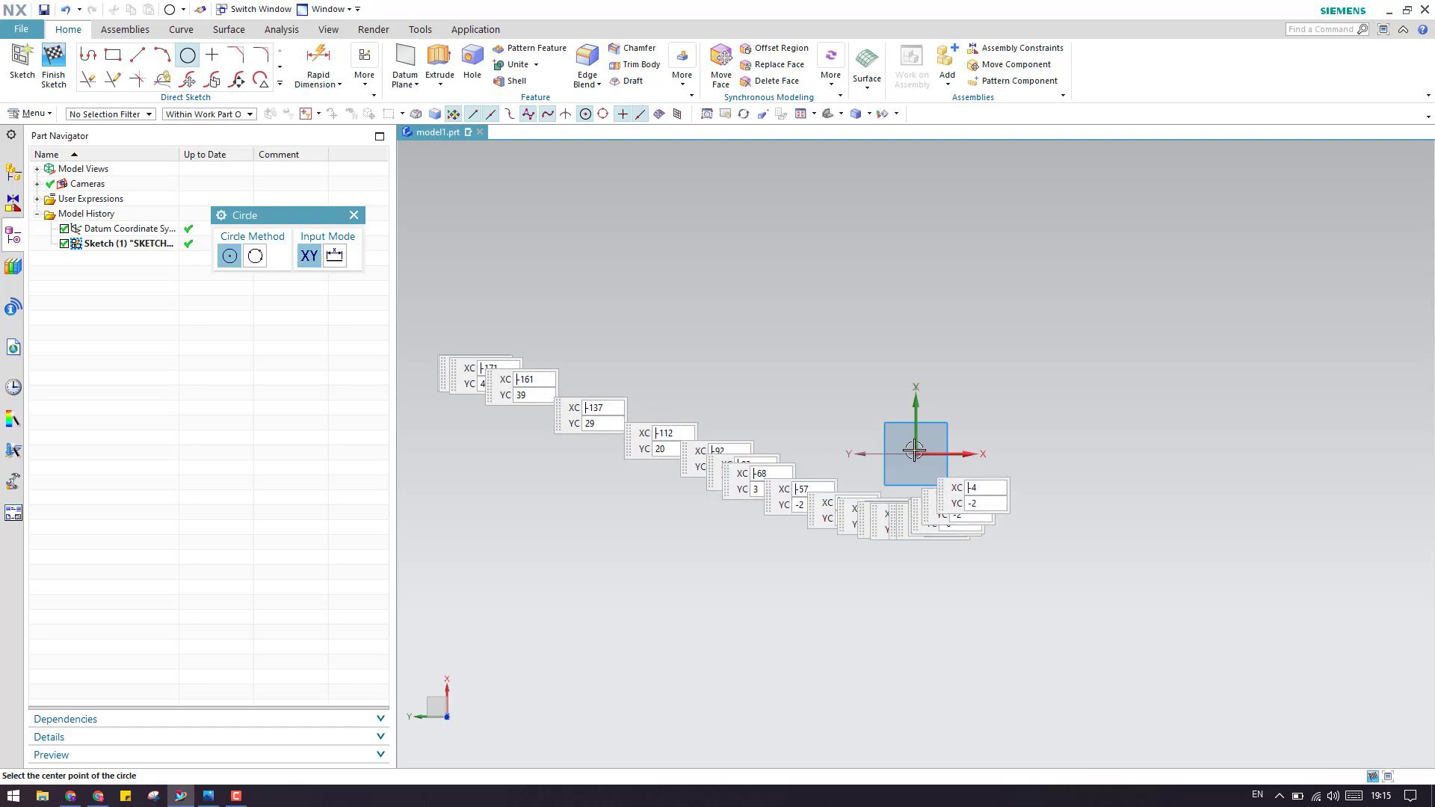
Step: Draw a 28 mm diameter circle centred on the sketch origin
left_click(916, 454)
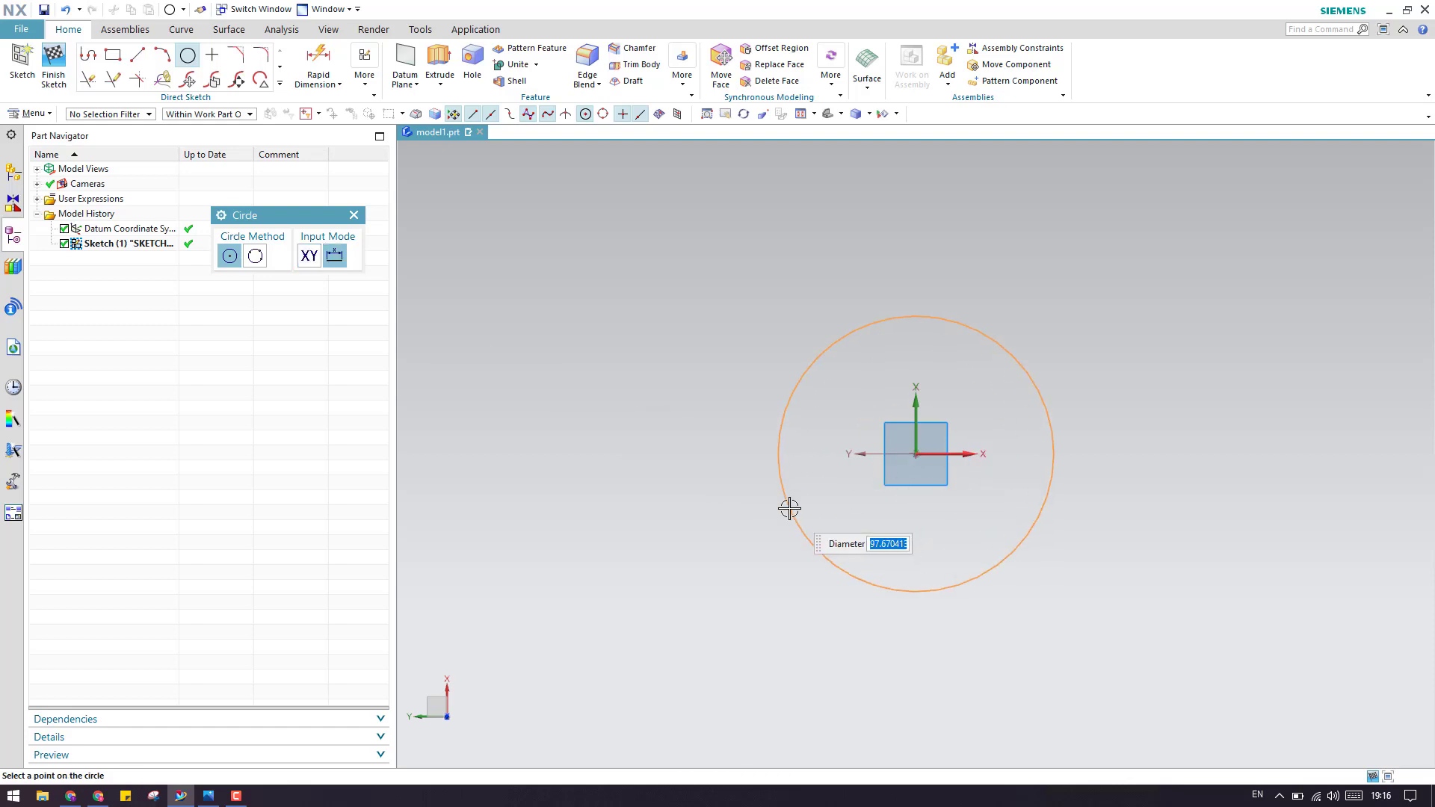
type("28")
key("Return")
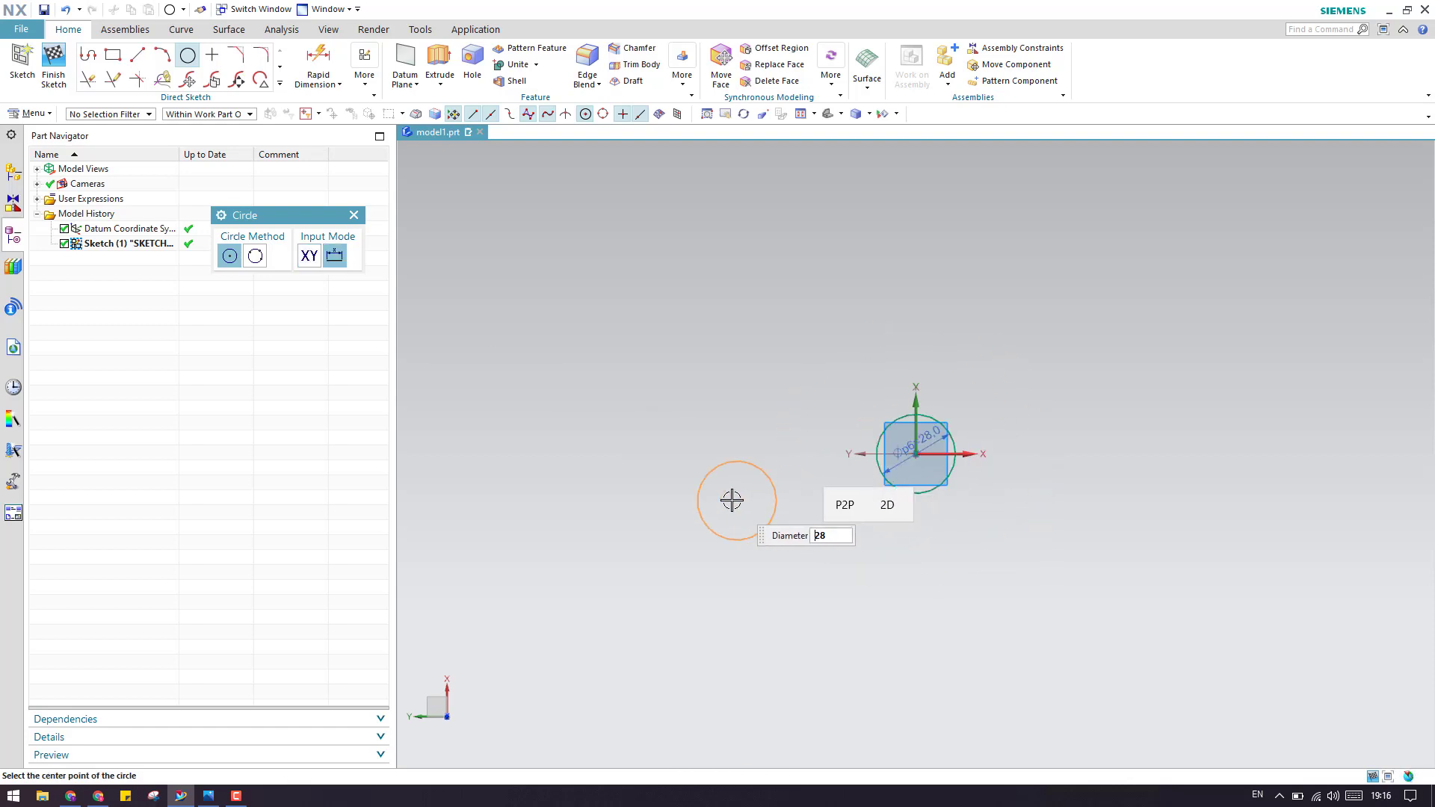
Step: Check the lever reference drawing for the hub size and draw a separate 50 mm diameter circle beside the 28 mm circle
left_click(208, 797)
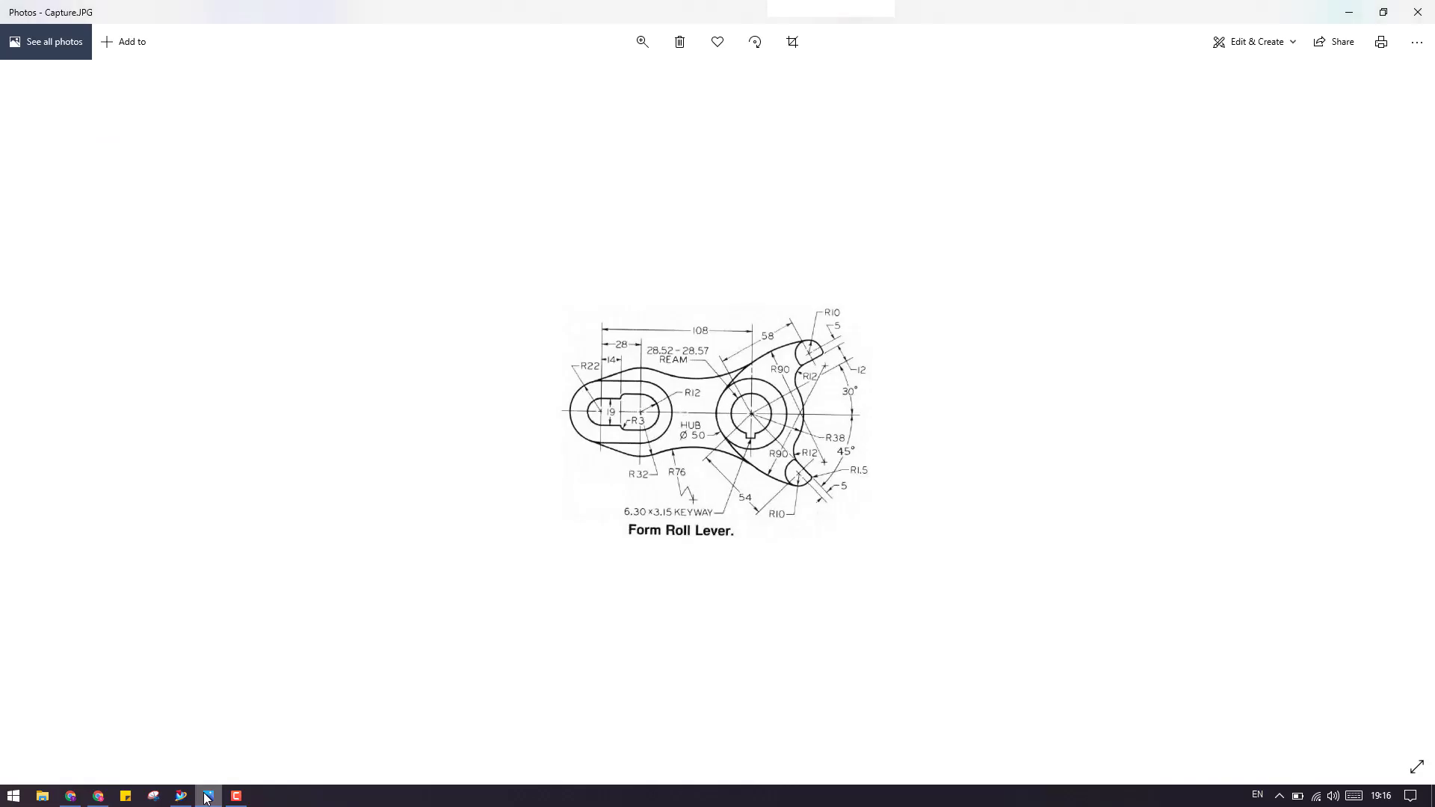
left_click(208, 797)
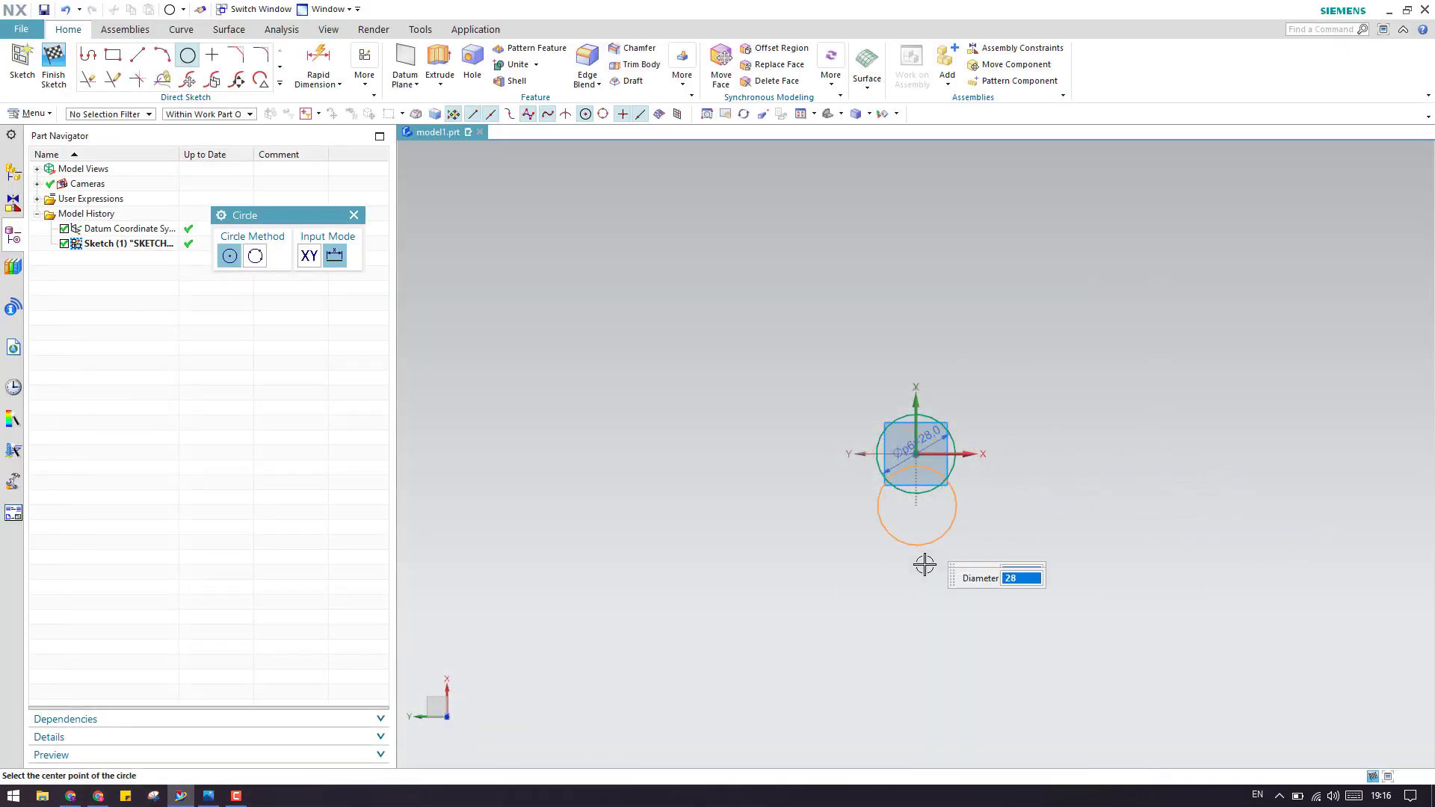
type("50")
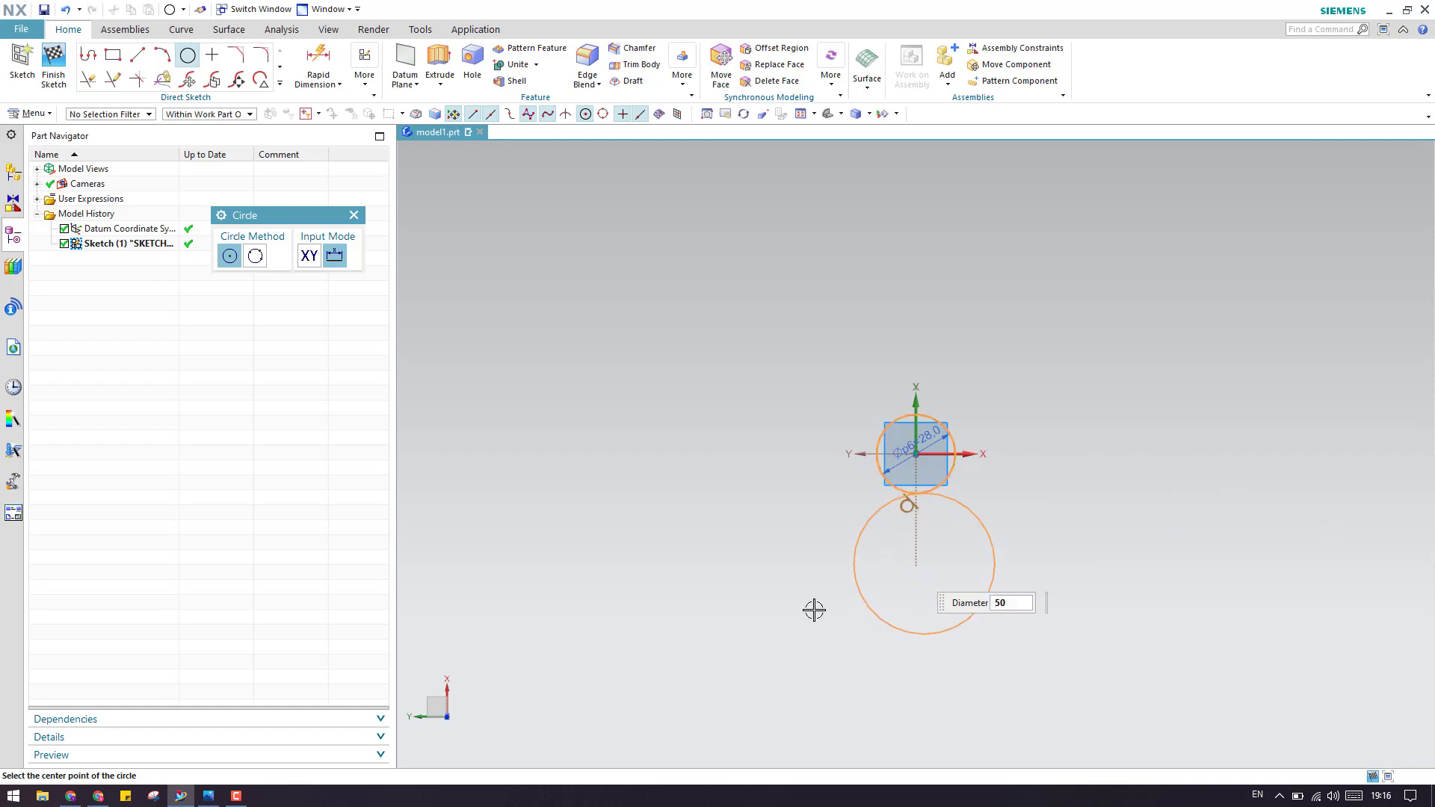
left_click(705, 500)
key("Escape")
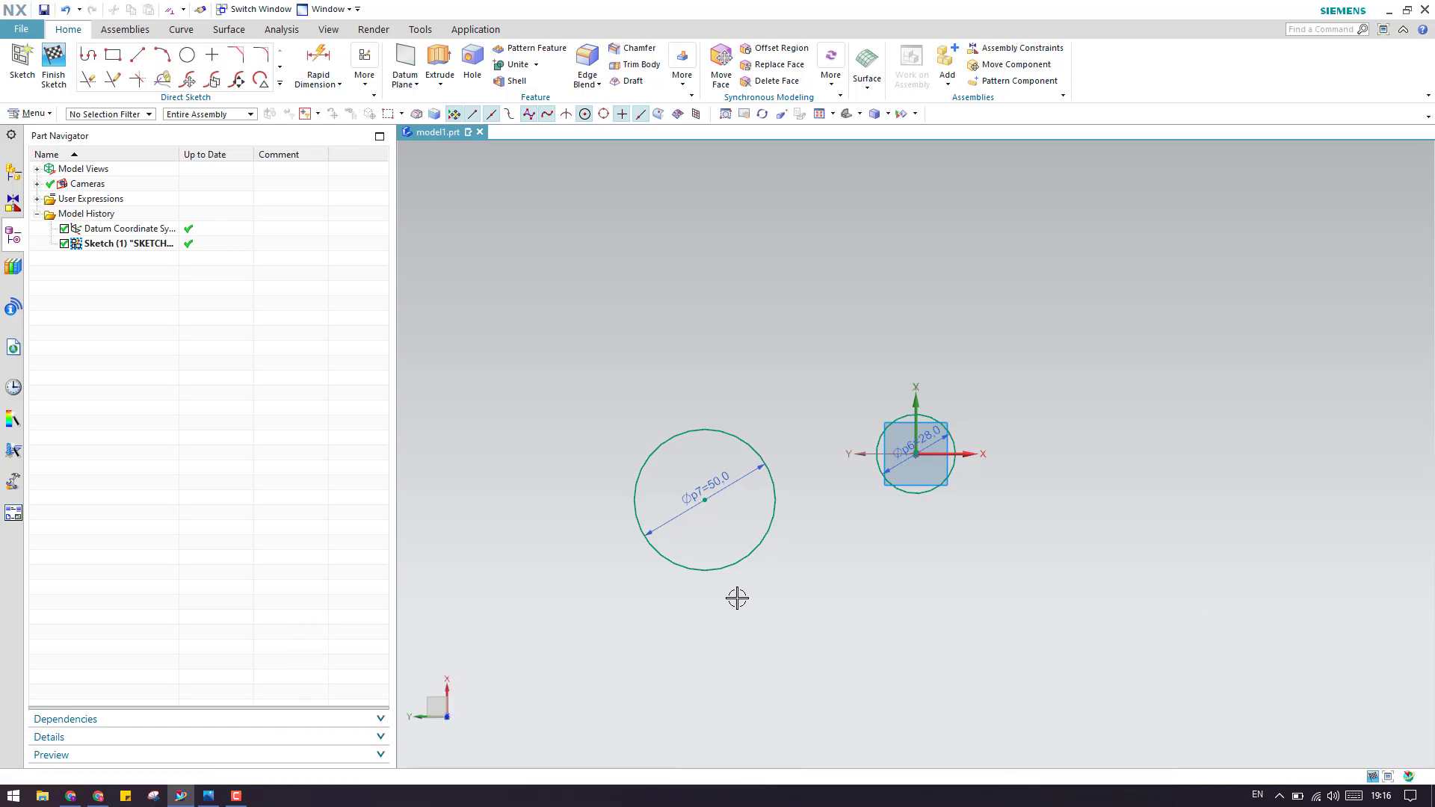
Step: Constrain the 50 mm circle to be concentric with the 28 mm circle at the origin
key("c")
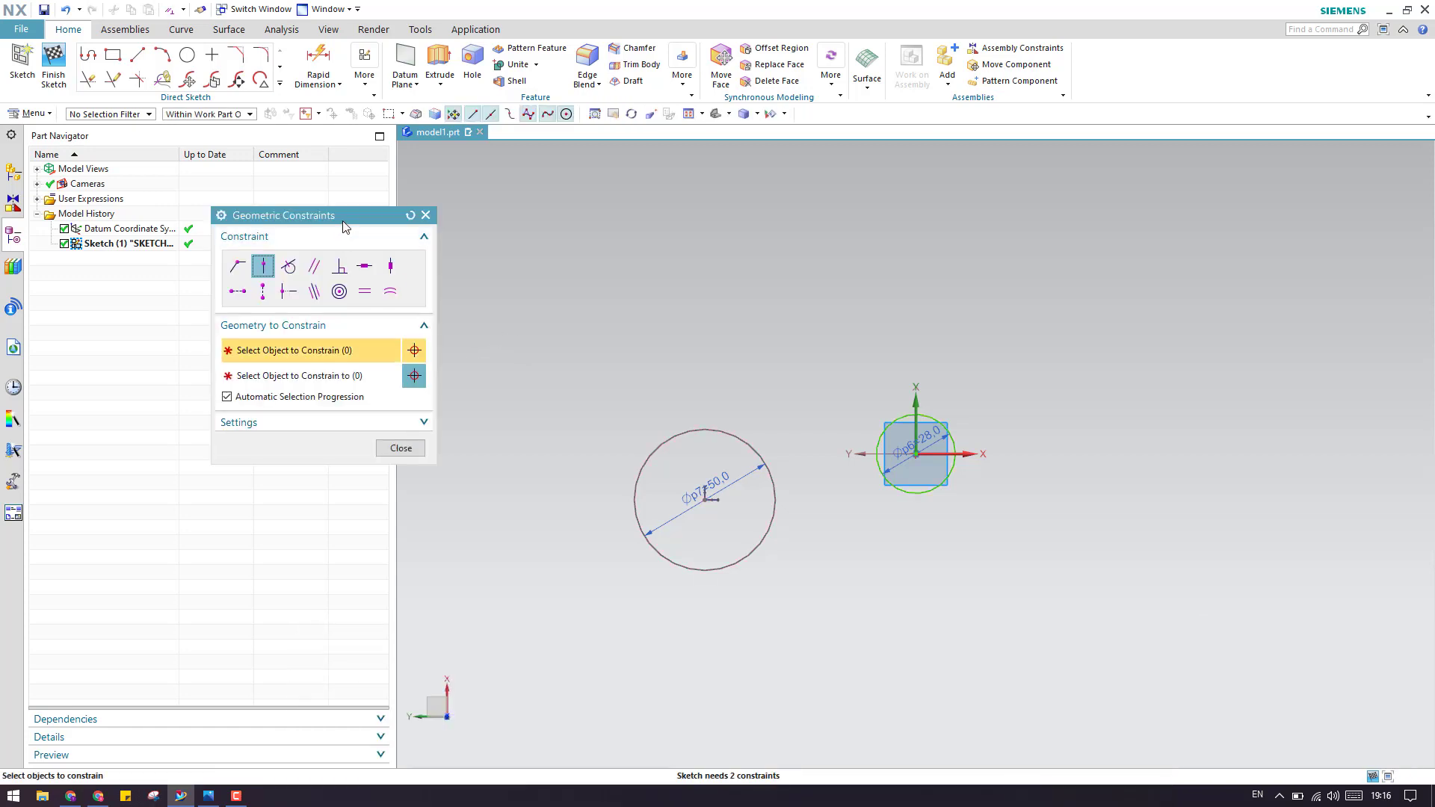
left_click_drag(344, 215, 350, 165)
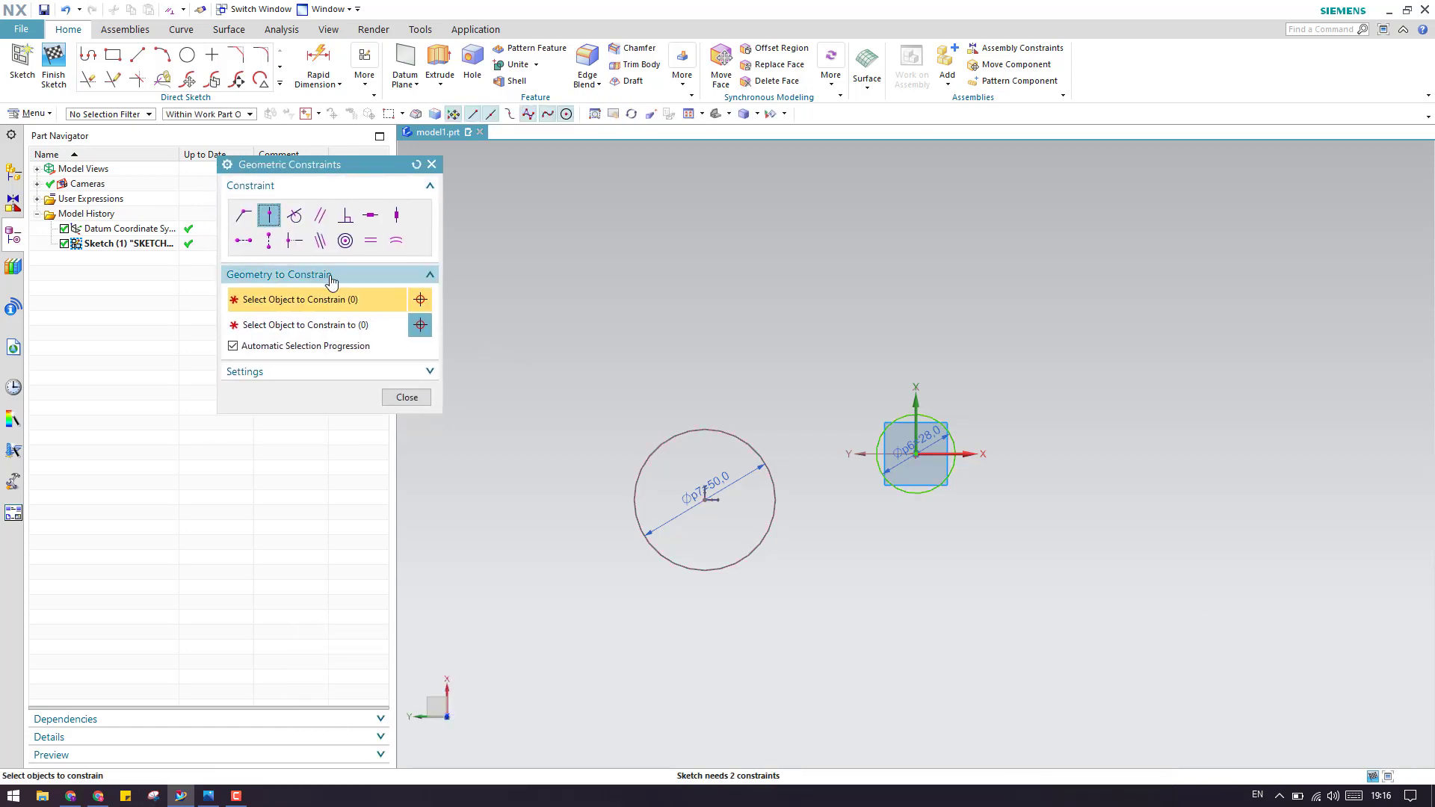
left_click(345, 240)
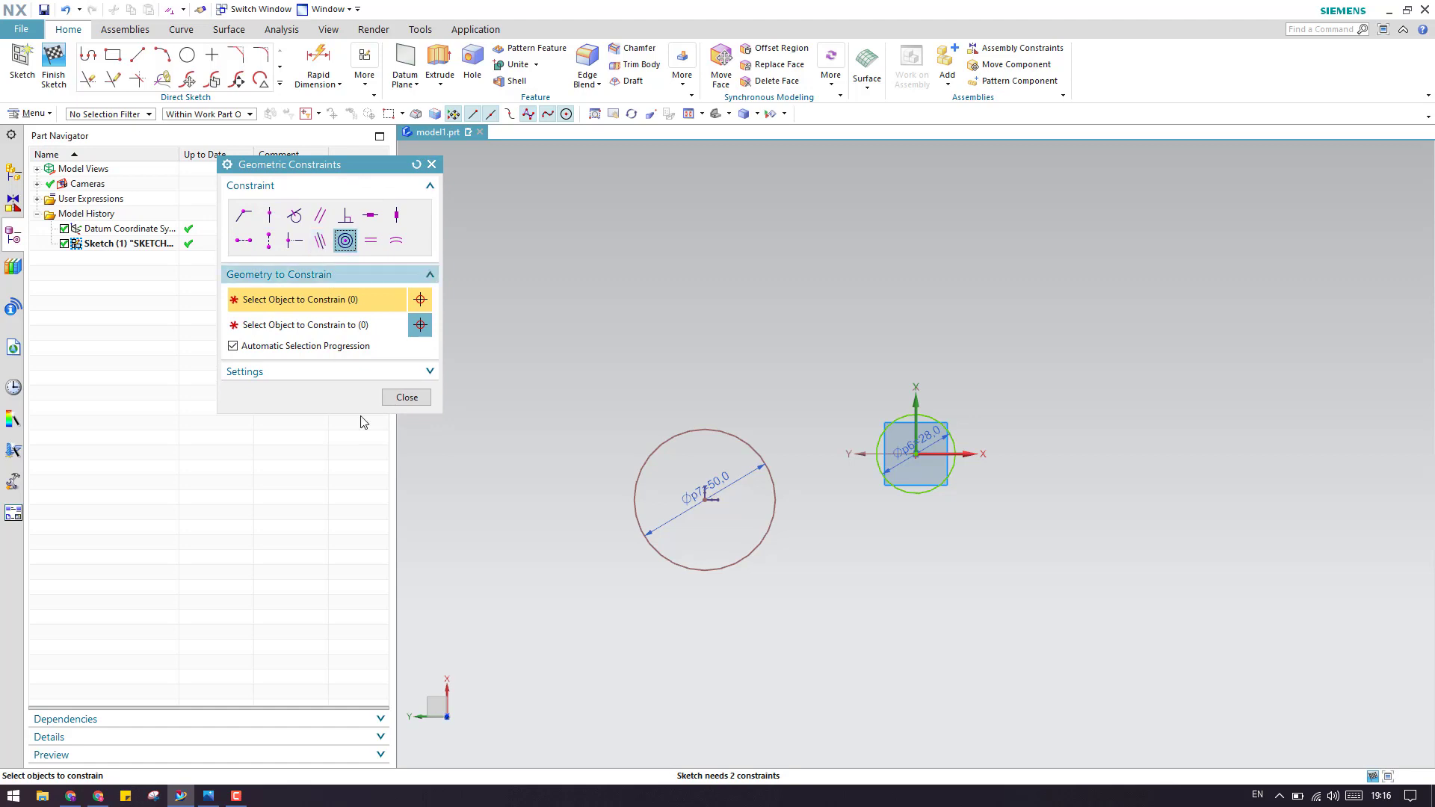
left_click(734, 571)
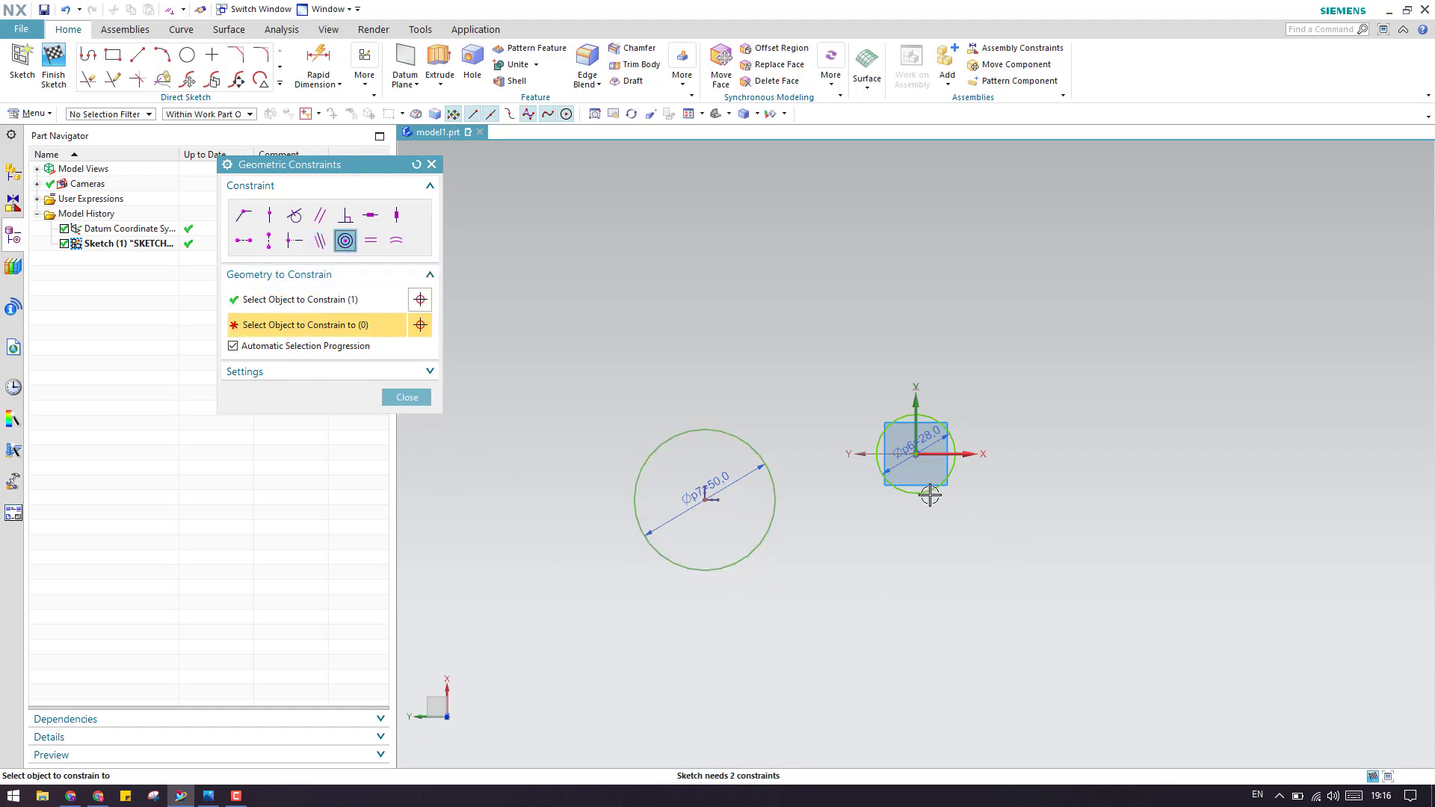
left_click(930, 495)
left_click(407, 397)
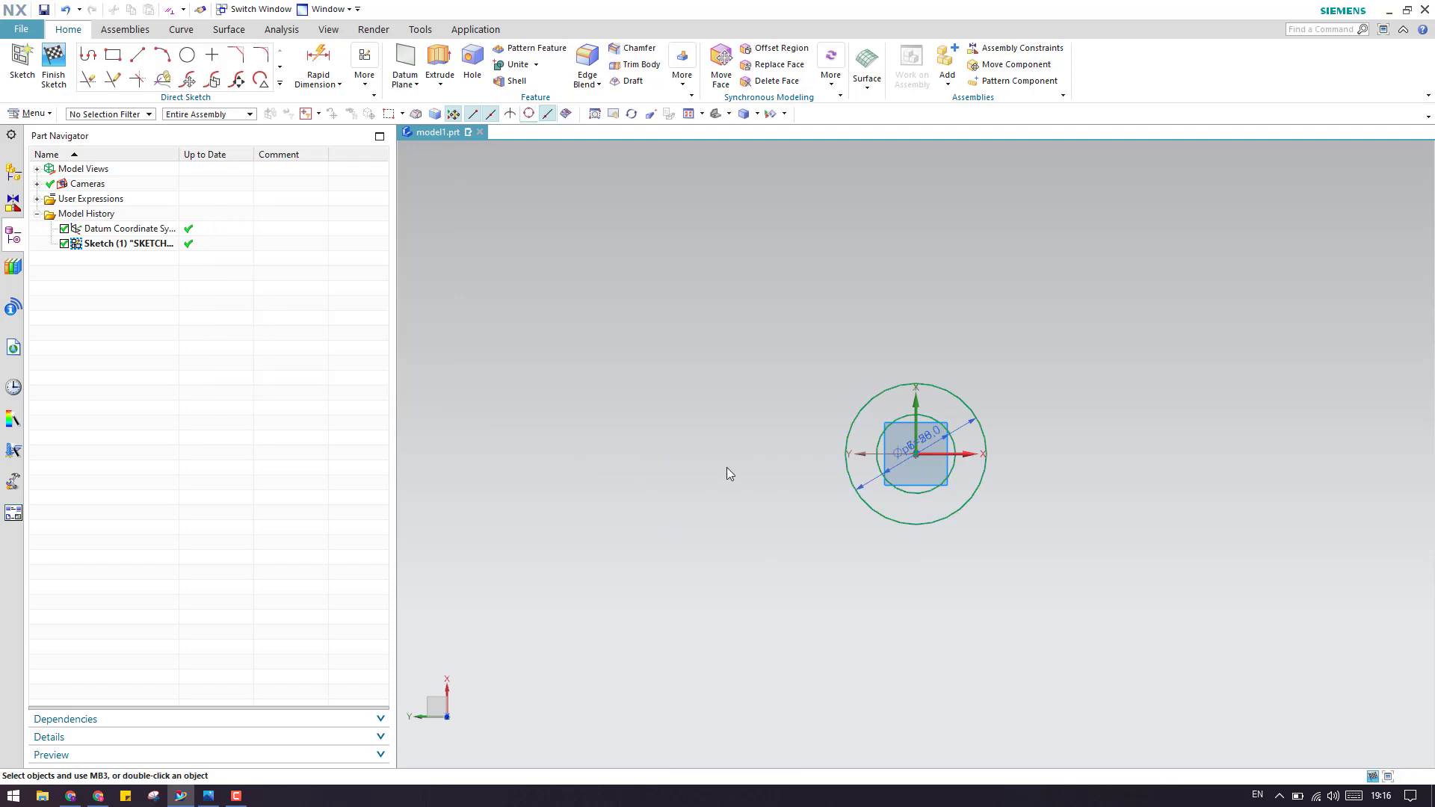
Step: Consult the reference drawing and draw two 20 mm diameter circles, one above right and one below right of the concentric hub circles
scroll(758, 467, "down", 3)
scroll(803, 476, "up", 6)
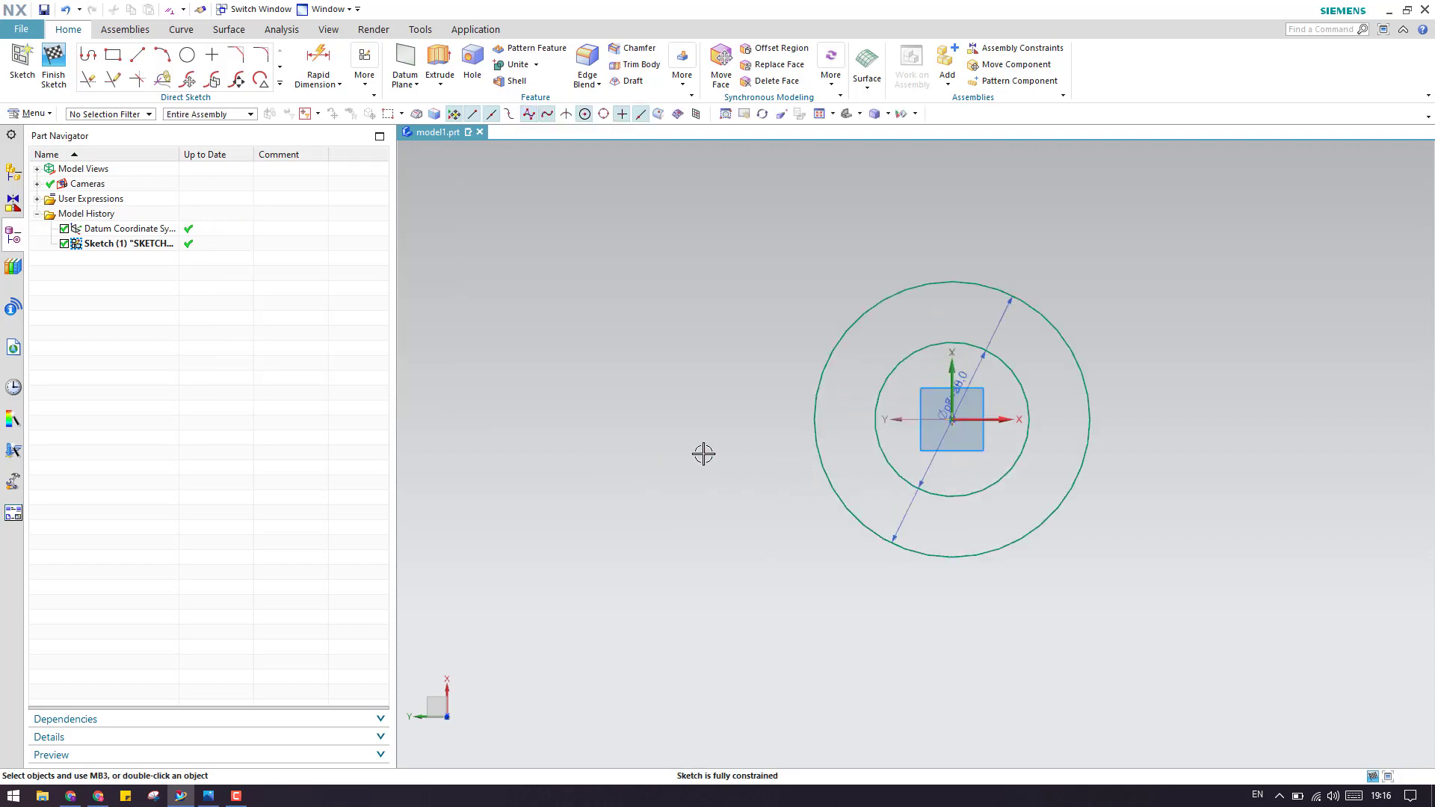
key("alt+Tab")
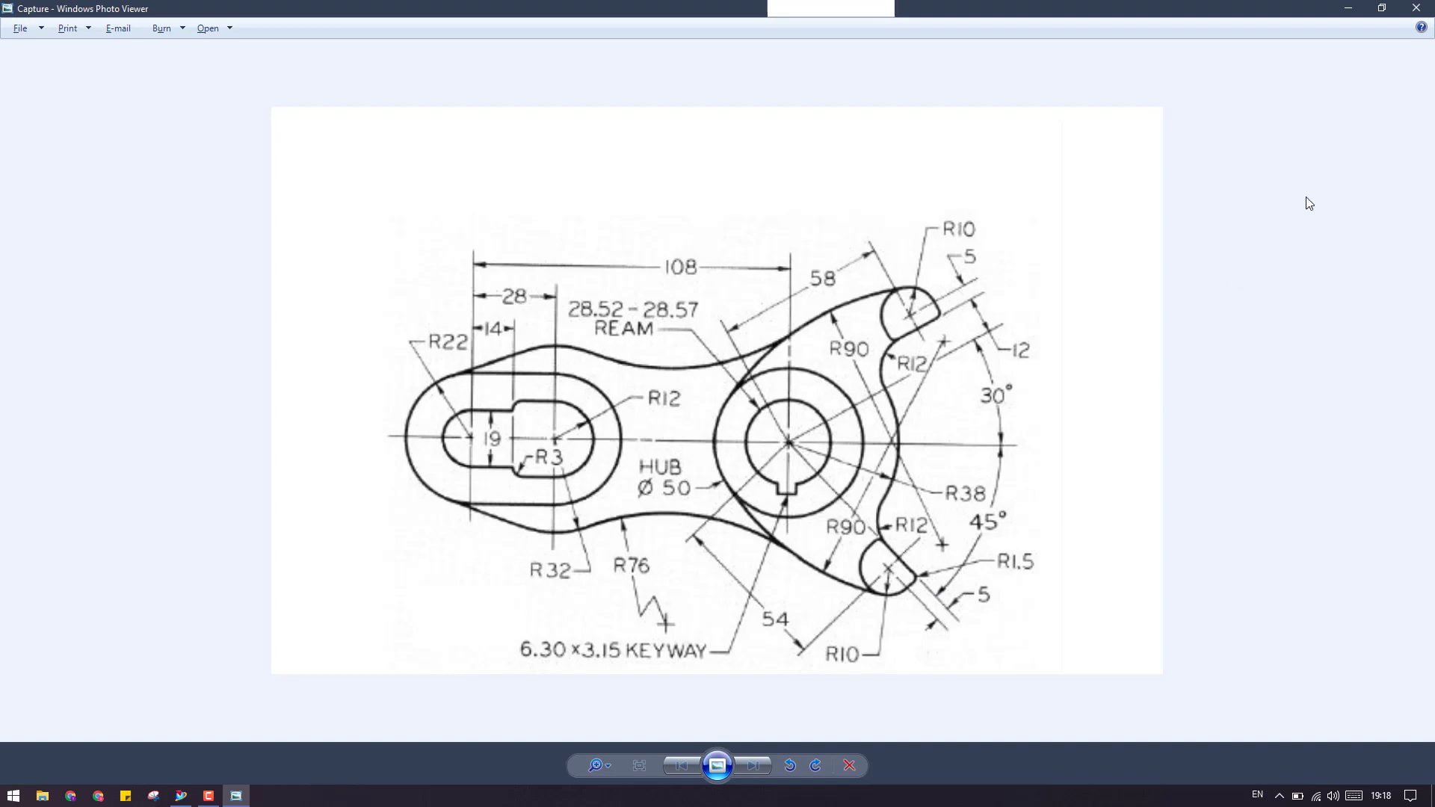
left_click(1349, 8)
key("o")
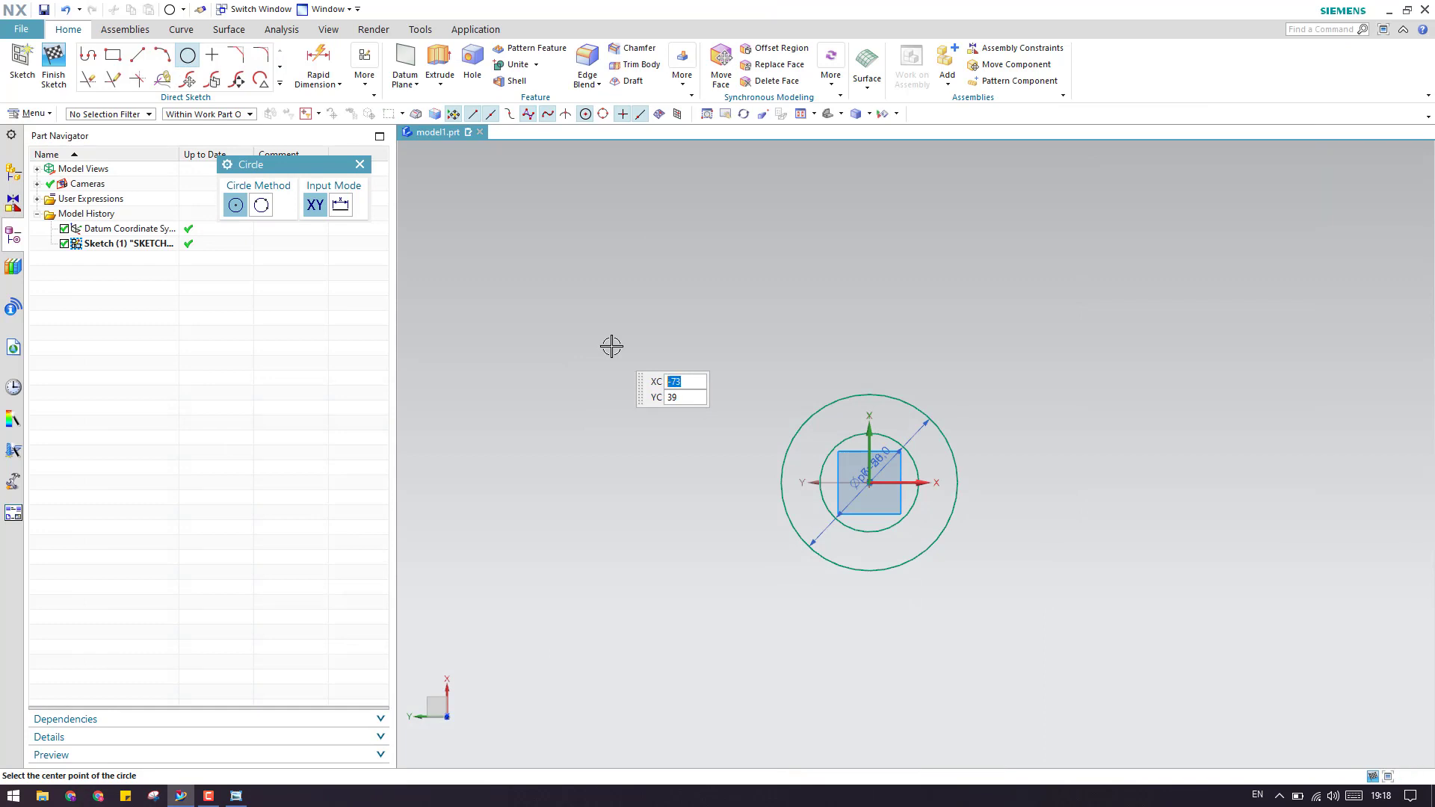
left_click(1084, 244)
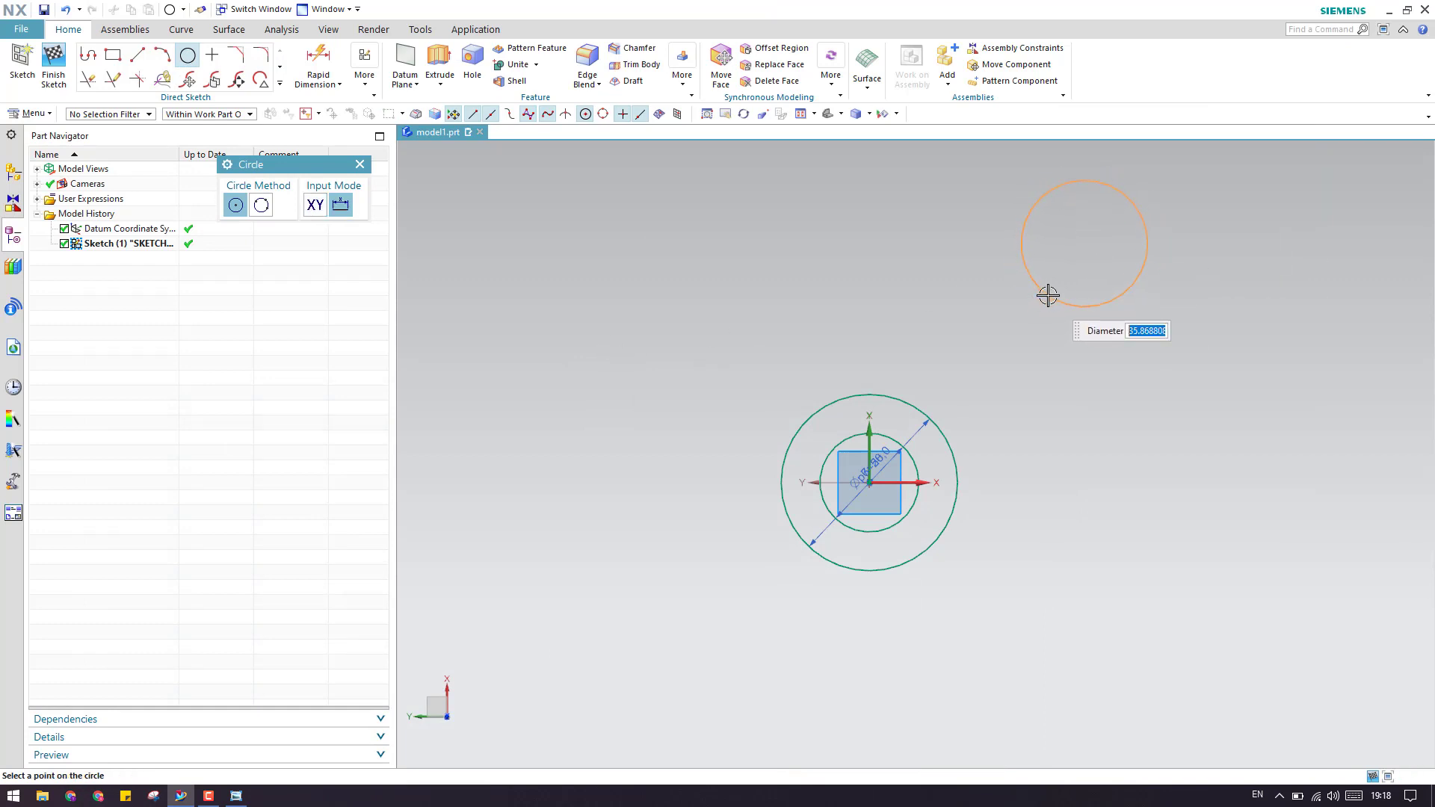
key("Return")
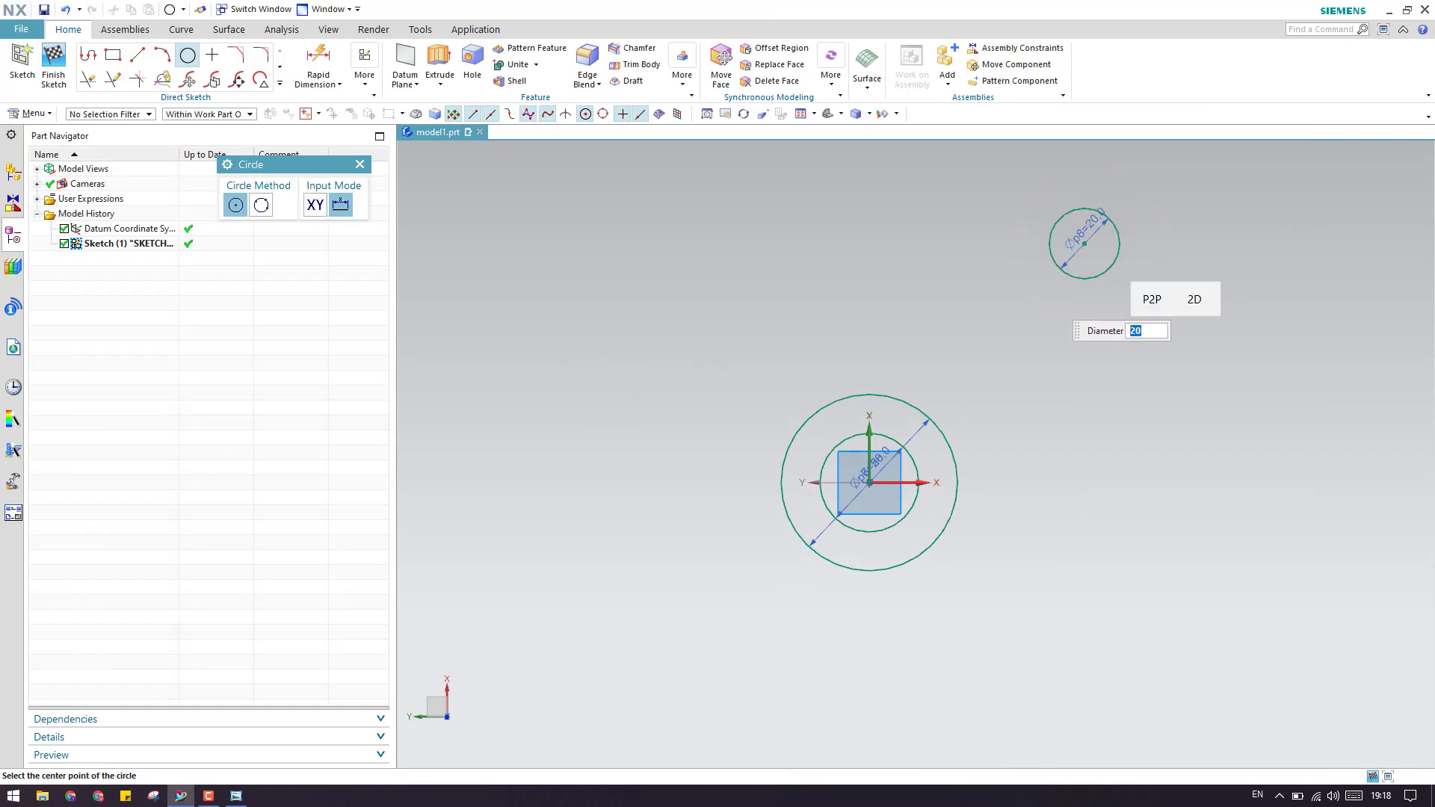
scroll(1051, 449, "down", 2)
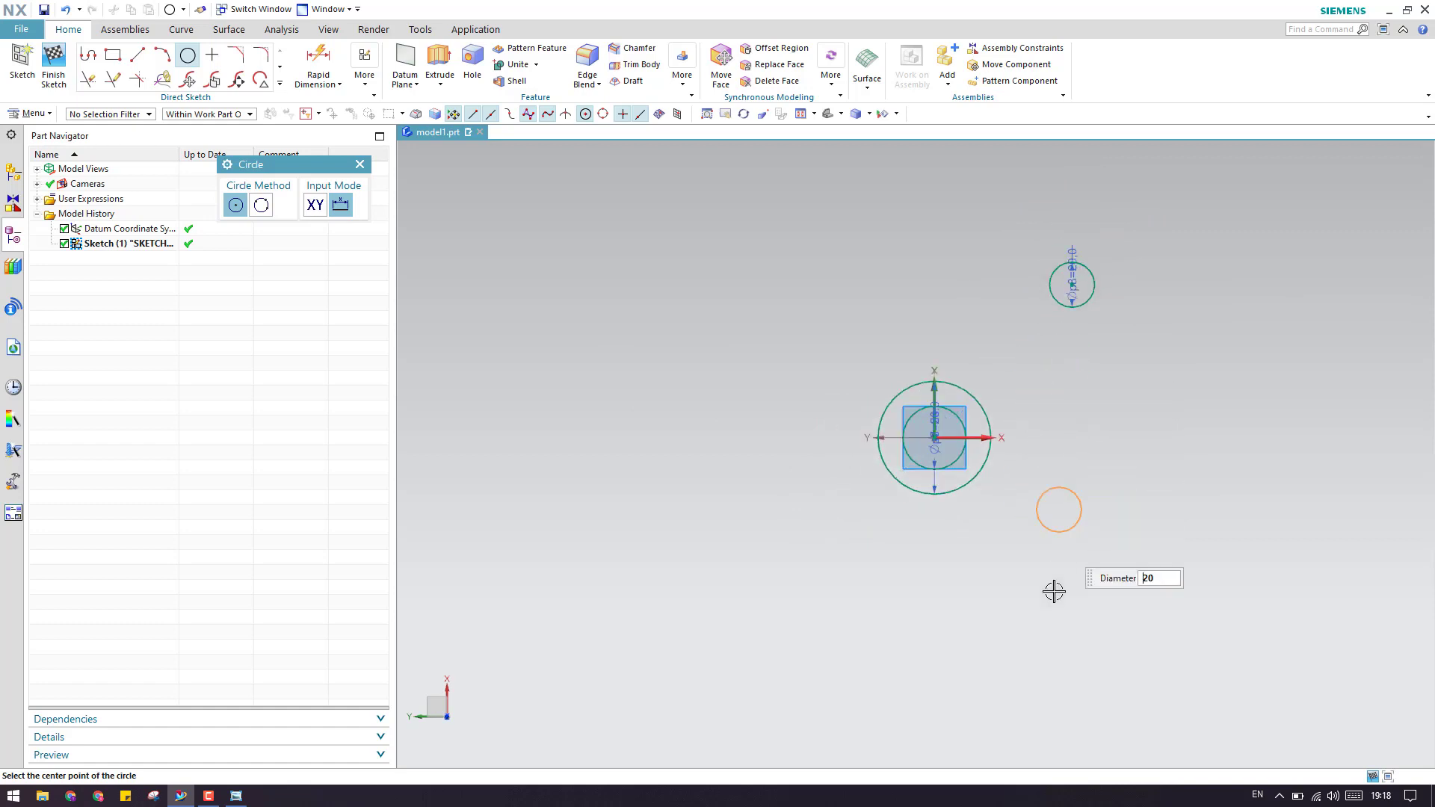
left_click(1044, 638)
key("Escape")
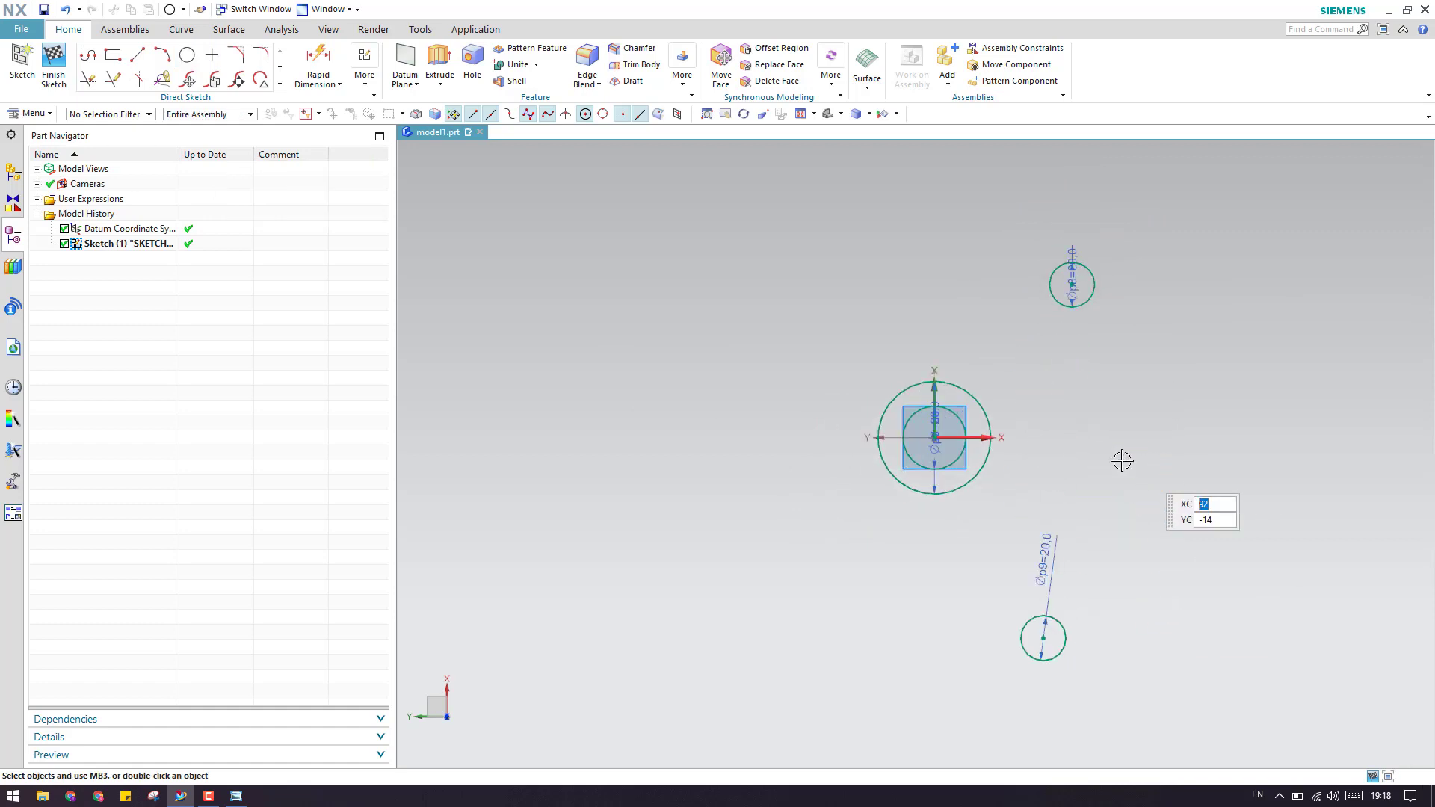
Step: Draw two lines from the origin, one rising rightward at about 33° and one about 128 mm long descending rightward at about 45°
key("alt+Tab")
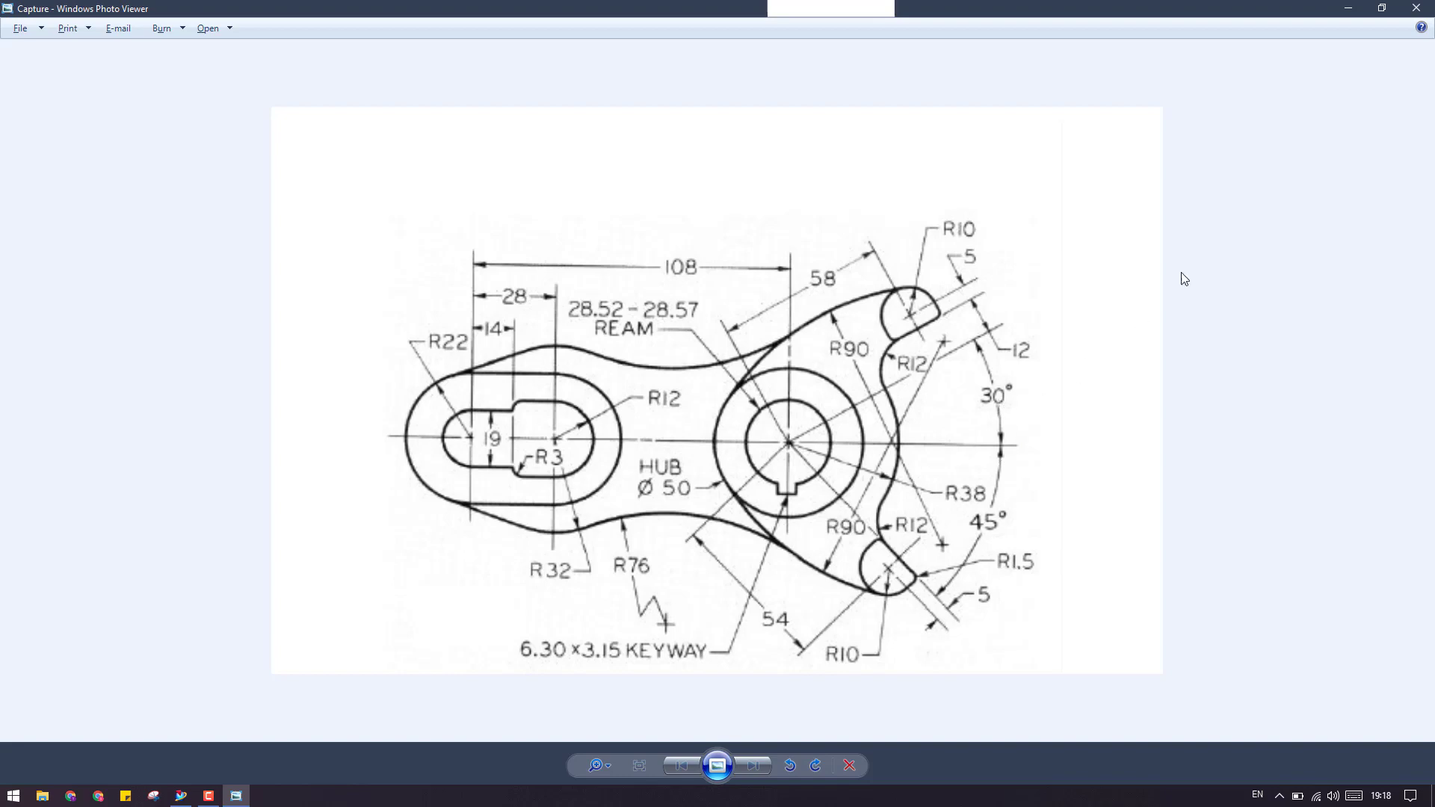
left_click(1348, 8)
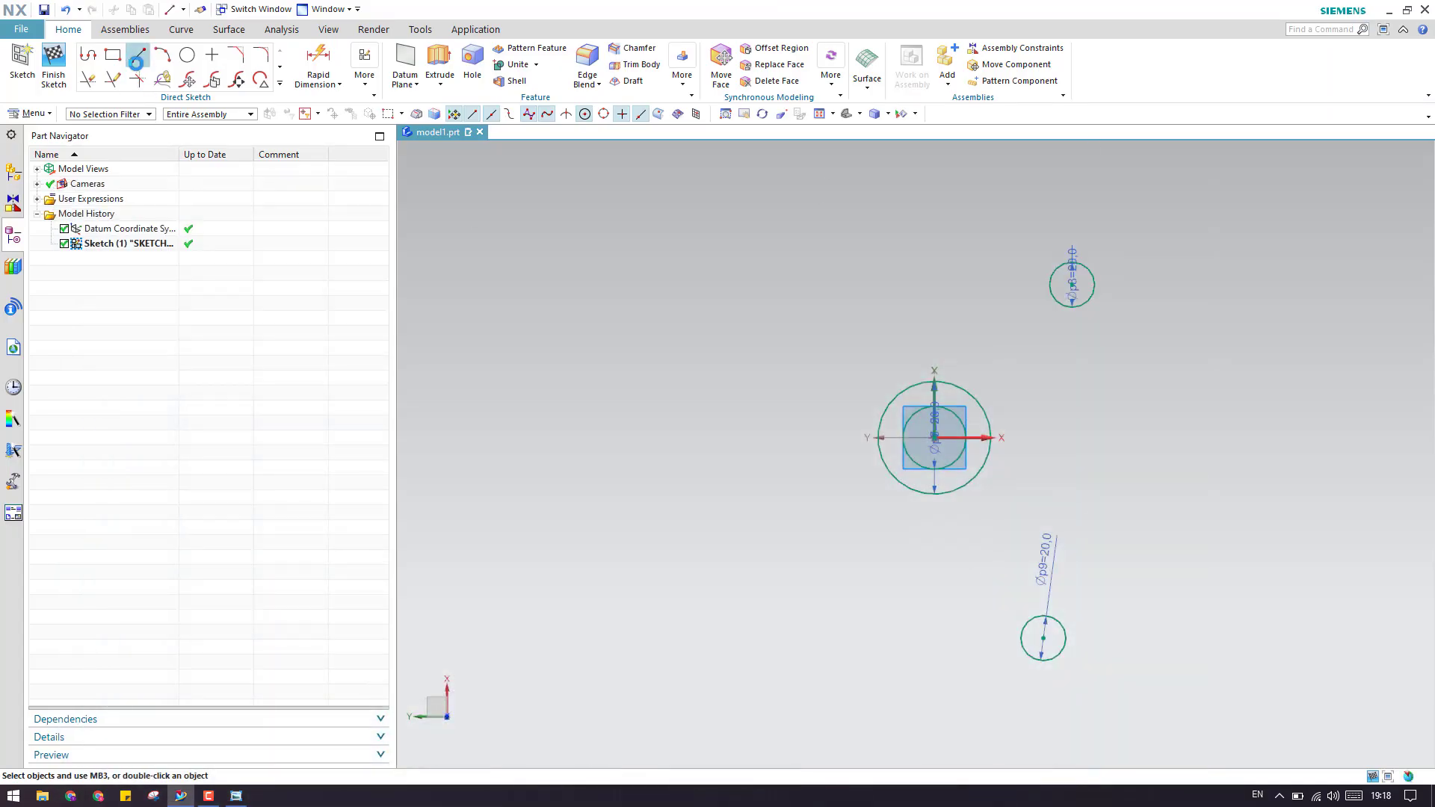
left_click(138, 55)
left_click(936, 438)
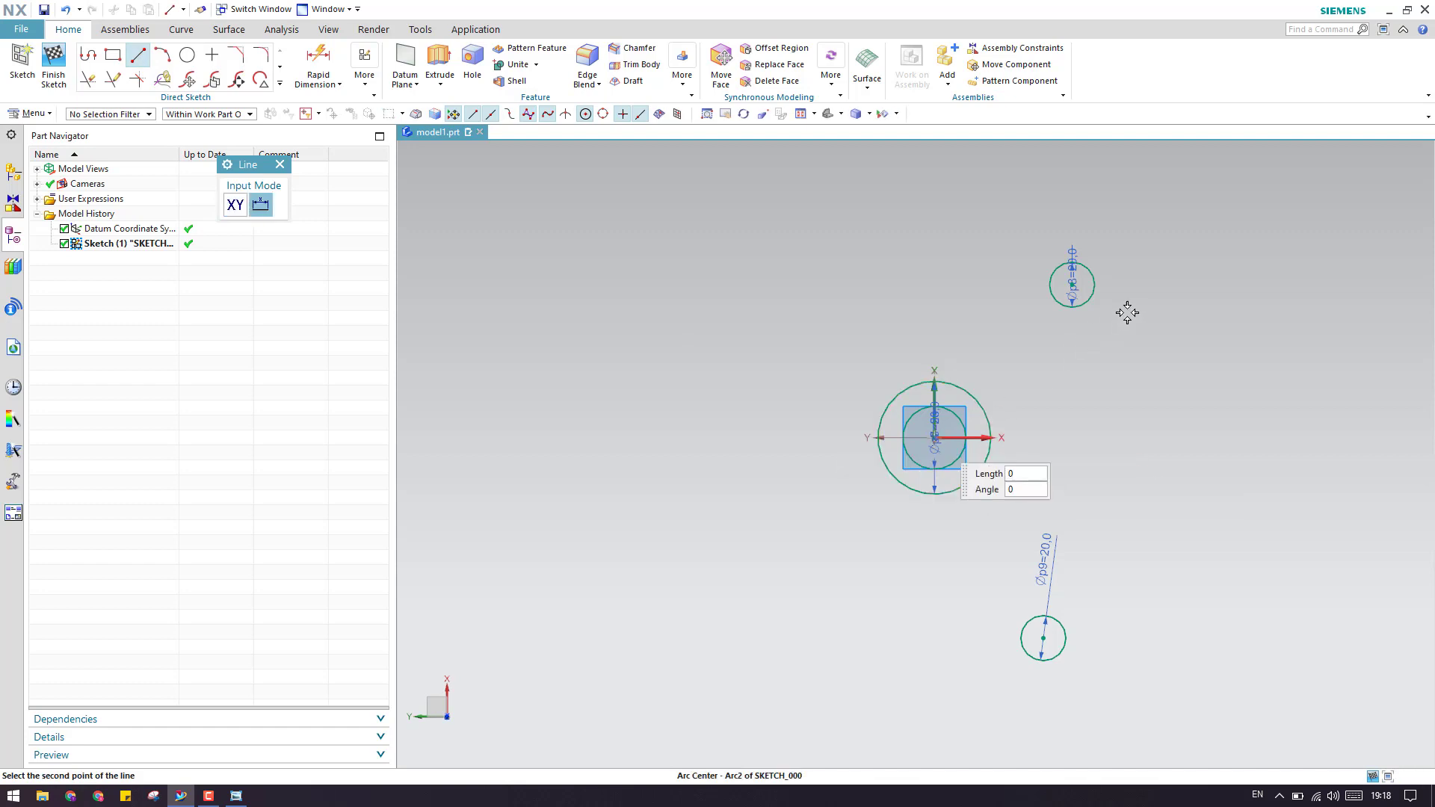
left_click(1140, 305)
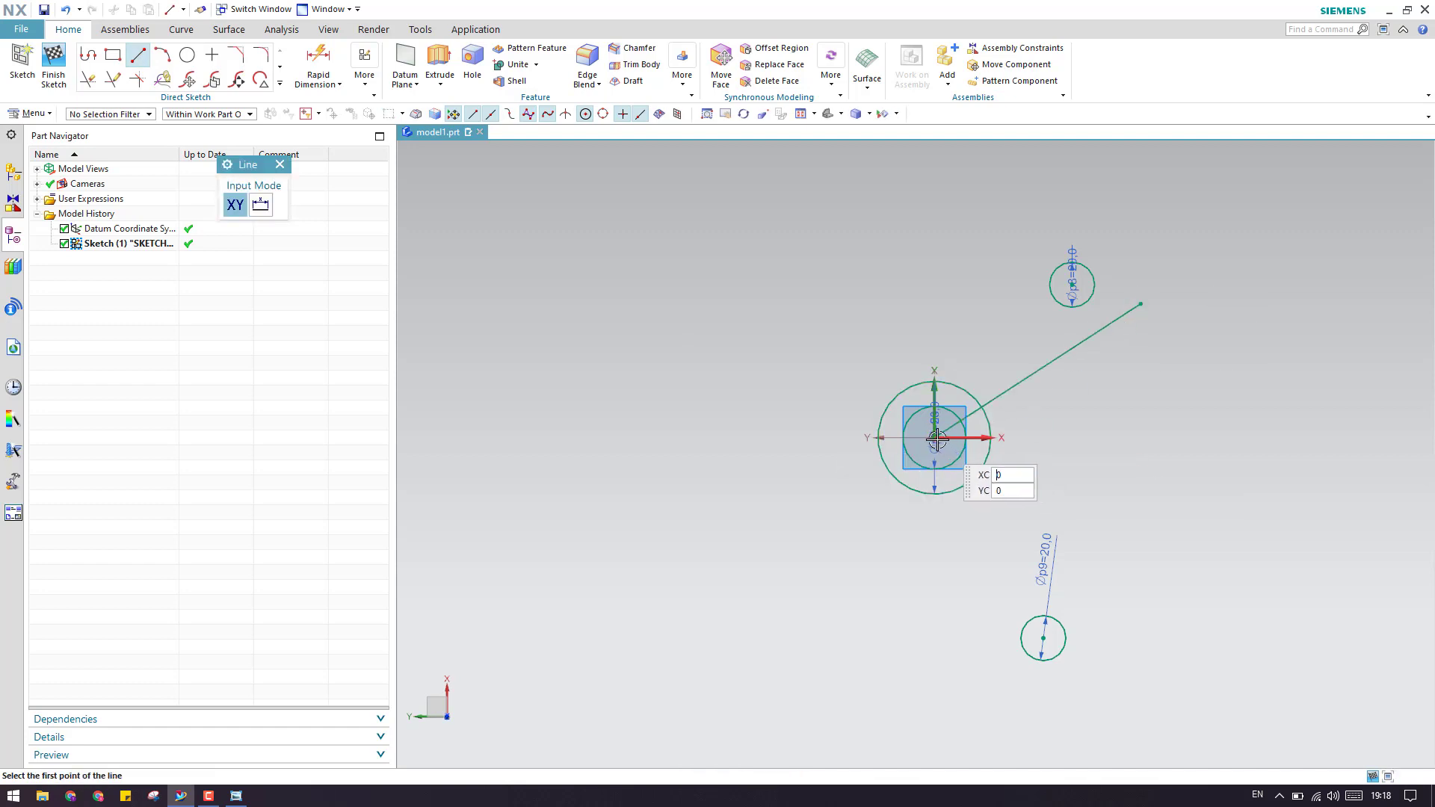
left_click(936, 439)
left_click(1140, 640)
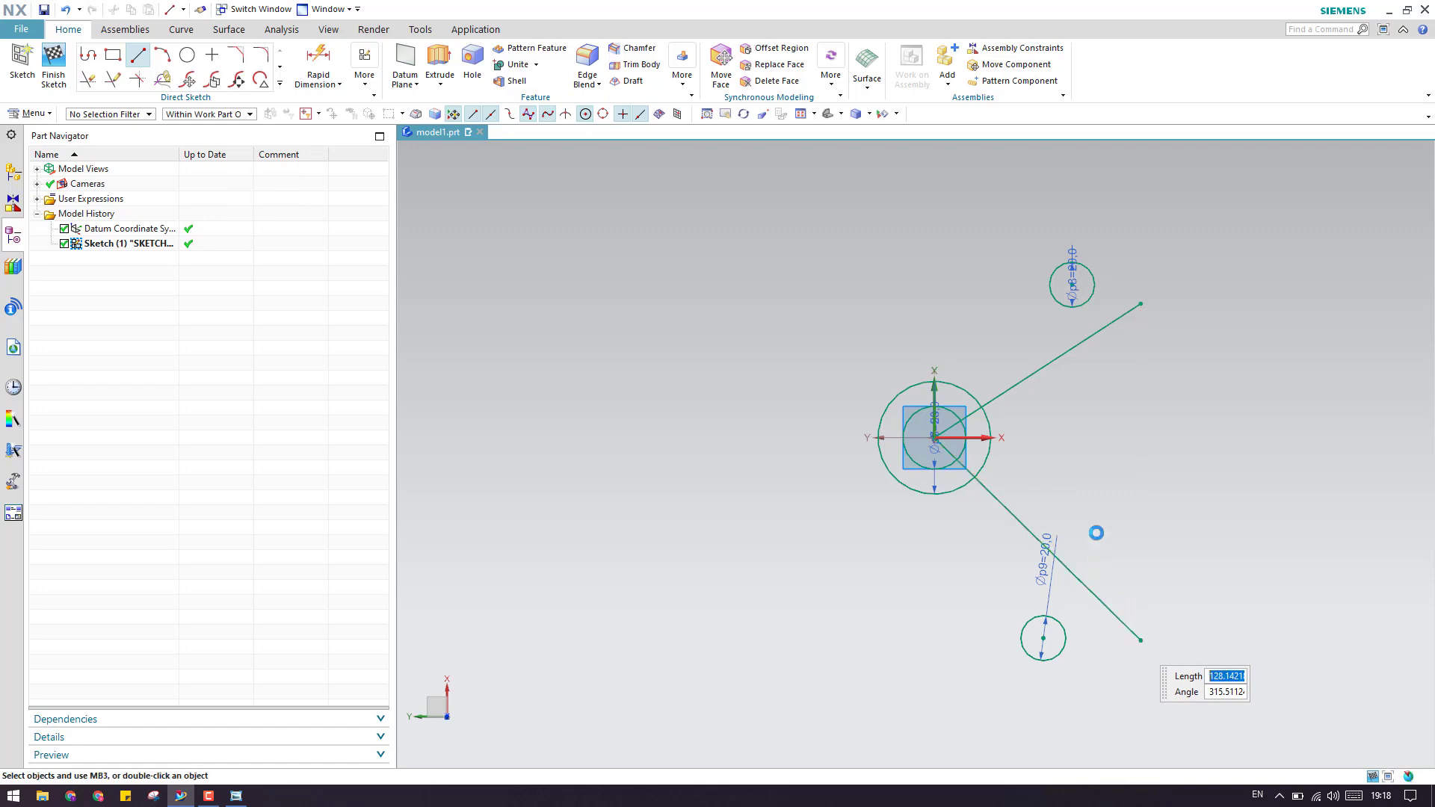
key("Escape")
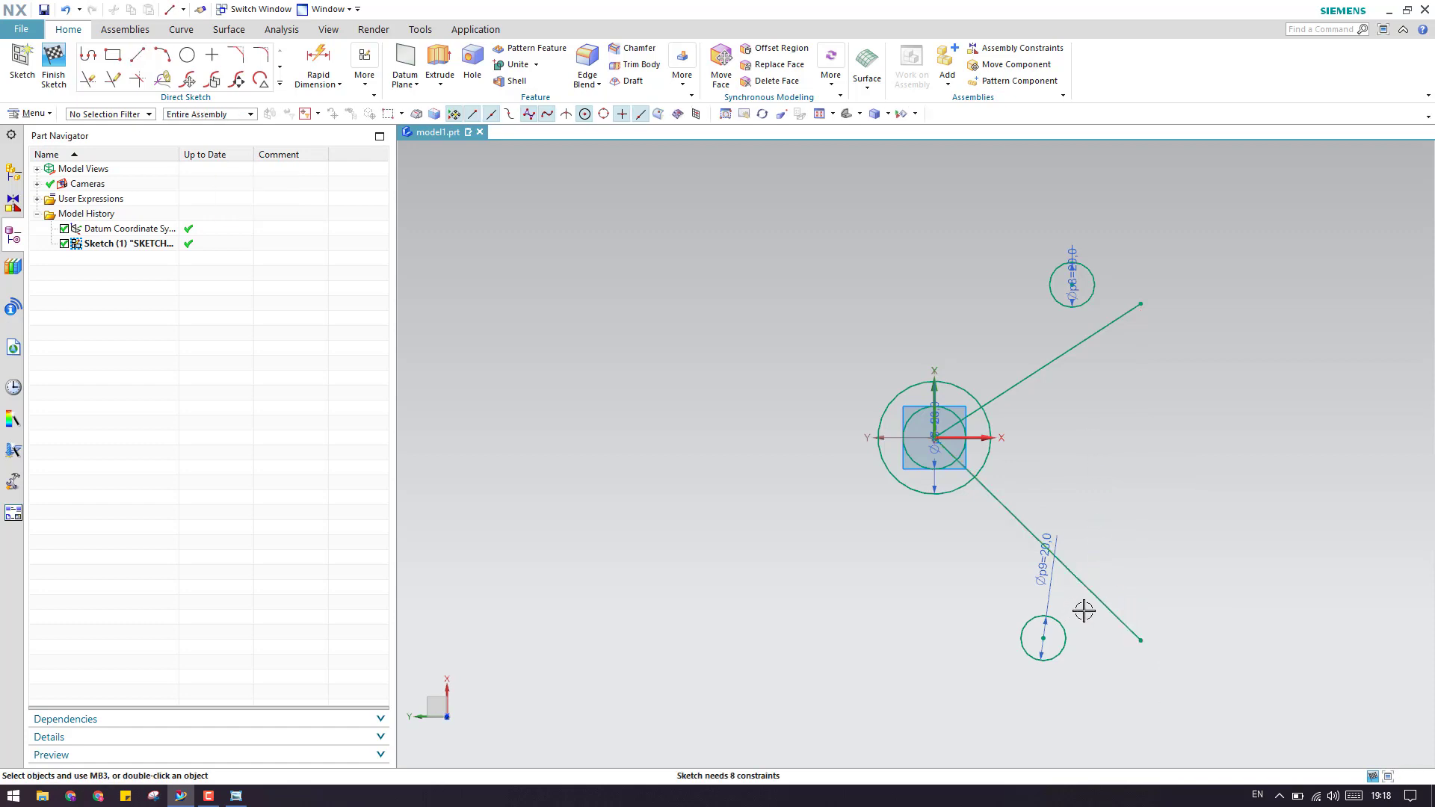
Step: Add an angular dimension between the lower line and the horizontal axis and set it to 45°
left_click(318, 82)
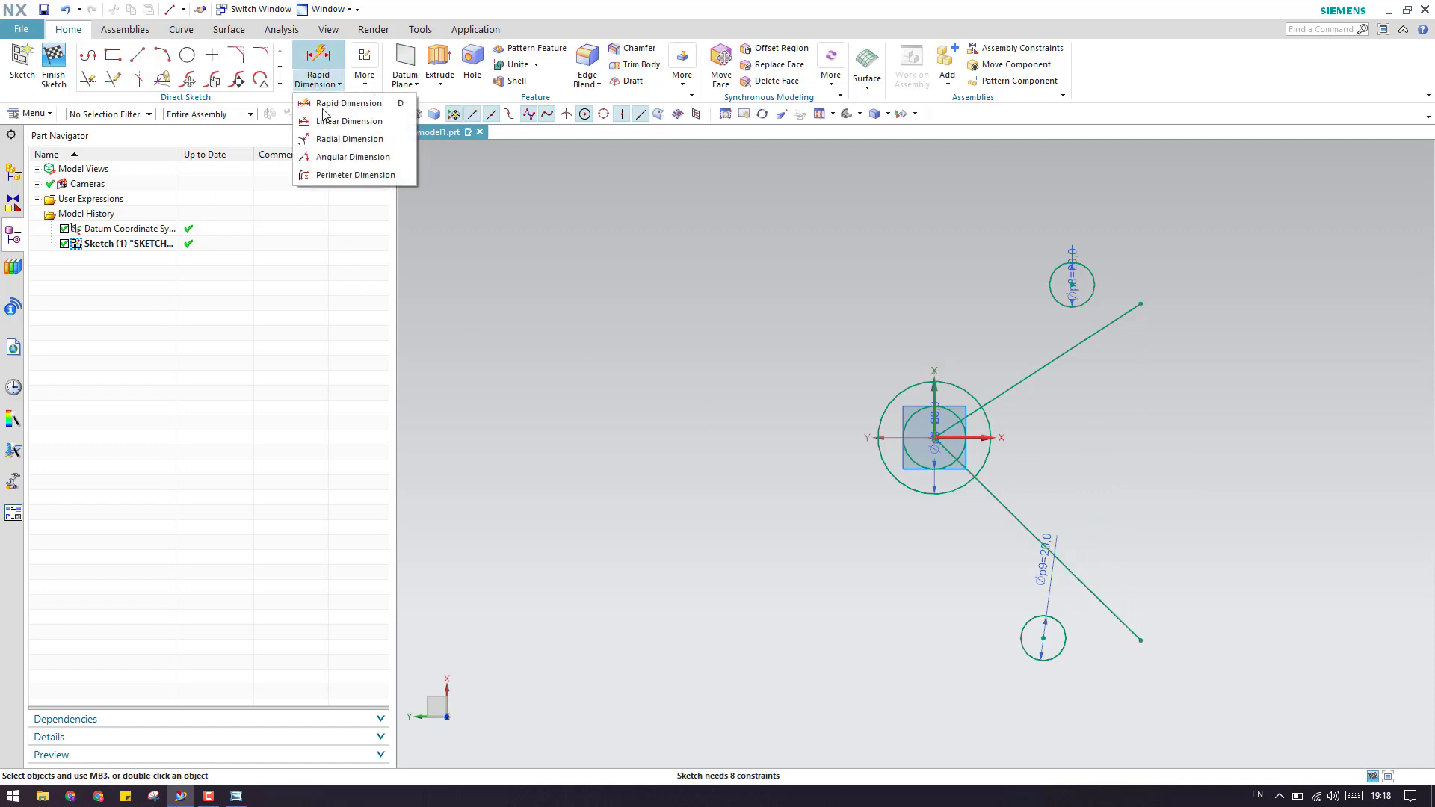
left_click(349, 158)
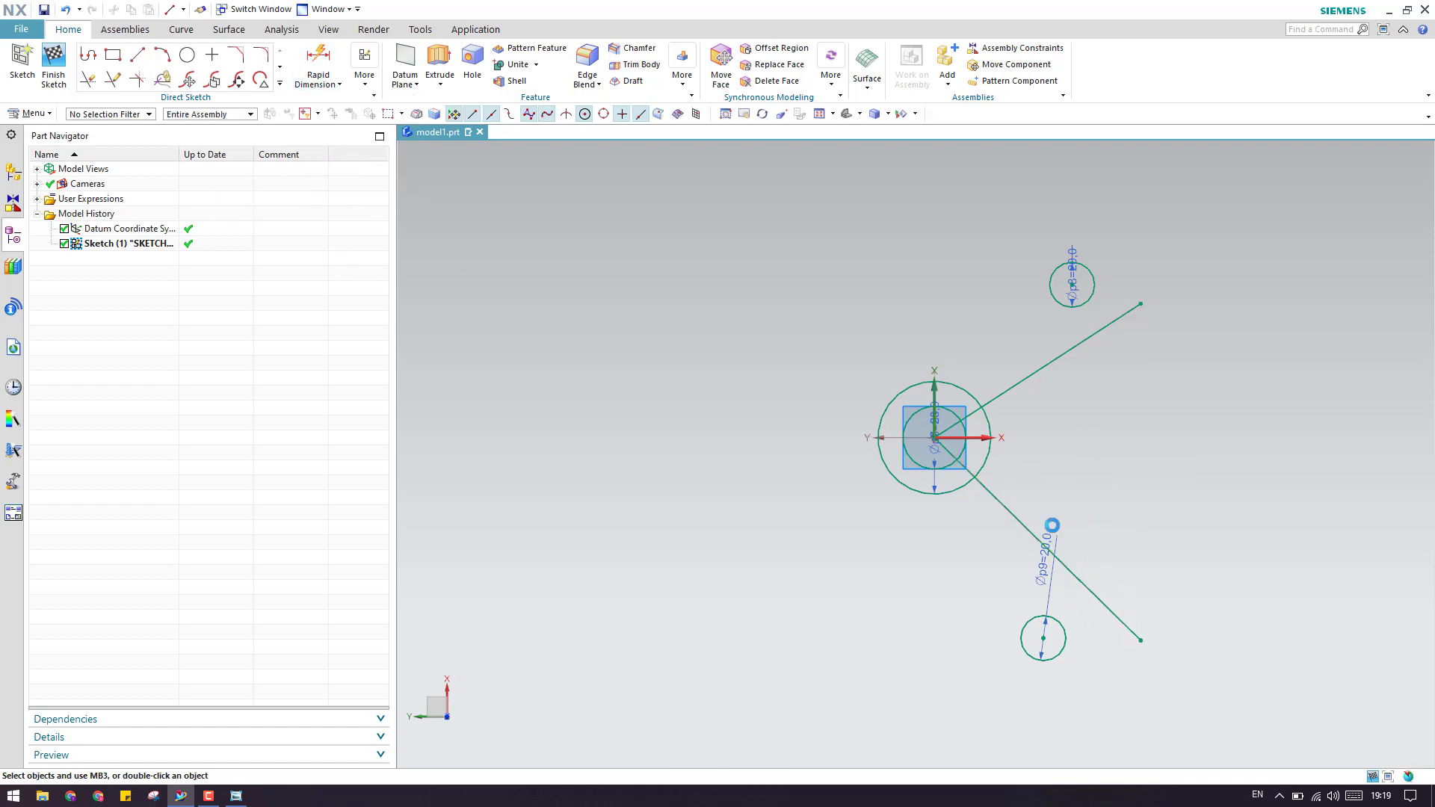
left_click(1072, 574)
left_click(972, 438)
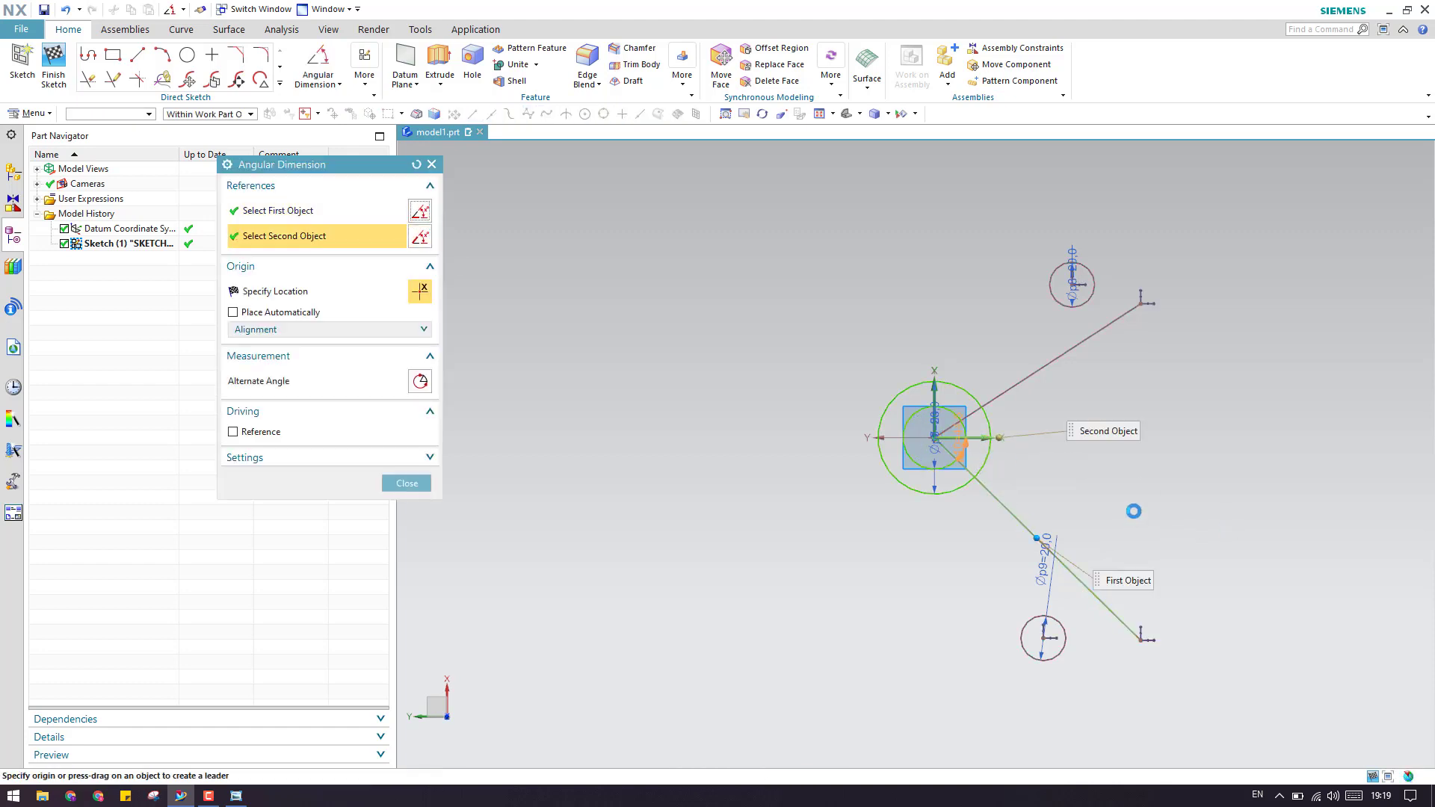
left_click(1197, 563)
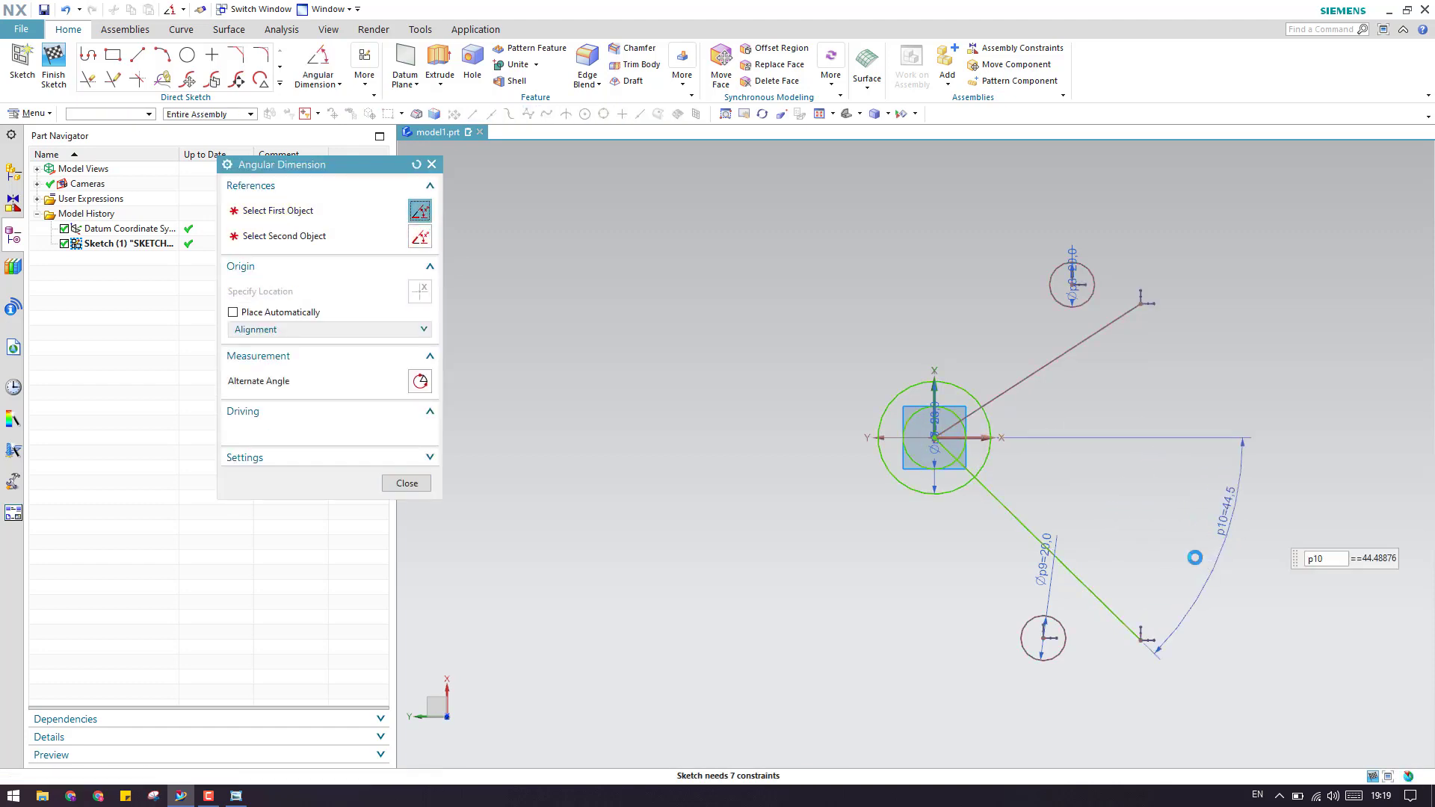
type("45")
key("Return")
Step: Add an angular dimension between the horizontal axis and the upper line and set it to 30°
left_click(988, 438)
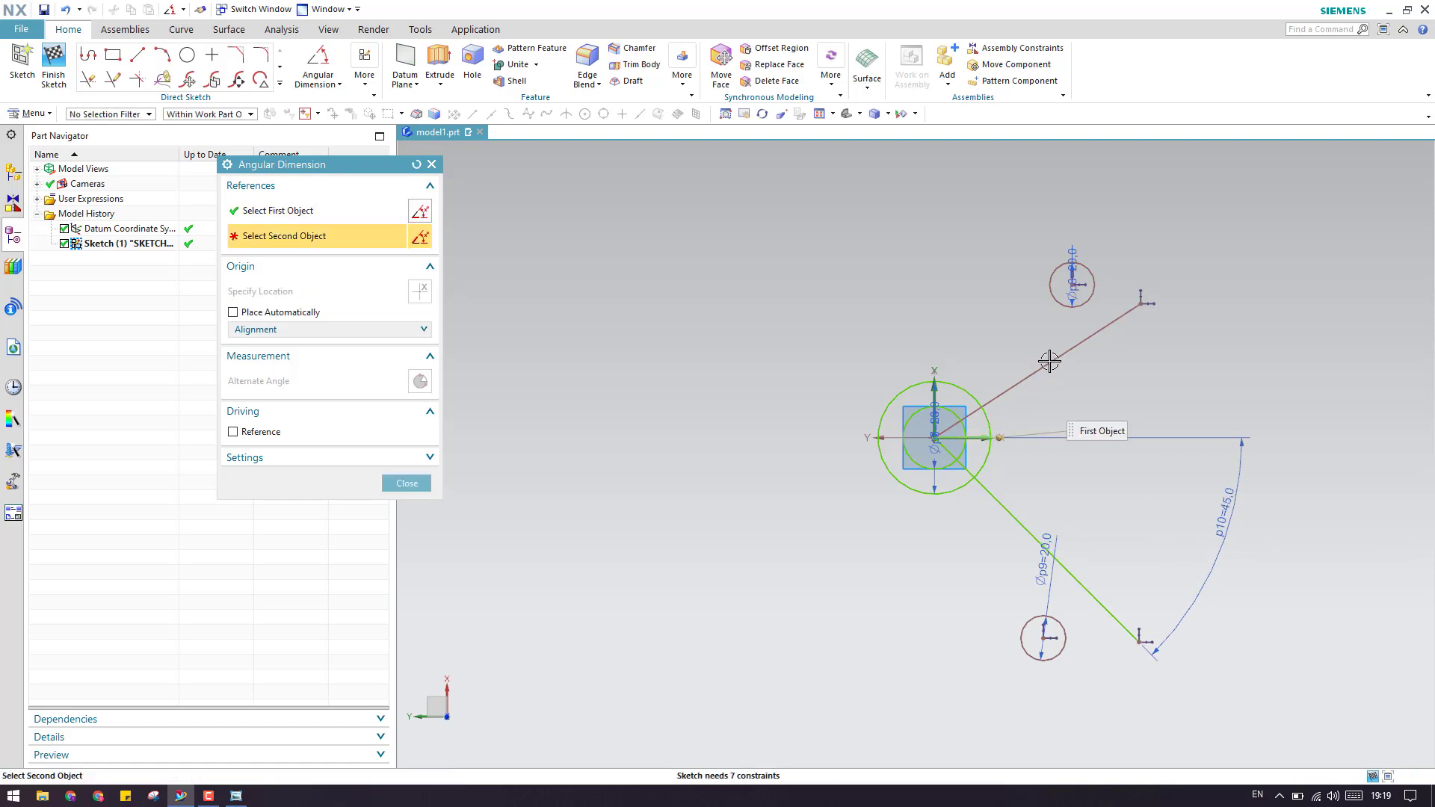
left_click(1076, 345)
left_click(1229, 435)
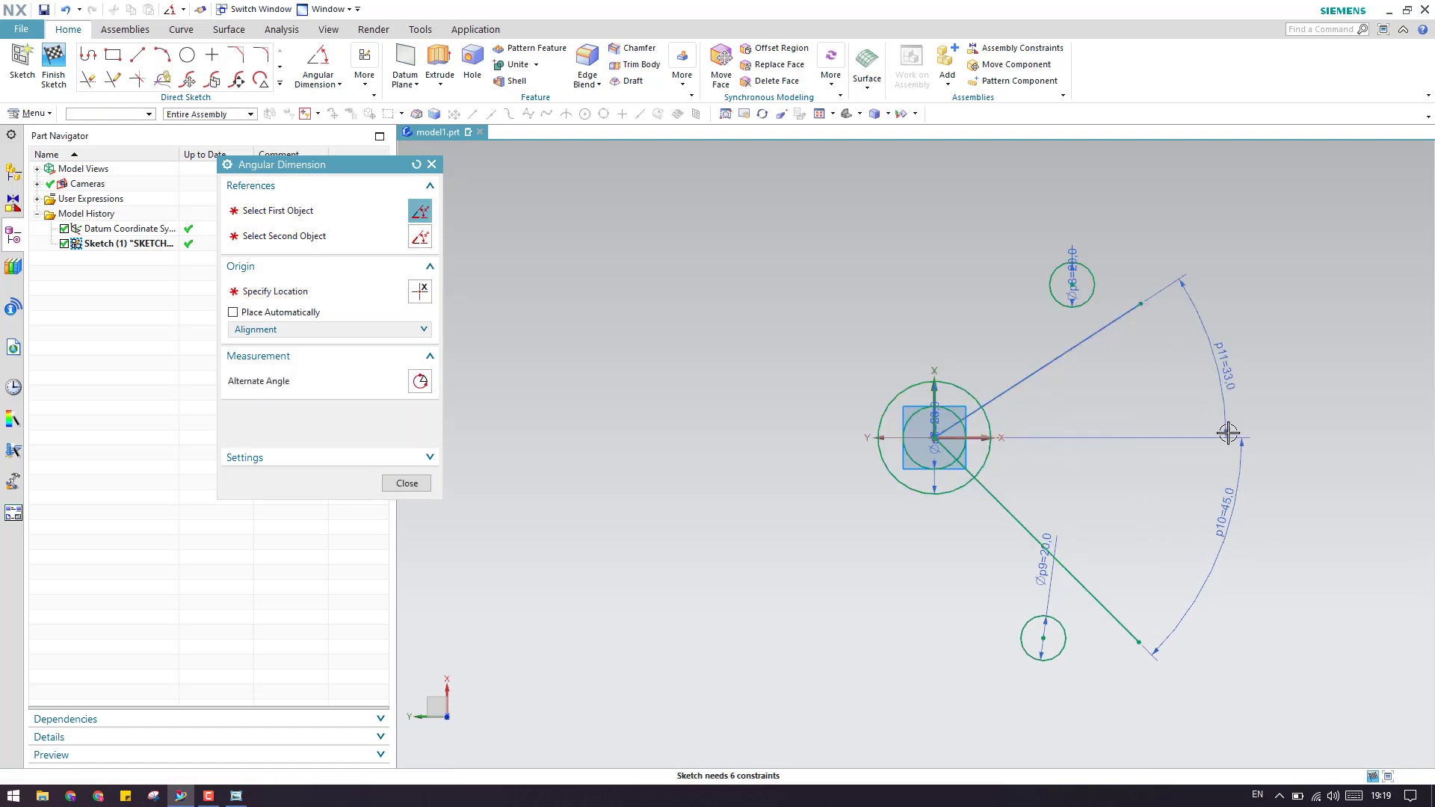
type("30")
key("Return")
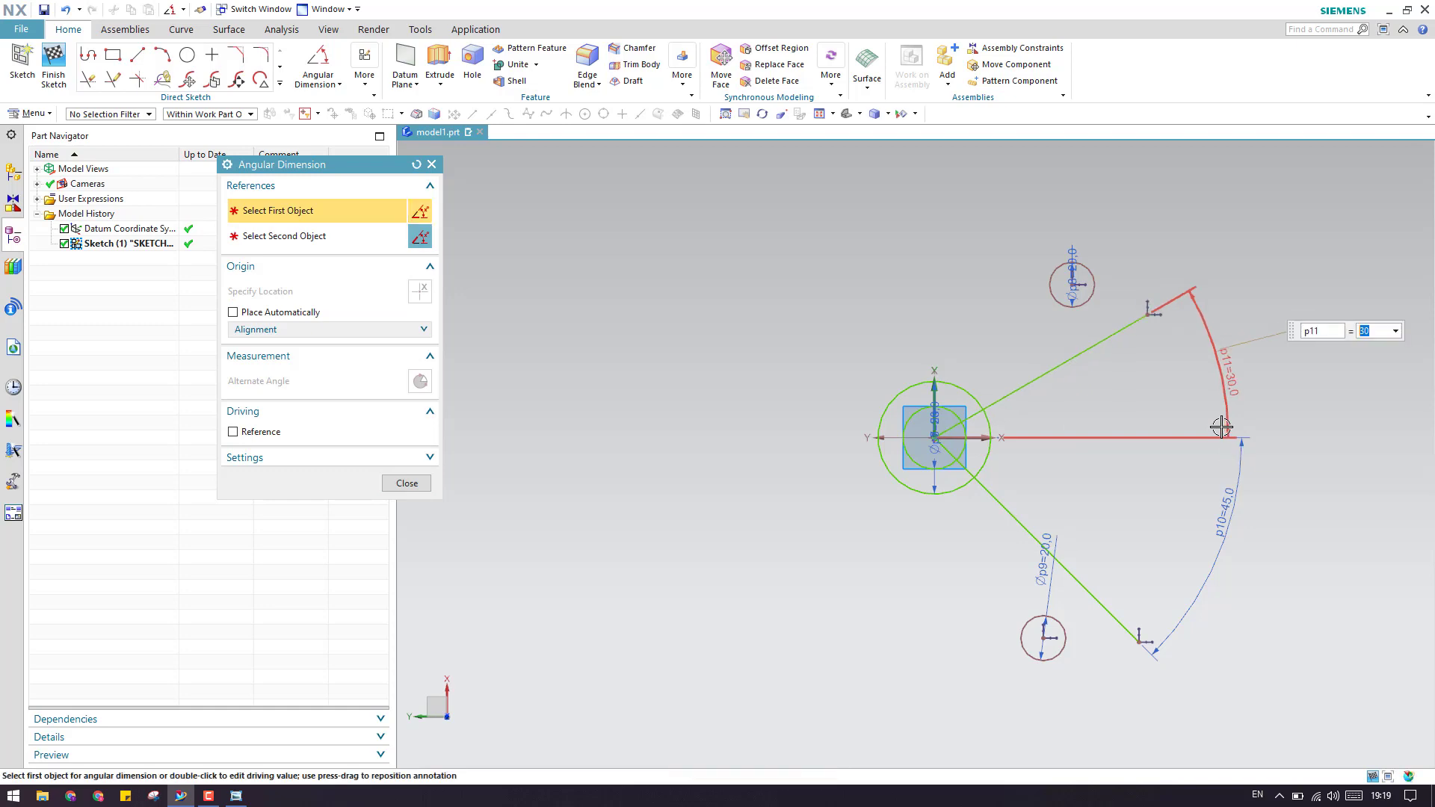
left_click(384, 480)
Step: Consult the reference drawing for the upper arm's offset from its 30° centreline
key("alt+Tab")
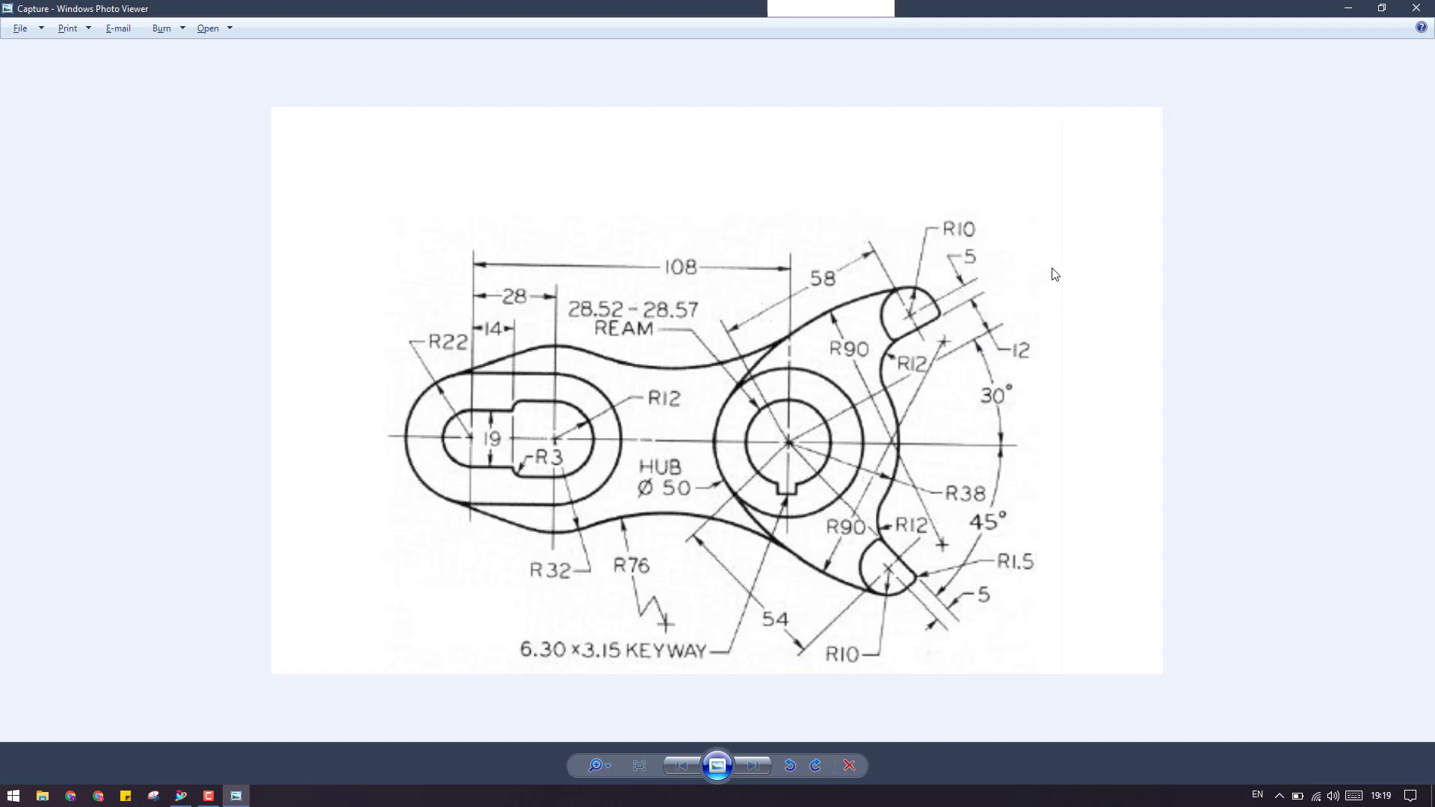
left_click(1349, 9)
left_click(948, 283)
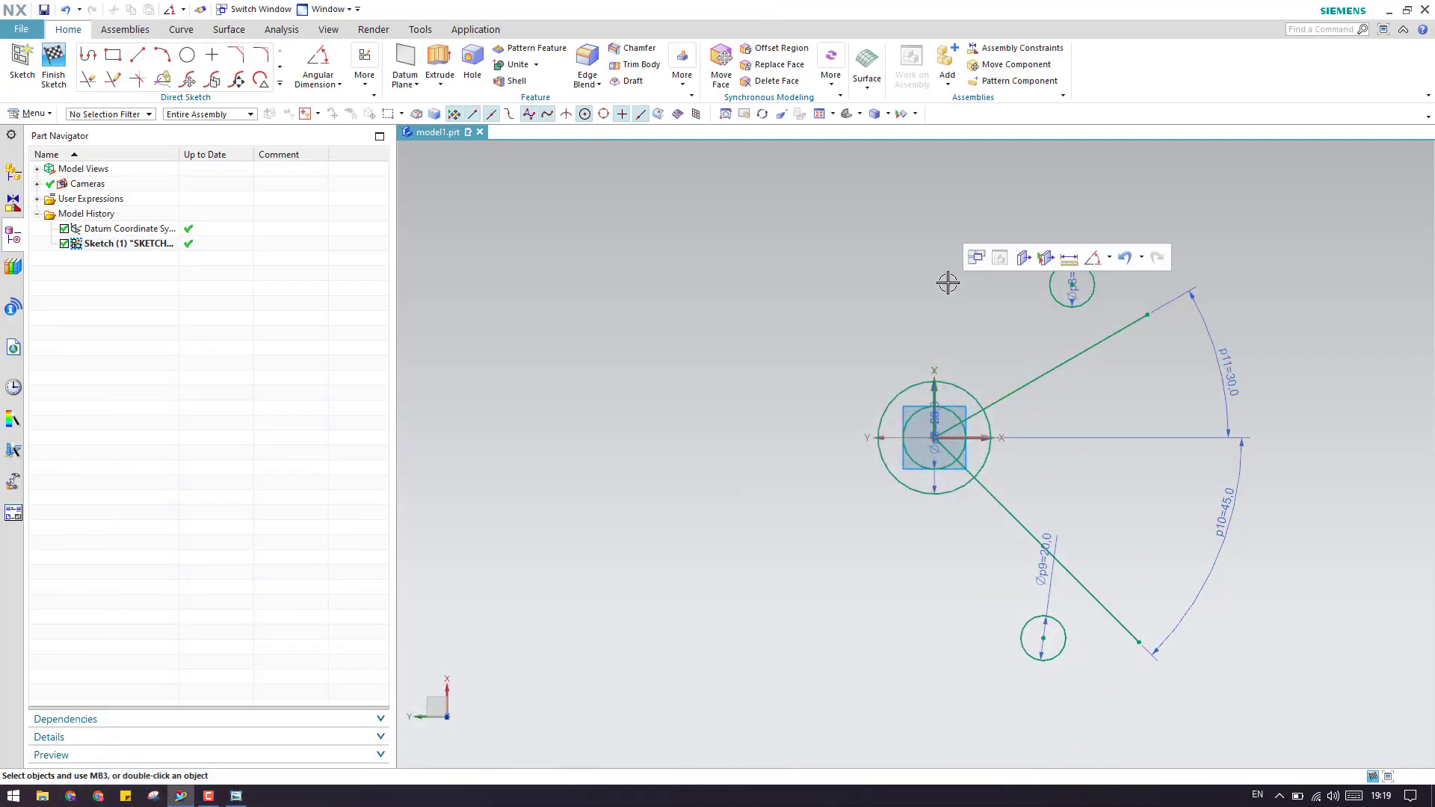
Step: Offset only the upper 30° line by 12 mm to its upper side, using single-curve selection and reversing the offset direction
left_click(279, 82)
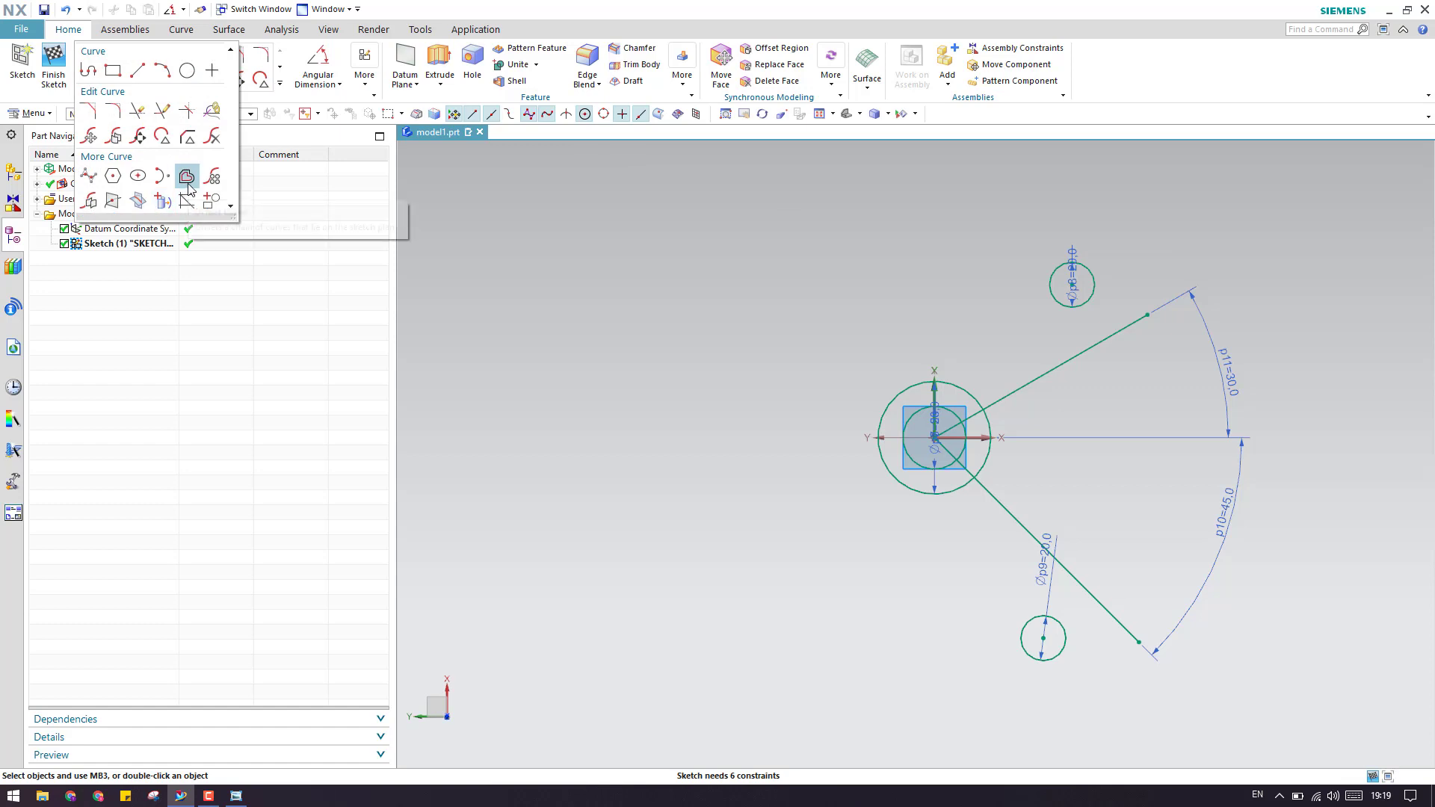
left_click(187, 199)
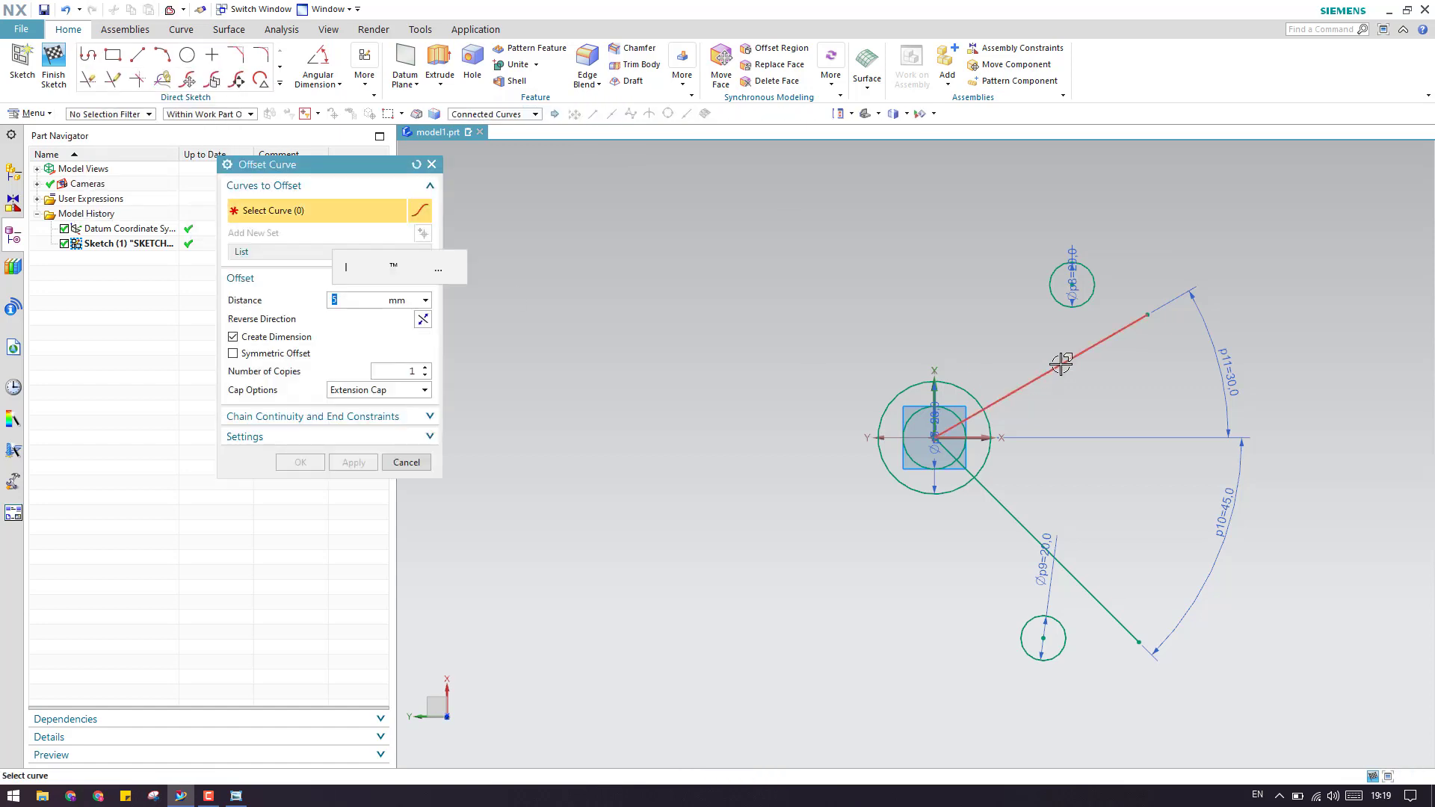
left_click(1059, 368)
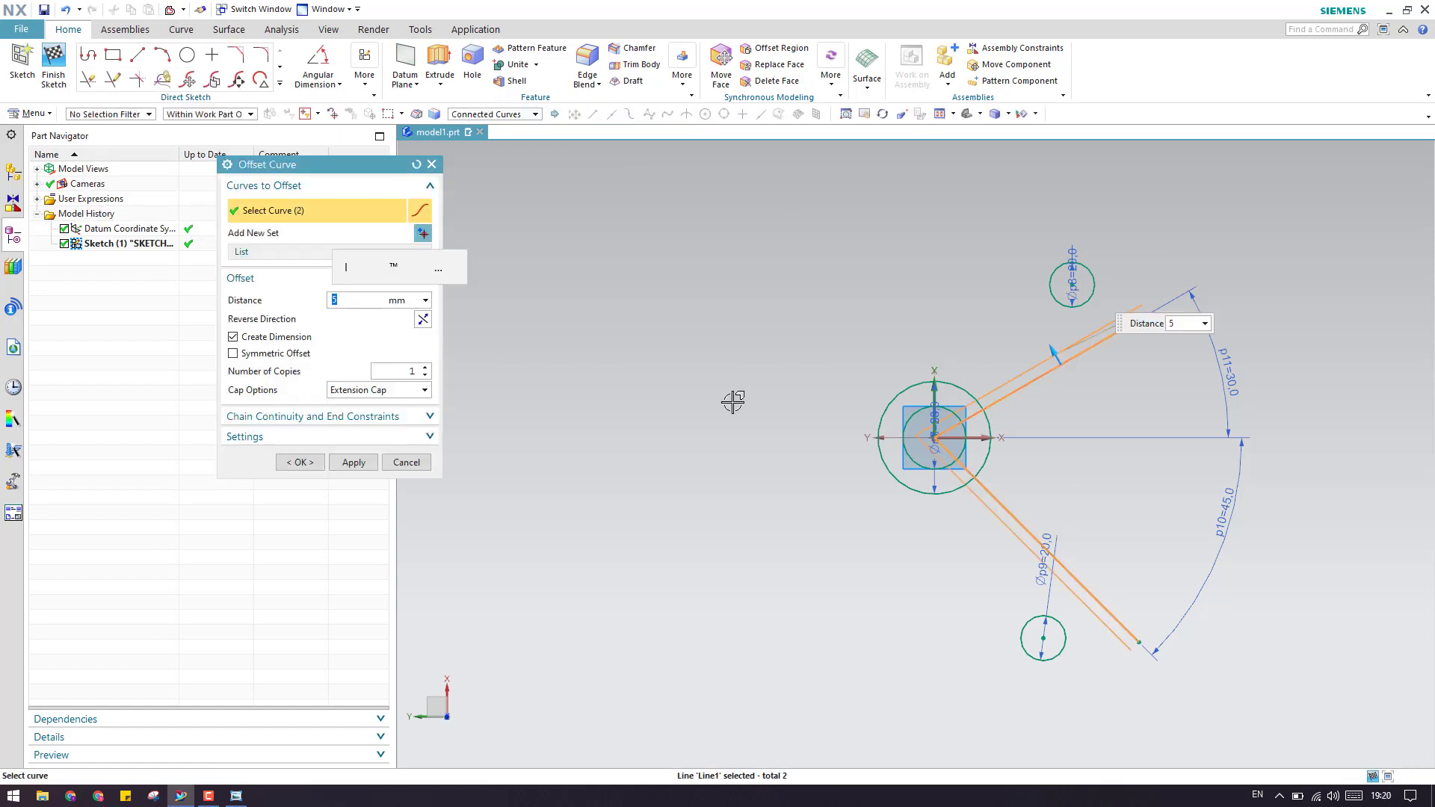
left_click(1000, 401, "shift")
left_click(533, 114)
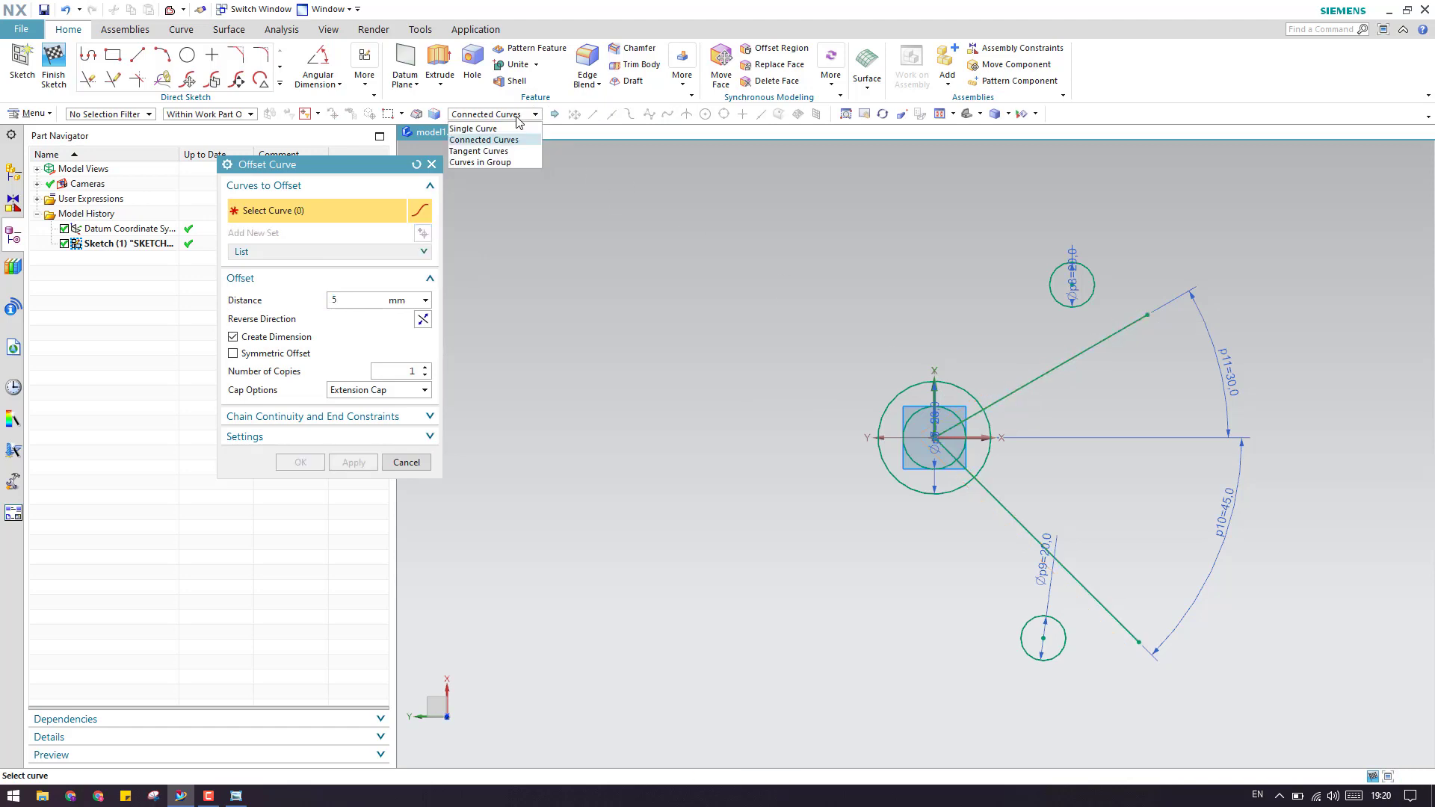
left_click(509, 127)
left_click(1072, 358)
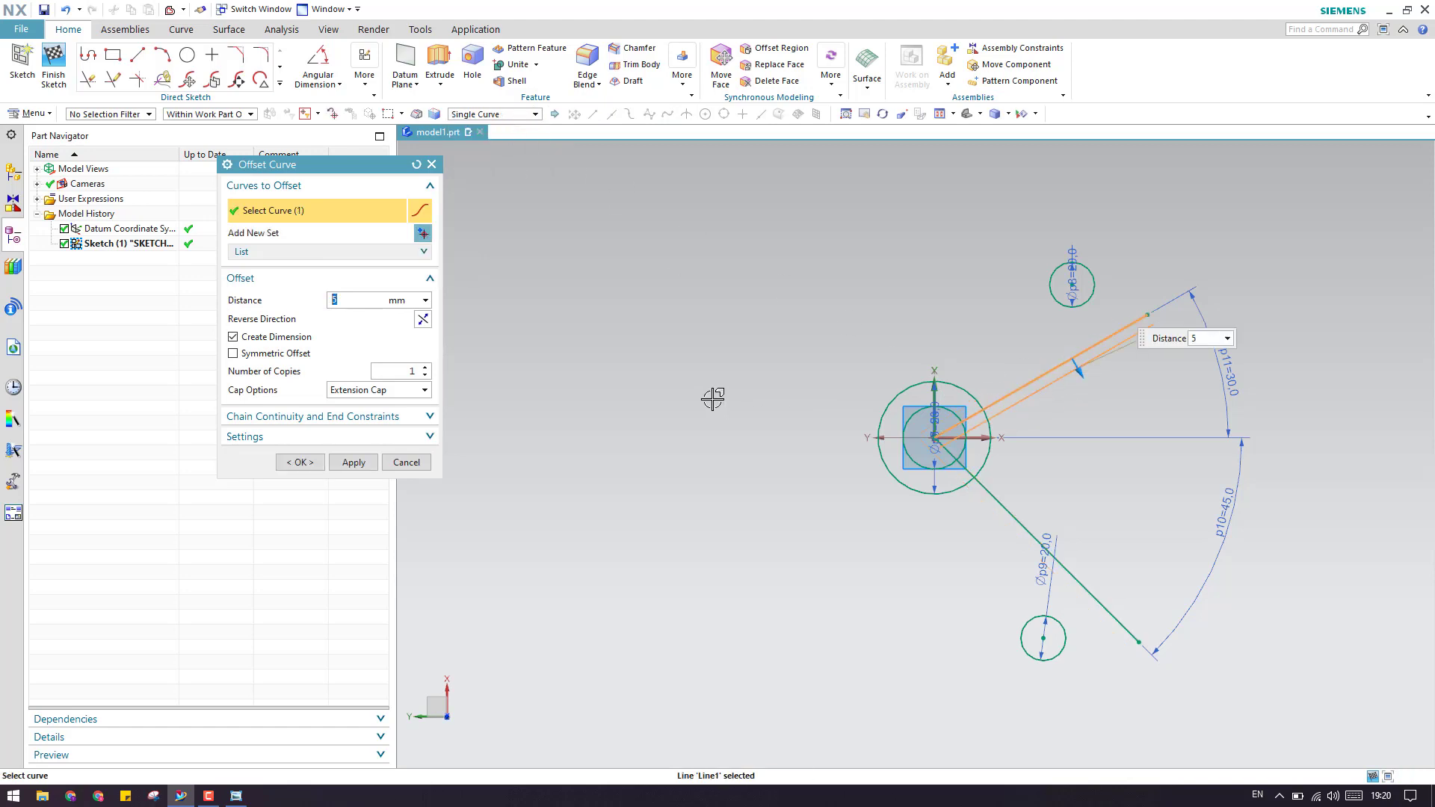
left_click(348, 299)
type("12")
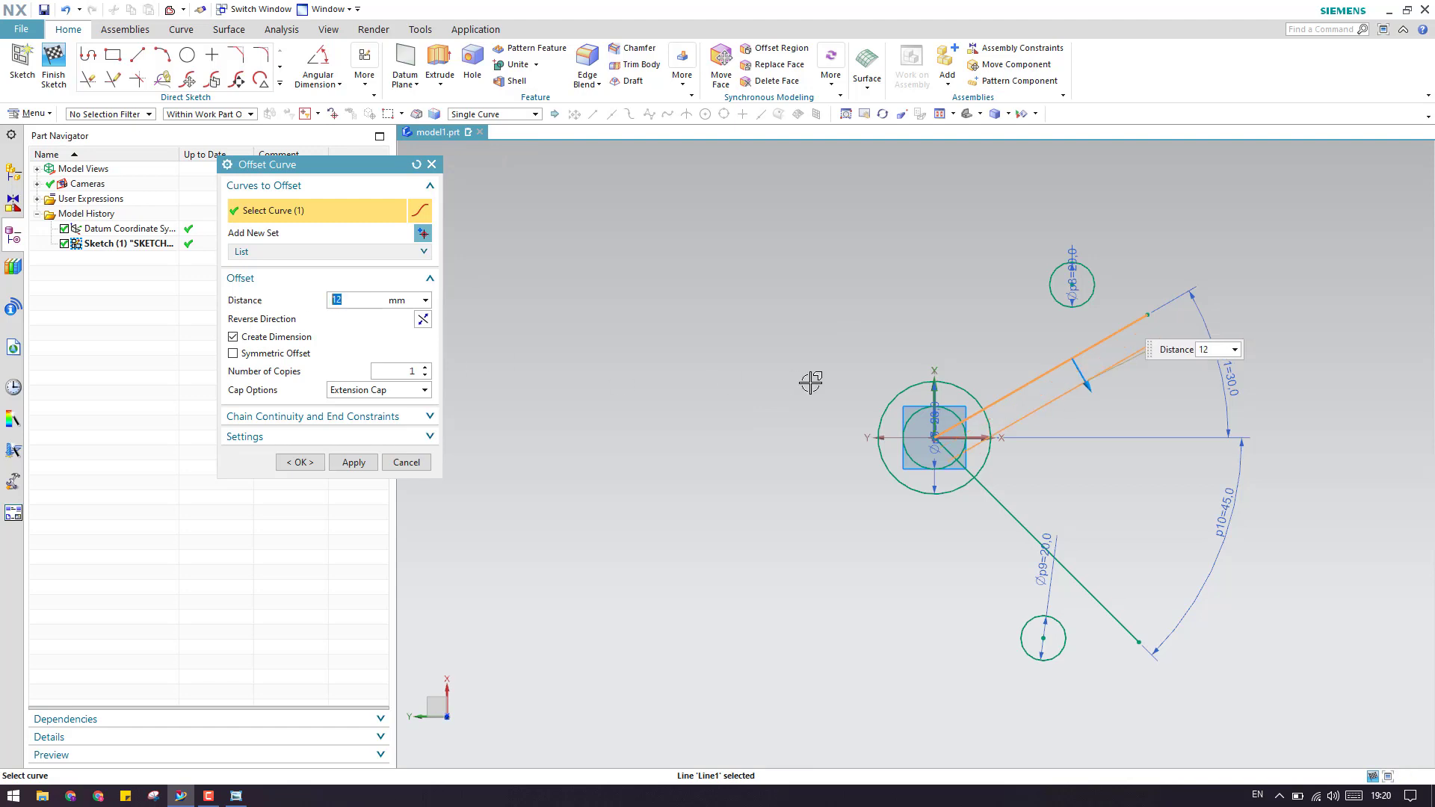
left_click(423, 320)
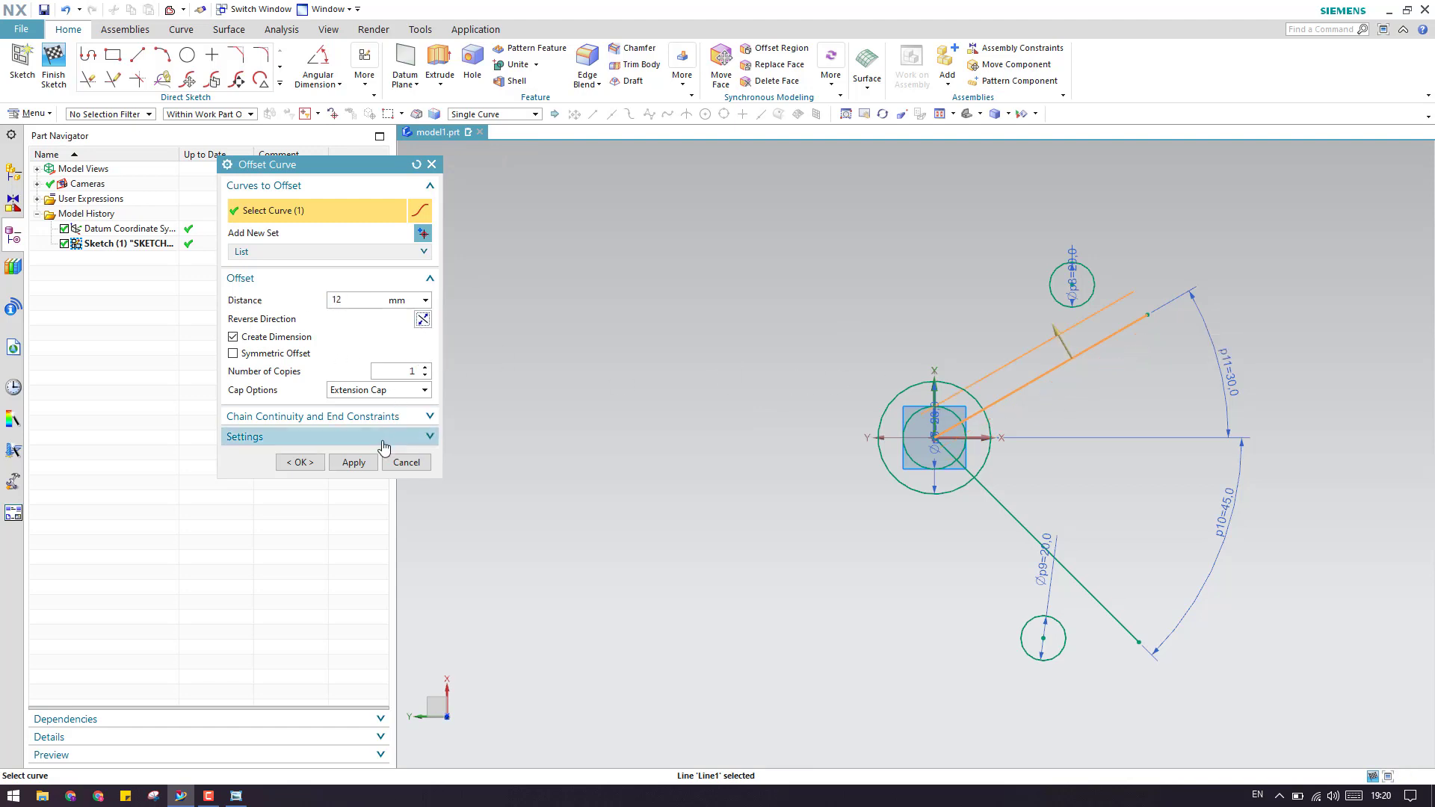
left_click(300, 462)
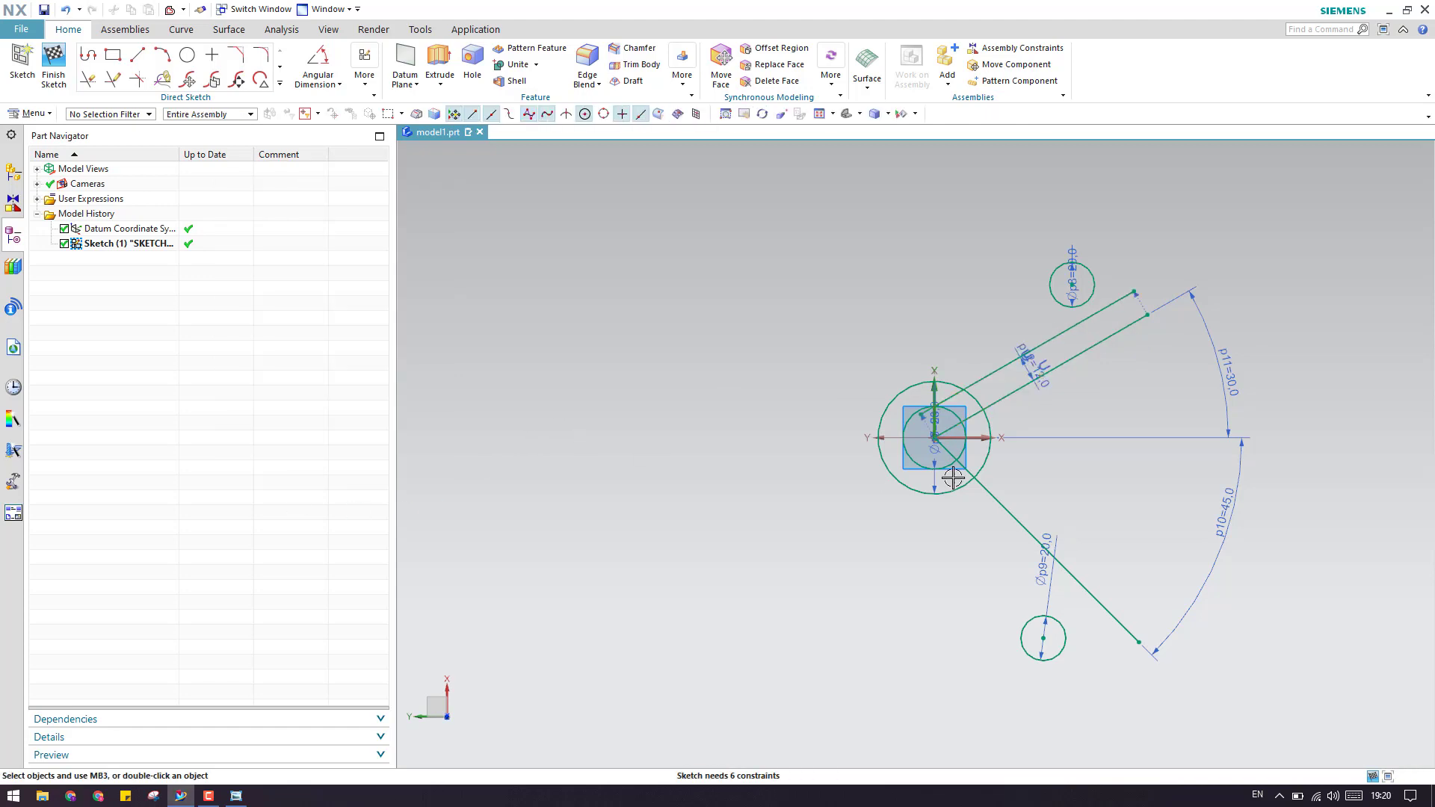
Step: Convert the original 30° line and the 45° line from the origin to reference lines
right_click(1095, 353)
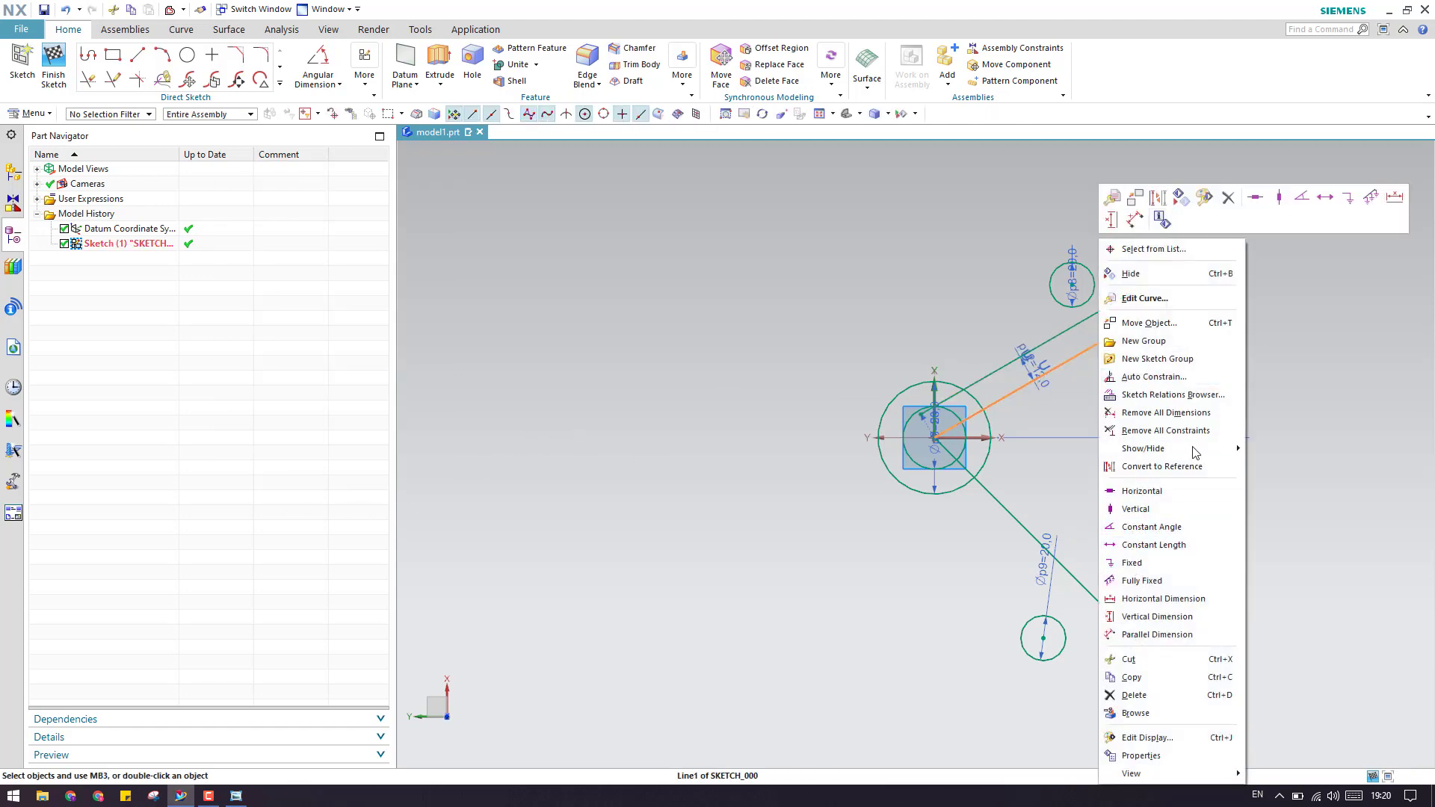
left_click(1158, 198)
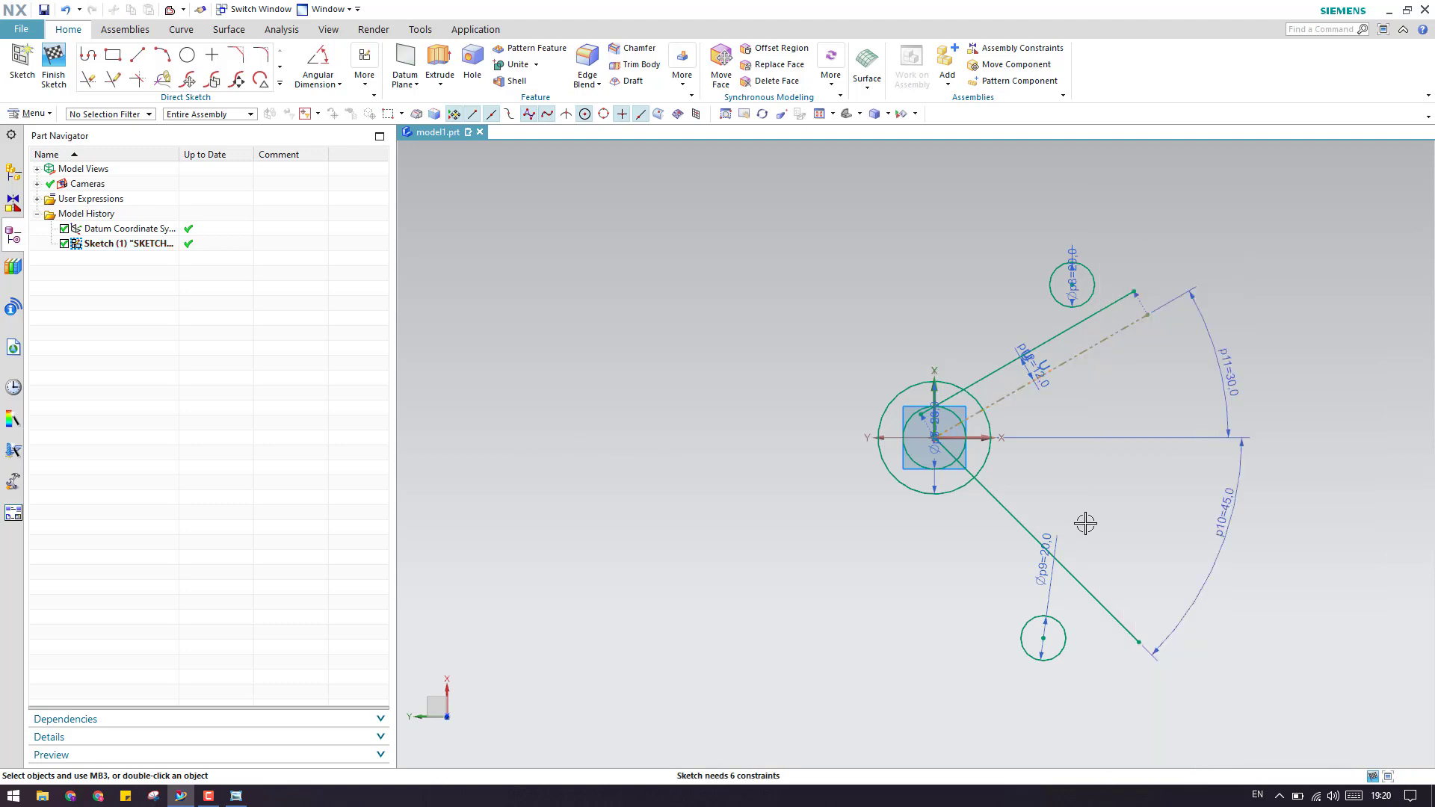
right_click(1018, 521)
left_click(1080, 566)
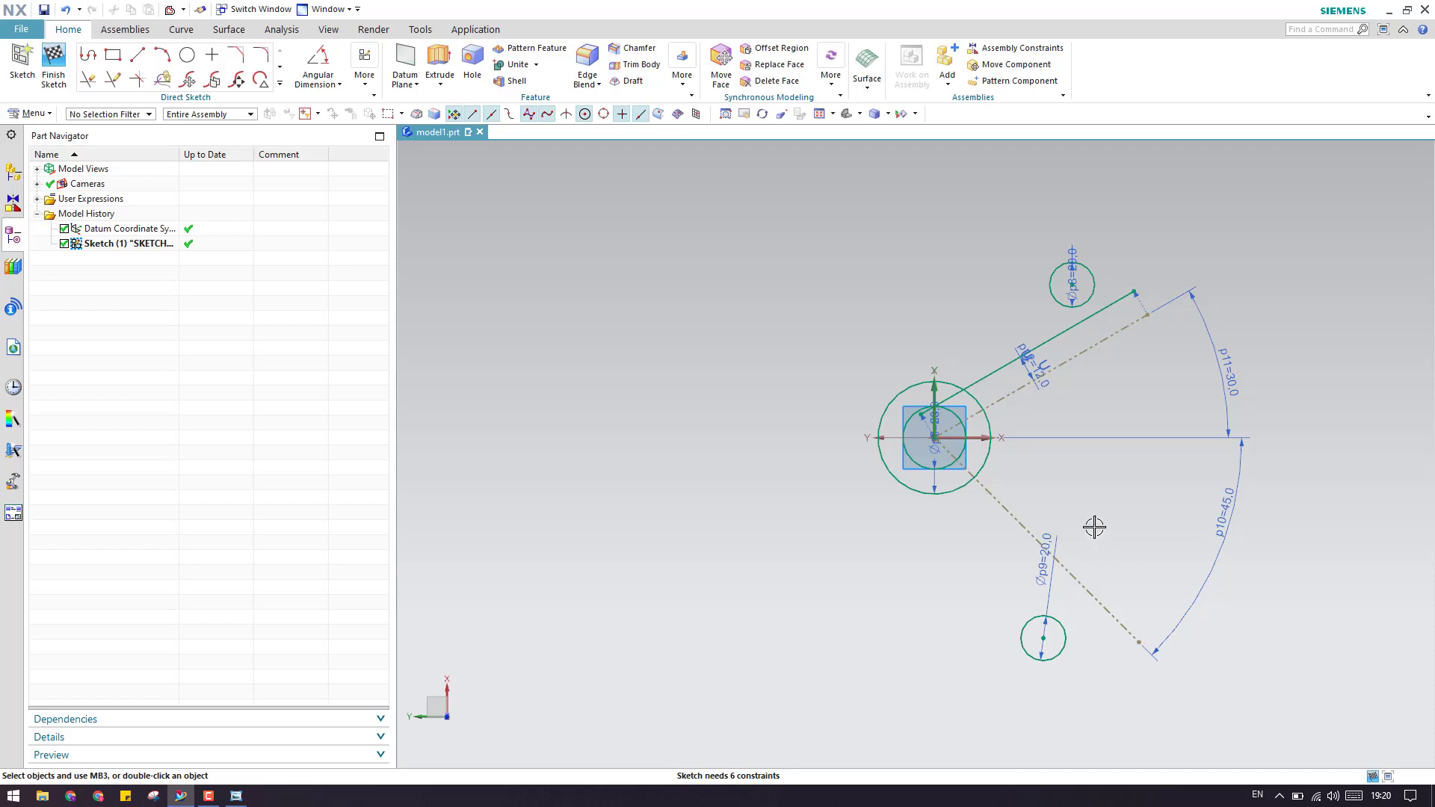
left_click(236, 796)
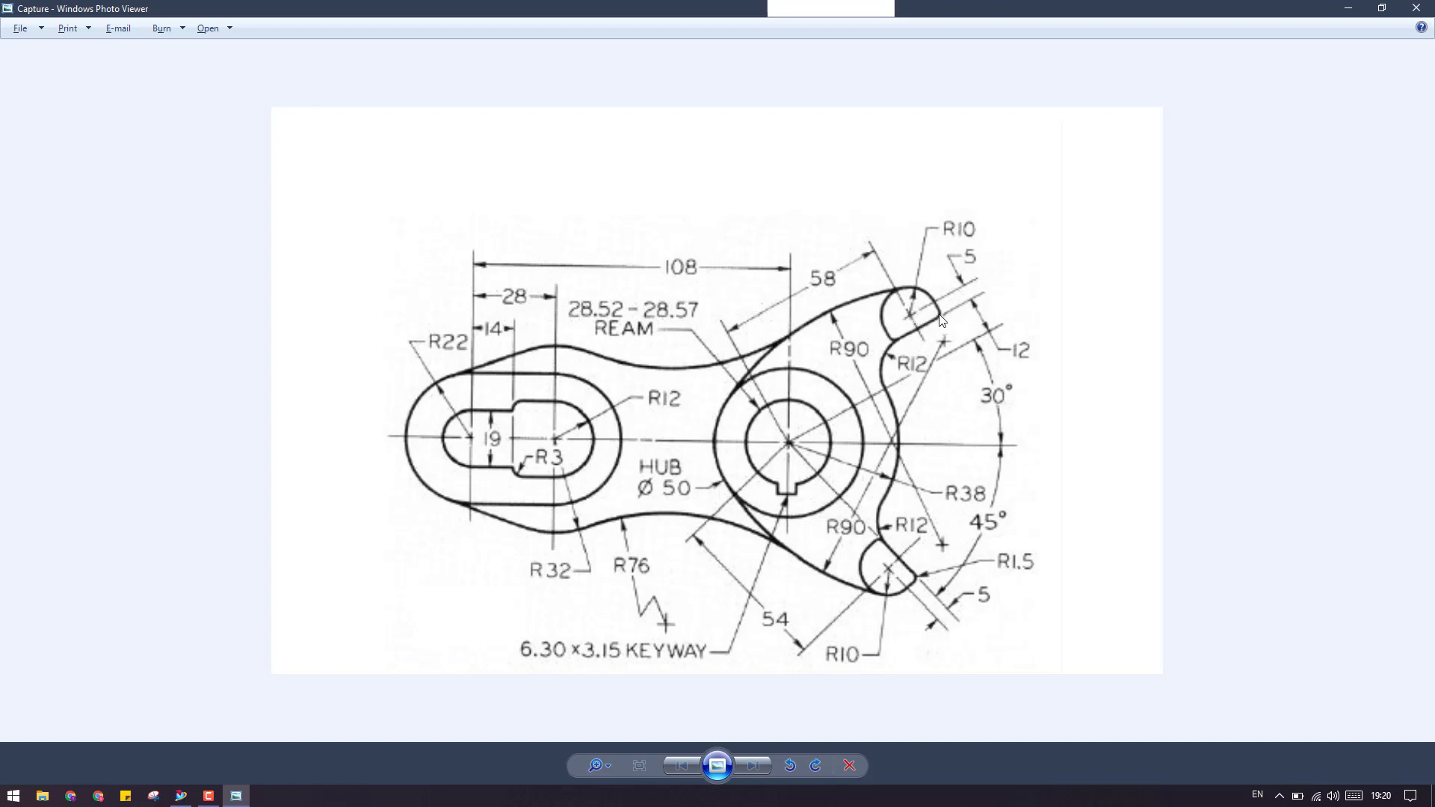
left_click(1348, 8)
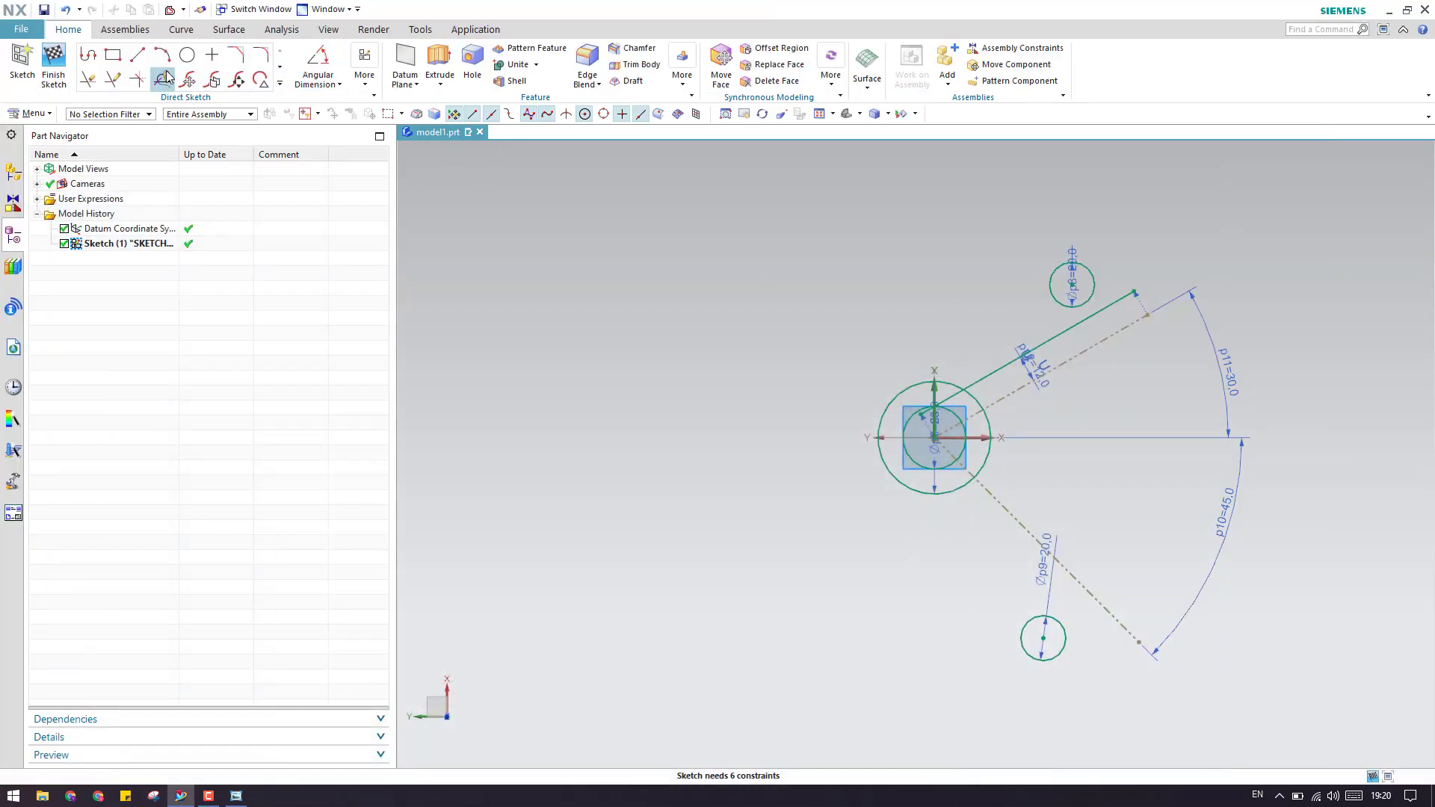
left_click(340, 84)
left_click(334, 123)
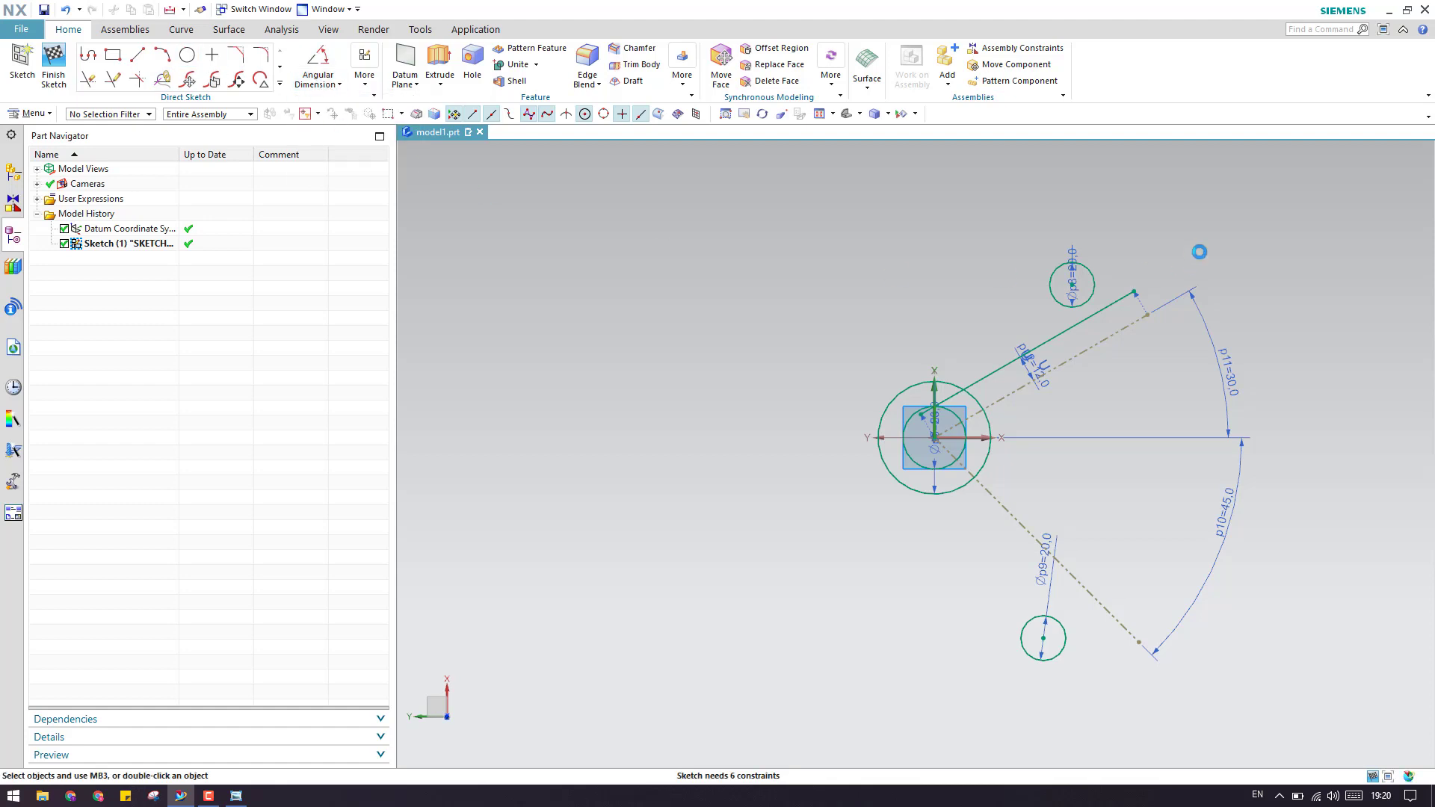
scroll(1184, 237, "up", 3)
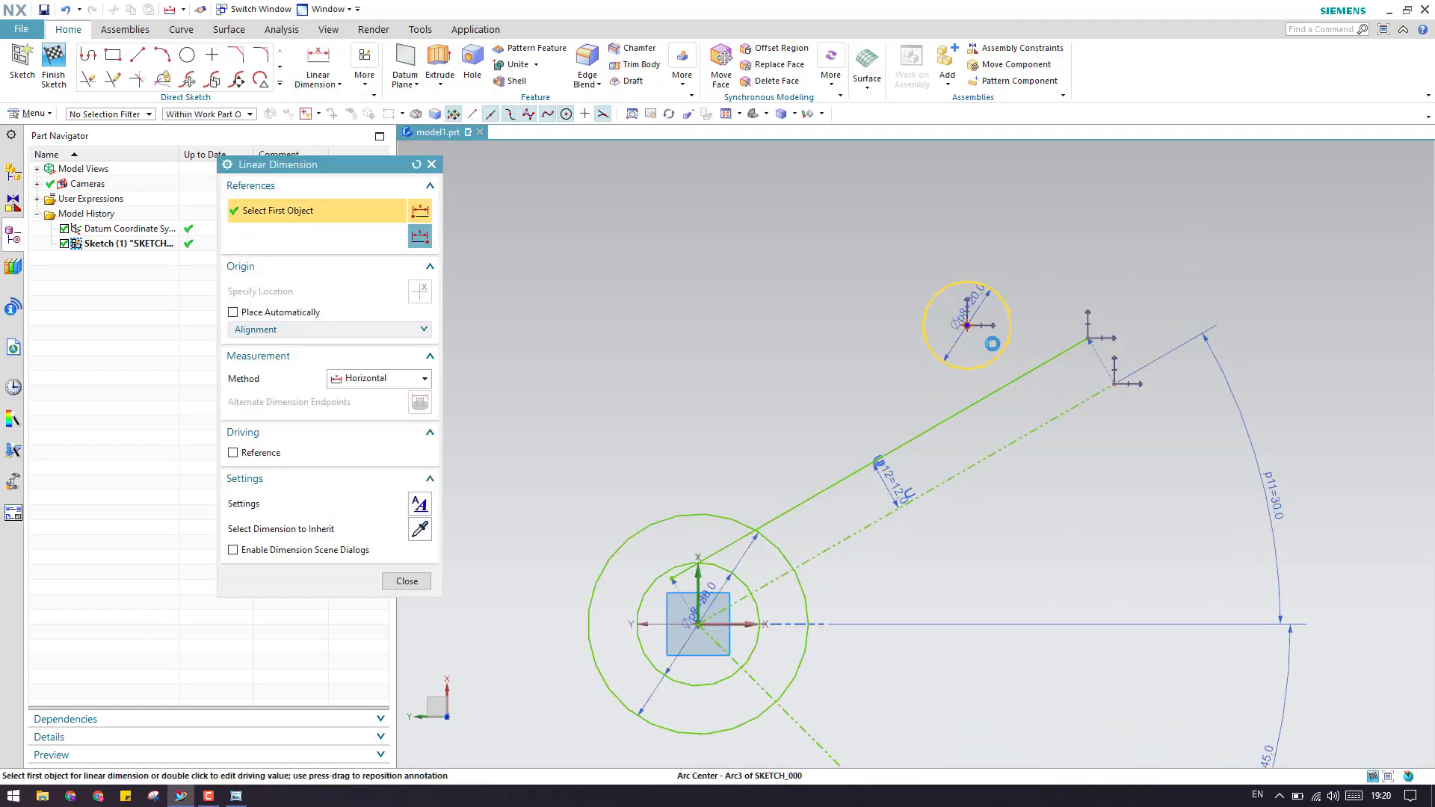
left_click(971, 328)
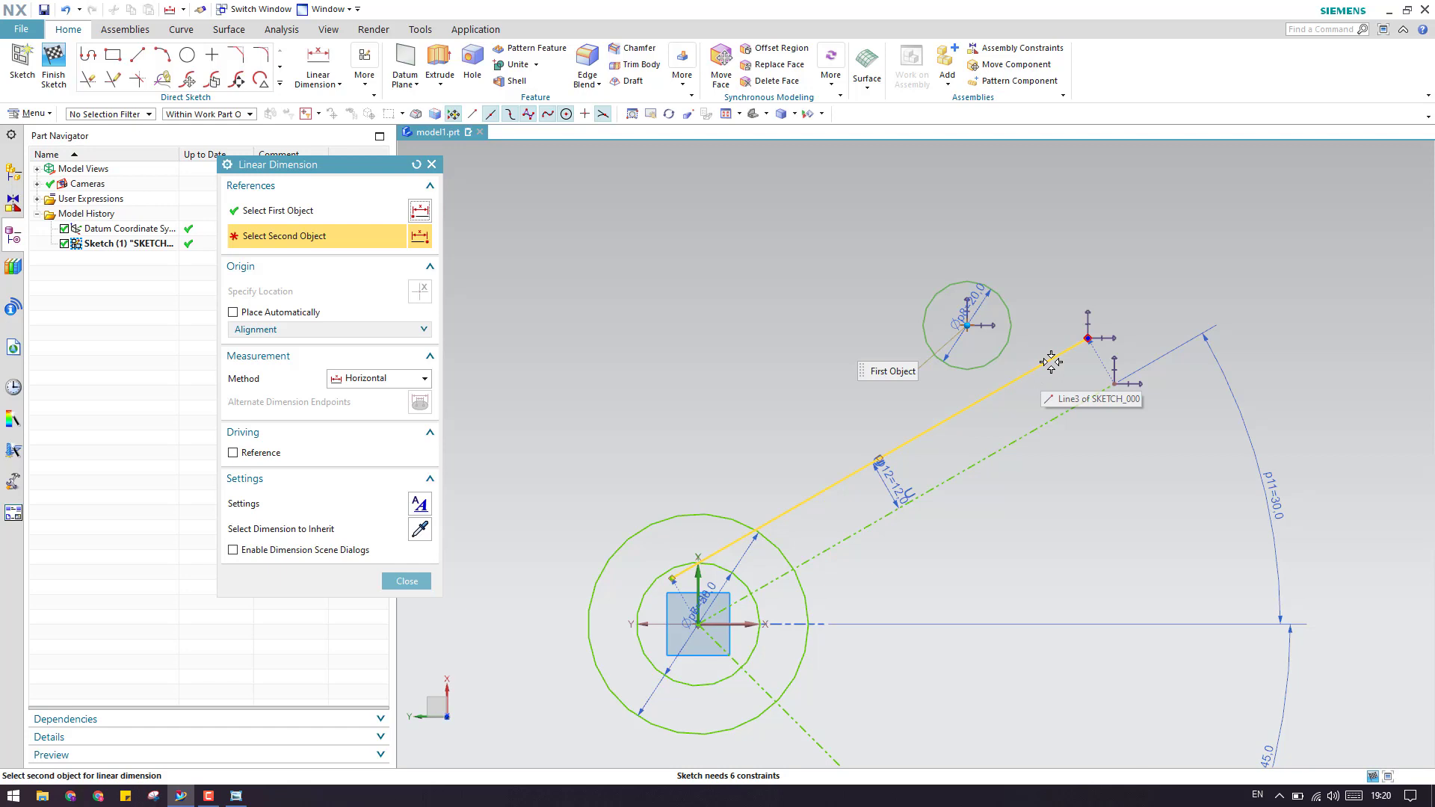
right_click(1051, 362)
left_click(1077, 373)
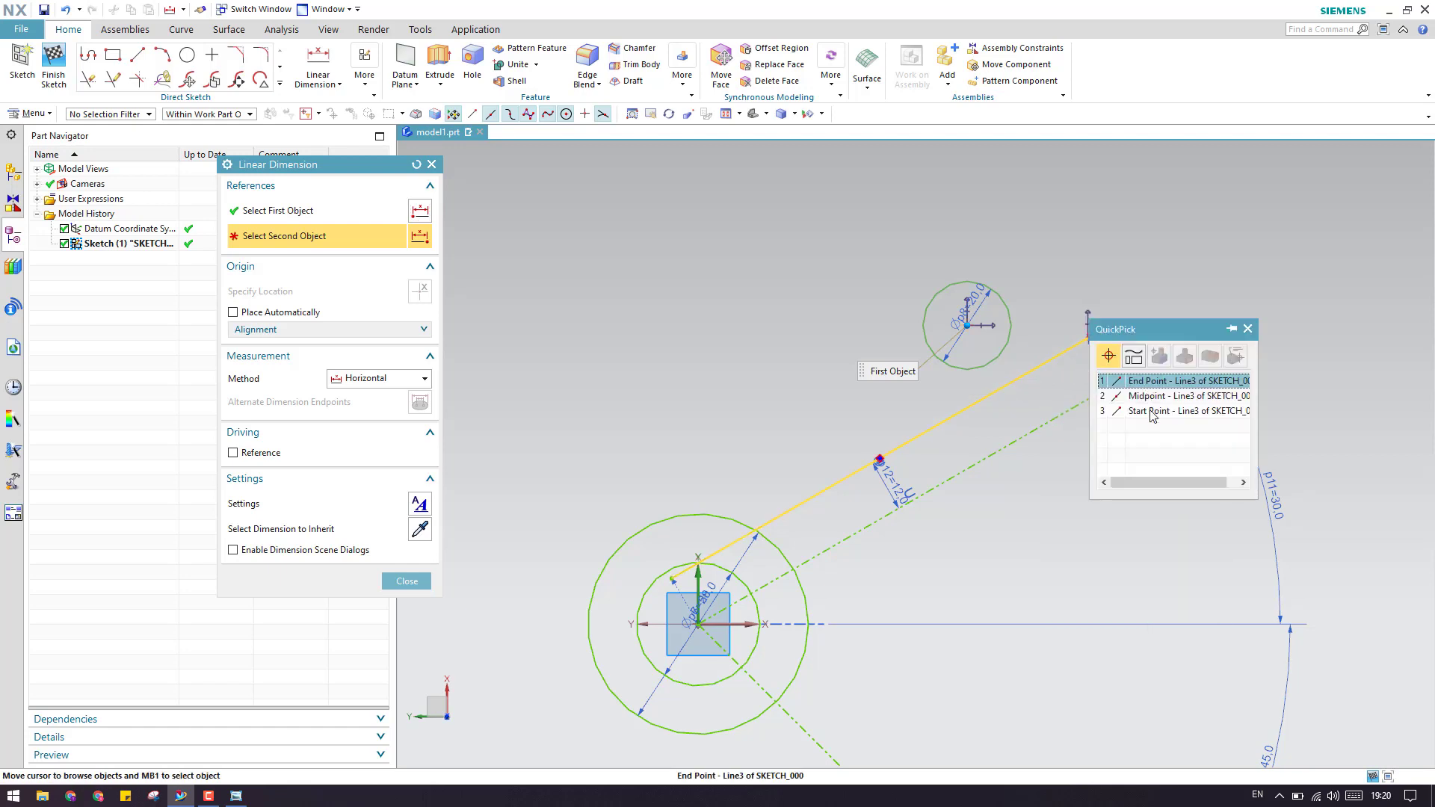
left_click(1247, 329)
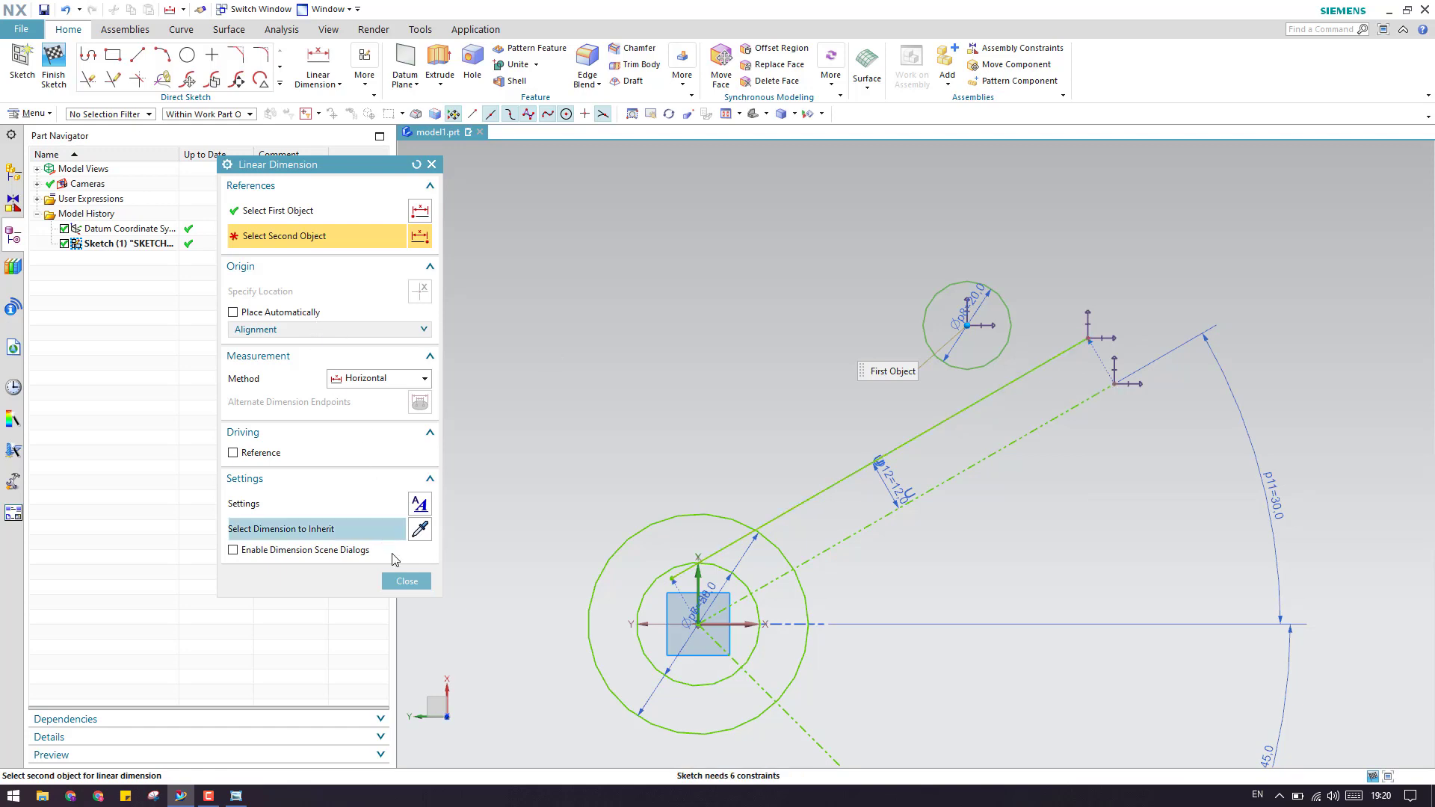
left_click(406, 580)
left_click(318, 63)
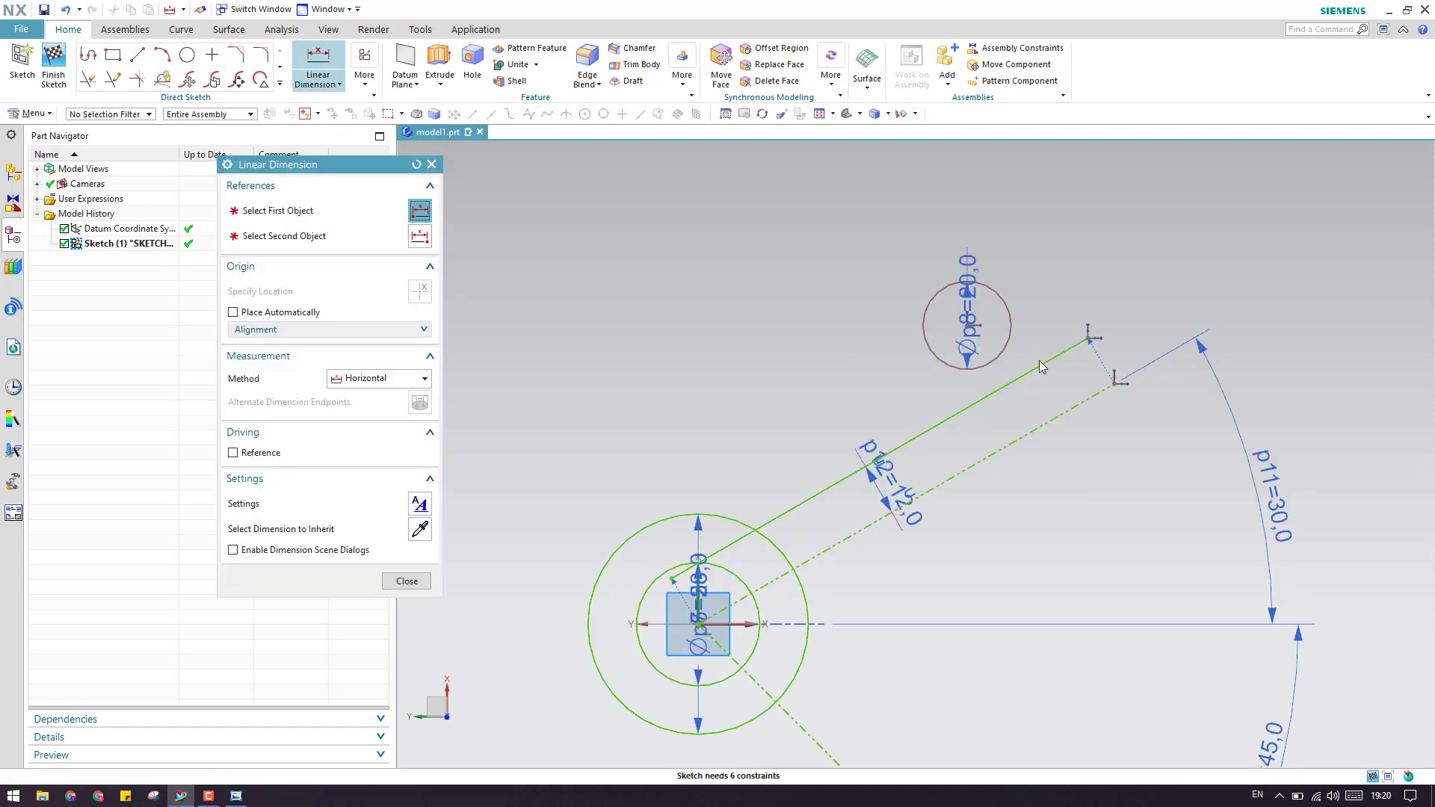
left_click(1046, 362)
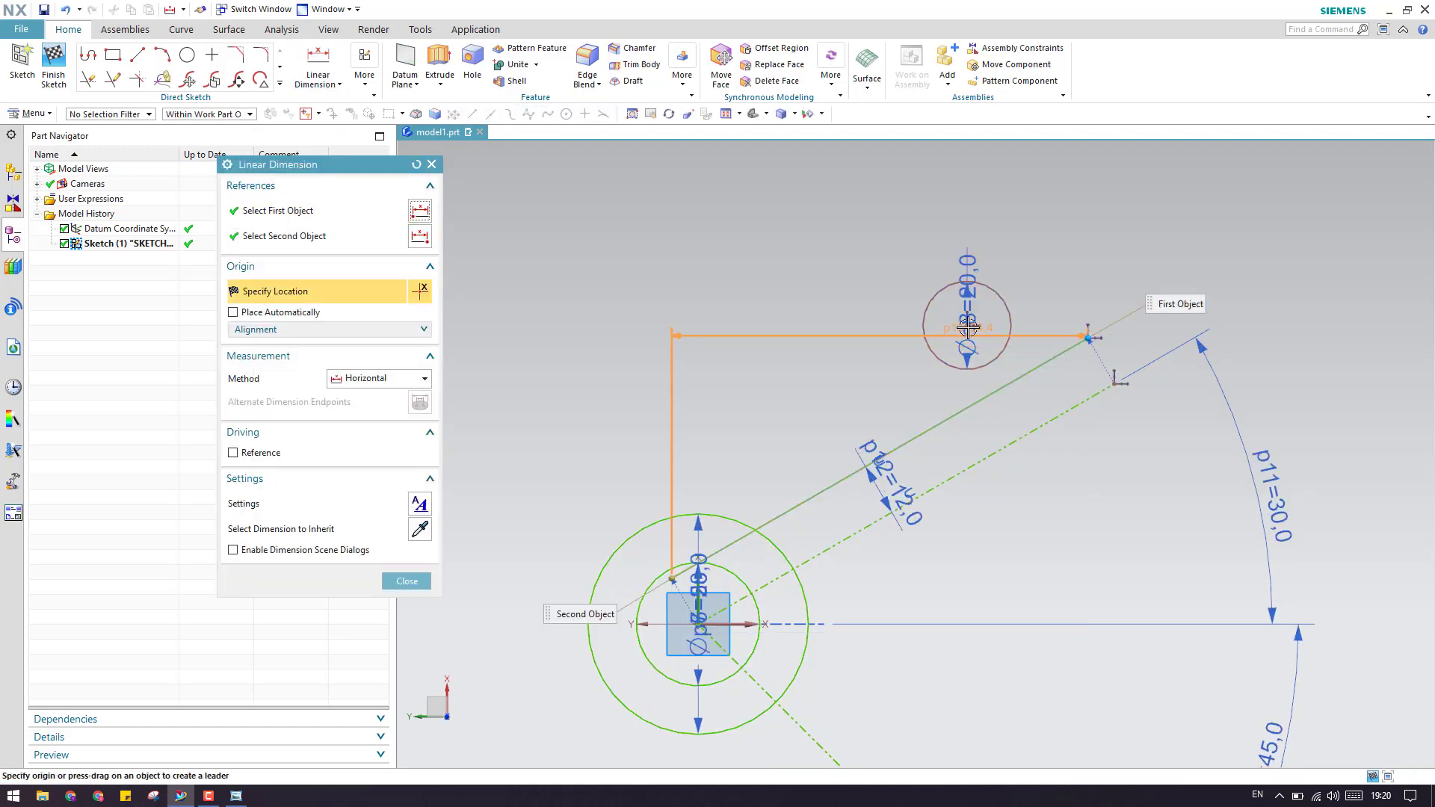
left_click(321, 240)
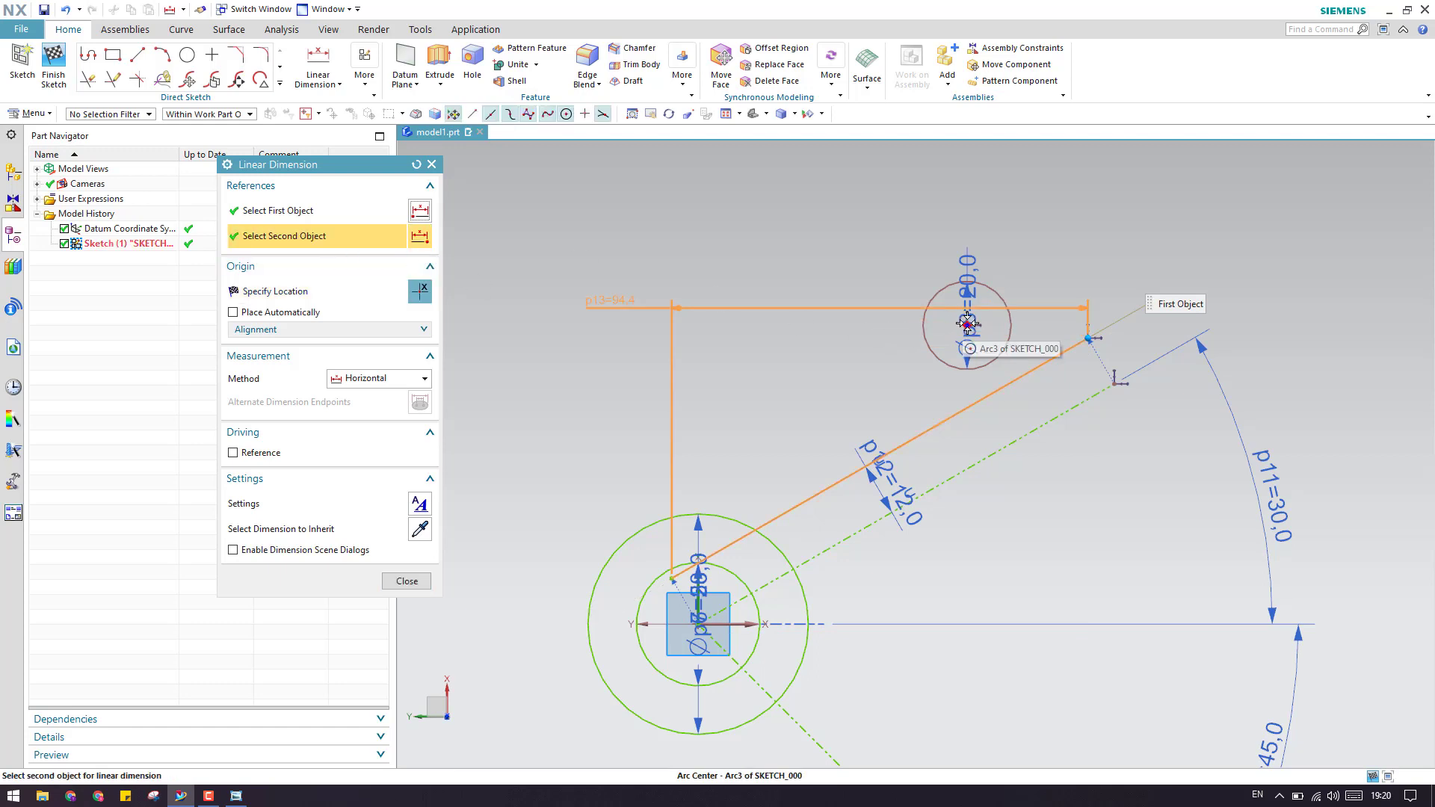
left_click(927, 340)
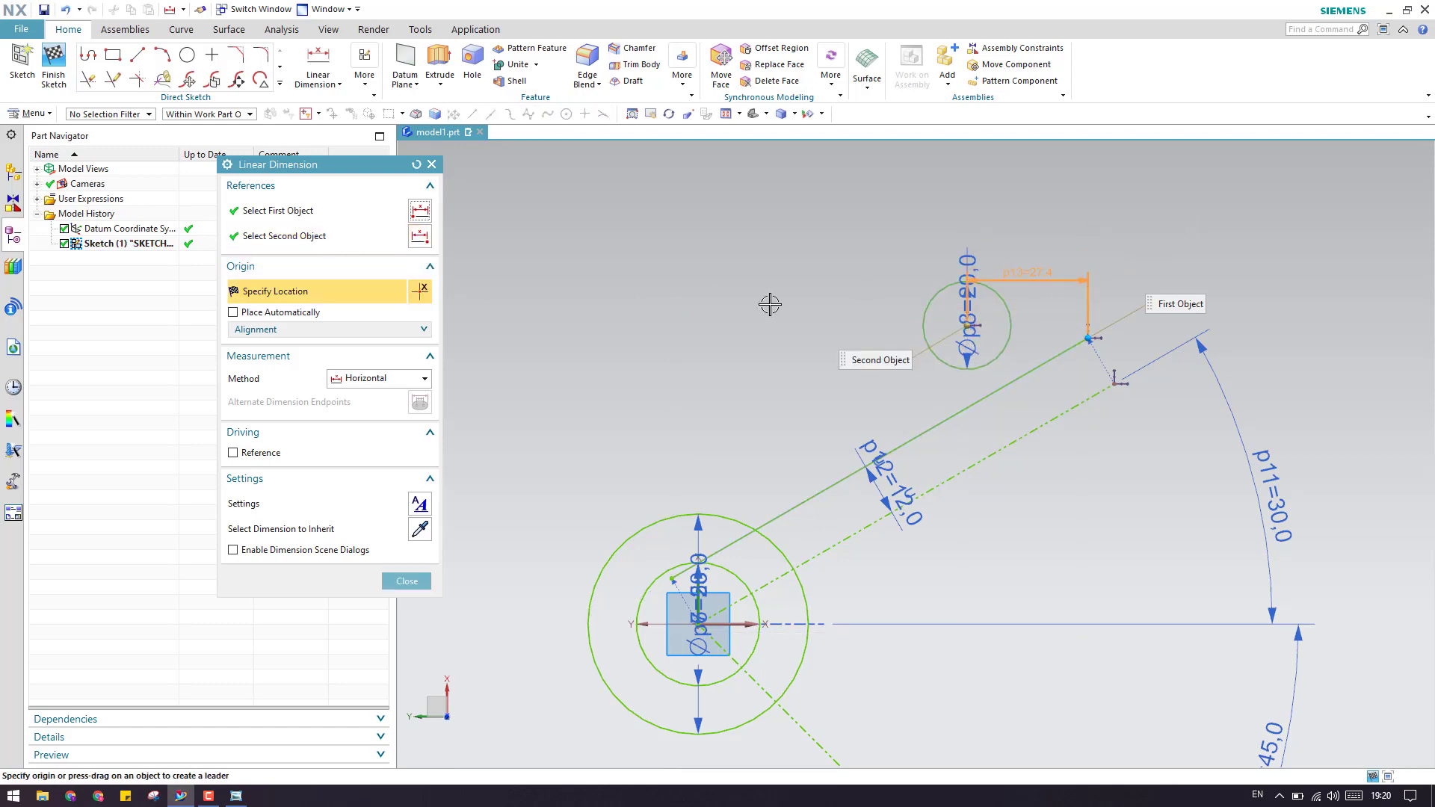
left_click(378, 378)
left_click(366, 394)
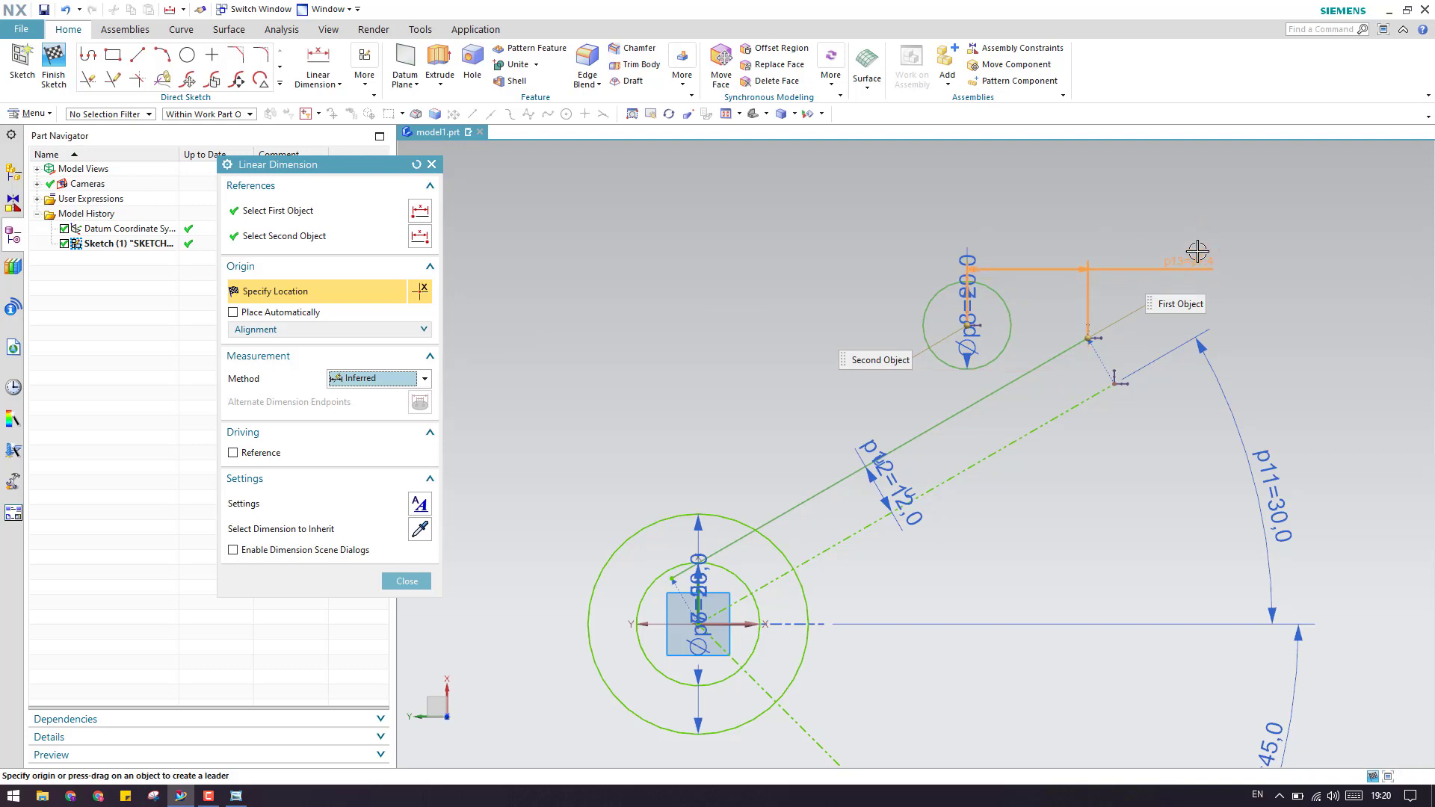
left_click(359, 386)
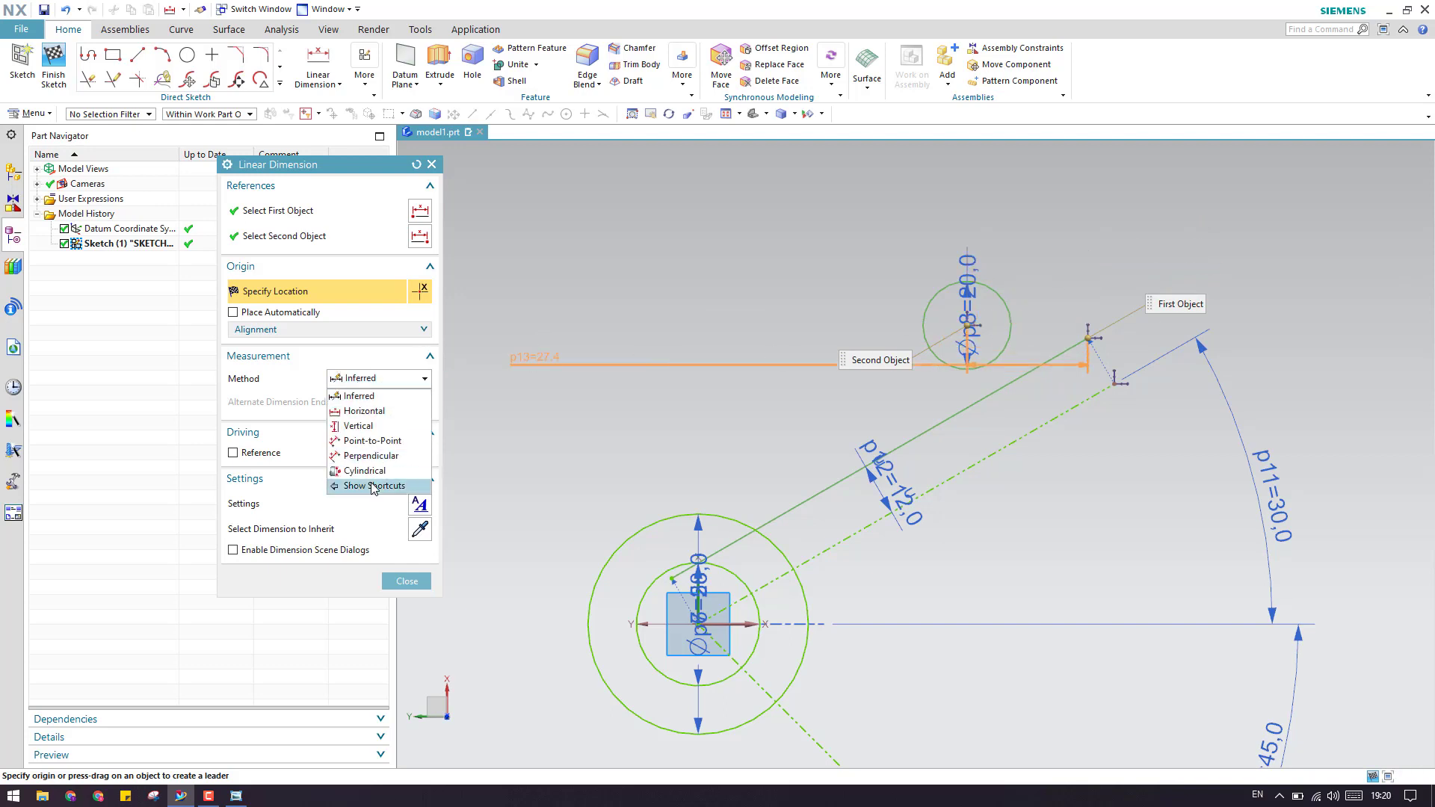
key("Escape")
key("Escape")
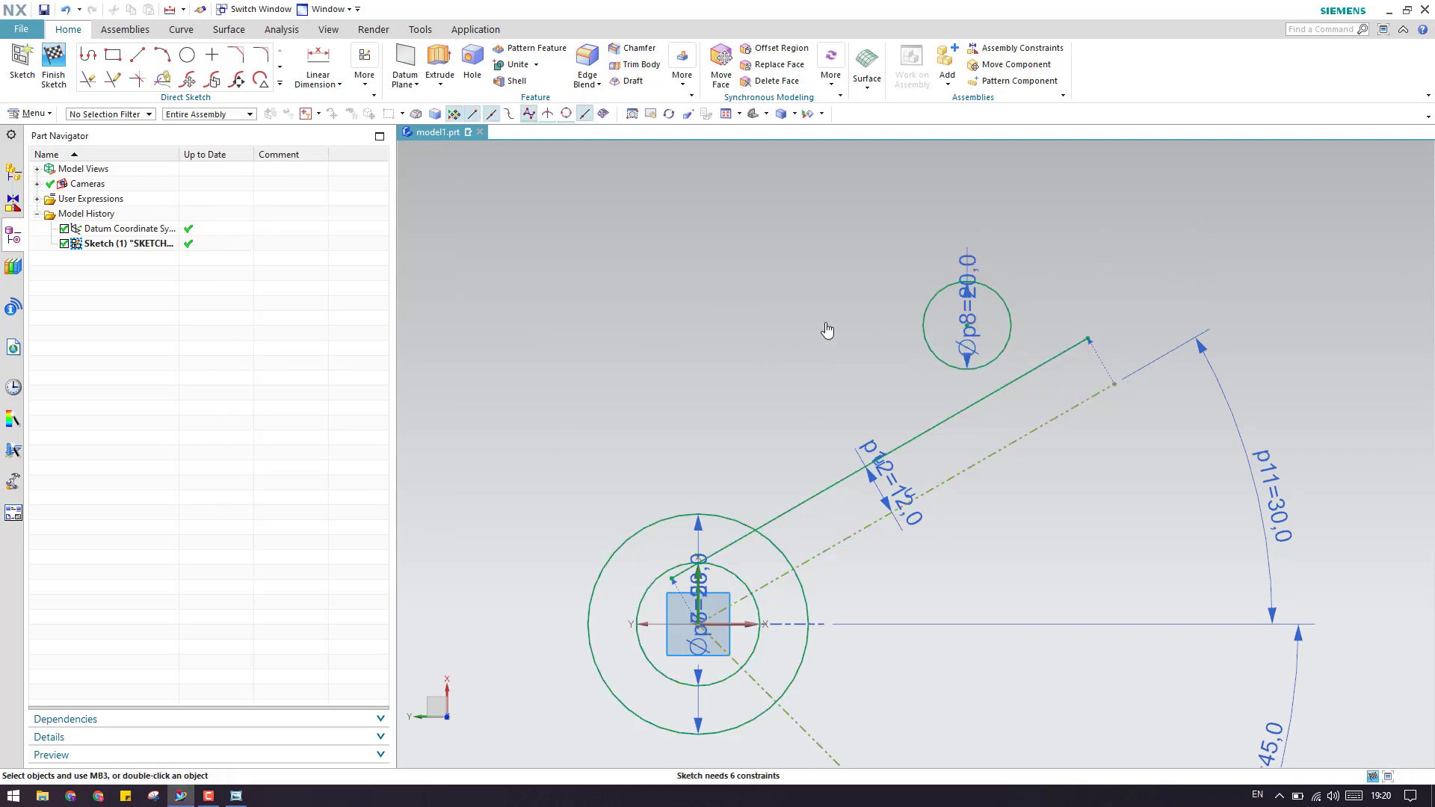
Step: Dimension the upper 20 mm circle's centre 5 mm from the offset line with the Inferred method, and move the dimension farther out along the arm
scroll(851, 305, "down", 1)
left_click(327, 66)
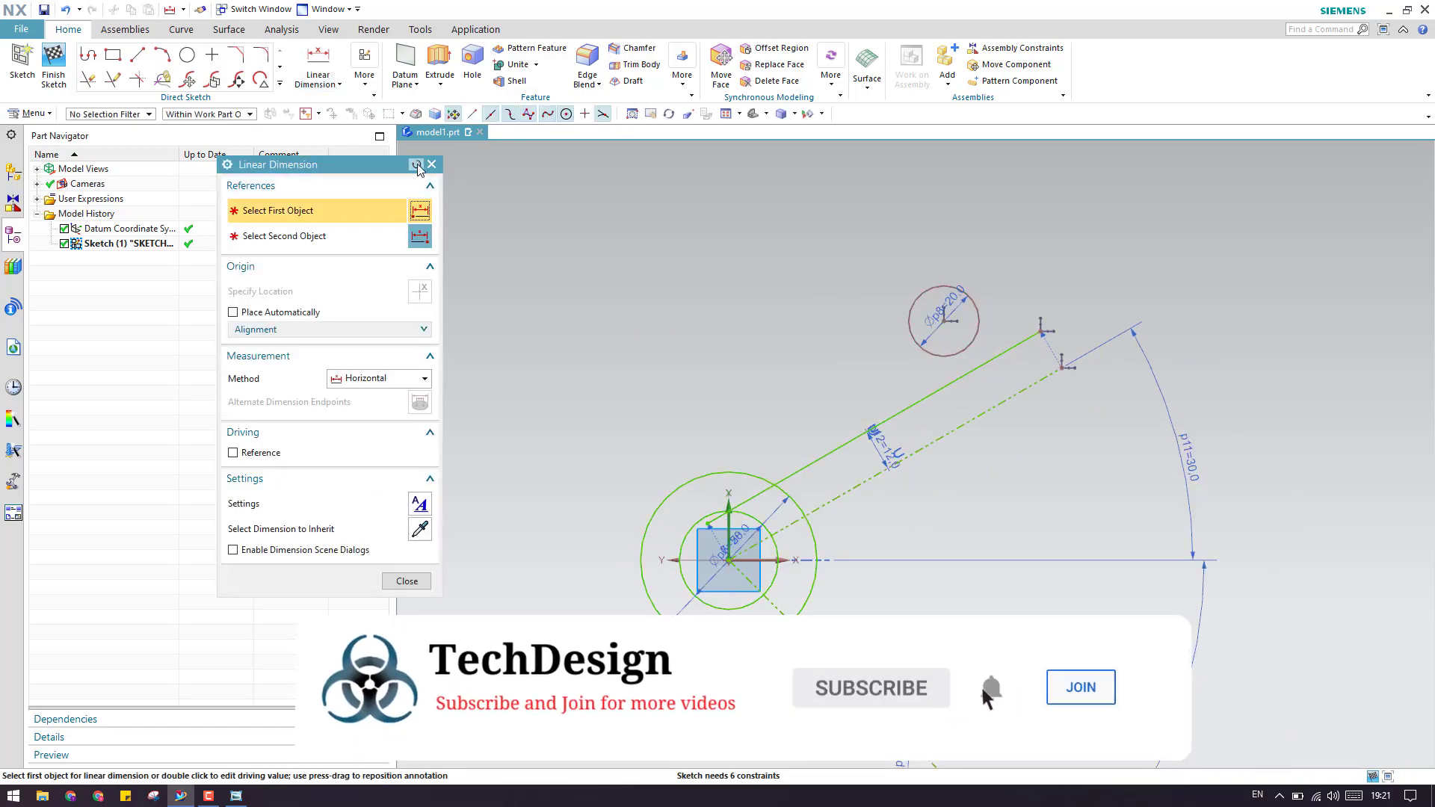
left_click(417, 165)
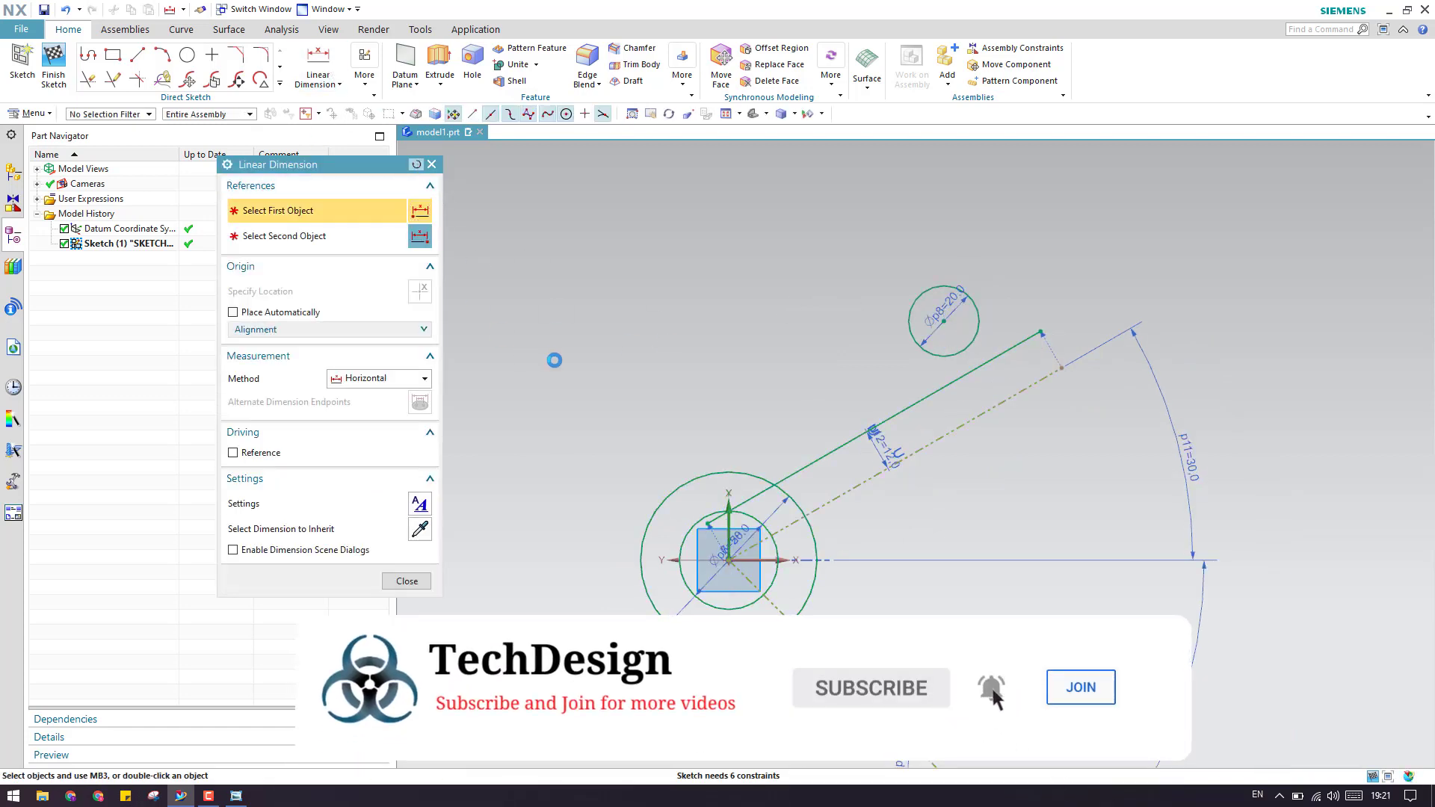
left_click(1012, 350)
left_click(940, 320)
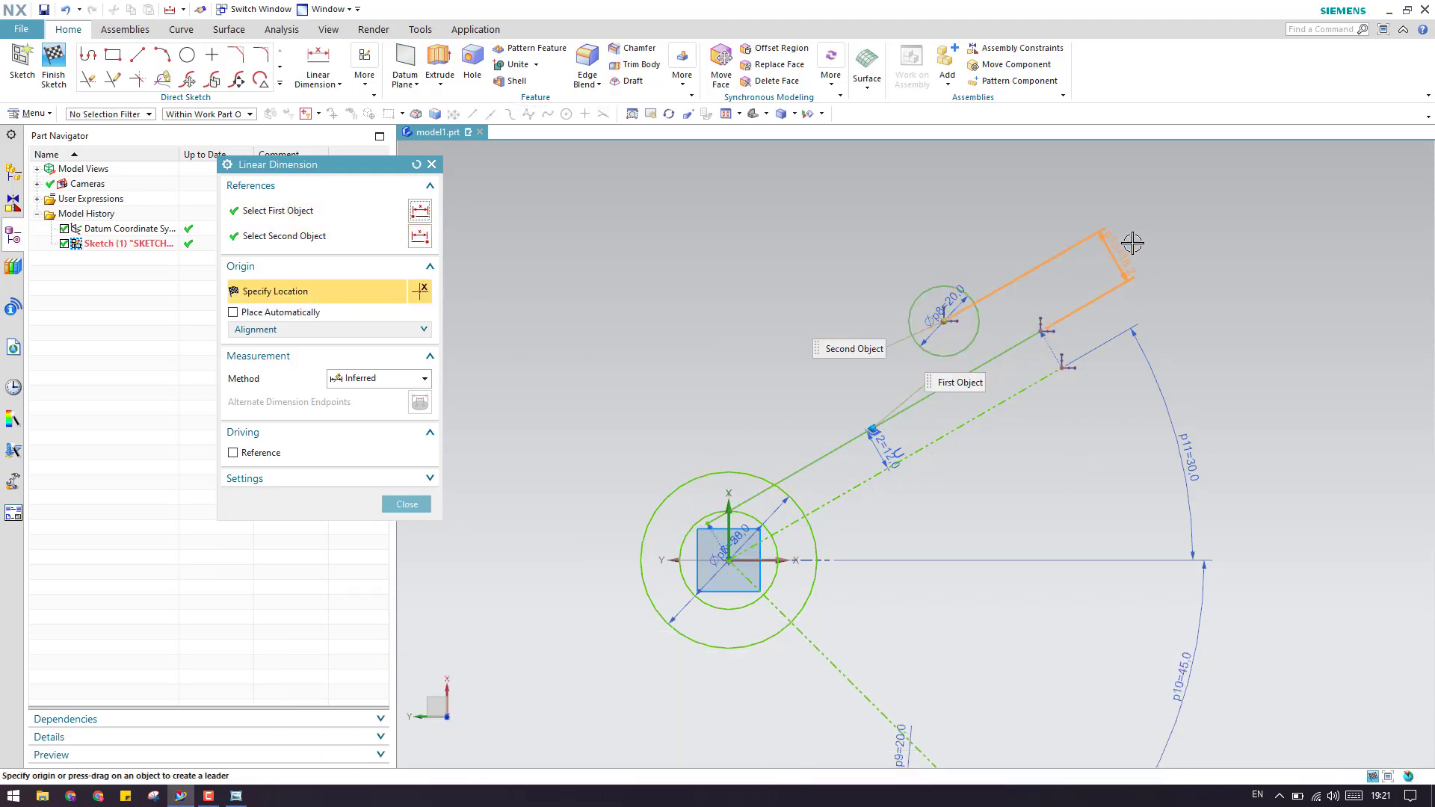
left_click(1144, 238)
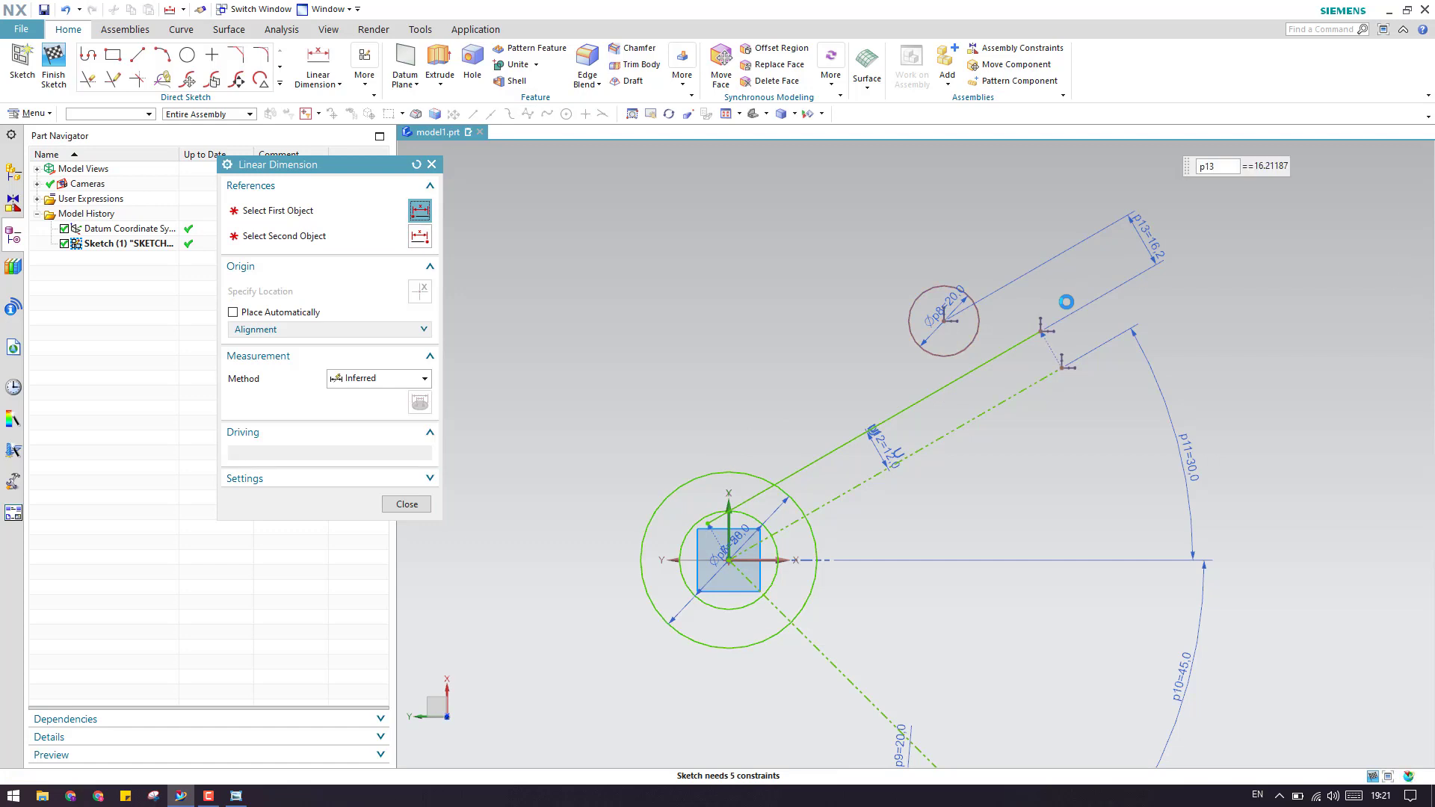
type("5")
key("Return")
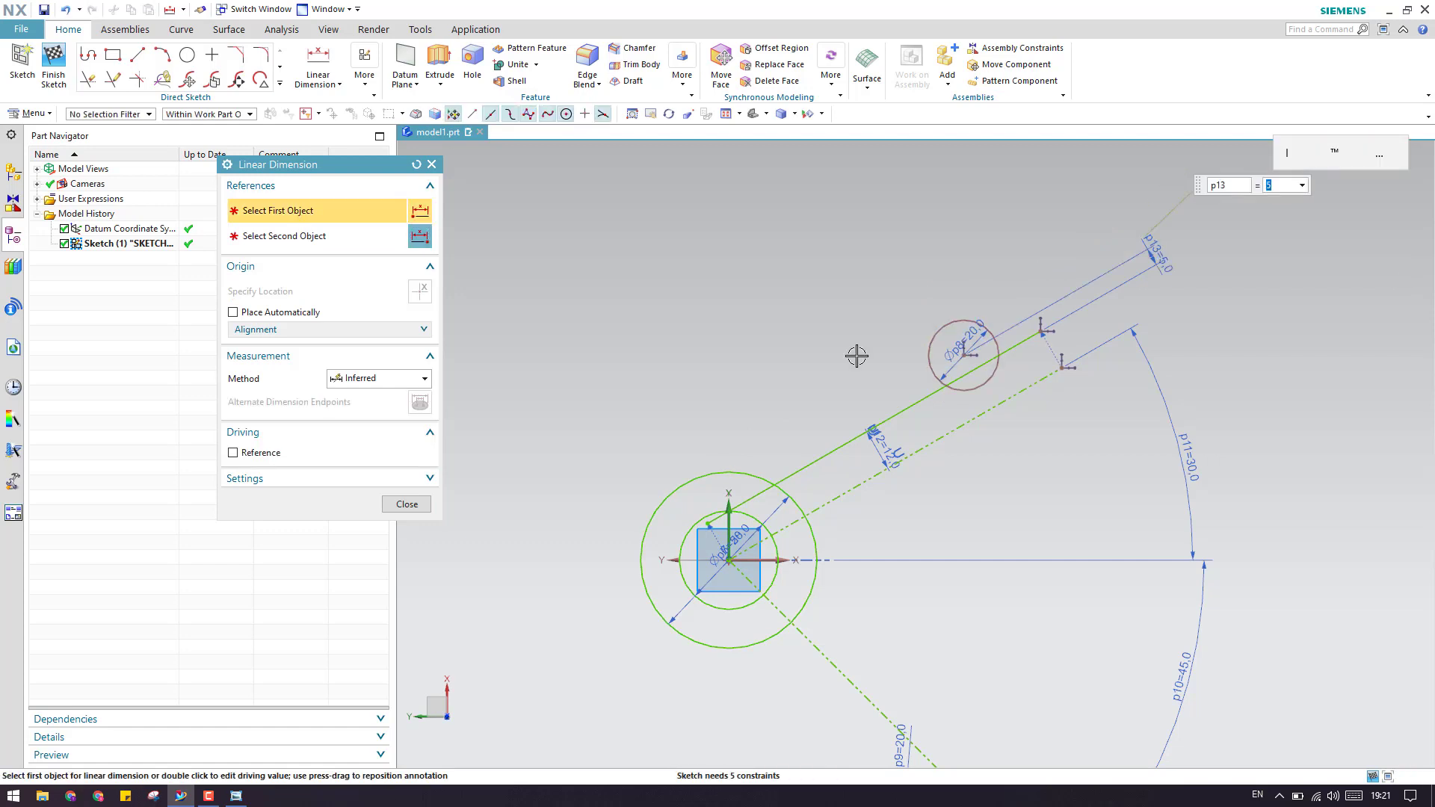
left_click(423, 505)
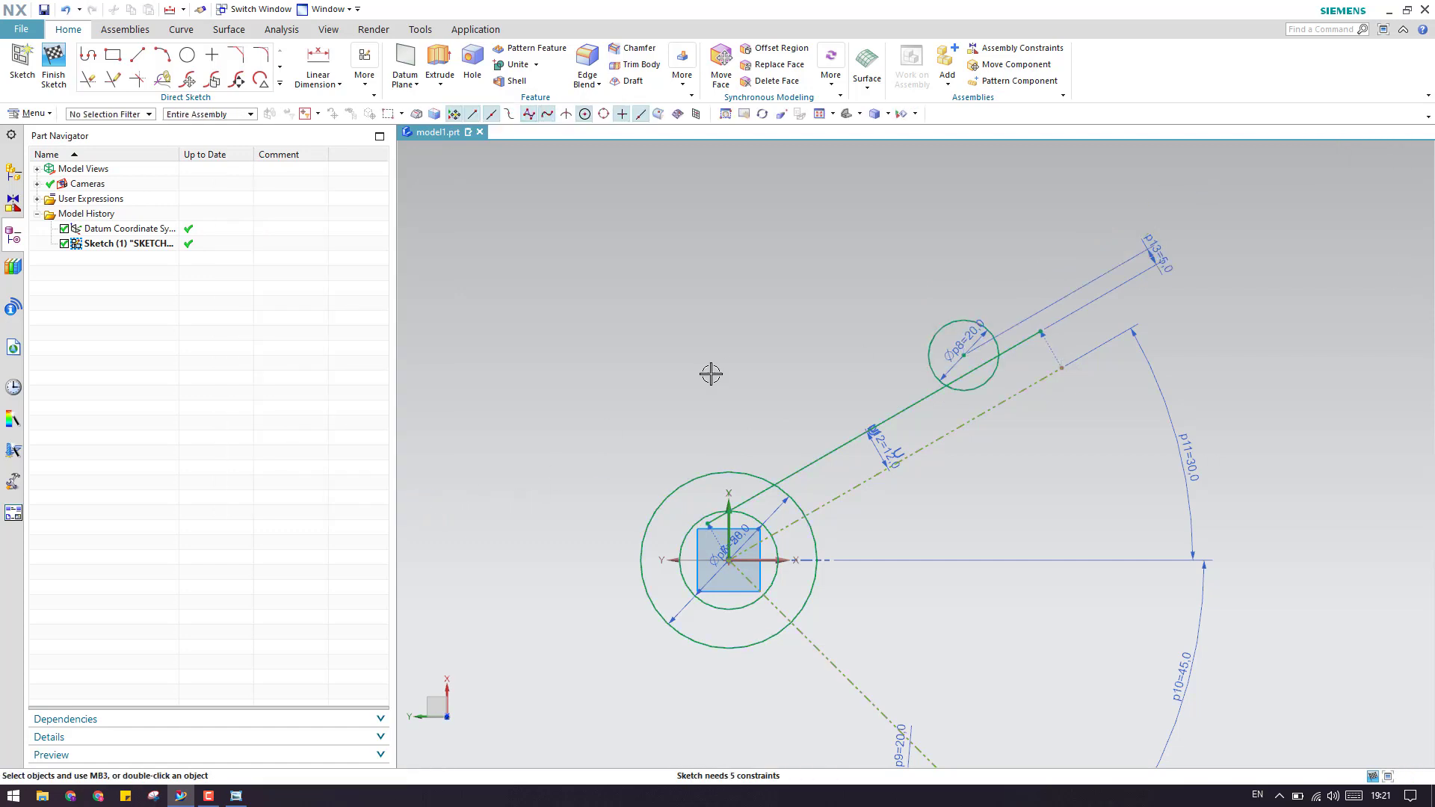
left_click(319, 59)
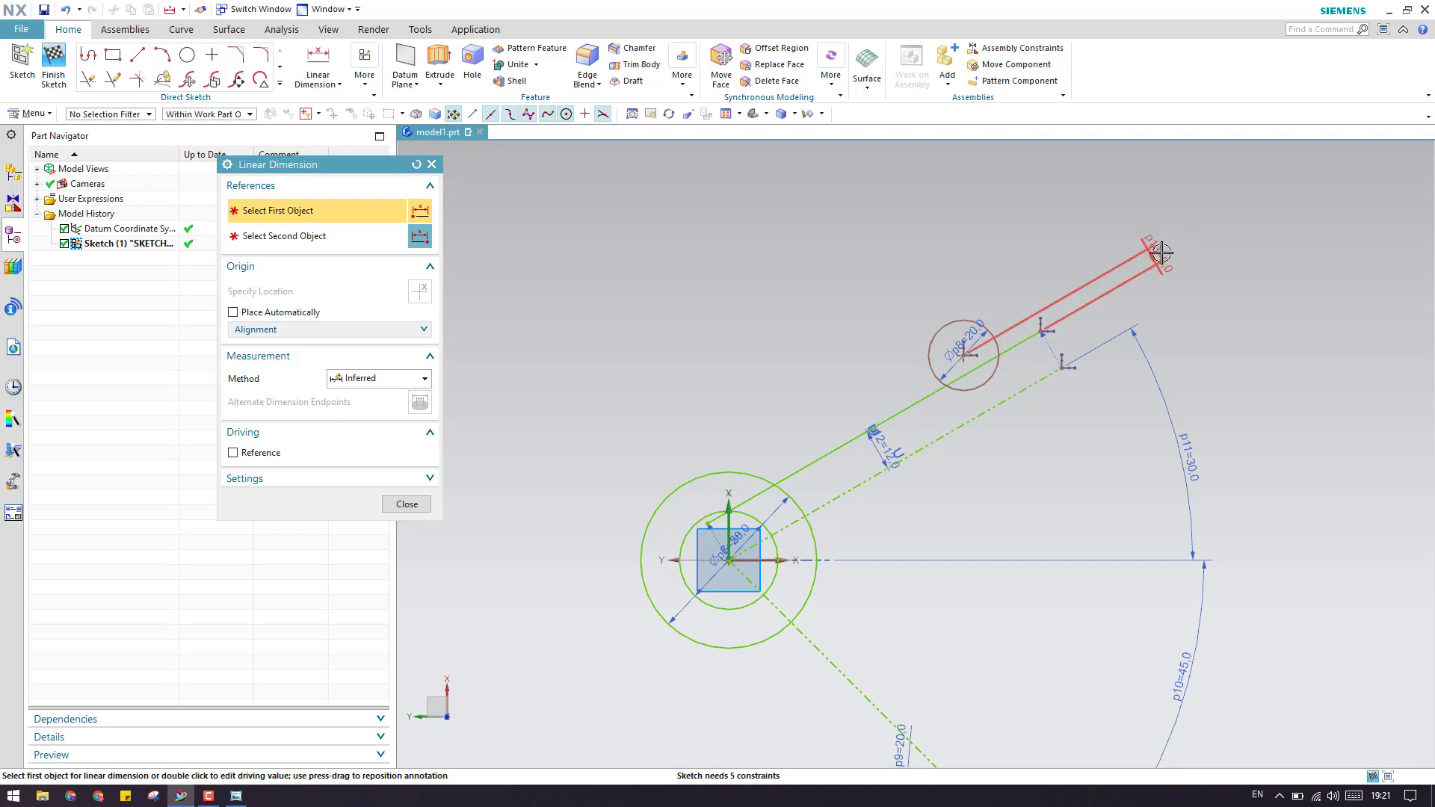
left_click_drag(1161, 253, 1255, 282)
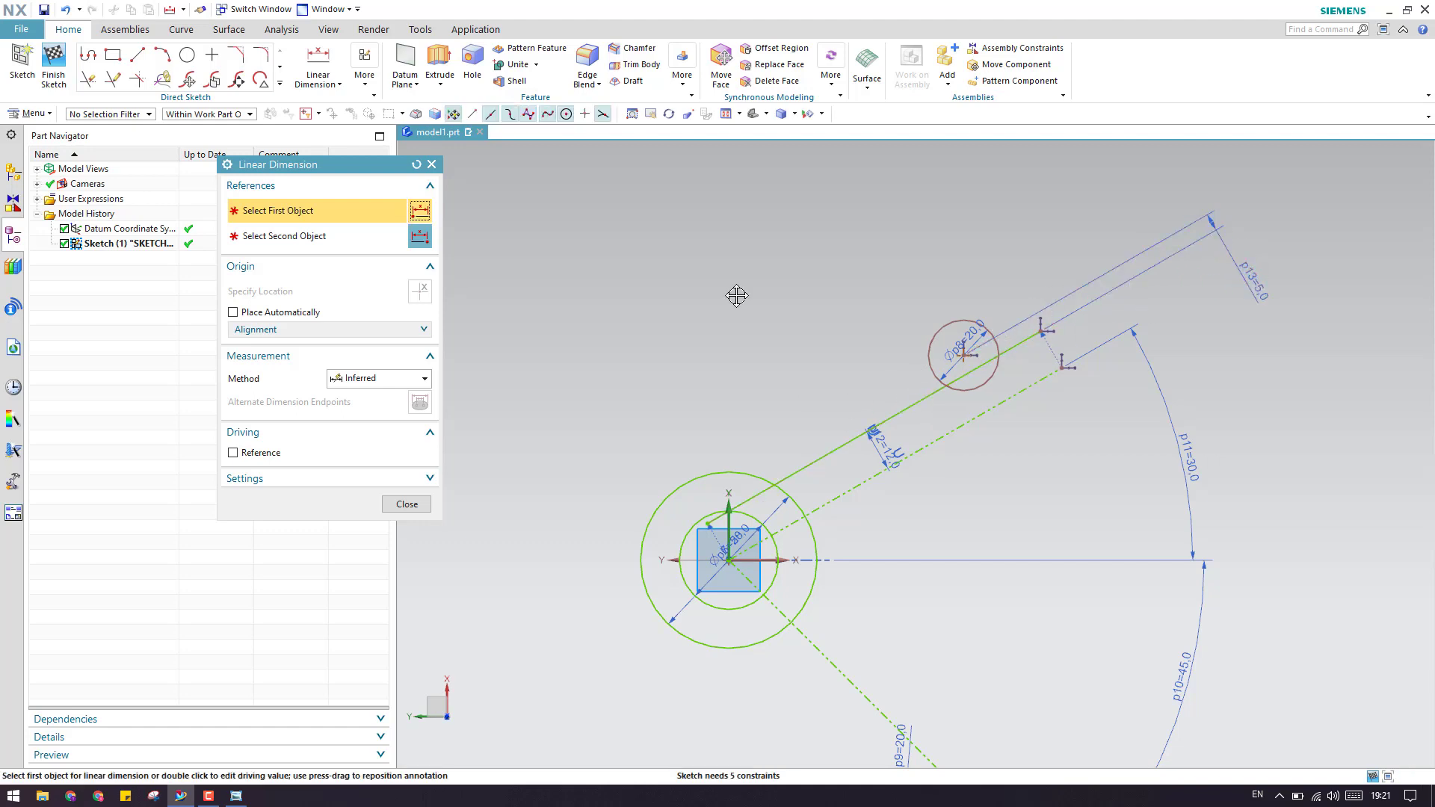
Step: Move the upper circle's 20 mm diameter dimension clear of the circle and finish dimensioning with the Inferred method kept
left_click_drag(964, 341, 736, 296)
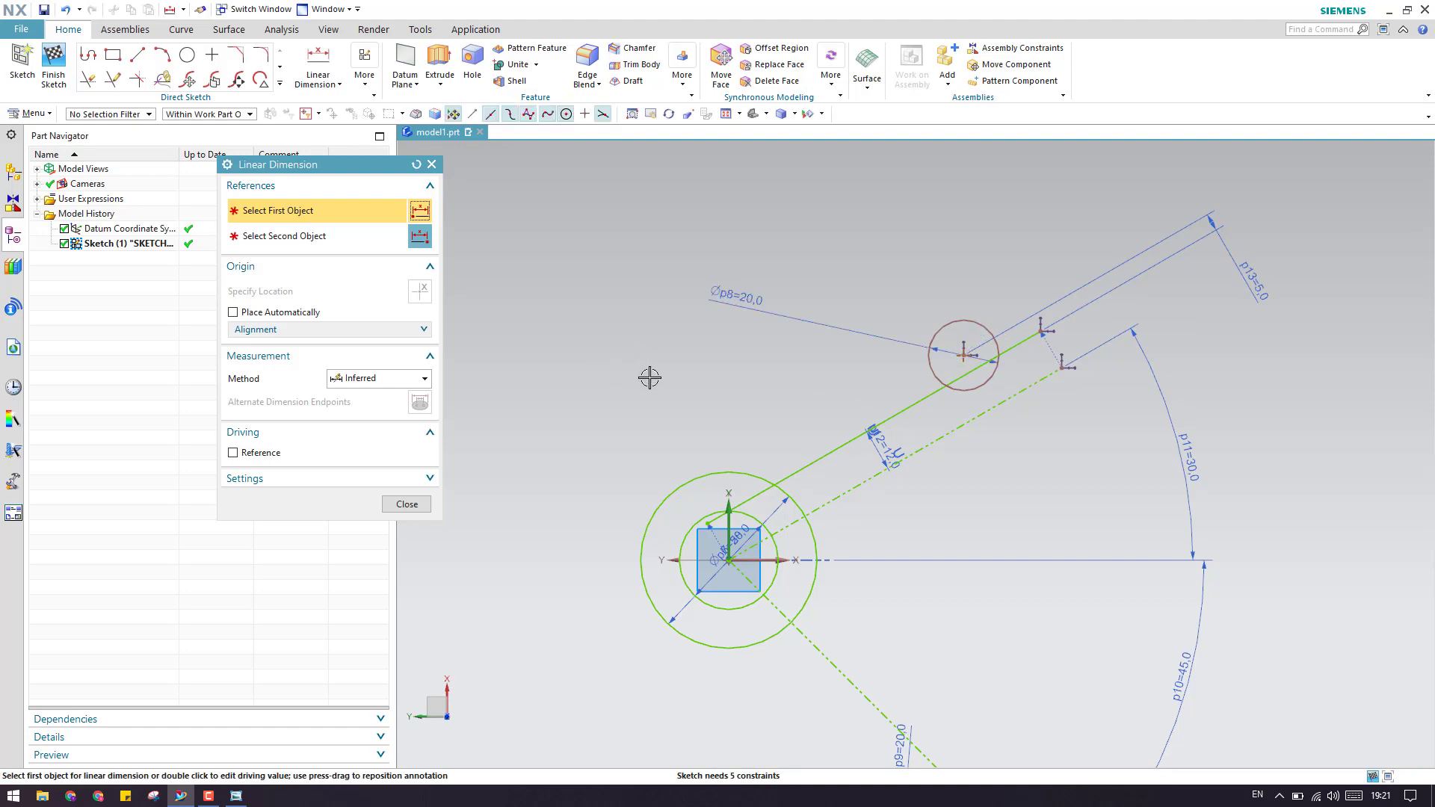
left_click(372, 381)
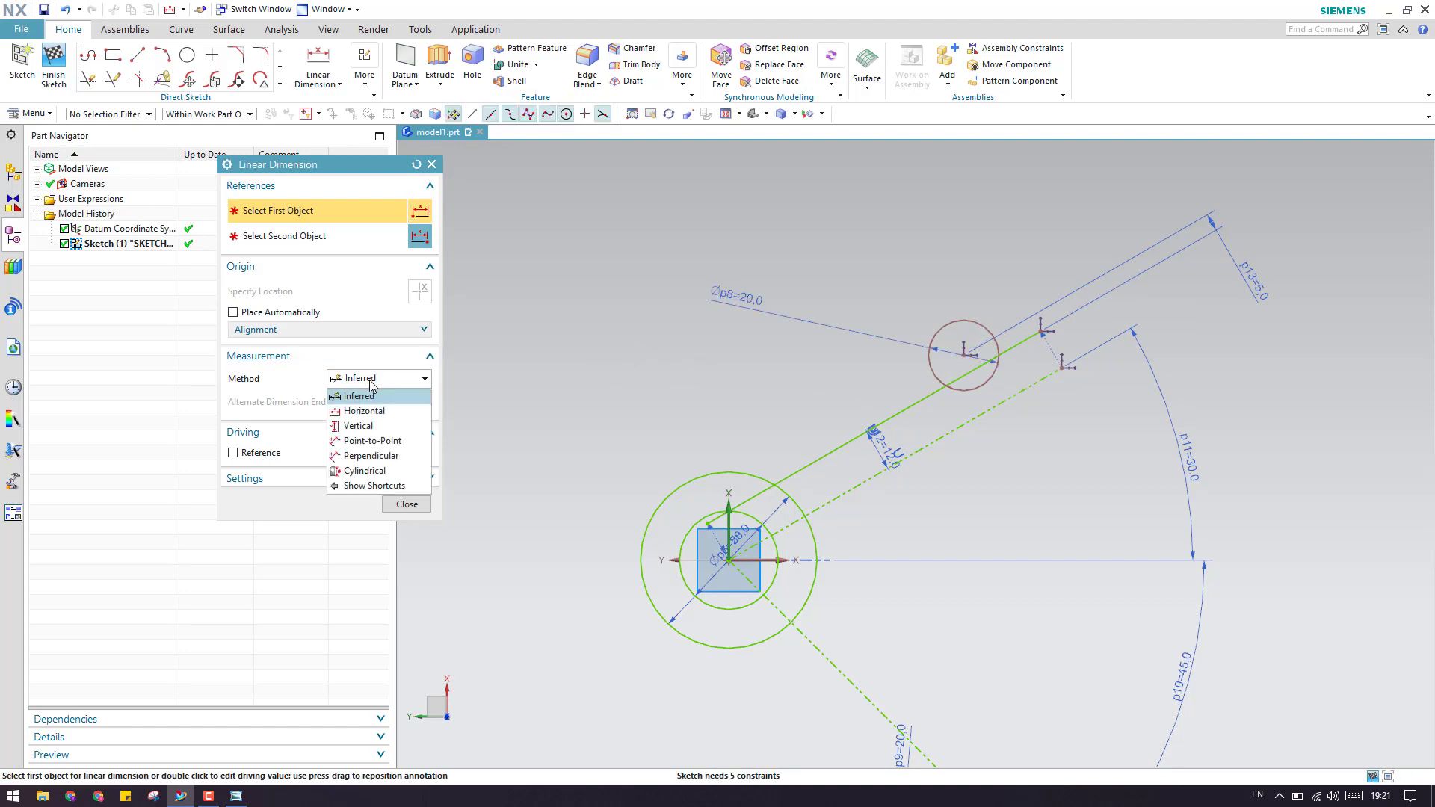
left_click(366, 396)
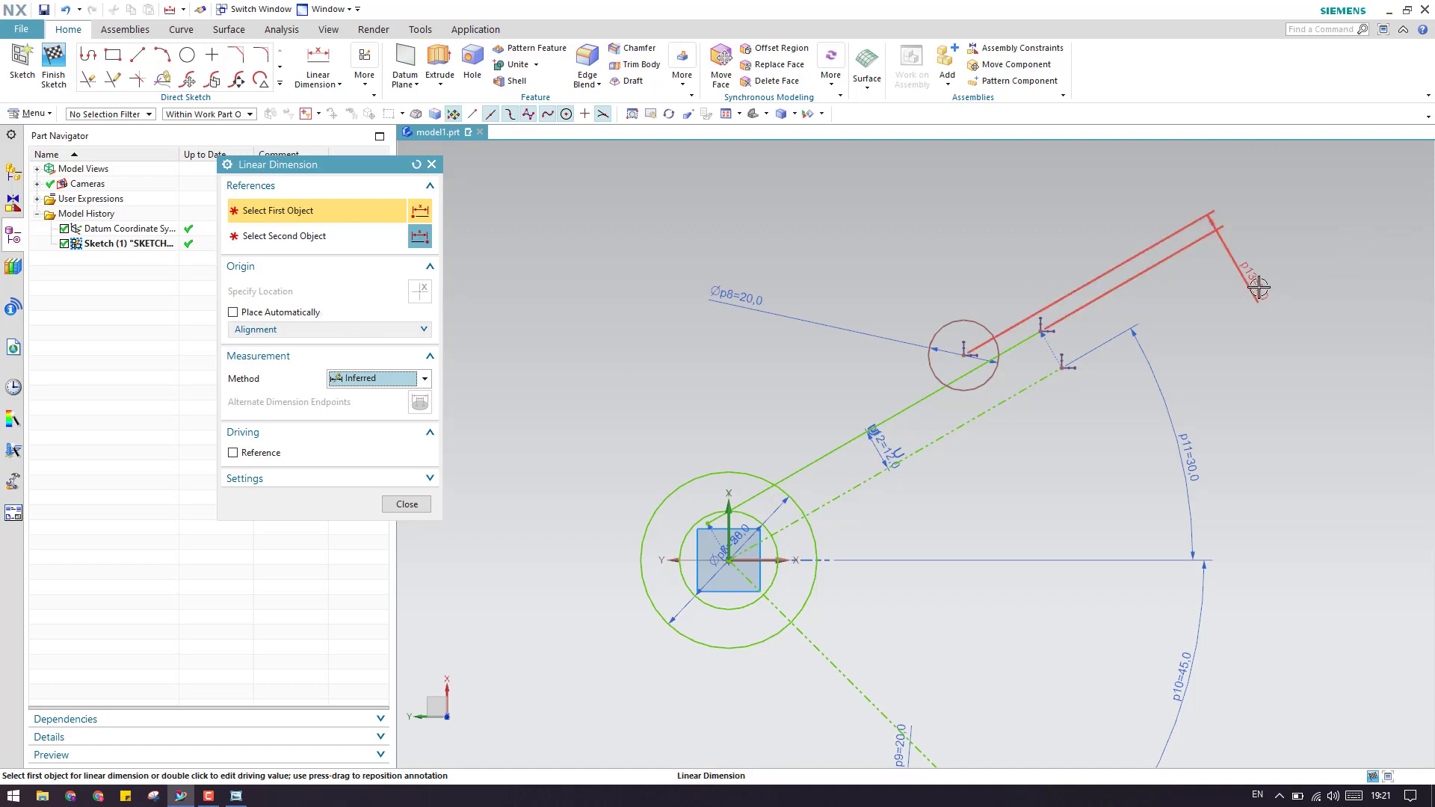
mouse_move(1258, 289)
left_mouse_down()
mouse_move(1241, 301)
mouse_move(1250, 295)
left_mouse_up()
scroll(872, 246, "down", 2)
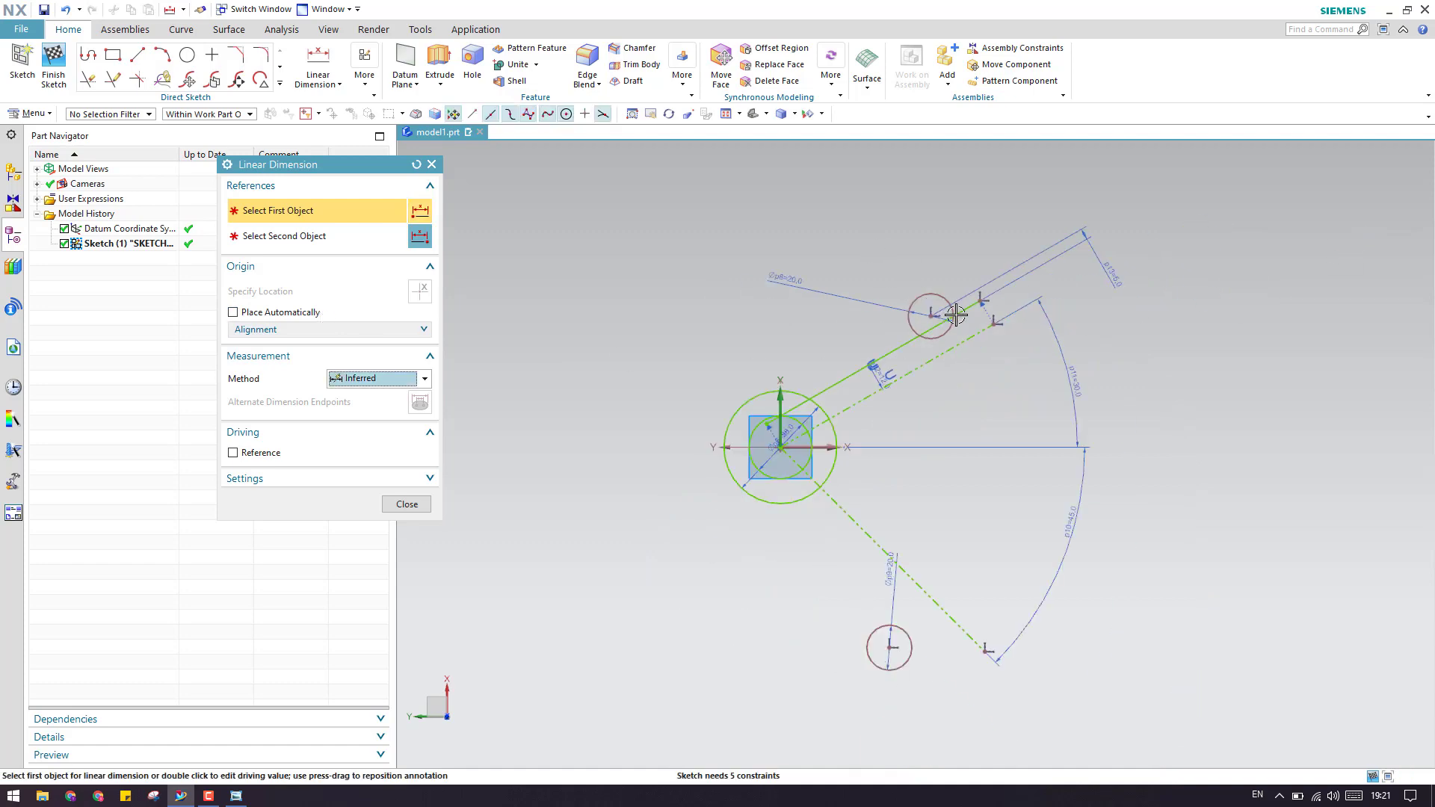
scroll(956, 315, "up", 2)
scroll(956, 315, "down", 2)
scroll(1144, 262, "up", 1)
scroll(1143, 262, "up", 1)
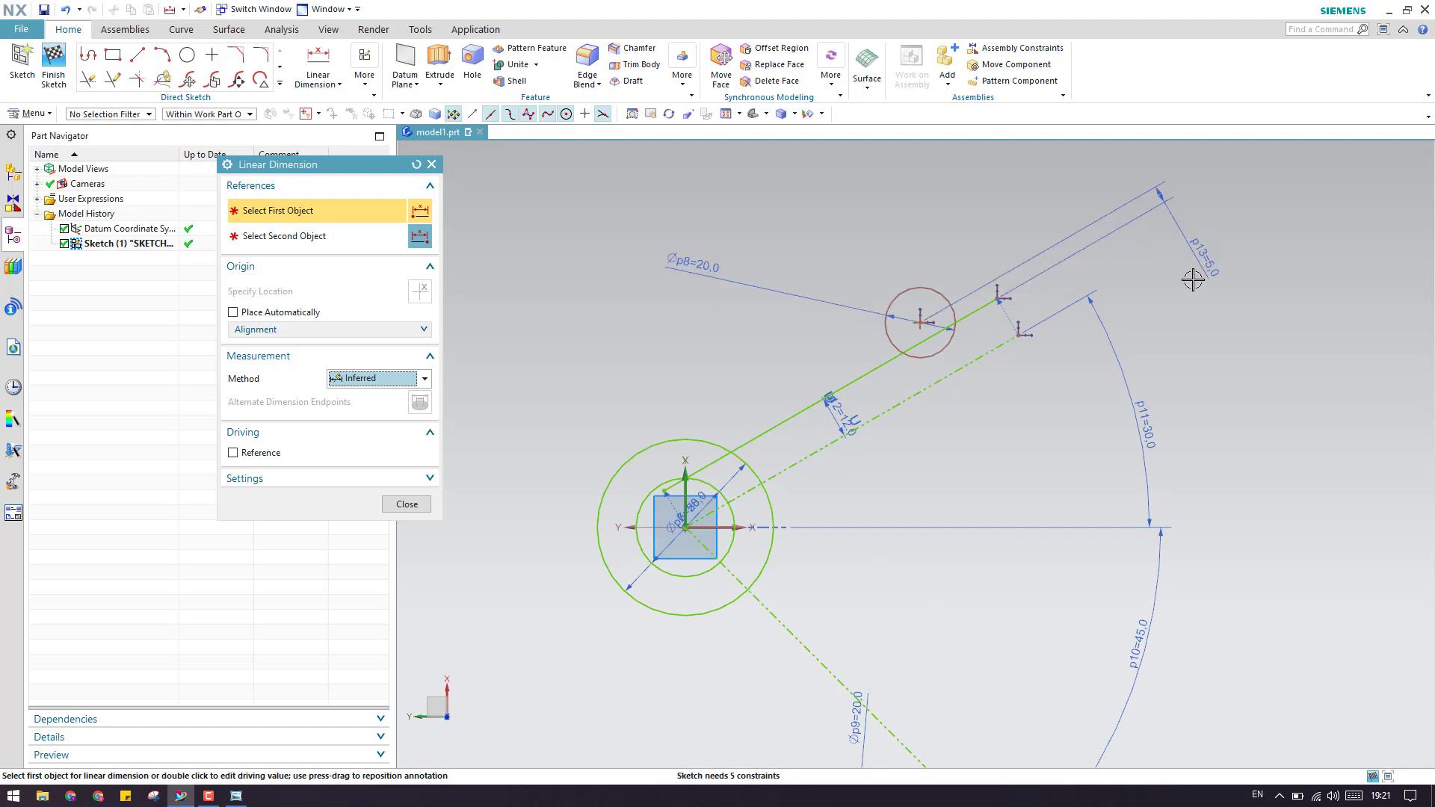
left_click(405, 505)
Step: Dimension the upper 20 mm circle's centre 58 mm from the origin with an aligned linear dimension, as given in the reference drawing
left_click(236, 796)
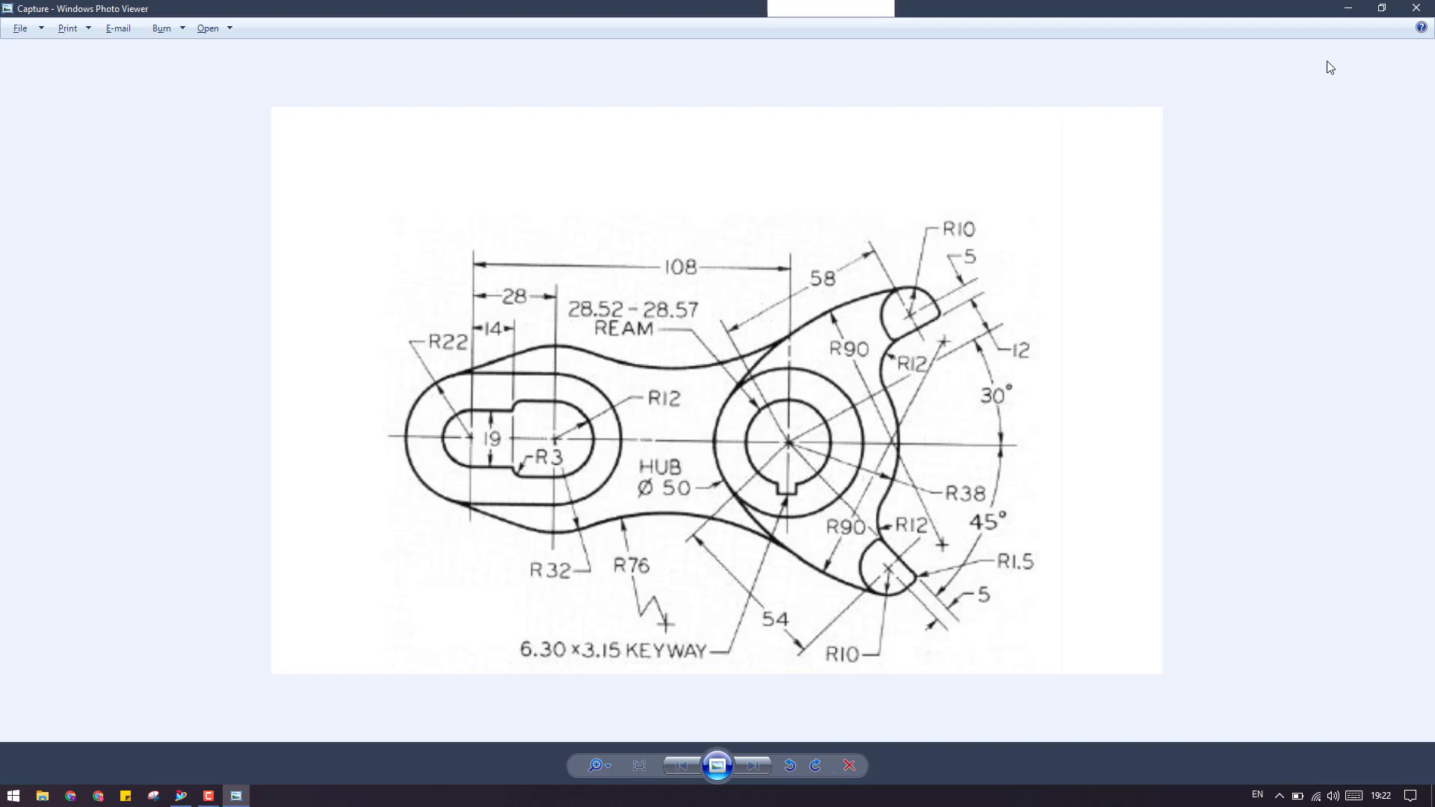
left_click(1349, 9)
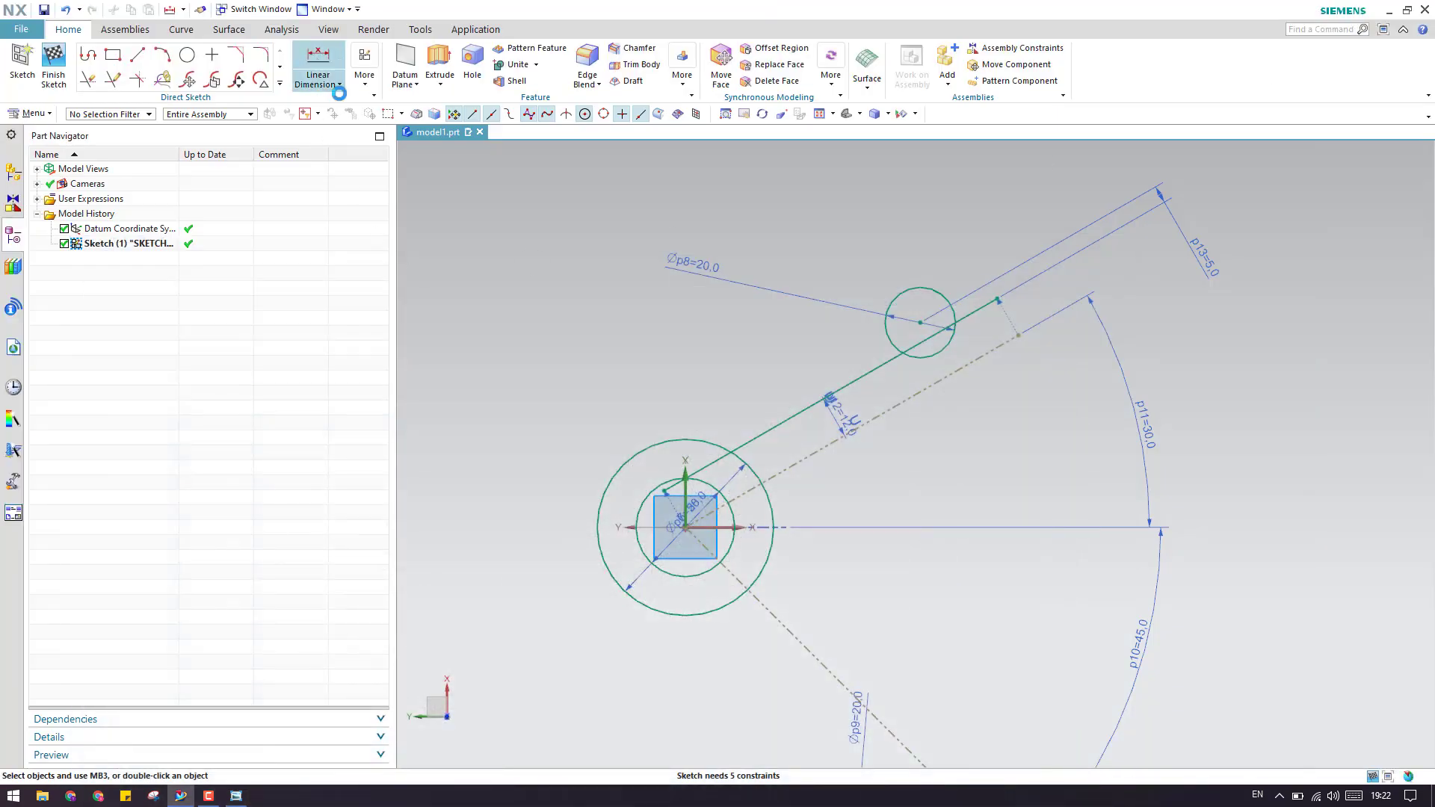
left_click(321, 78)
left_click(816, 423)
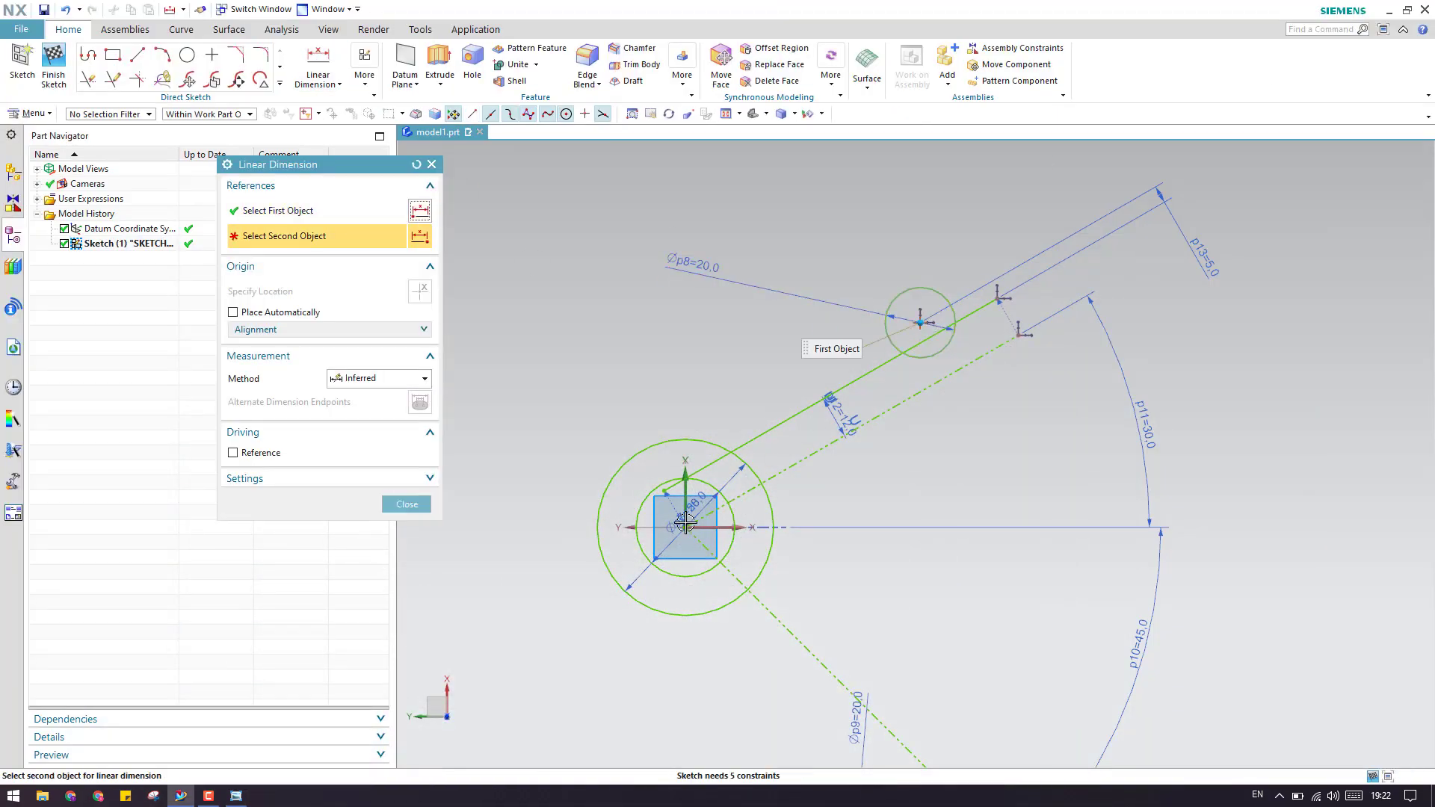
left_click(686, 527)
left_click(610, 272)
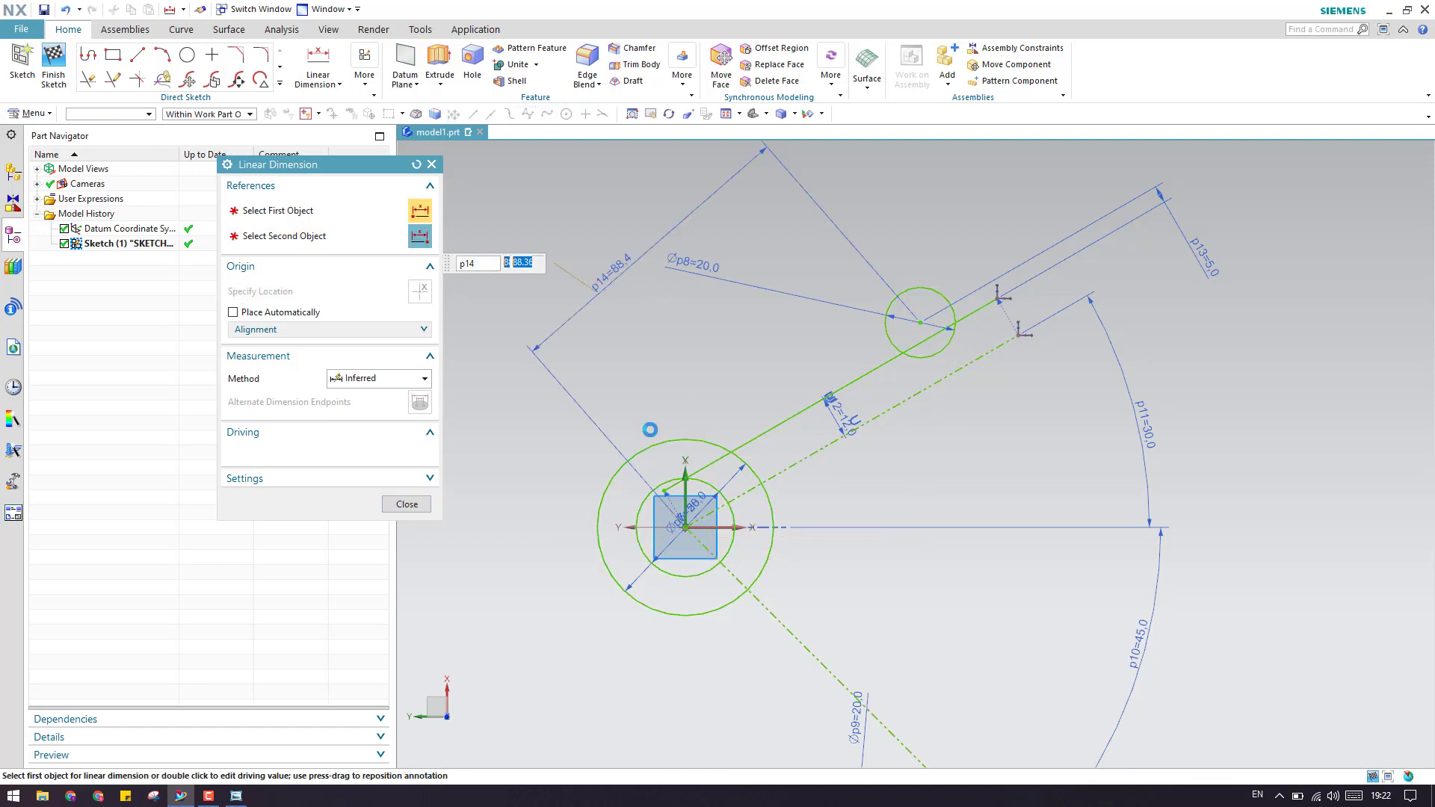
type("58")
key("Return")
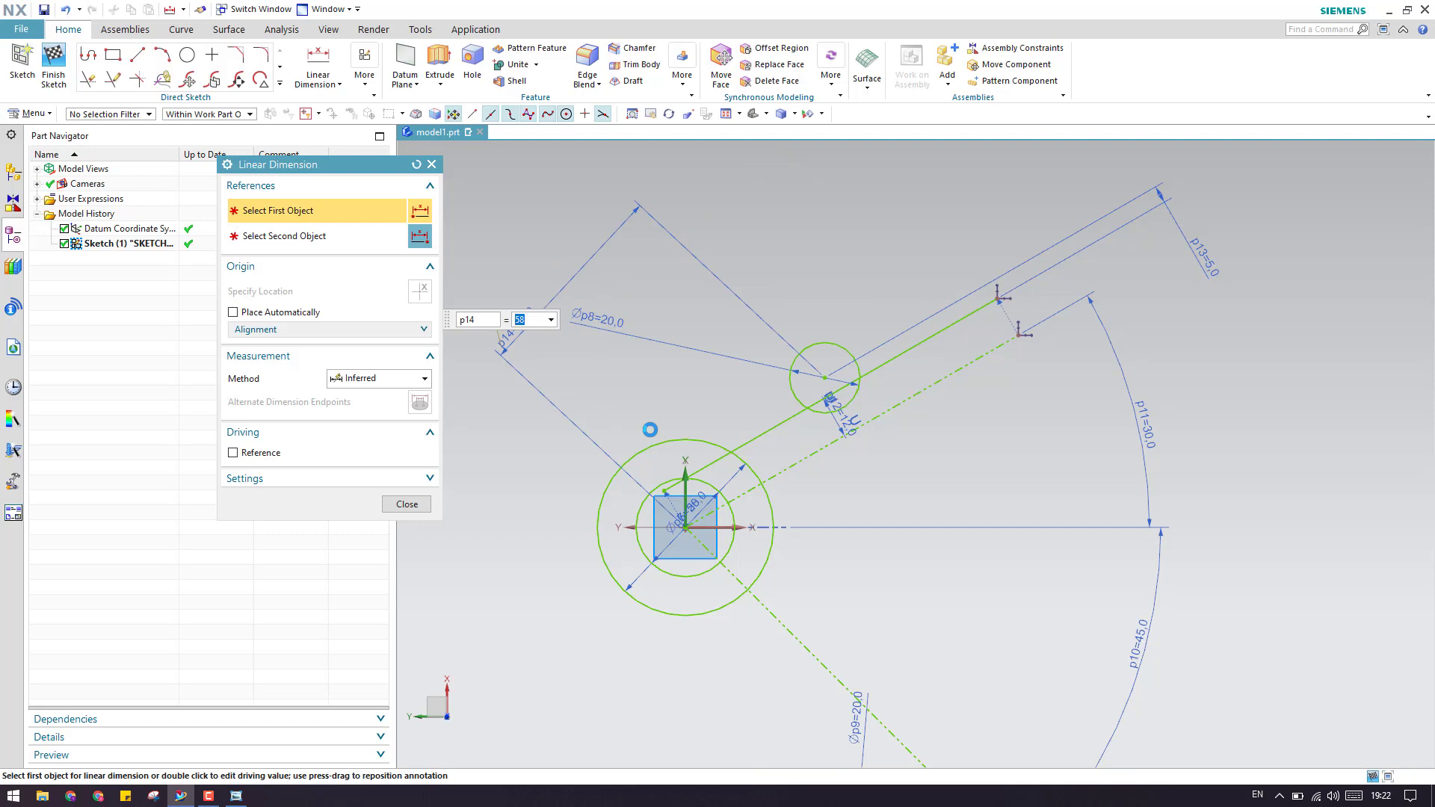
left_click(408, 504)
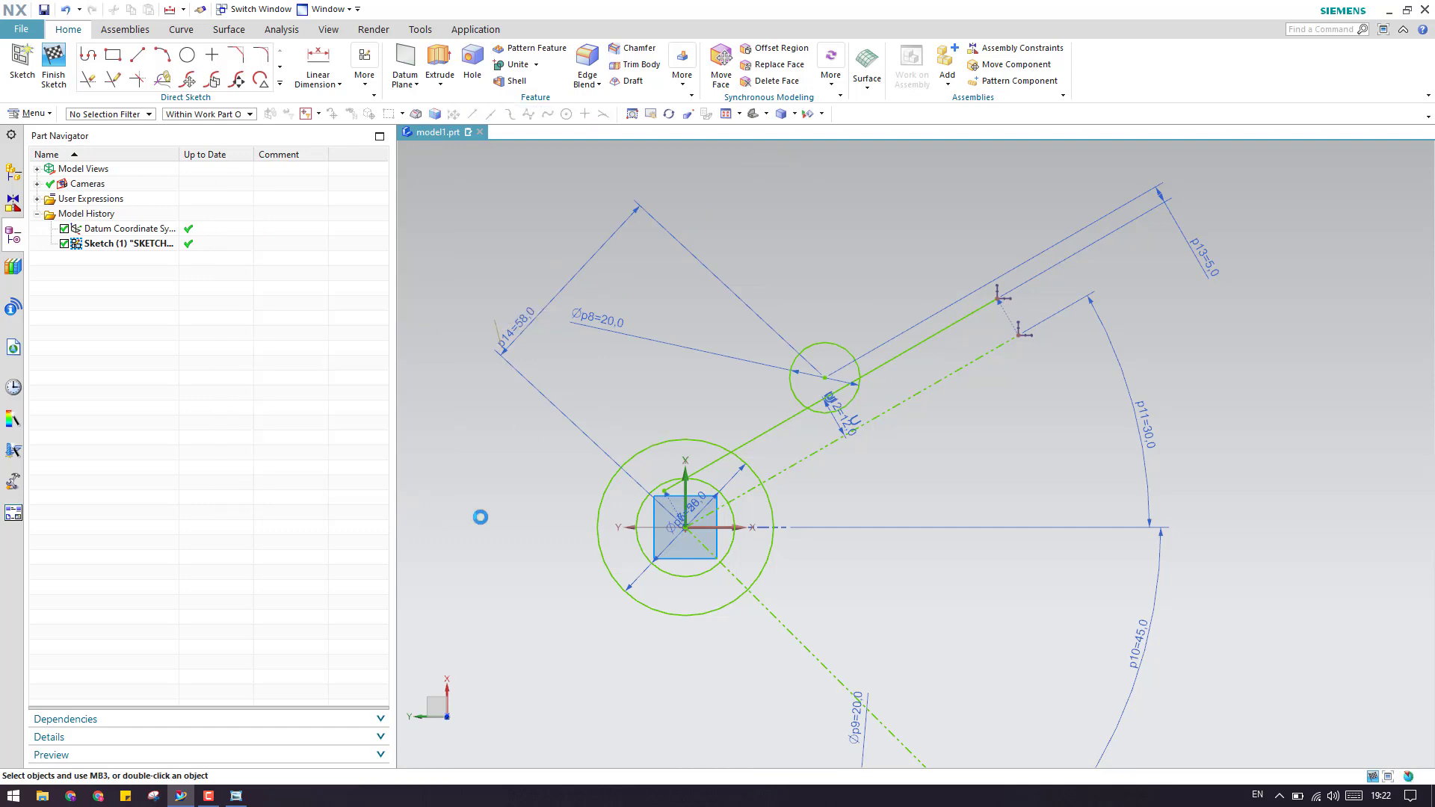
Step: Trim the upper circle's arc below the offset line and the part of the offset line extending beyond the circle
middle_click_drag(907, 466, 948, 435, "shift")
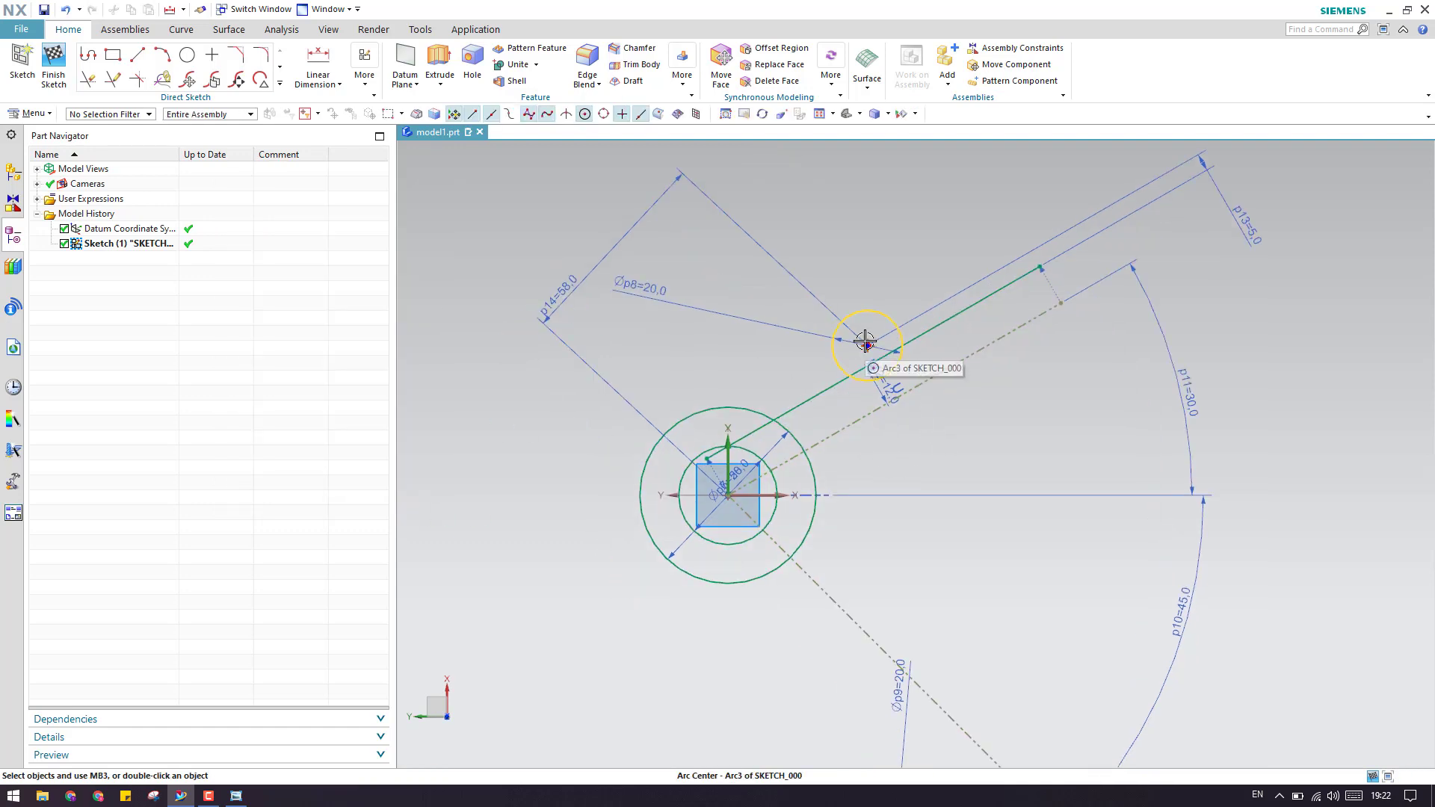
scroll(869, 390, "down", 3)
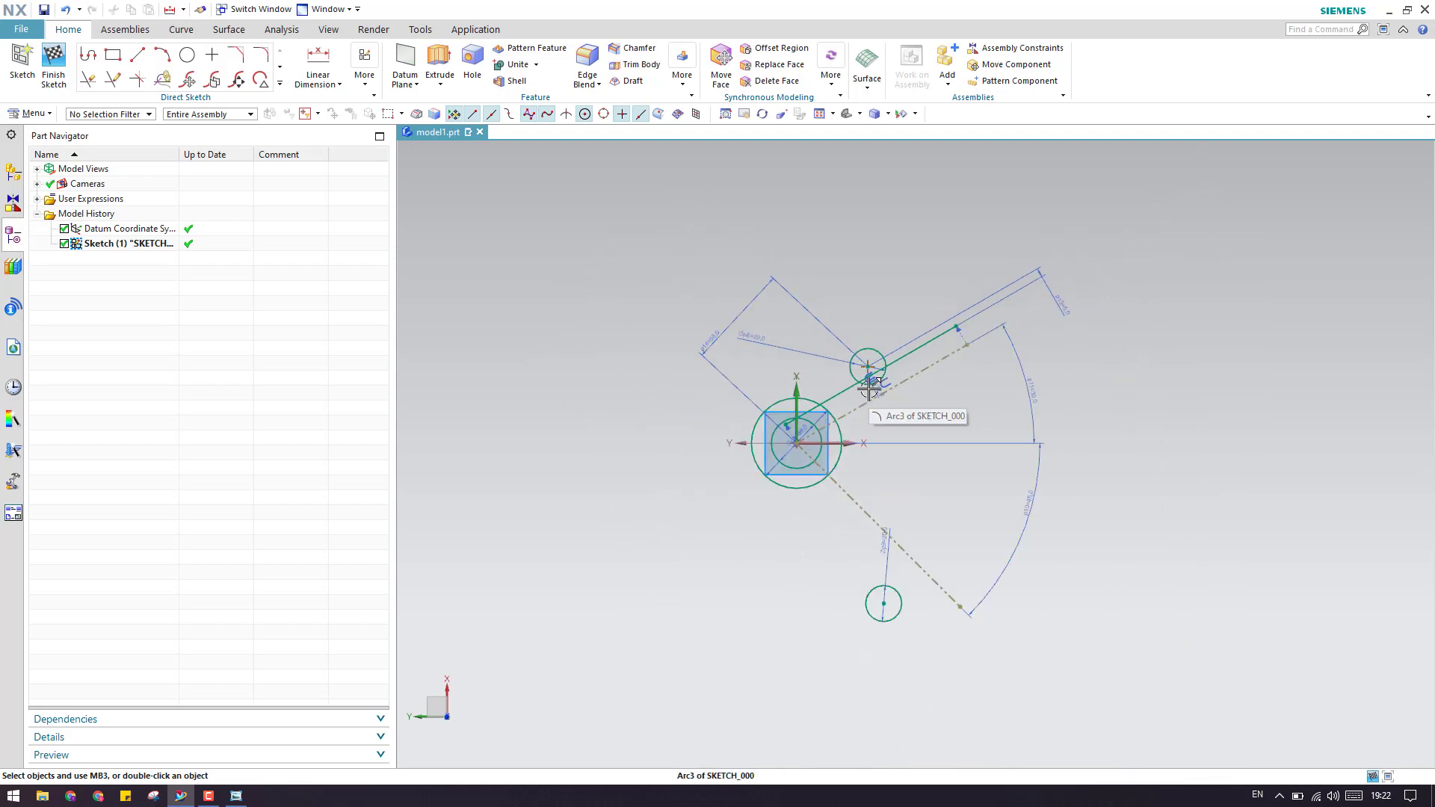
scroll(869, 390, "up", 6)
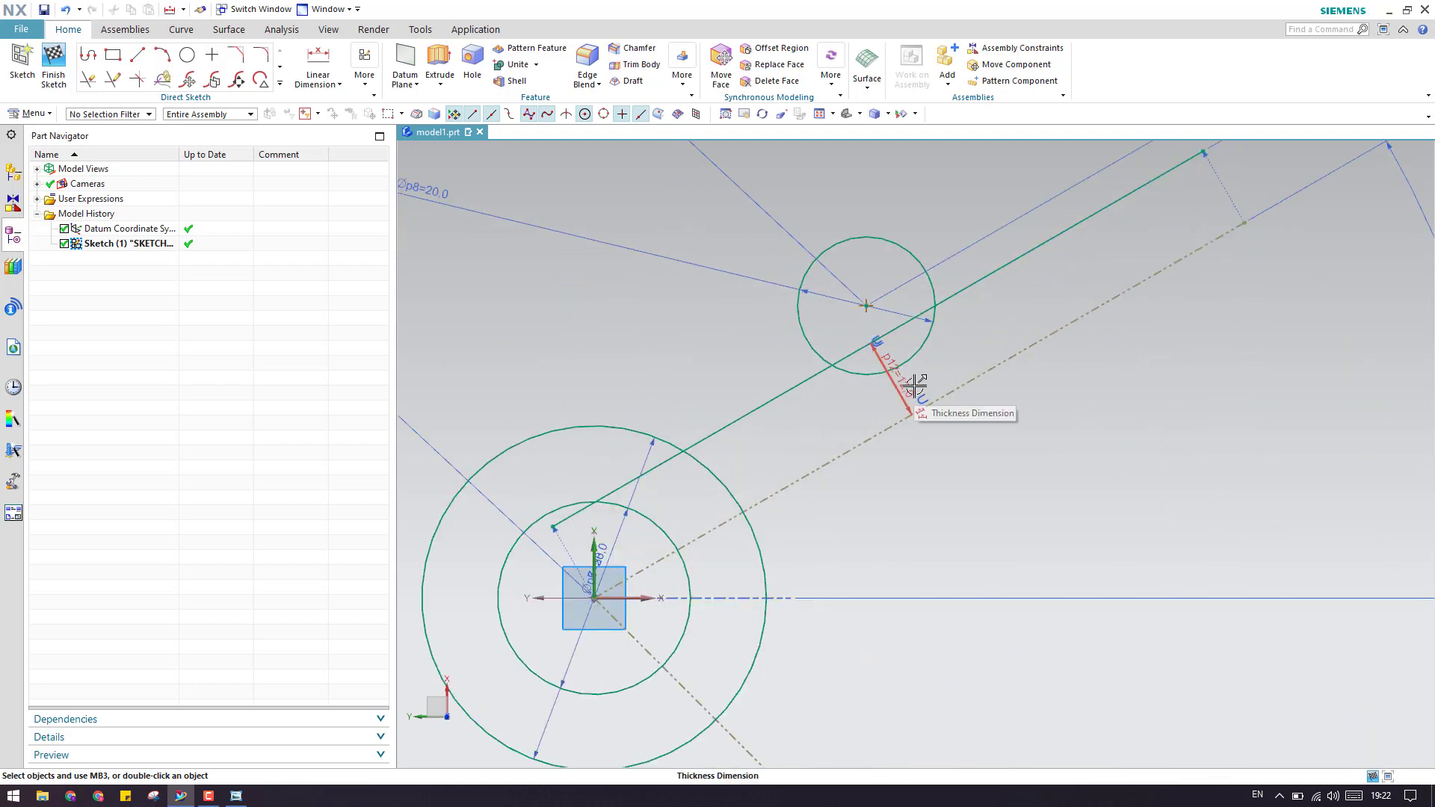
key("t")
left_click(926, 337)
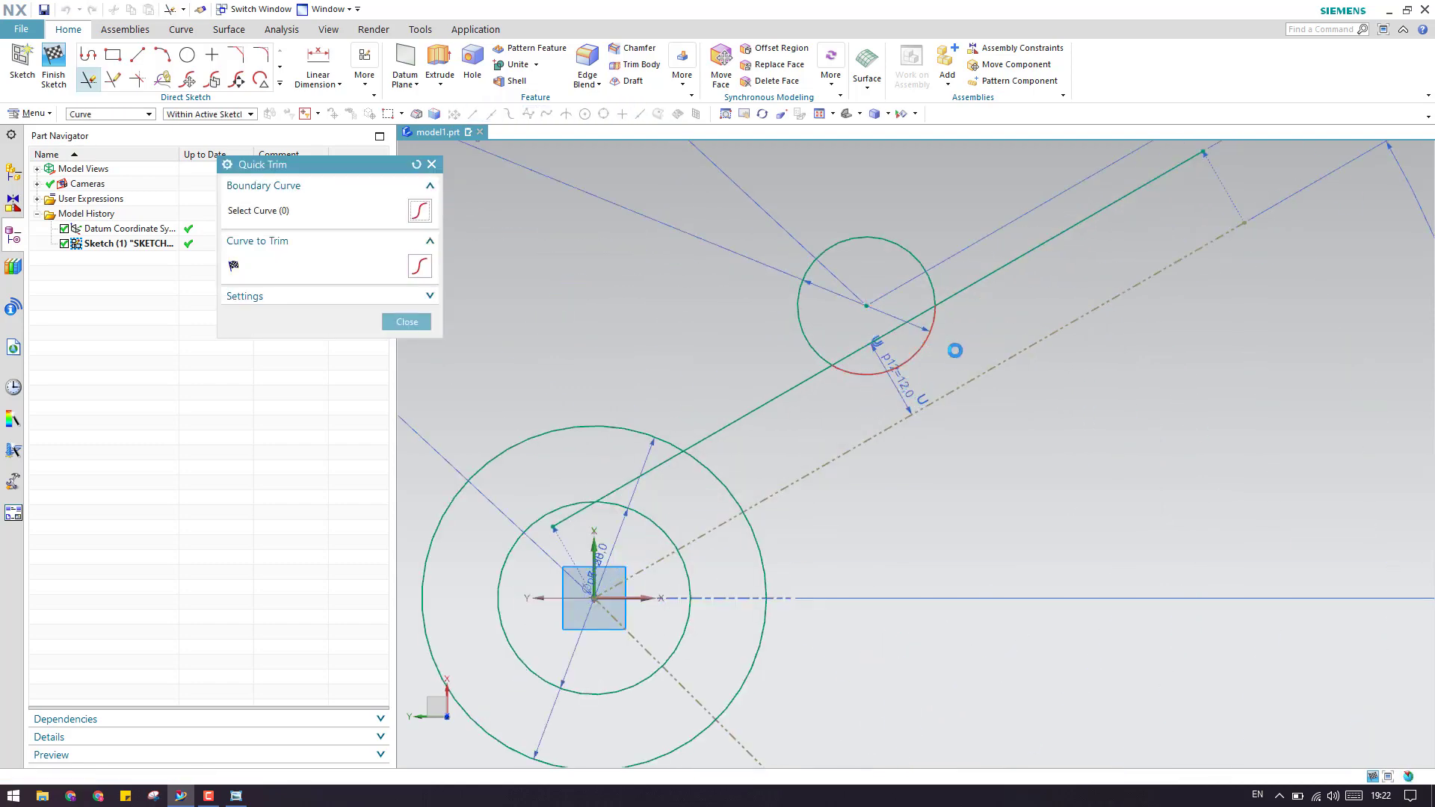
left_click(996, 273)
scroll(982, 331, "down", 1)
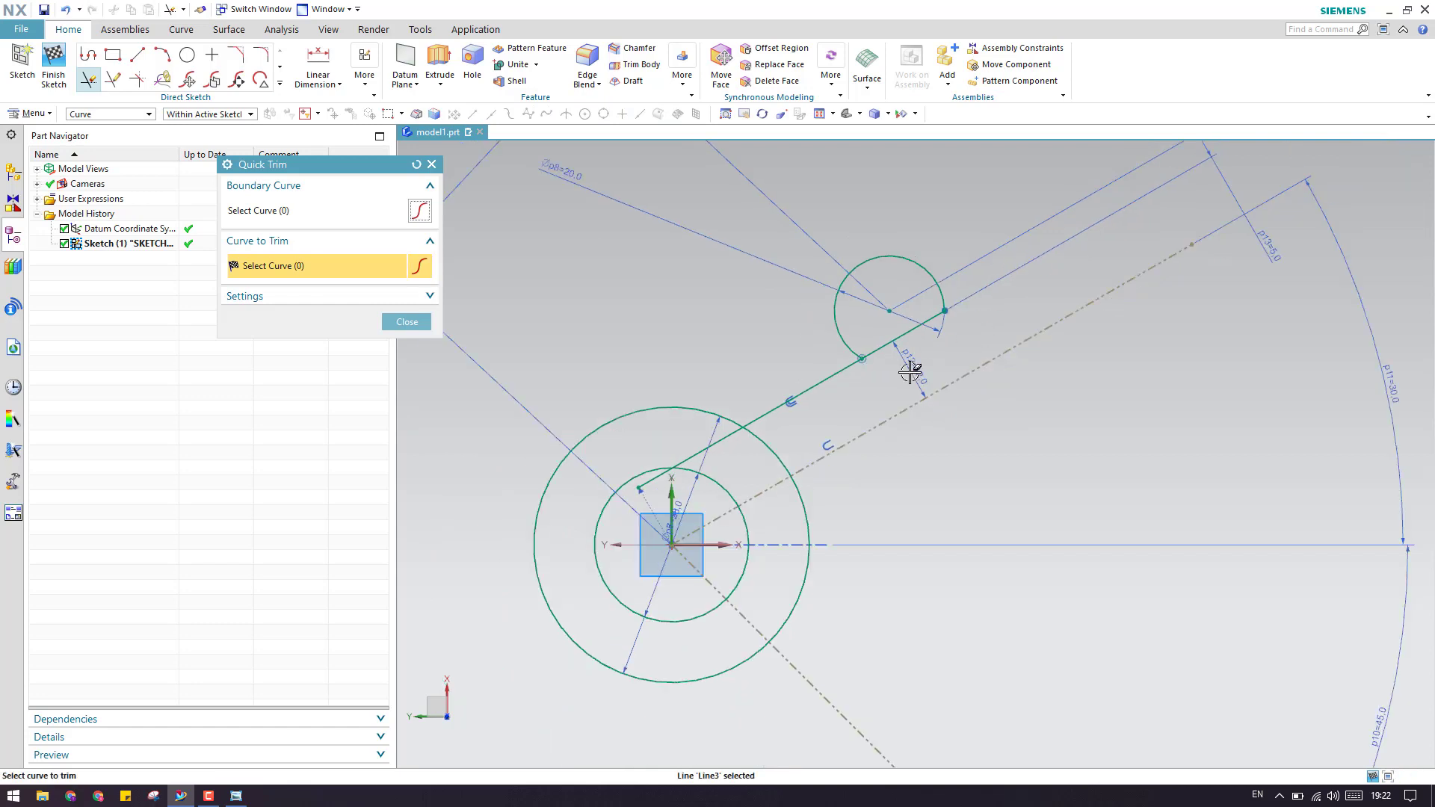
Step: Try to trim the offset line between the hub circle and the upper arm-end arc, and leave Quick Trim
left_click(798, 388)
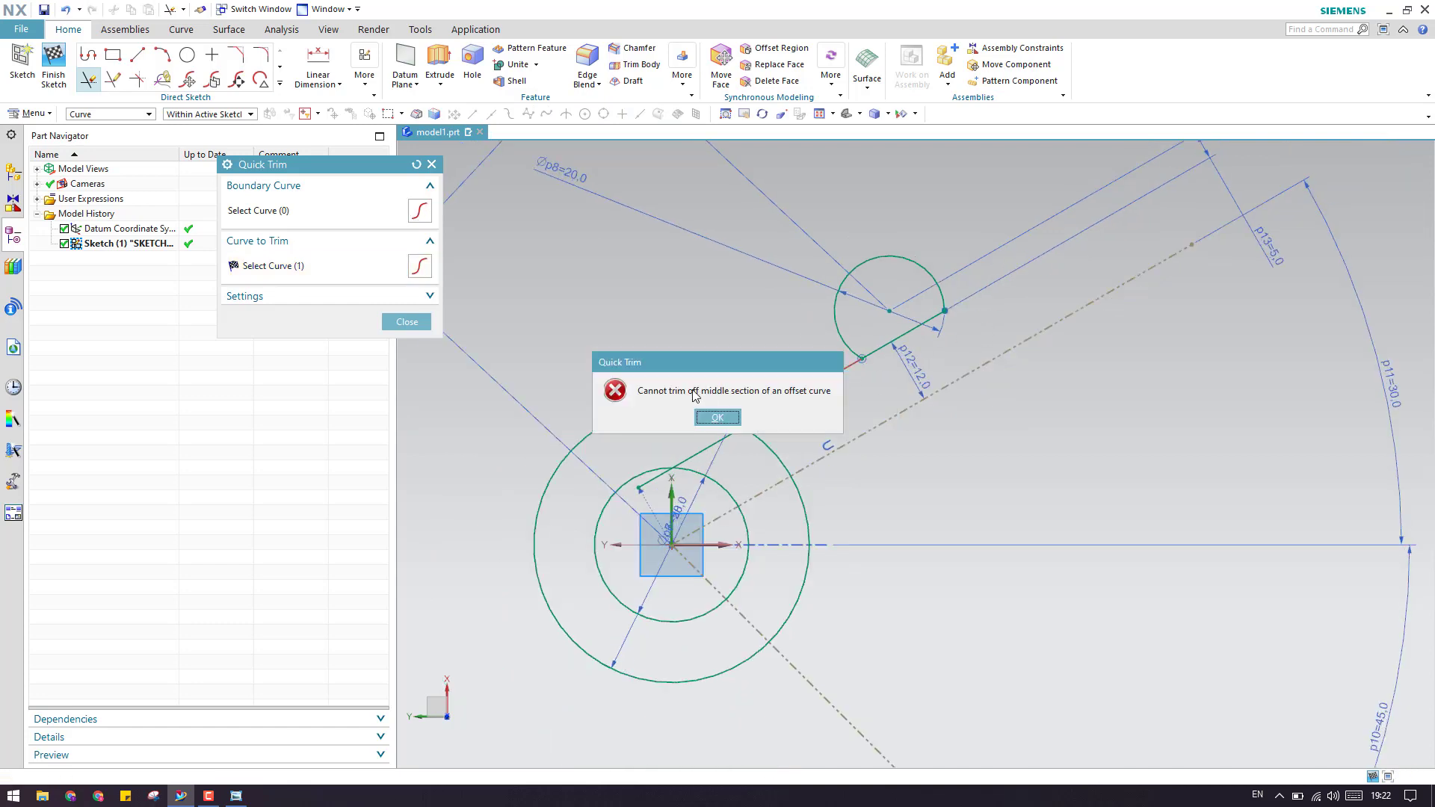
left_click(718, 418)
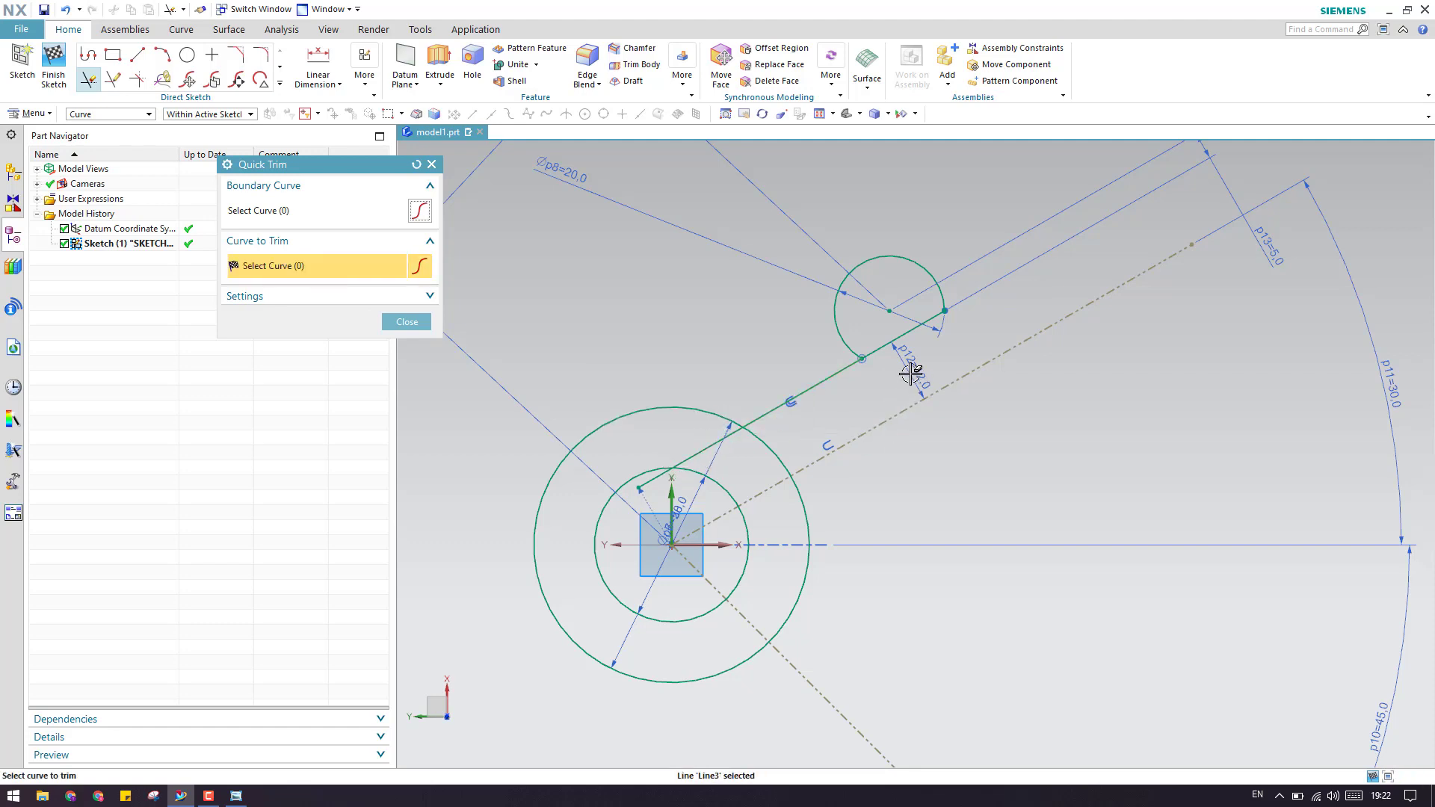
left_click(412, 327)
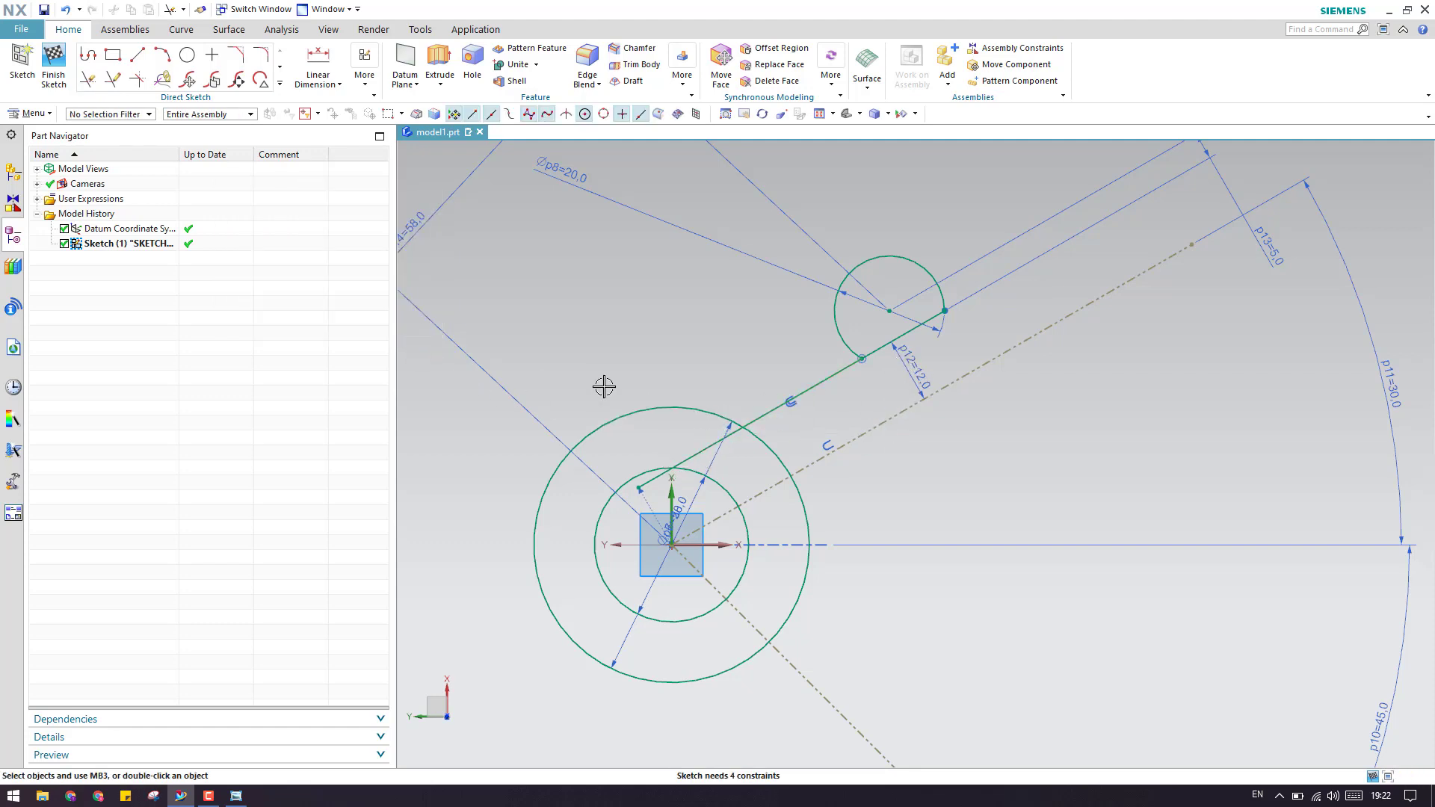
Step: Check the trimmed upper arm end and consult the reference drawing for the remaining arm-end dimensions
scroll(798, 406, "down", 3)
scroll(903, 383, "up", 4)
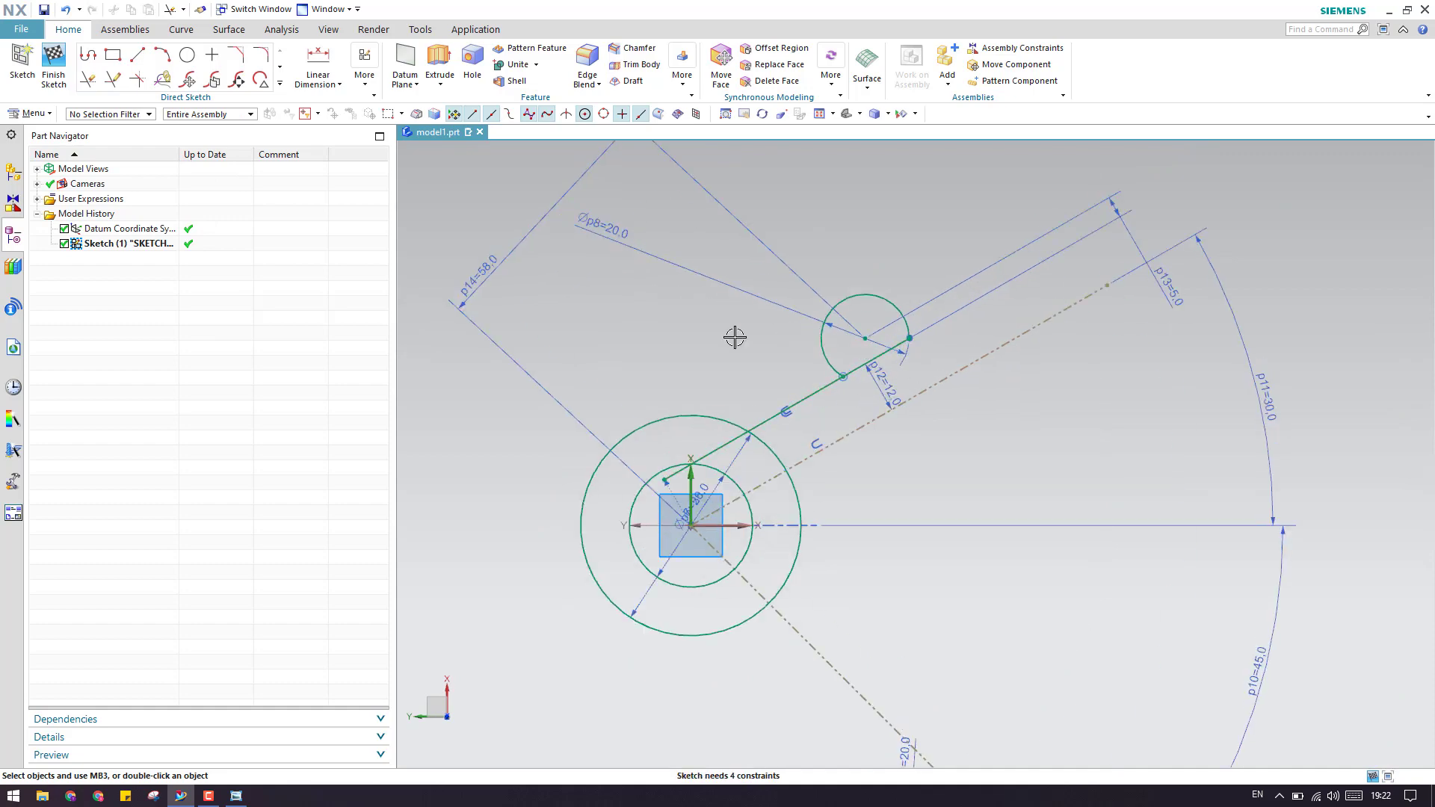
left_click(231, 797)
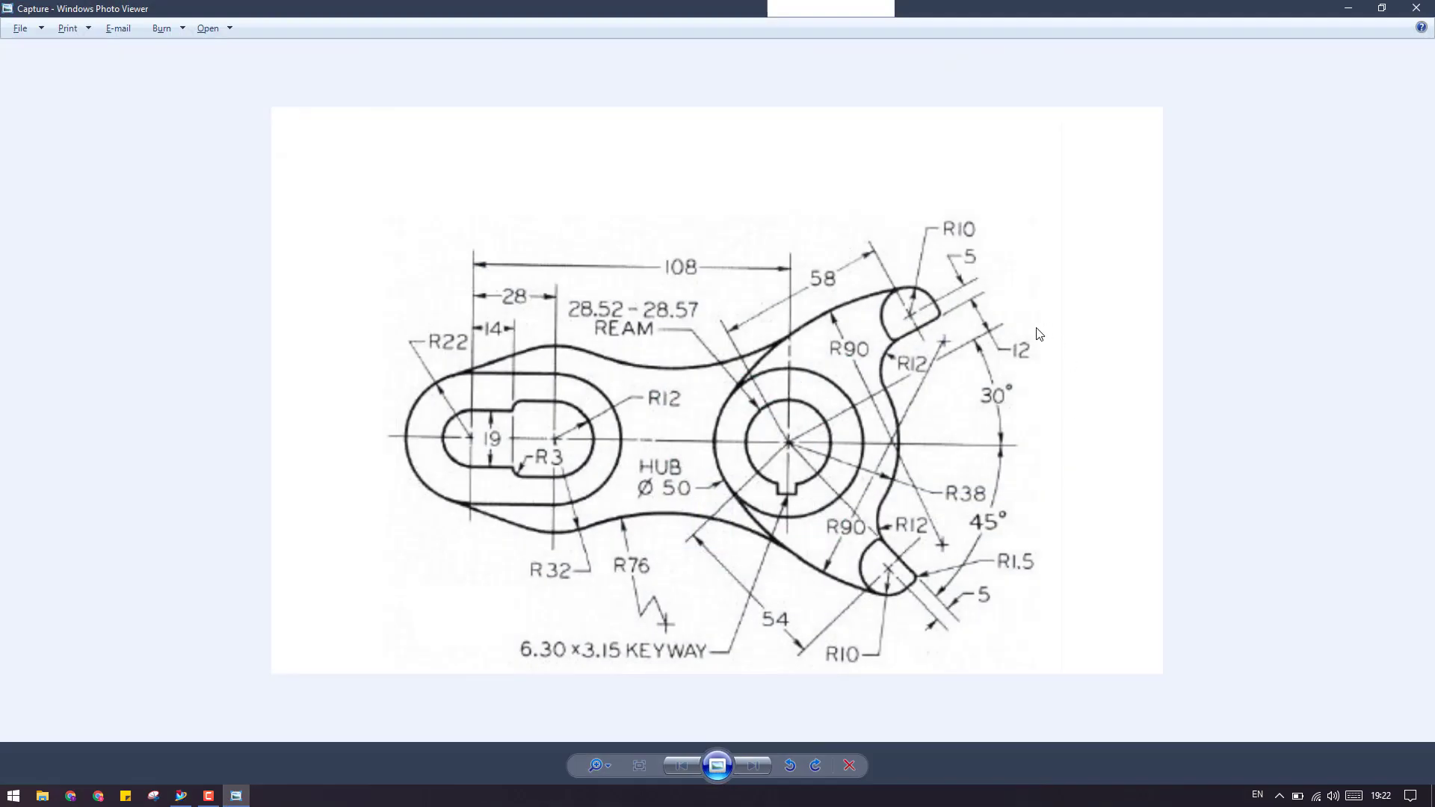
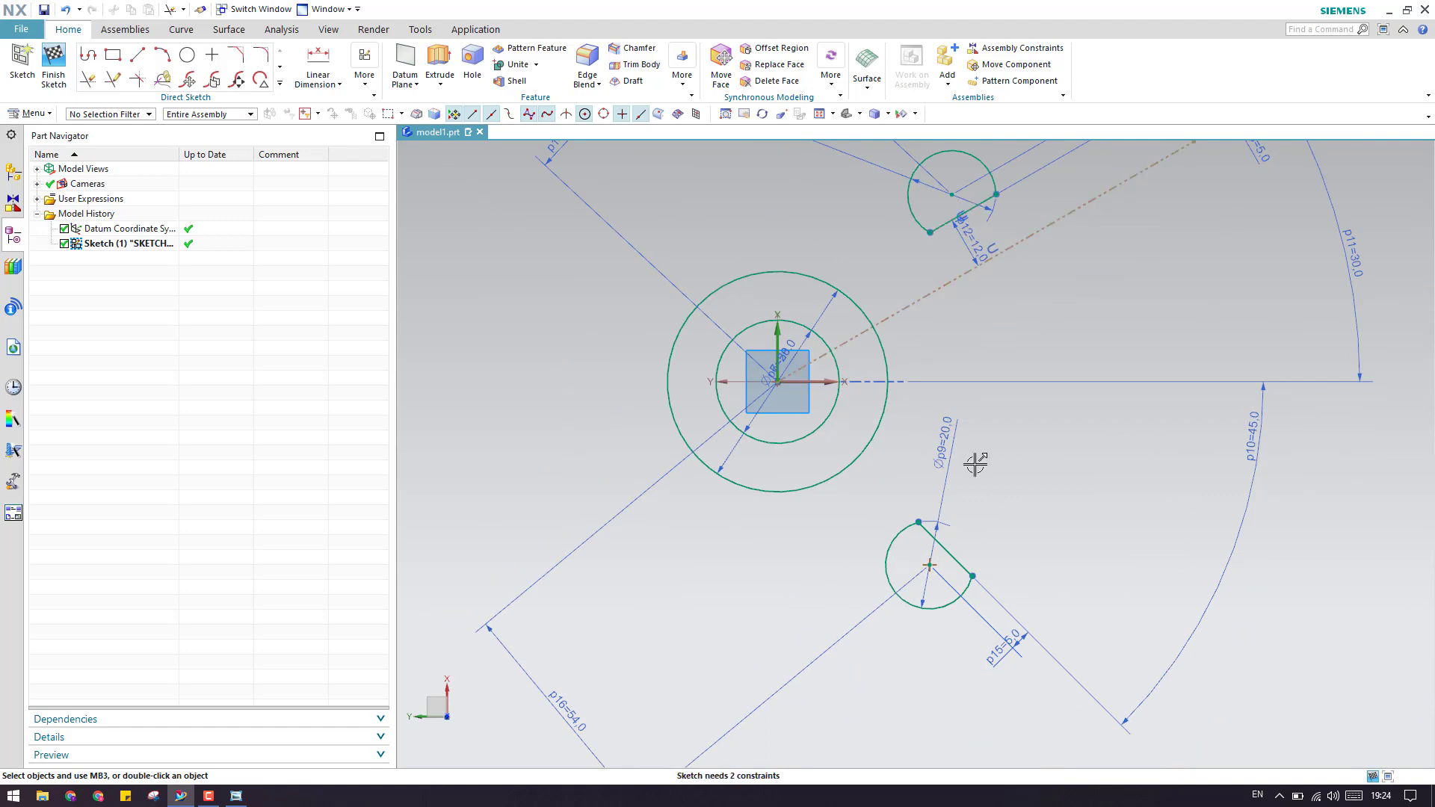
Step: Lengthen the 30° reference line outward by moving its free end farther from the origin
scroll(1013, 501, "down", 2)
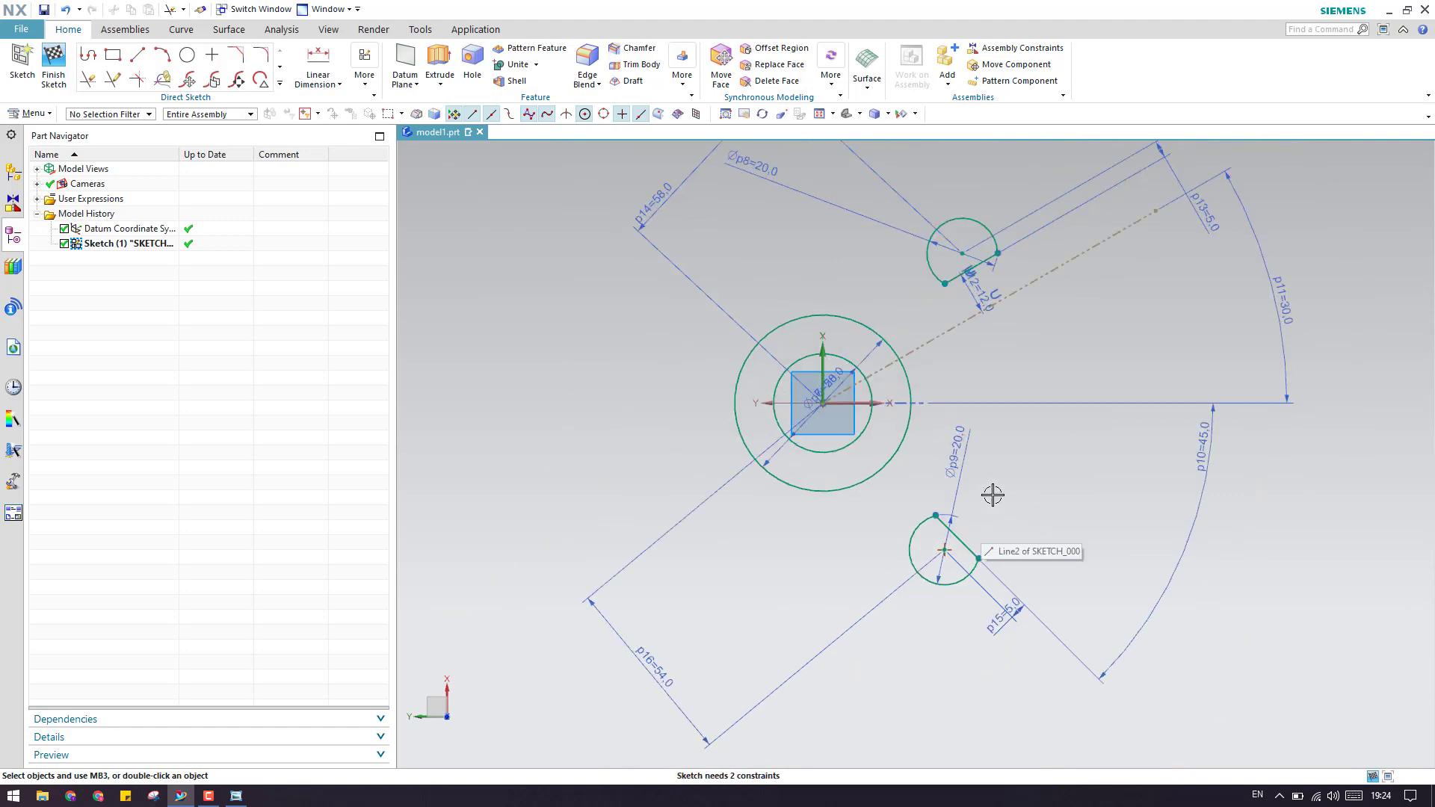
middle_click_drag(1055, 455, 1027, 458, "shift")
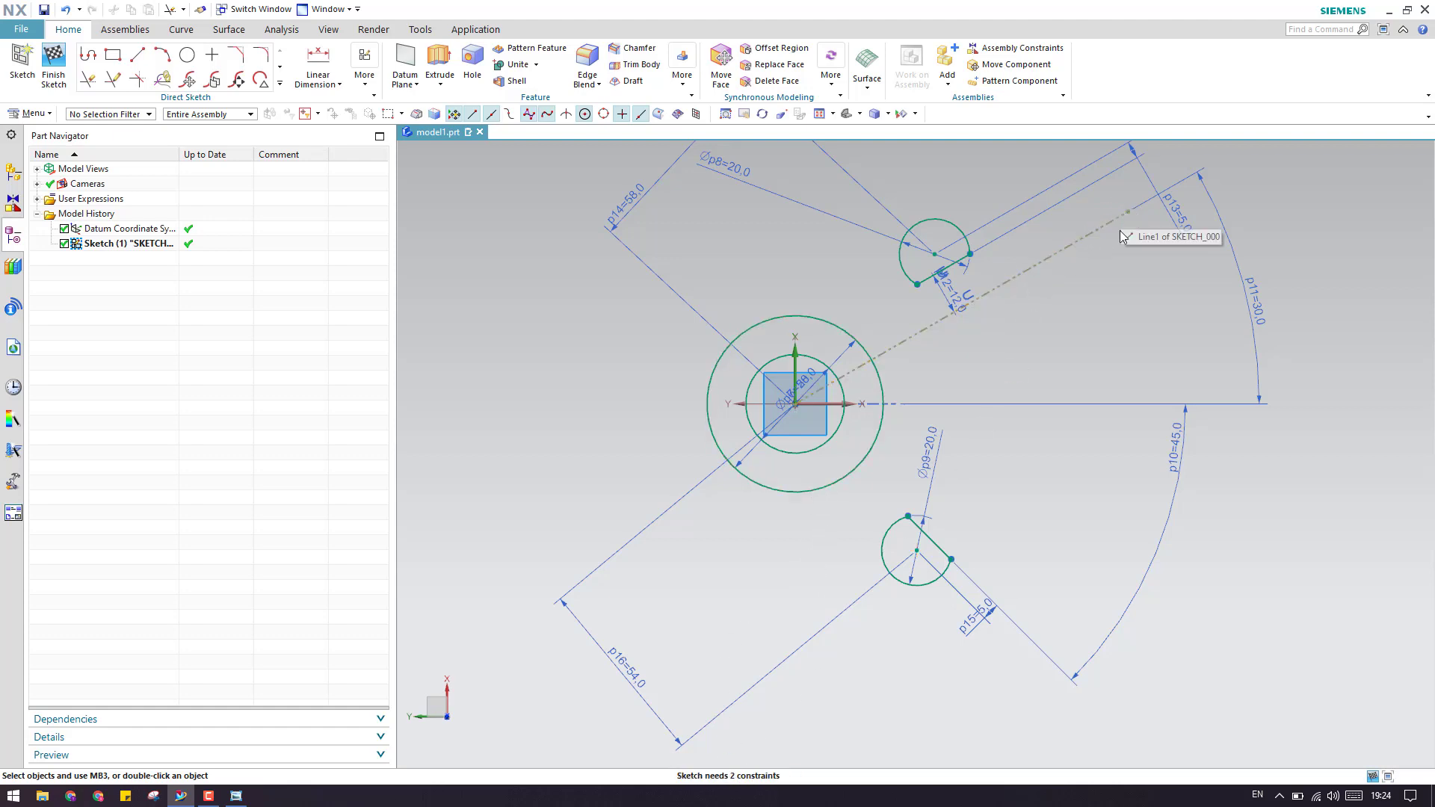
left_click_drag(1135, 211, 1214, 192)
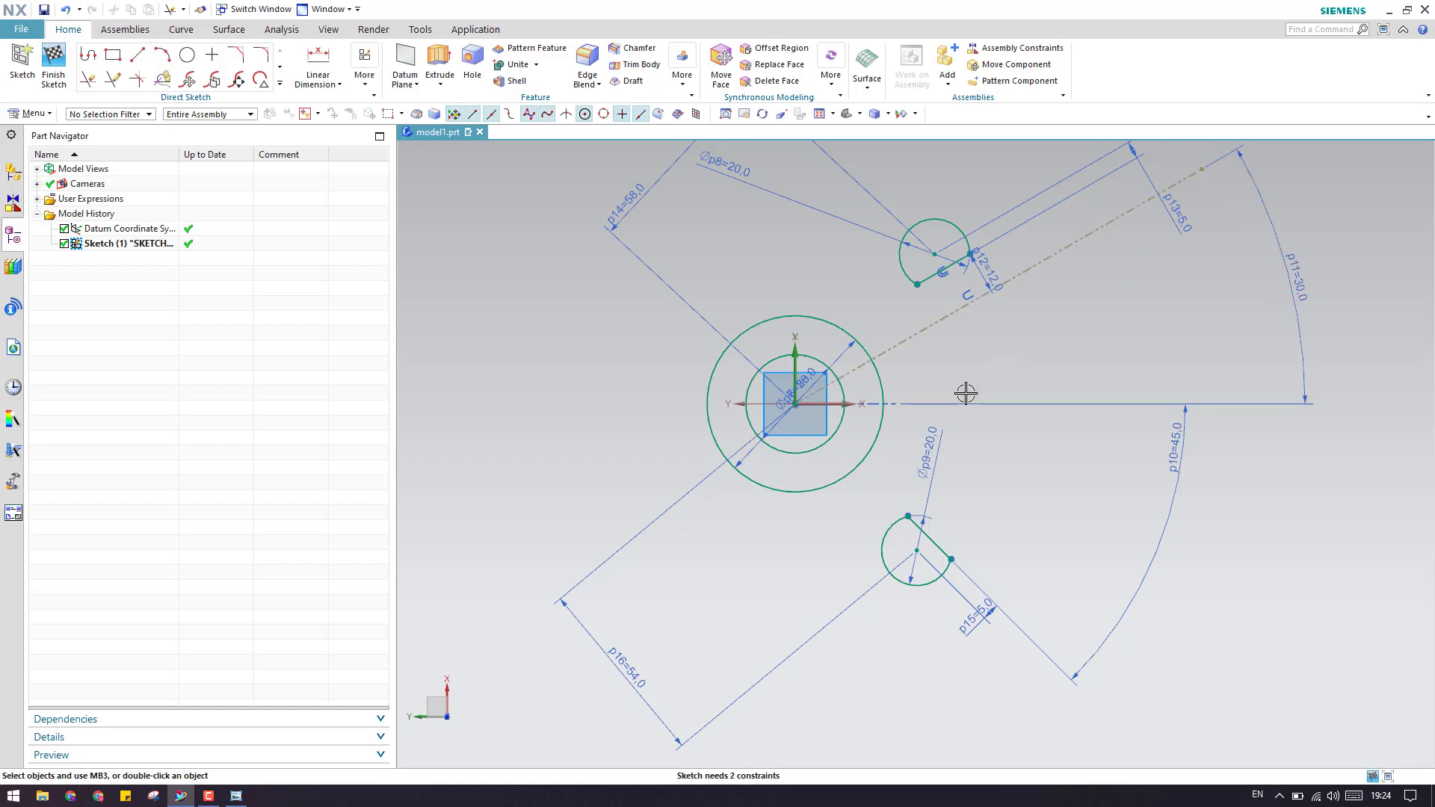
scroll(964, 394, "down", 3)
scroll(1039, 314, "up", 3)
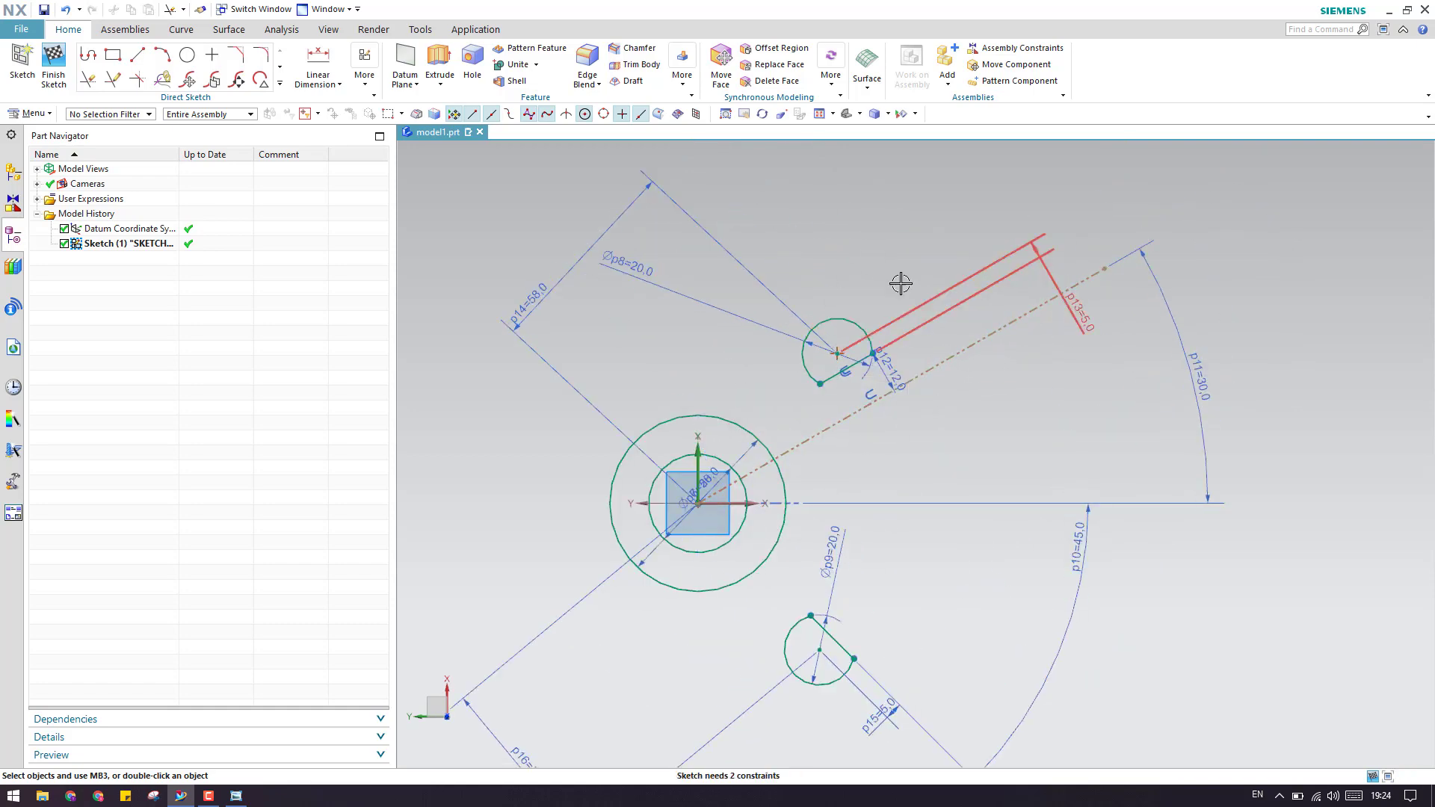
scroll(903, 273, "down", 1)
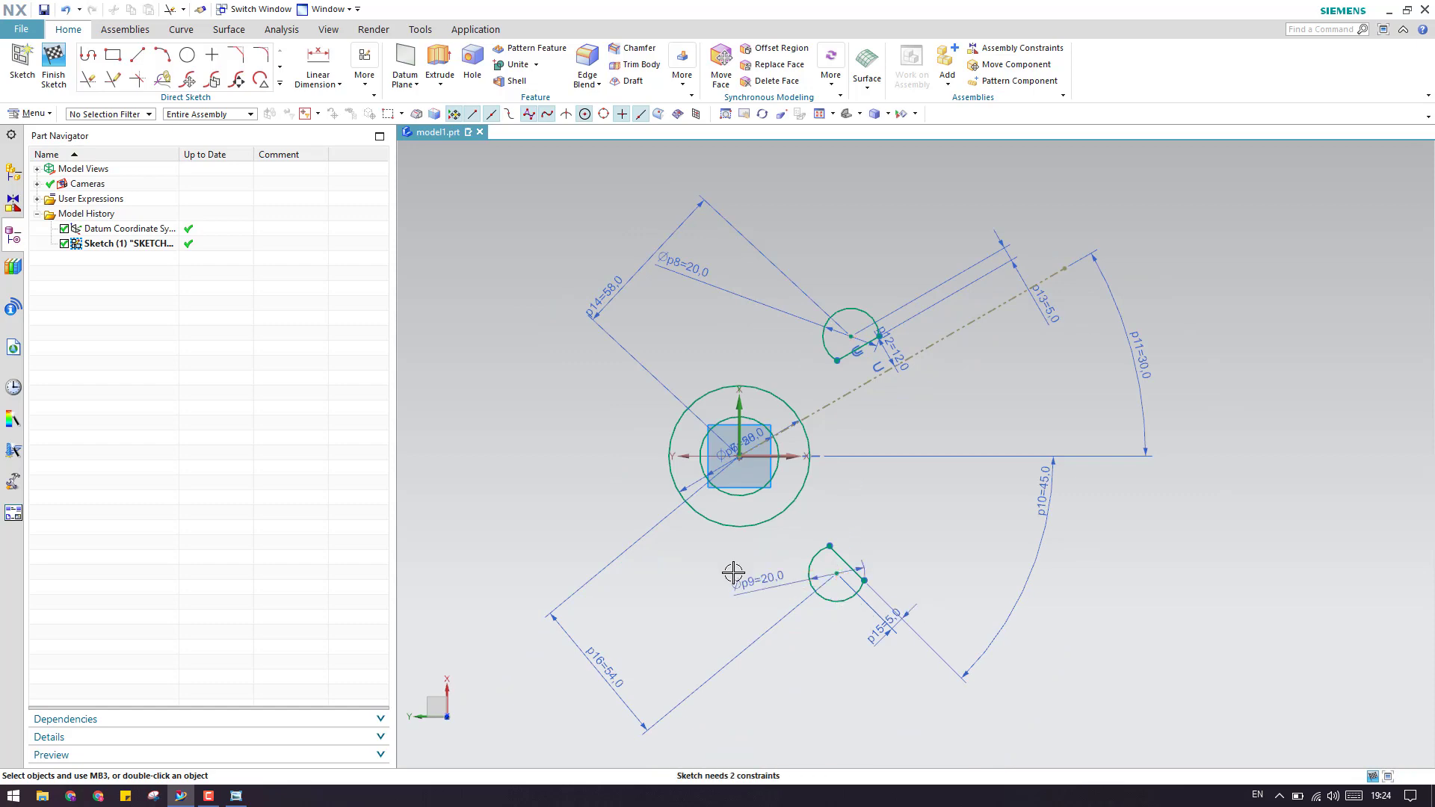
Step: Draw a 38 mm radius arc centred on the origin, sweeping from the lower arm to the upper arm, as in the reference drawing
left_click(236, 797)
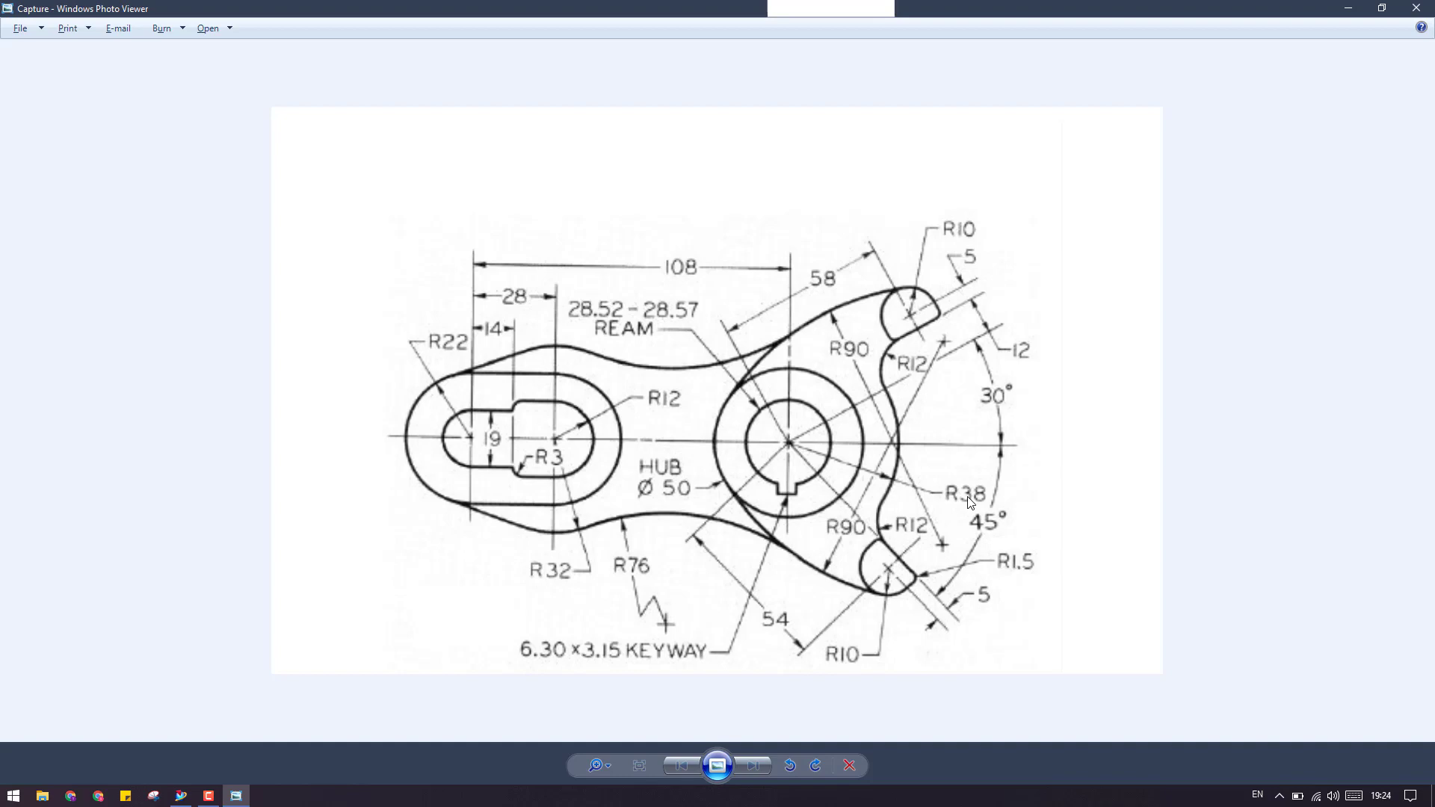
left_click(1362, 11)
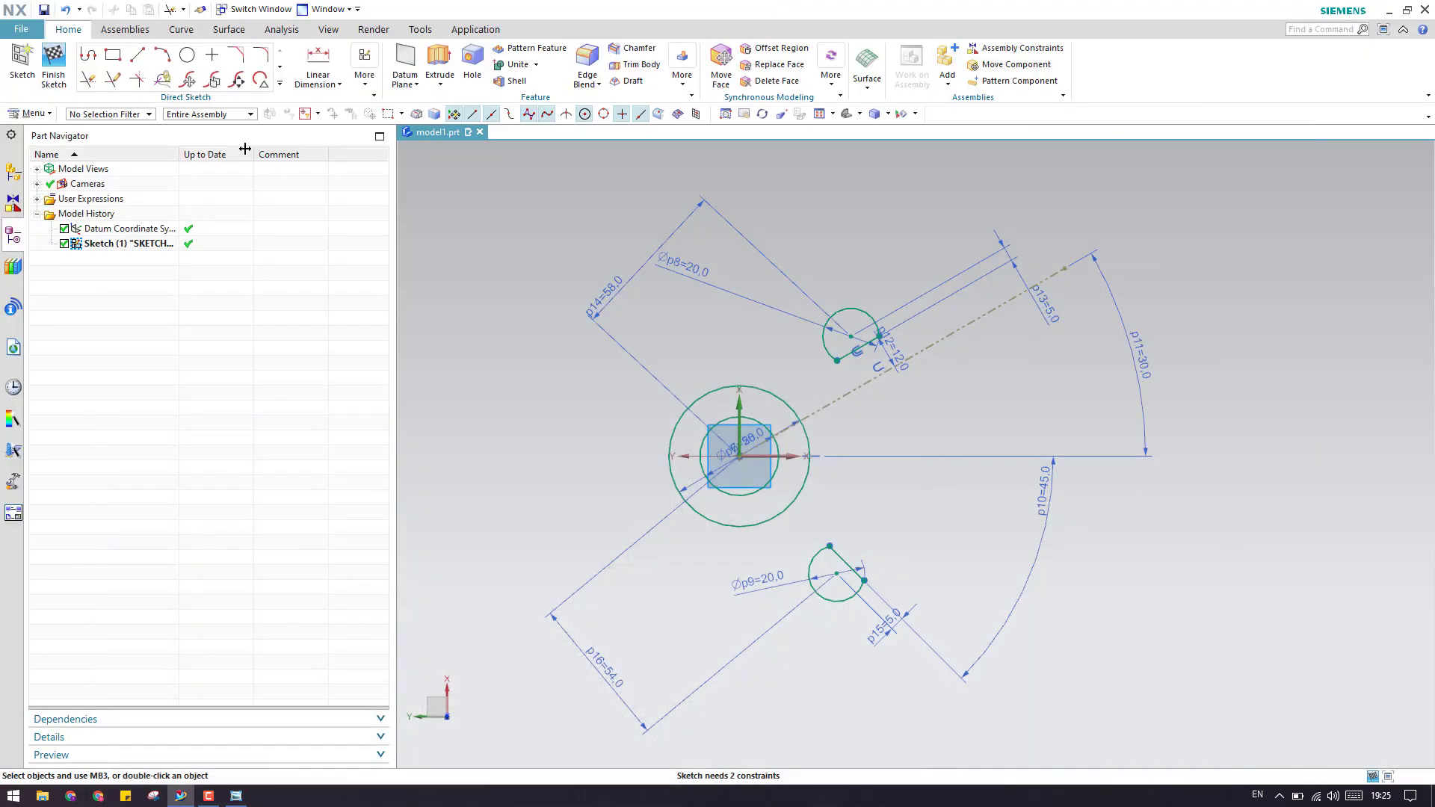
left_click(162, 54)
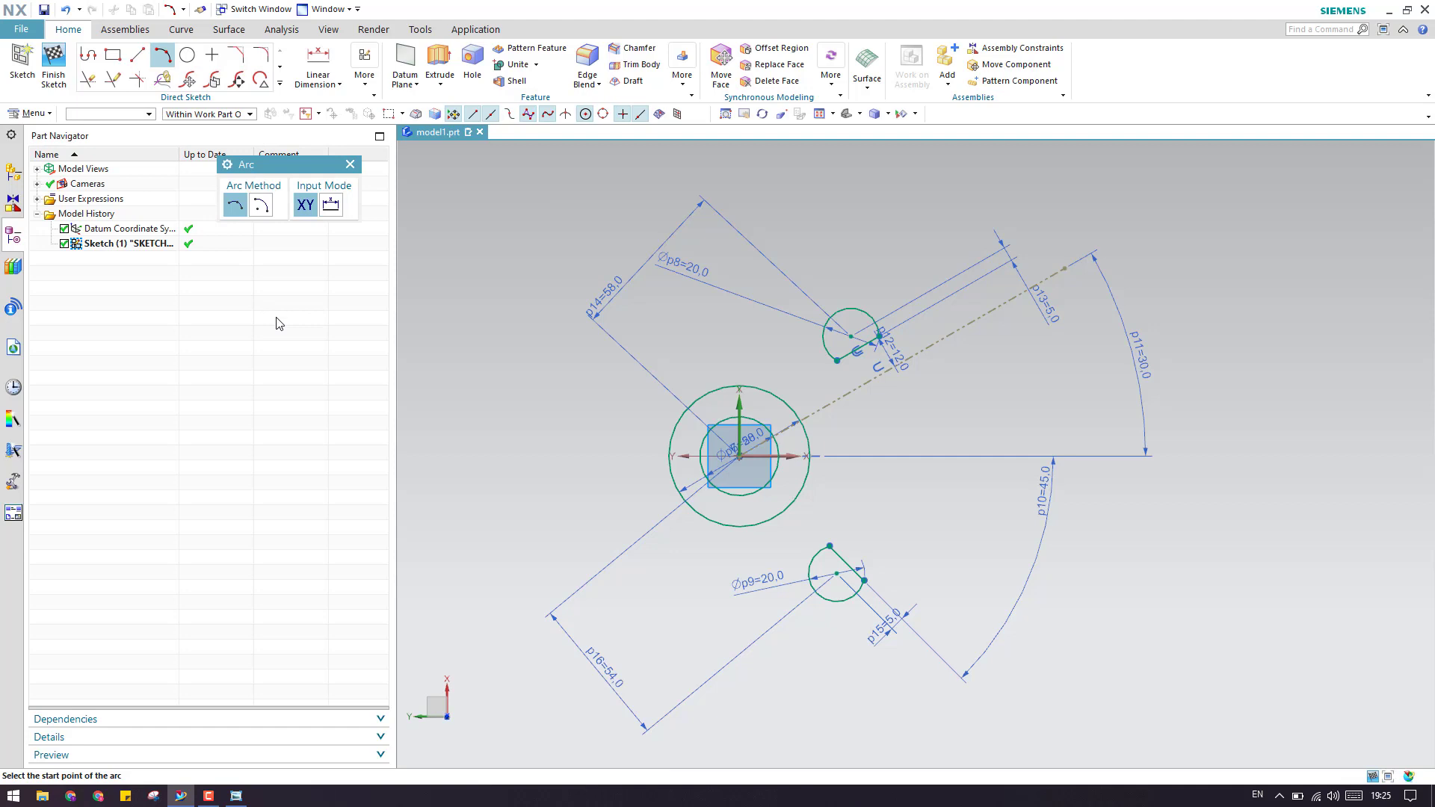
left_click(261, 205)
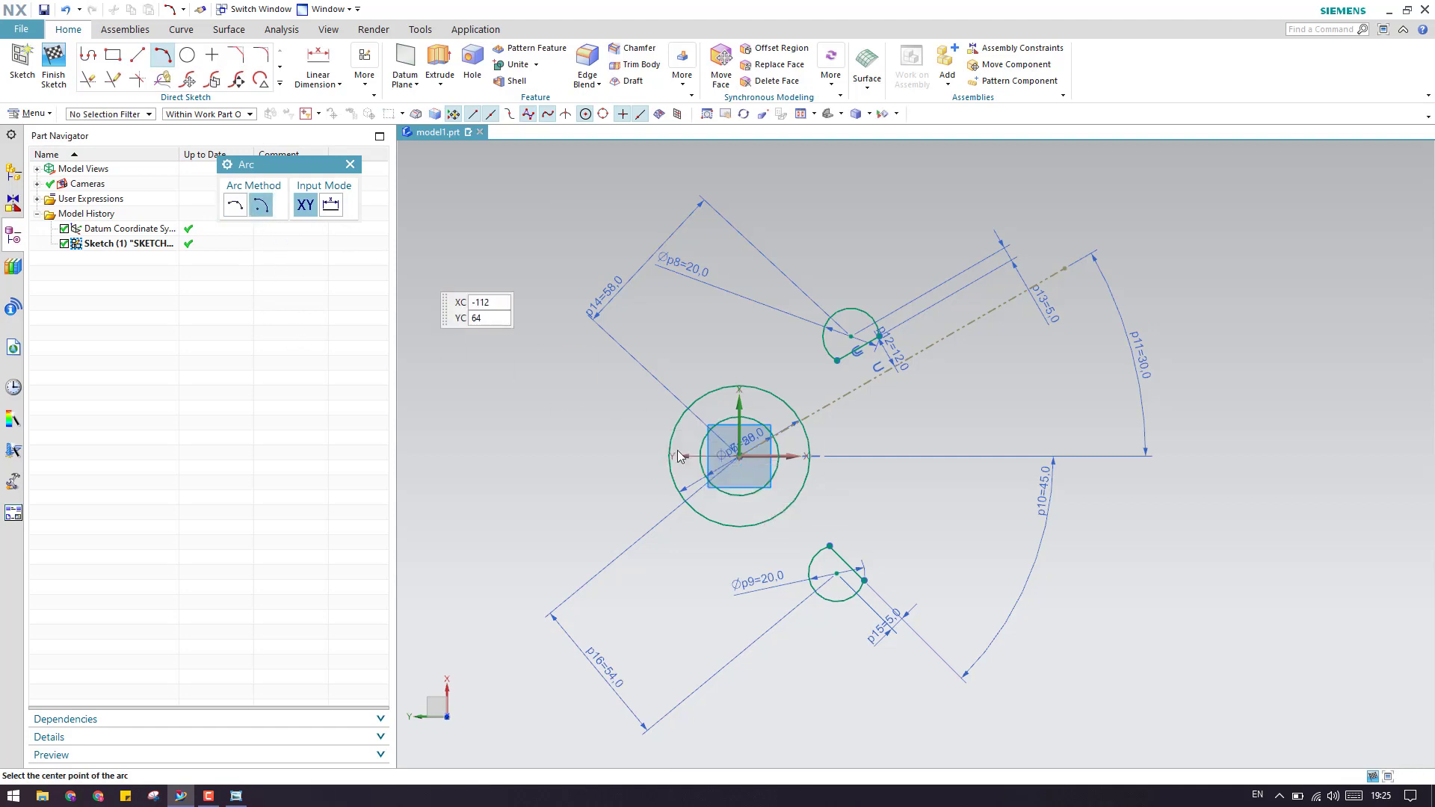
left_click(738, 456)
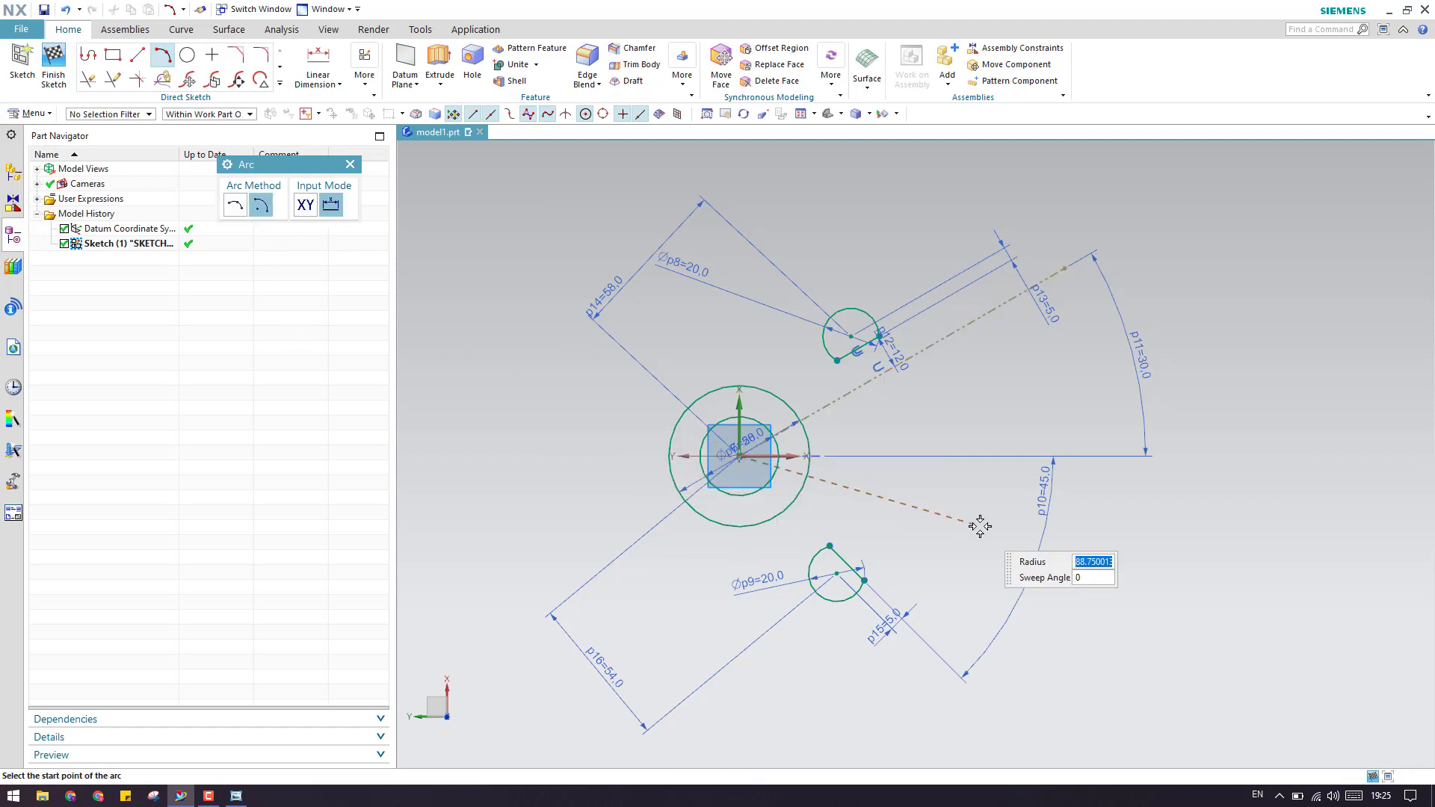
key("Tab")
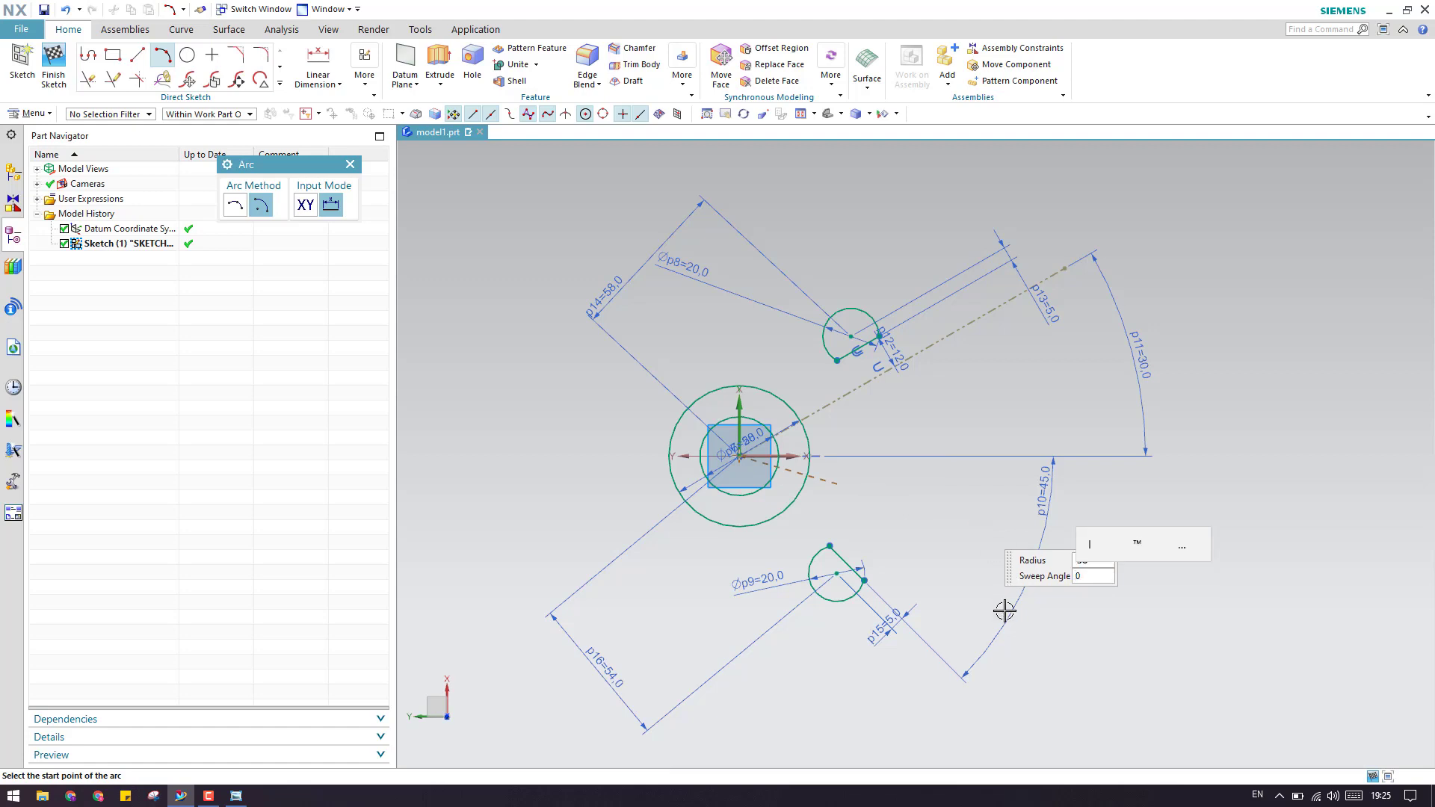
left_click(903, 724)
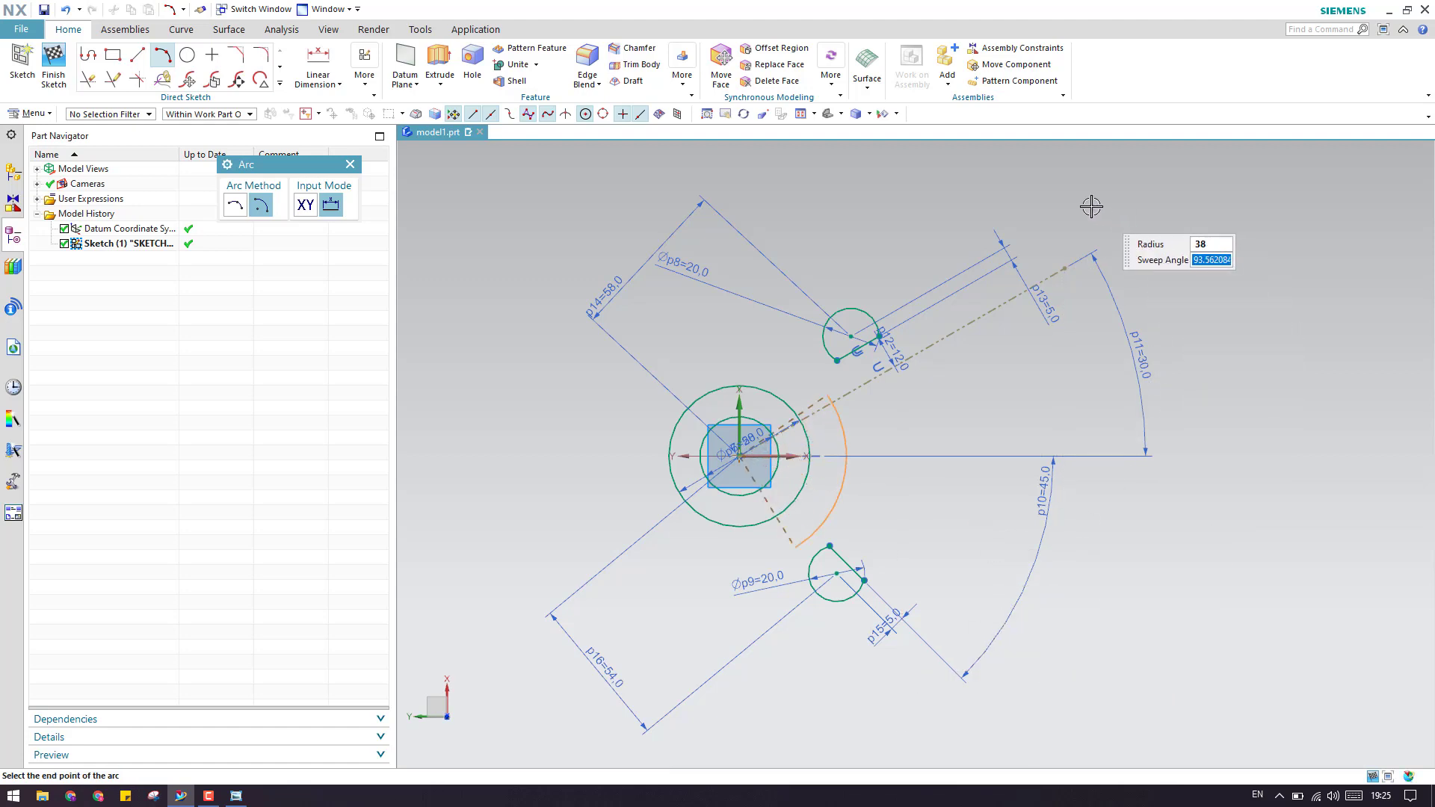
left_click(1035, 190)
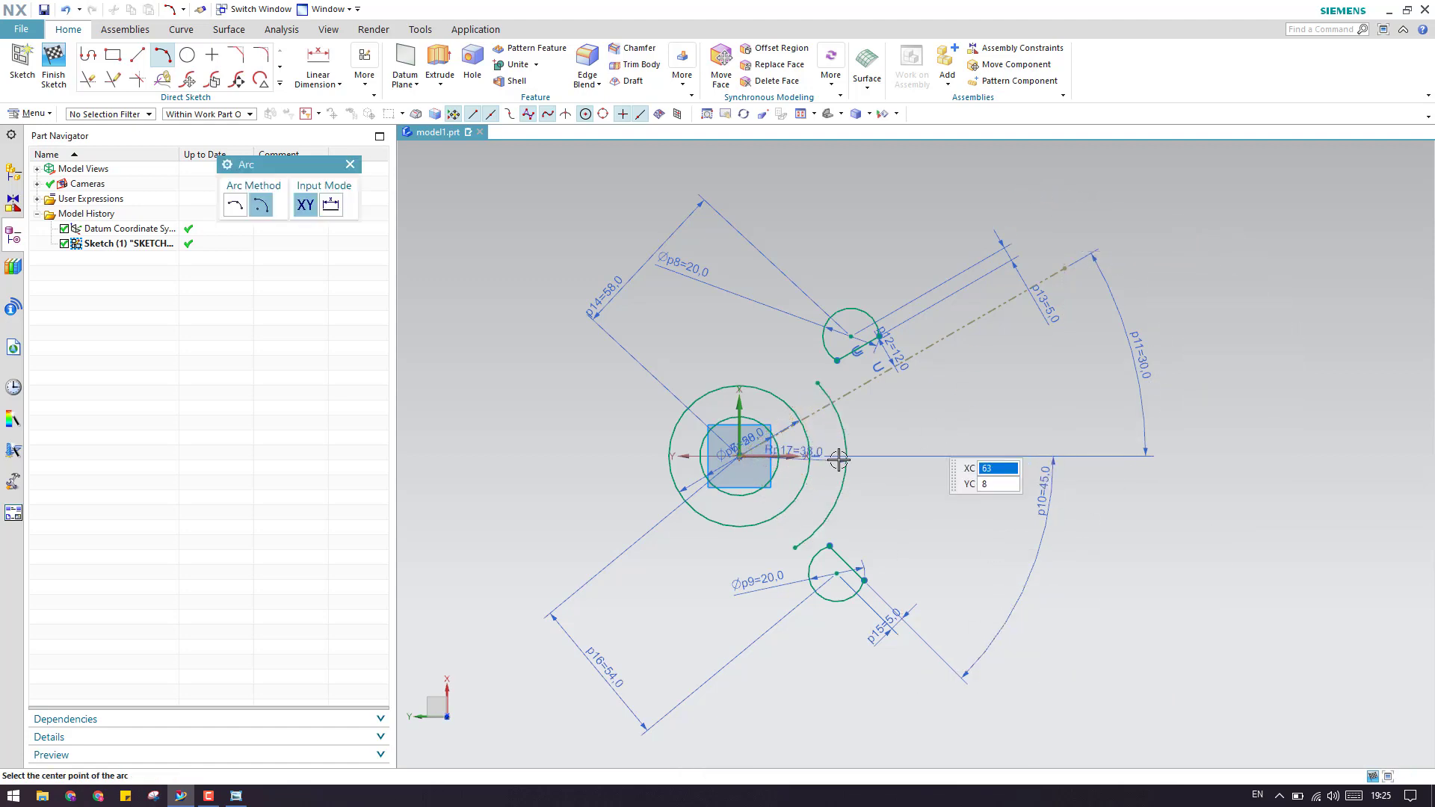
Step: Consult the reference drawing and fillet the R38 arc to the upper arm end's straight edge with a 12 mm radius
left_click(236, 796)
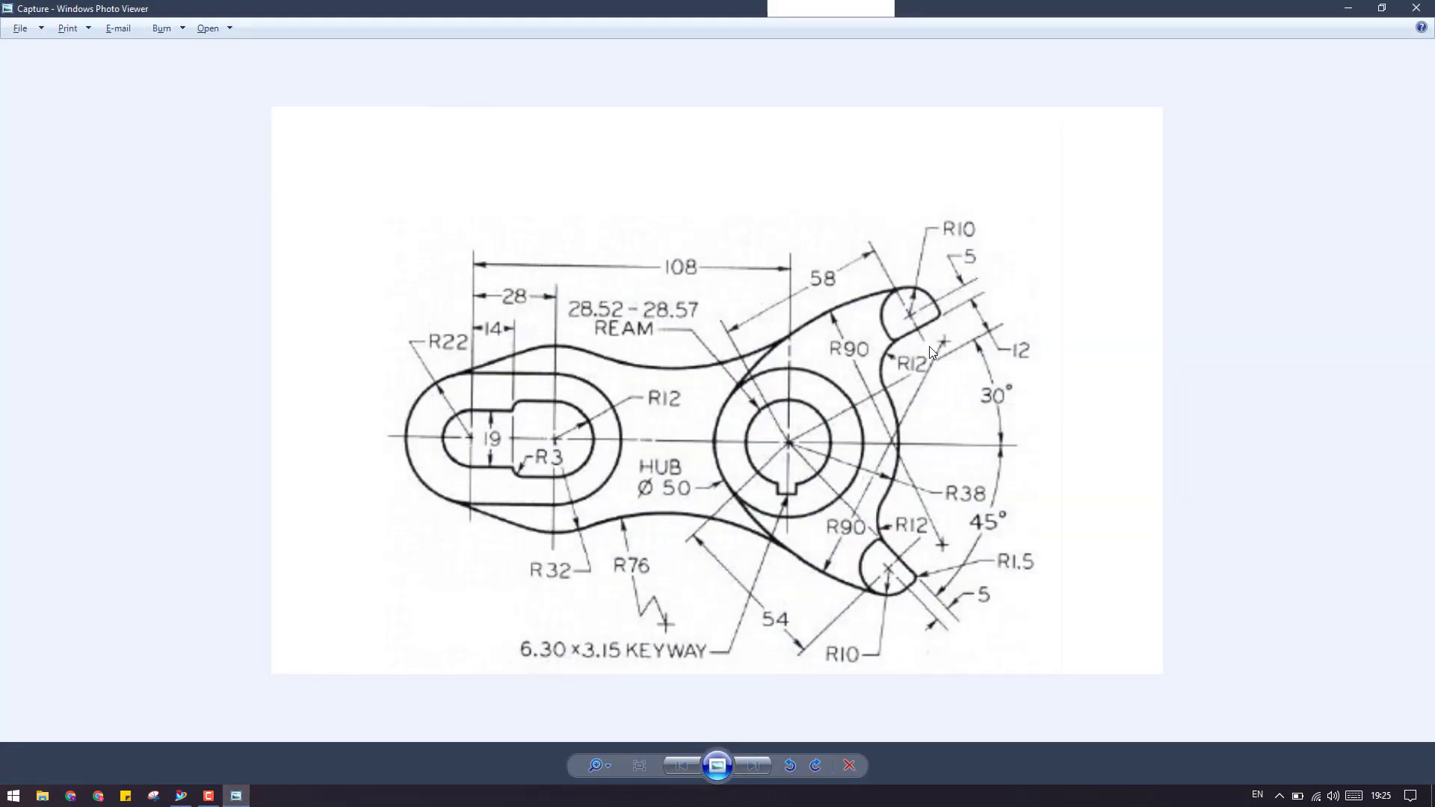
left_click(1346, 8)
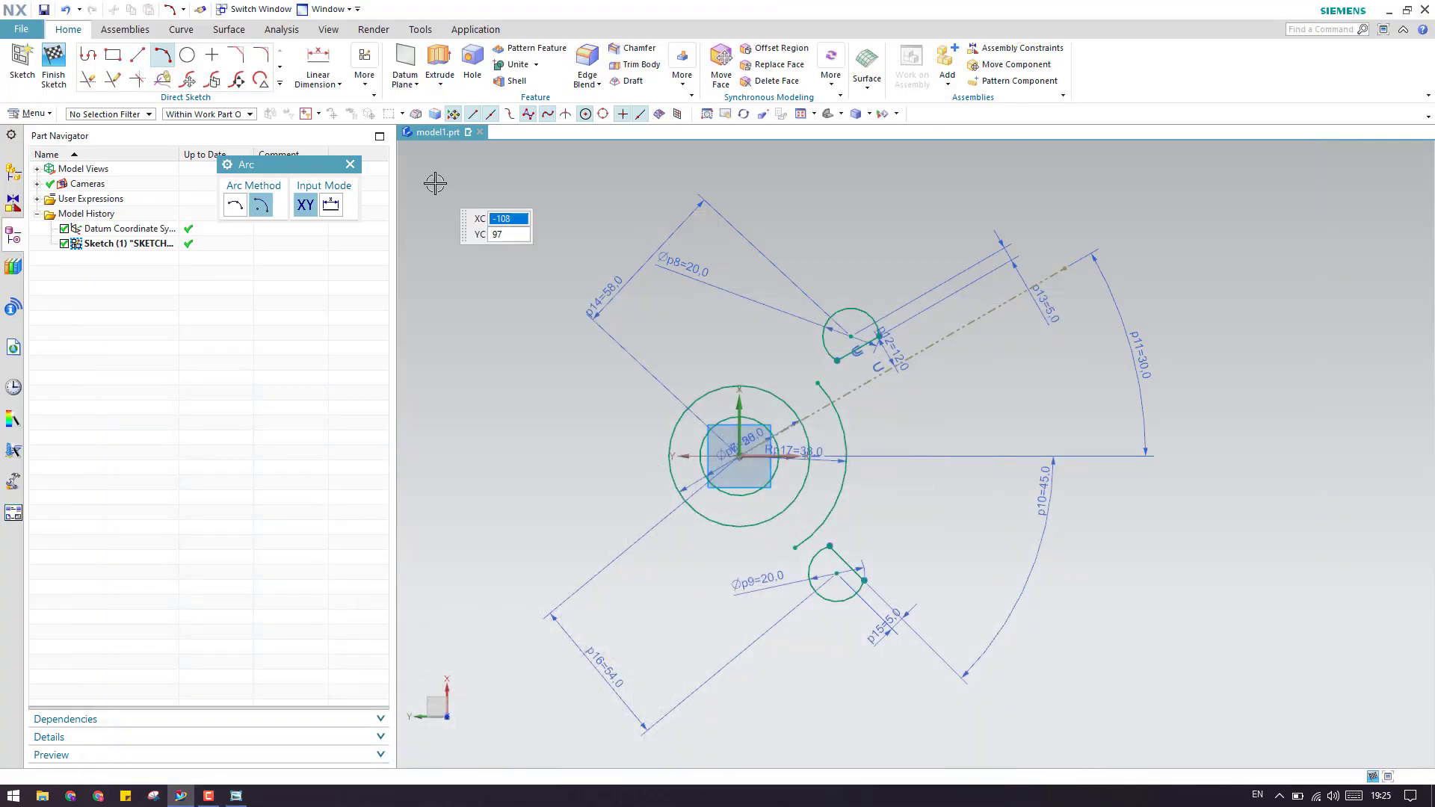
key("Escape")
key("f")
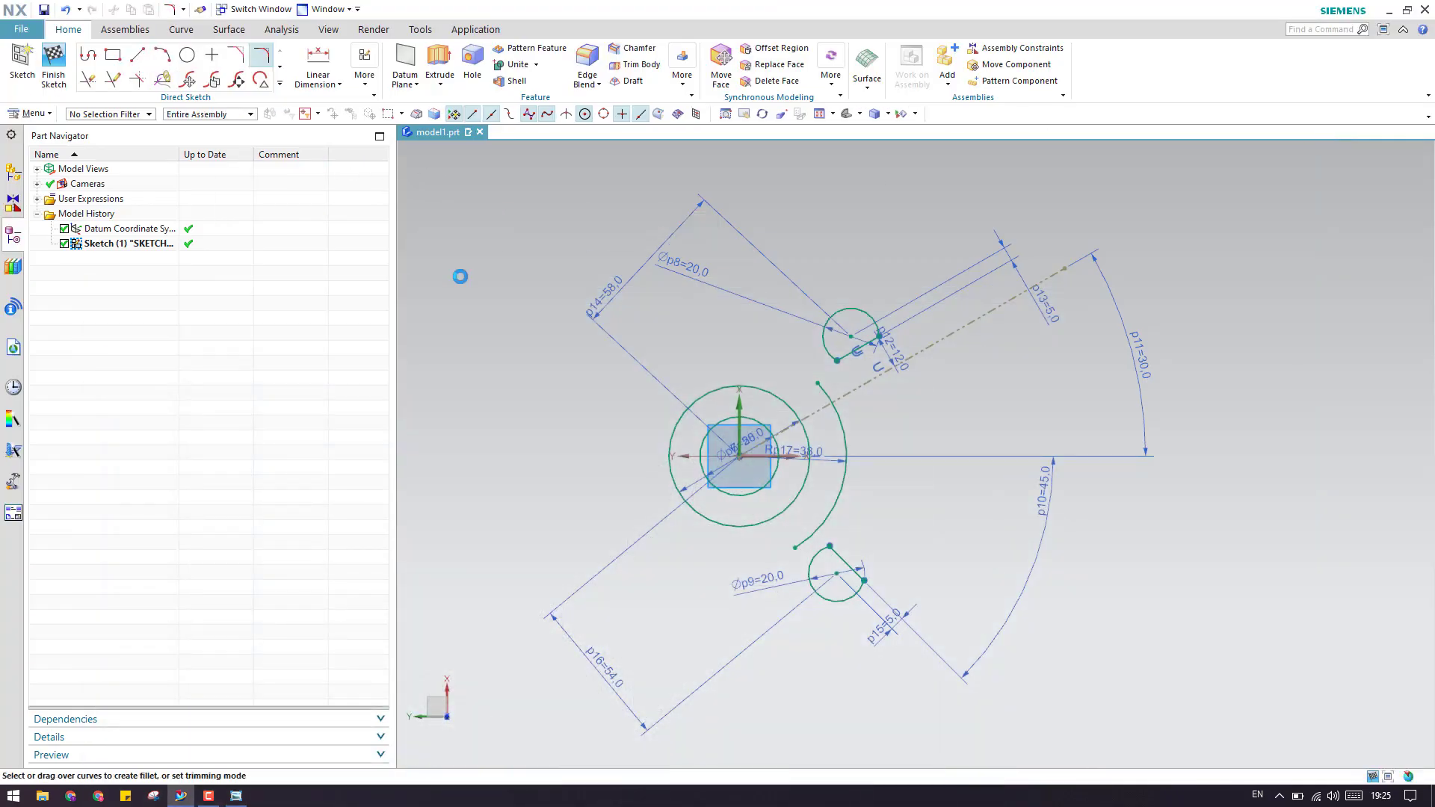
scroll(830, 396, "up", 3)
left_click(820, 394)
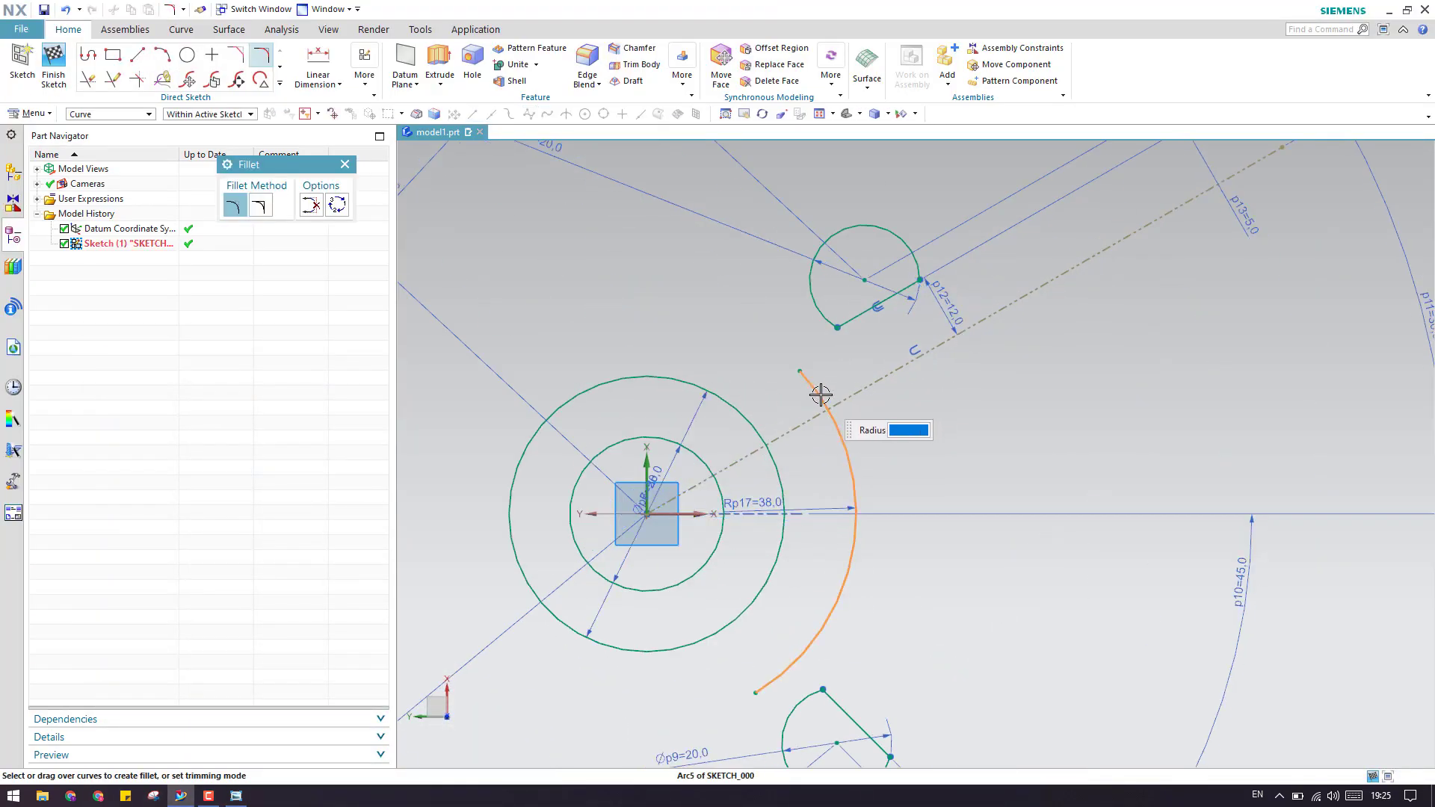
left_click(858, 320)
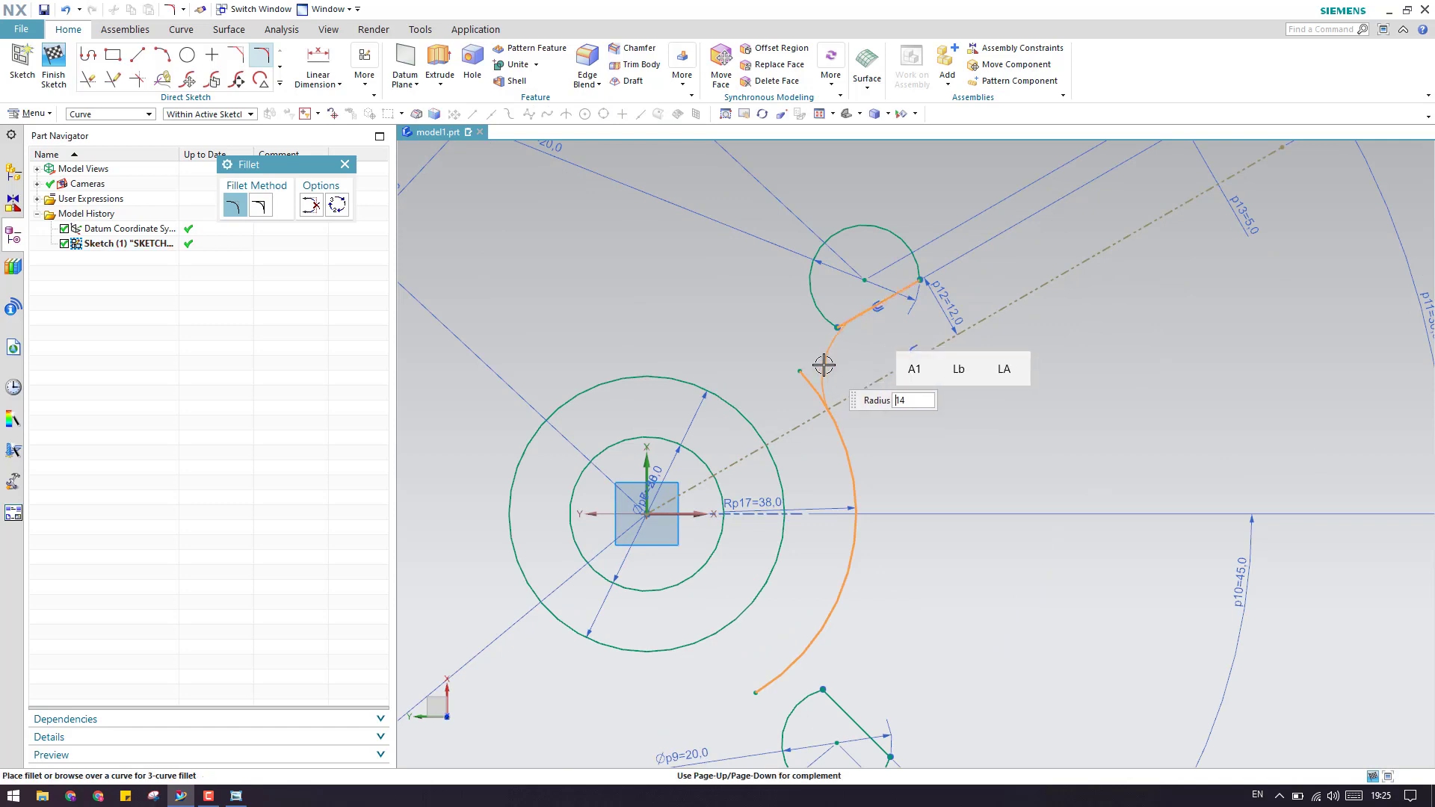
type("12")
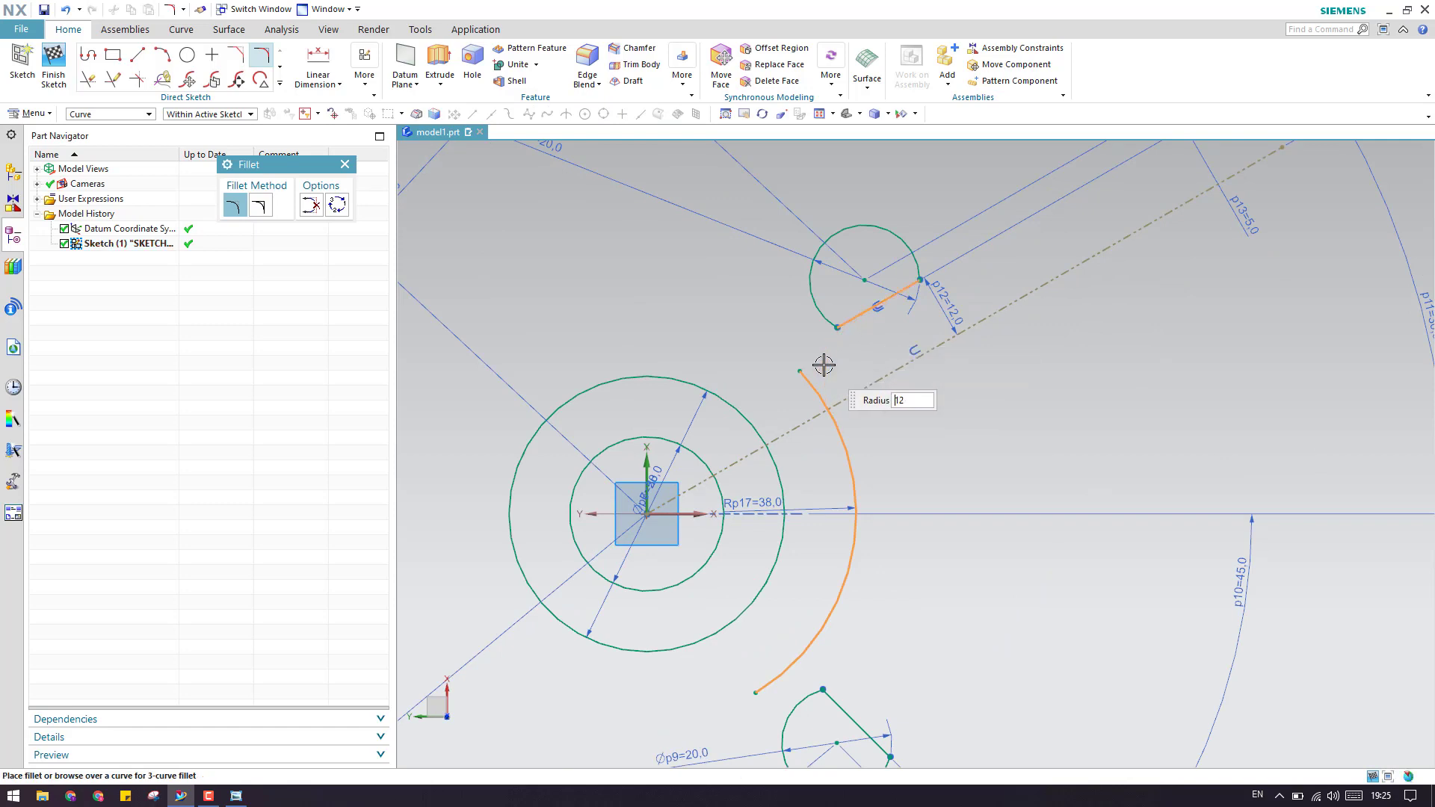
key("Return")
Step: Fillet the lower arm end's straight edge to the R38 arc with a 12 mm radius, and leave Fillet
left_click(845, 704)
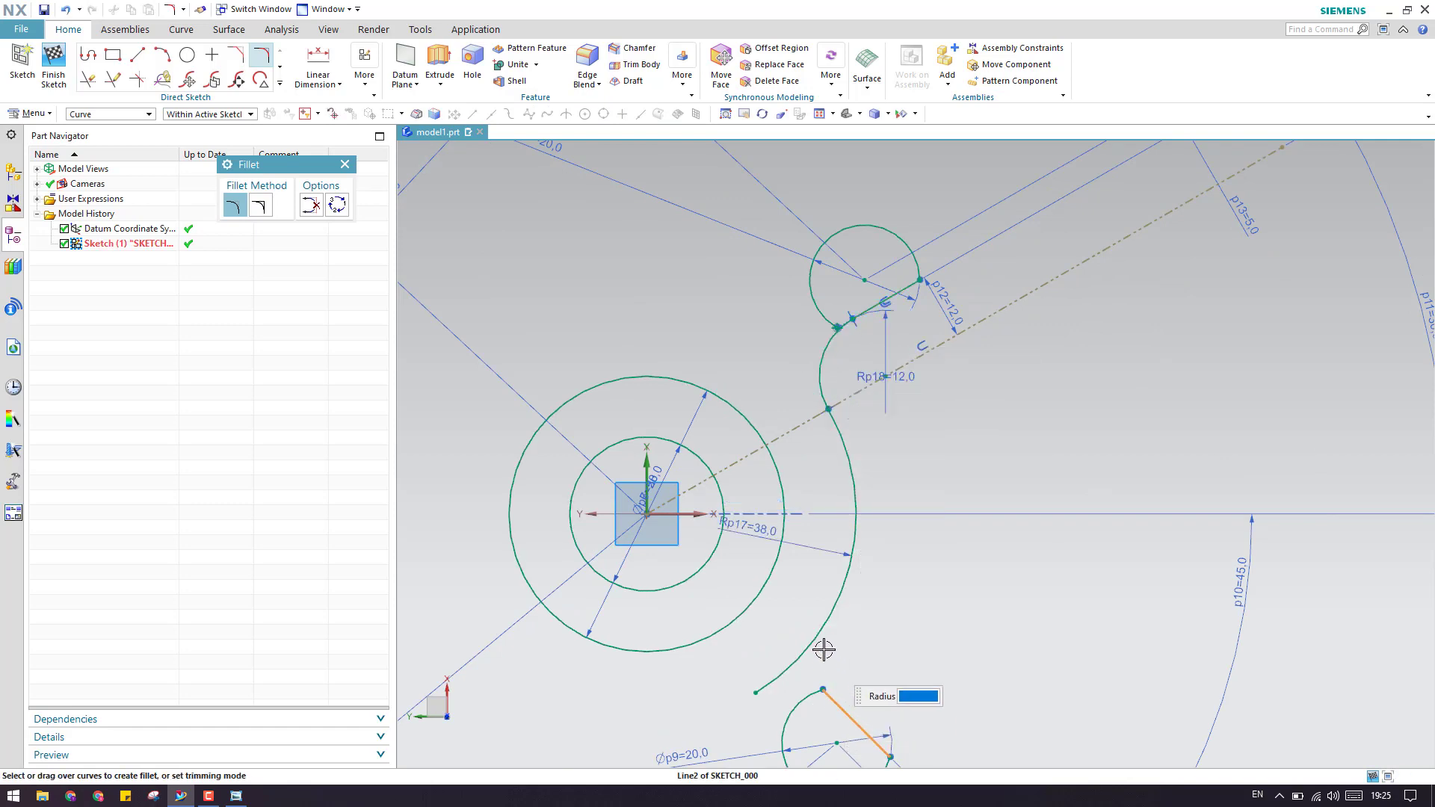
left_click(820, 640)
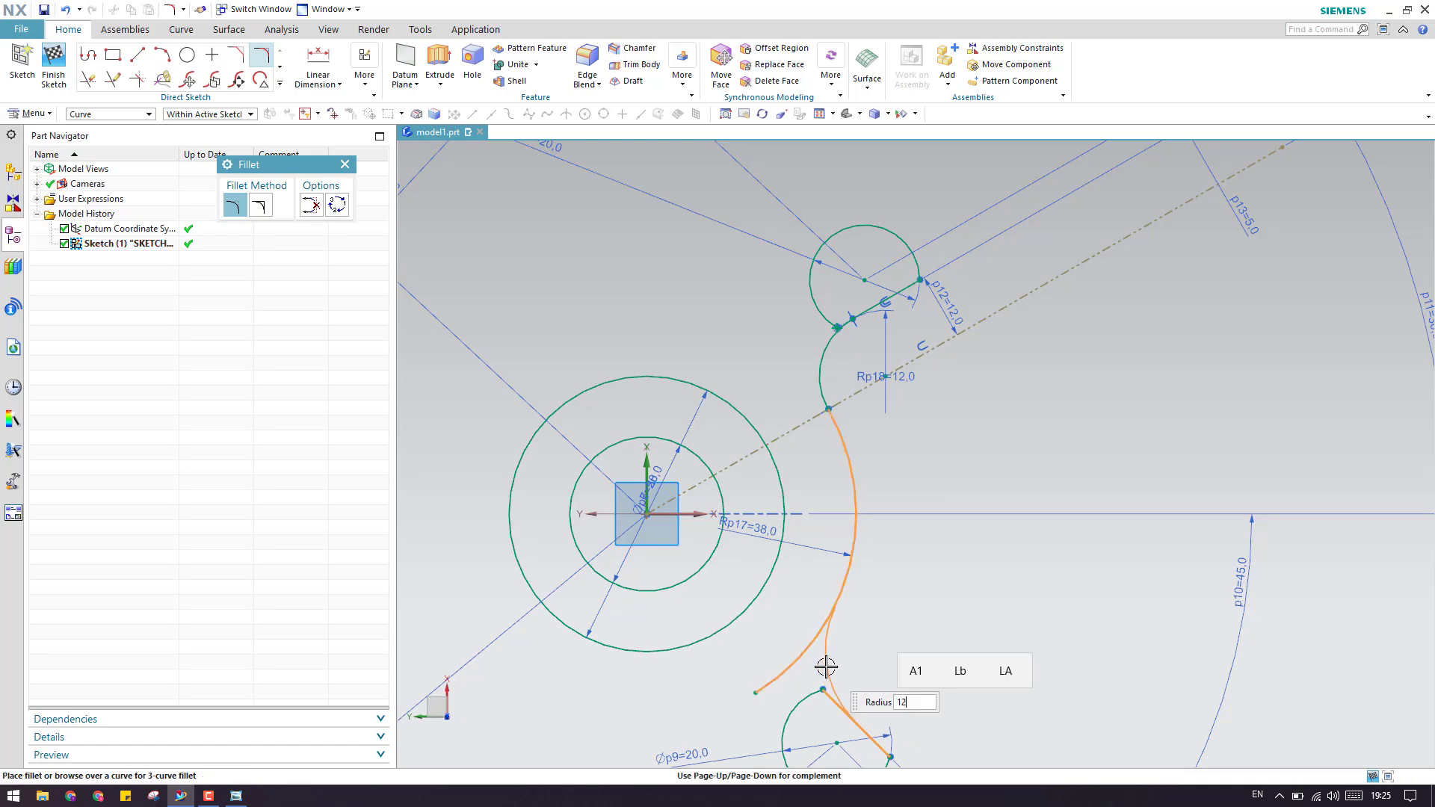
type("12")
key("Return")
key("Escape")
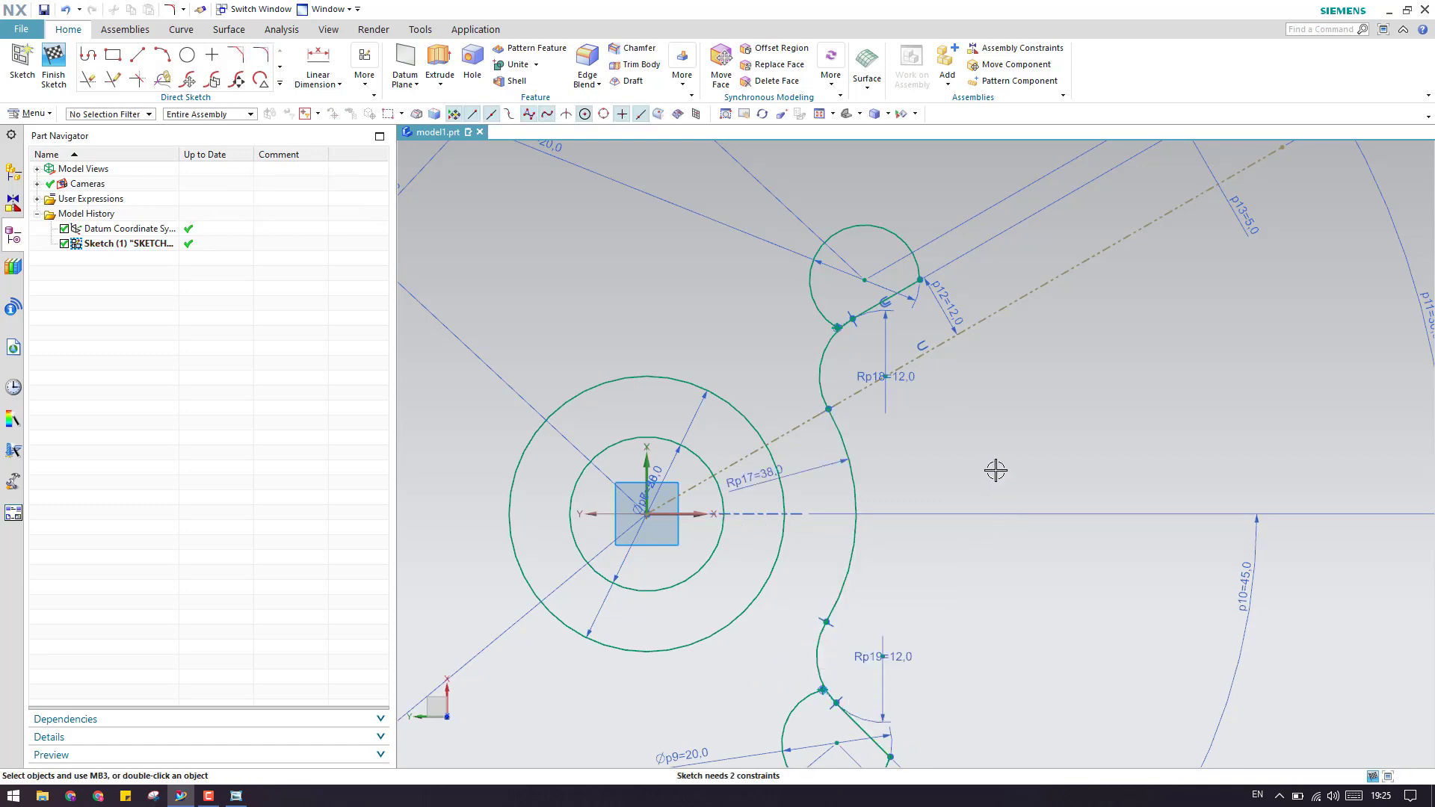
Step: Draw a 90 mm radius centre-point arc above the hub towards the upper arm end, as in the reference drawing
scroll(996, 470, "down", 3)
scroll(964, 542, "up", 2)
middle_click_drag(986, 553, 1007, 485, "shift")
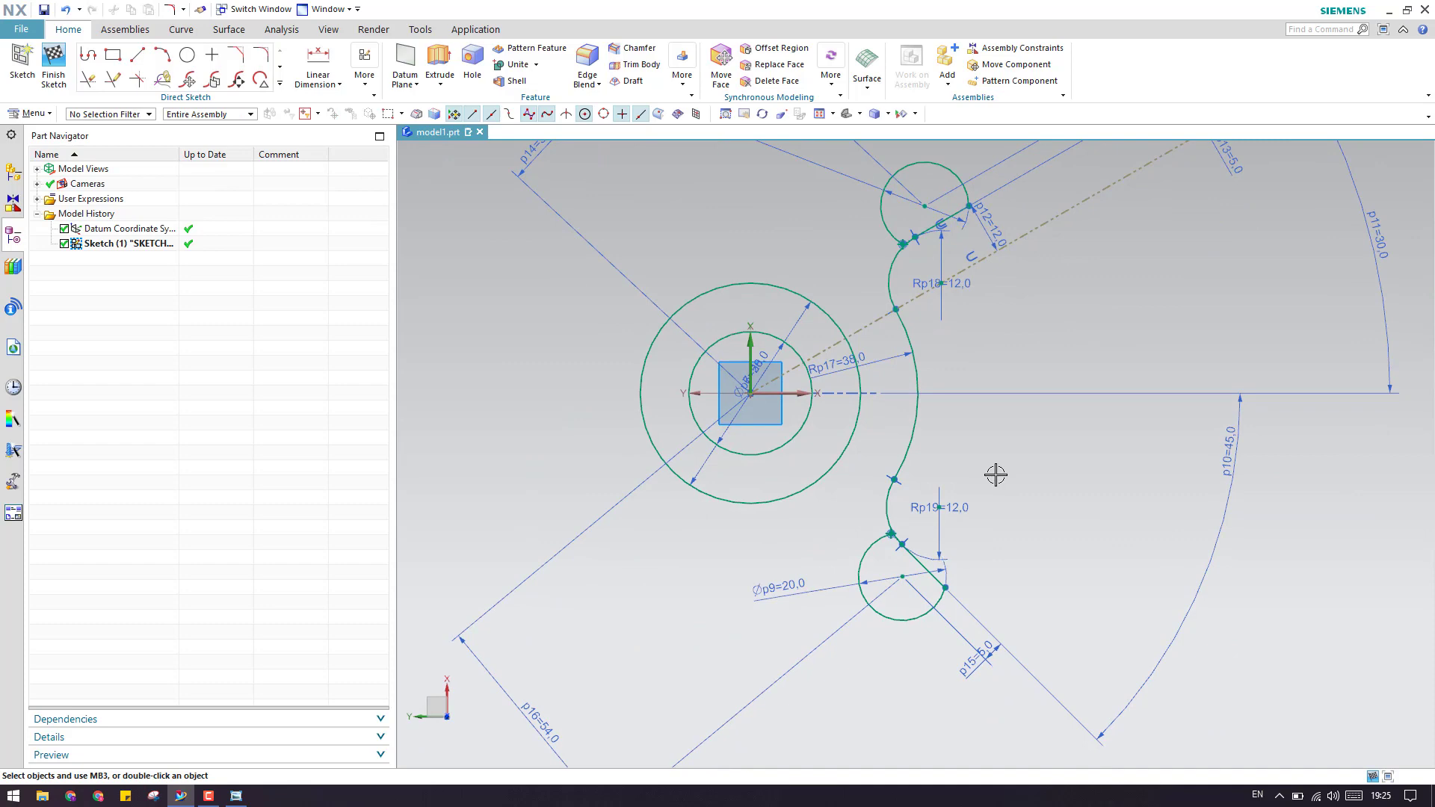
scroll(996, 475, "down", 1)
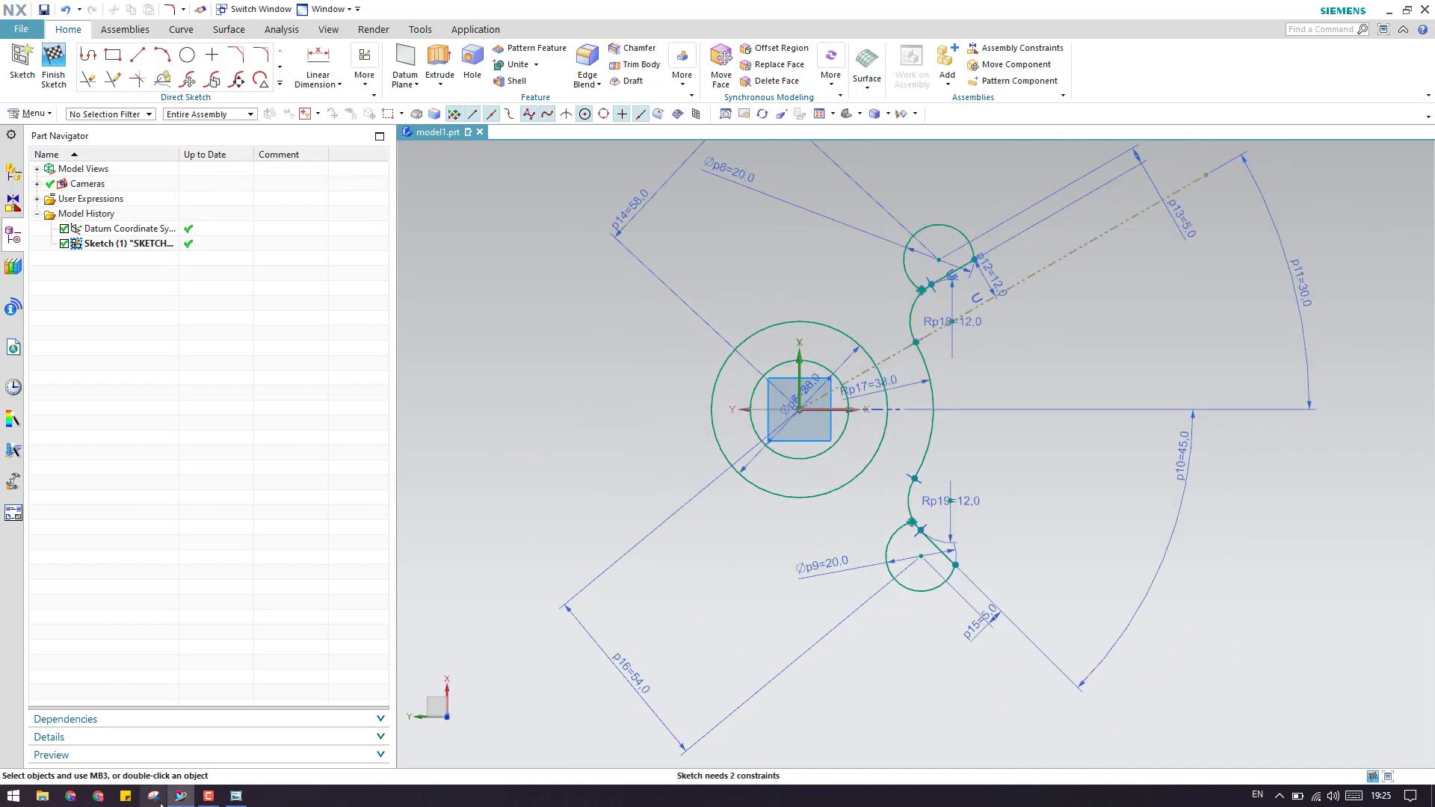
left_click(235, 798)
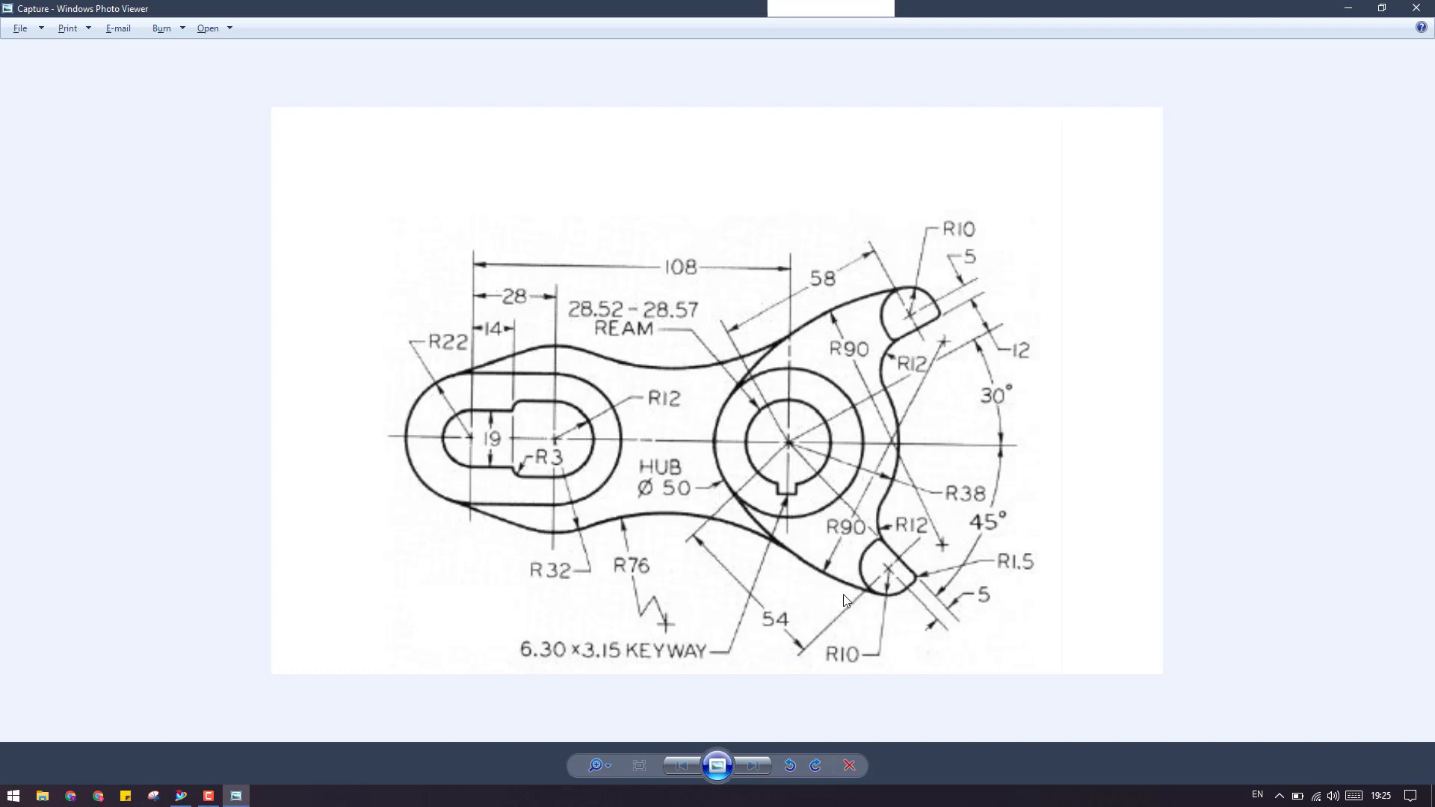
left_click(1342, 9)
left_click(162, 55)
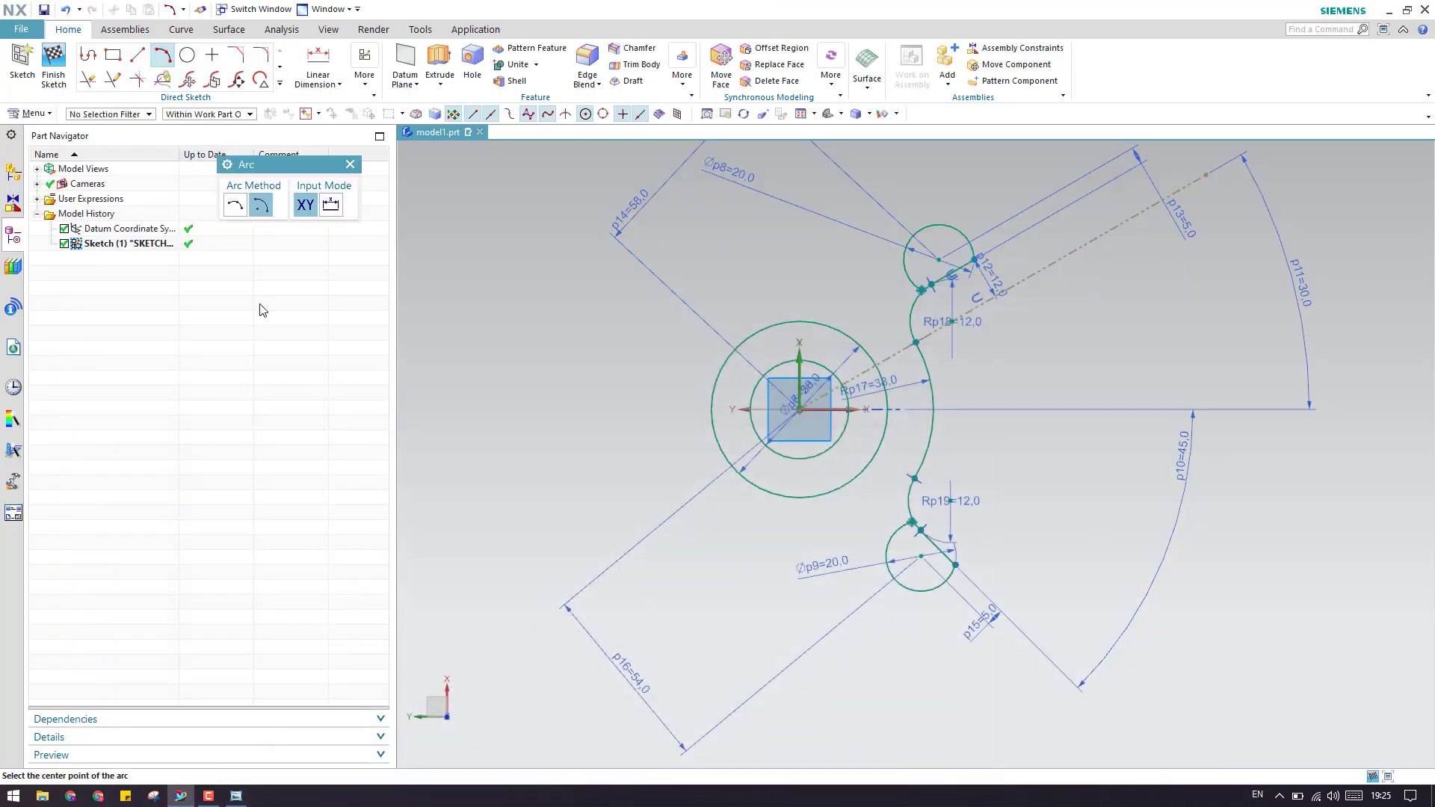
left_click(1025, 535)
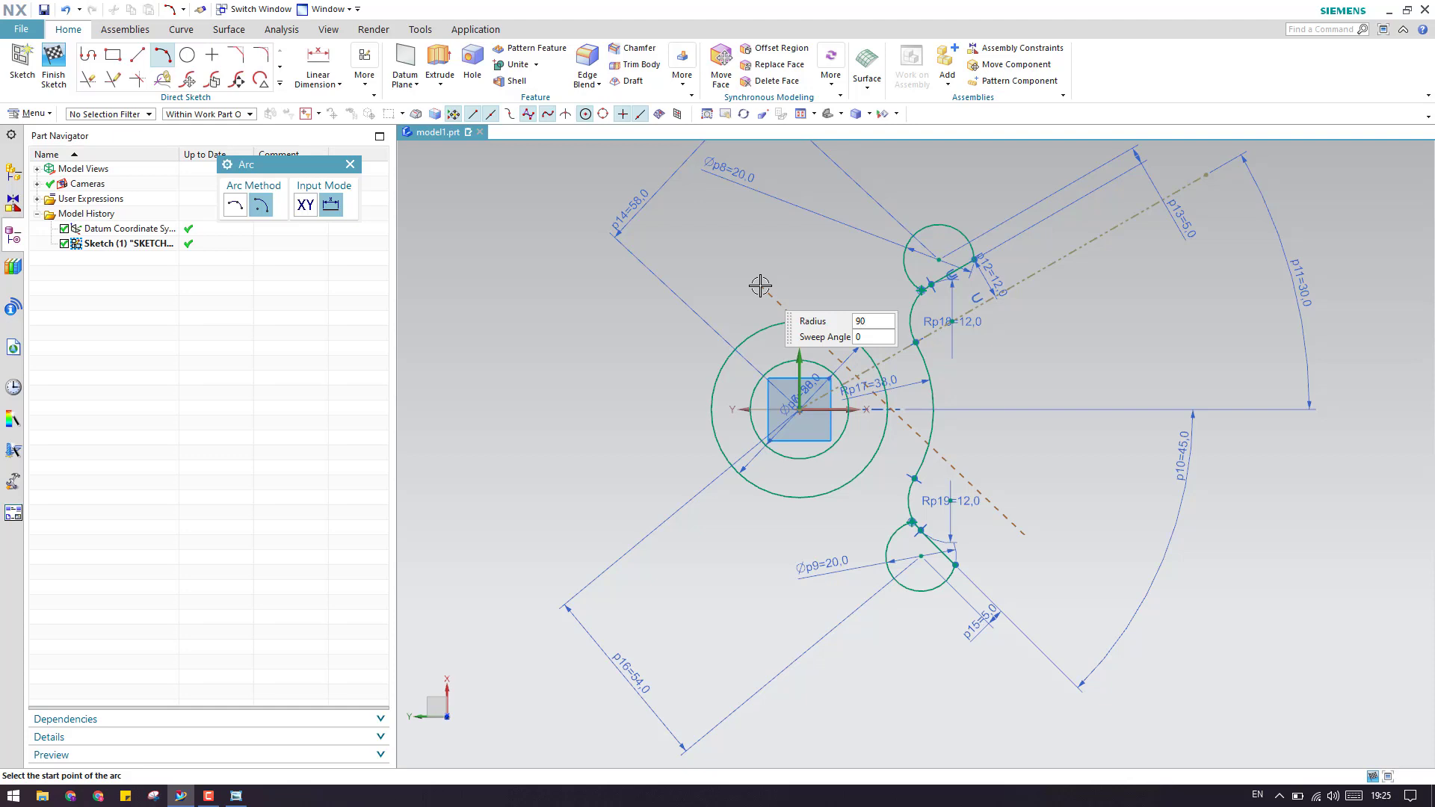
type("9")
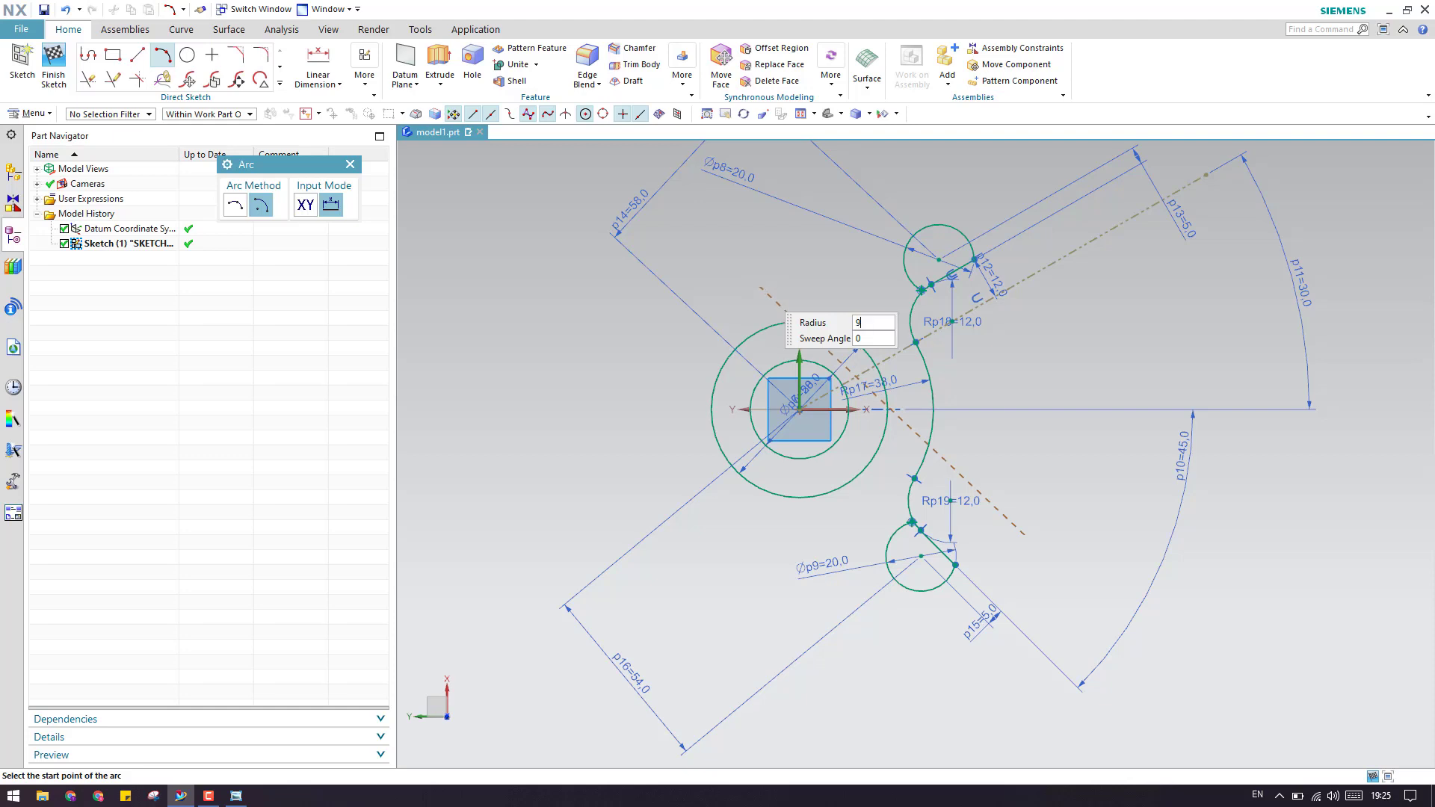
type("0")
key("Tab")
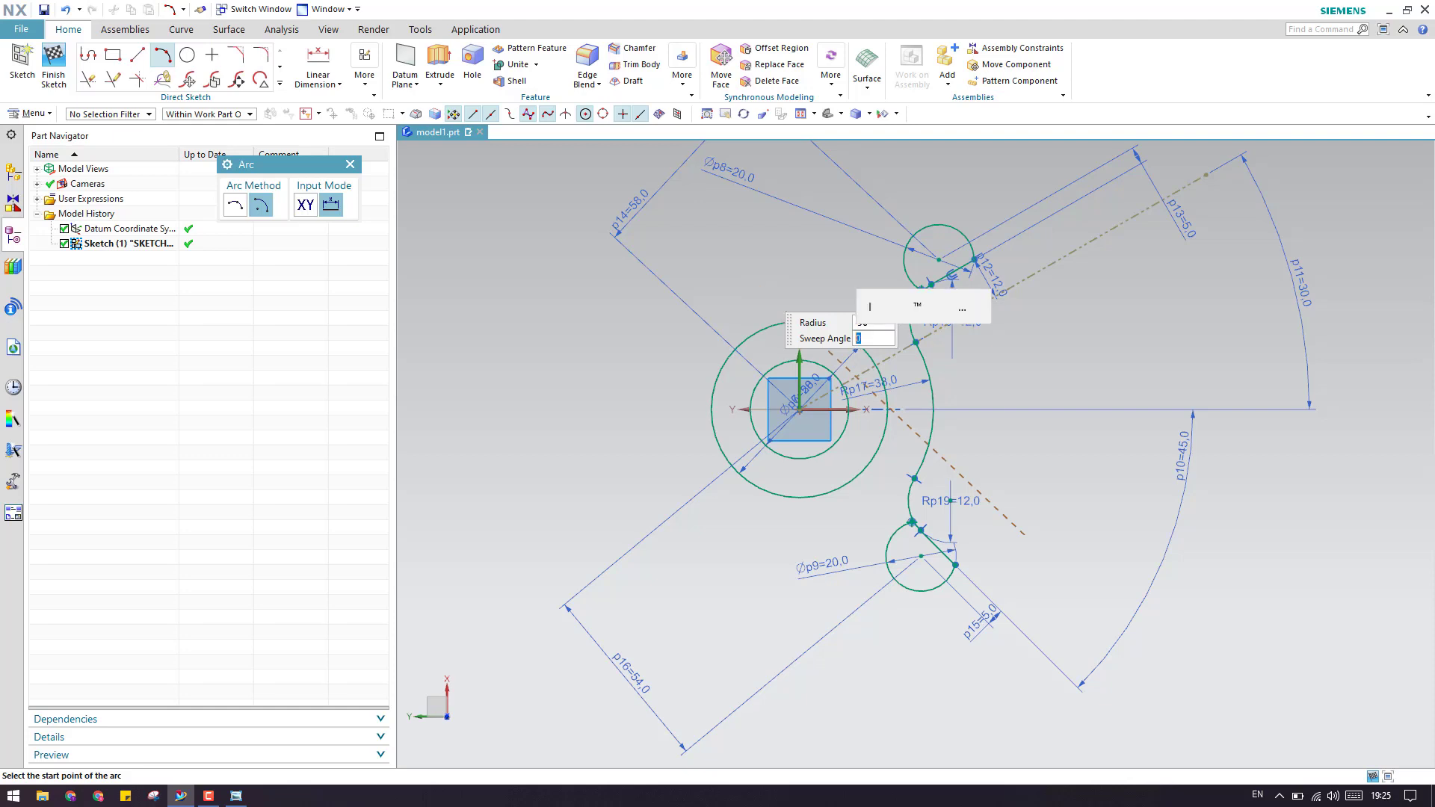
left_click(722, 235)
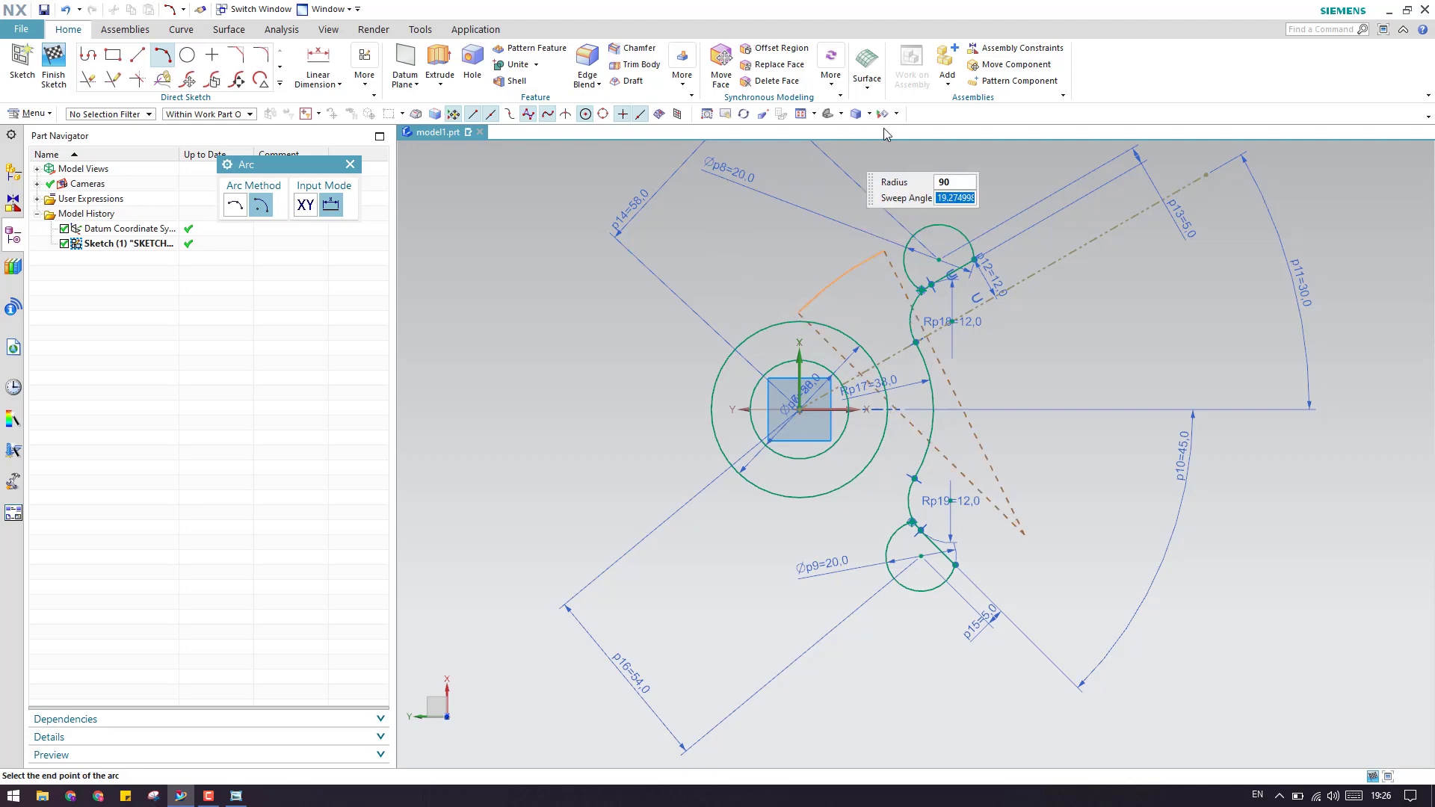
left_click(833, 222)
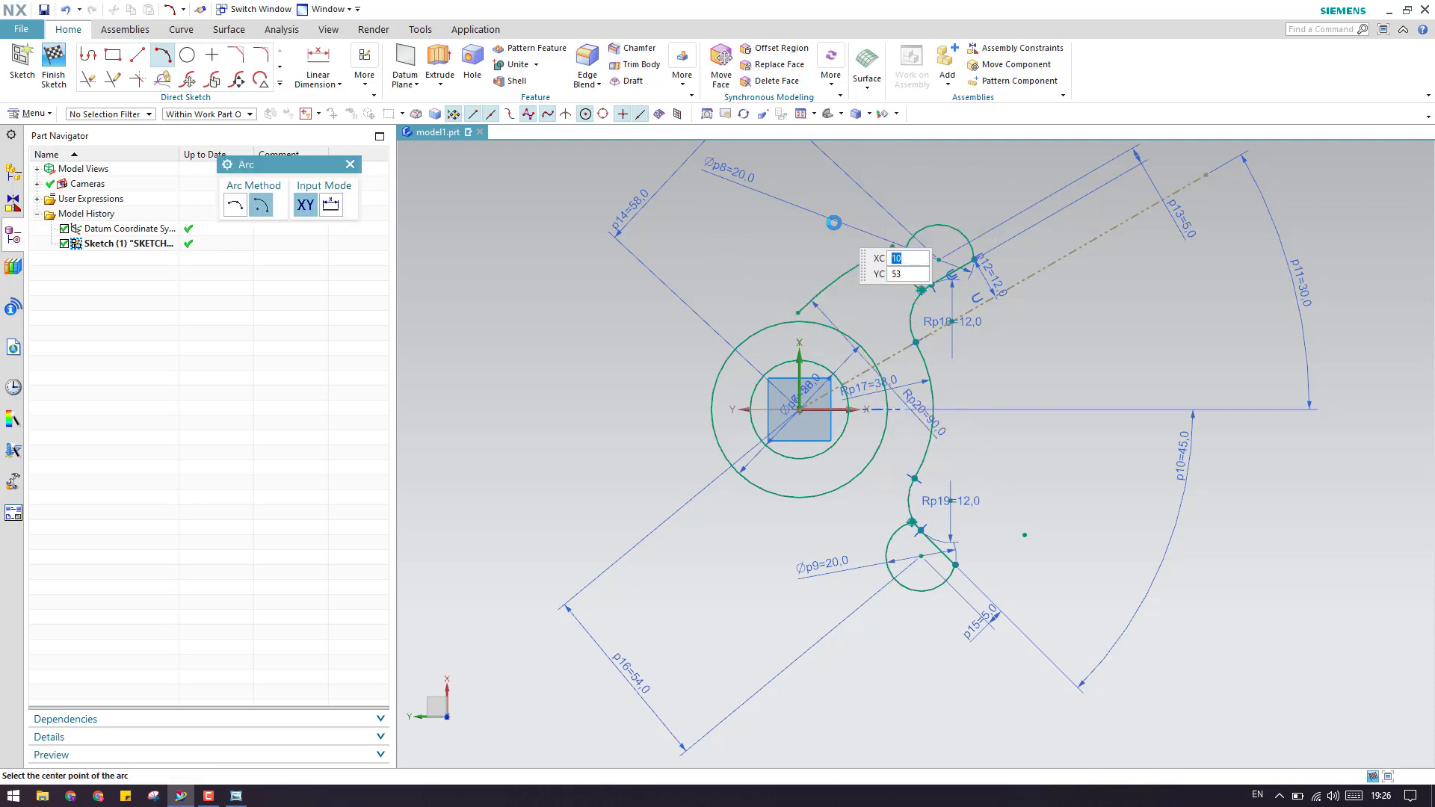
key("Escape")
Step: Constrain the upper 90 mm arc tangent to the outer hub circle and to the upper arm-end arc
left_click_drag(836, 272, 795, 266)
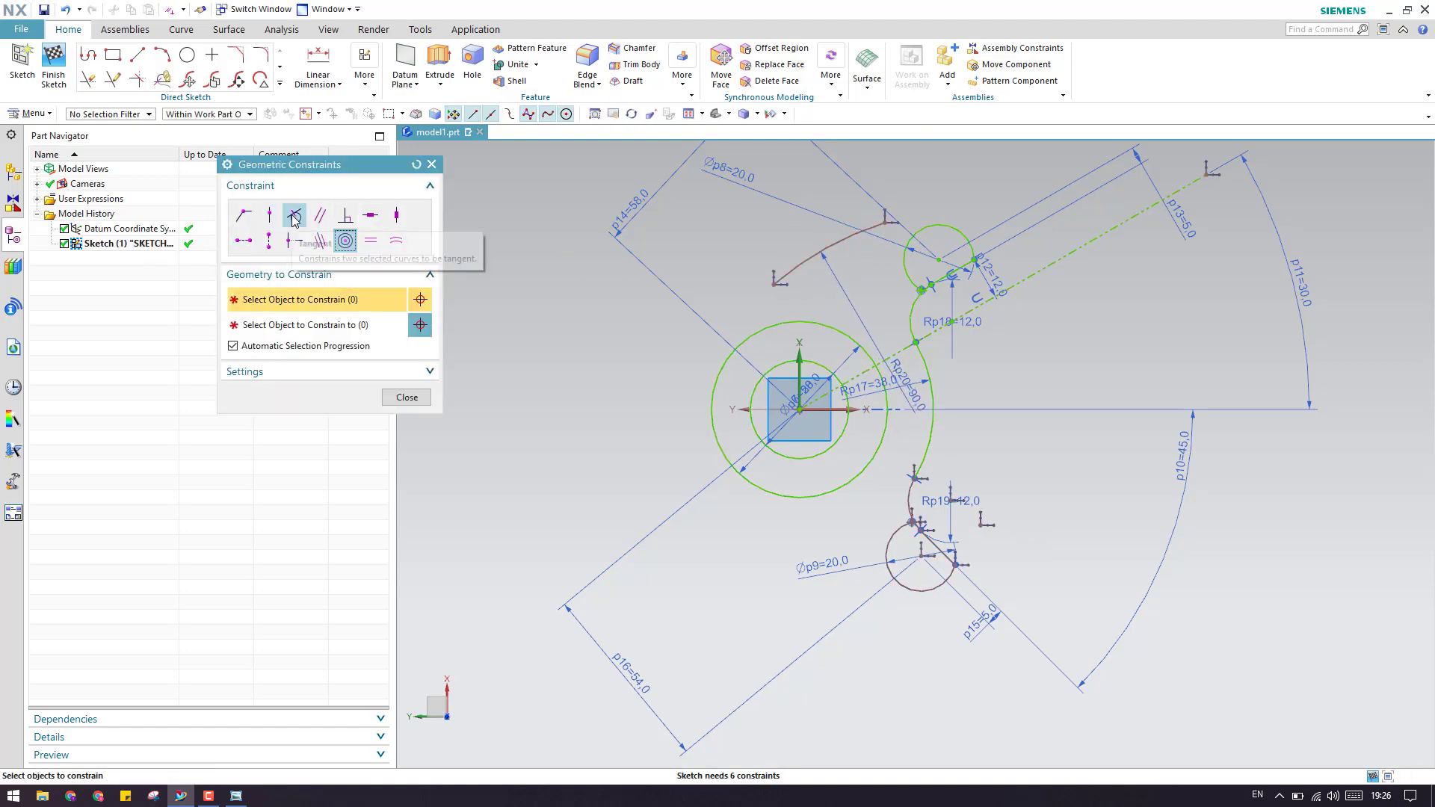
left_click(293, 217)
left_click(798, 267)
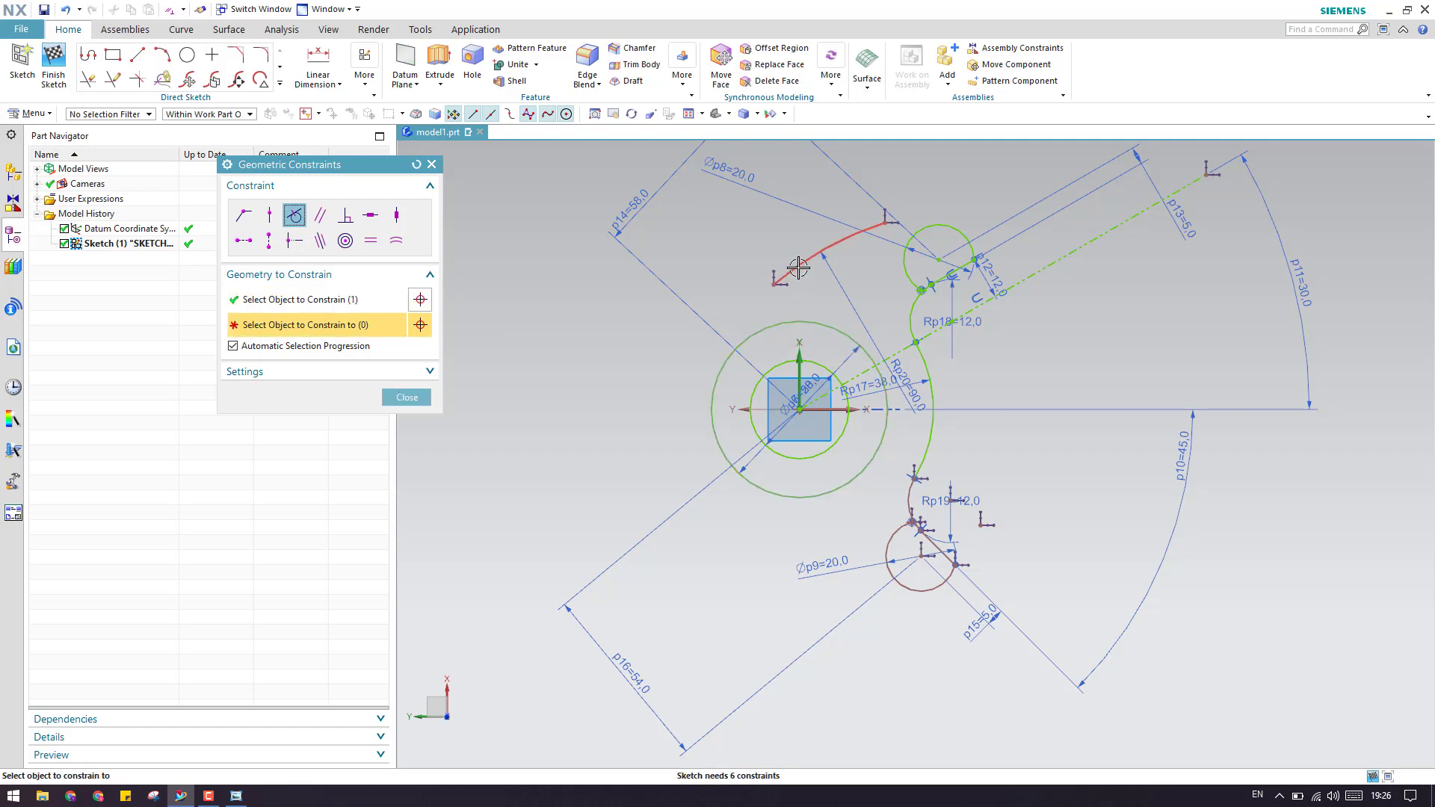
left_click(770, 327)
left_click(881, 240)
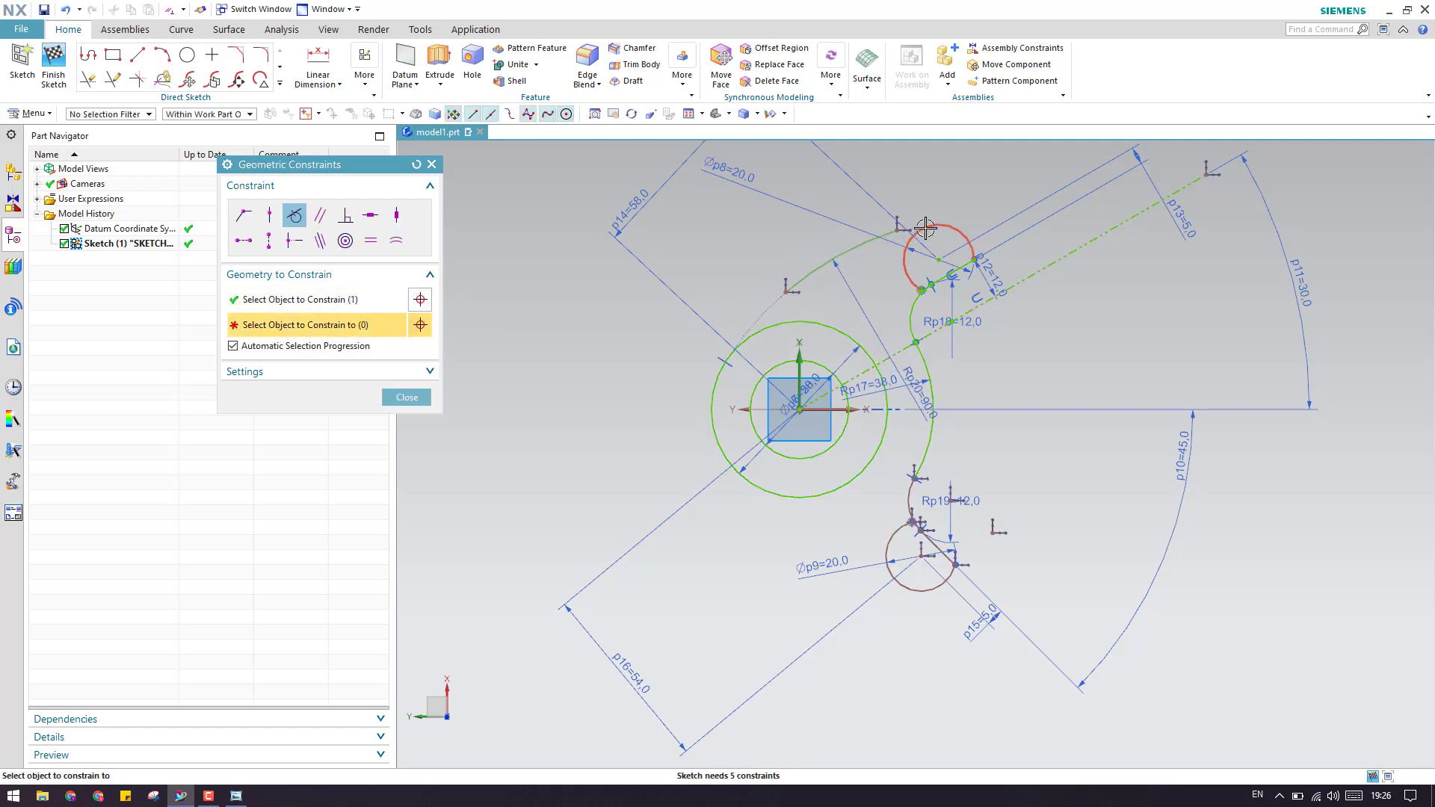
left_click(908, 244)
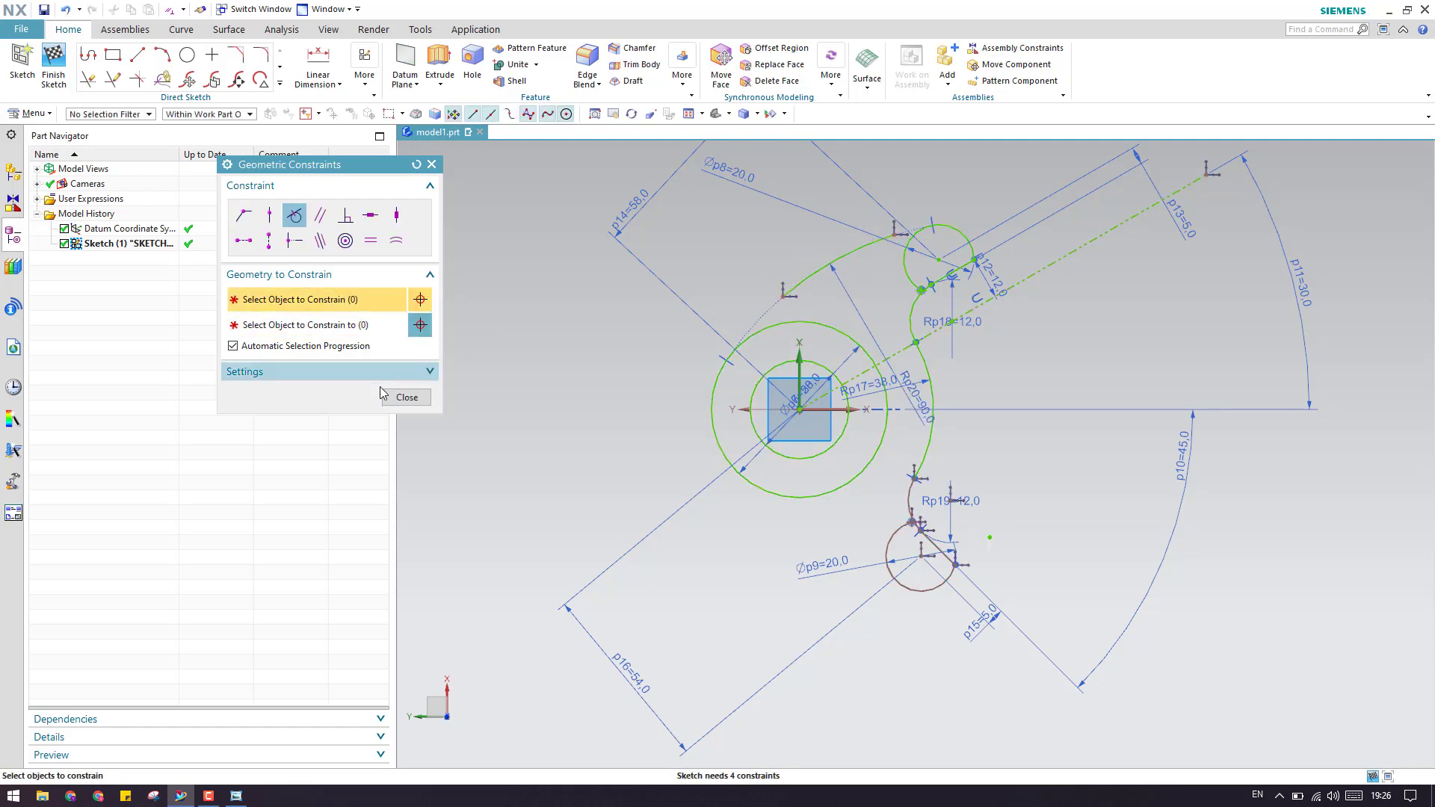
left_click(407, 397)
Step: Extend the upper 90 mm arc at both ends to its tangent points on the hub circle and the arm-end arc
scroll(769, 312, "up", 2)
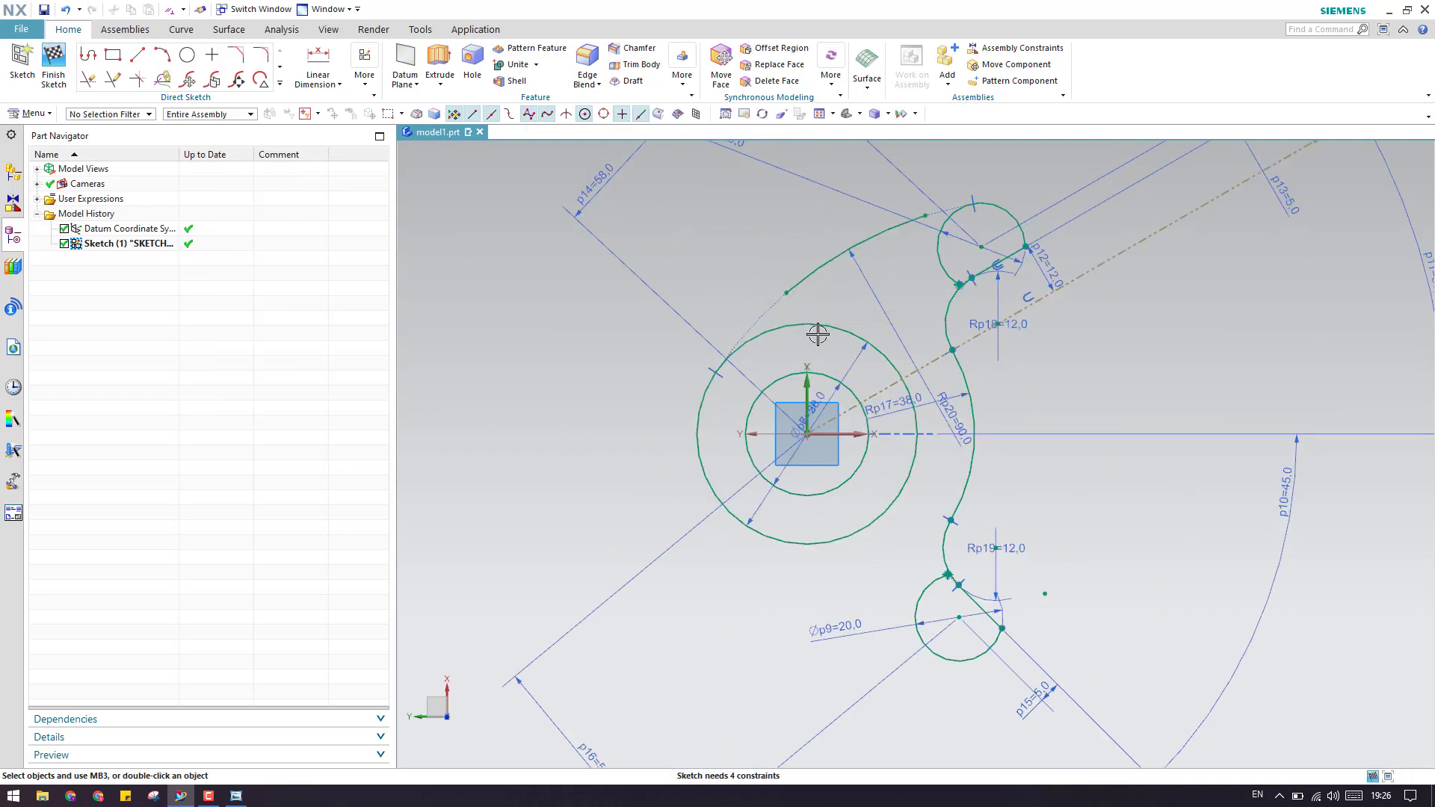
key("e")
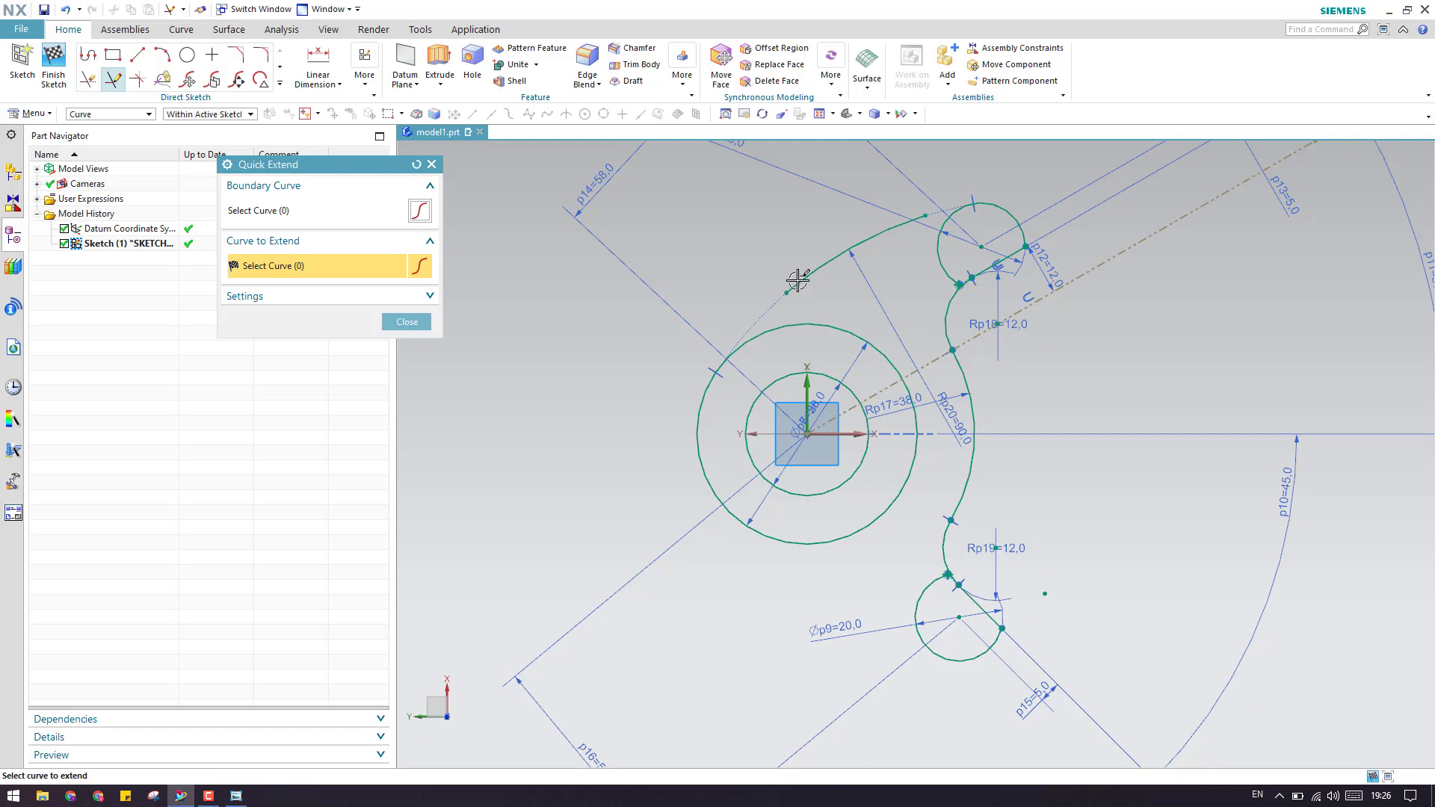
left_click(798, 280)
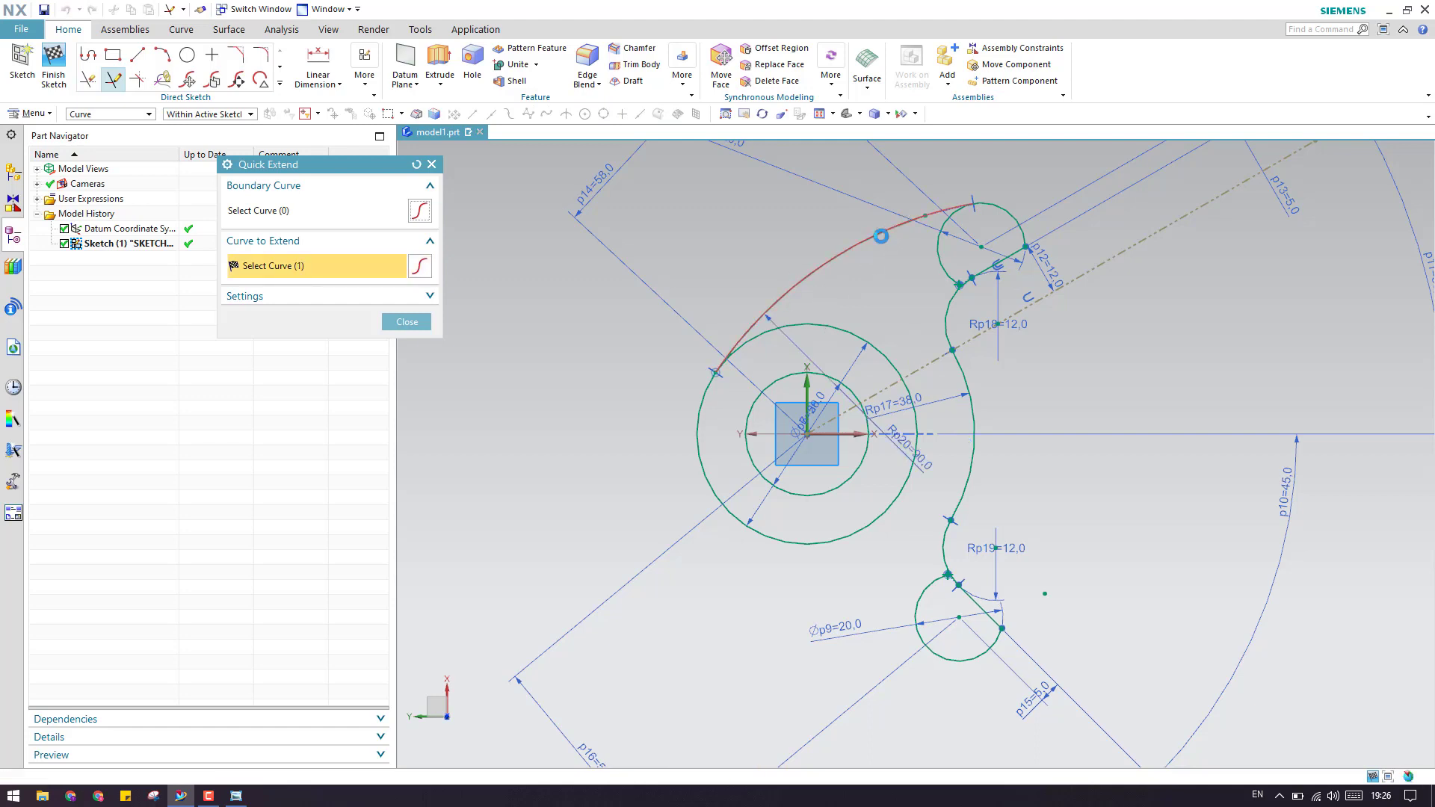
left_click(407, 322)
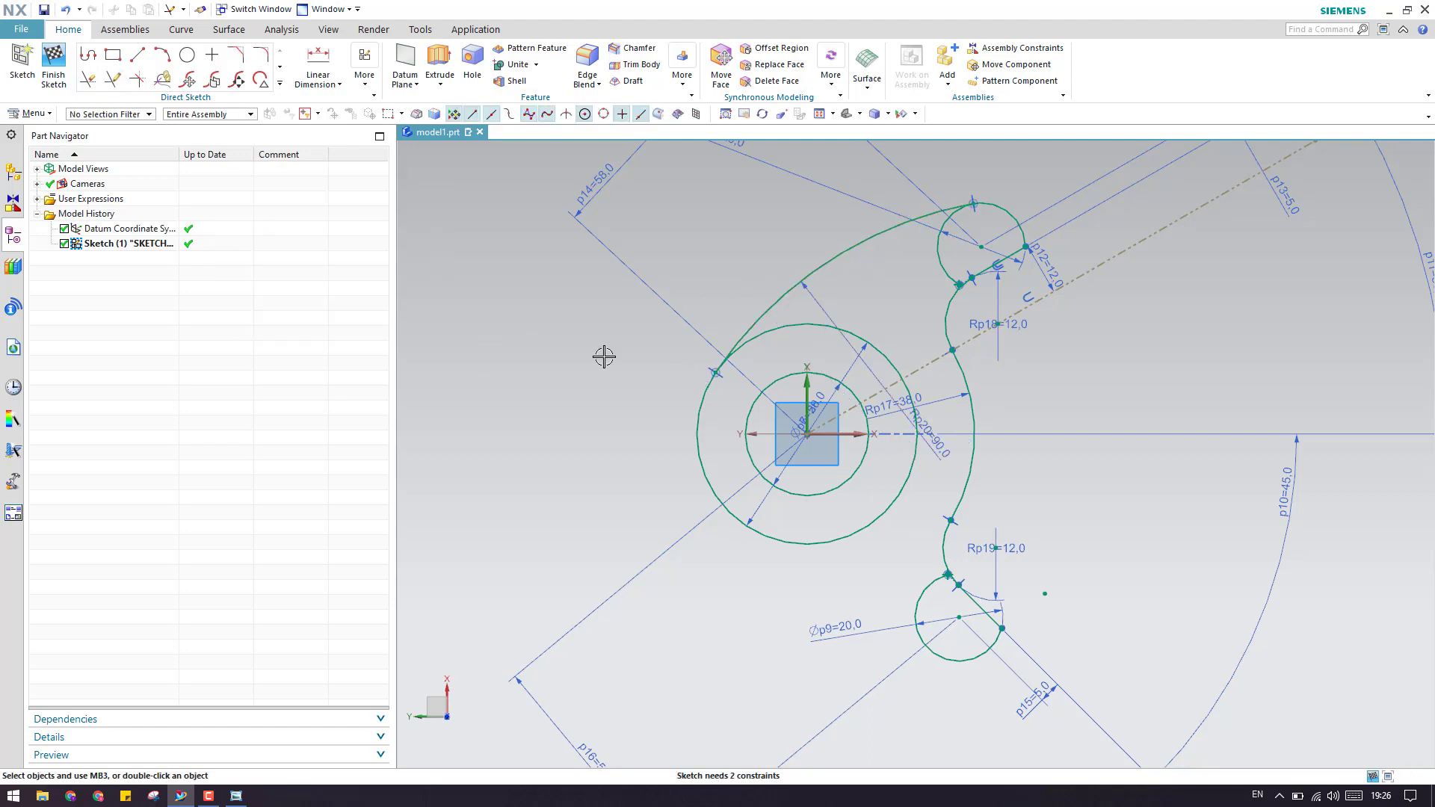
Step: Draw a second 90 mm radius centre-point arc below the hub, sweeping towards the lower arm end
key("a")
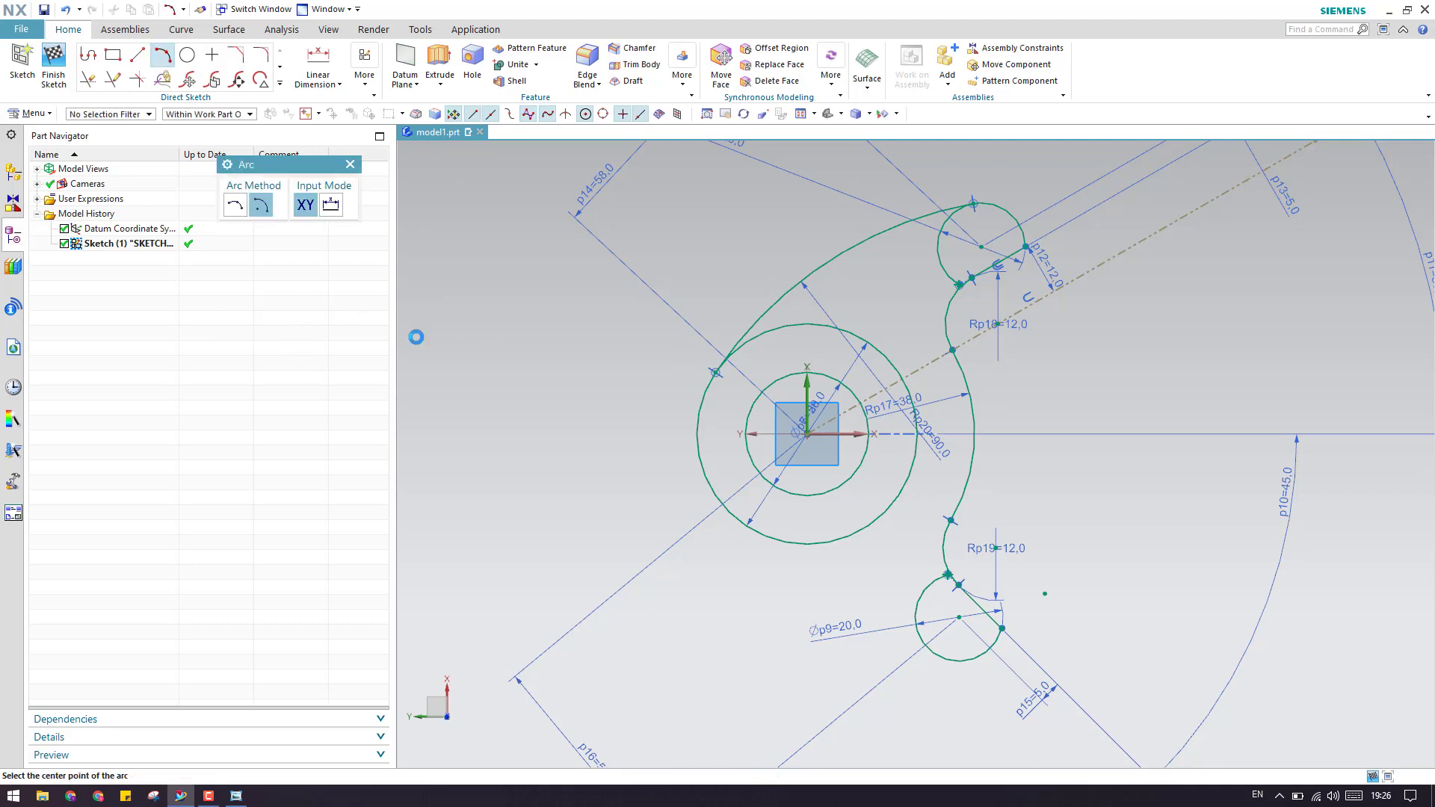
scroll(918, 328, "down", 2)
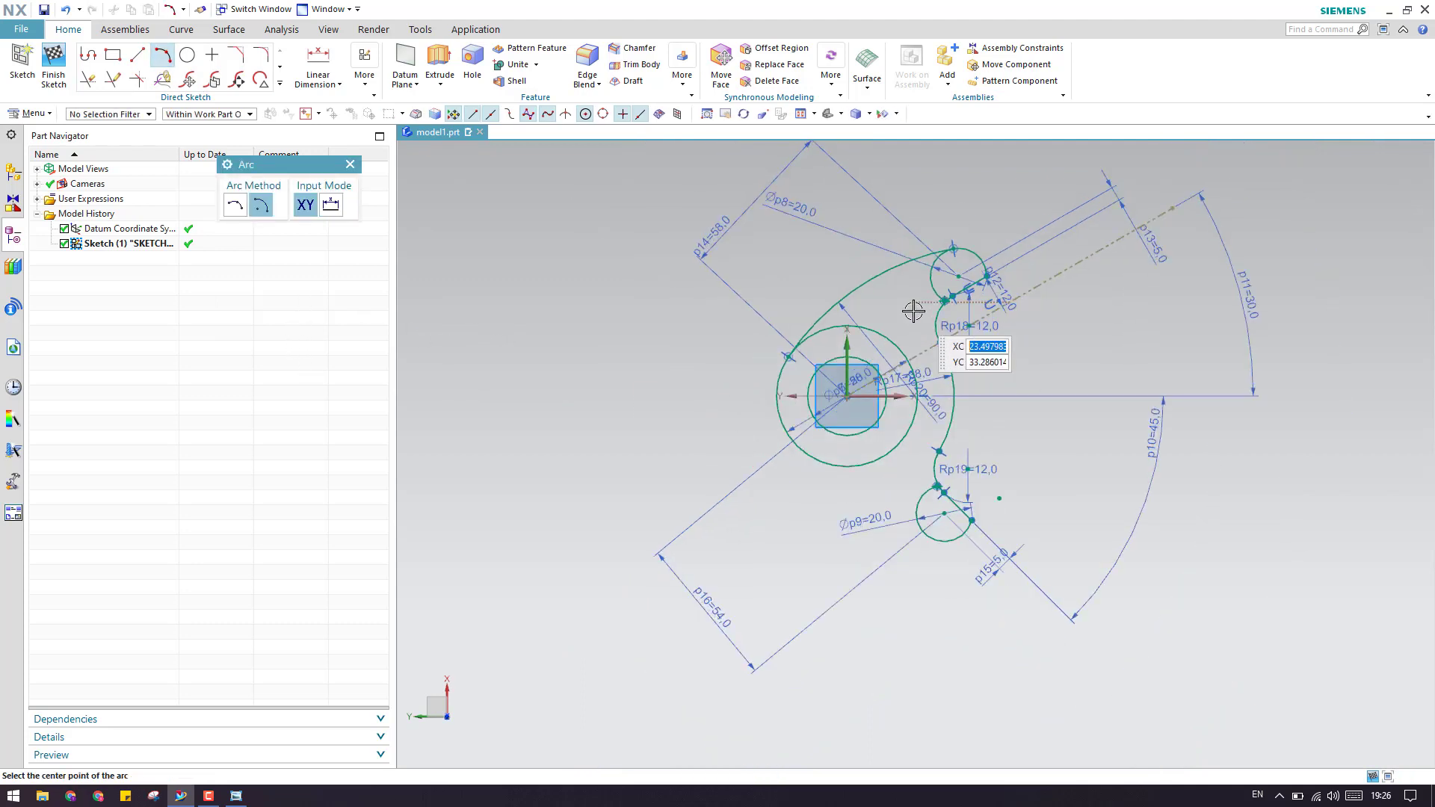
left_click(913, 307)
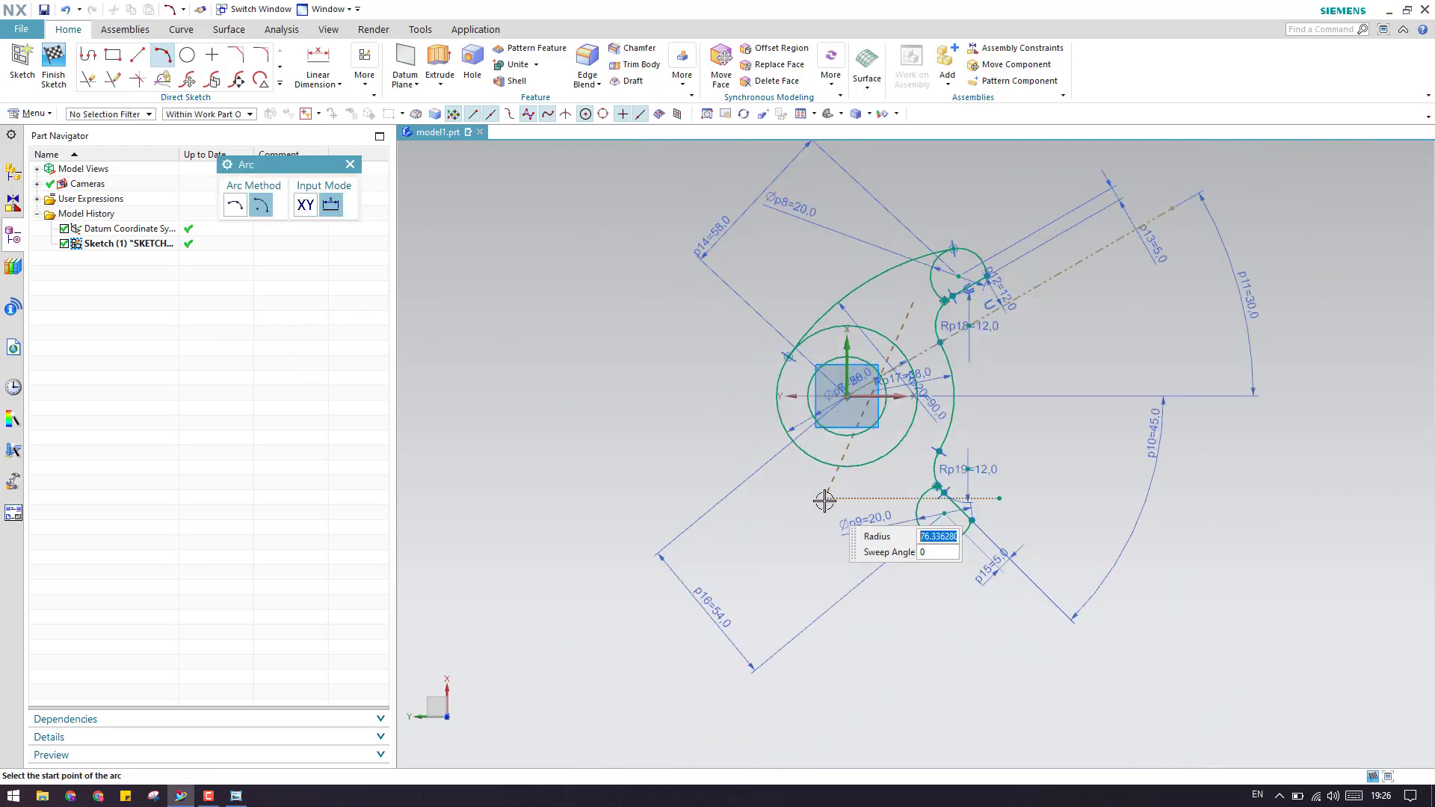
type("90")
key("Tab")
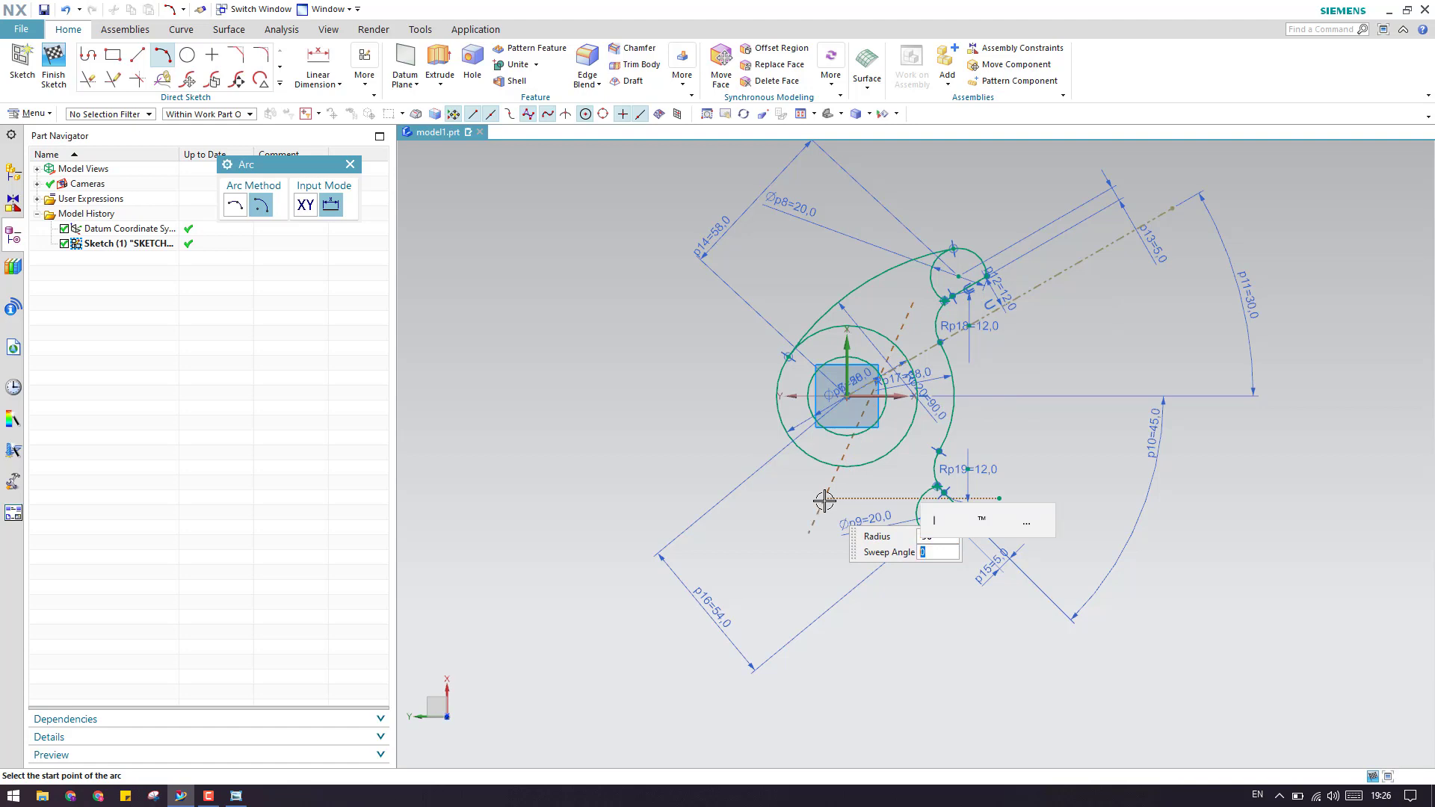
left_click(767, 499)
left_click(873, 648)
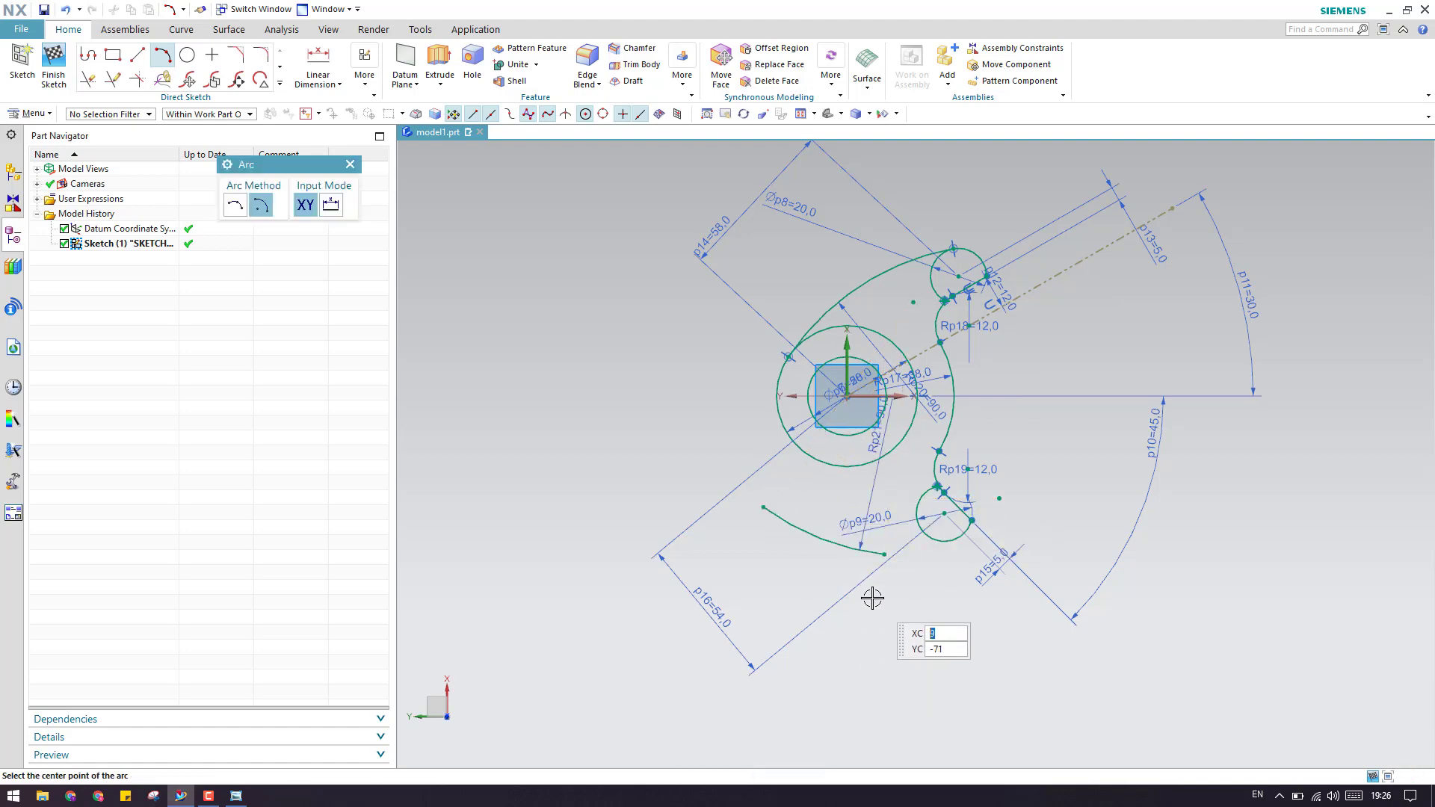
scroll(872, 598, "up", 1)
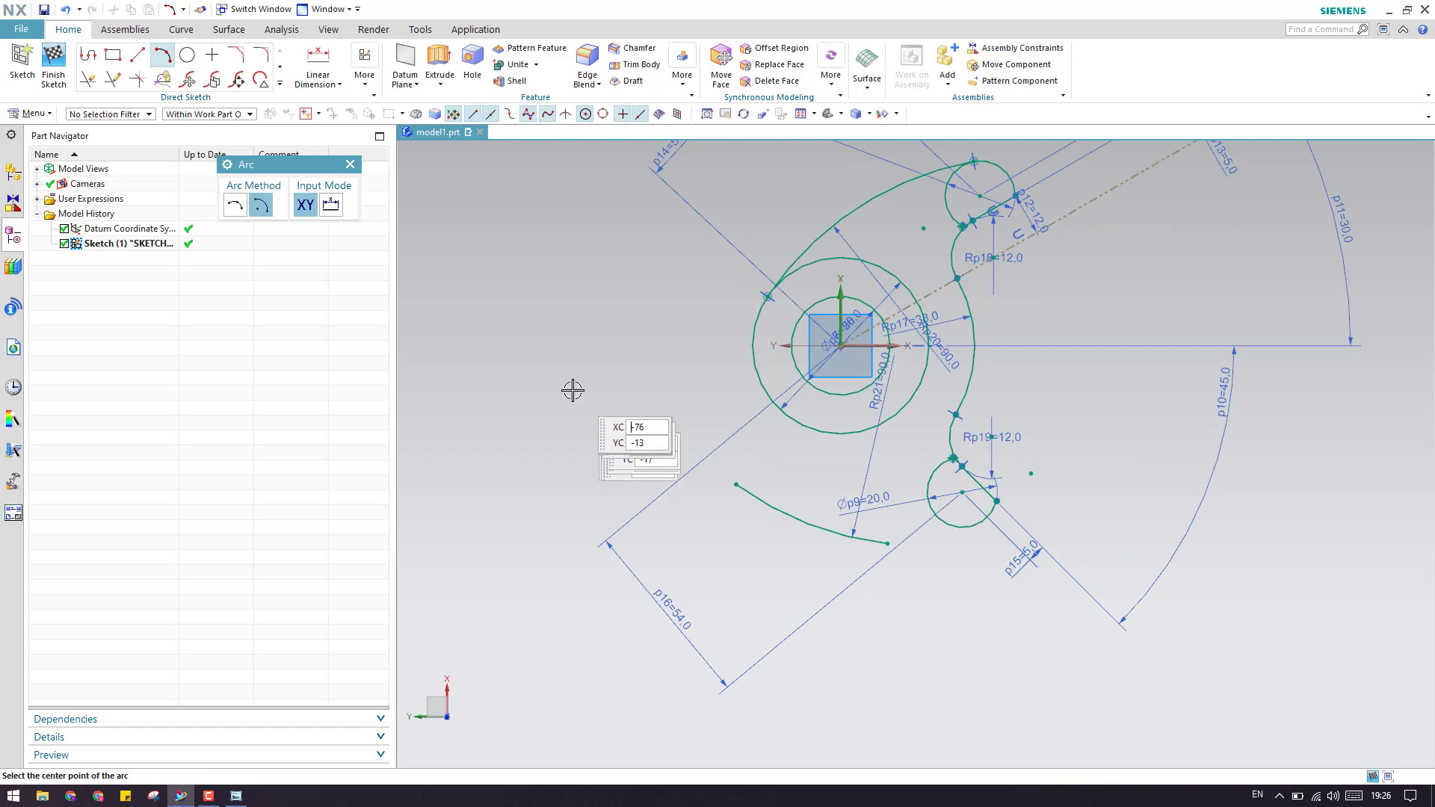
key("Escape")
Step: Constrain the lower 90 mm arc tangent to the outer hub circle
key("c")
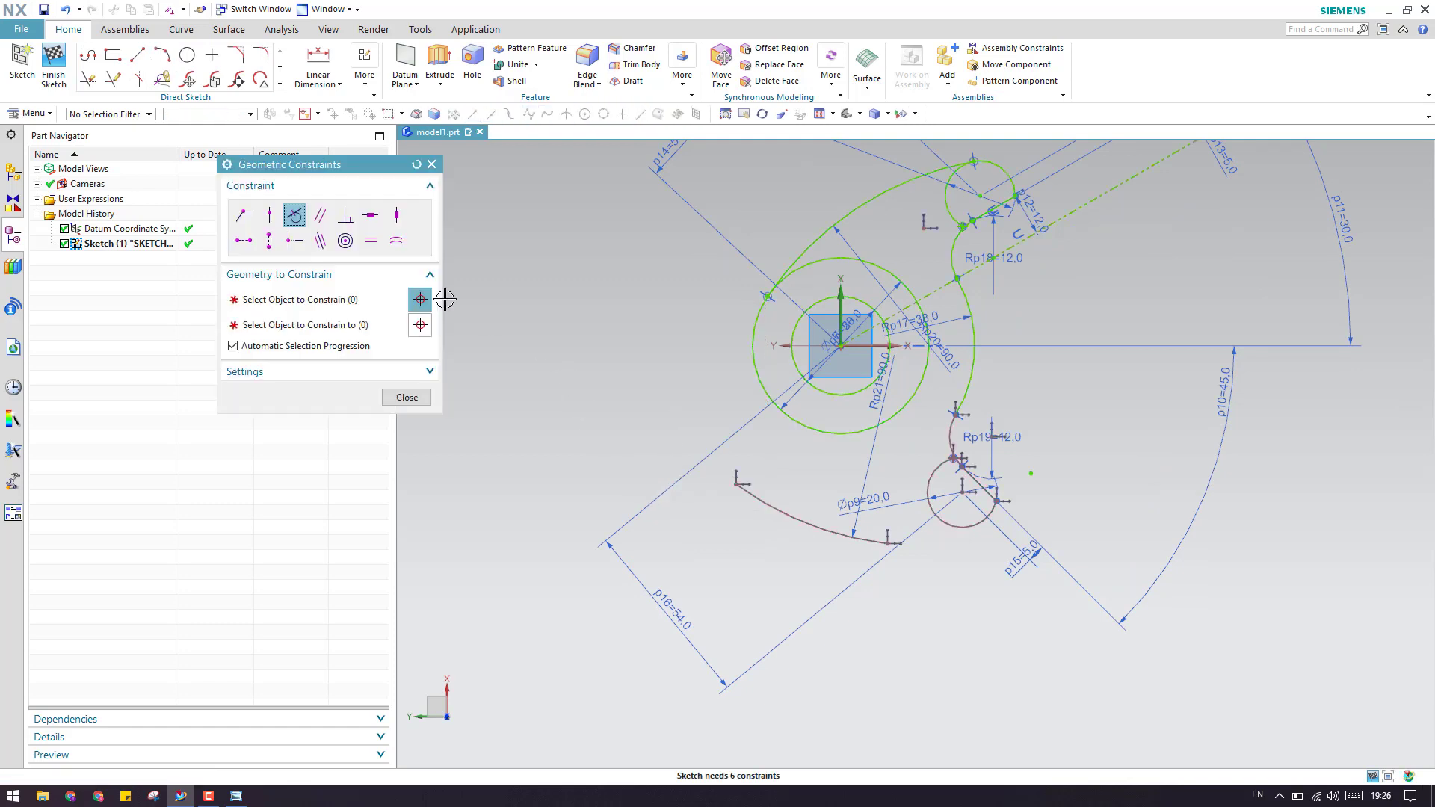
left_click(303, 222)
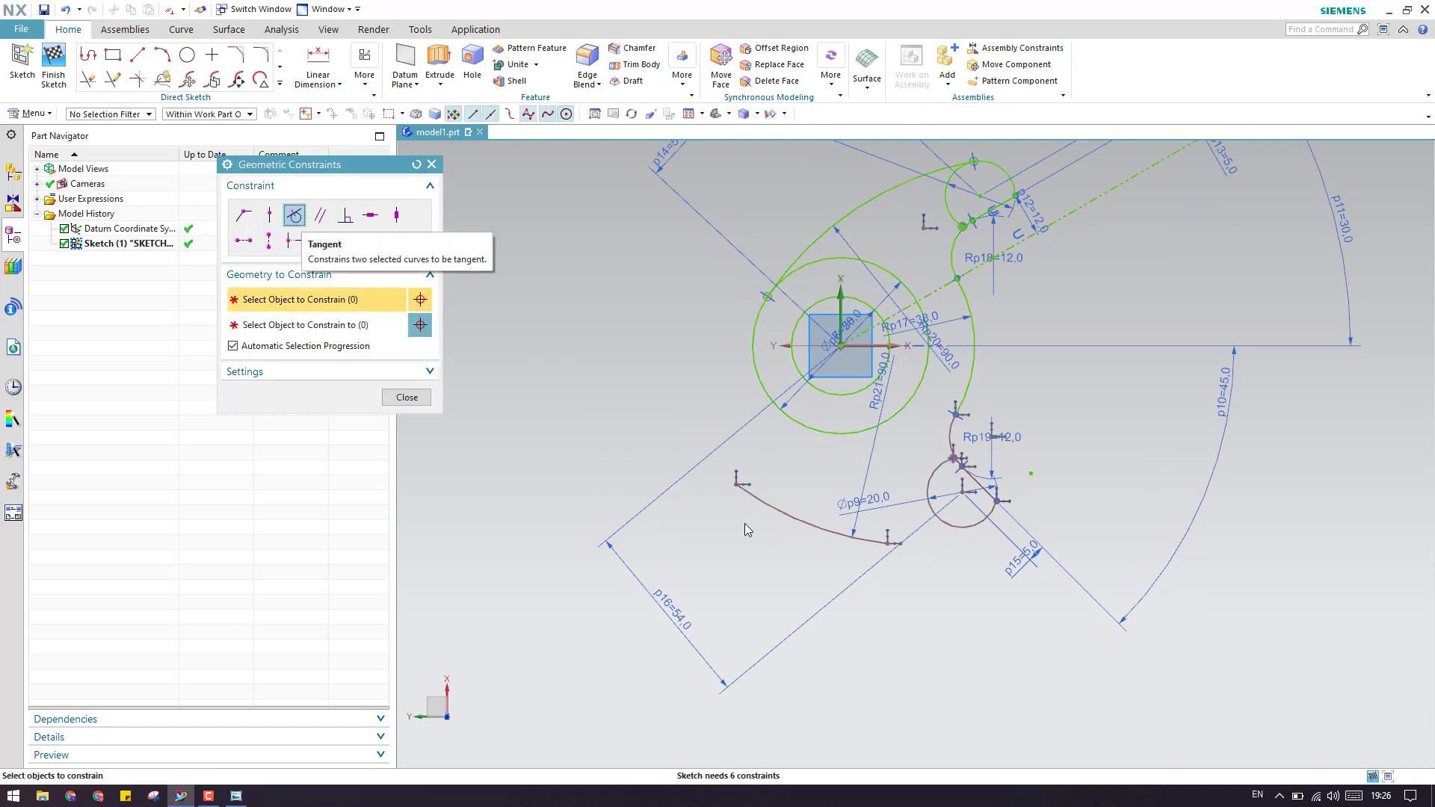
left_click(788, 420)
left_click(864, 540)
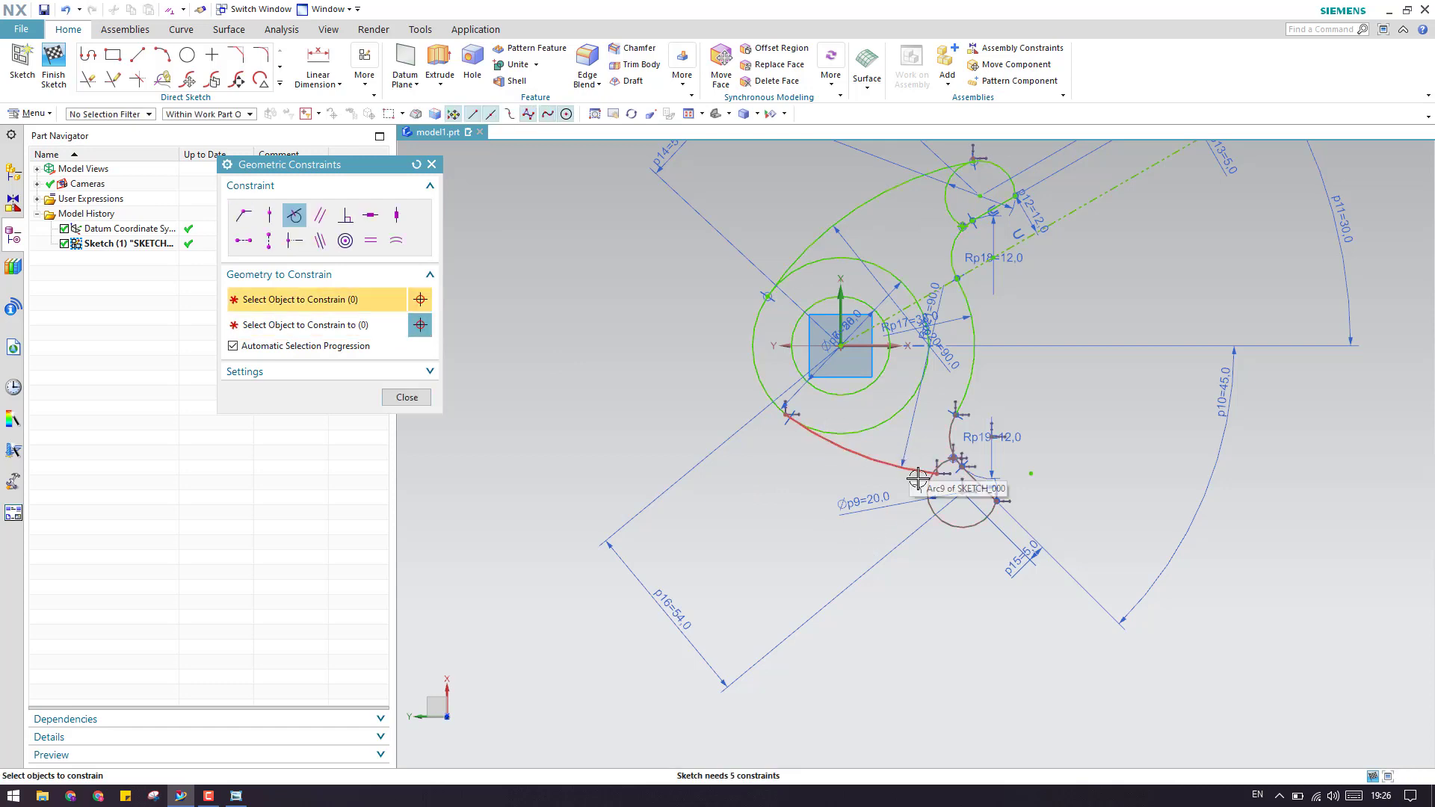
Step: Pull the lower 90 mm arc's free end clear of the arm end and constrain the arc tangent to the lower arm-end arc
left_click(408, 397)
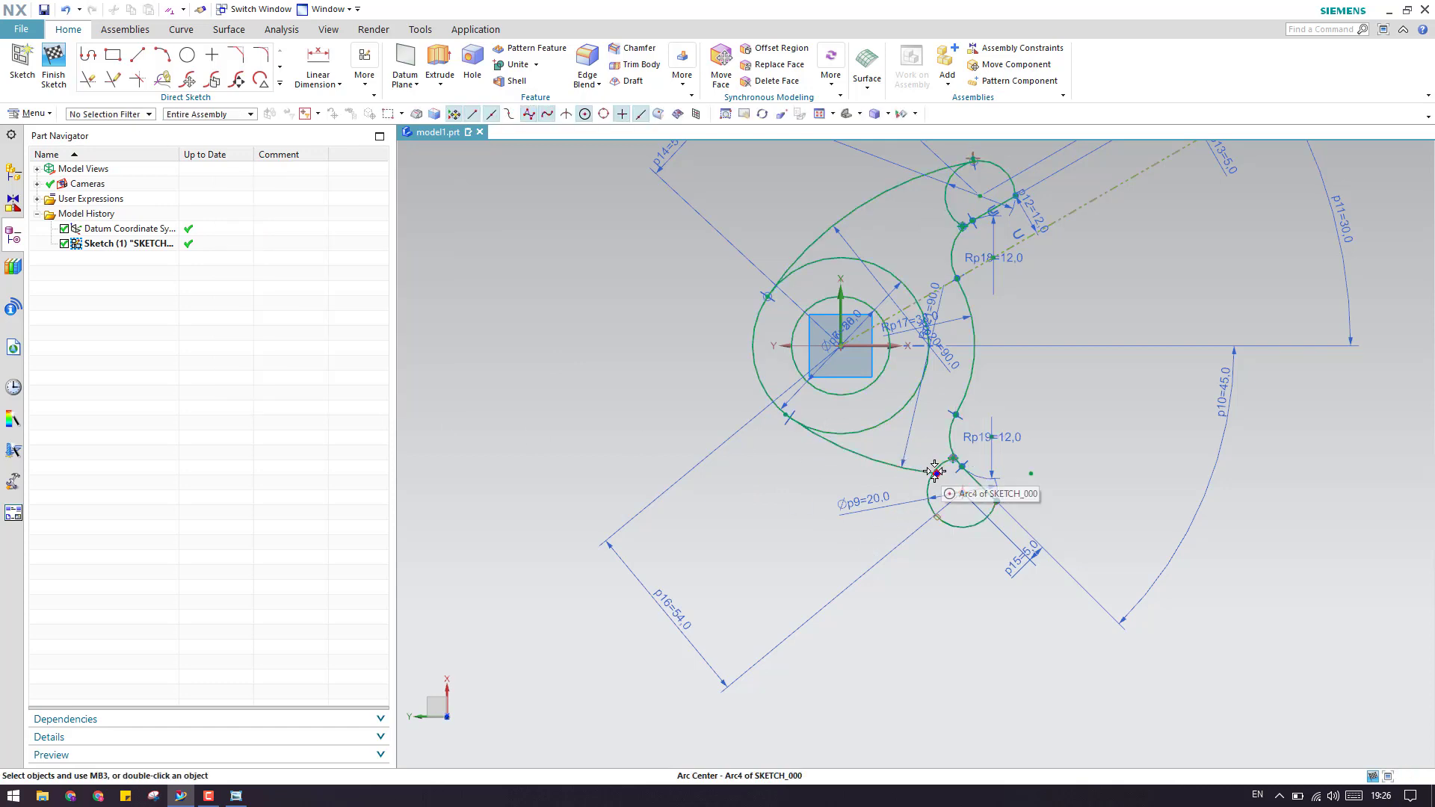
left_click_drag(897, 529, 897, 531)
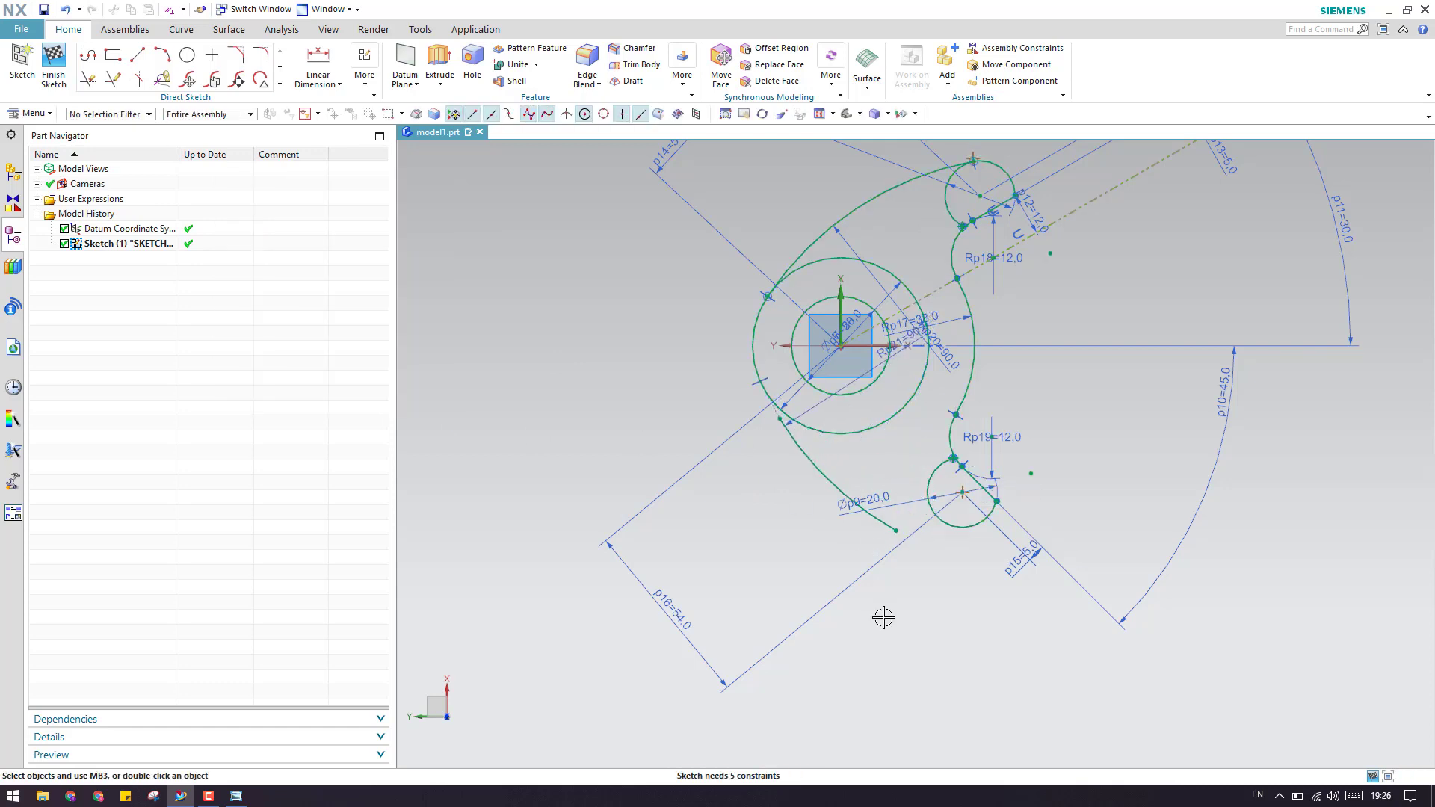
key("c")
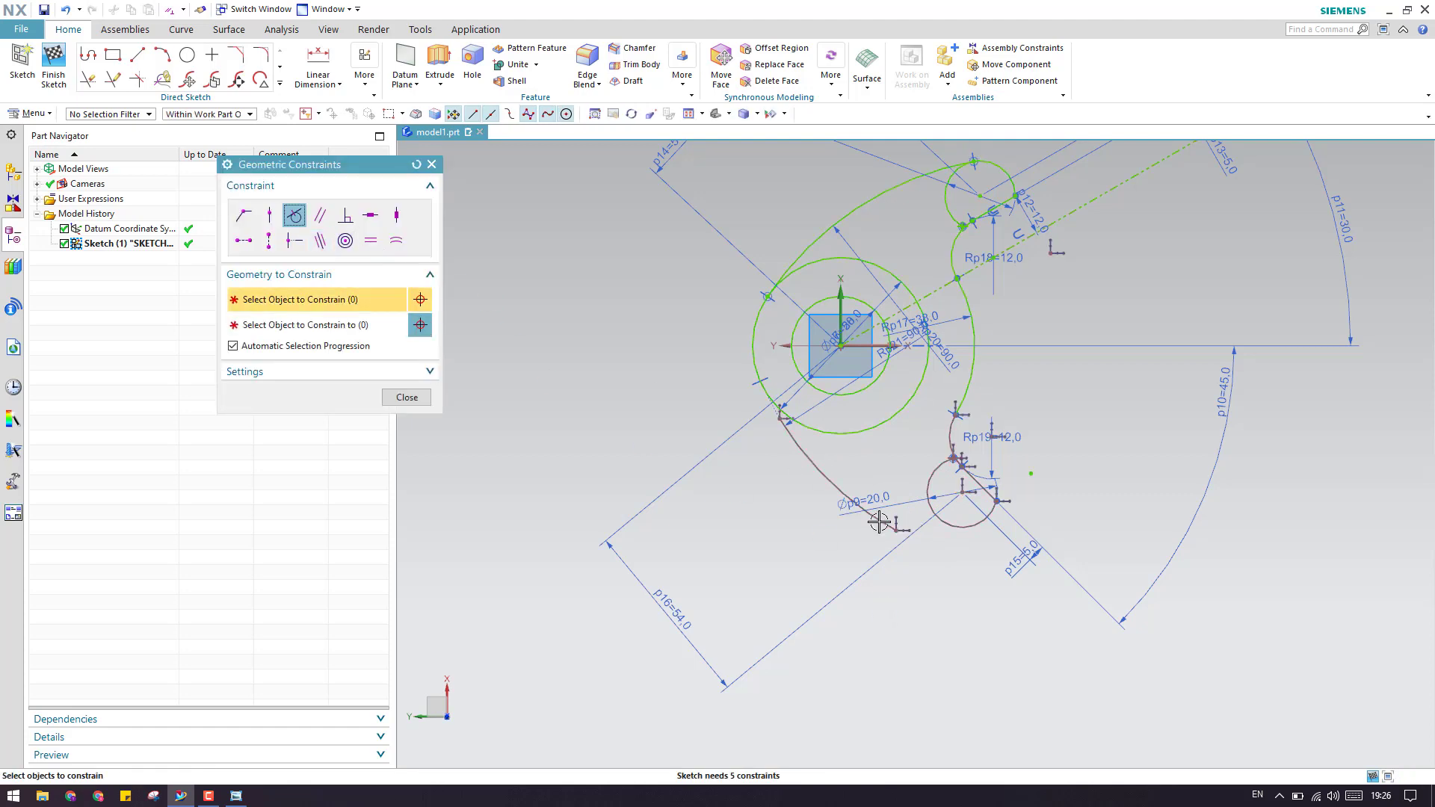
left_click(863, 514)
left_click(948, 515)
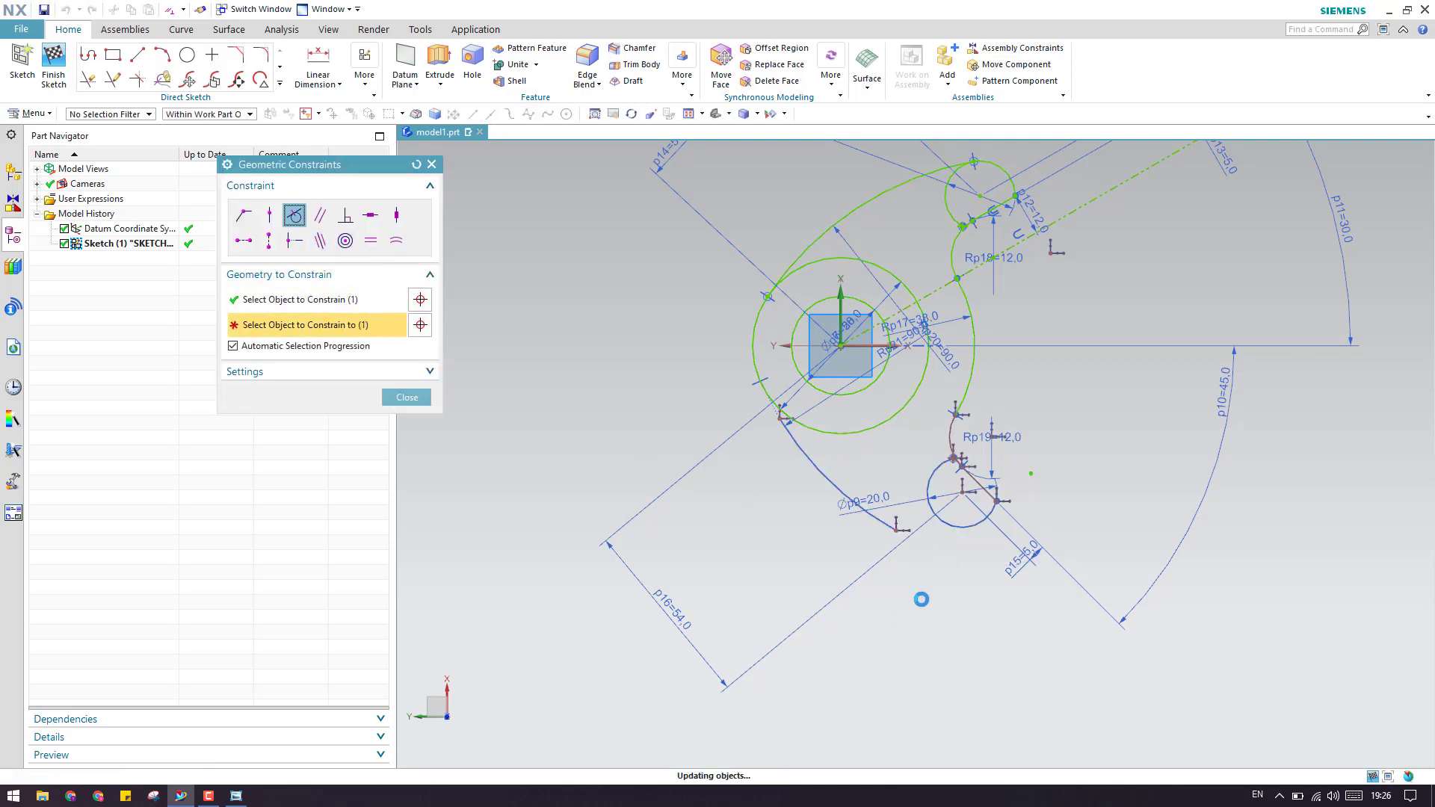
middle_click(922, 599)
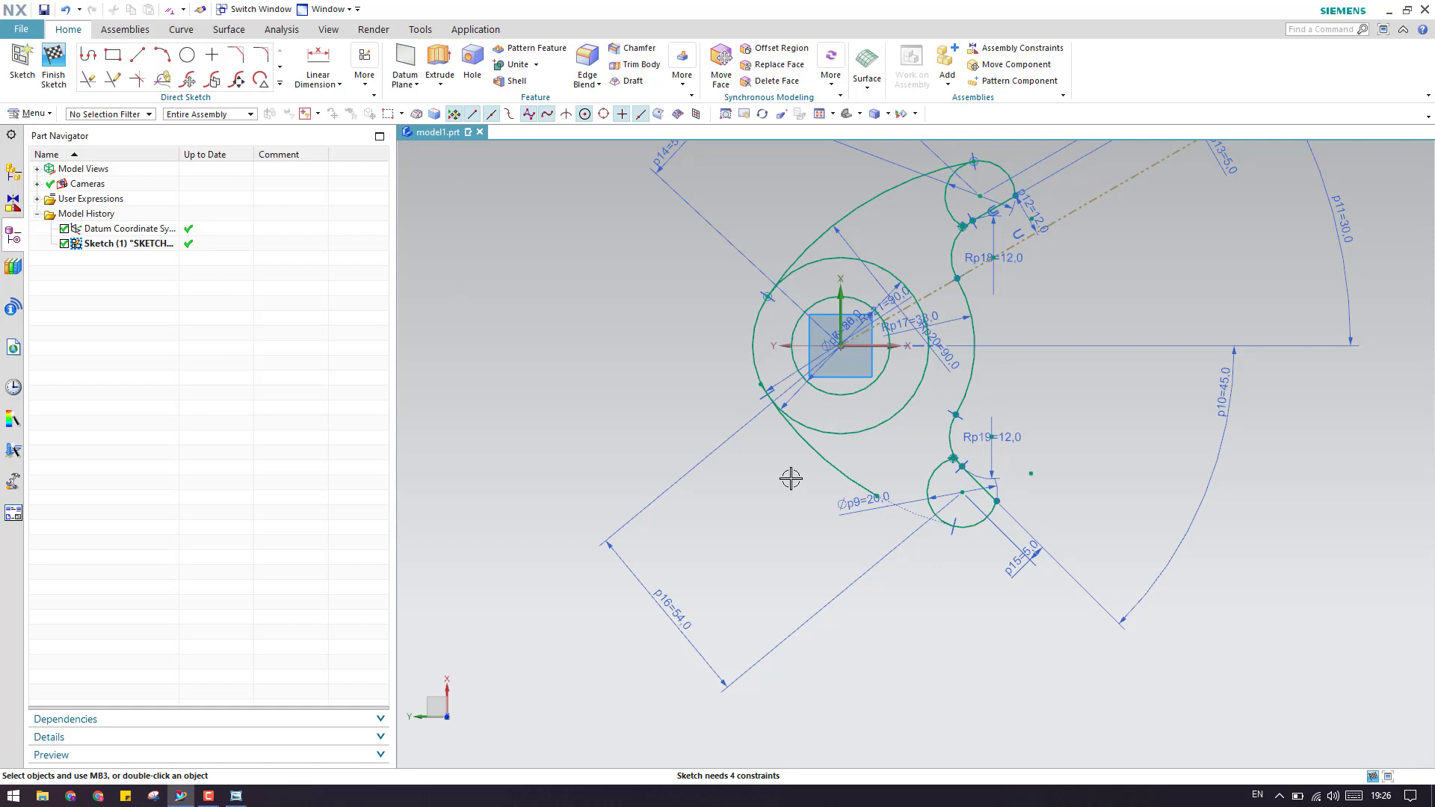
Step: Extend the lower 90 mm arc to its tangent point on the lower arm-end arc and trim its overshoot past the hub circle
key("e")
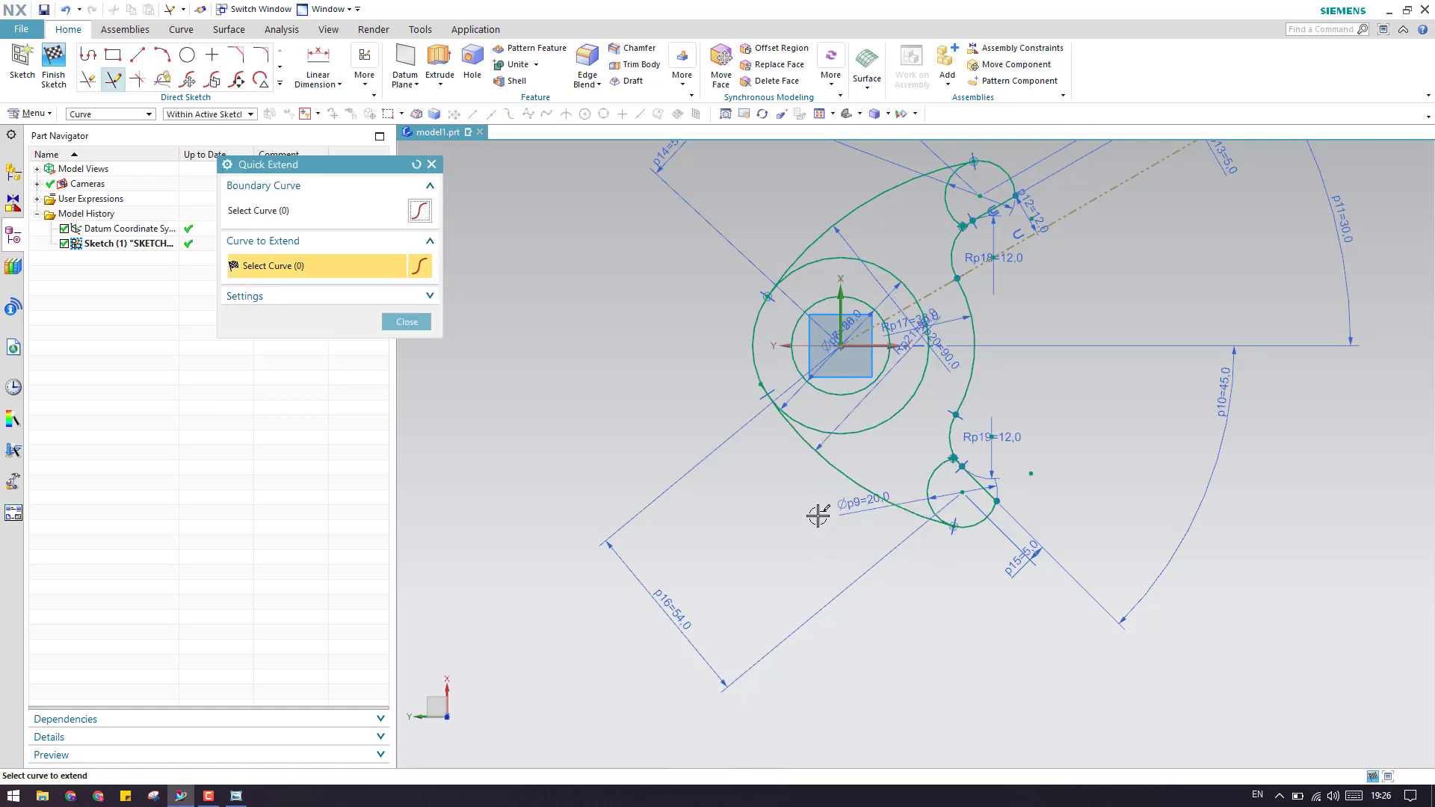
scroll(782, 442, "up", 3)
scroll(743, 326, "up", 5)
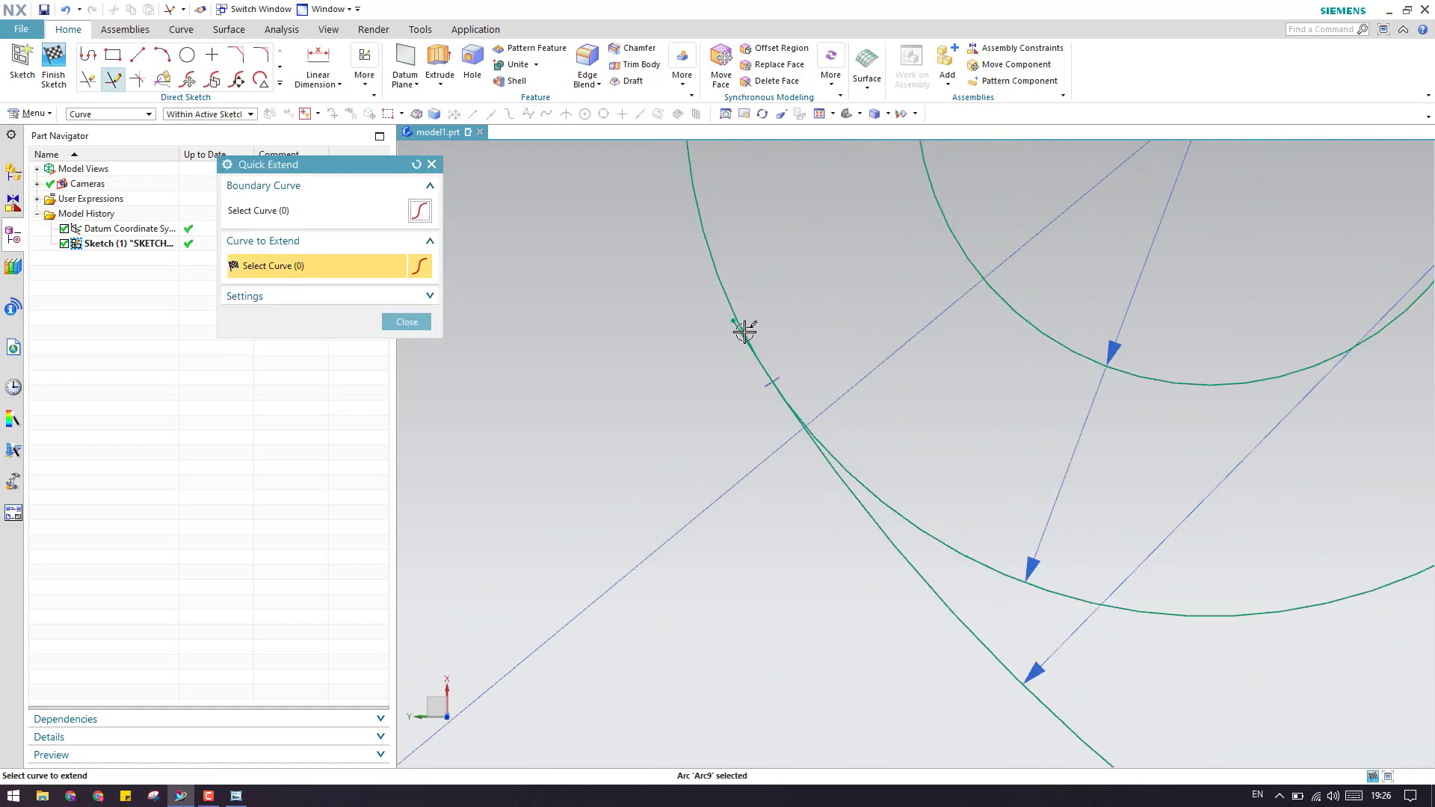
left_click(410, 323)
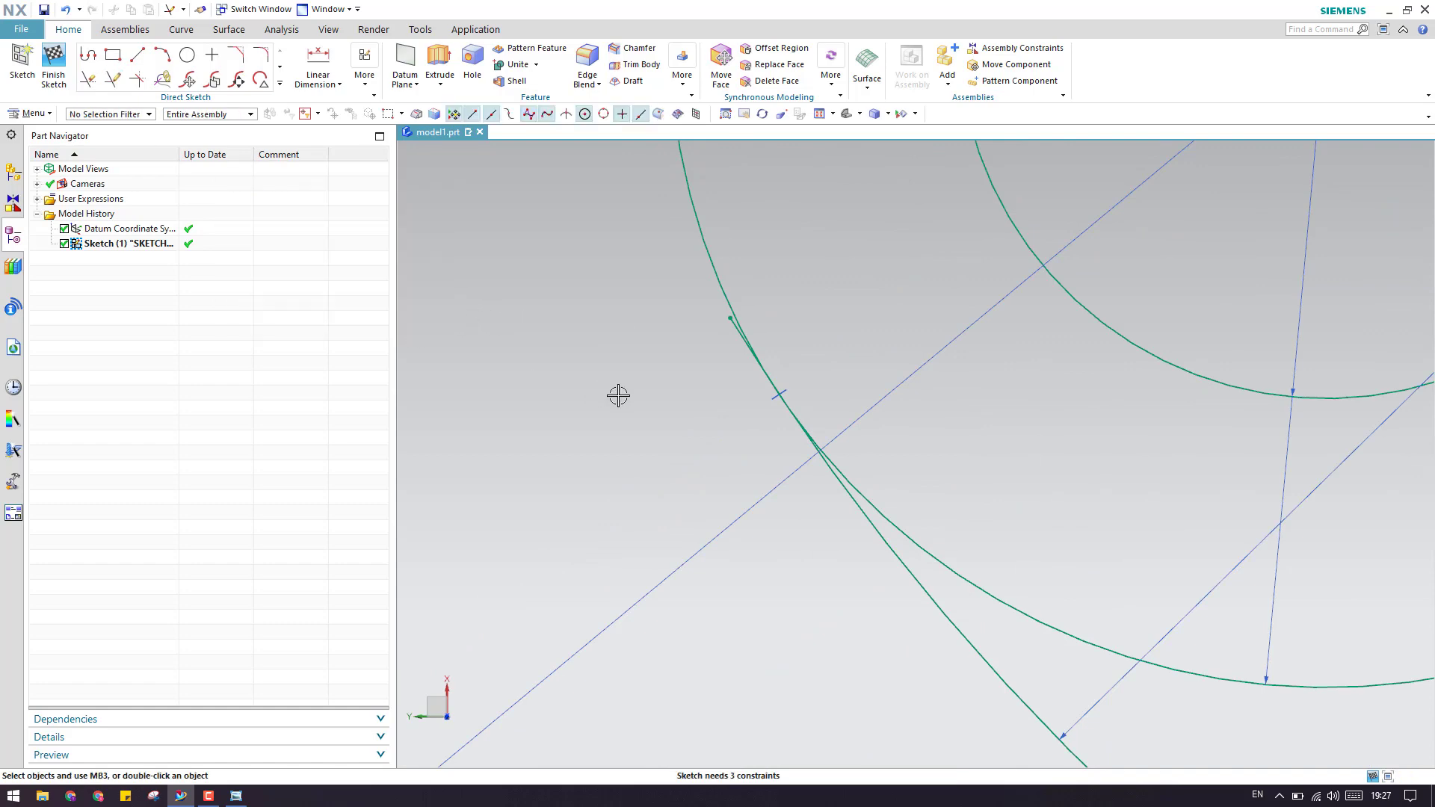
key("t")
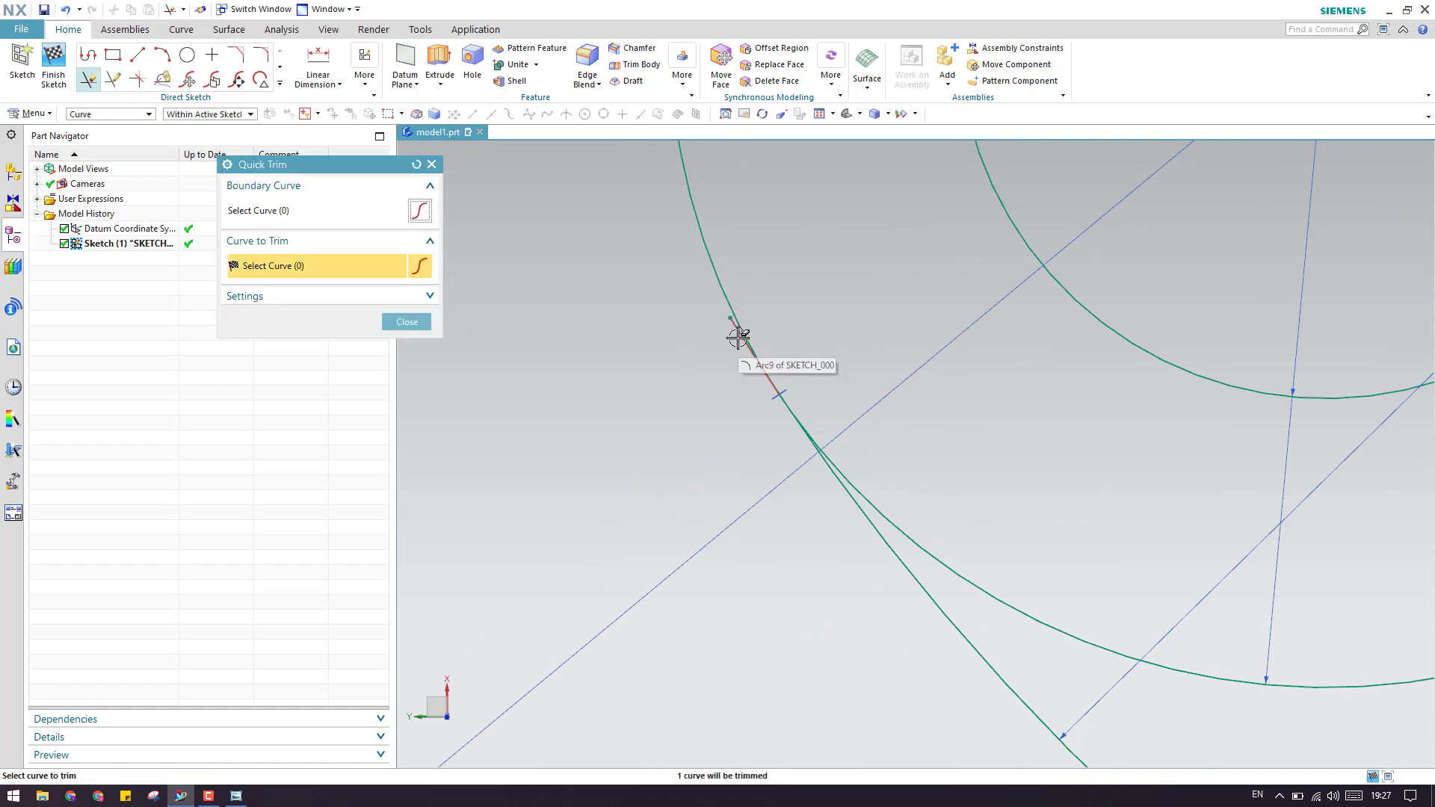
scroll(666, 449, "down", 6)
key("Escape")
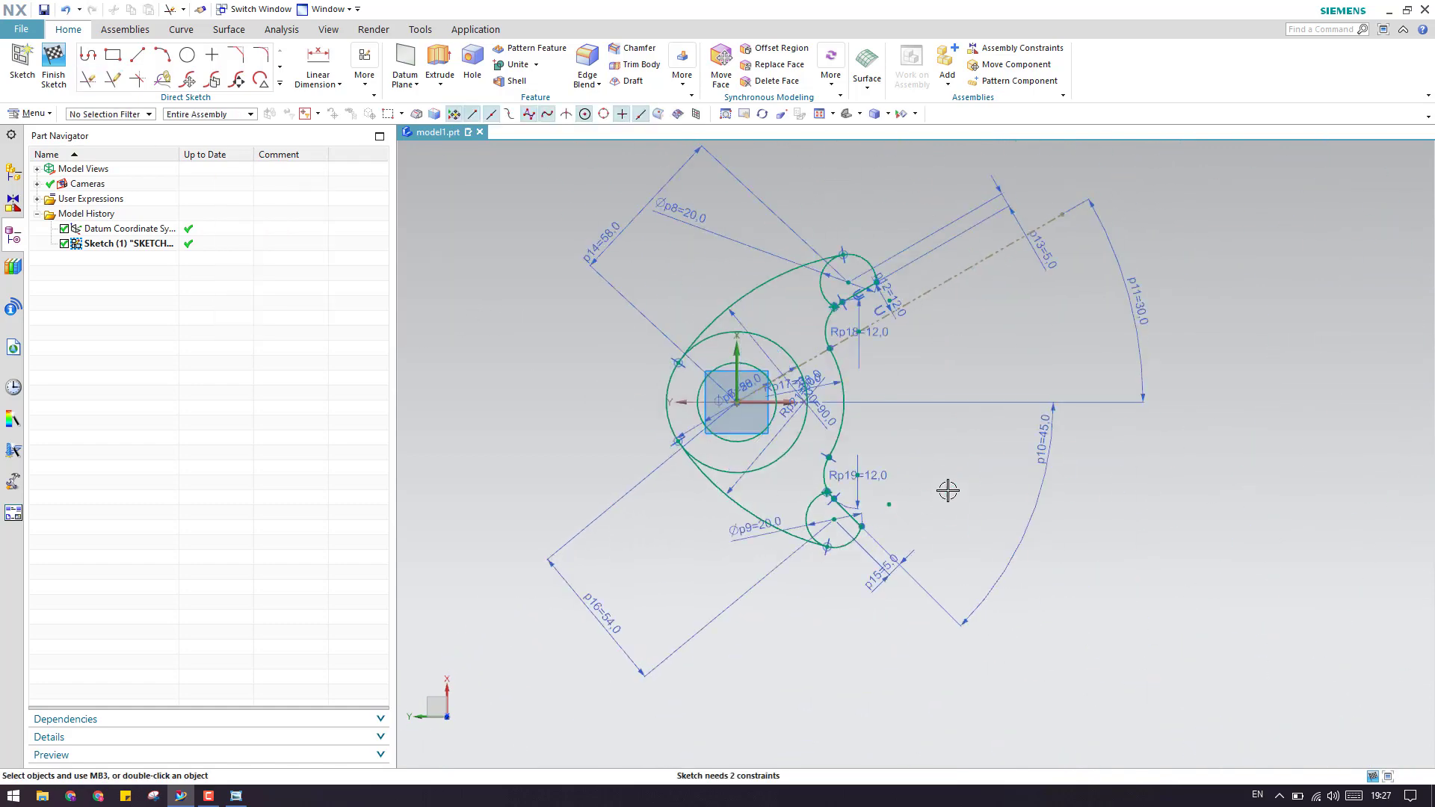
Step: Hide the 58 mm linear dimension of the upper arm
middle_click_drag(951, 480, 1040, 456, "shift")
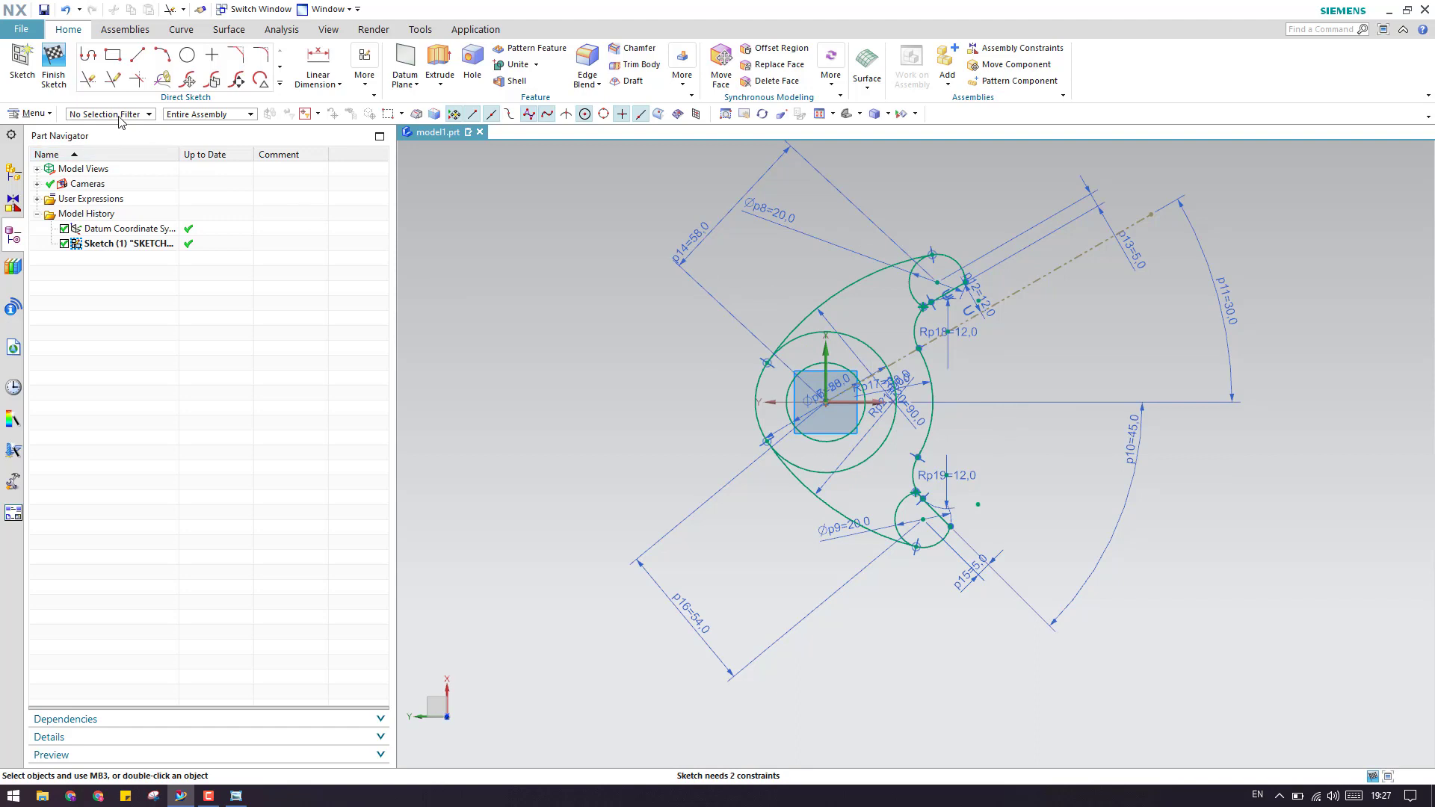
left_click(685, 252)
right_click(684, 248)
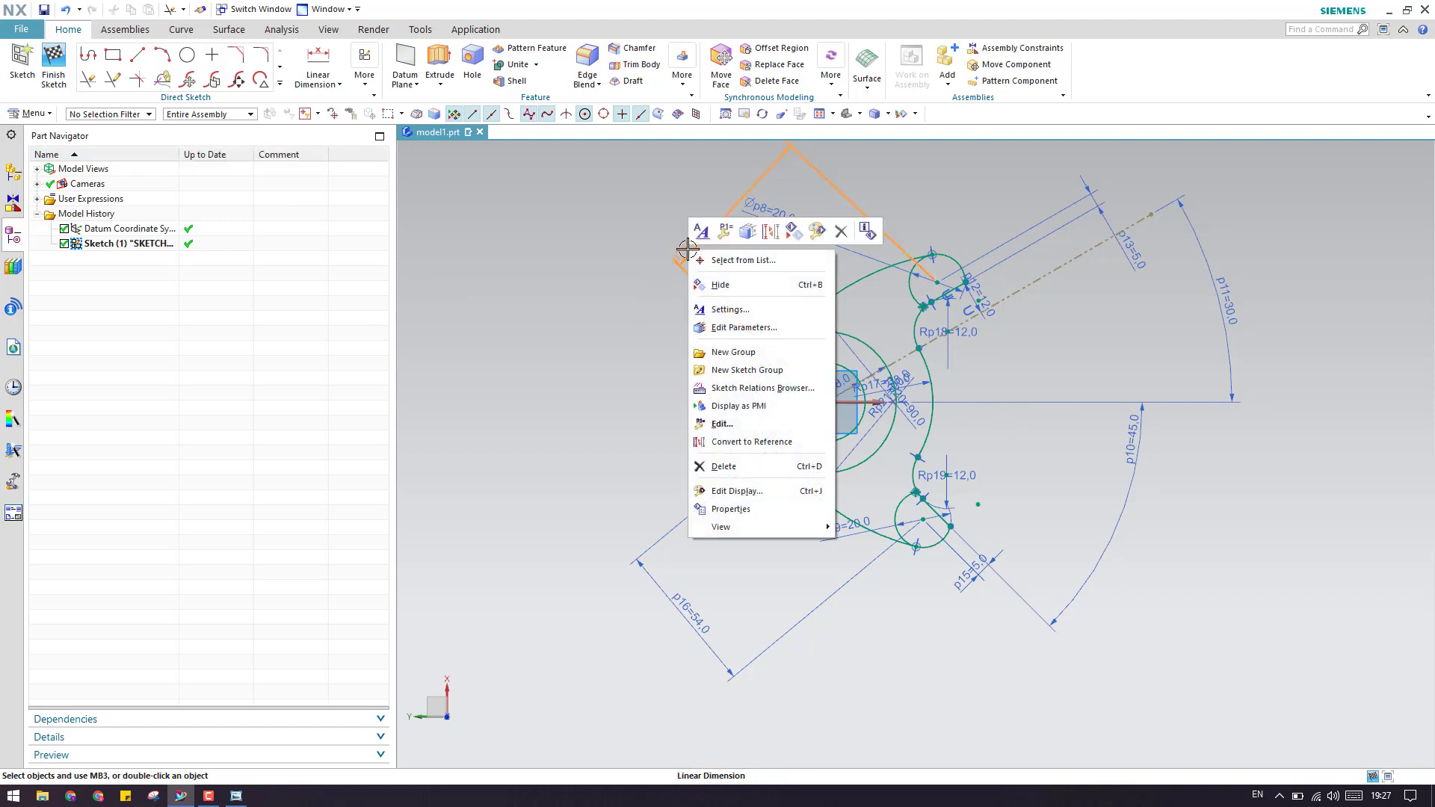
left_click(729, 281)
Step: Hide the arm-end diameter, both 5 mm, 30° and 45° angle, lower R12 and 54 mm dimensions
left_click(795, 218)
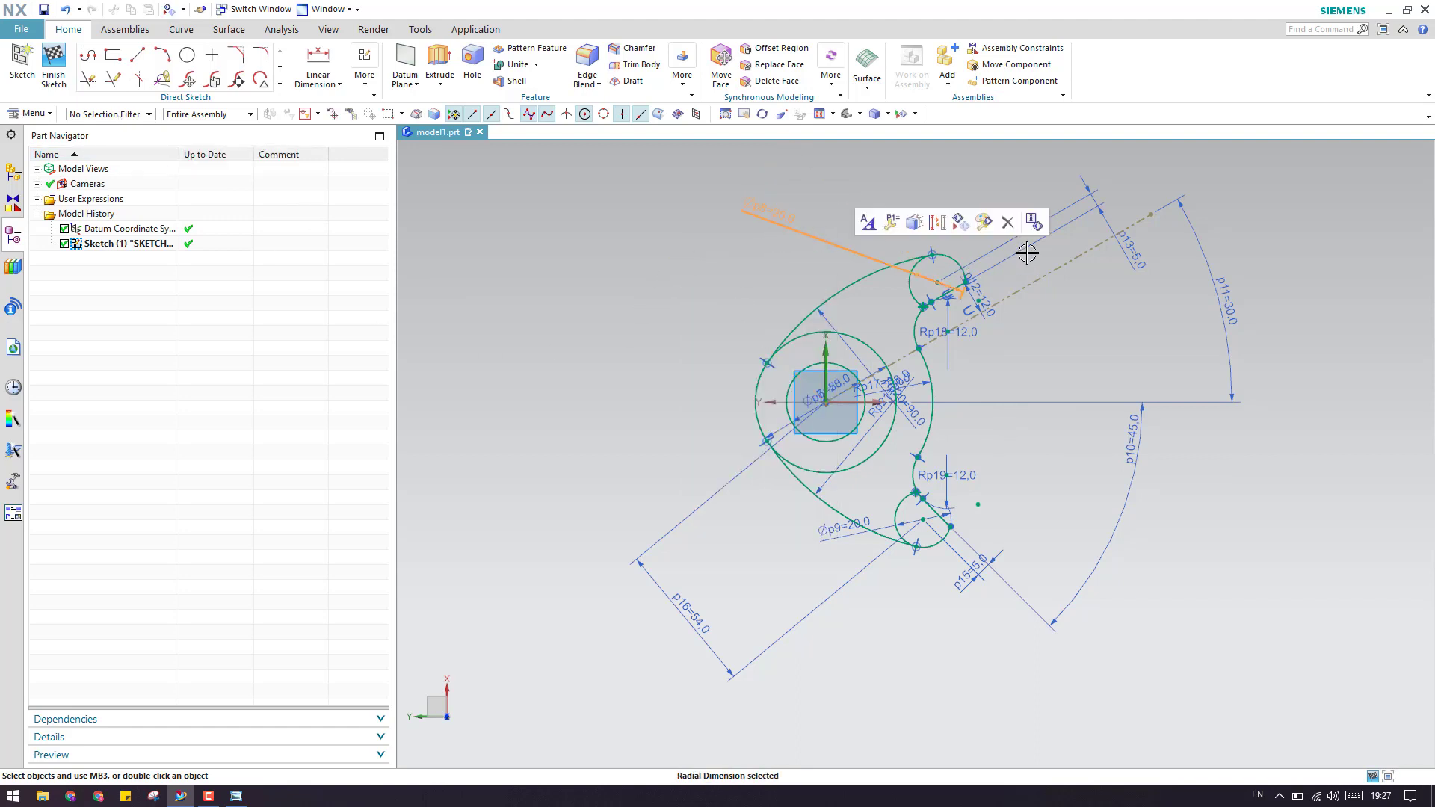
left_click(1025, 250)
left_click(1222, 289)
left_click(1134, 442)
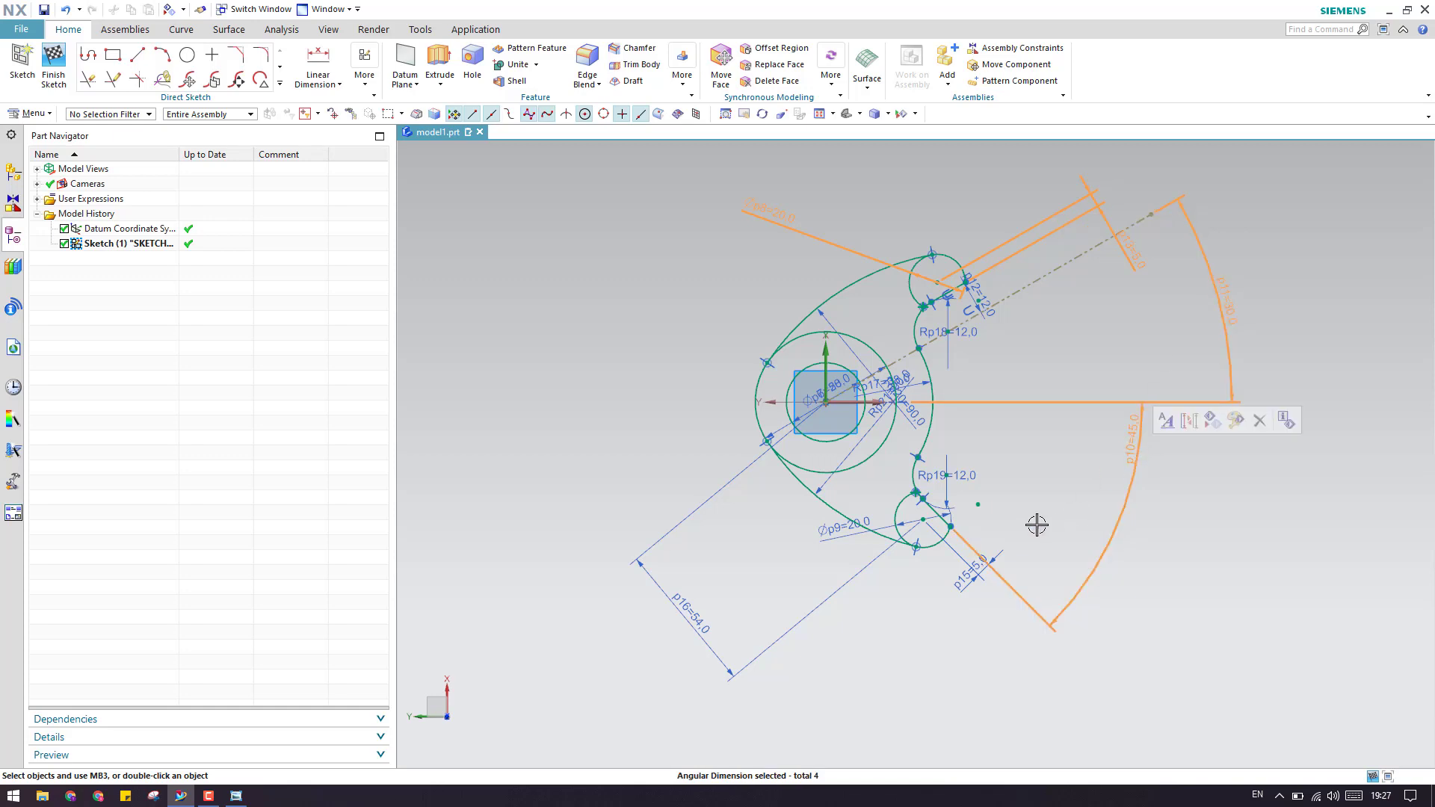
left_click(960, 475)
left_click(985, 577)
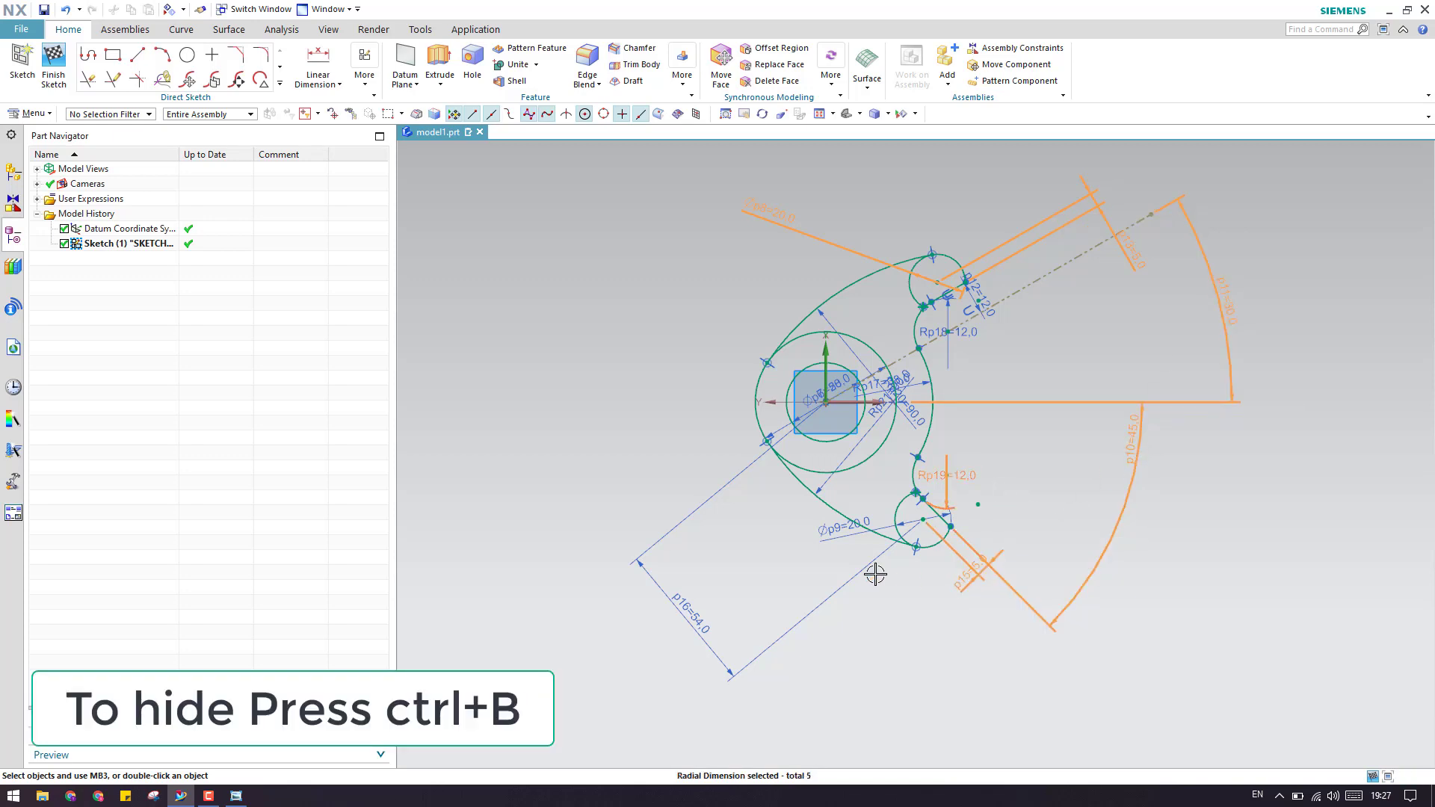
left_click(838, 533)
left_click(751, 567)
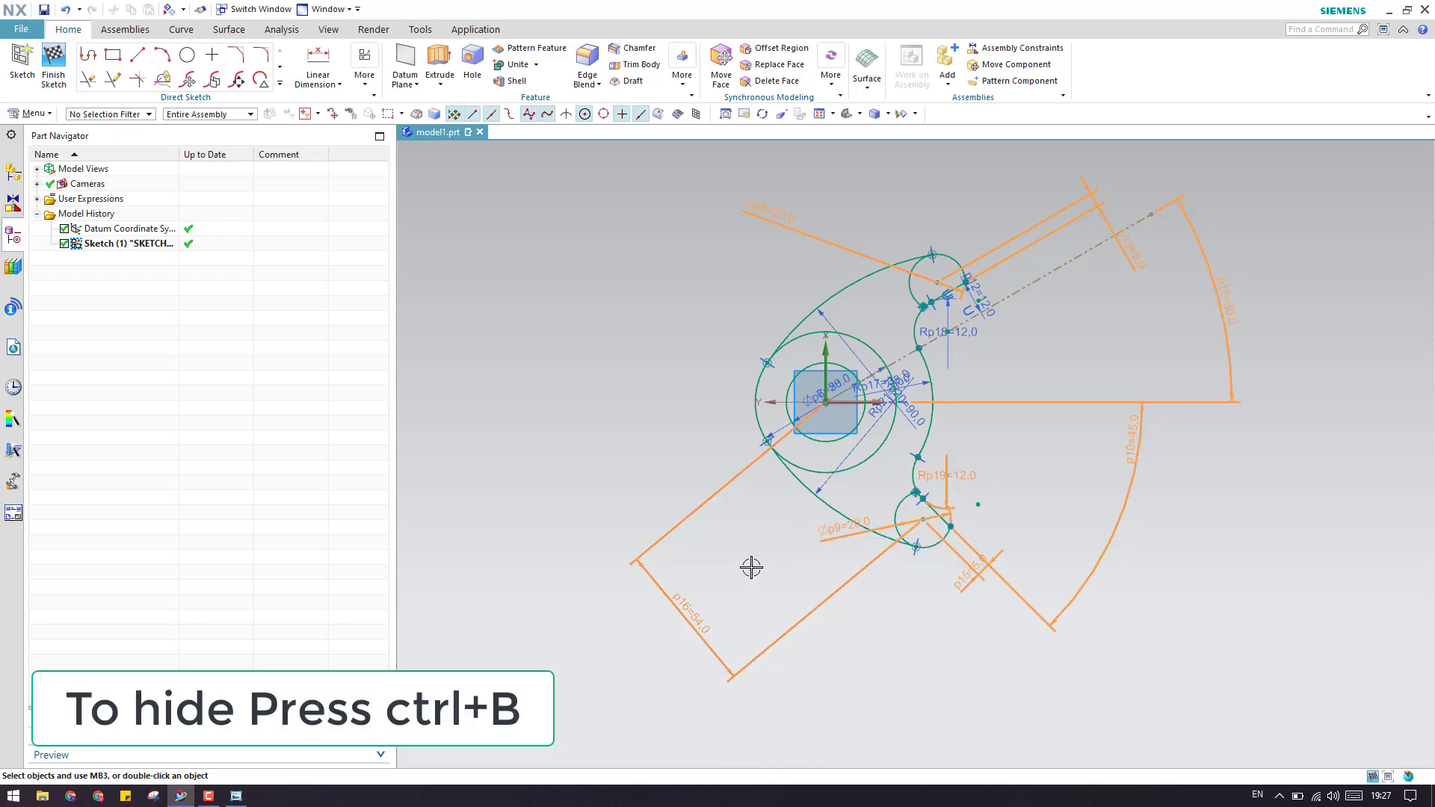
key("ctrl+b")
Step: Hide the remaining dimensions: both R90, the upper R12, 12 mm, R38 and the two hub circle diameters
left_click(927, 416)
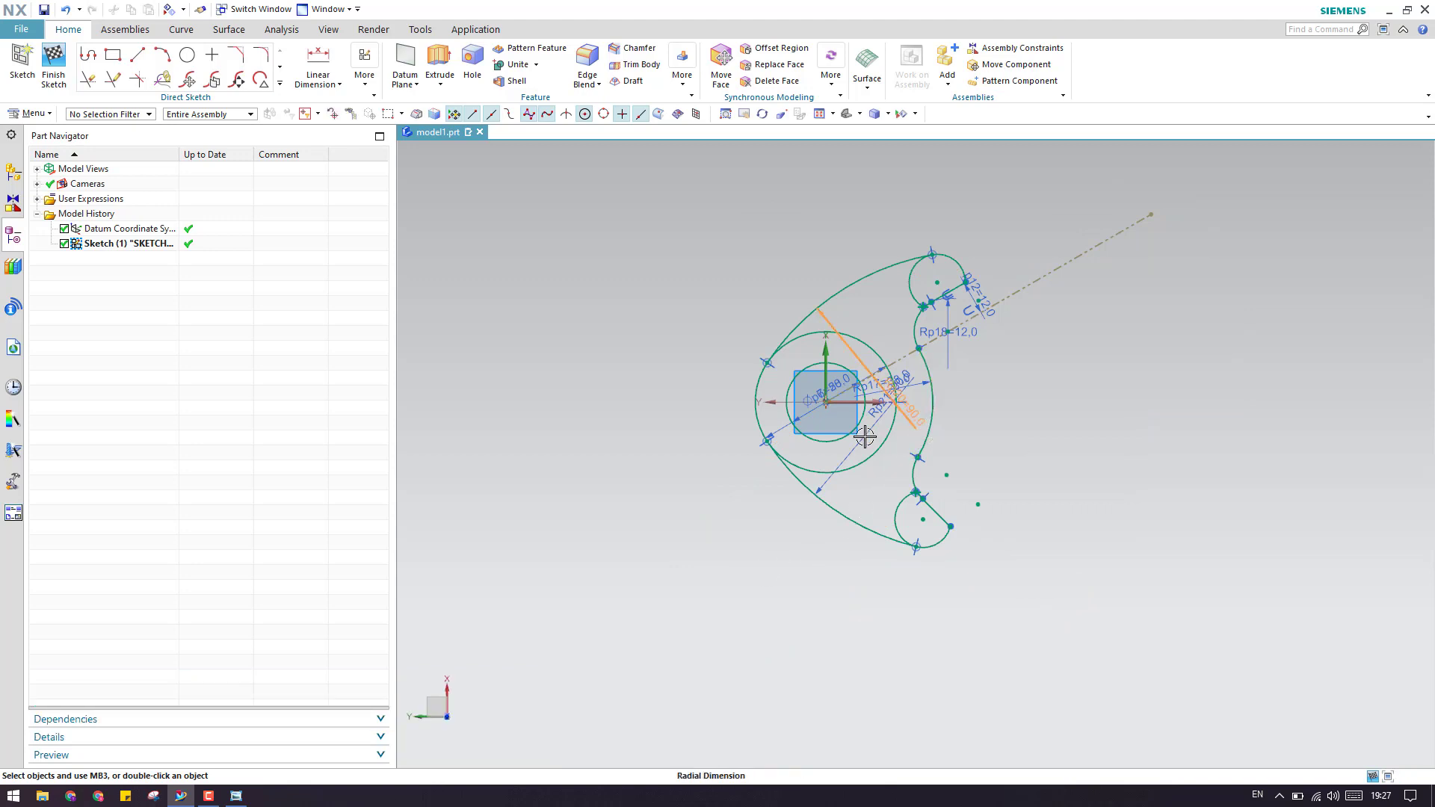
left_click(807, 410)
left_click(948, 332)
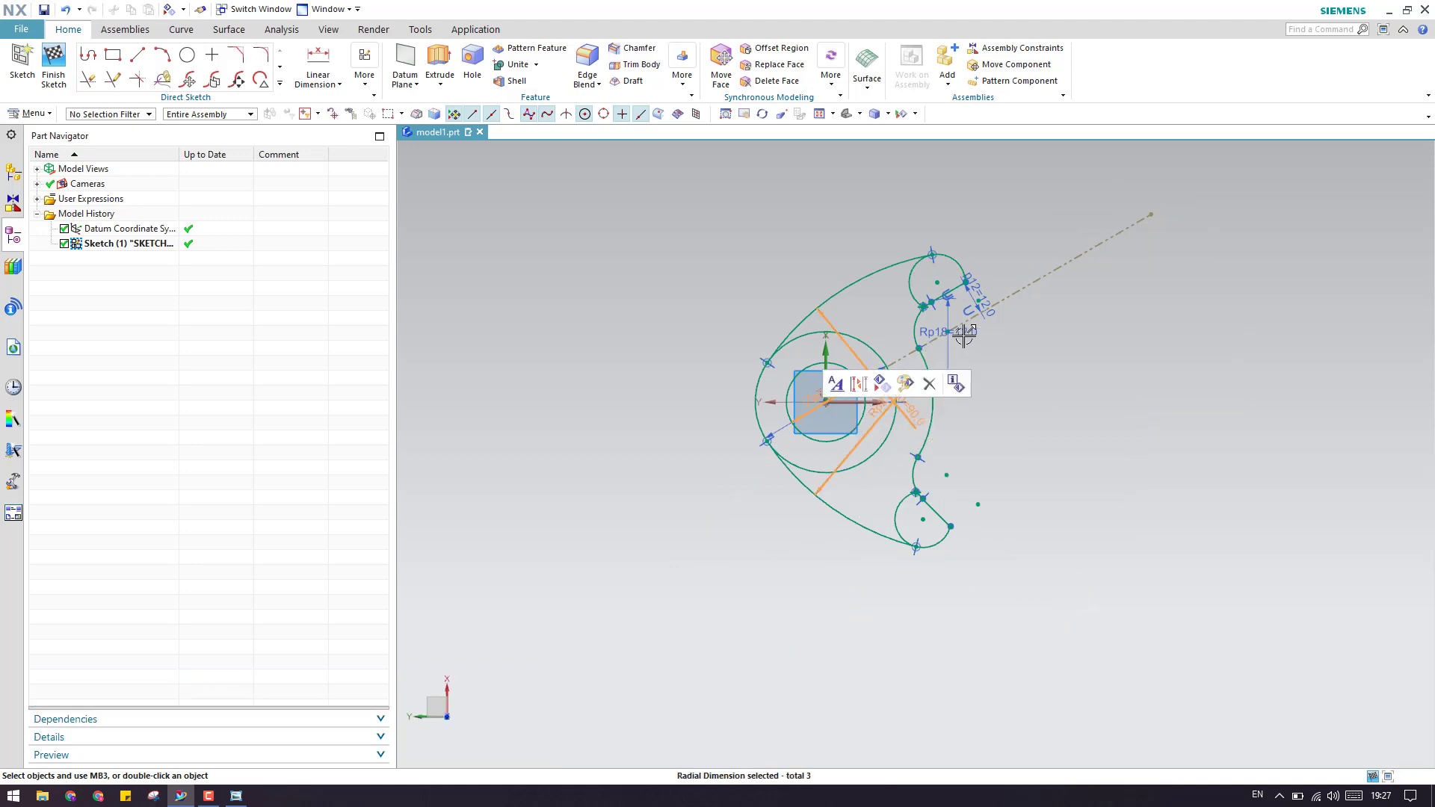
left_click(987, 294)
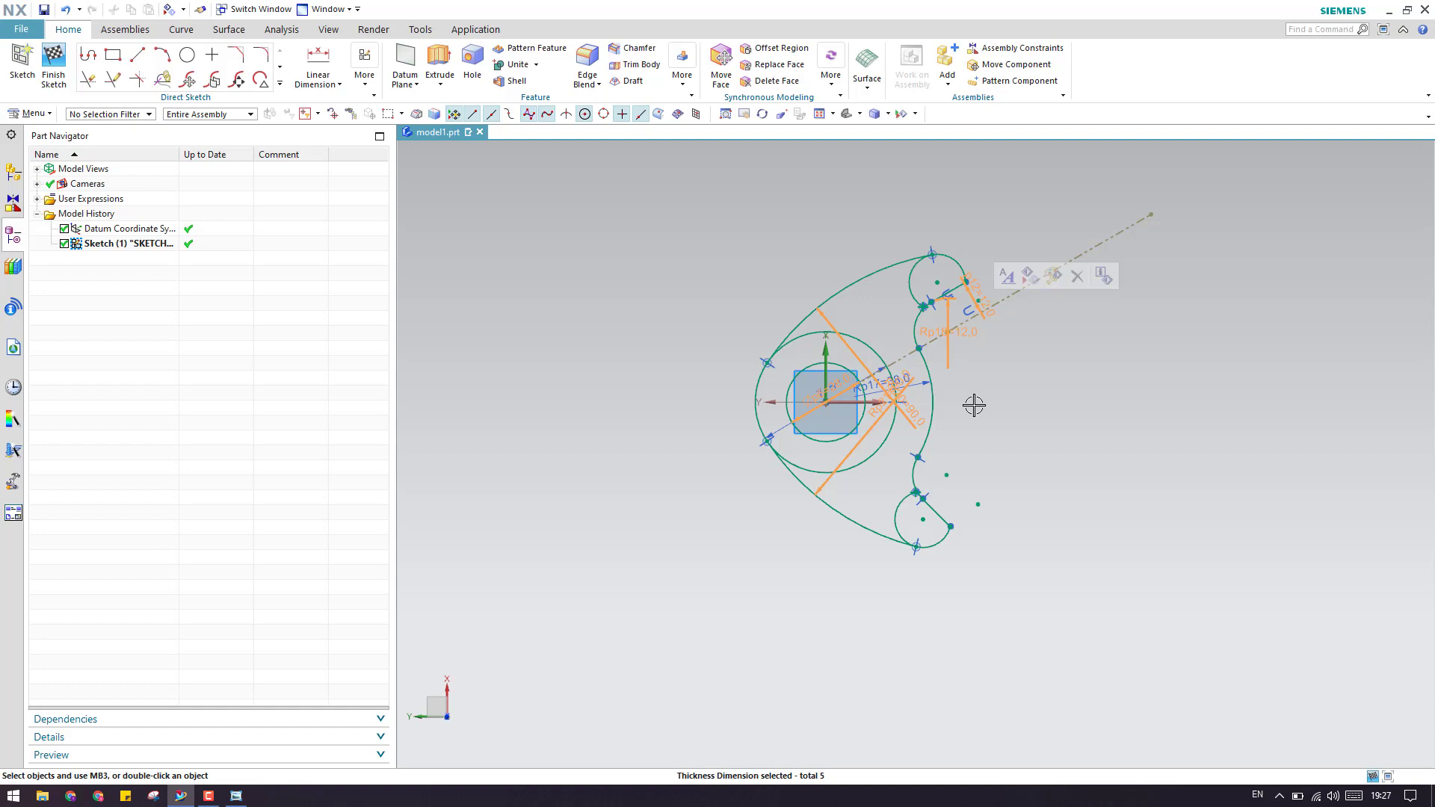
key("ctrl+b")
left_click(901, 386)
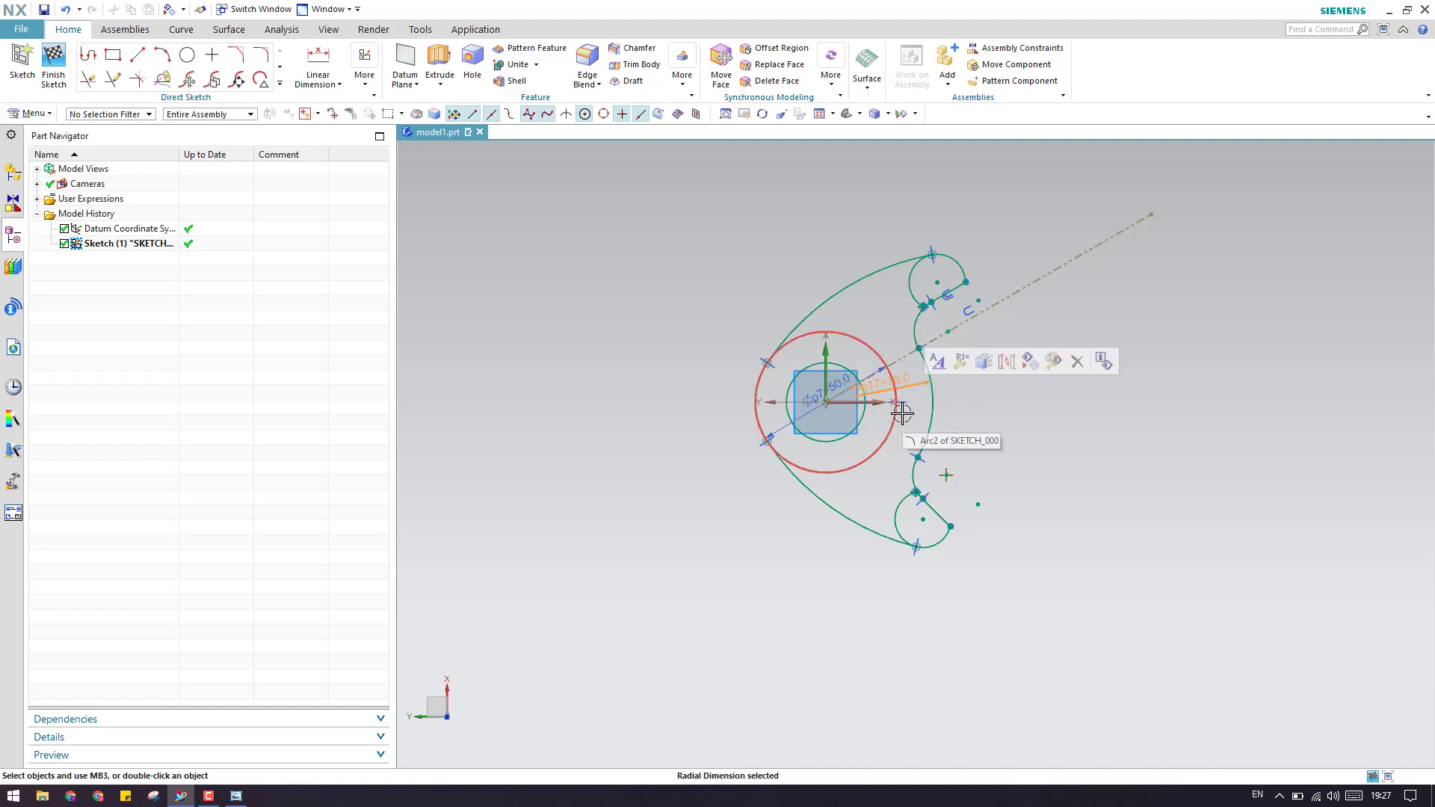
key("ctrl+b")
left_click(837, 381)
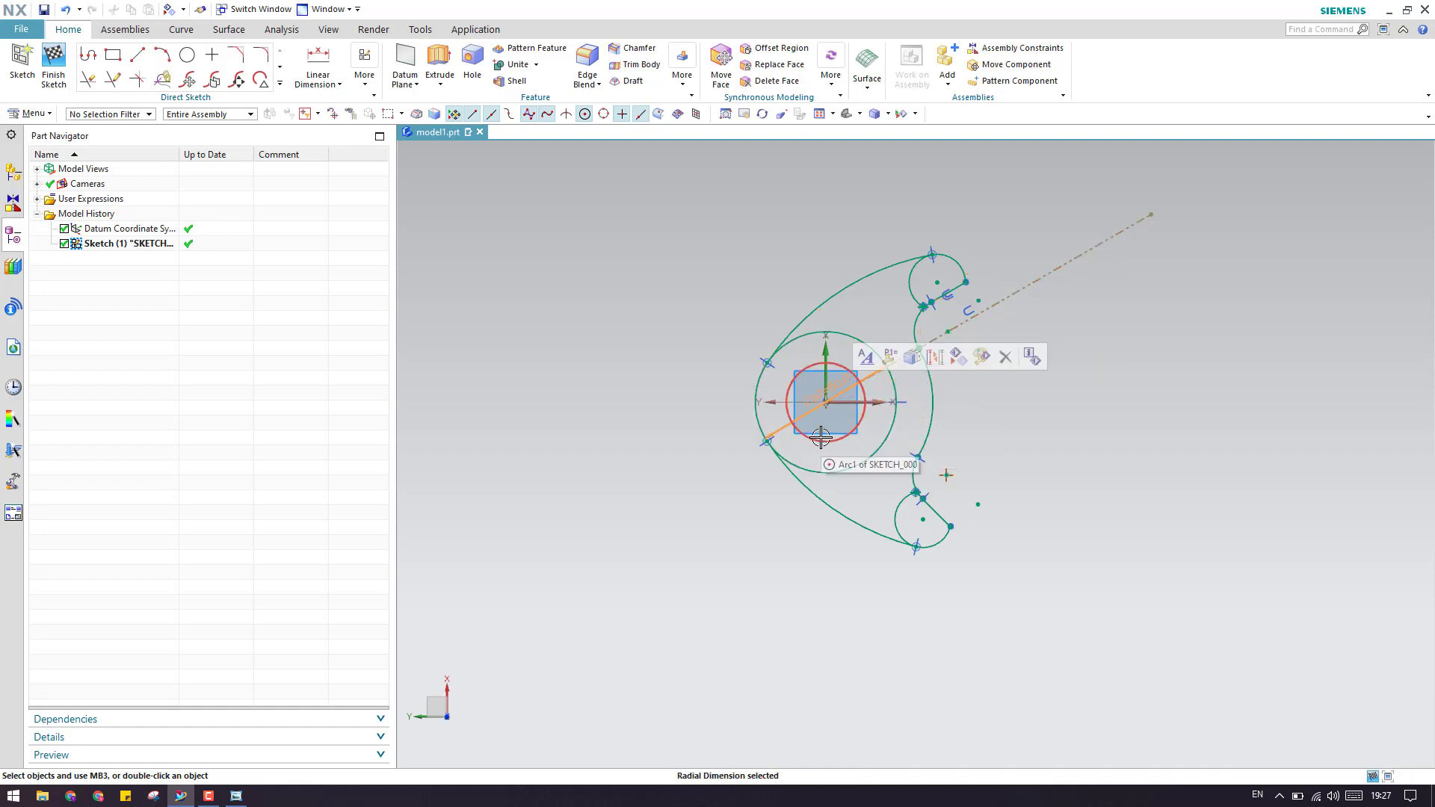
key("ctrl+b")
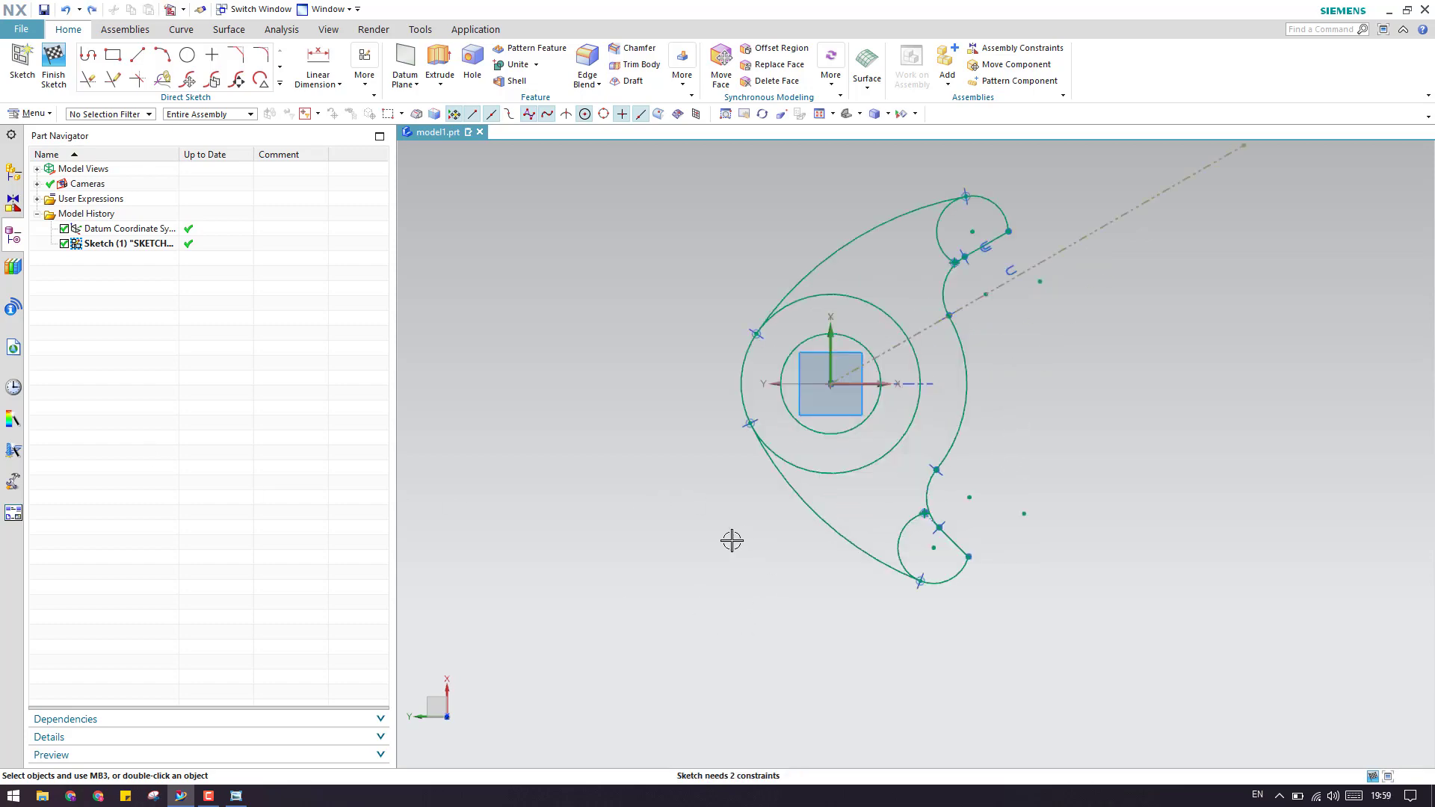
Step: Check the slotted end in the reference drawing, and draw two 22 mm diameter circles side by side to the left of the hub
left_click(237, 795)
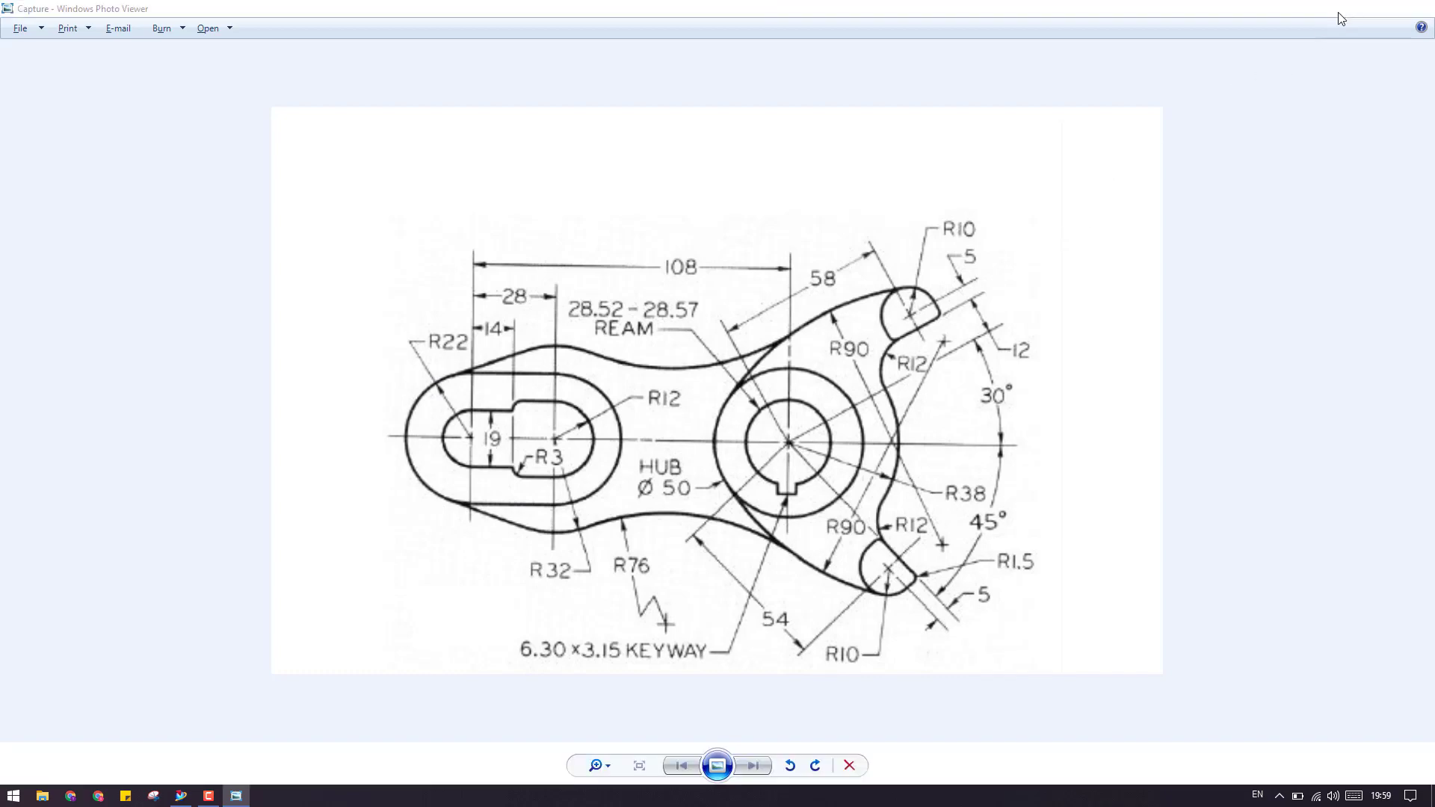
left_click(1348, 8)
left_click(187, 55)
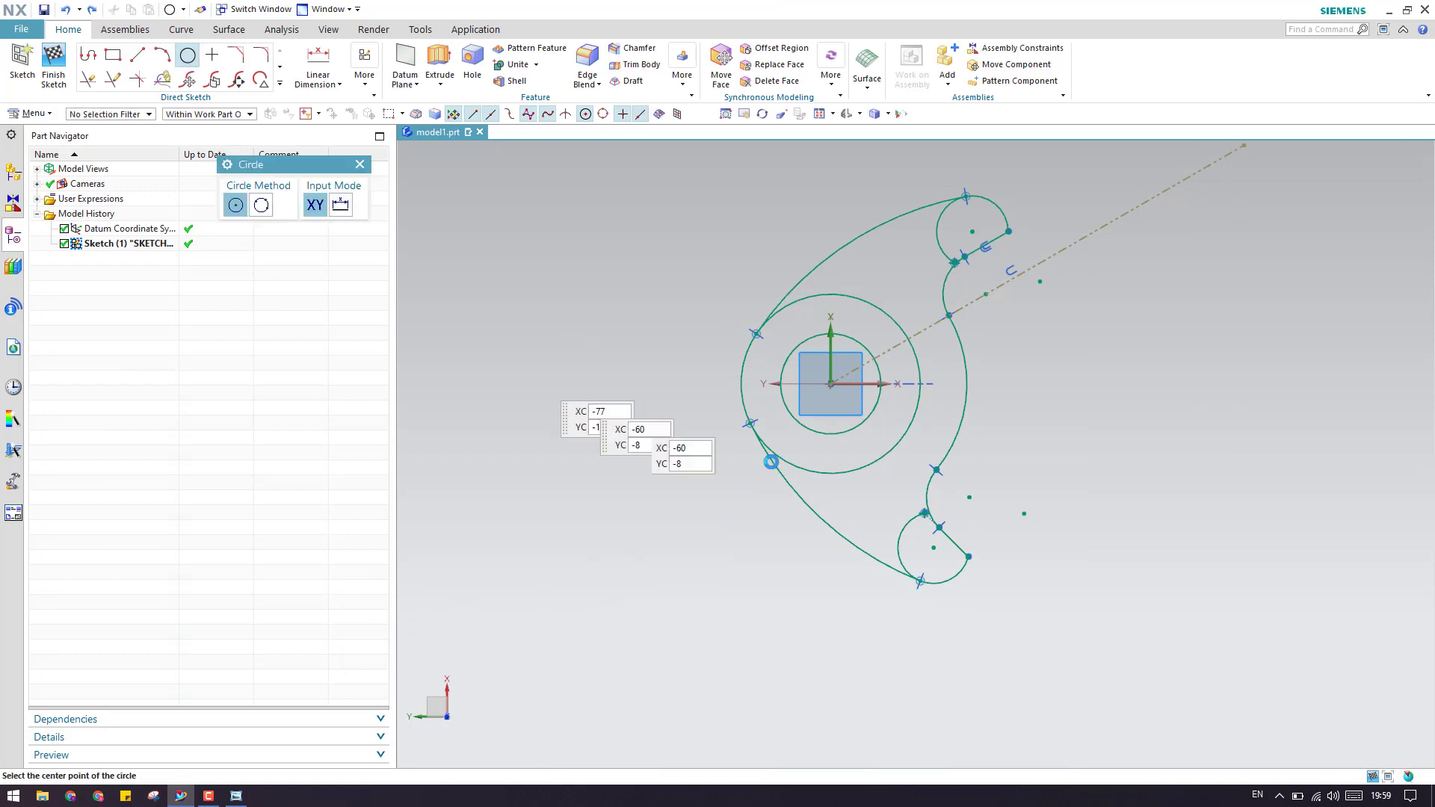
scroll(972, 508, "down", 3)
scroll(741, 441, "up", 4)
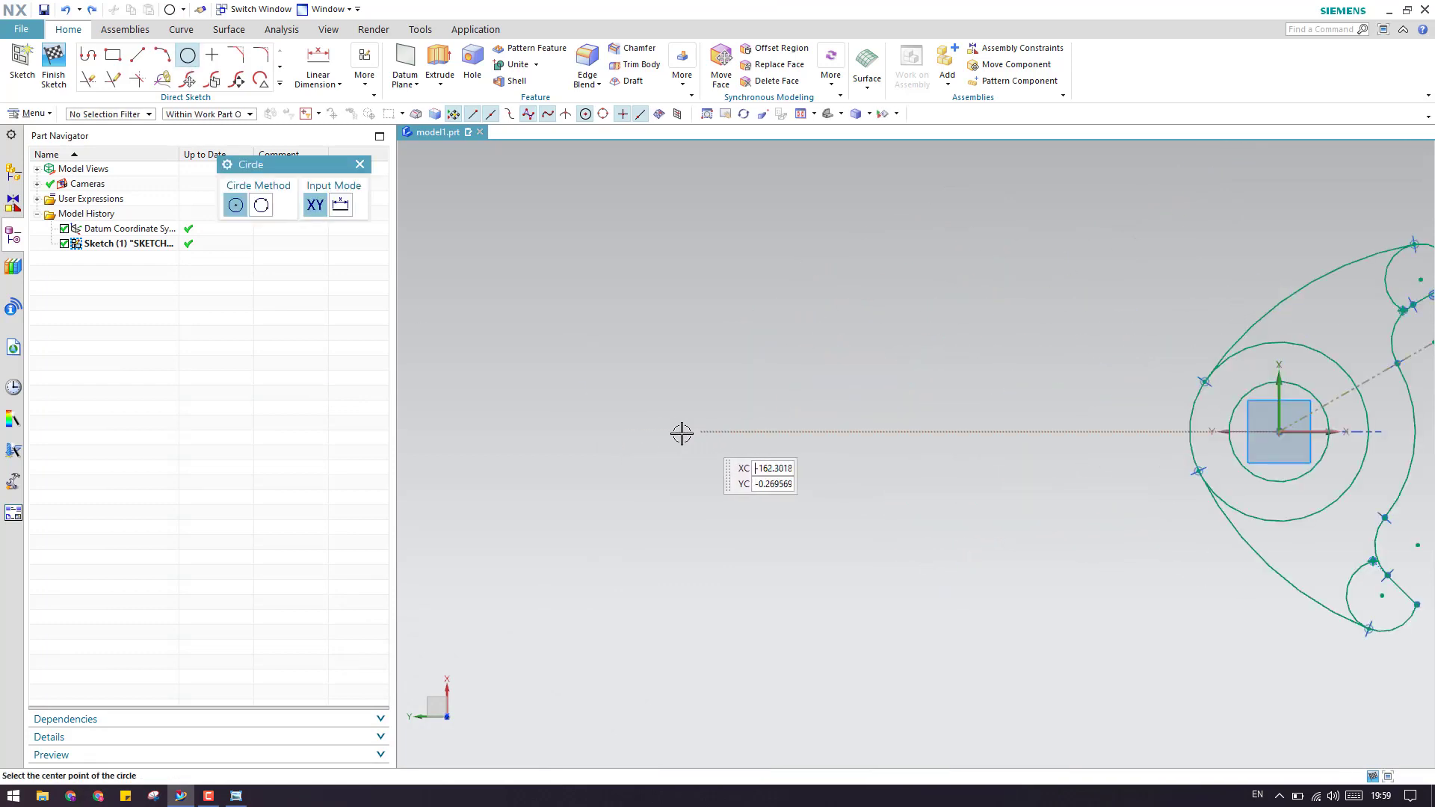
left_click(663, 460)
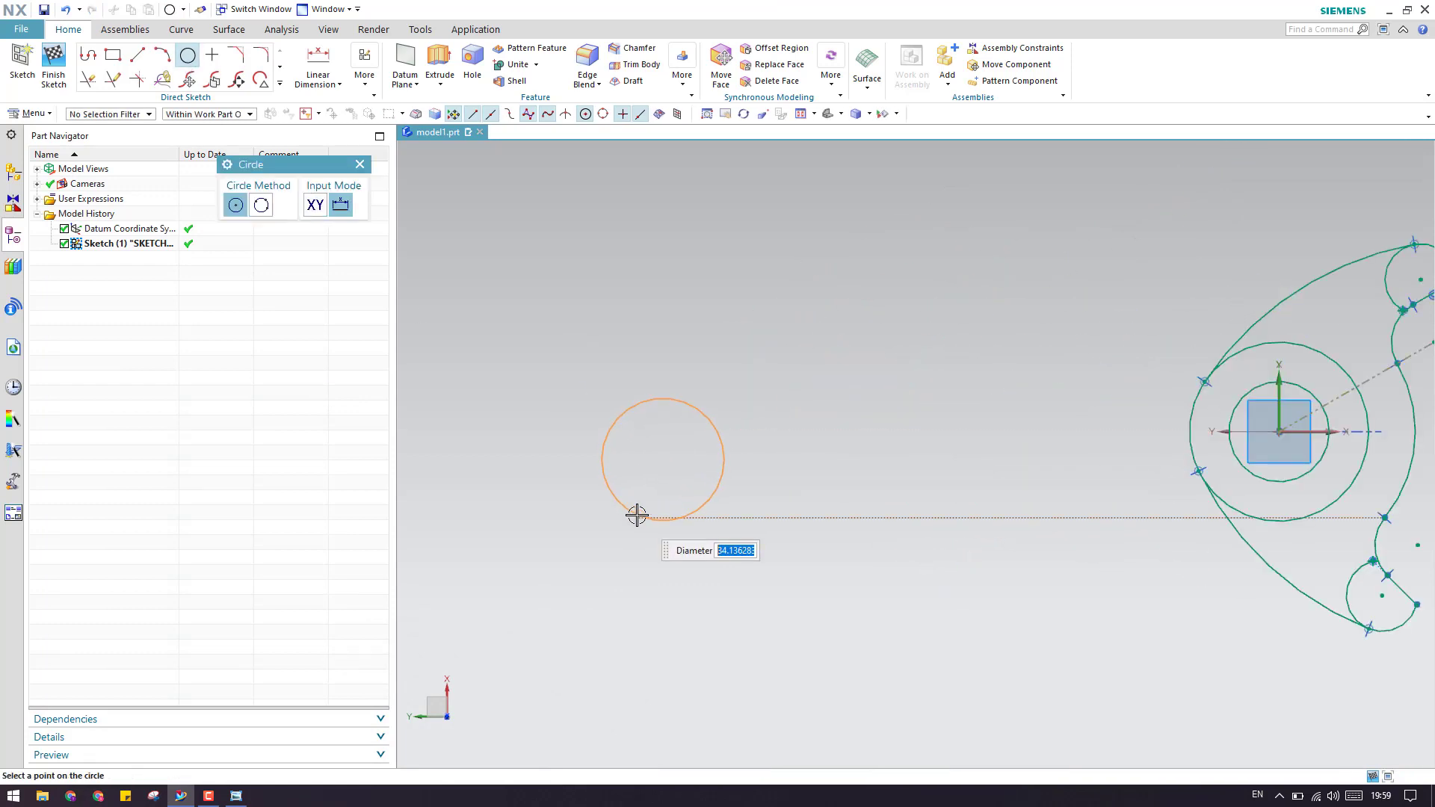
type("22")
key("Return")
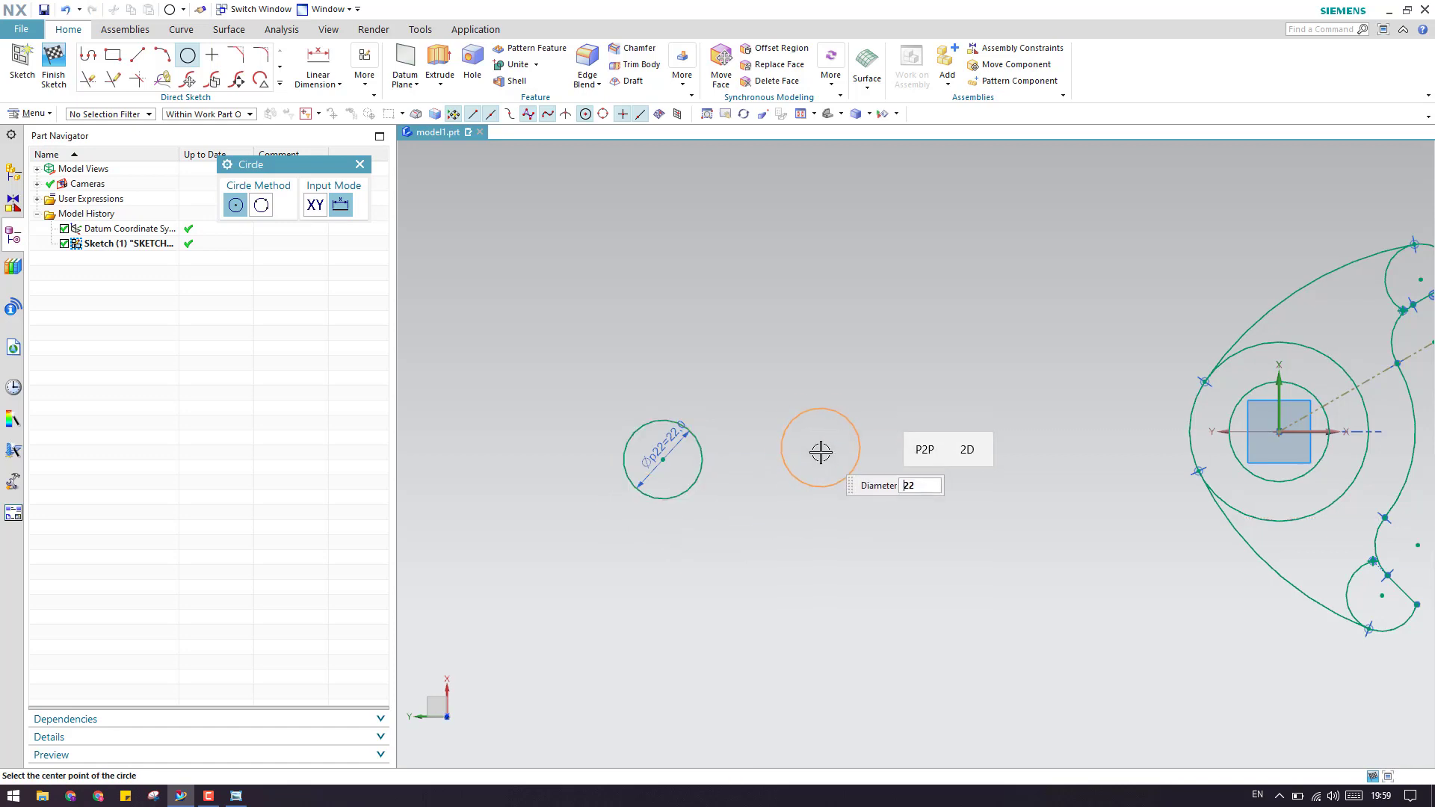
left_click(820, 459)
key("Escape")
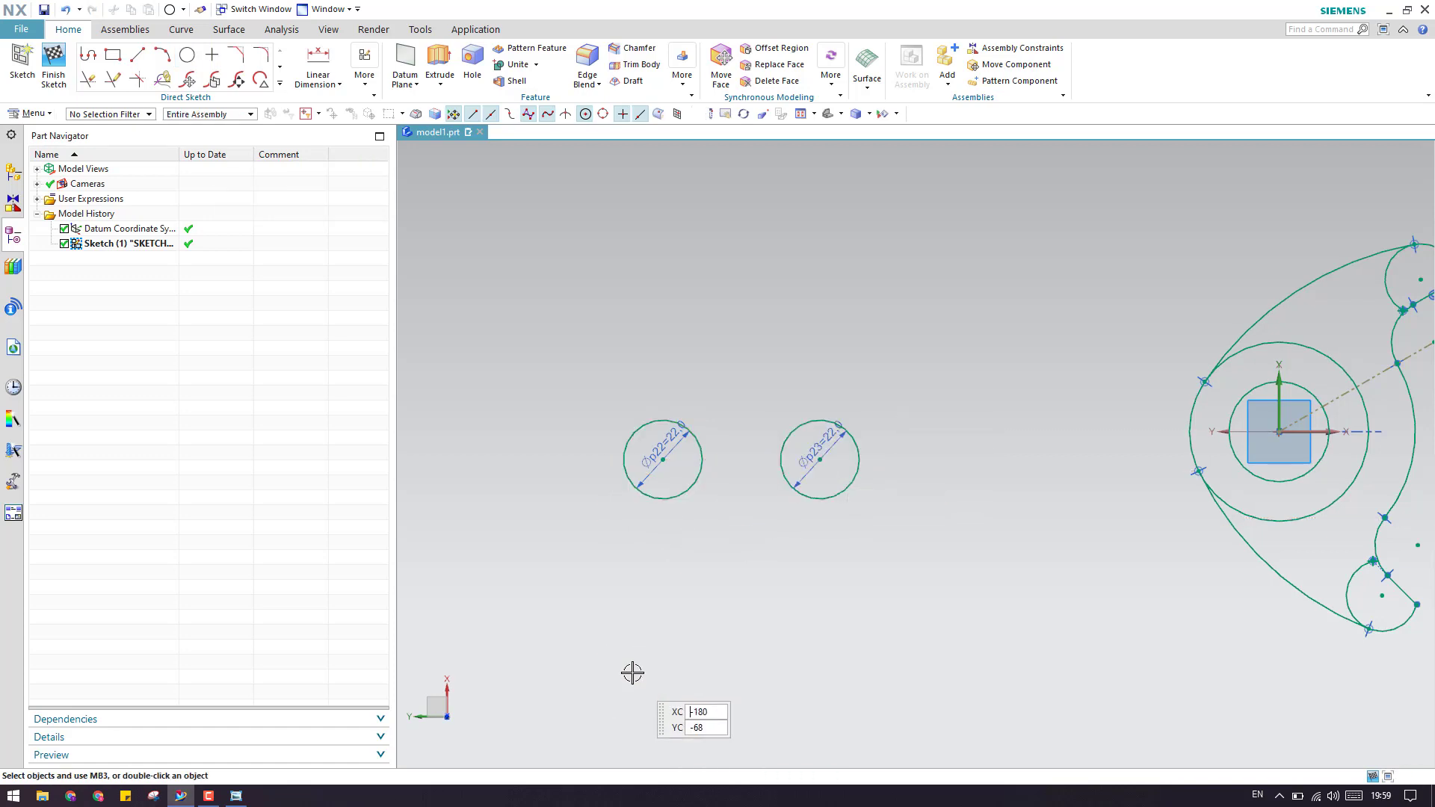
Step: Constrain both 22 mm circle centres to be horizontally aligned with the hub centre
key("c")
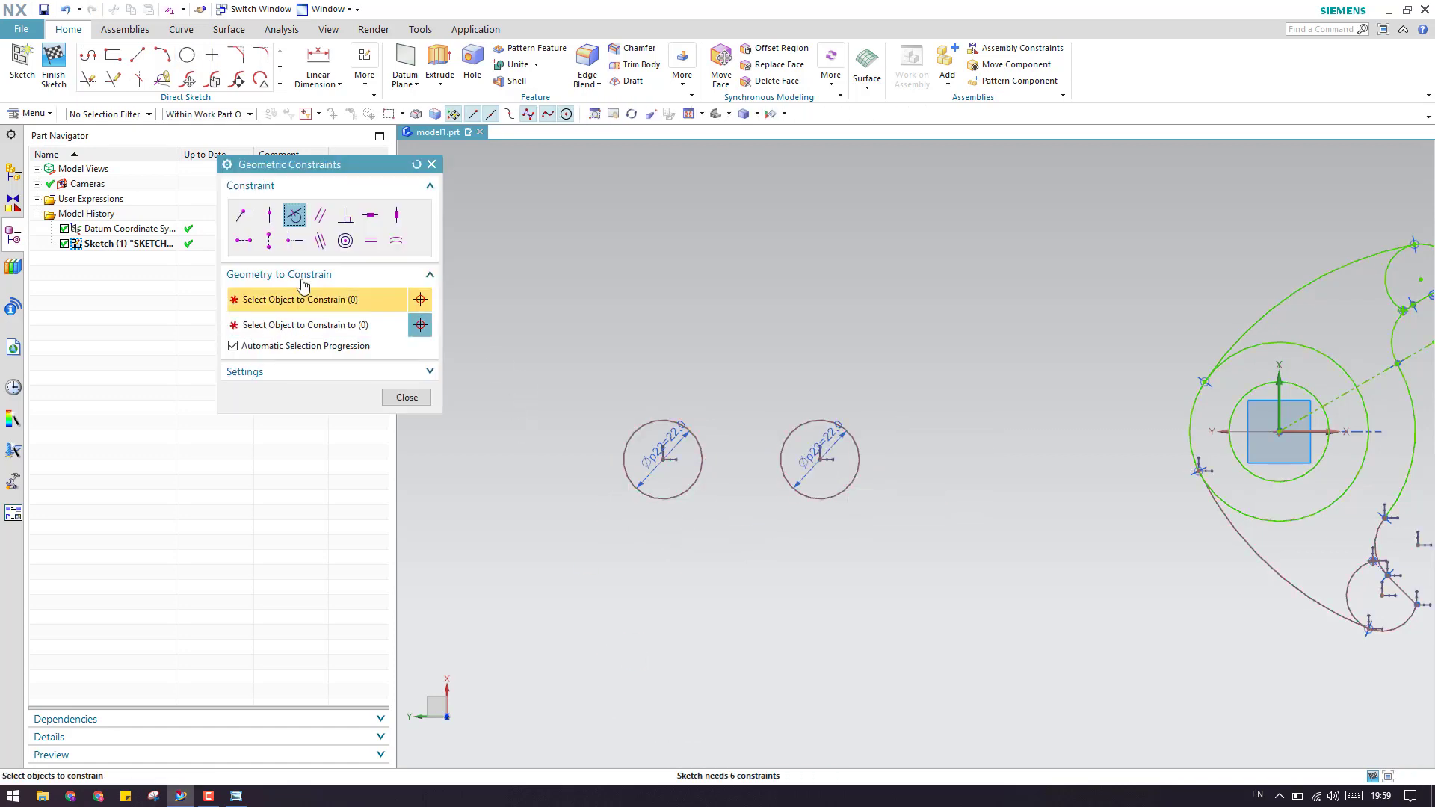
left_click(820, 459)
left_click(663, 458)
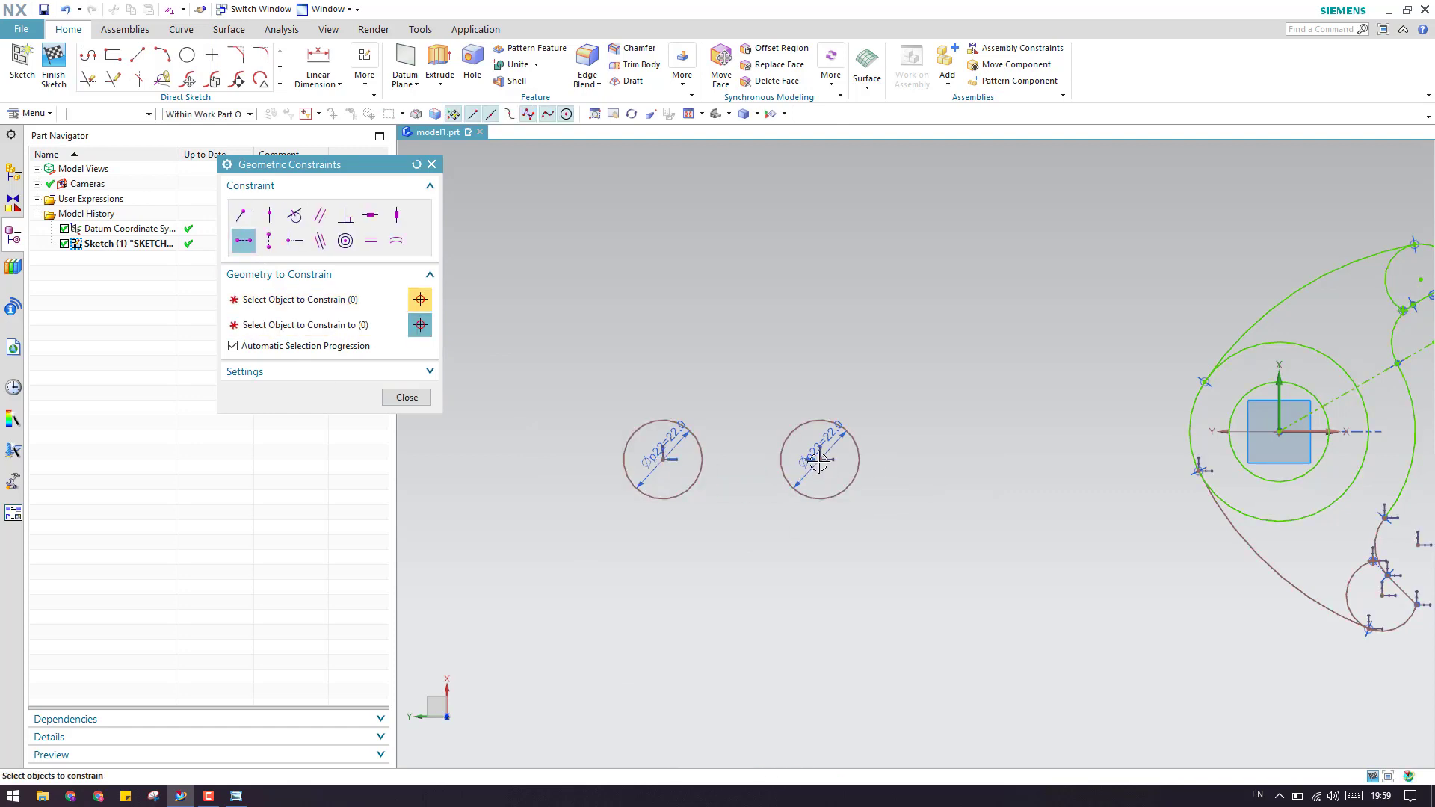
left_click(1272, 434)
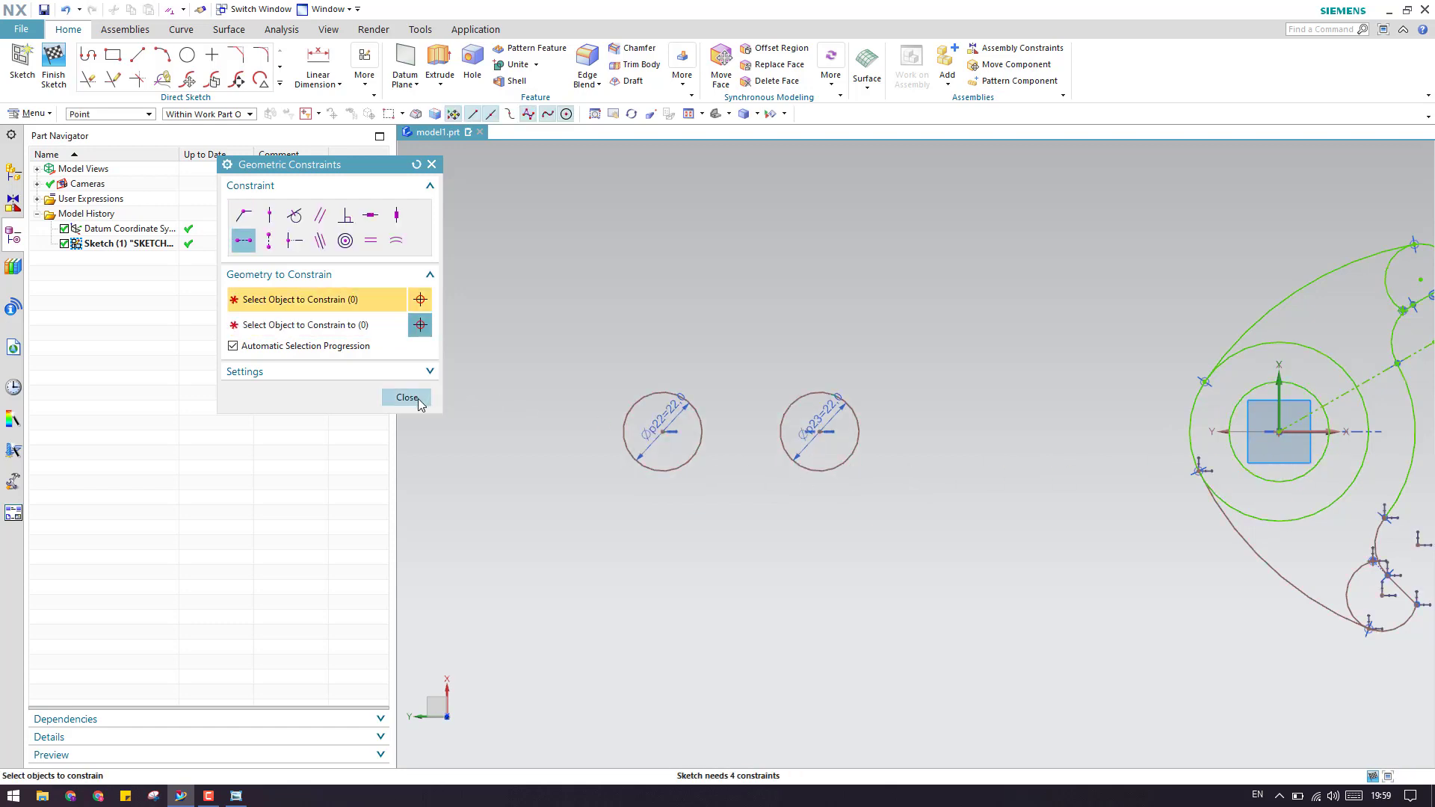
left_click(407, 397)
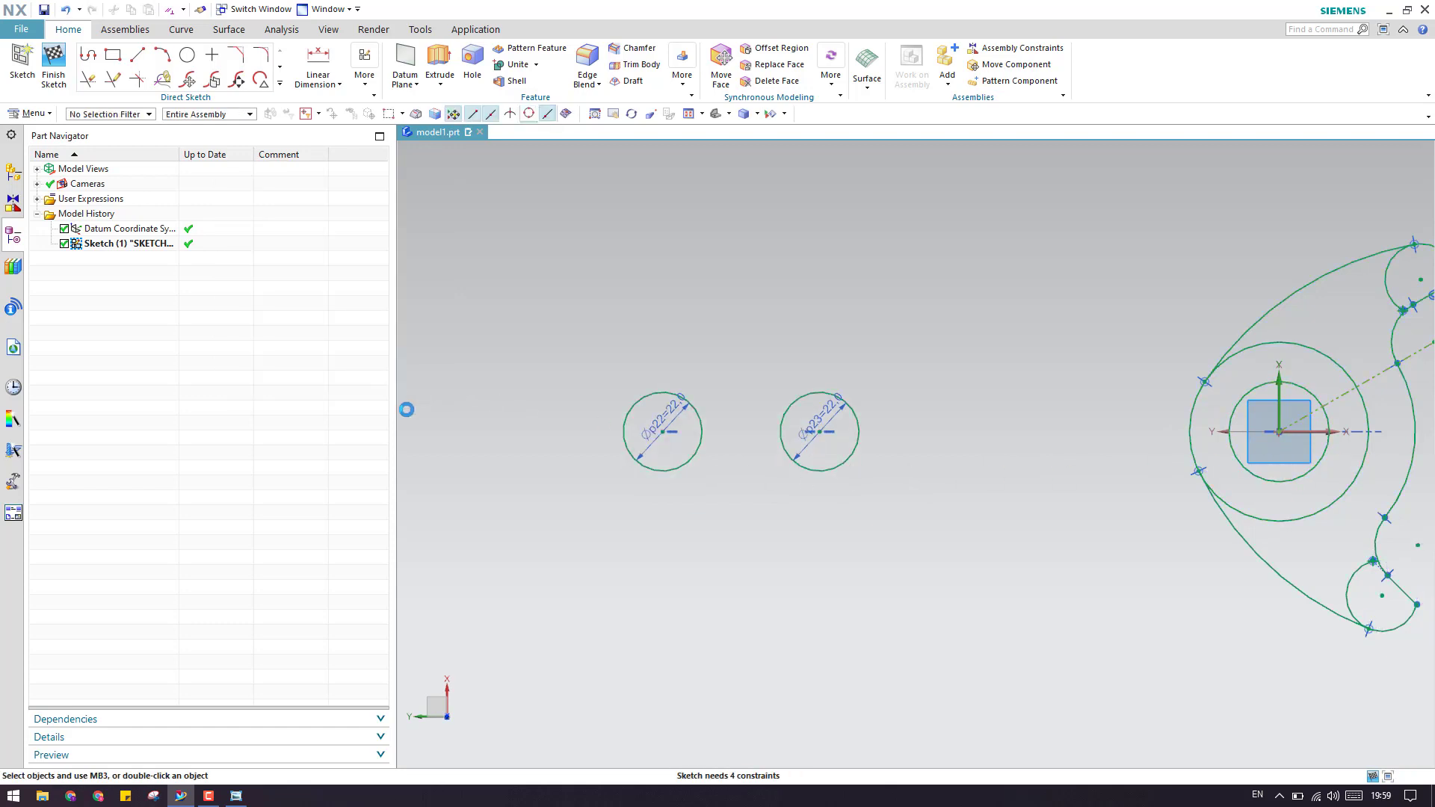
Step: Draw two horizontal tangent lines joining the 22 mm circles along their upper and lower sides
left_click(142, 58)
left_click(664, 394)
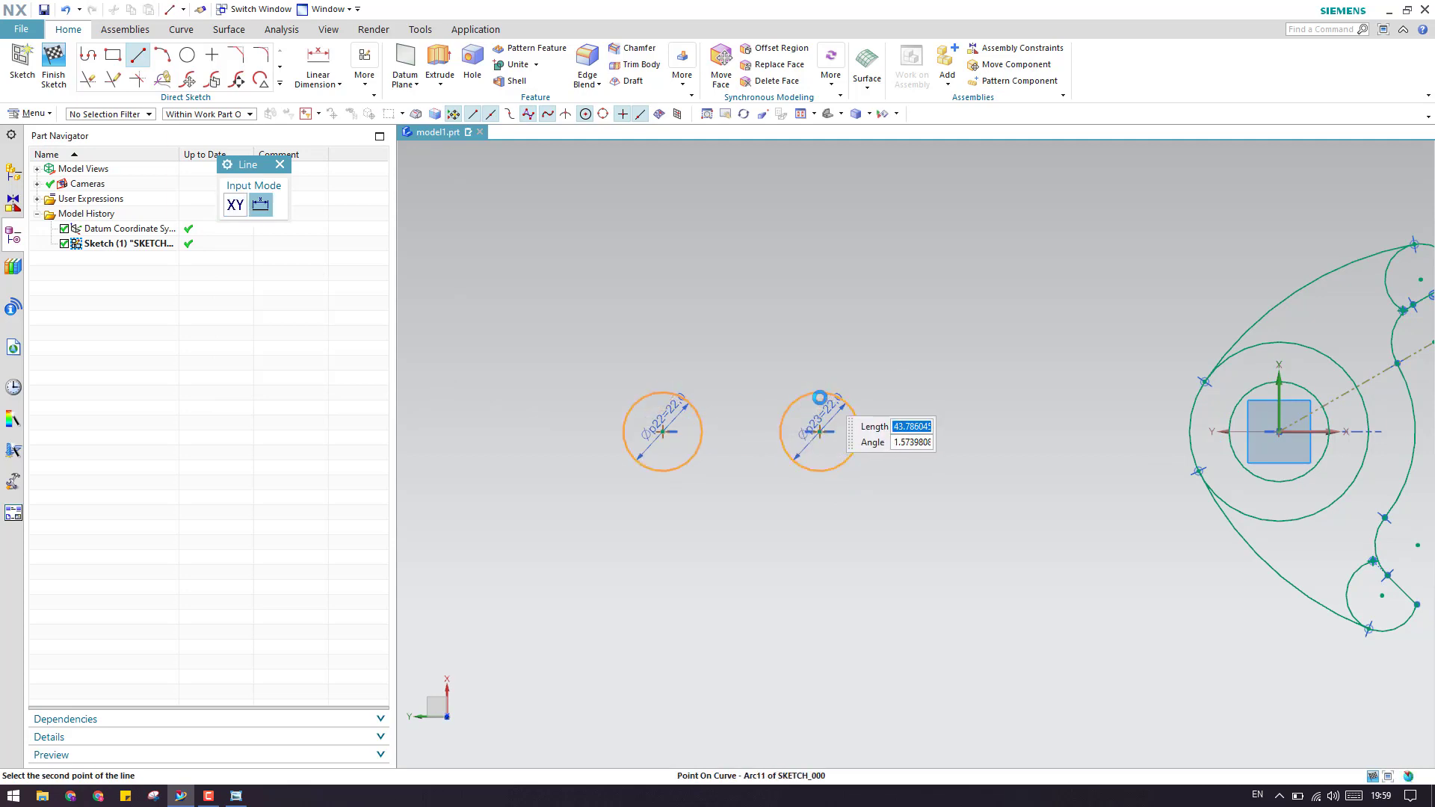
left_click(820, 397)
left_click(820, 471)
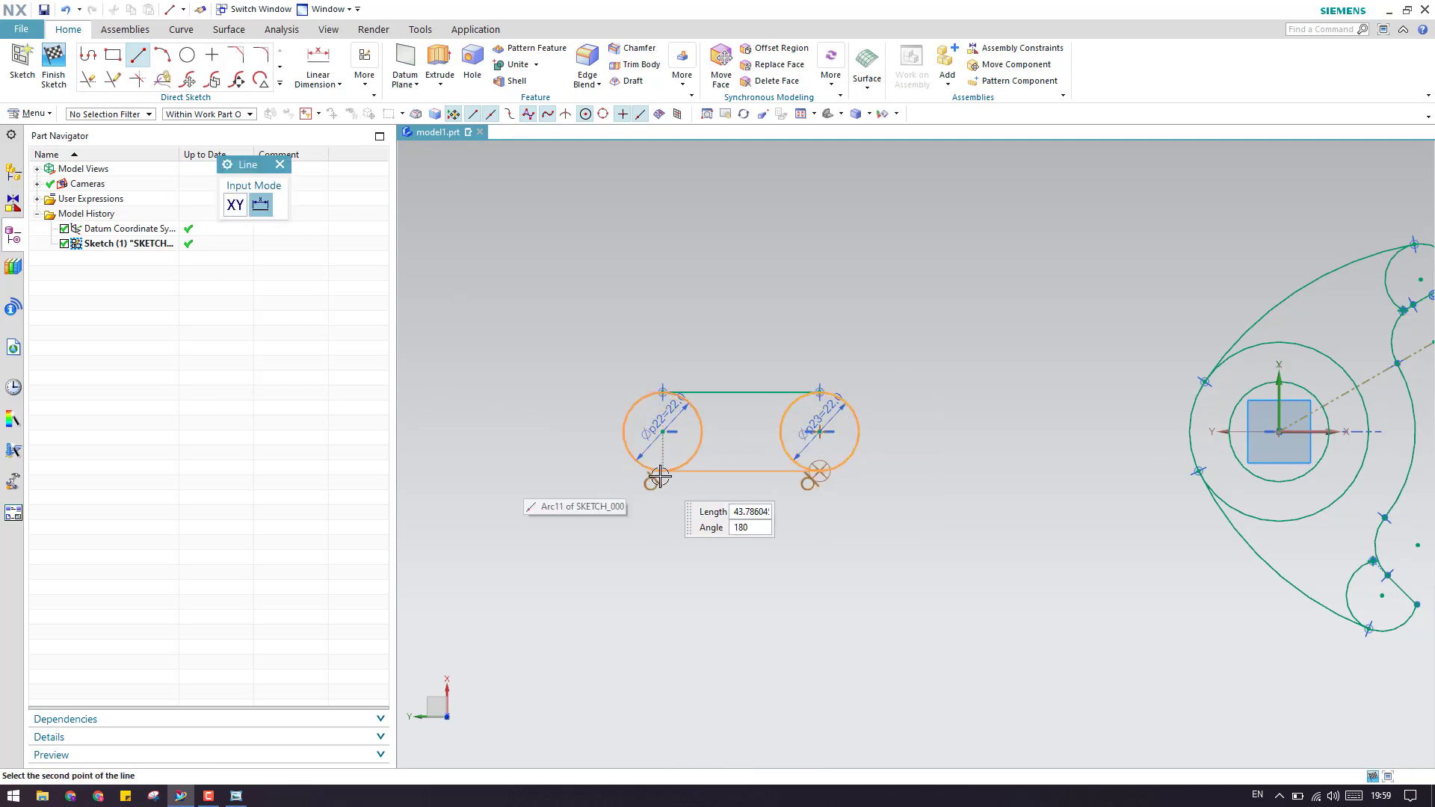
left_click(658, 499)
key("Escape")
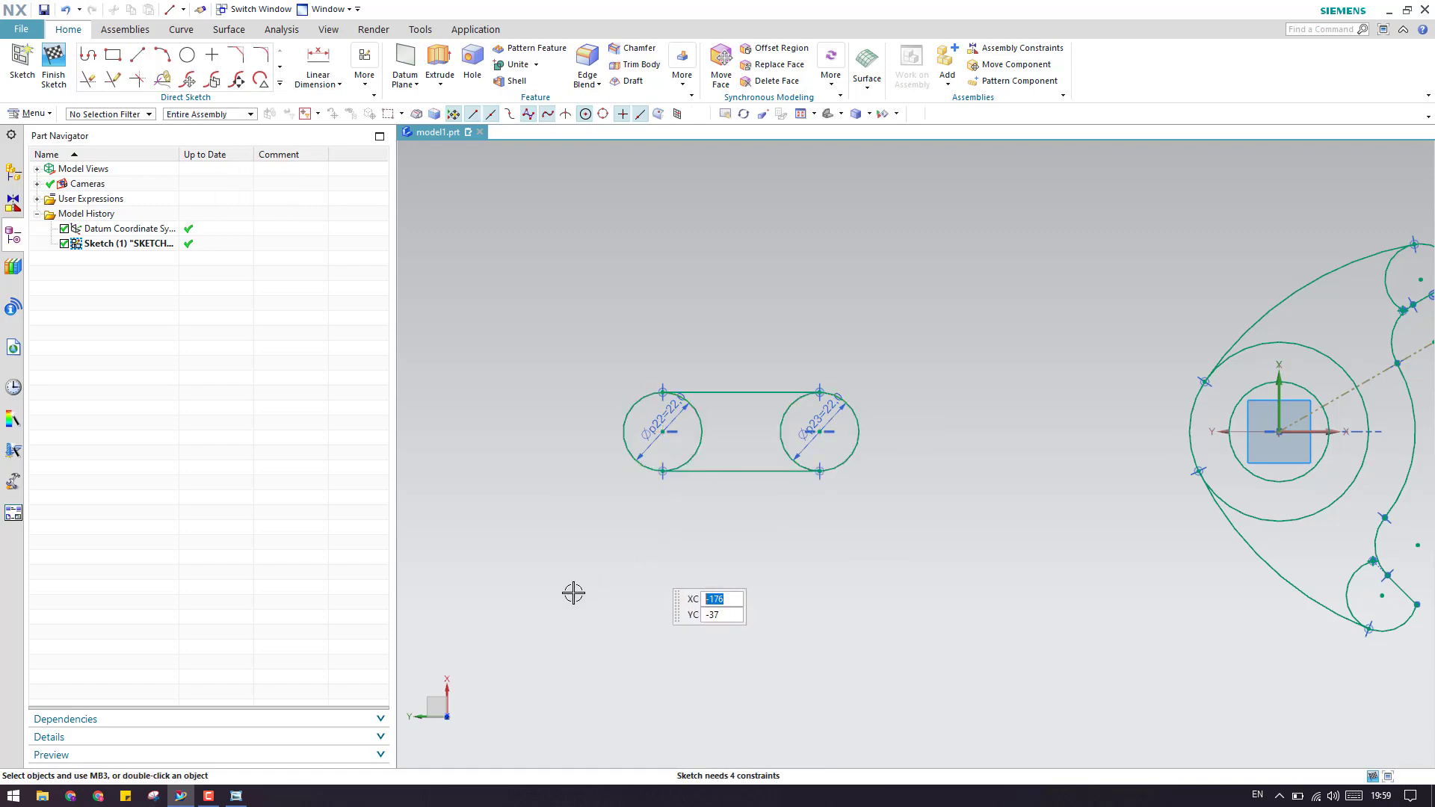
Step: Check the reference drawing and dimension the horizontal distance from the farther 22 mm circle's centre to the hub centre as 108 mm
left_click(237, 796)
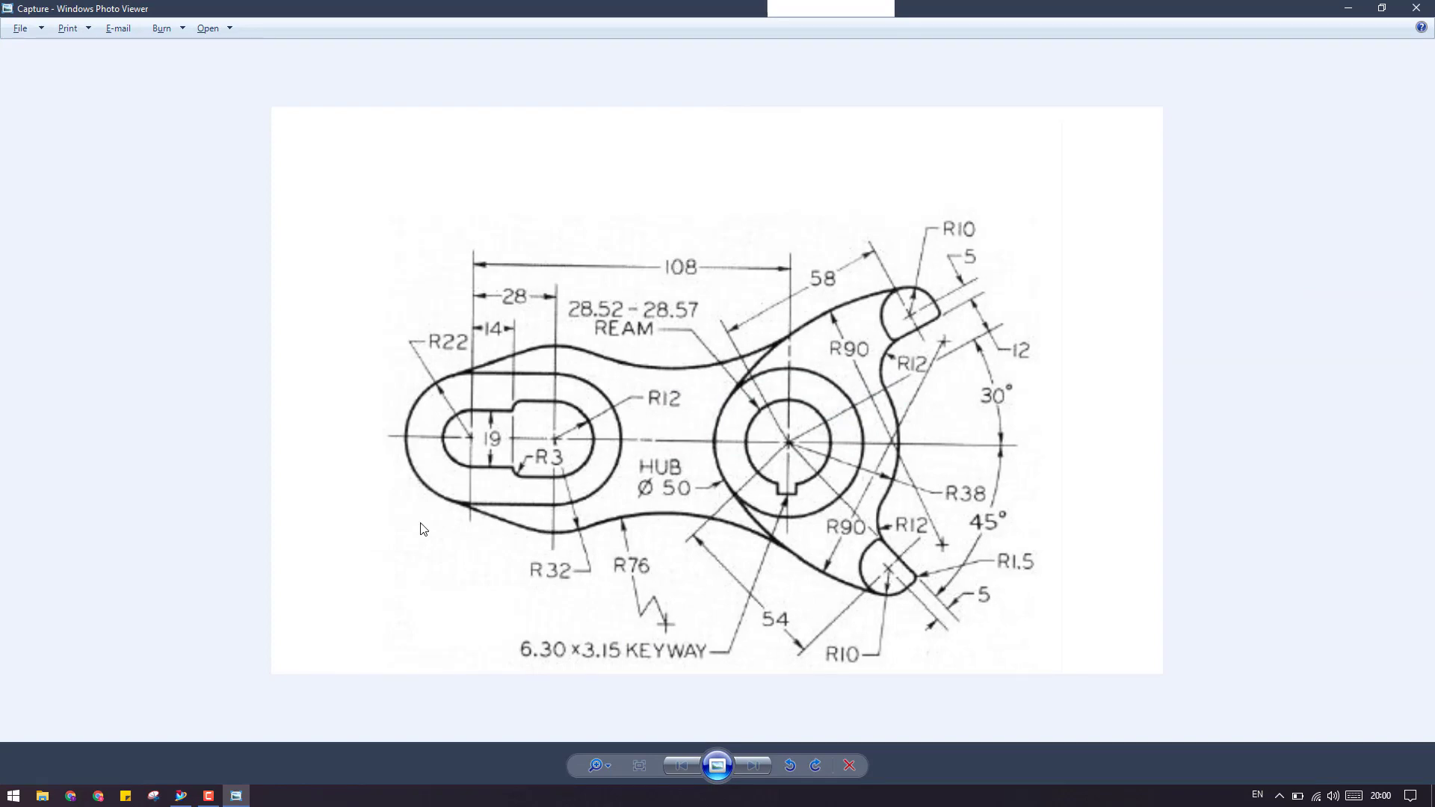
left_click(236, 794)
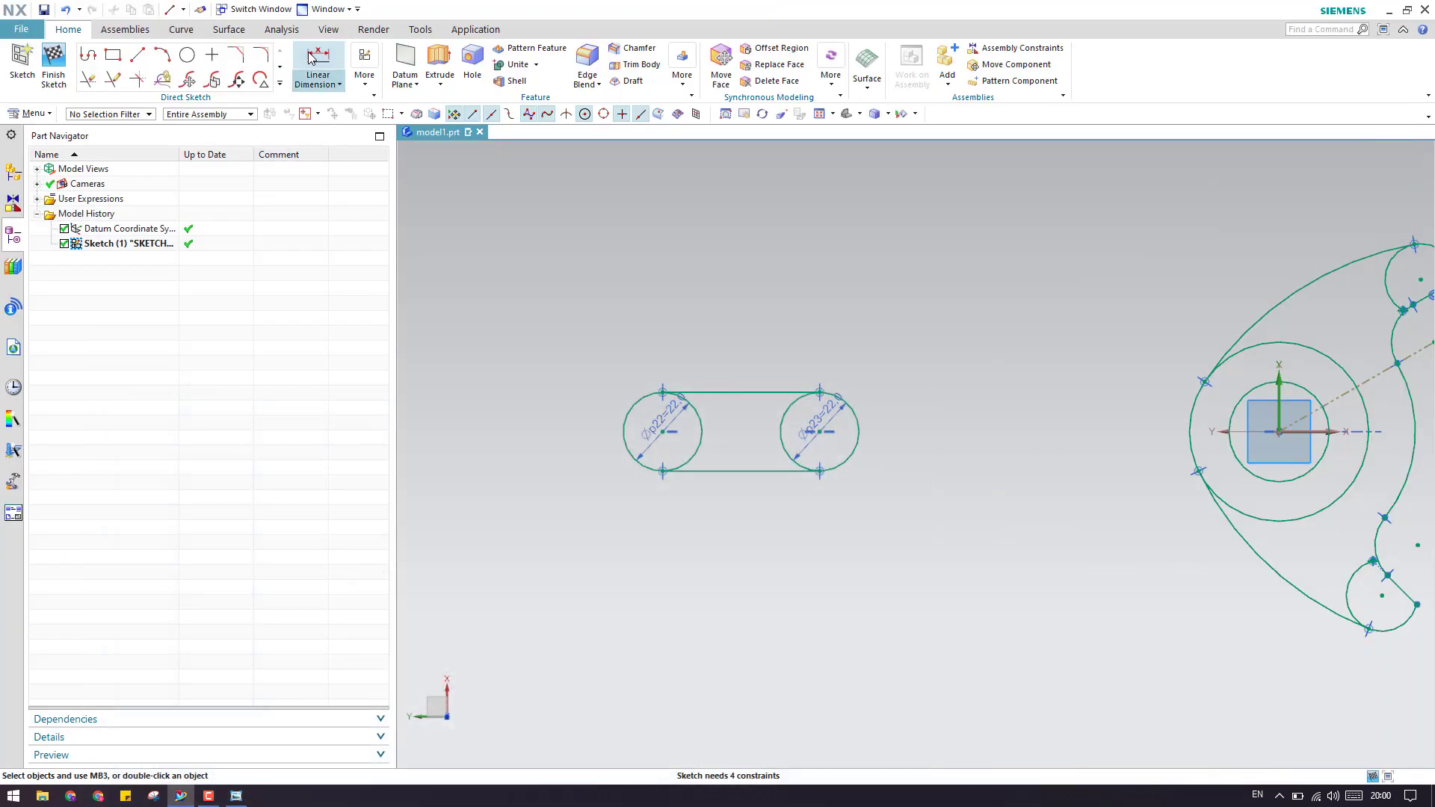
left_click(663, 431)
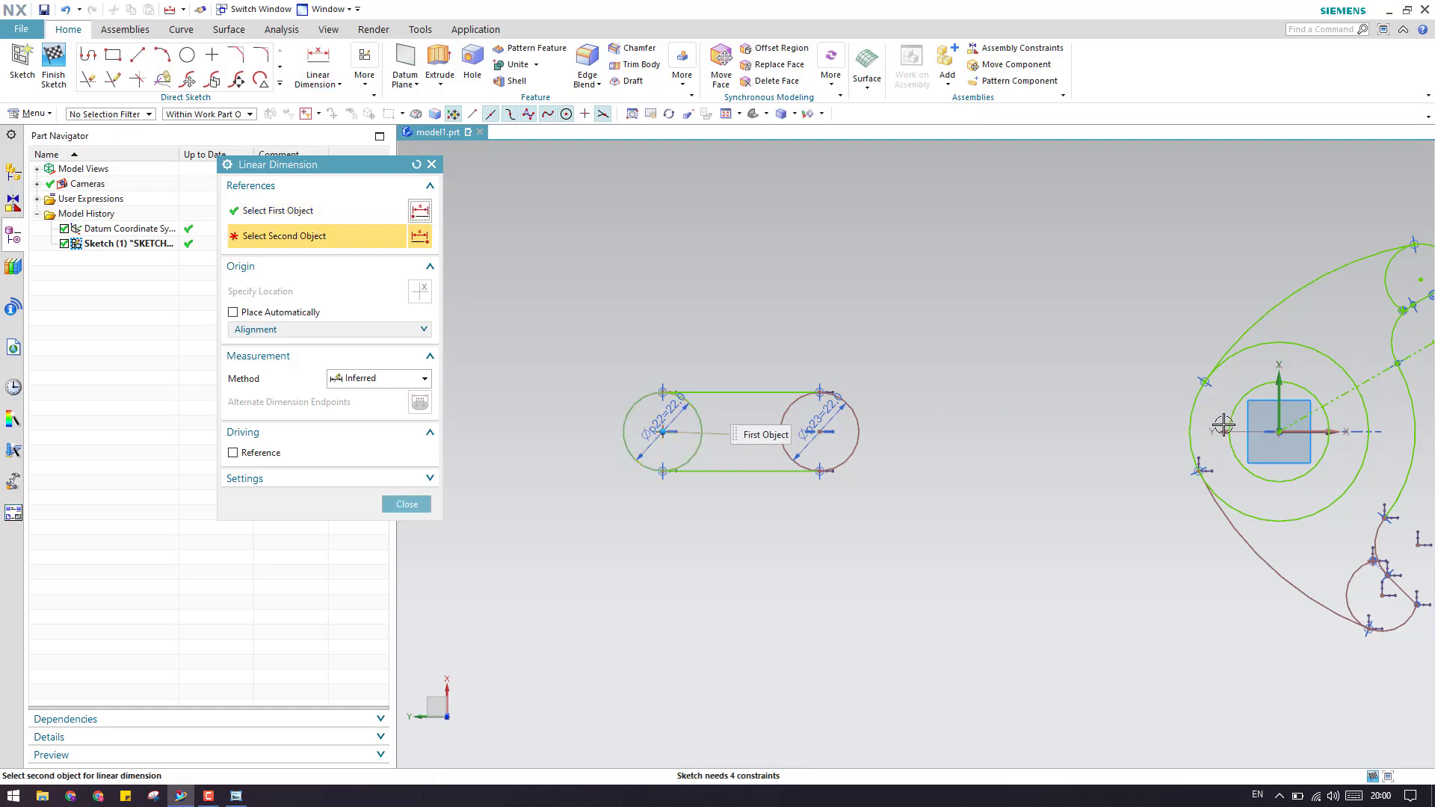
left_click(1279, 433)
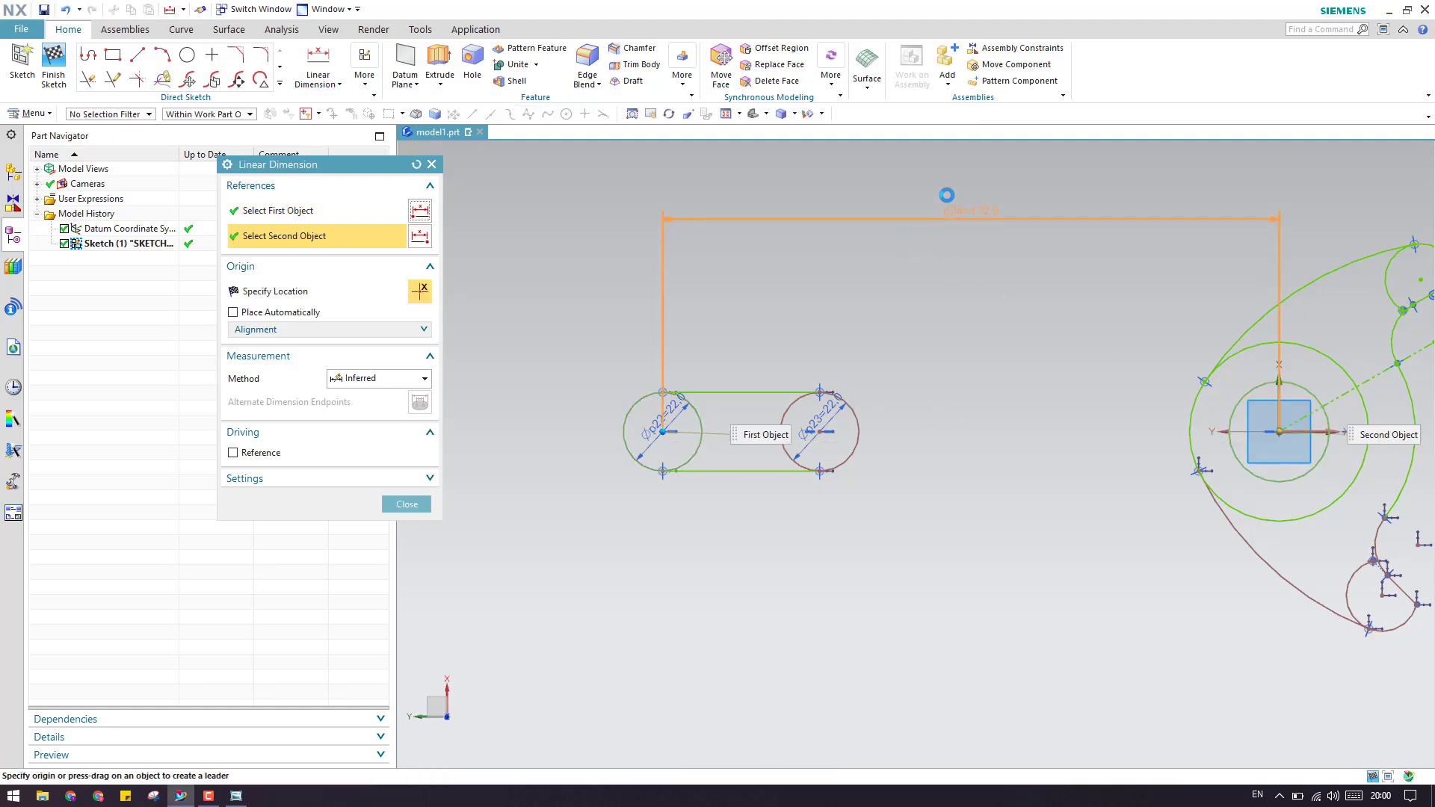
left_click(967, 314)
type("108")
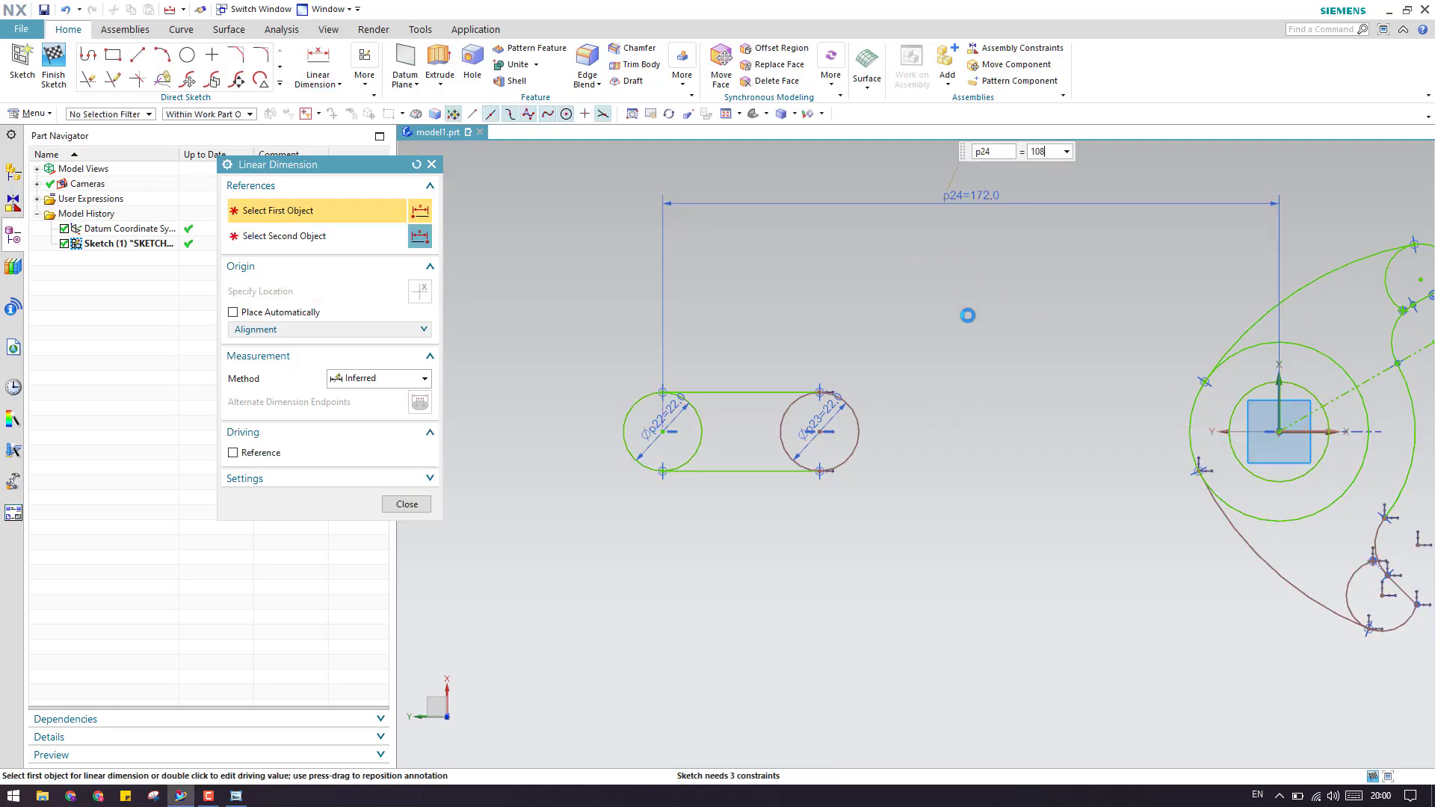
key("Return")
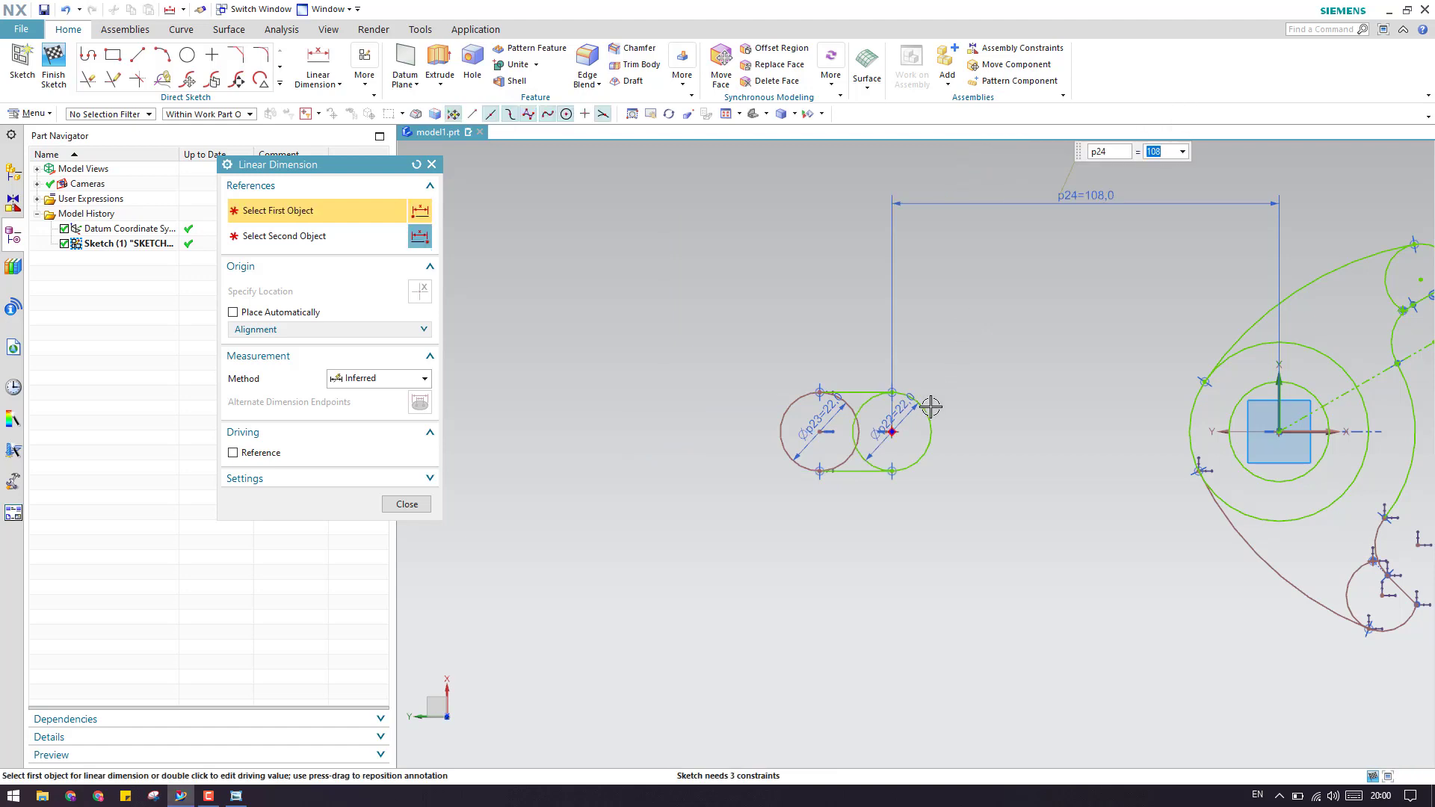
left_click(393, 505)
Step: Move the other 22 mm circle into the space between the dimensioned circle and the hub
left_click_drag(817, 431, 1002, 426)
scroll(628, 378, "down", 3)
scroll(847, 425, "up", 2)
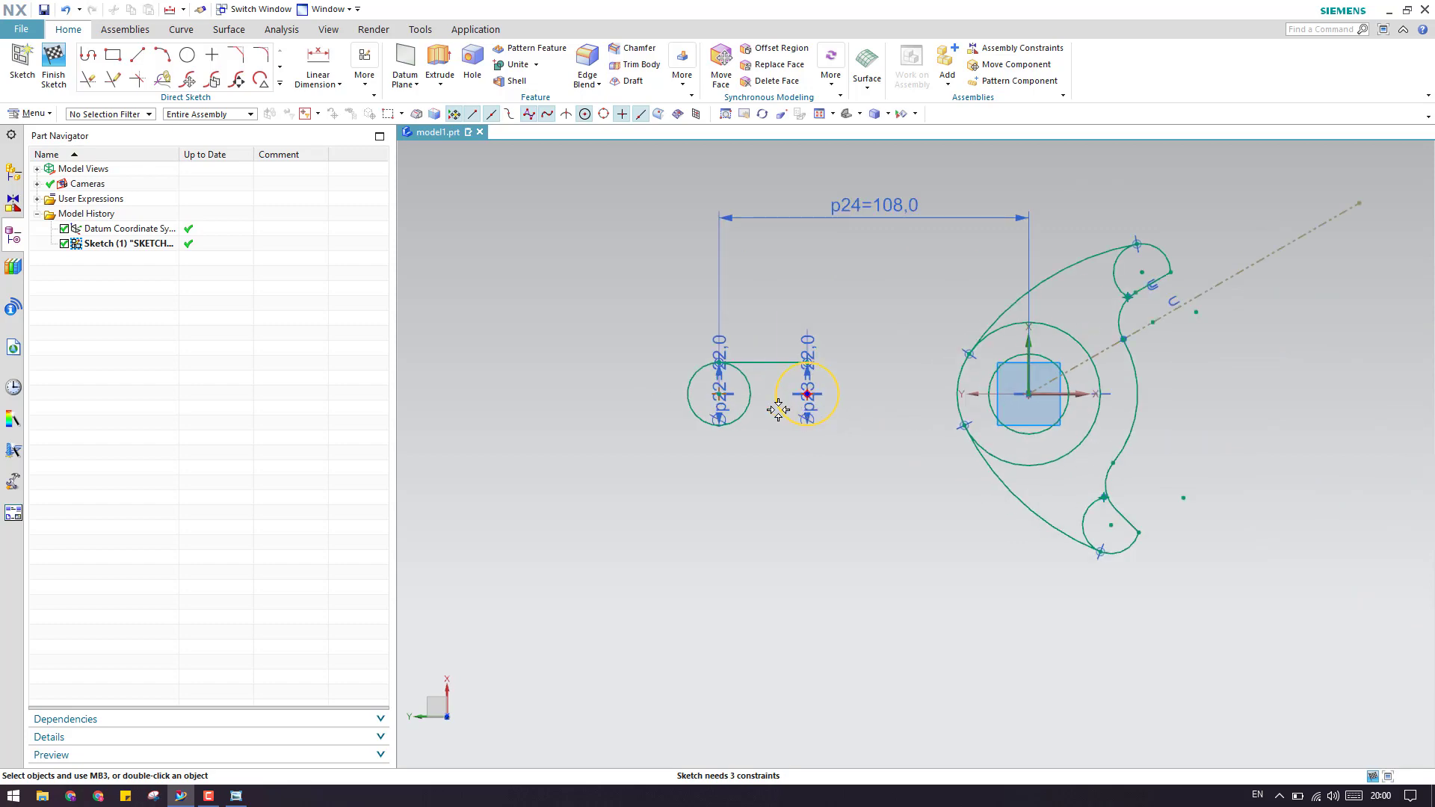
Step: Check the slot spacing in the reference drawing and dimension the distance between the two 22 mm circle centres as 28 mm
left_click(236, 796)
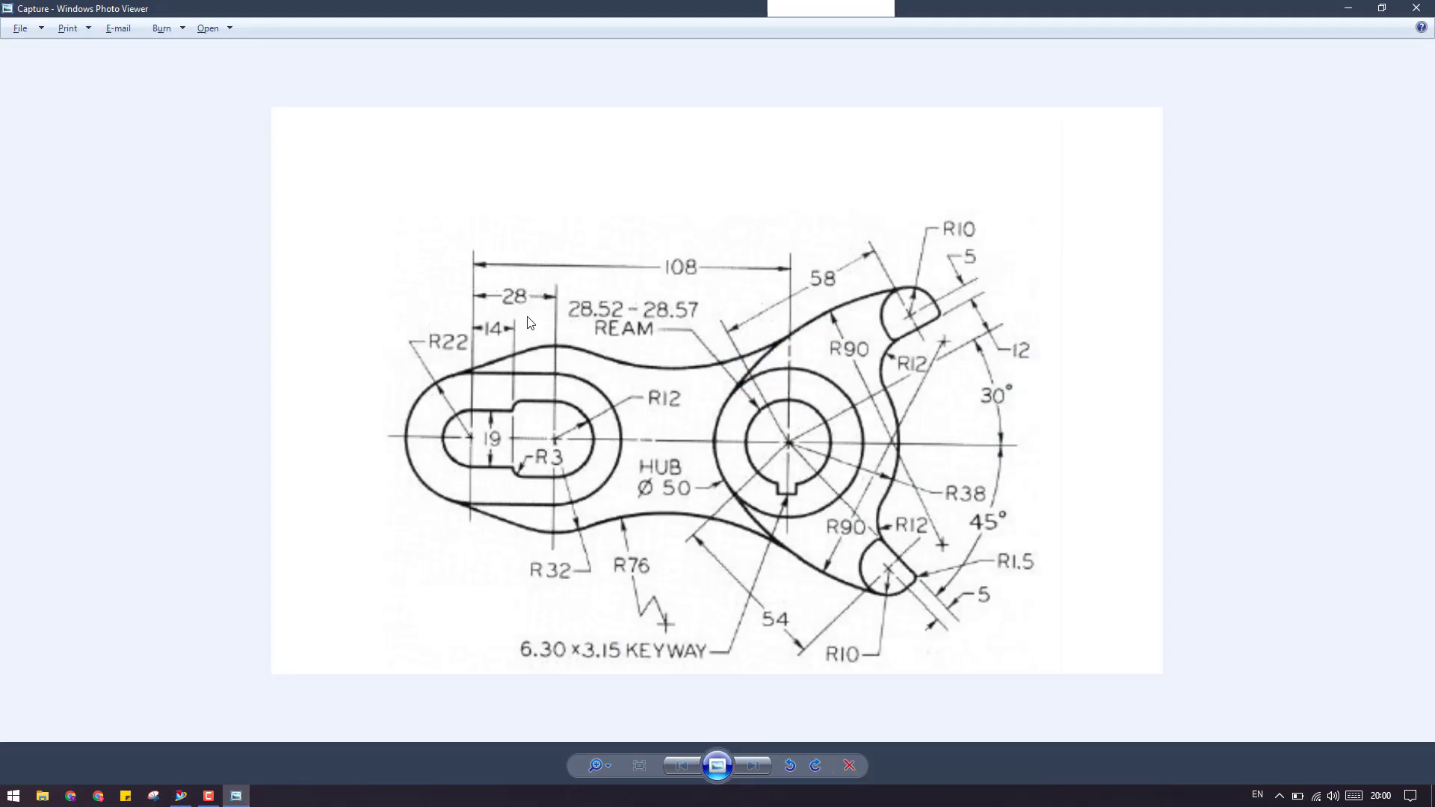
left_click(1348, 11)
left_click(319, 61)
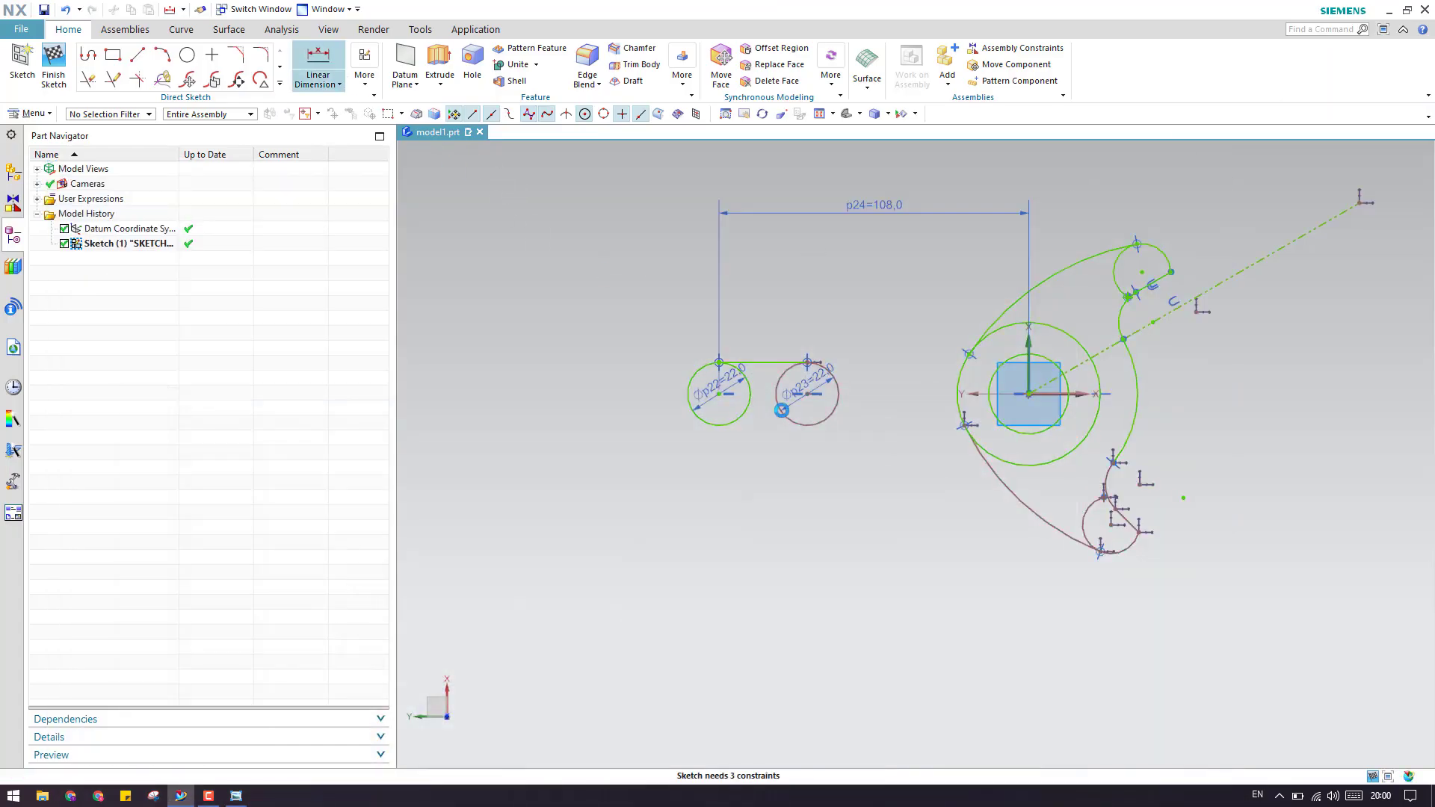
left_click(808, 396)
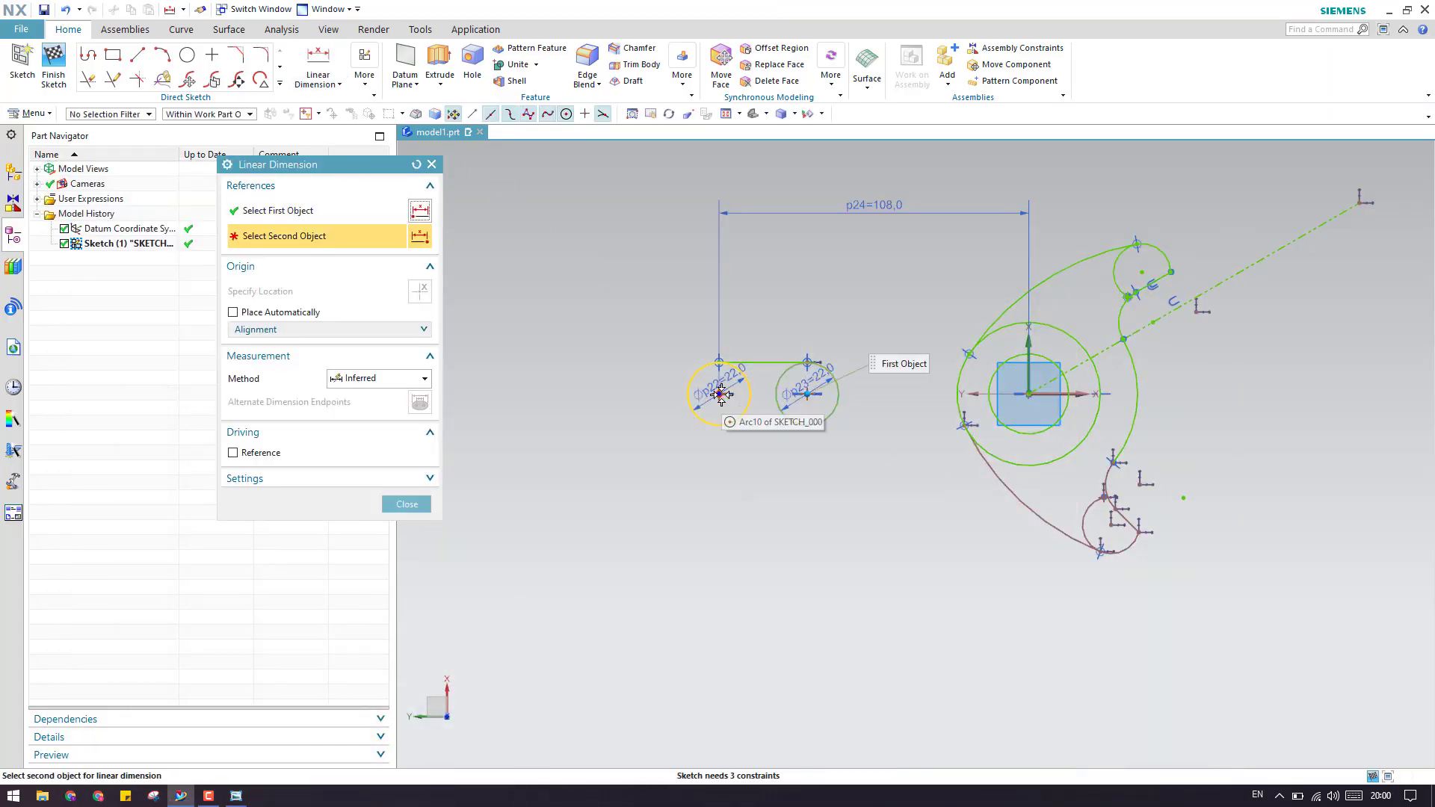
left_click(719, 394)
left_click(821, 562)
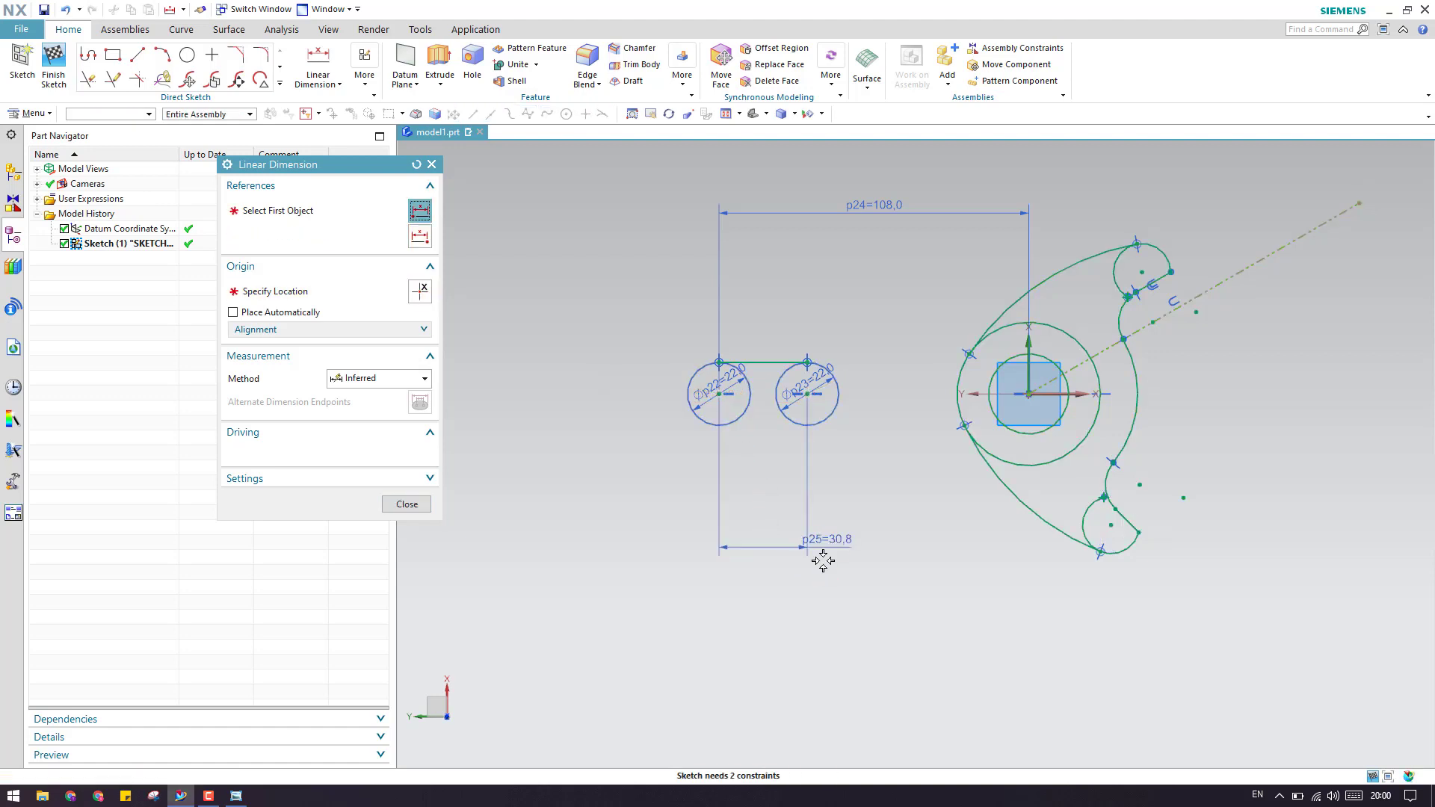
type("28")
key("Return")
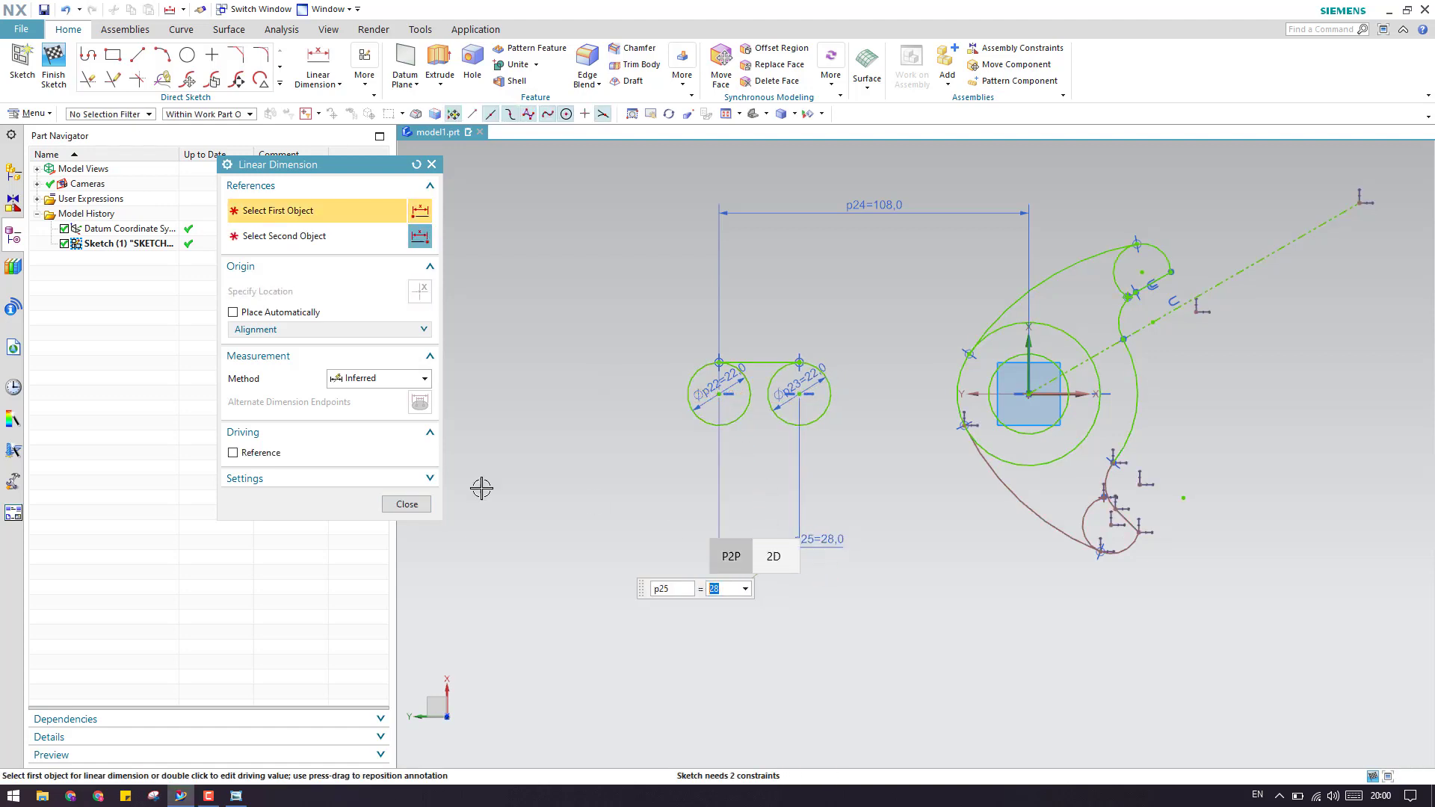
left_click(407, 504)
Step: Draw a horizontal tangent line joining the lower sides of the two 22 mm circles
scroll(761, 451, "up", 1)
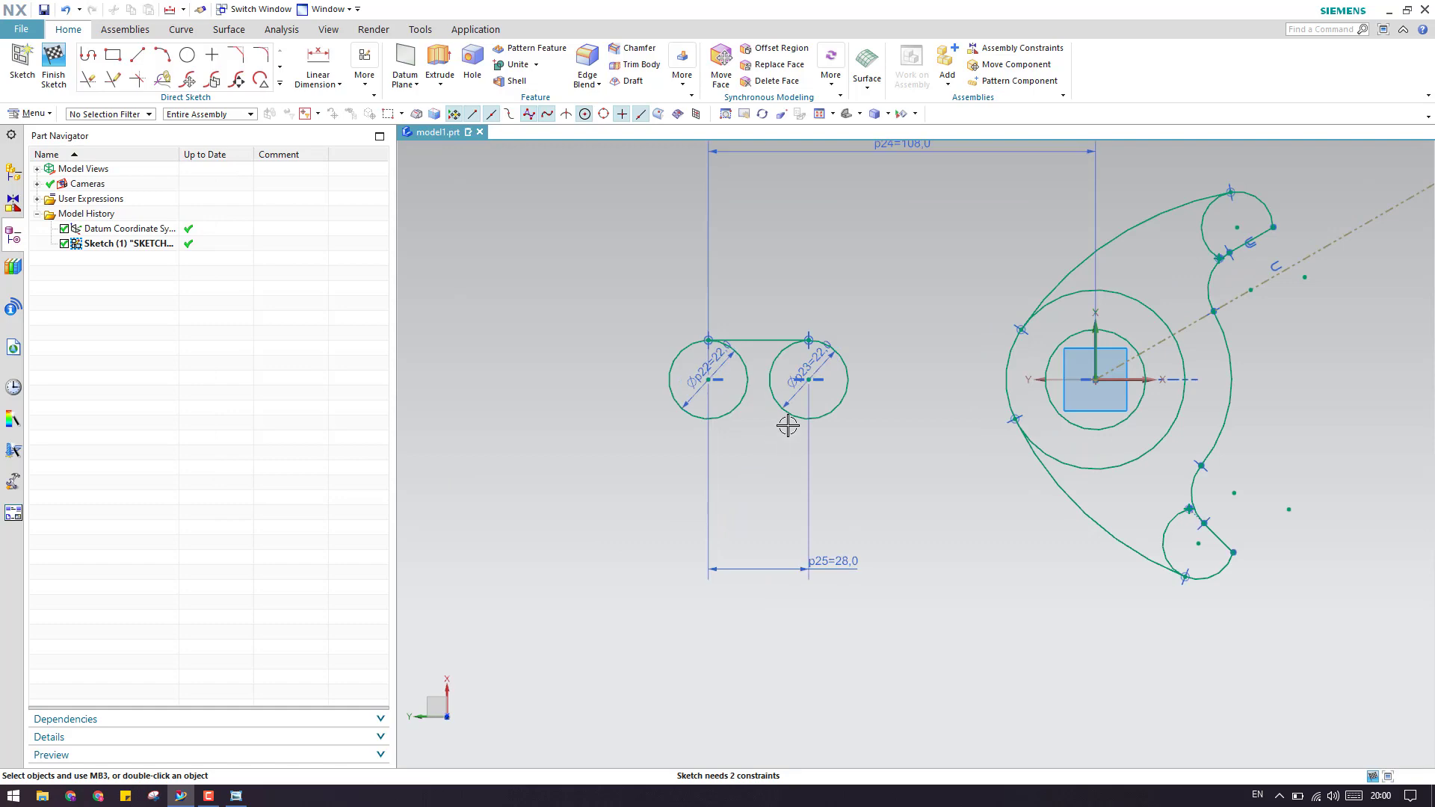
scroll(788, 424, "up", 3)
scroll(897, 410, "down", 4)
scroll(897, 410, "down", 2)
scroll(977, 416, "up", 1)
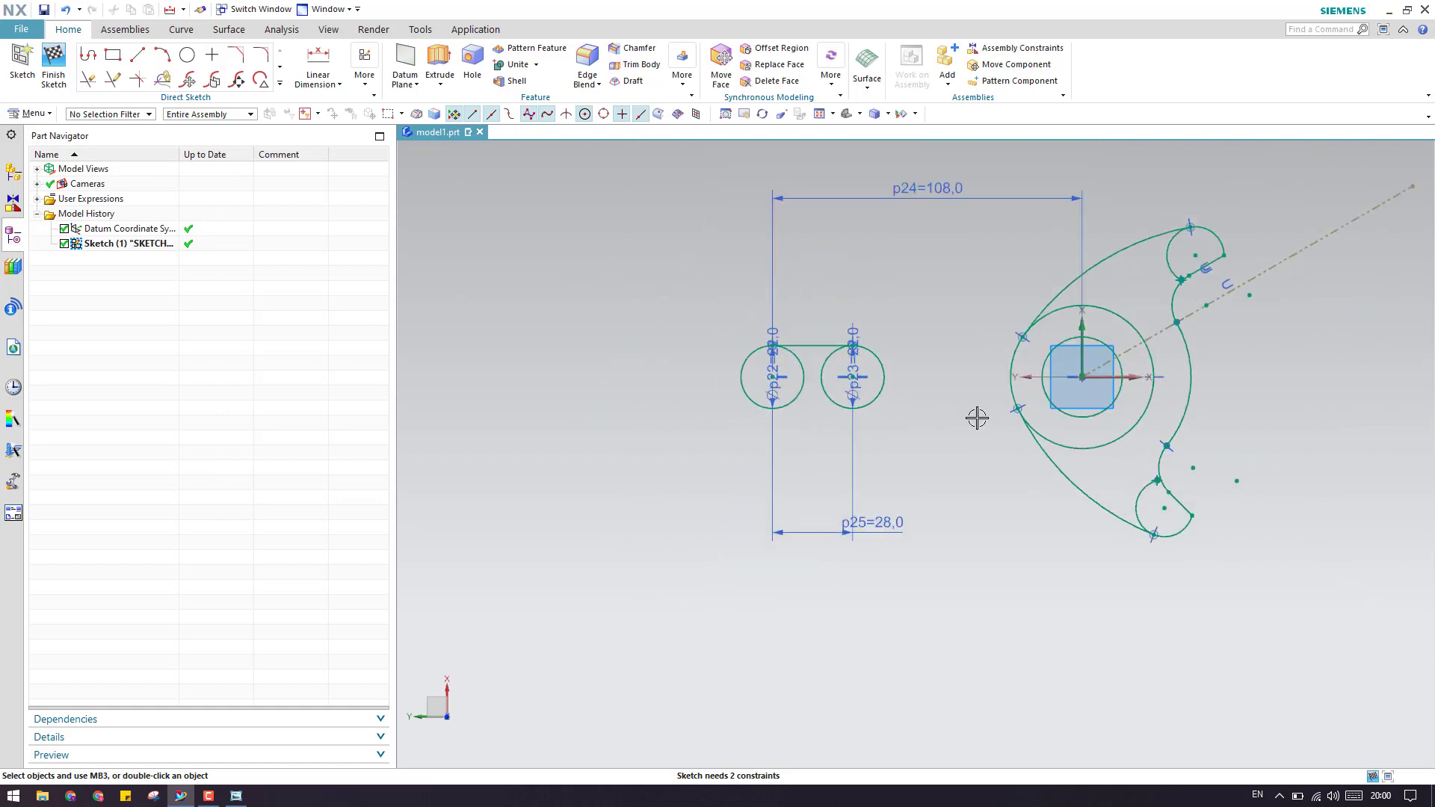
scroll(897, 407, "up", 5)
scroll(814, 429, "down", 1)
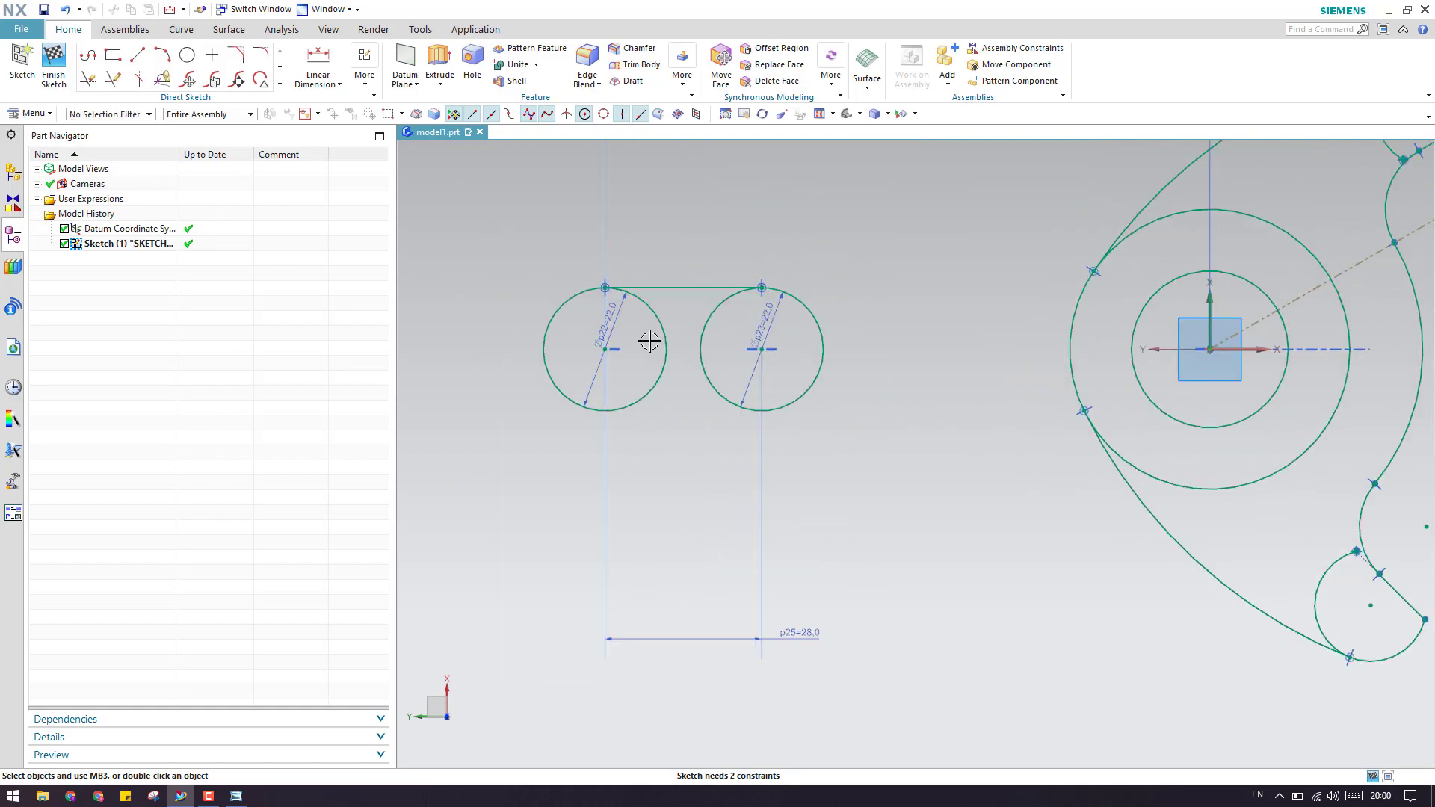
left_click(138, 54)
scroll(585, 414, "up", 1)
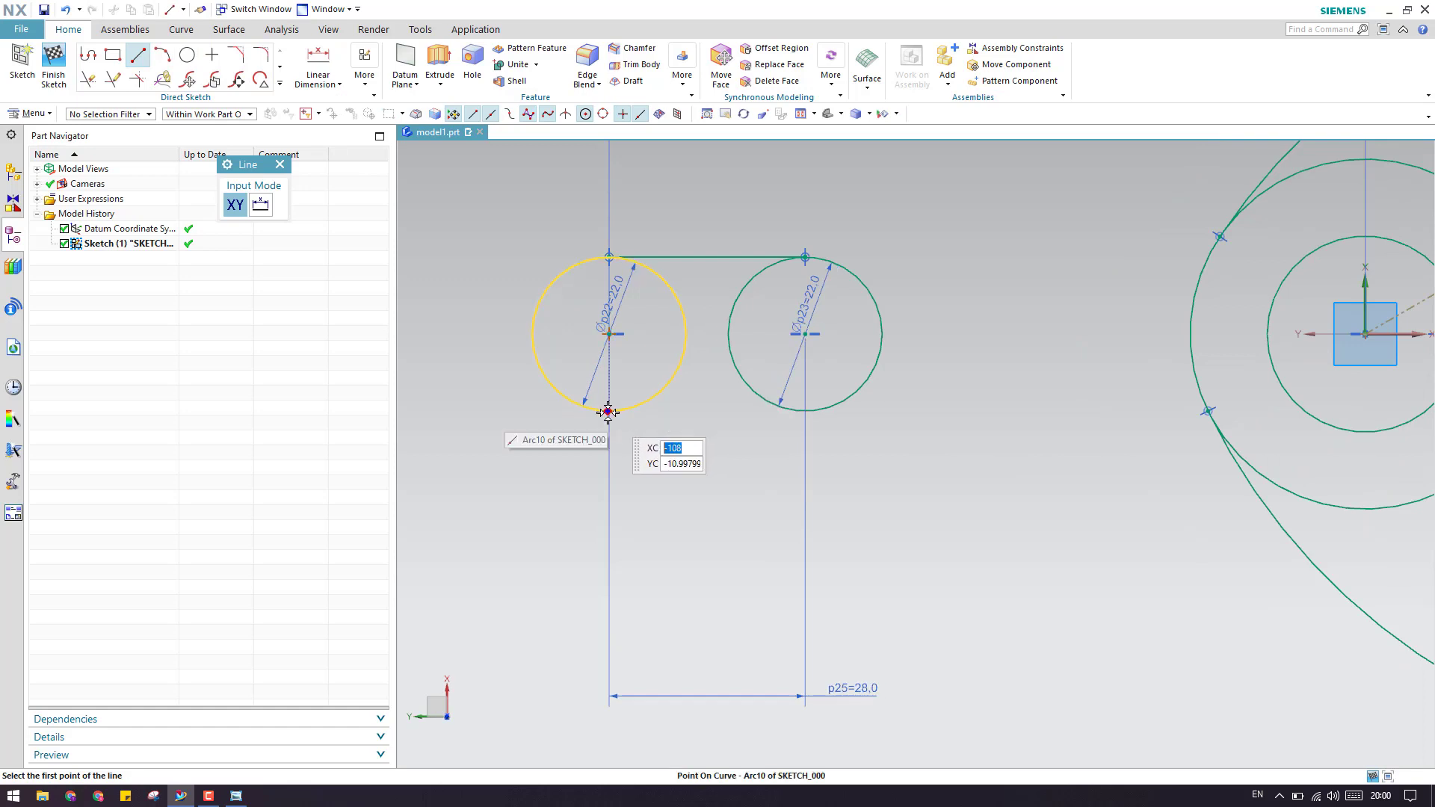
left_click(608, 409)
left_click(804, 412)
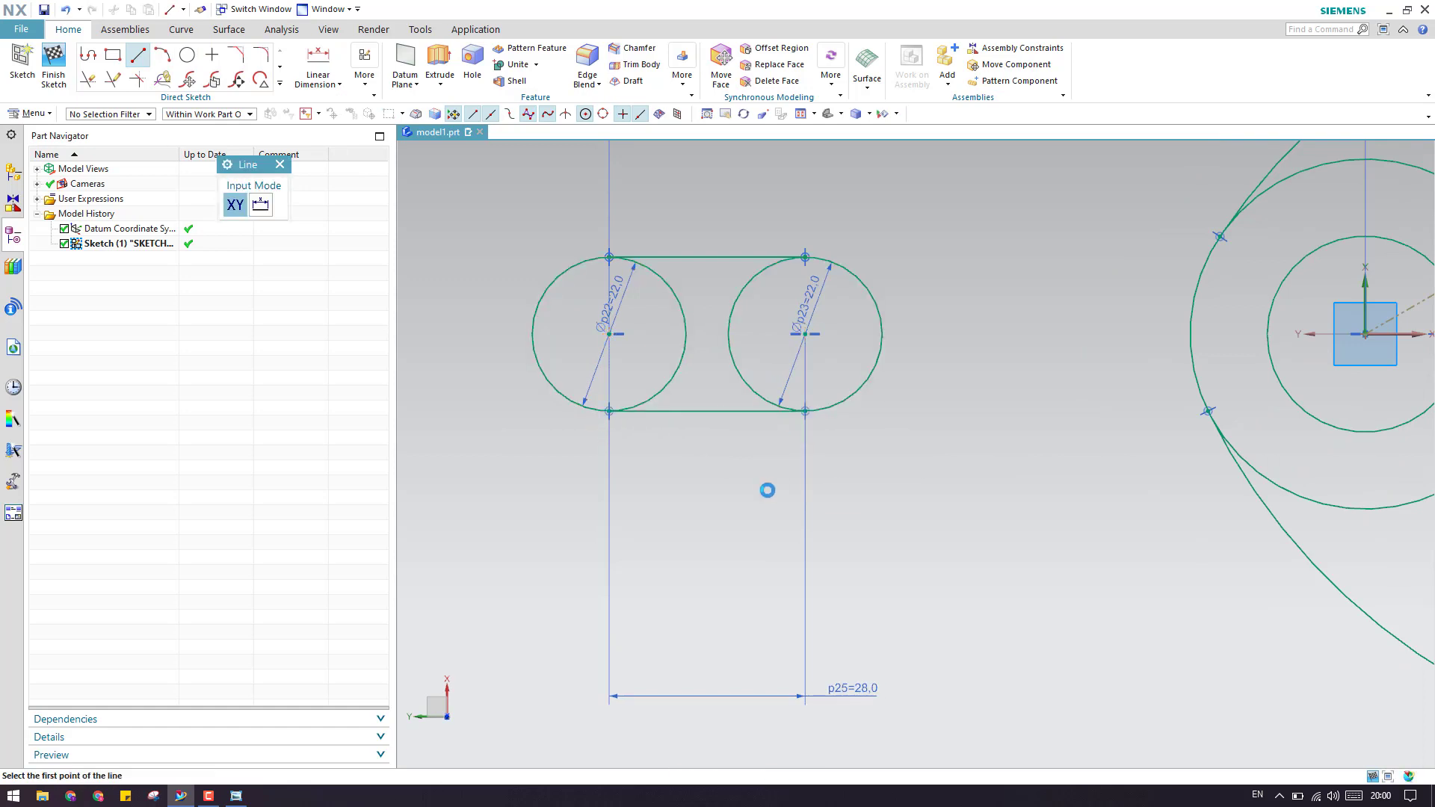
key("Escape")
scroll(770, 450, "down", 2)
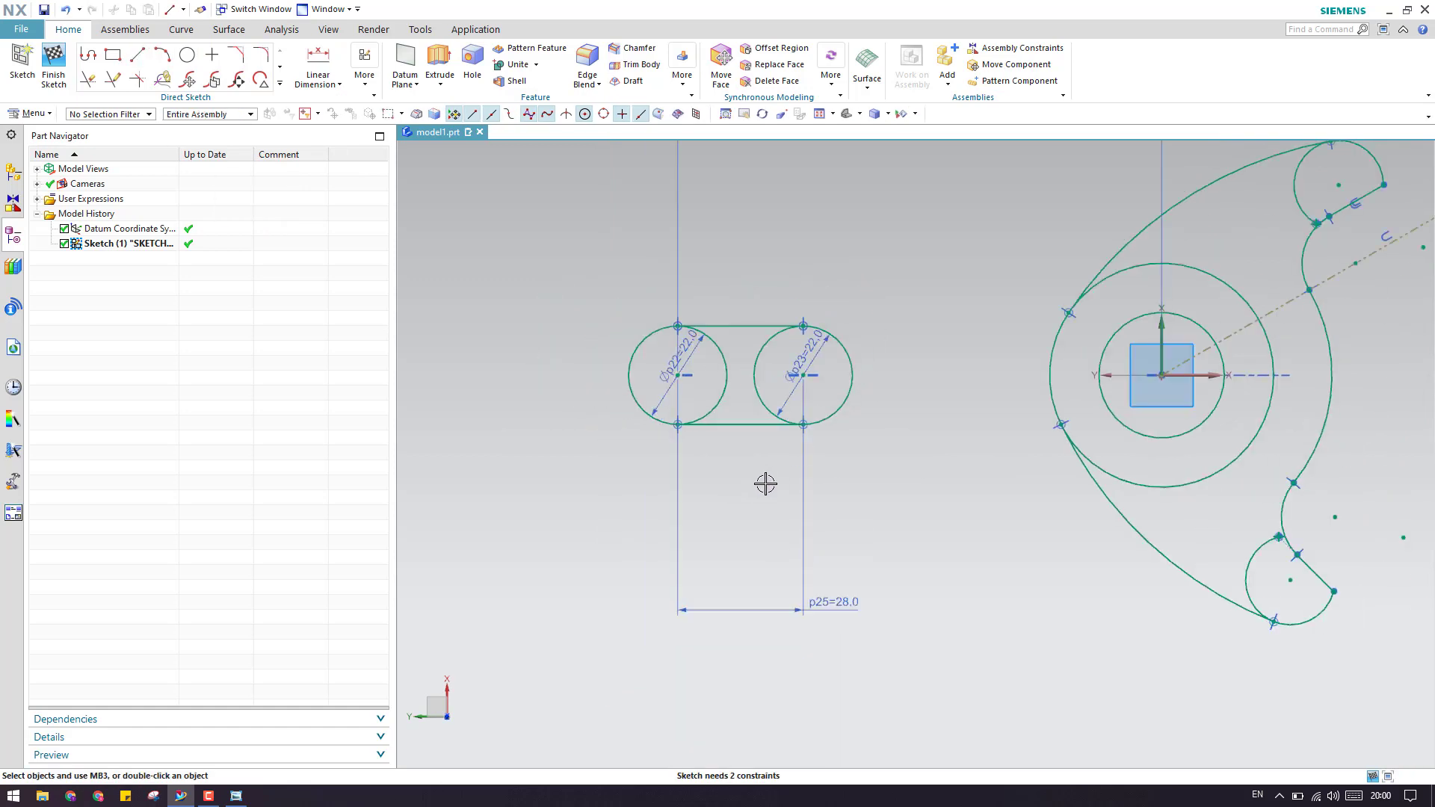
Step: Check the slot radii in the reference drawing and draw a 24 mm diameter circle concentric with the 22 mm circle nearer the hub
left_click(230, 799)
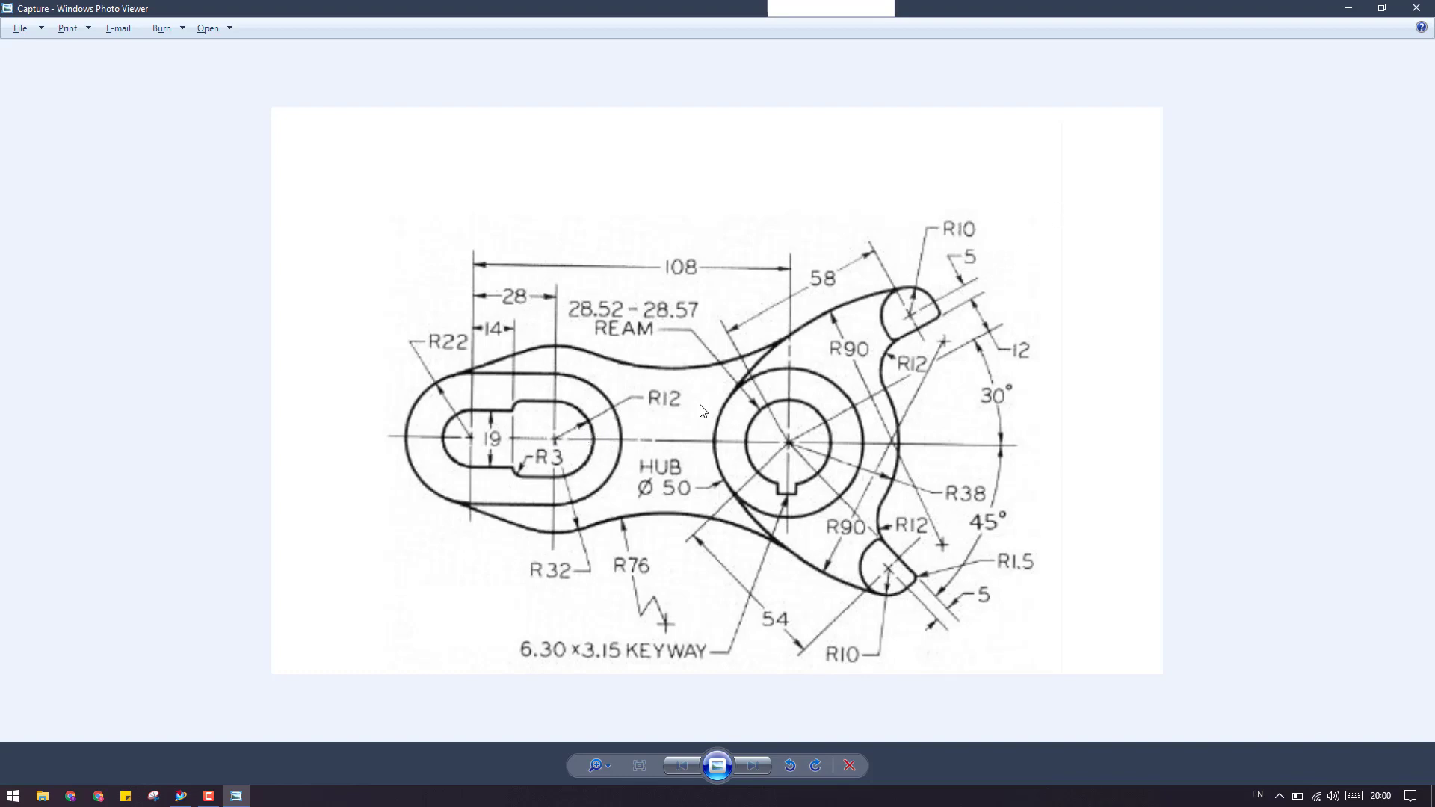
left_click(1350, 11)
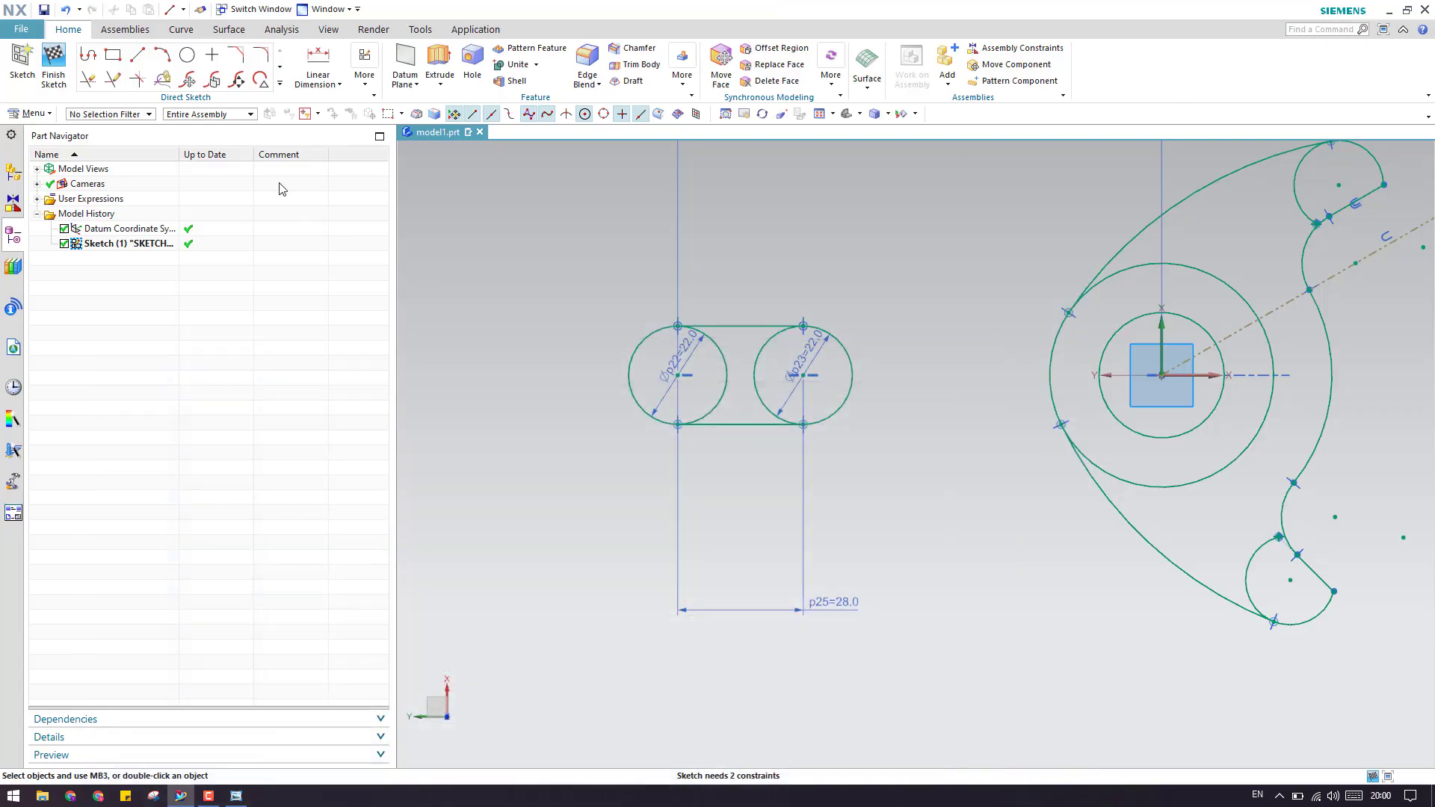
left_click(187, 54)
scroll(778, 369, "up", 3)
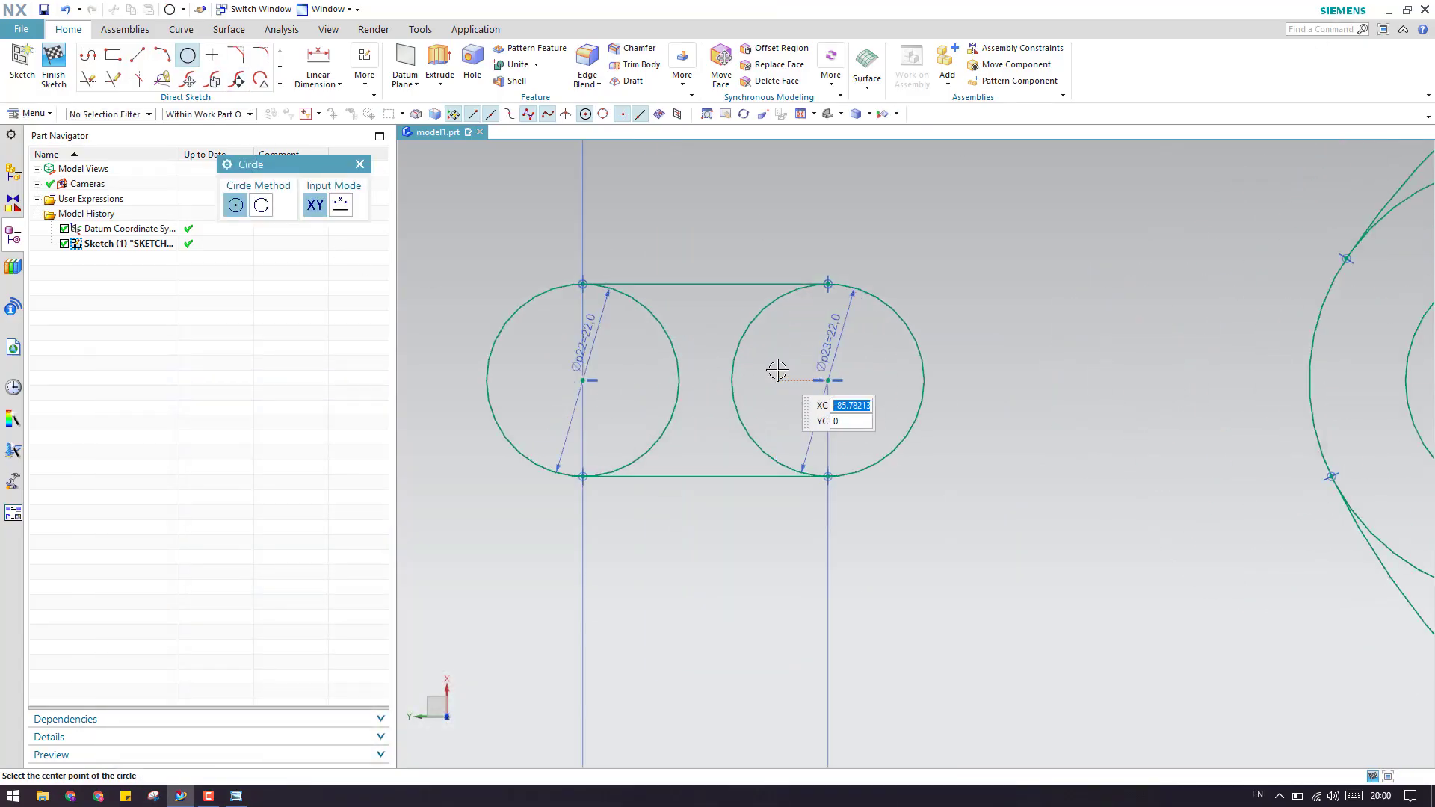
left_click(827, 381)
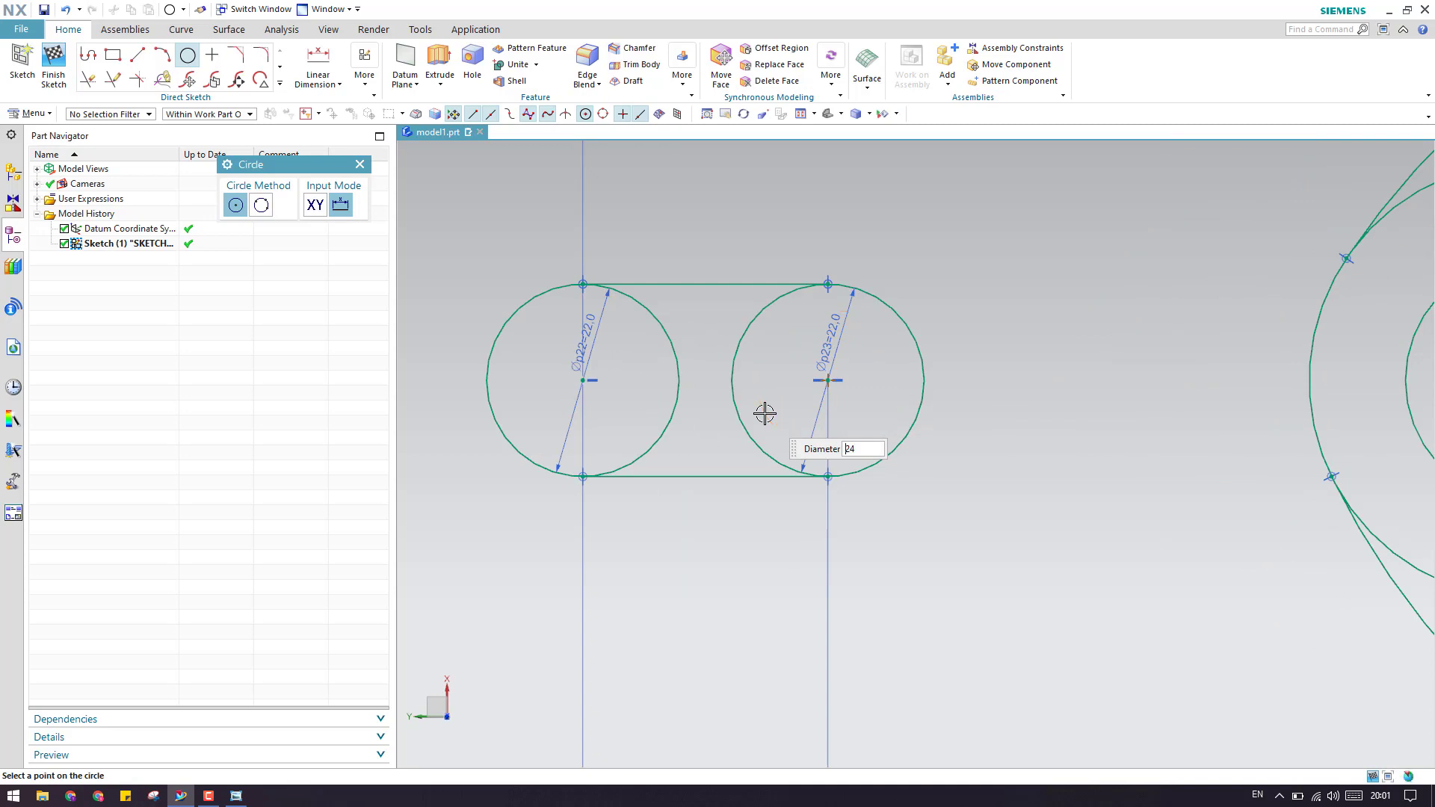
type("24")
key("Return")
key("Escape")
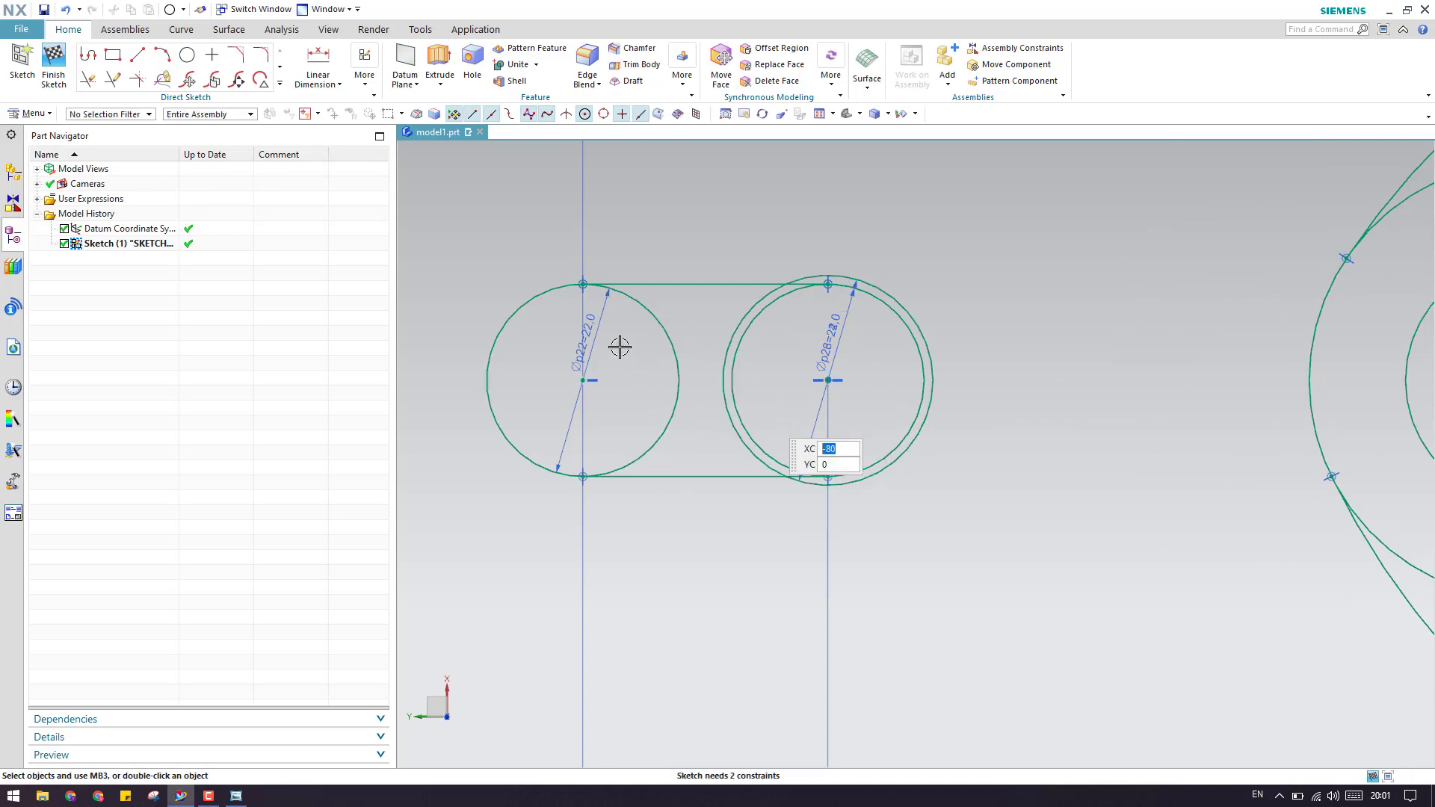
Step: Move the diameter dimension of the circle farther from the hub outside its outline and set it to 44 mm
left_click_drag(592, 321, 417, 347)
scroll(701, 405, "down", 2)
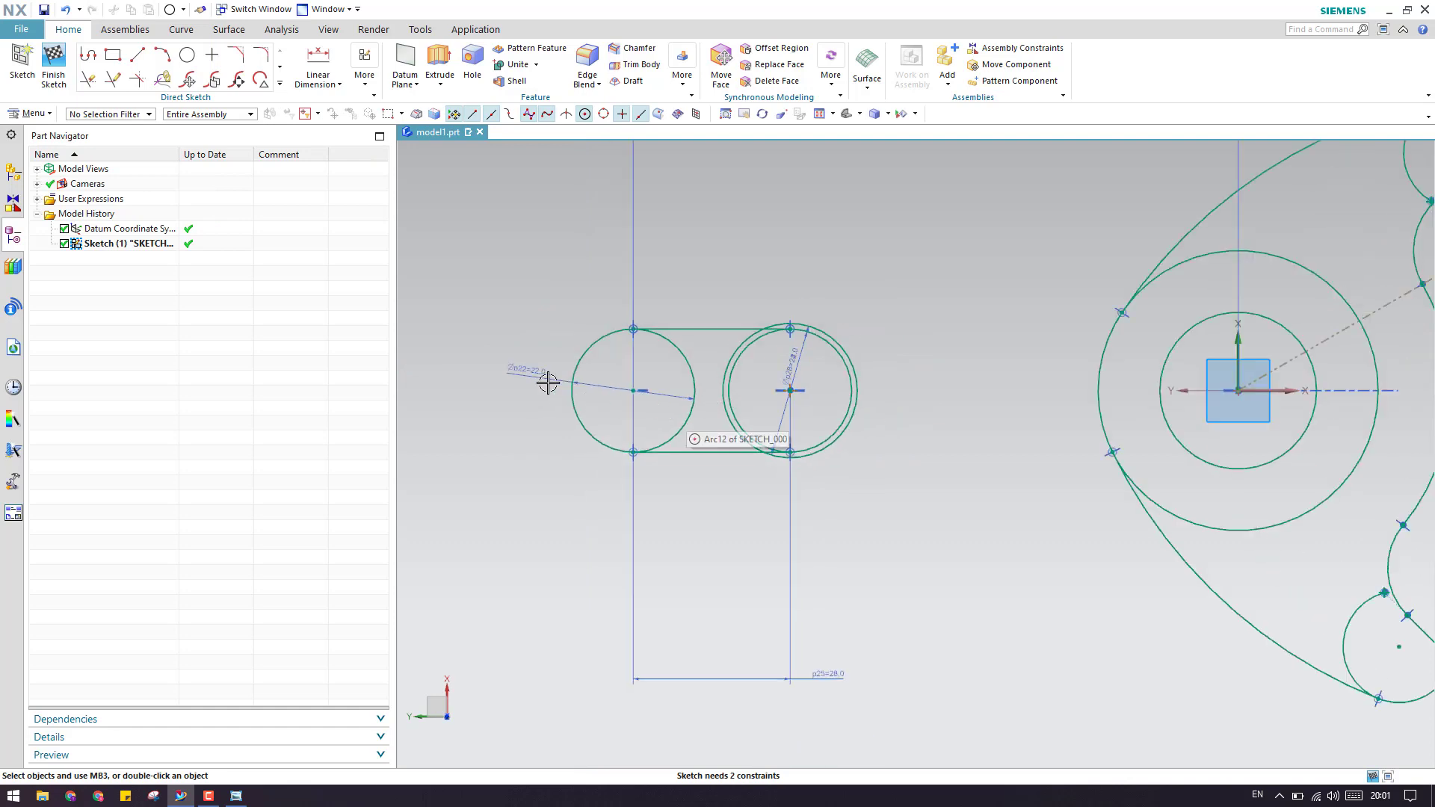
scroll(547, 382, "up", 3)
double_click(517, 369)
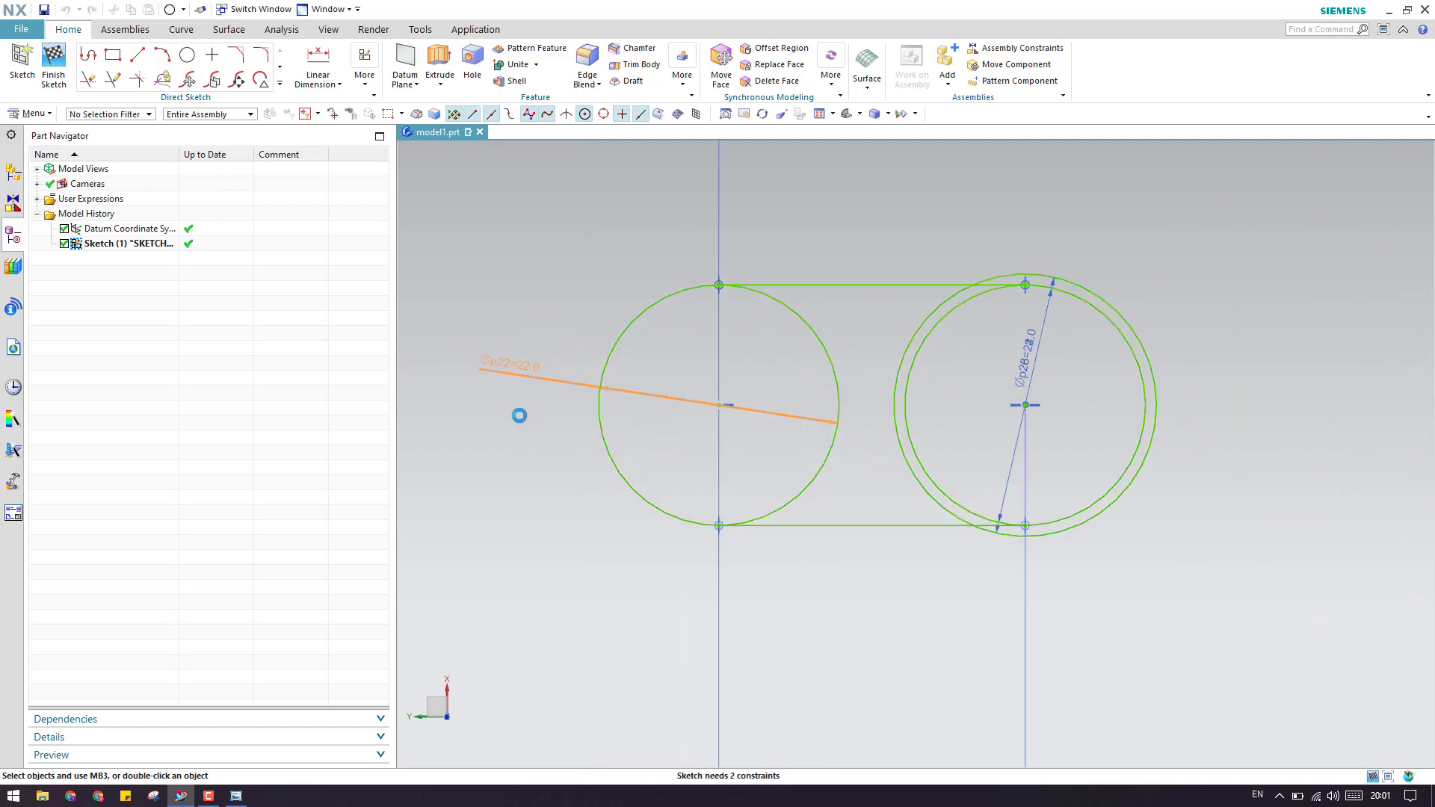
type("44")
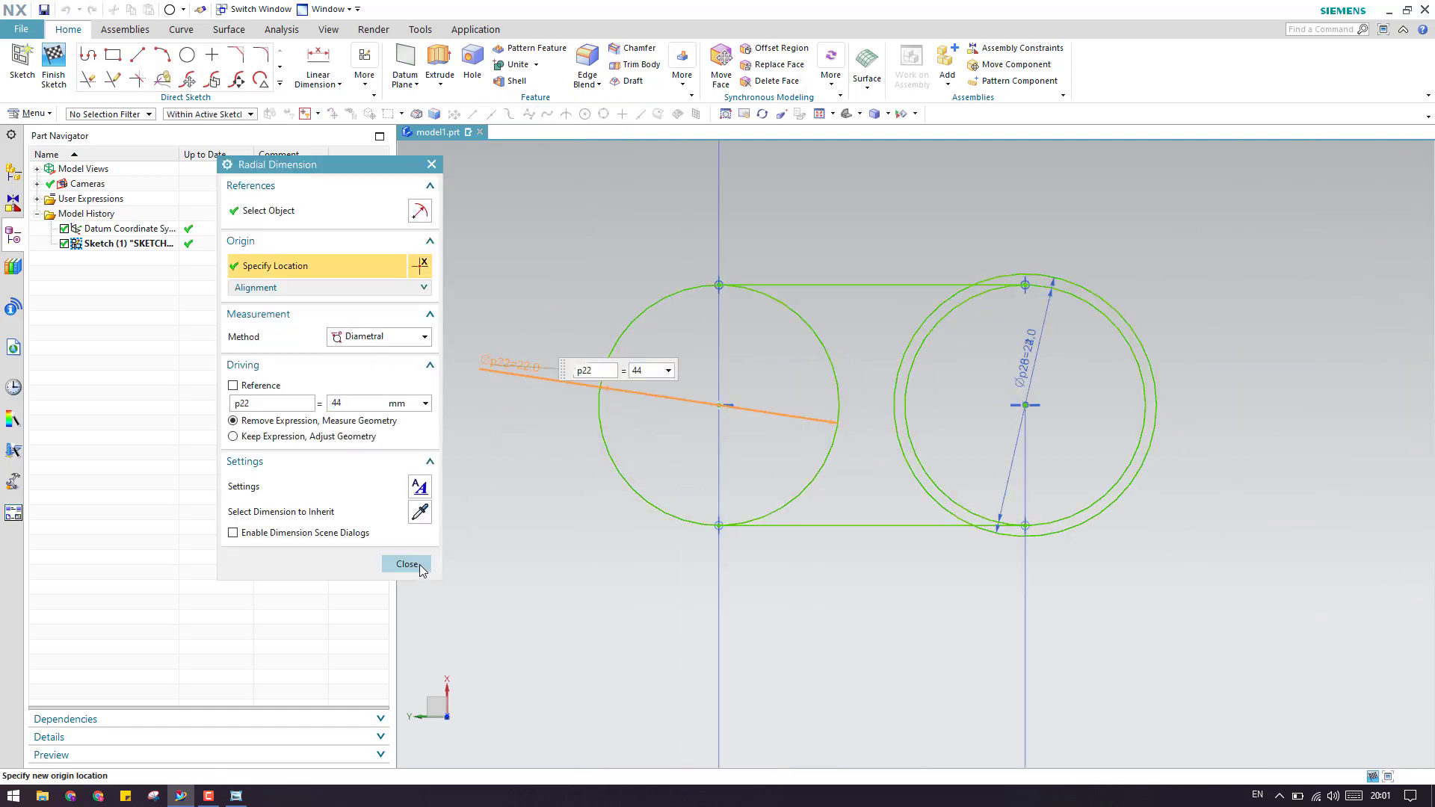
left_click(418, 568)
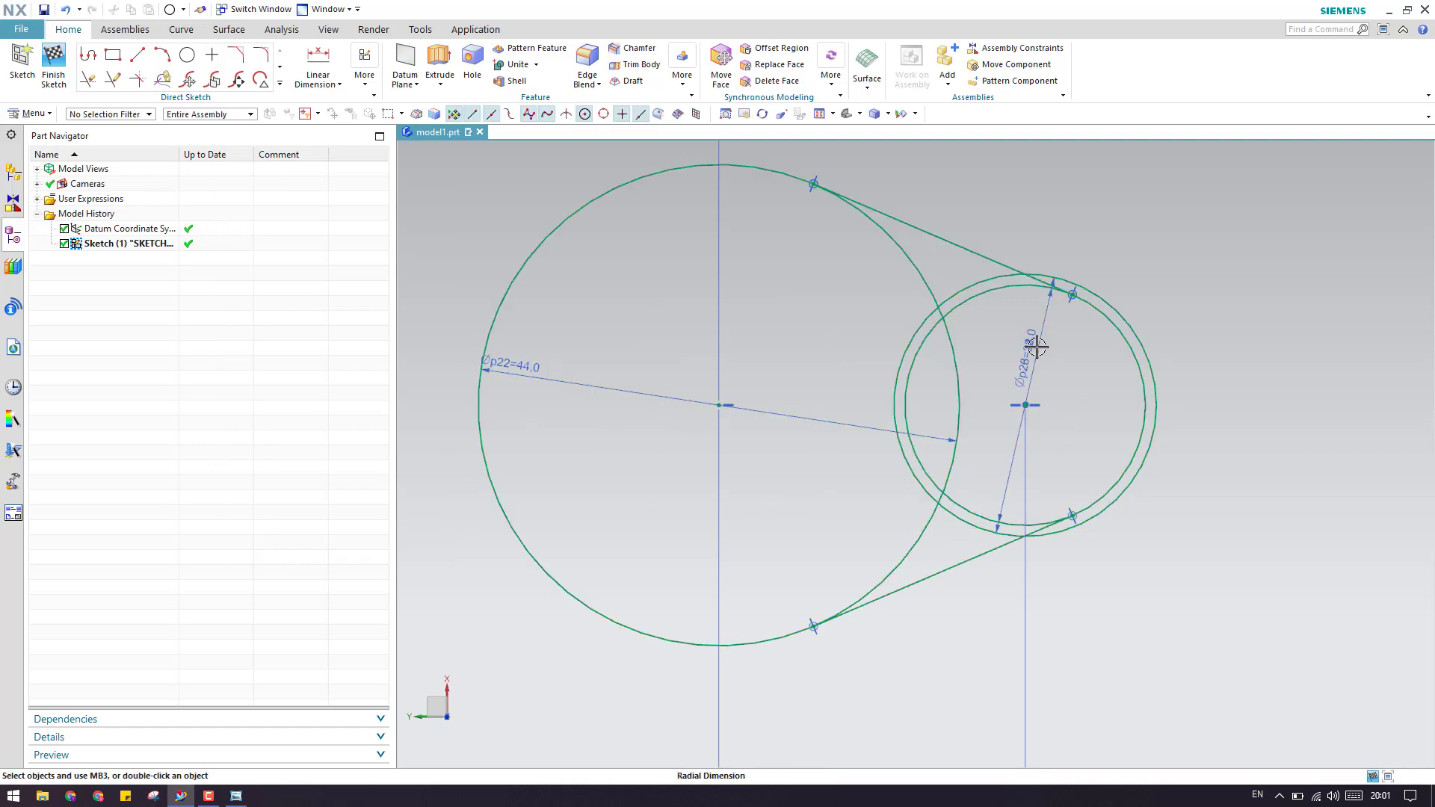
Step: Move the 24 mm circle's dimension aside and set the diameter of the concentric 22 mm circle to 44 mm
left_click_drag(1038, 347, 1252, 383)
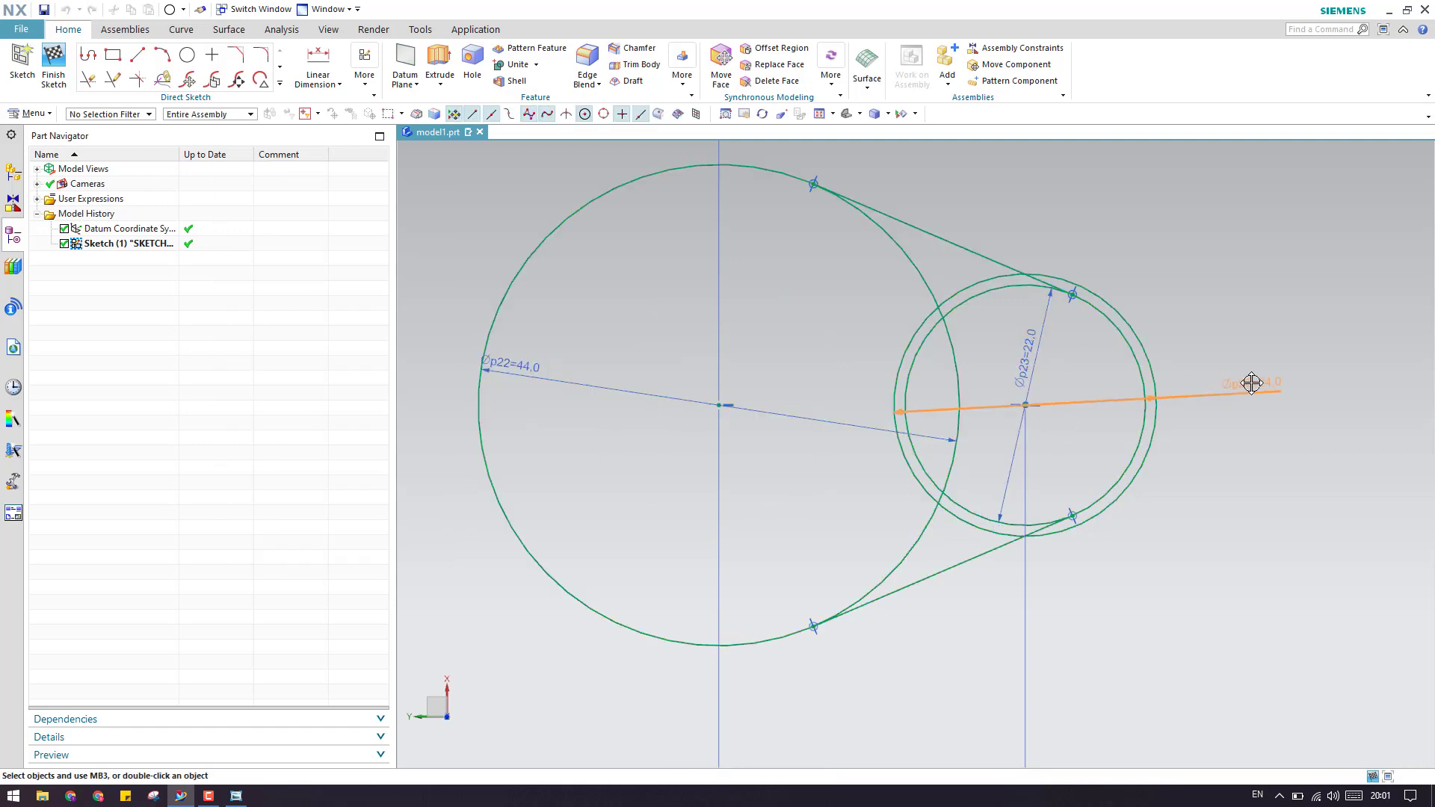
double_click(1031, 353)
type("44")
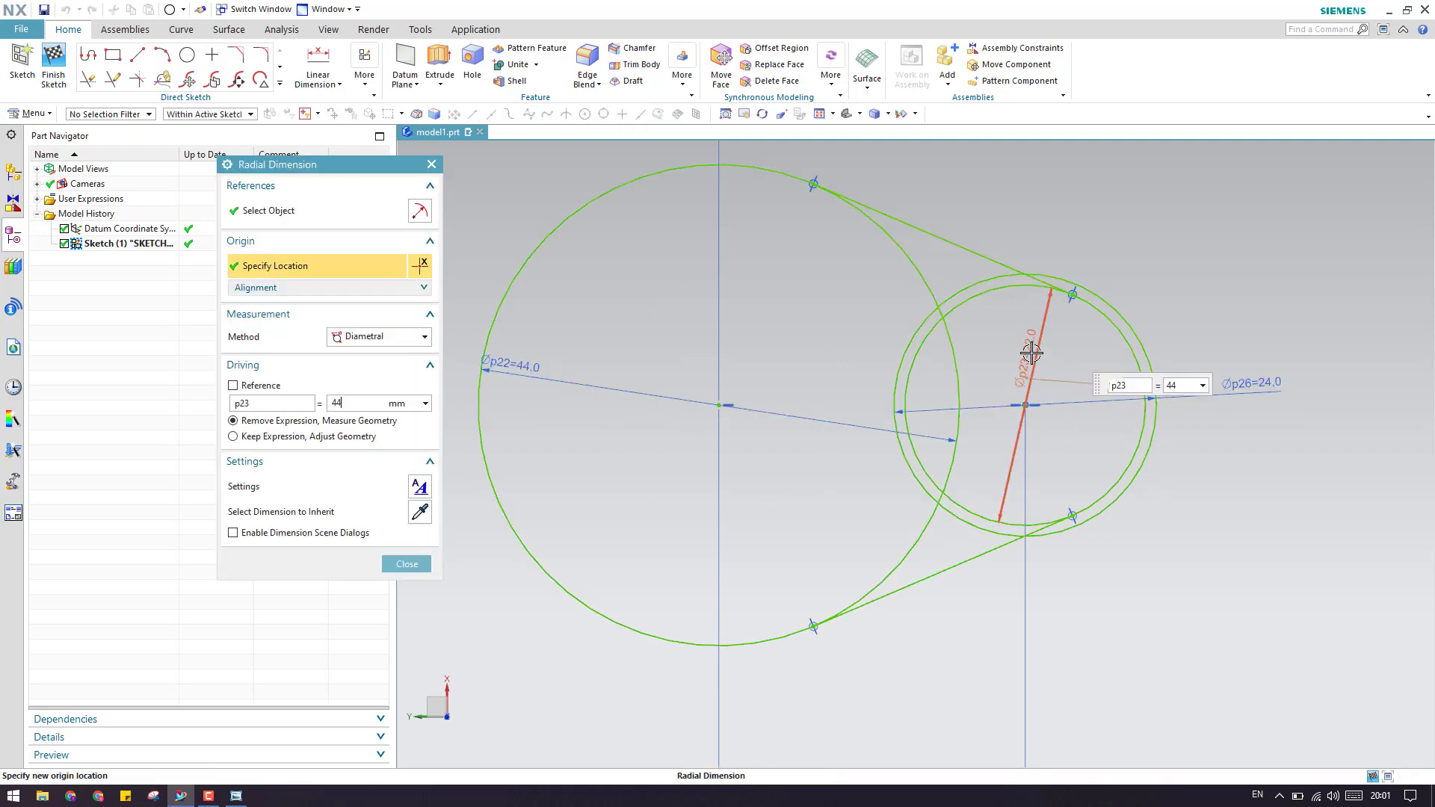
left_click(415, 563)
scroll(1085, 472, "down", 2)
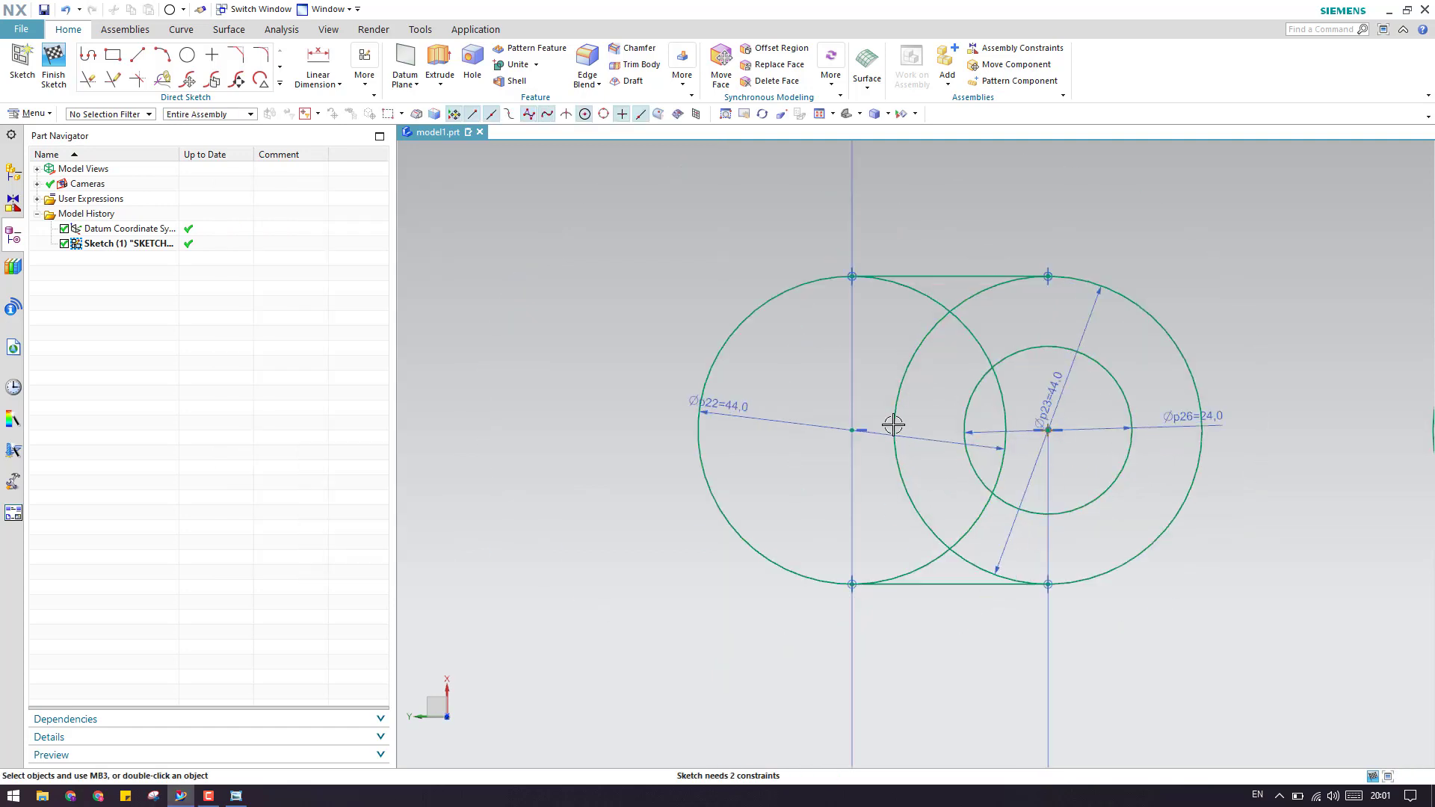
Step: Trim the inner arcs of both 44 mm circles to leave a slot outline, and move the far arc's diameter dimension outside it
scroll(853, 425, "down", 1)
scroll(996, 412, "up", 1)
key("t")
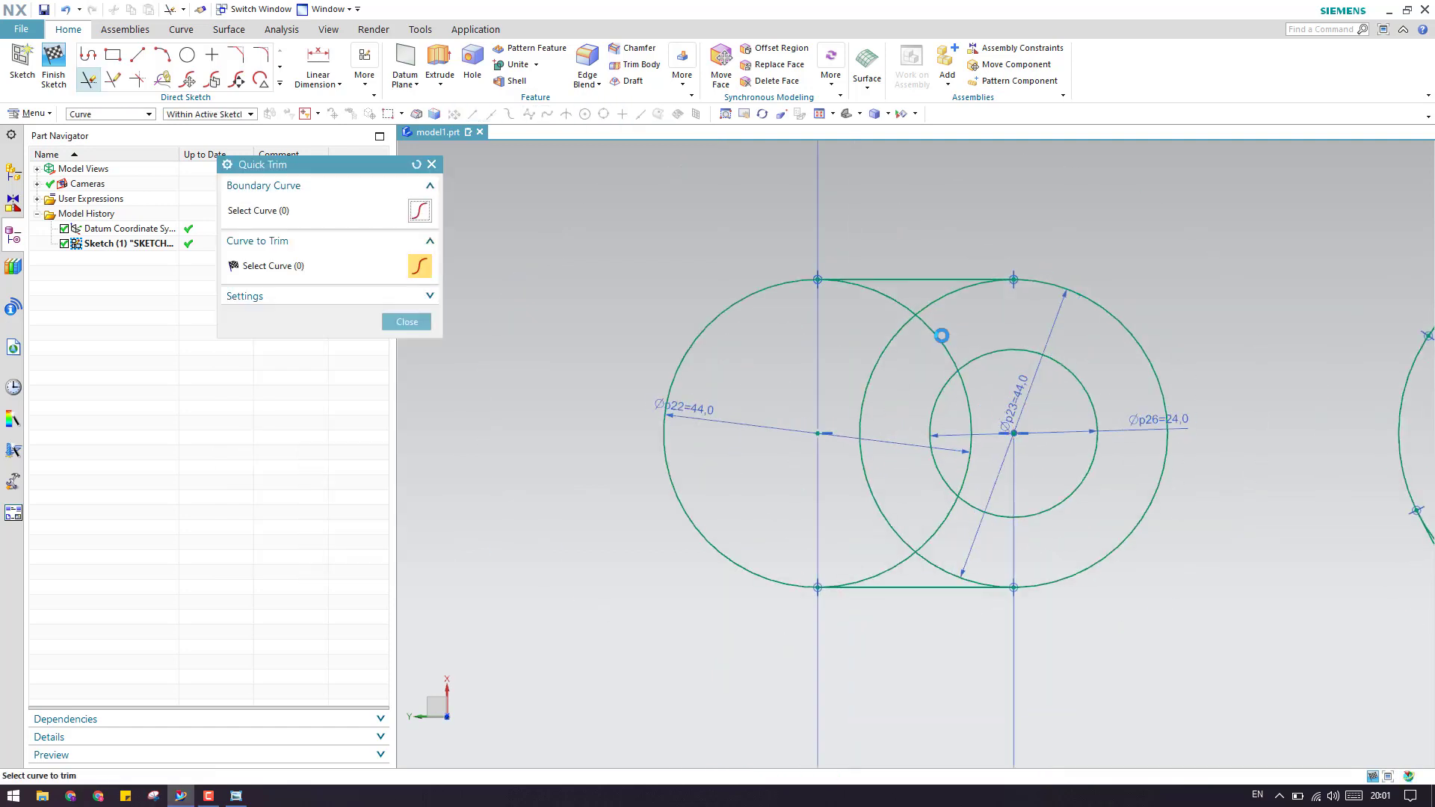
left_click(905, 308)
left_click(939, 306)
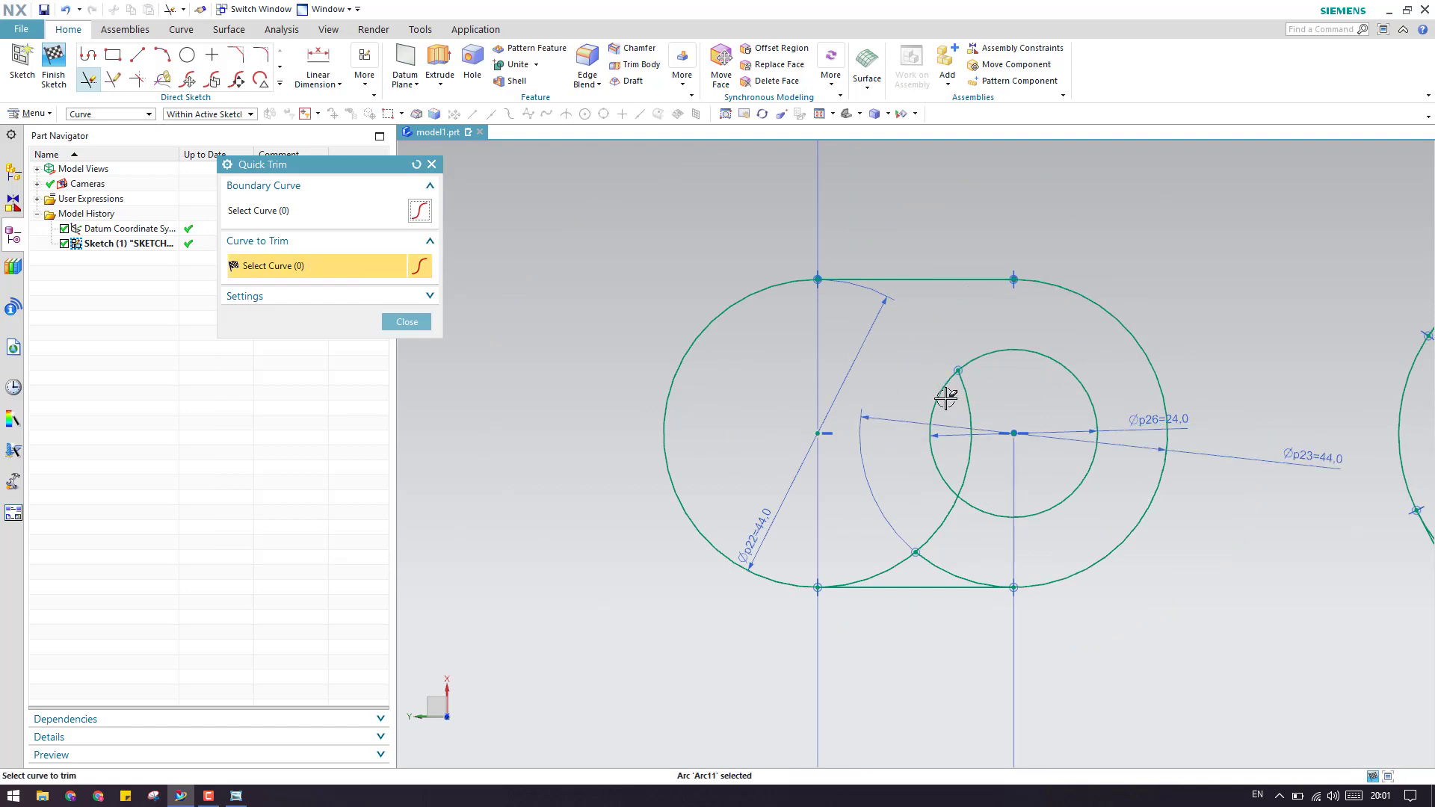
left_click(952, 503)
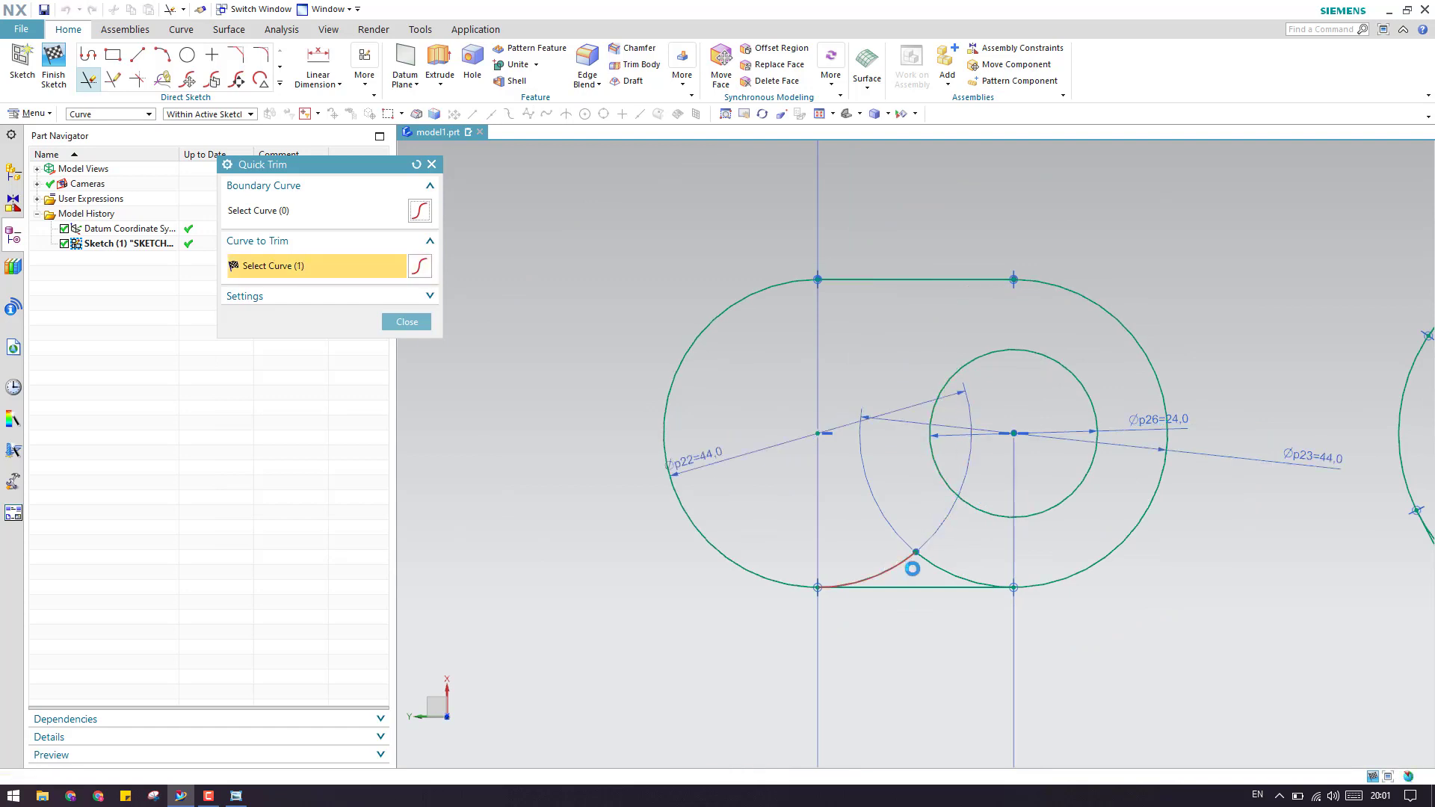
left_click(926, 561)
left_click(400, 327)
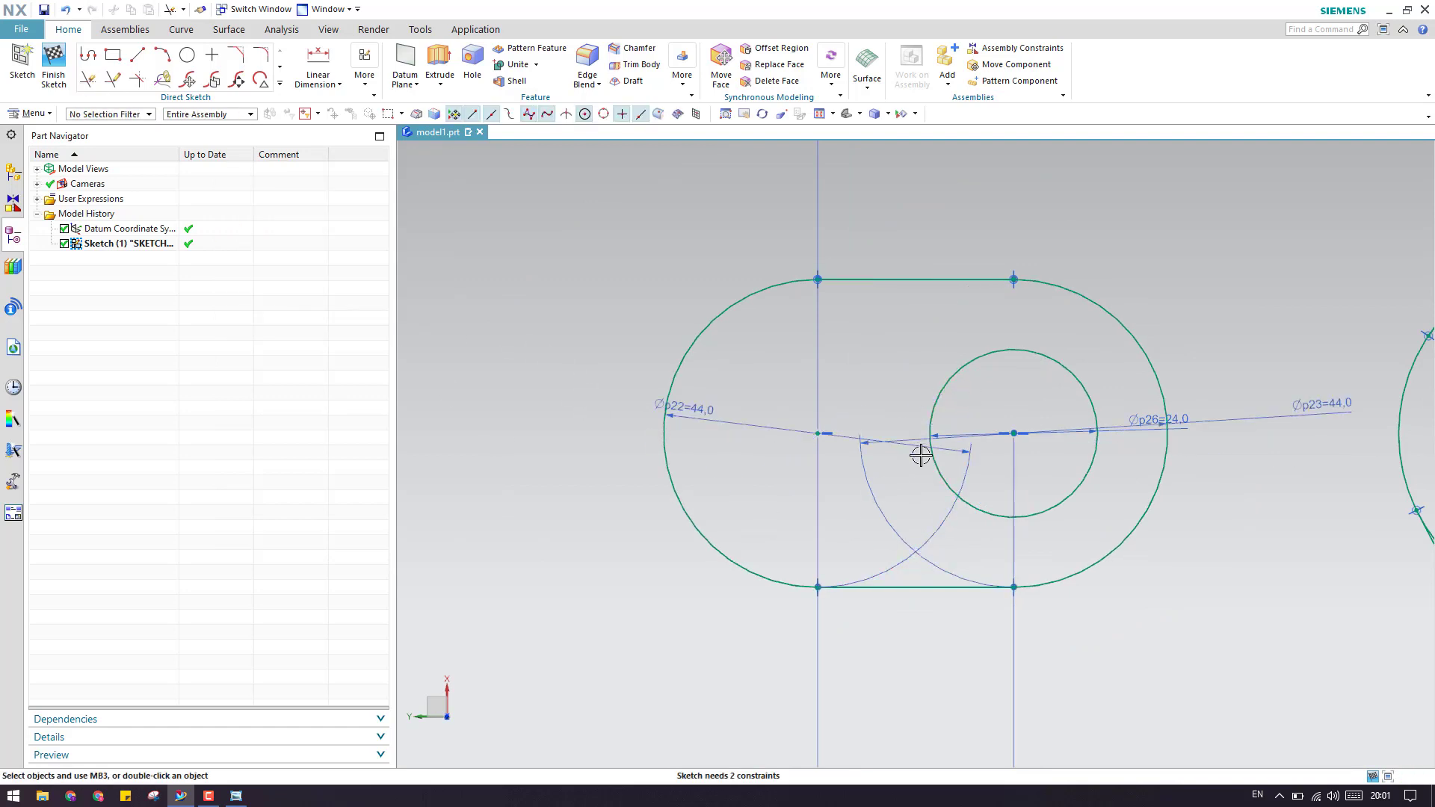
left_click_drag(939, 528, 701, 630)
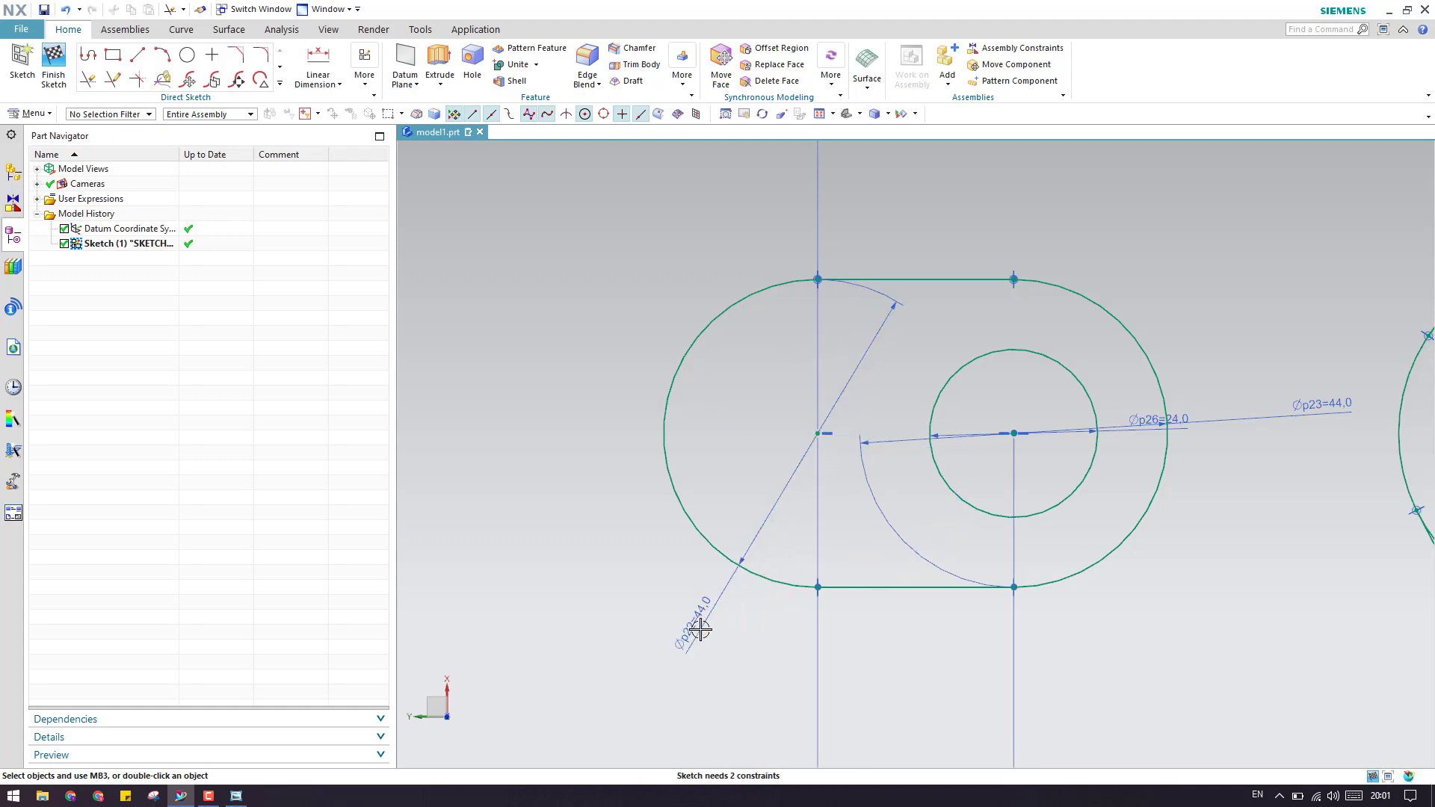
Step: Move the diameter dimensions of the 44 mm arc nearer the hub and its concentric 24 mm circle outside the slot outline
left_click_drag(1060, 563, 1100, 632)
left_click_drag(1162, 411, 1226, 318)
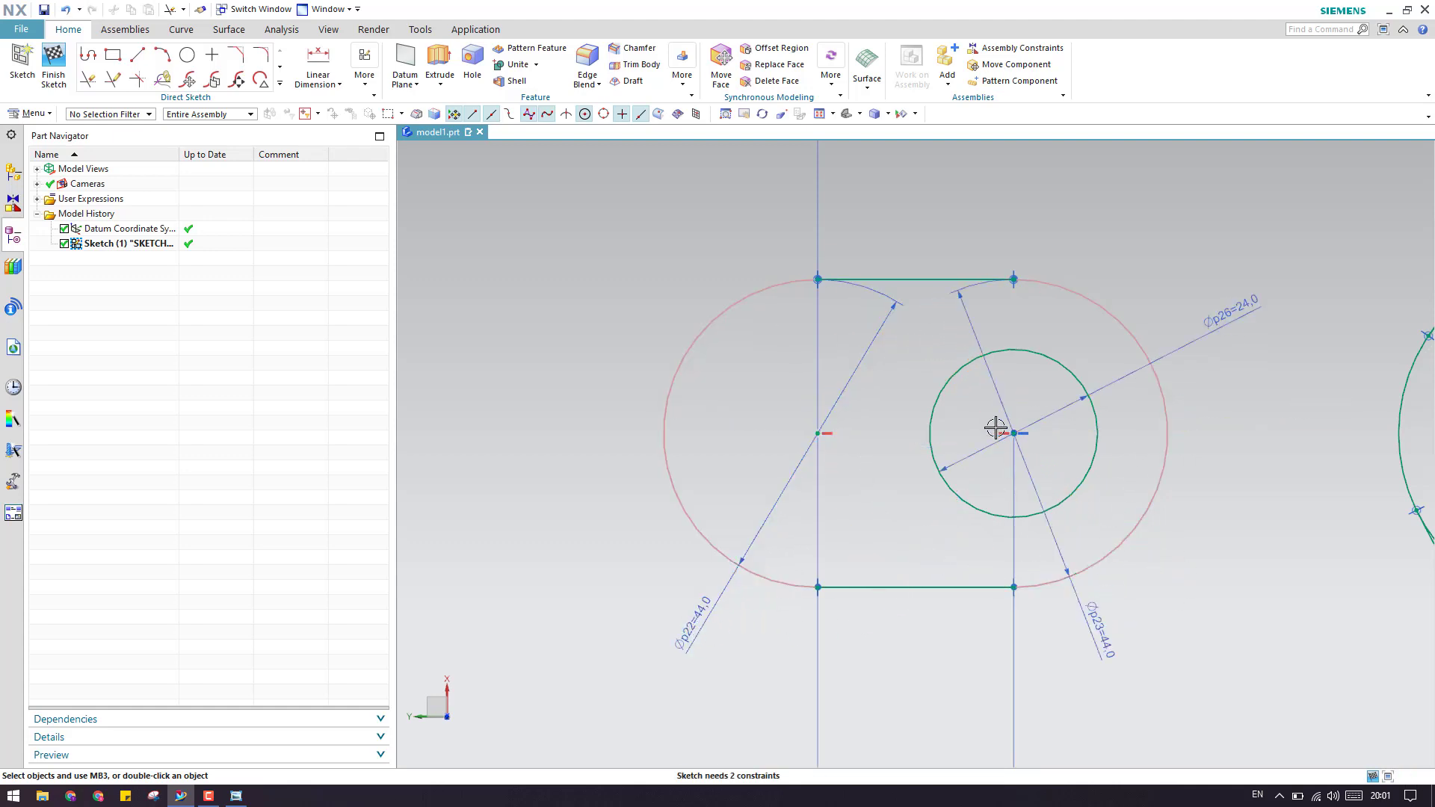
Step: Check the inner slot width in the reference drawing and draw a 19 mm diameter circle concentric with the outline arc farther from the hub
left_click(237, 797)
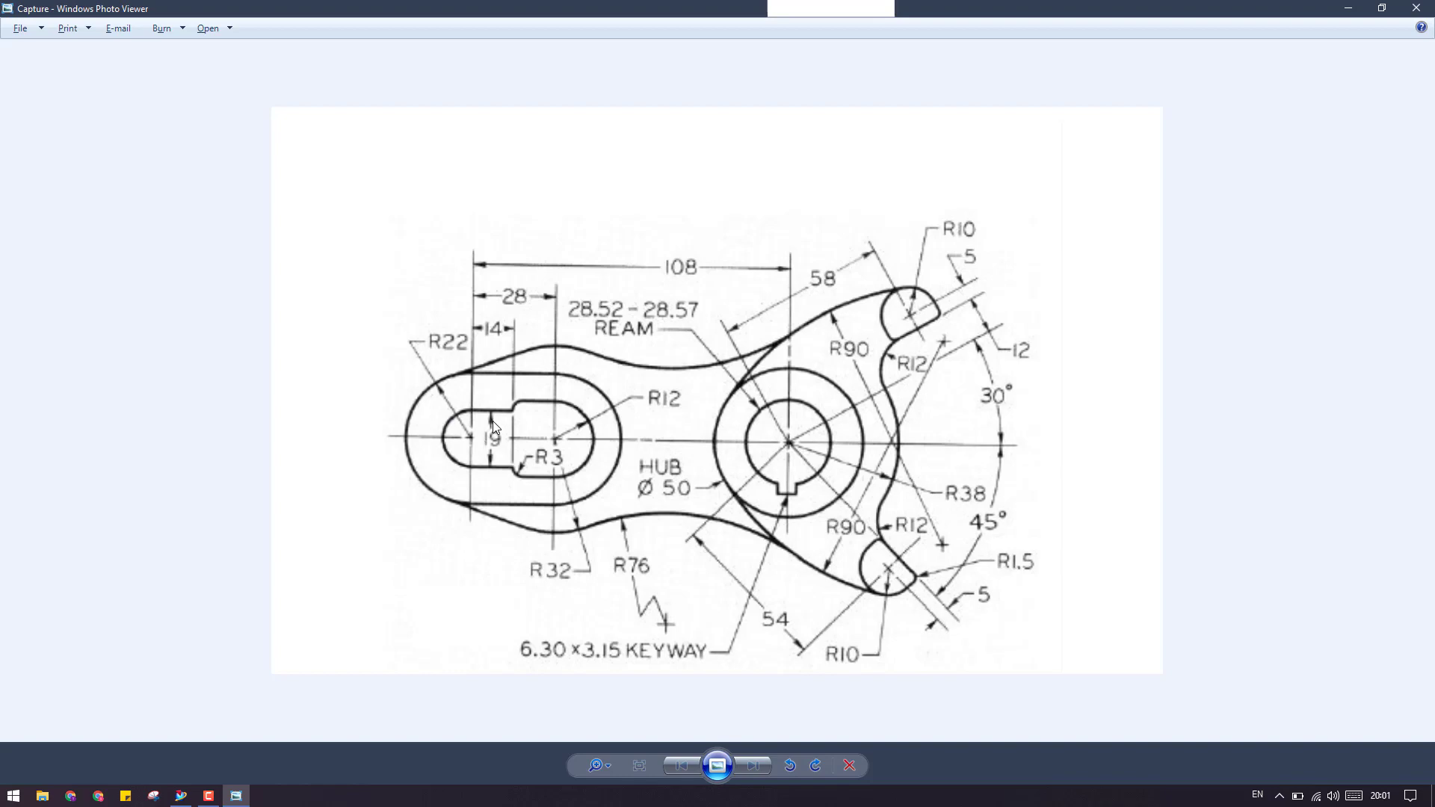
left_click(1350, 11)
left_click(187, 57)
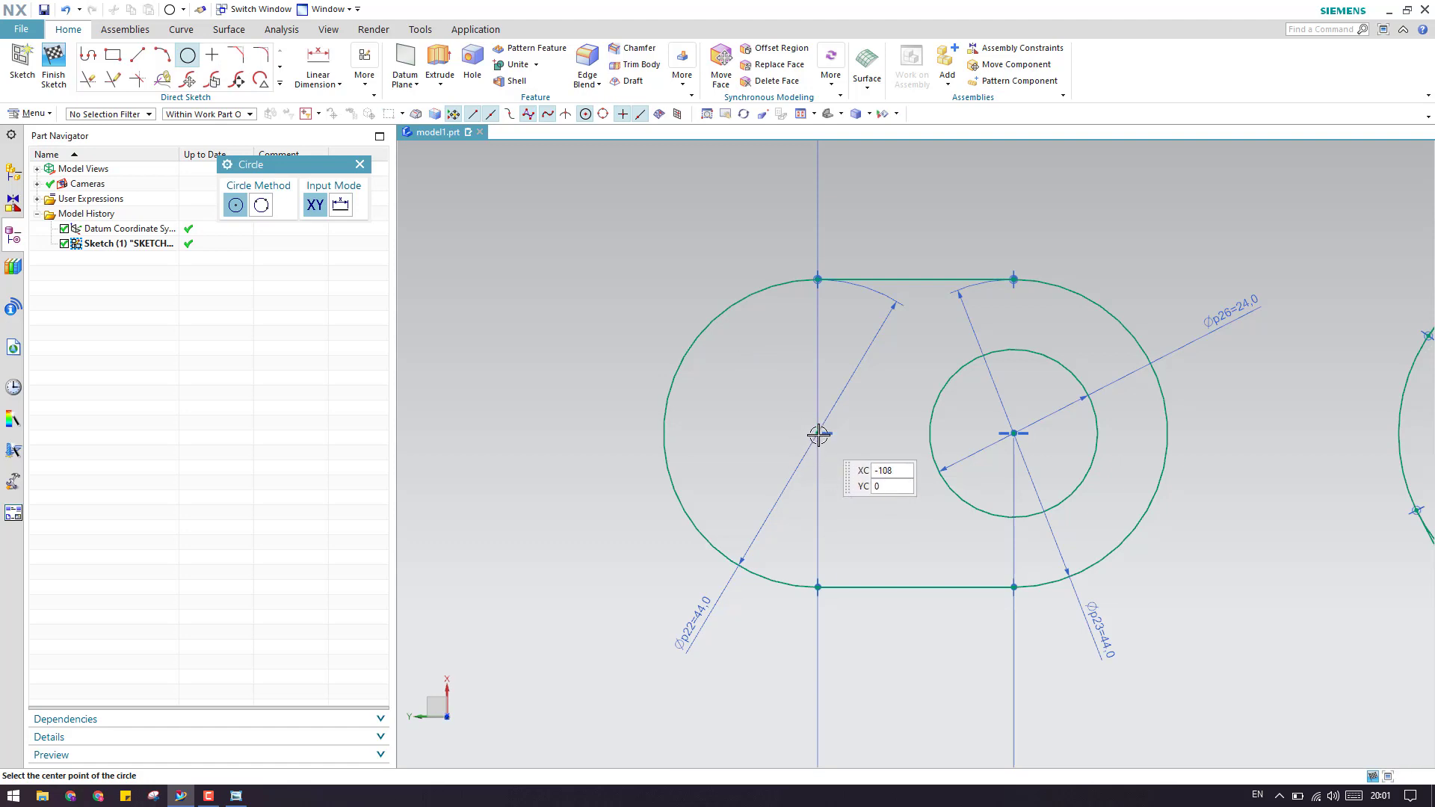
left_click(818, 433)
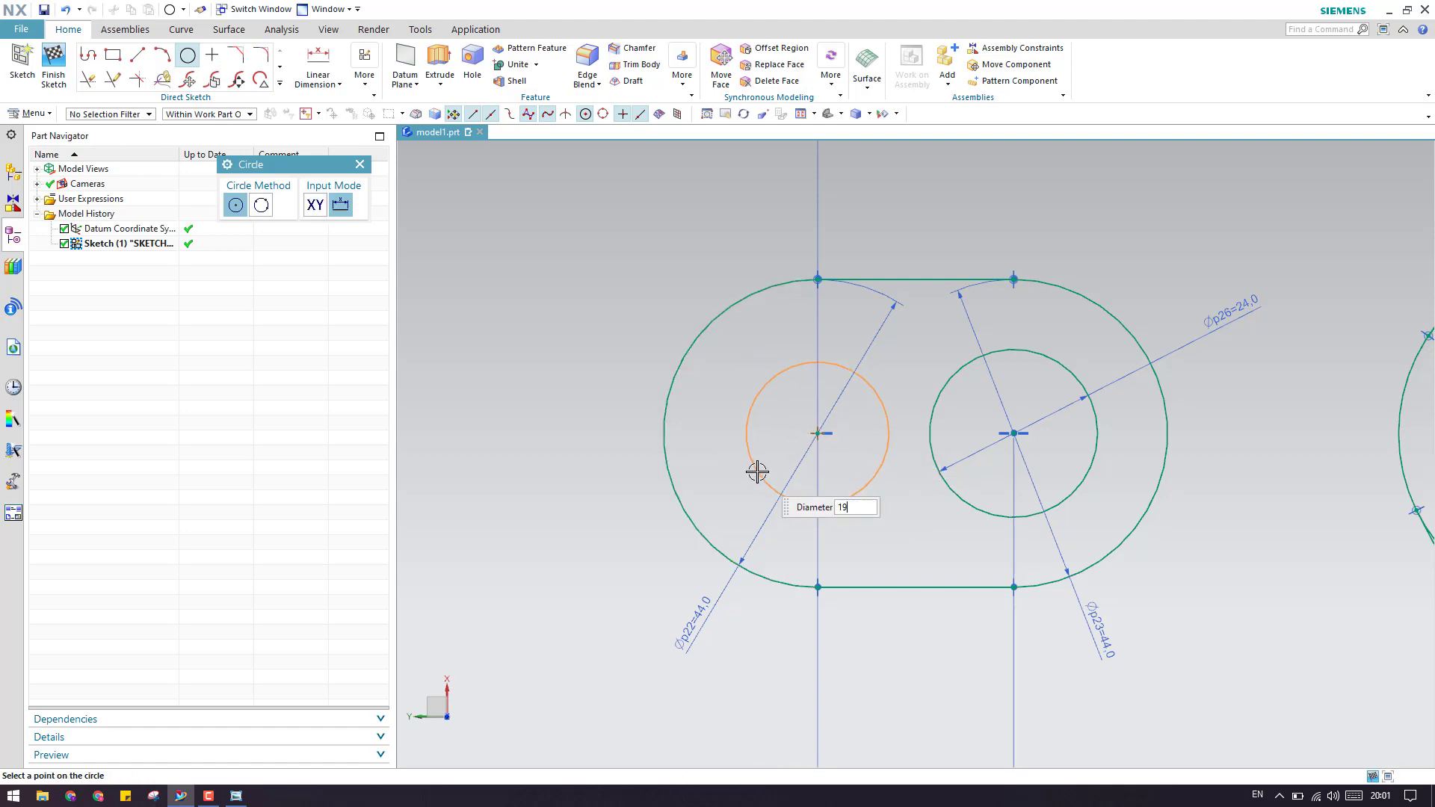
key("Return")
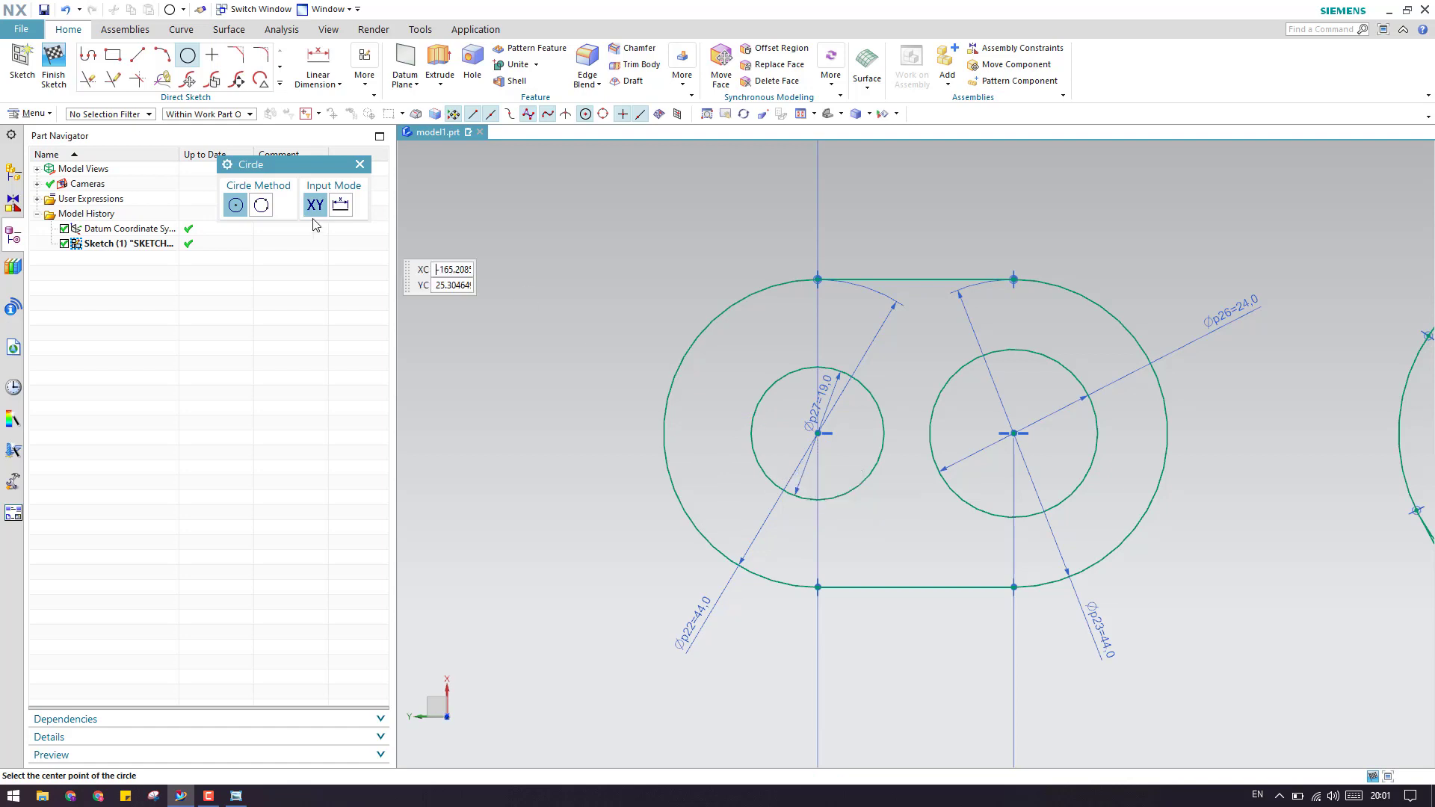
left_click(360, 164)
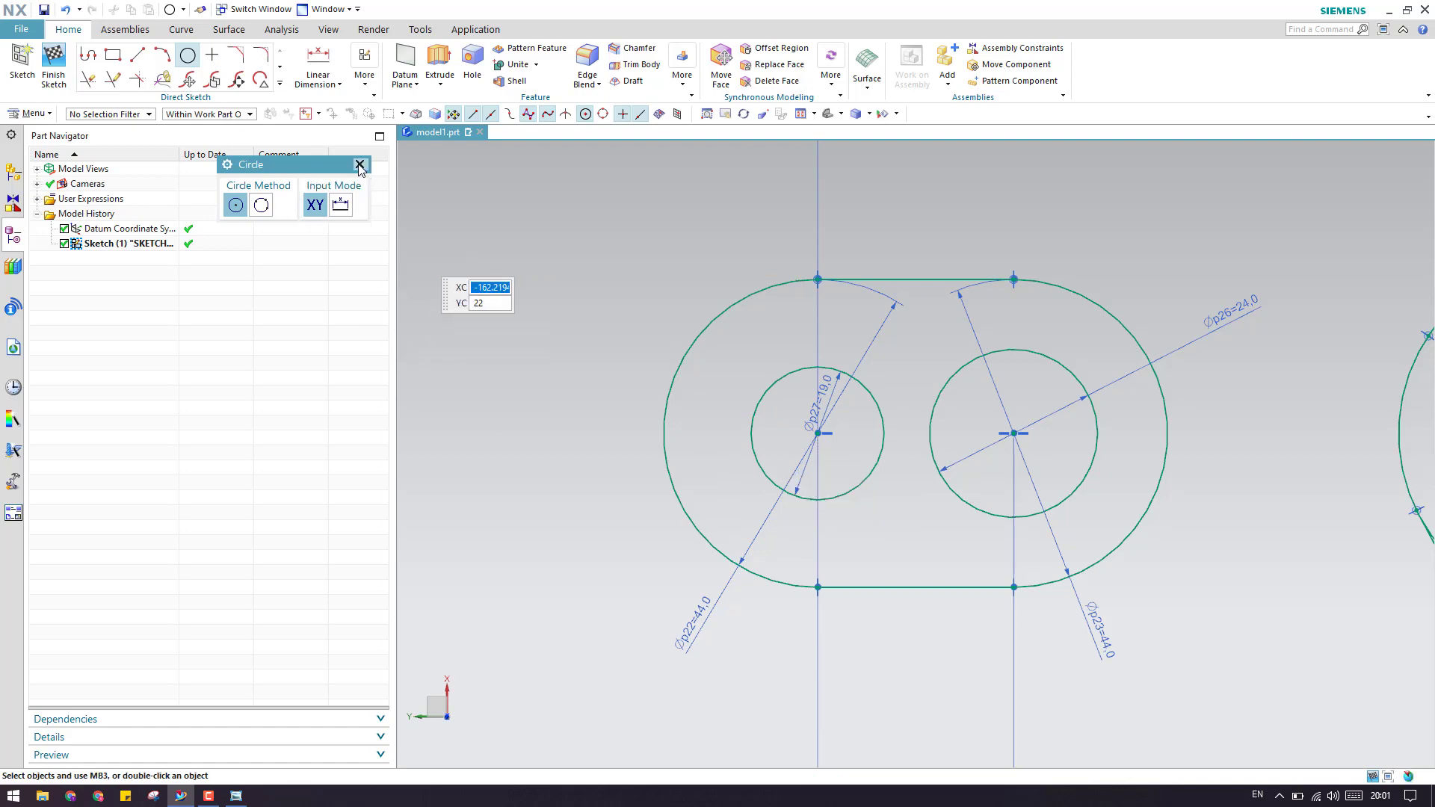
Step: Draw two horizontal lines toward the hub from the top and bottom points of the 19 mm circle, ending the lower one inside the 24 mm circle
left_click(139, 56)
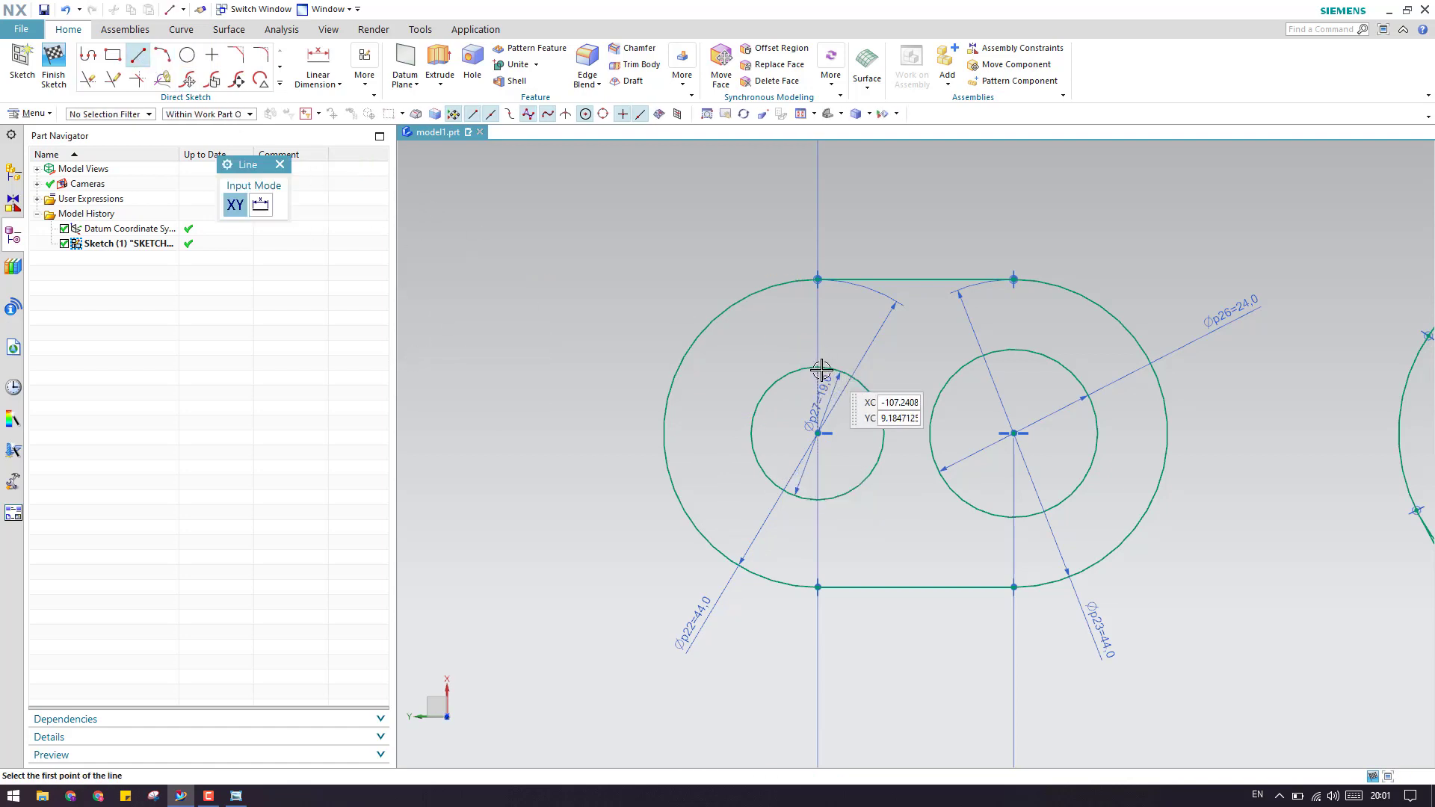
left_click(818, 367)
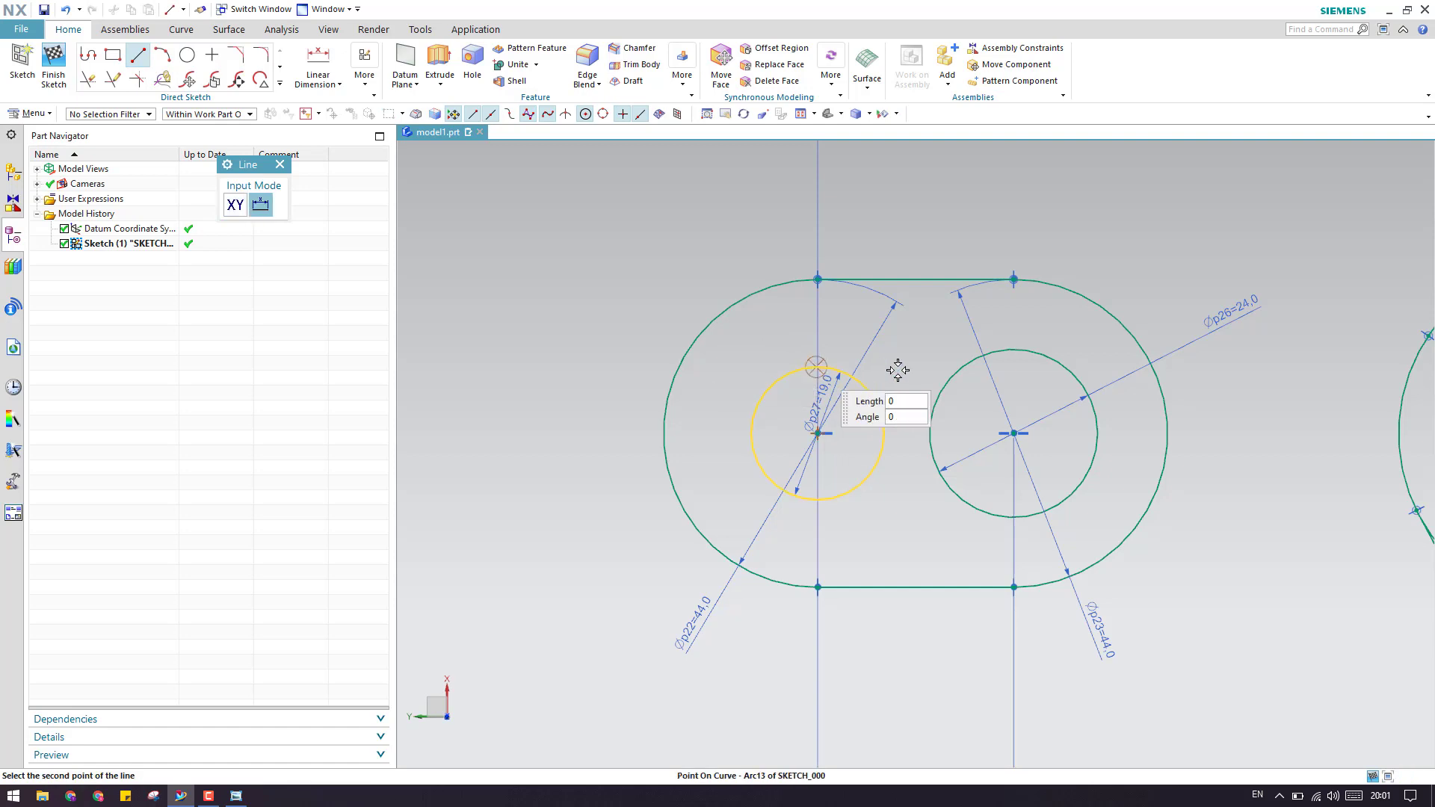
left_click(929, 367)
key("Escape")
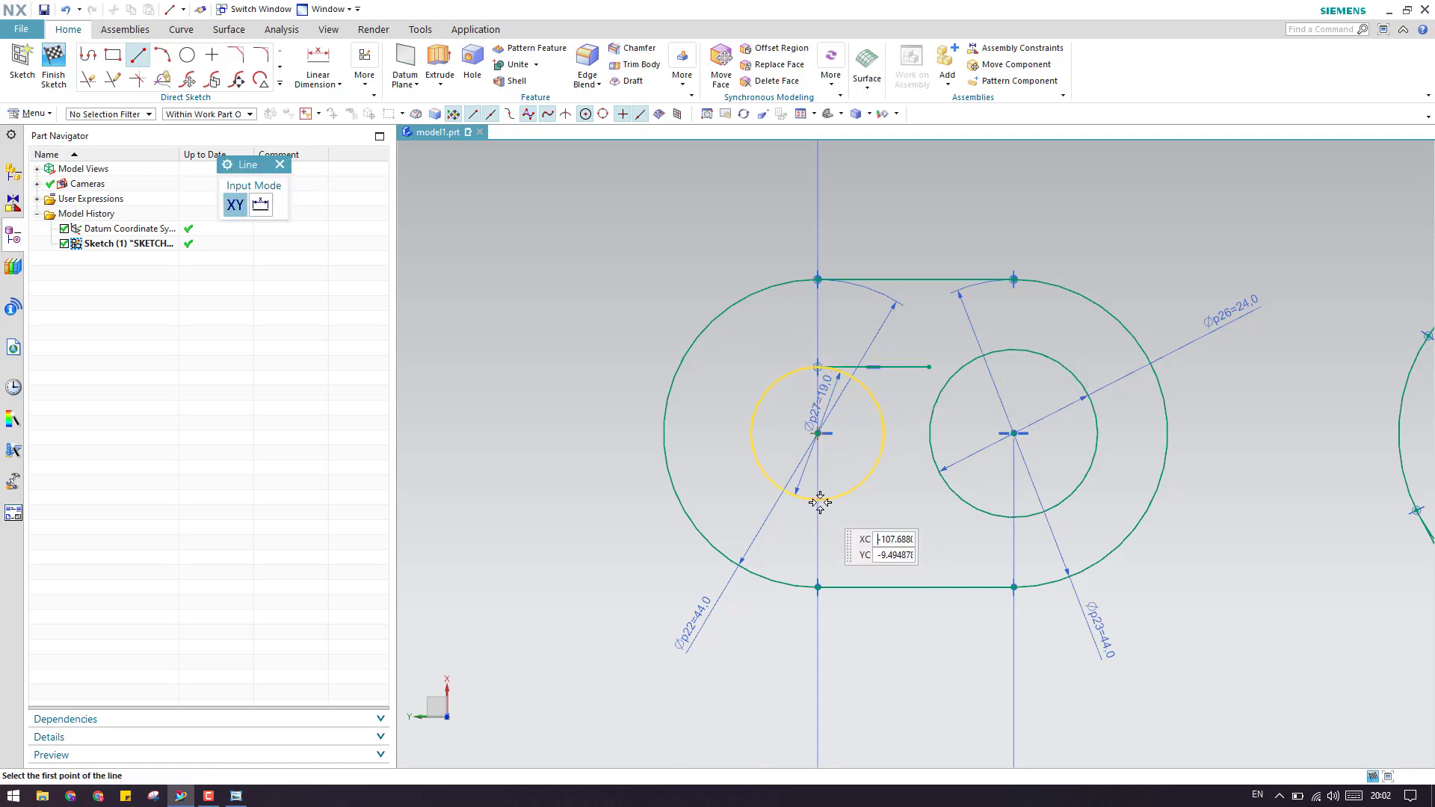
left_click(813, 499)
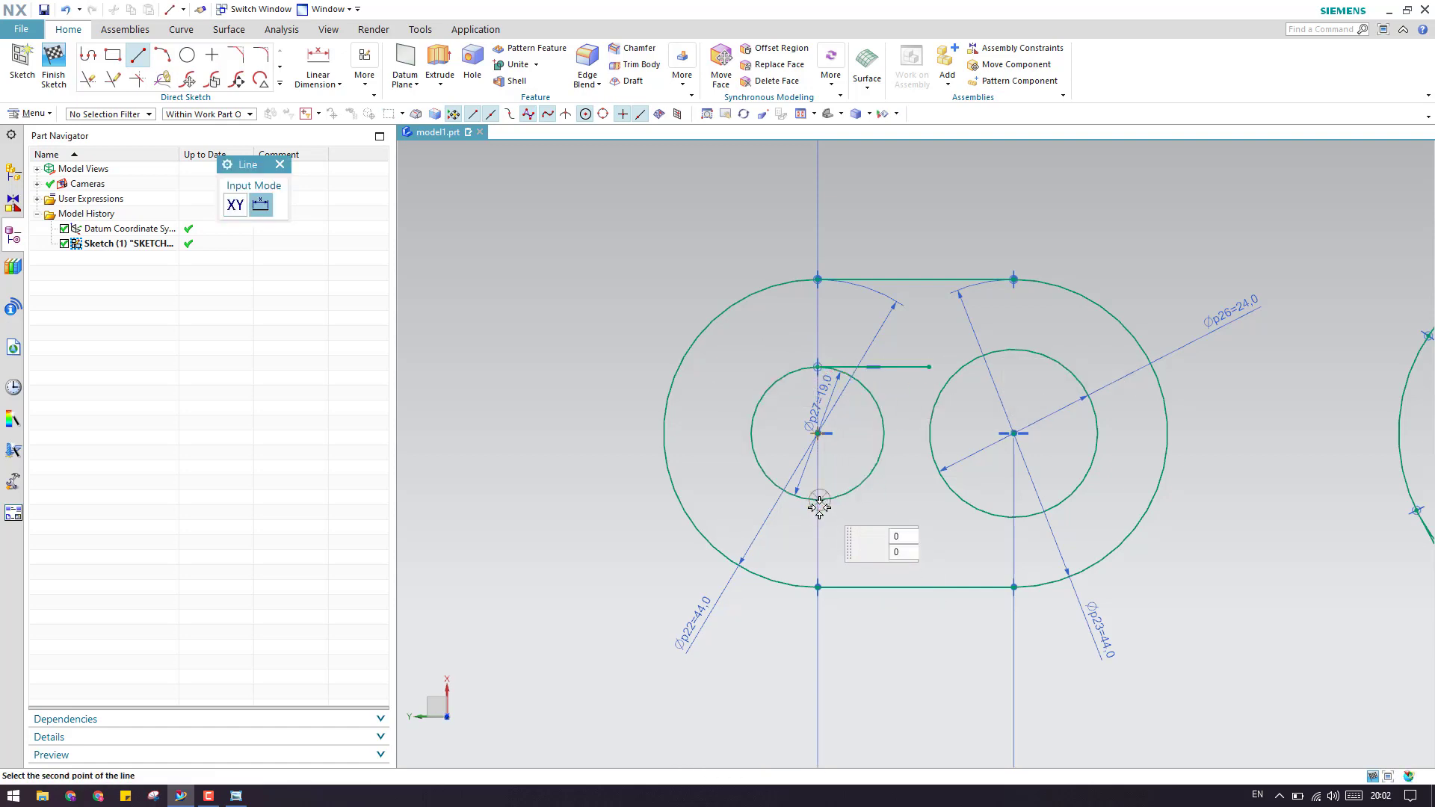
left_click(994, 500)
key("Escape")
scroll(785, 496, "down", 3)
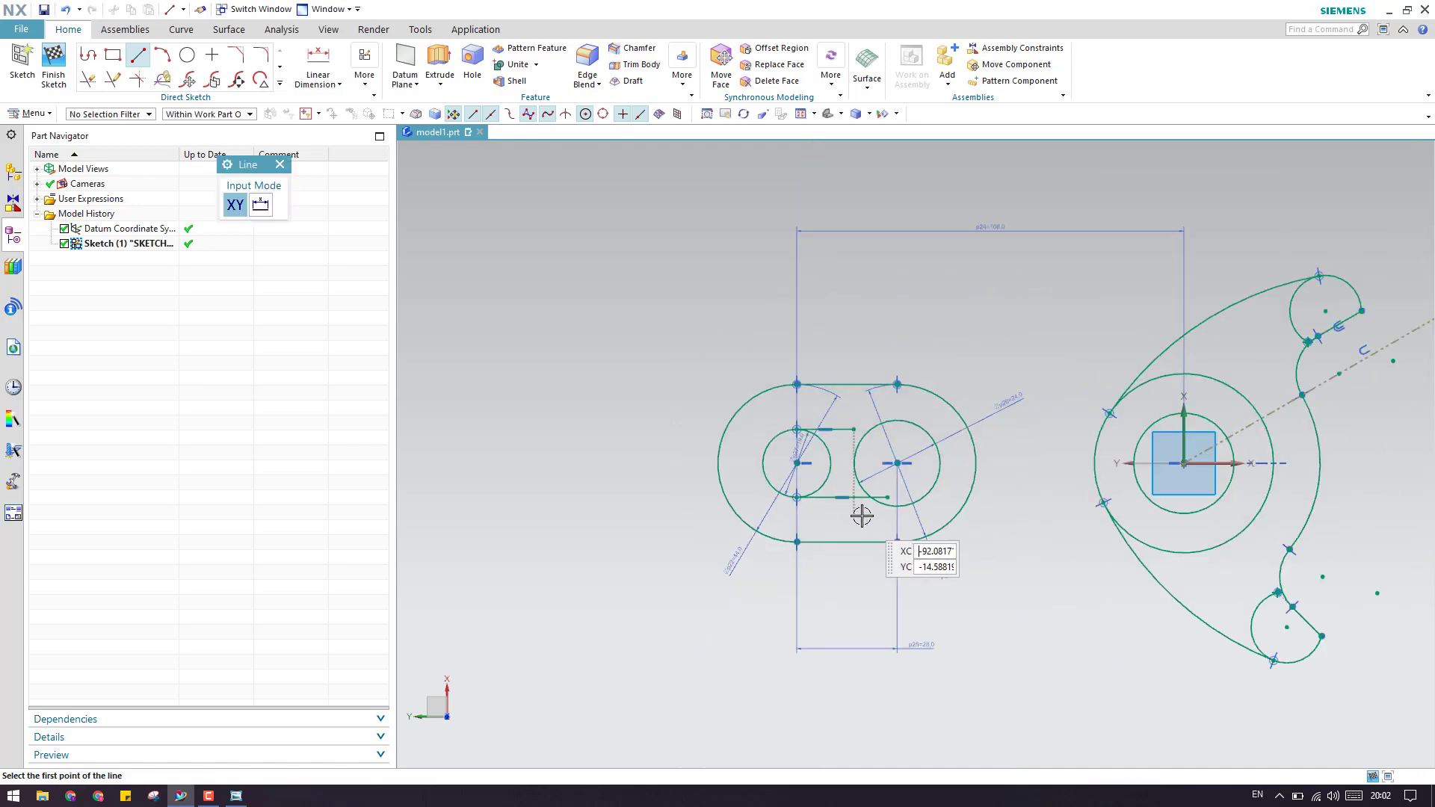
scroll(860, 514, "up", 4)
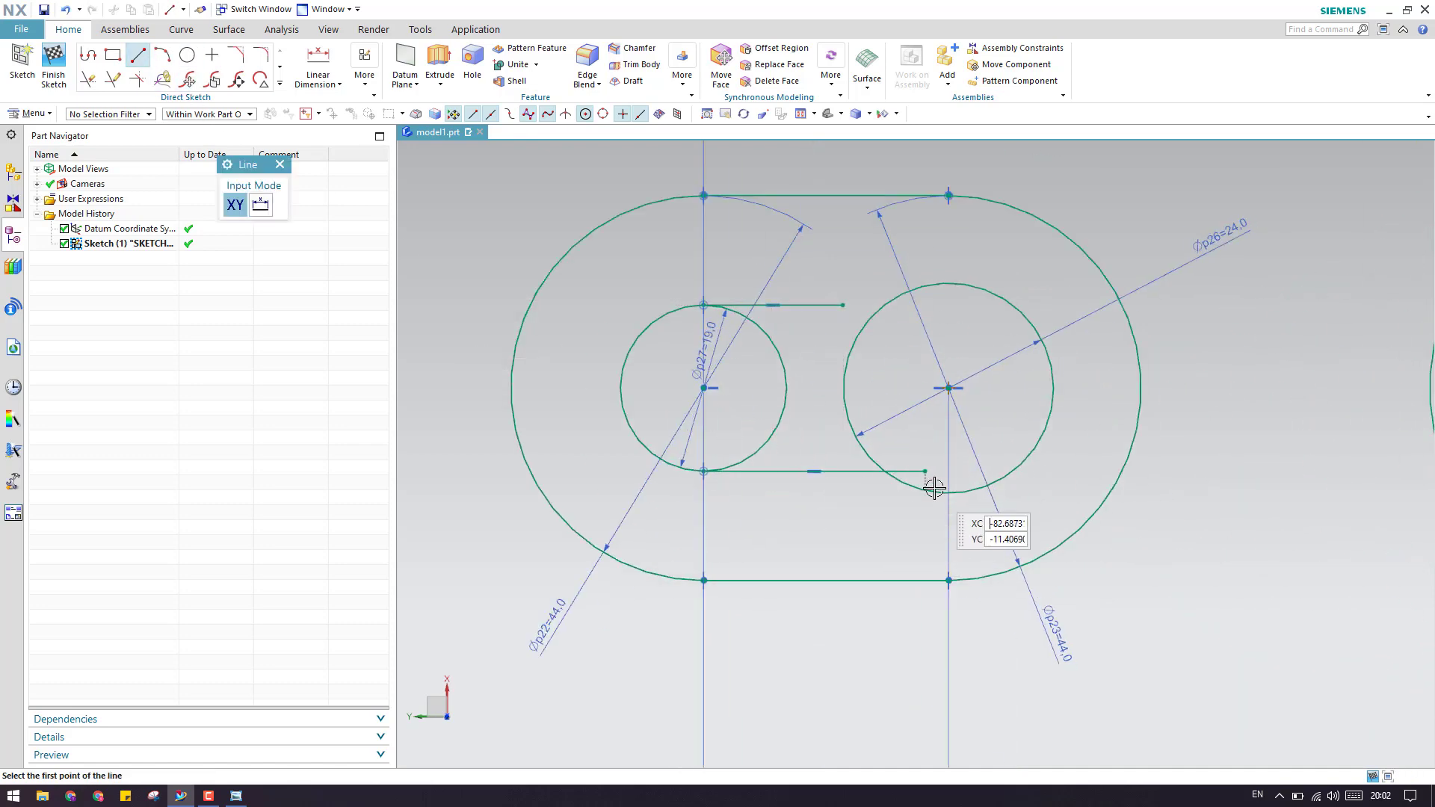
Step: Draw two horizontal lines from the 24 mm circle's bottom and top points toward the 19 mm circle, the lower about 22 mm long
left_click(958, 497)
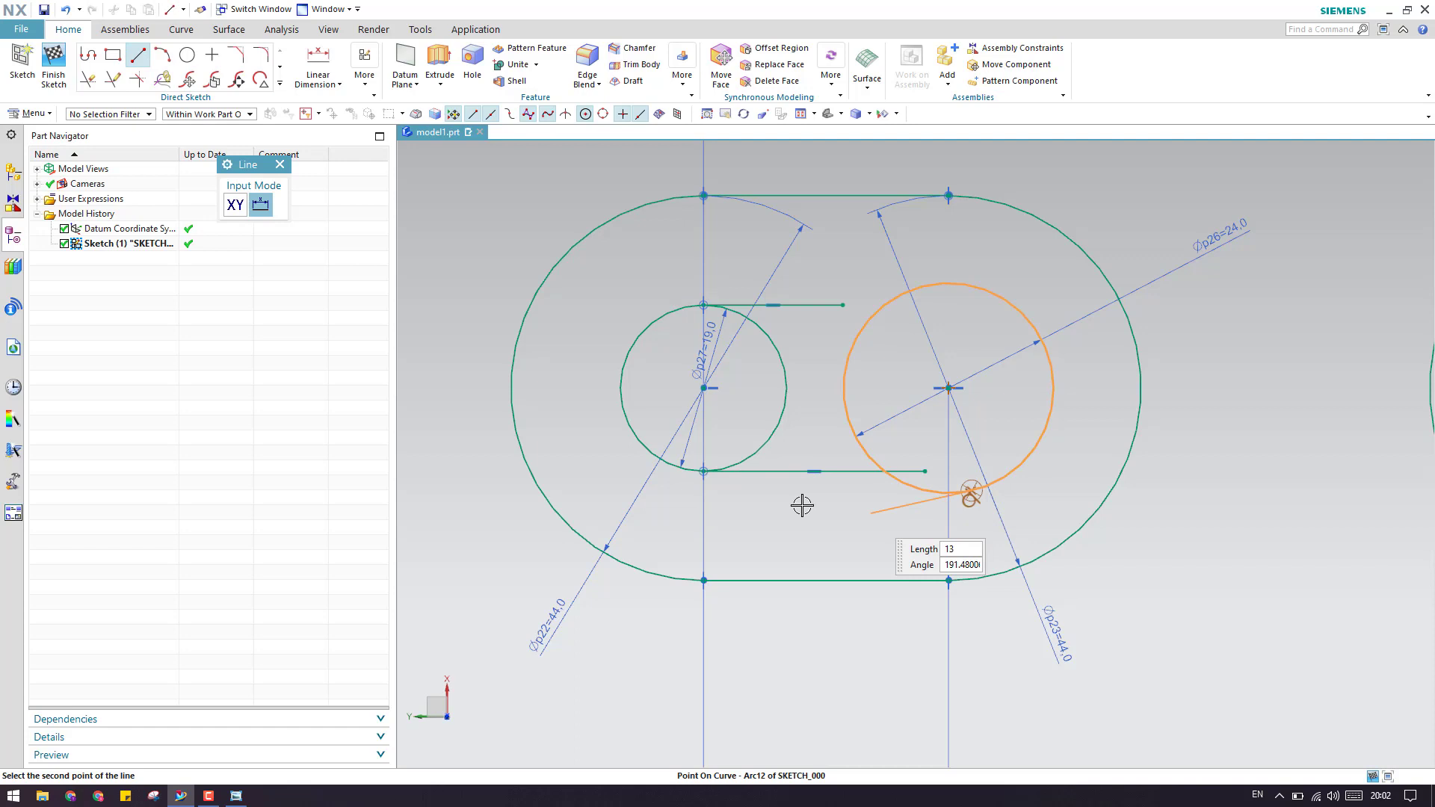
left_click(755, 494)
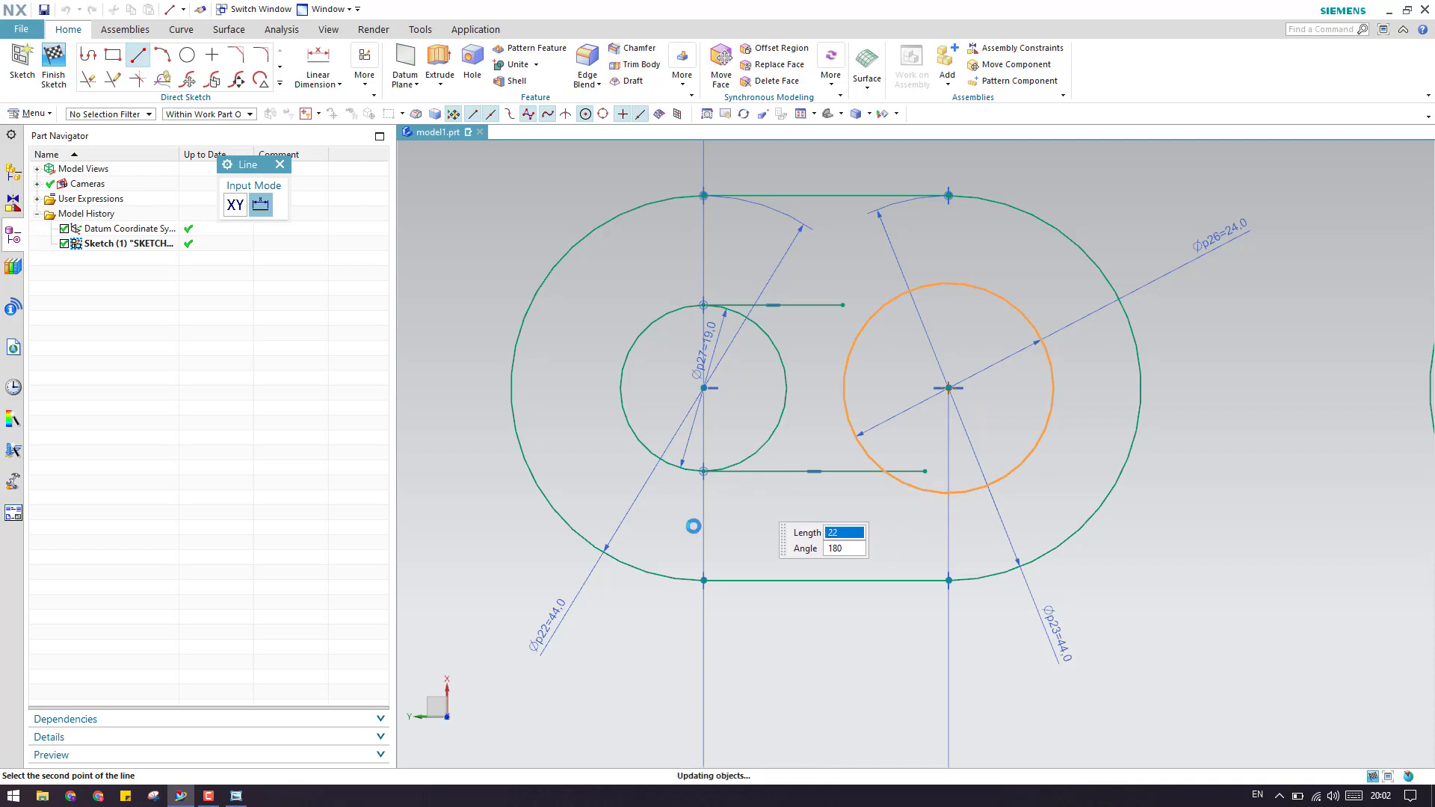
left_click(951, 281)
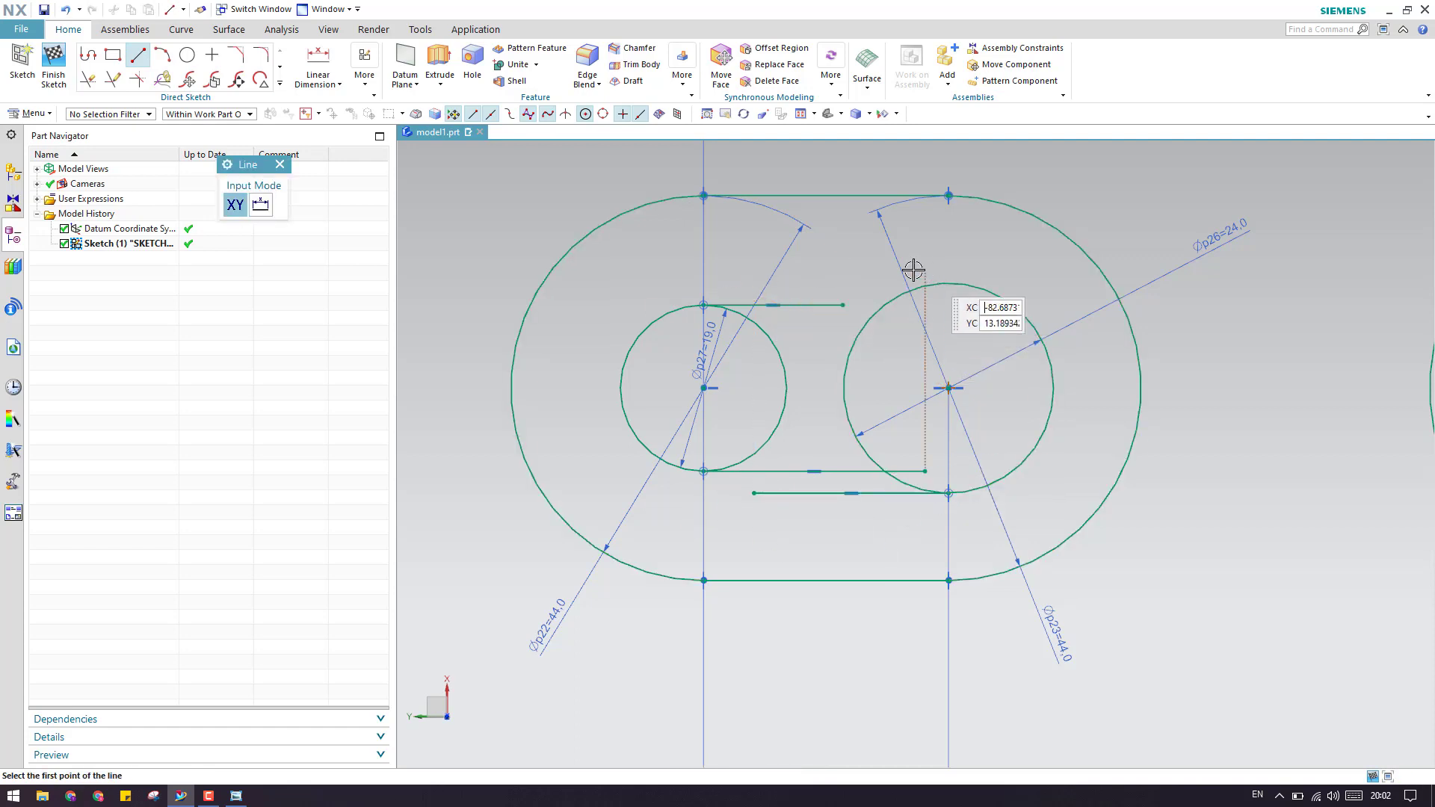
left_click(948, 283)
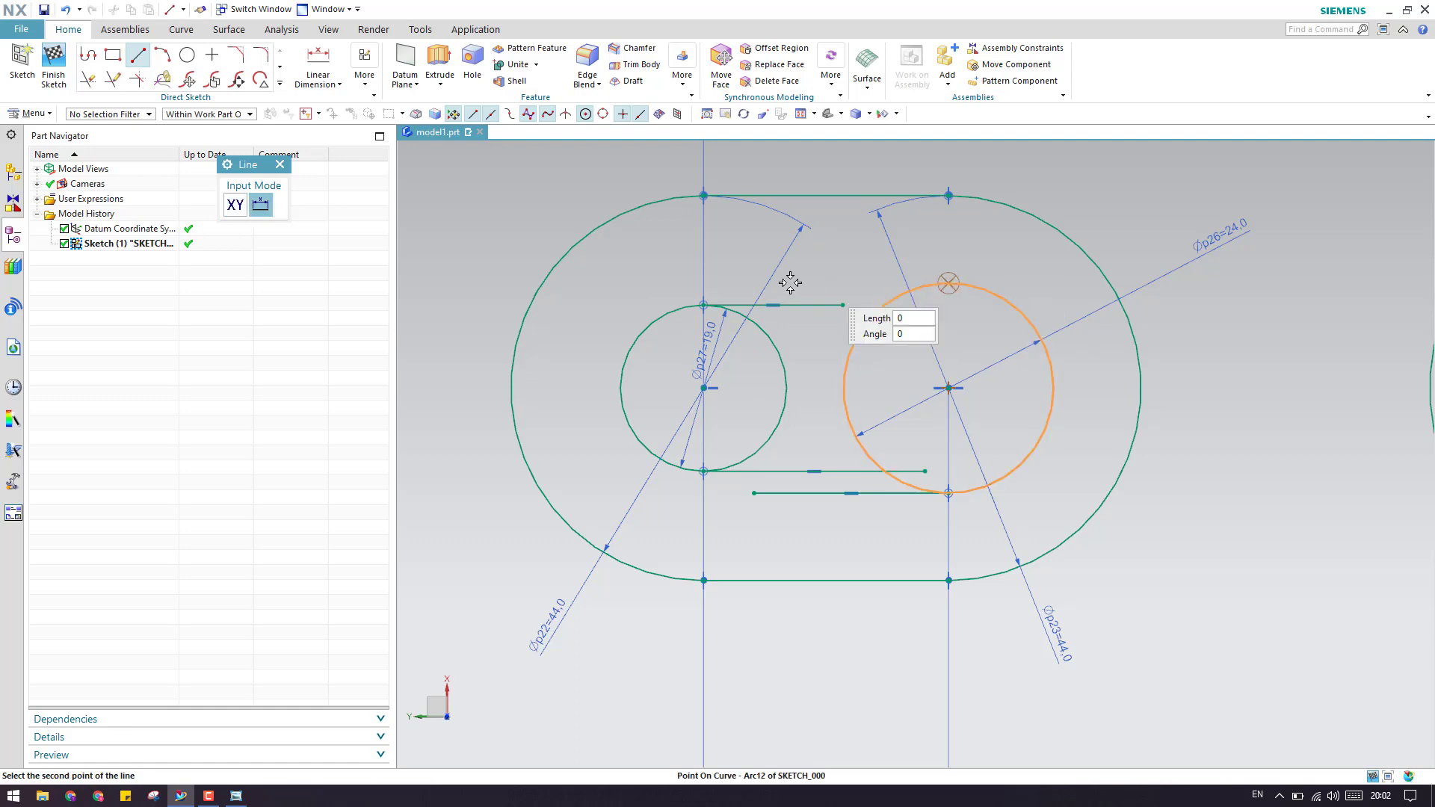
left_click(737, 283)
key("Escape")
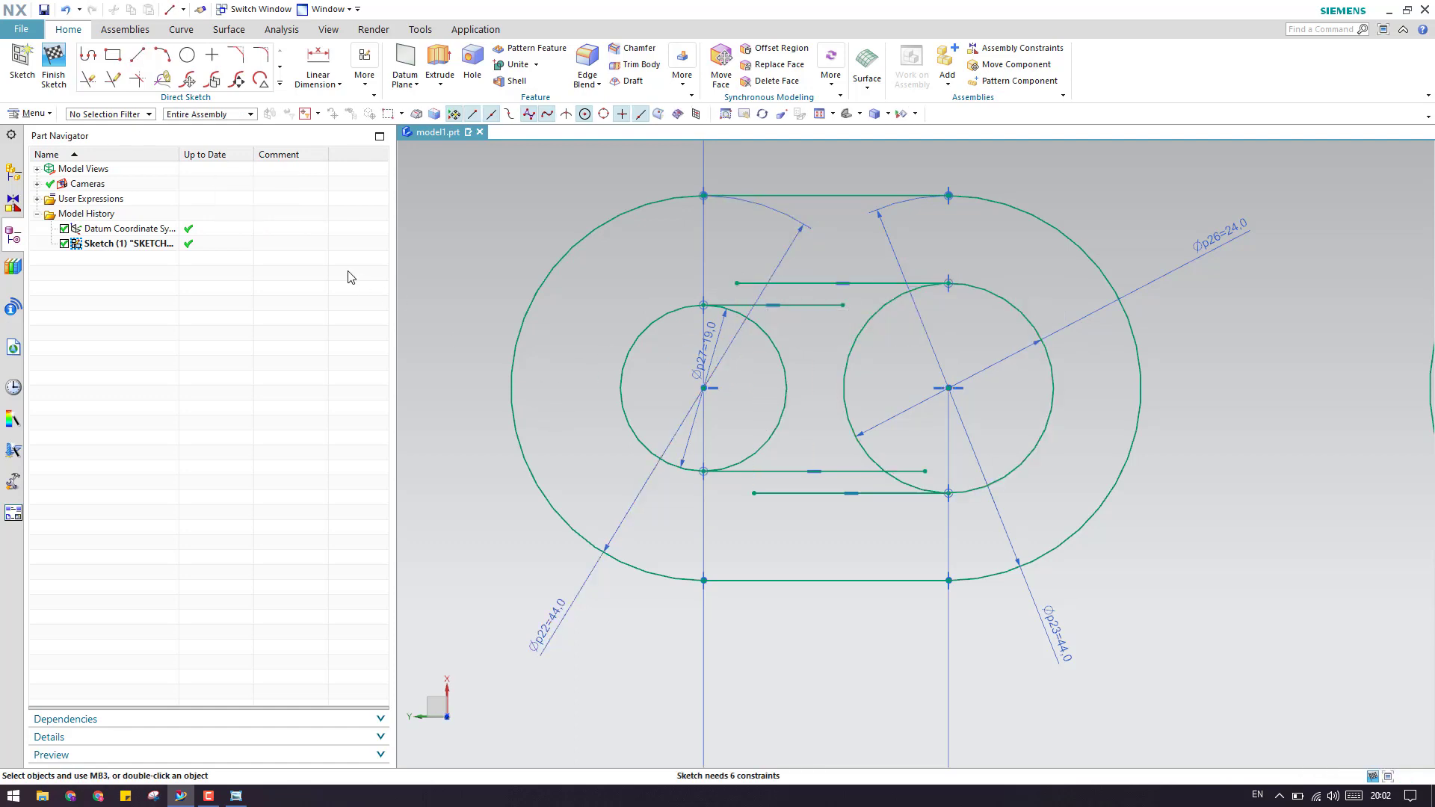
Step: Draw two aligned vertical lines between the circles, about 10 mm long across the upper horizontal pair and about 8 mm across the lower pair
left_click(139, 66)
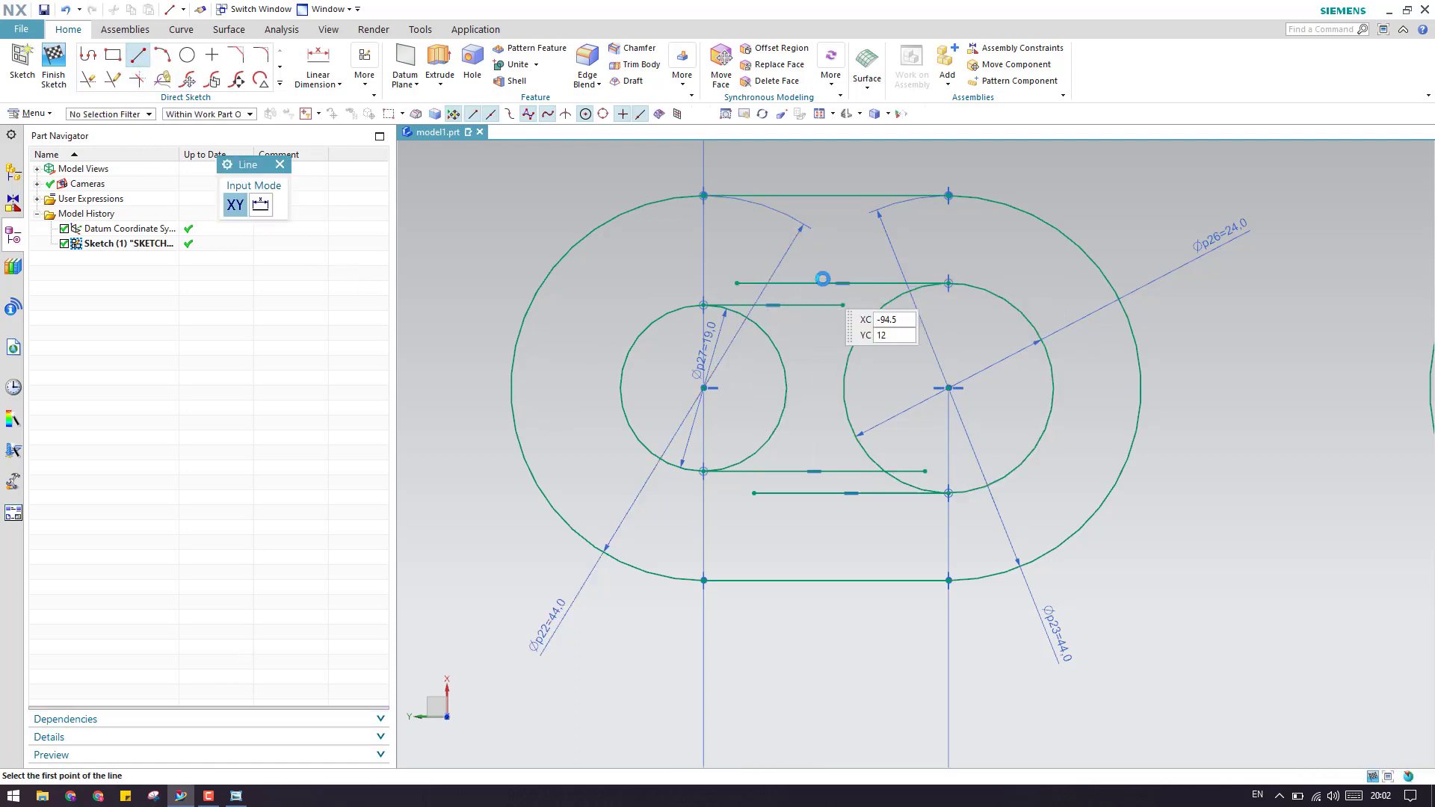
scroll(823, 277, "up", 4)
left_click(800, 246)
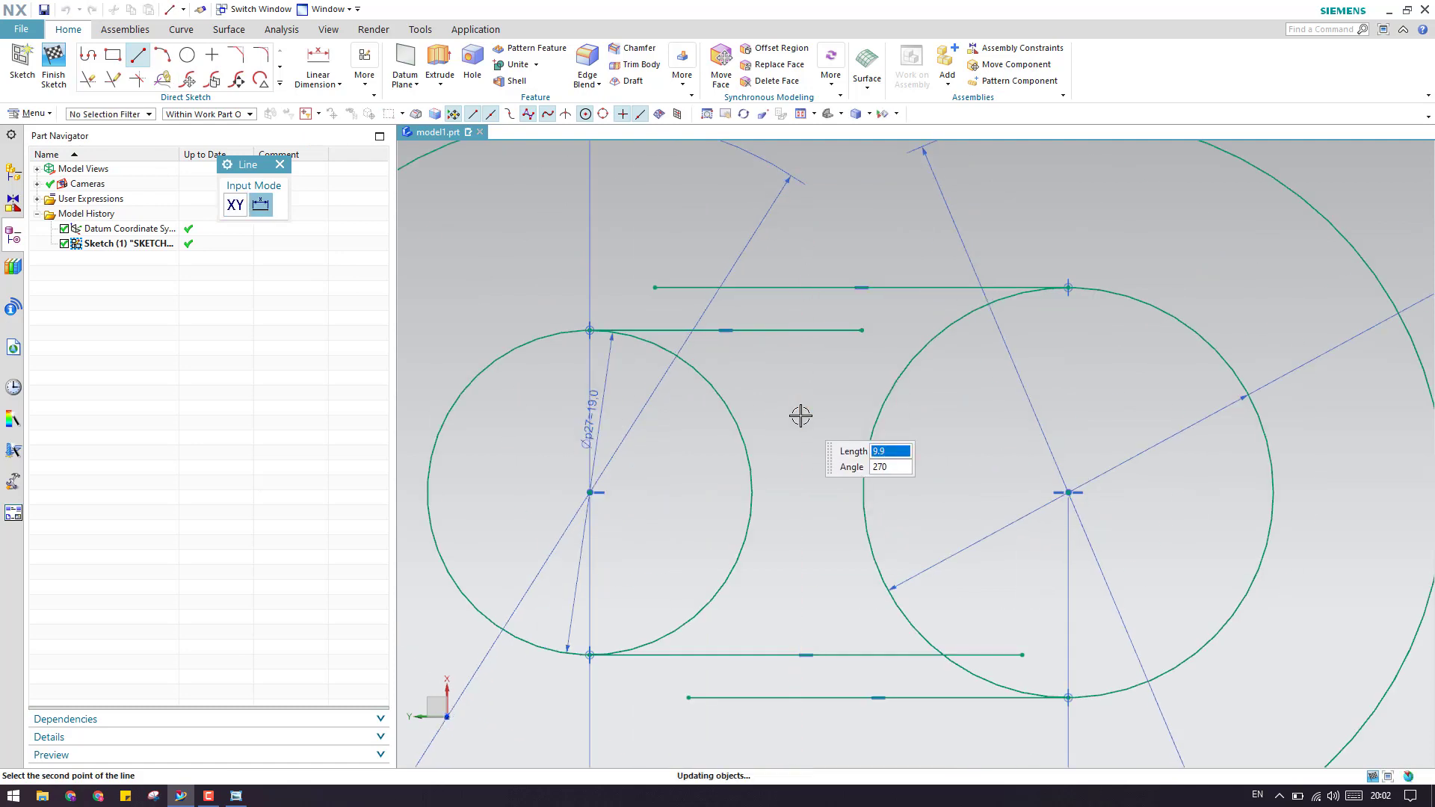
left_click(801, 415)
left_click(800, 611)
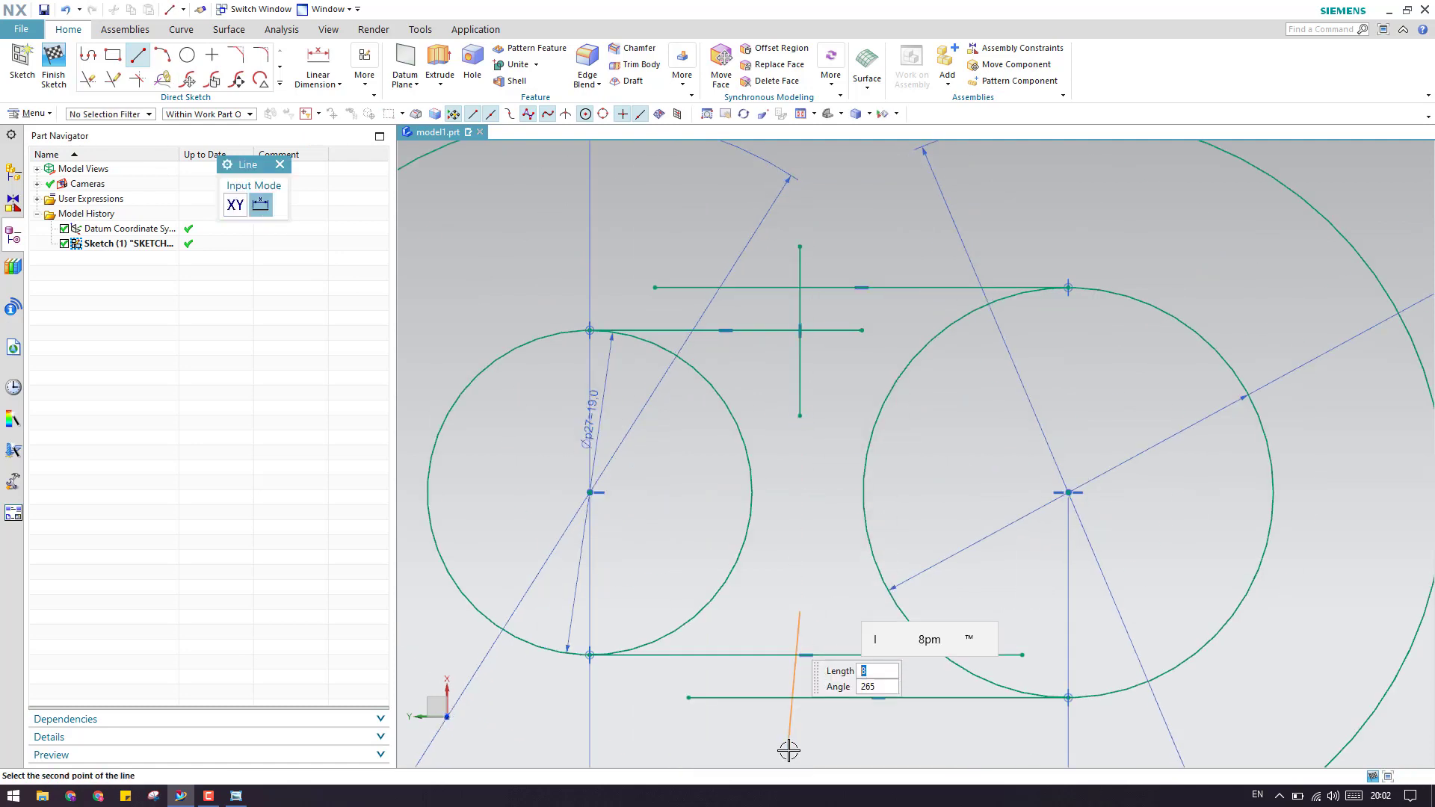
left_click(800, 753)
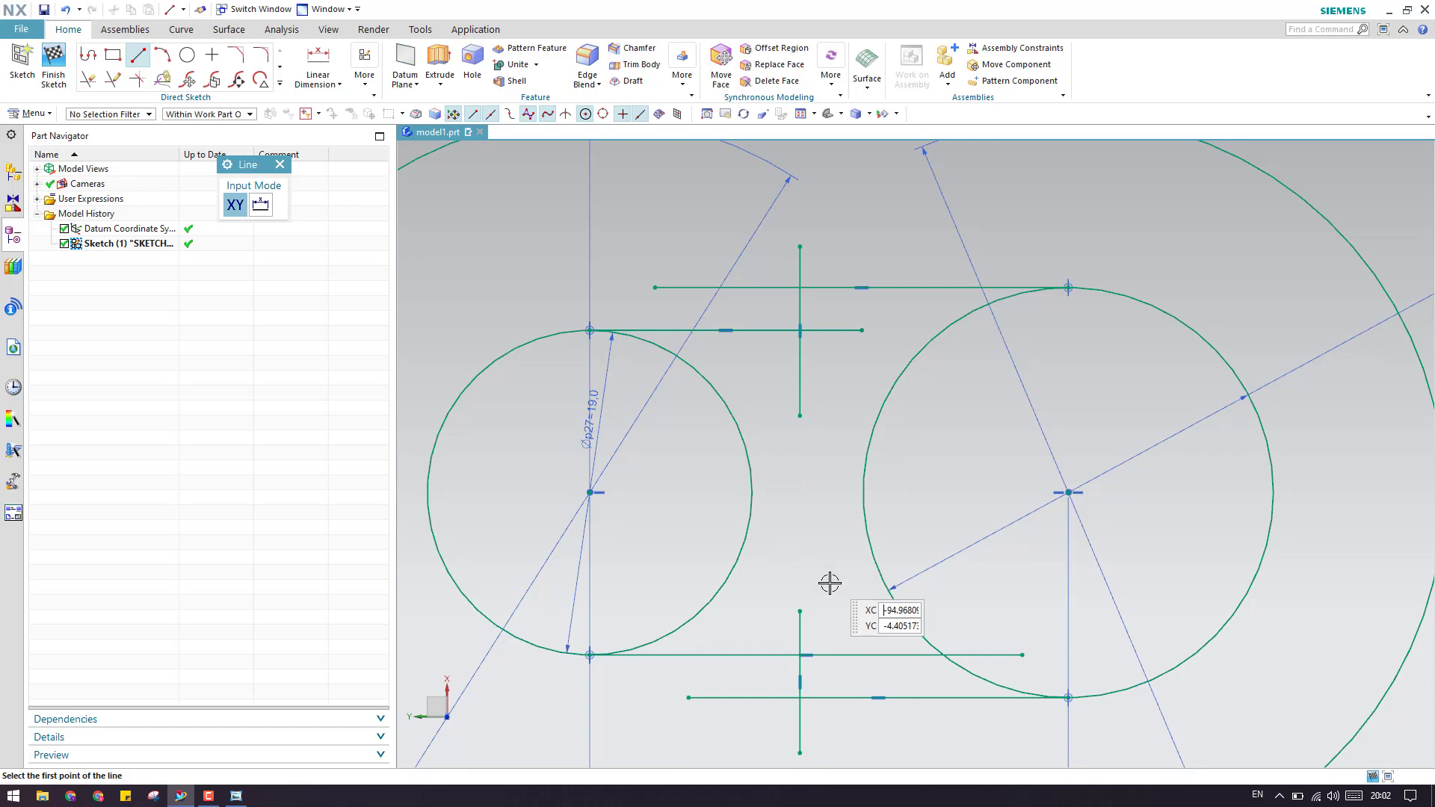
left_click(844, 656)
key("Escape")
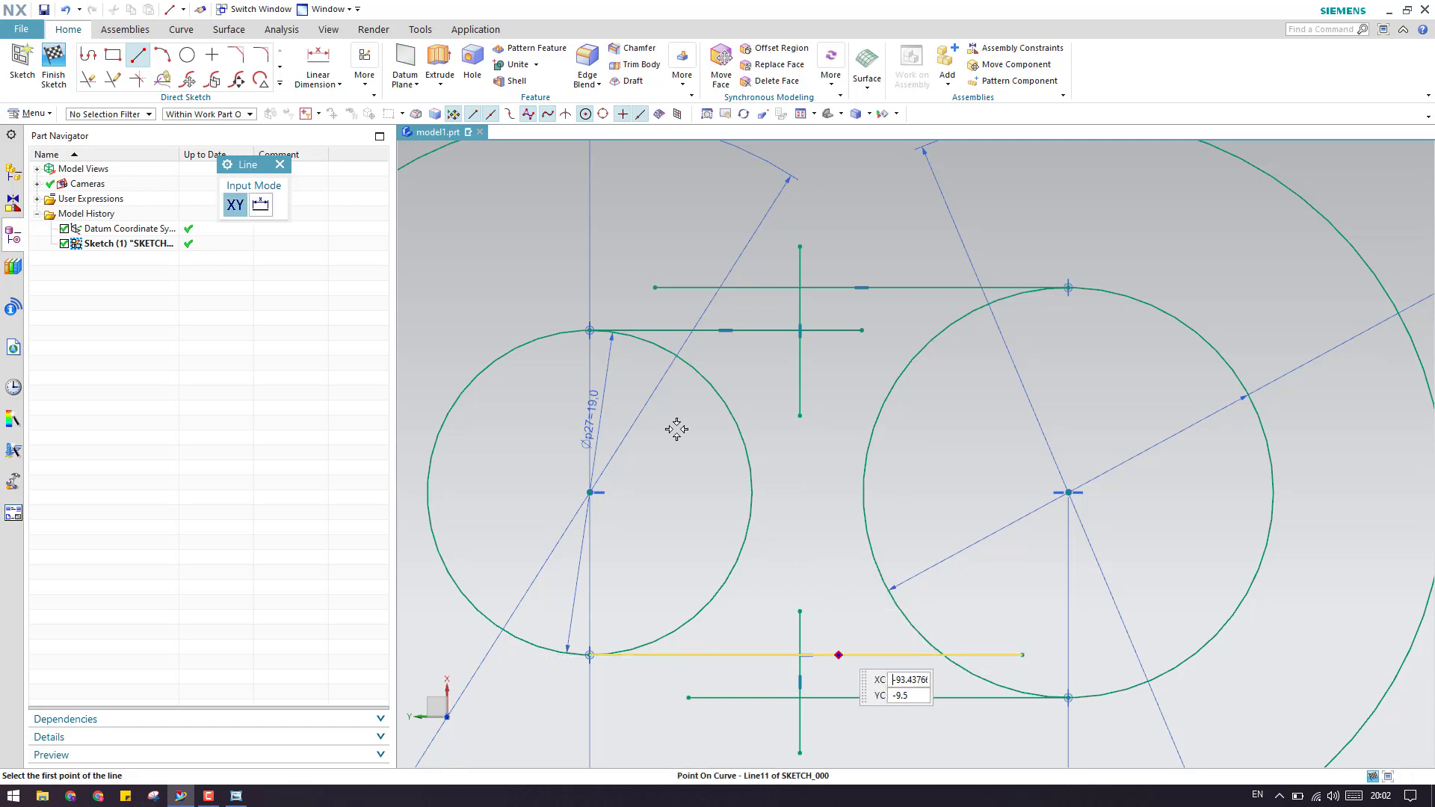
left_click(280, 165)
scroll(830, 349, "down", 2)
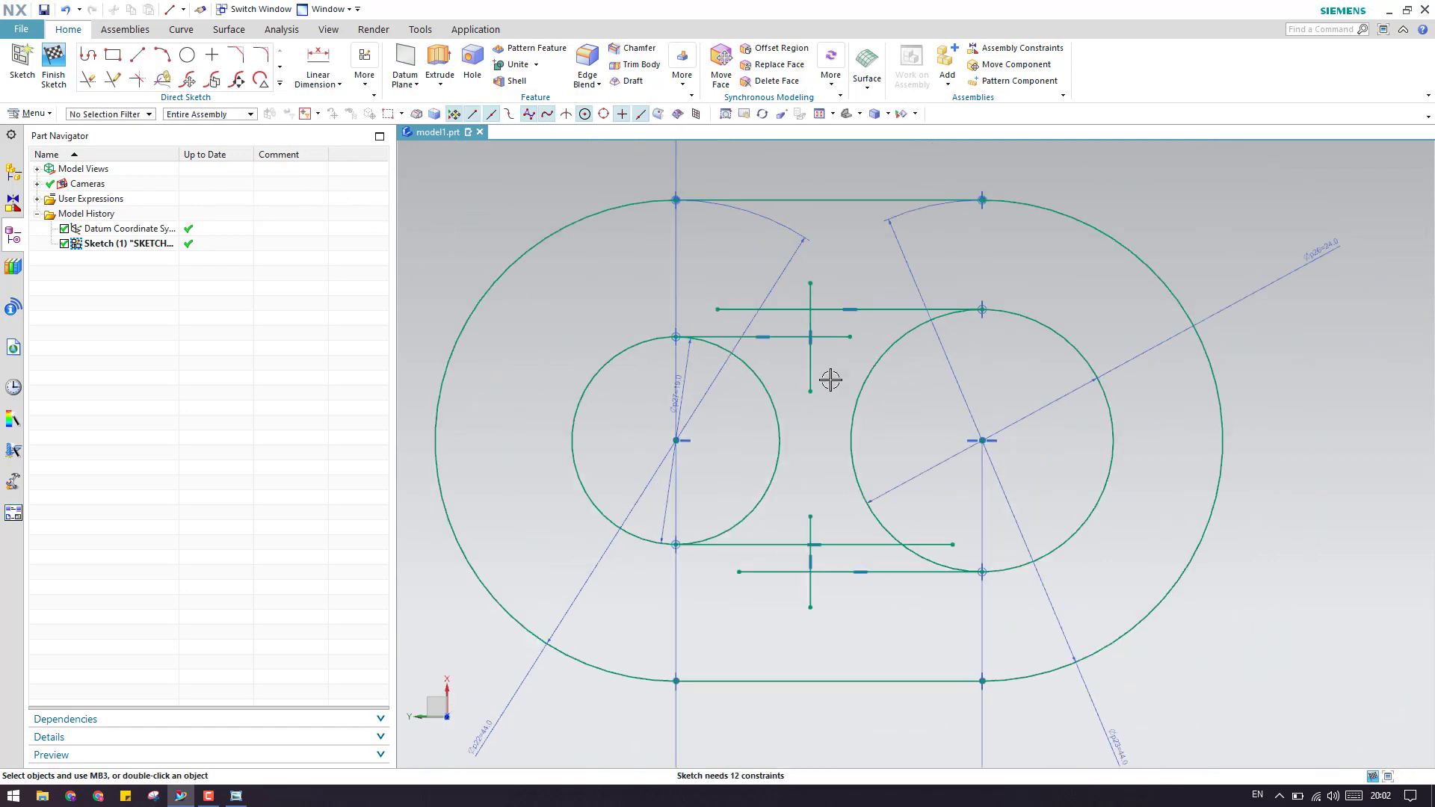
Step: Trim the overhanging ends of the horizontal and vertical lines to form the upper and lower steps of the inner slot
scroll(830, 380, "up", 2)
key("t")
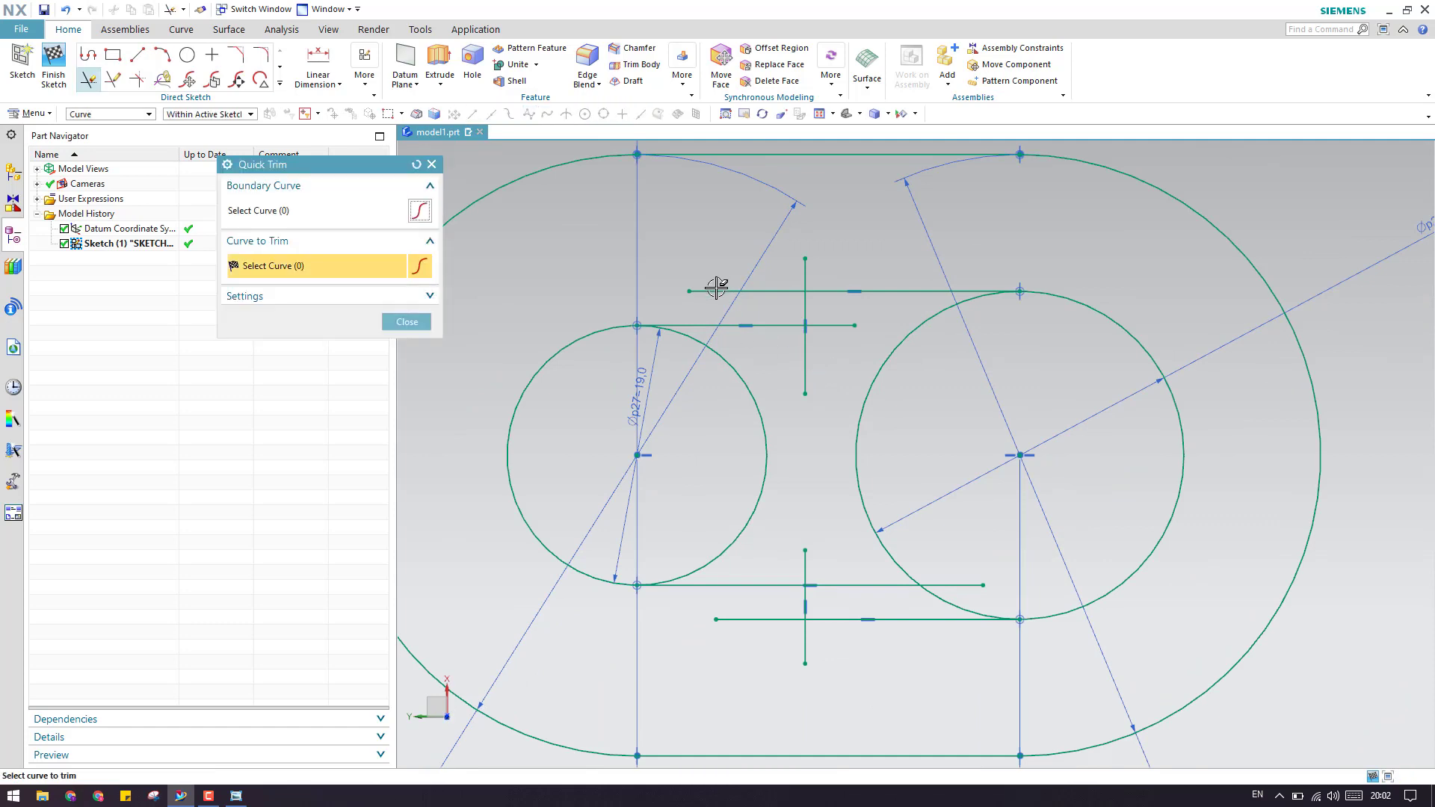
left_click(716, 290)
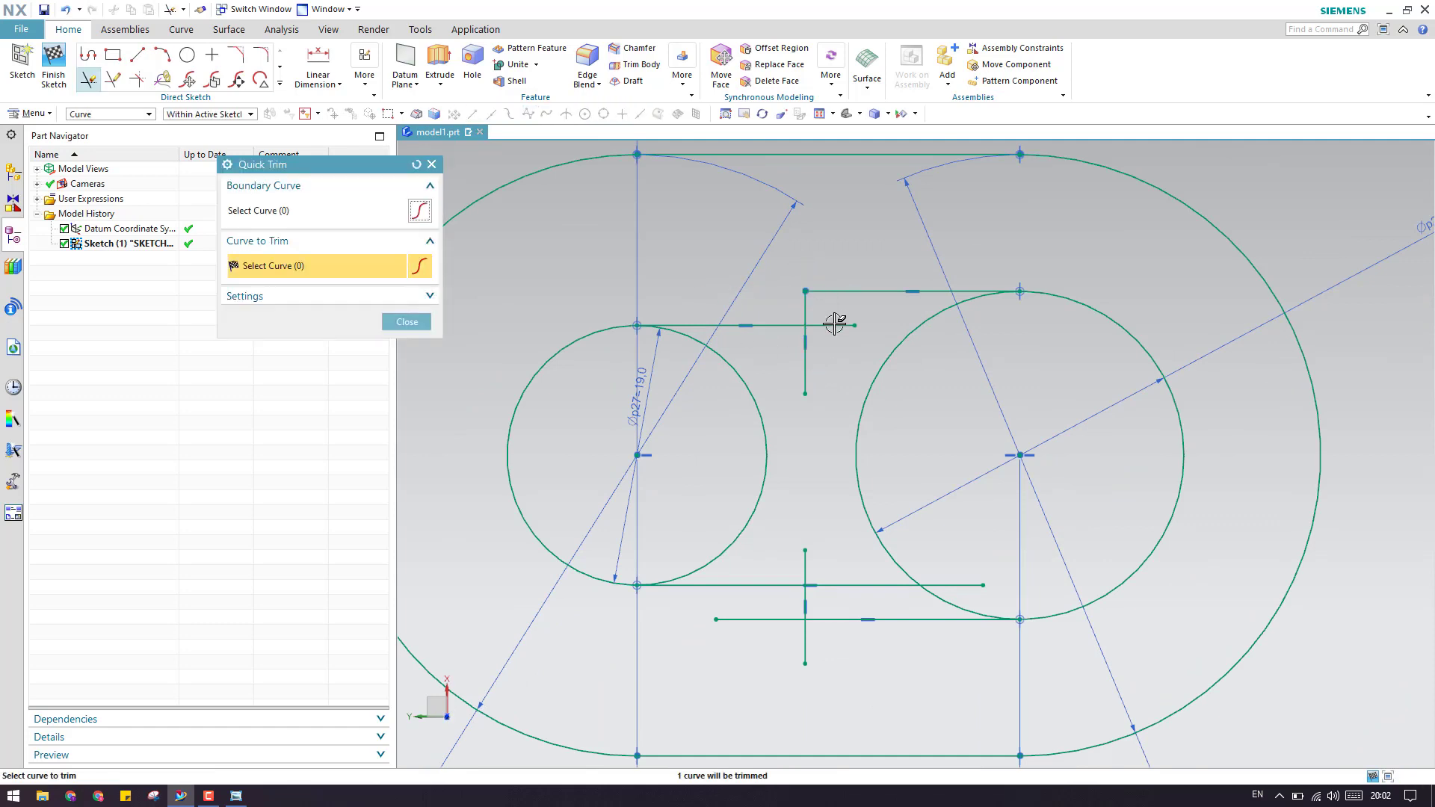
left_click(804, 374)
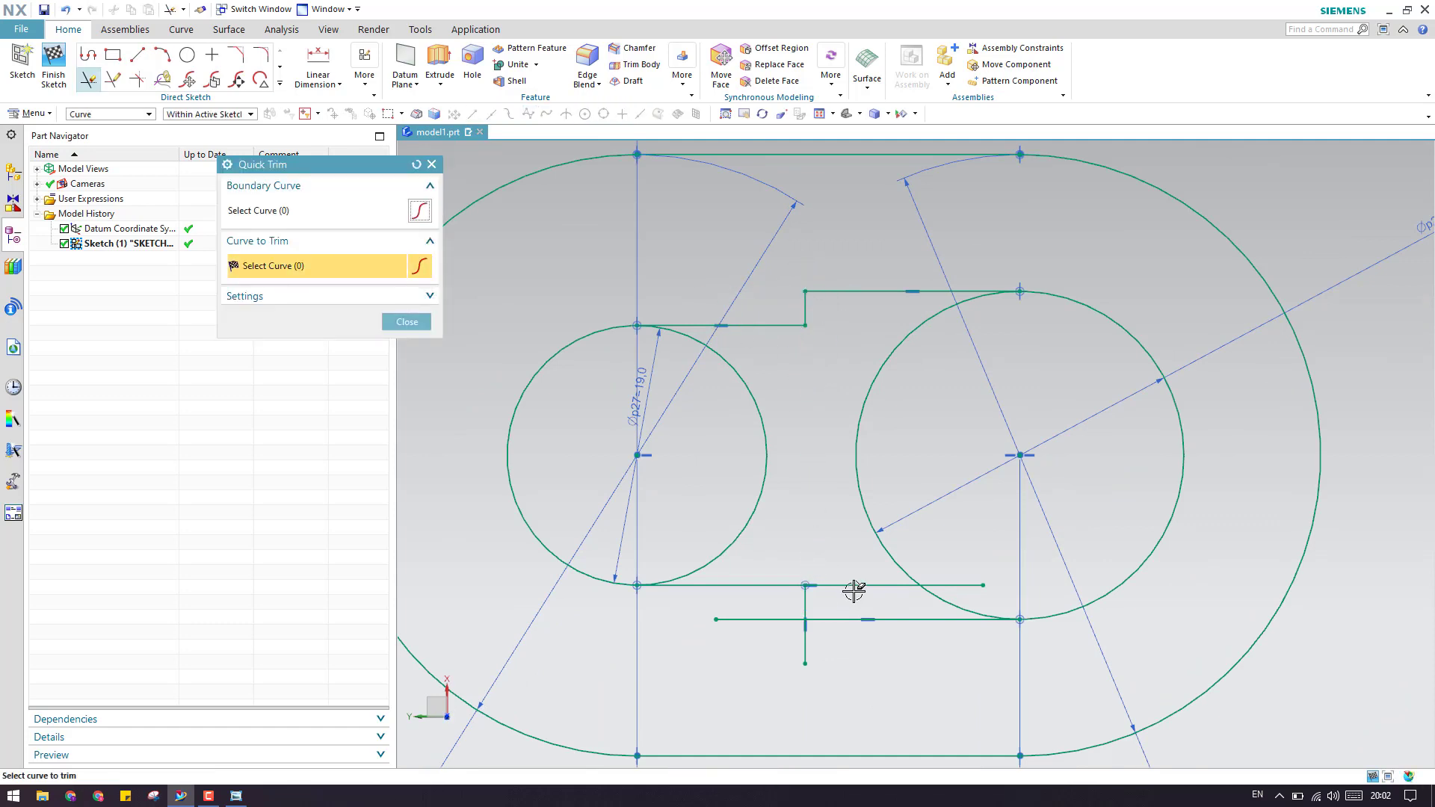
left_click(785, 622)
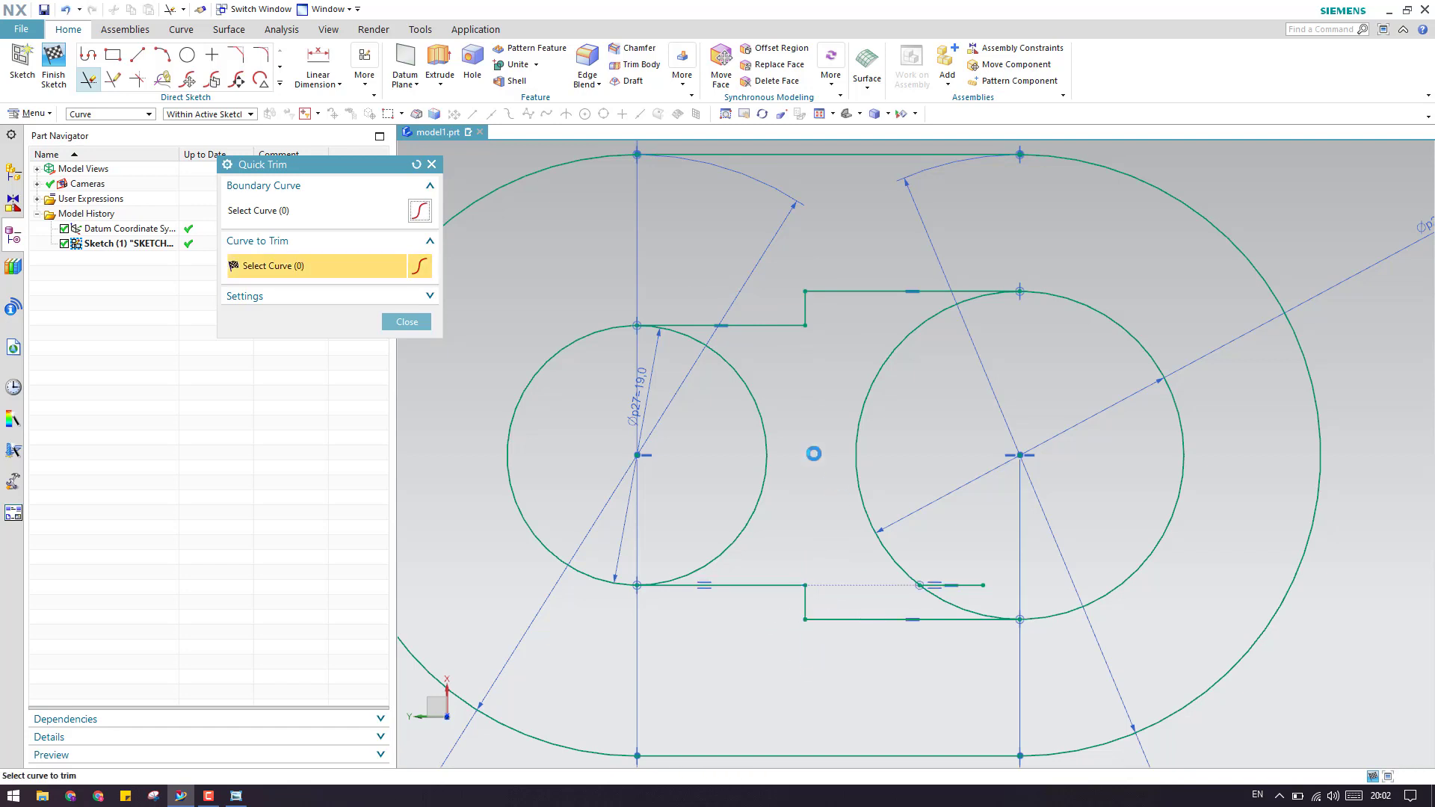
key("Escape")
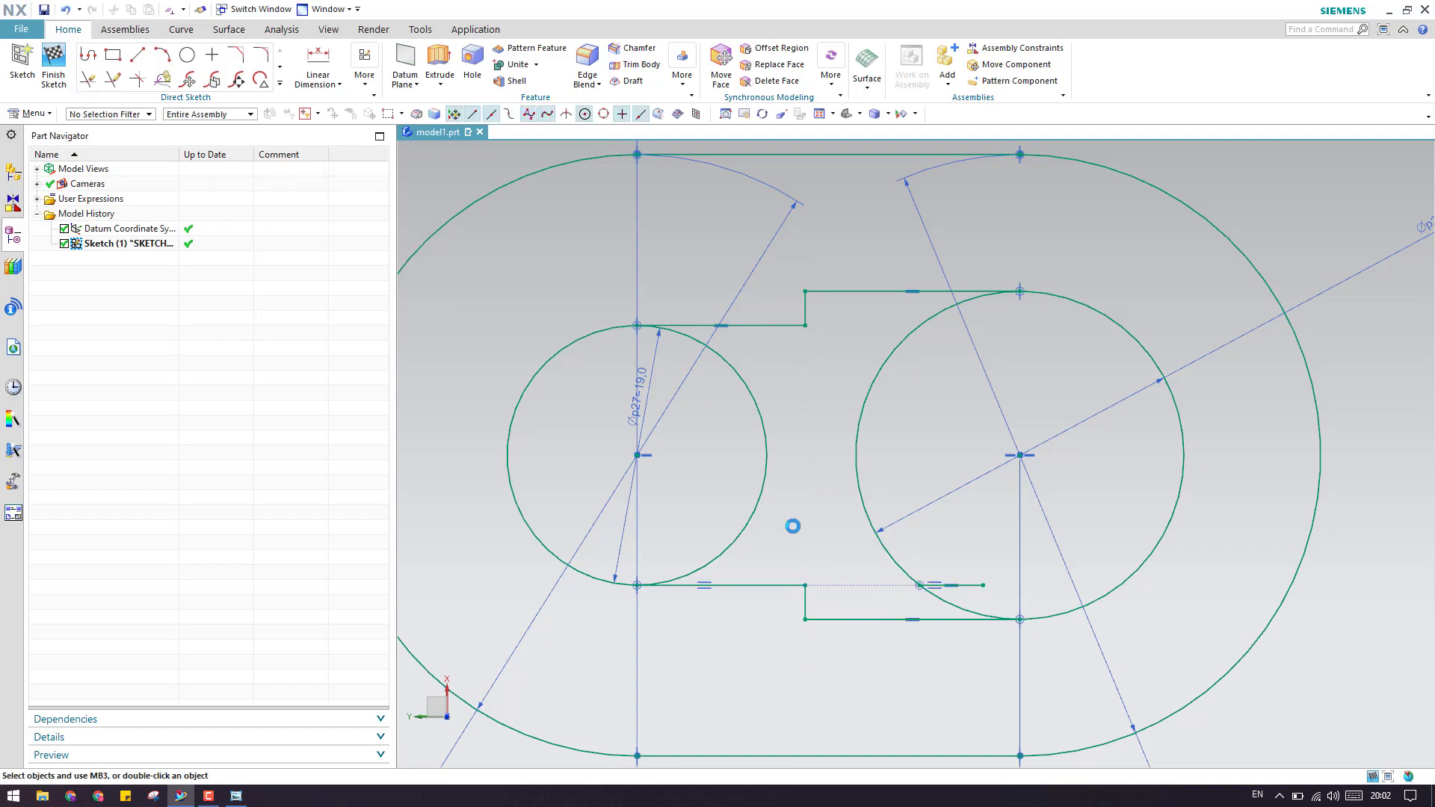
Step: Apply a vertical alignment constraint between the lower and upper short step lines of the inner slot
key("c")
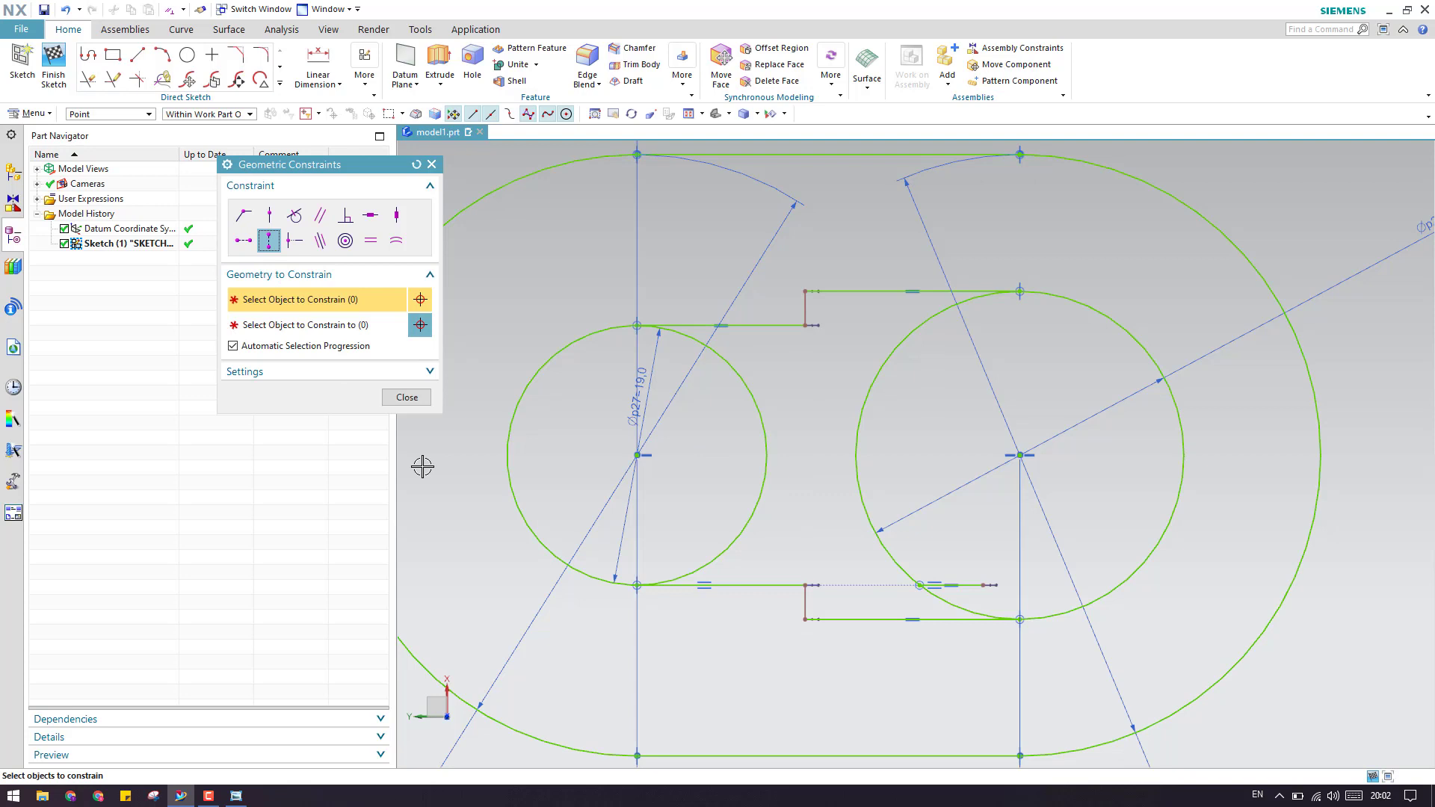
left_click(806, 603)
left_click(803, 310)
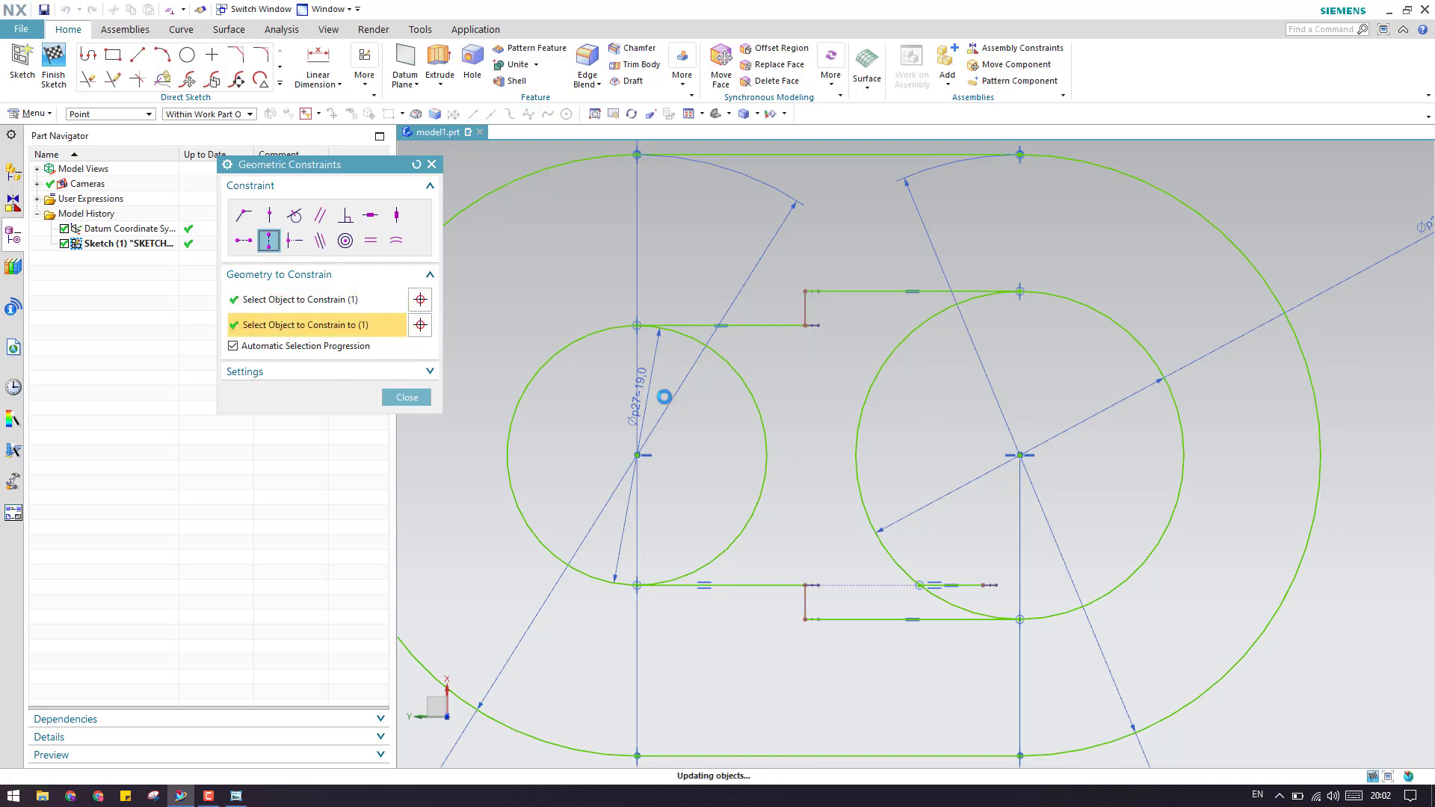
left_click(407, 397)
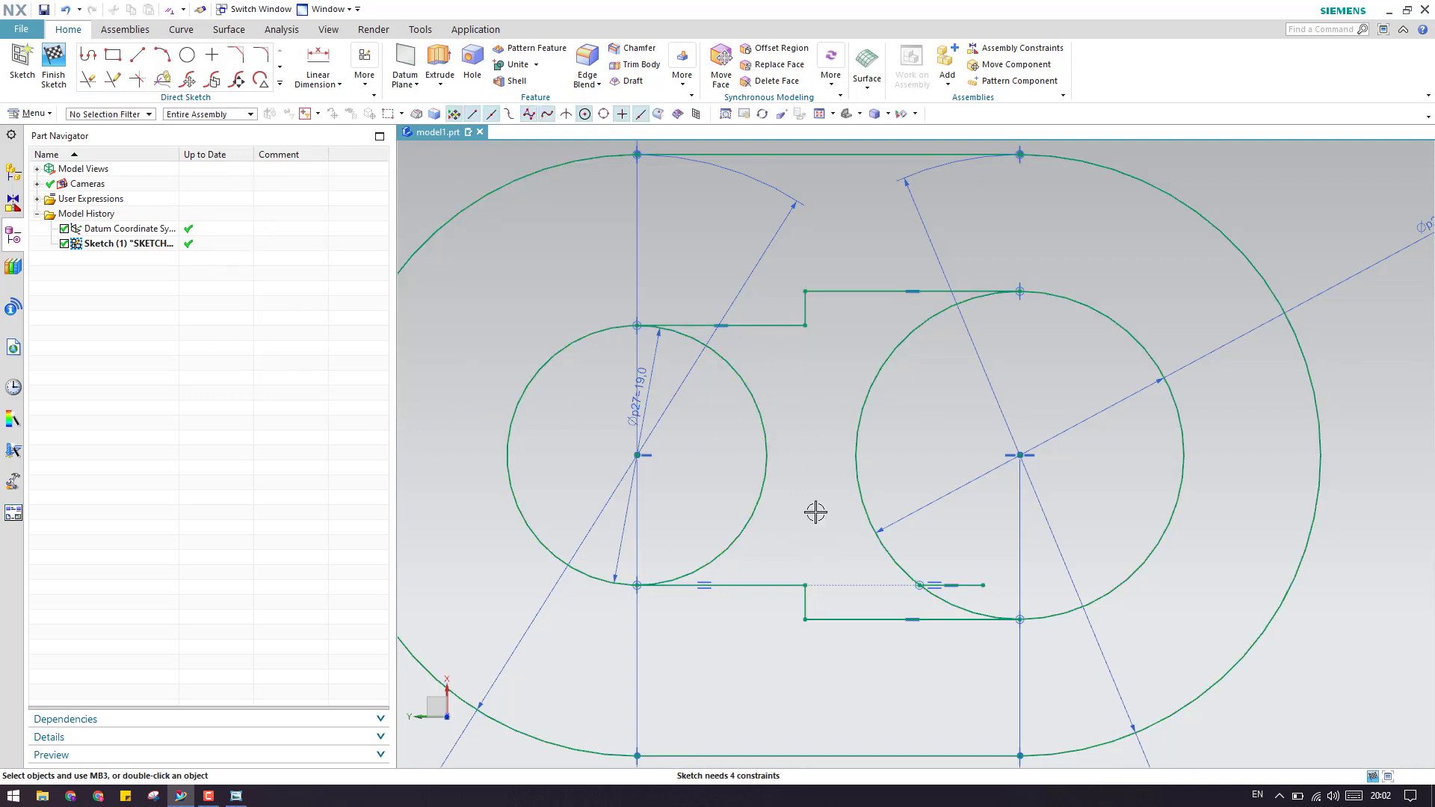
Step: Remove the leftover piece of the lower horizontal line inside the 24 mm circle
key("t")
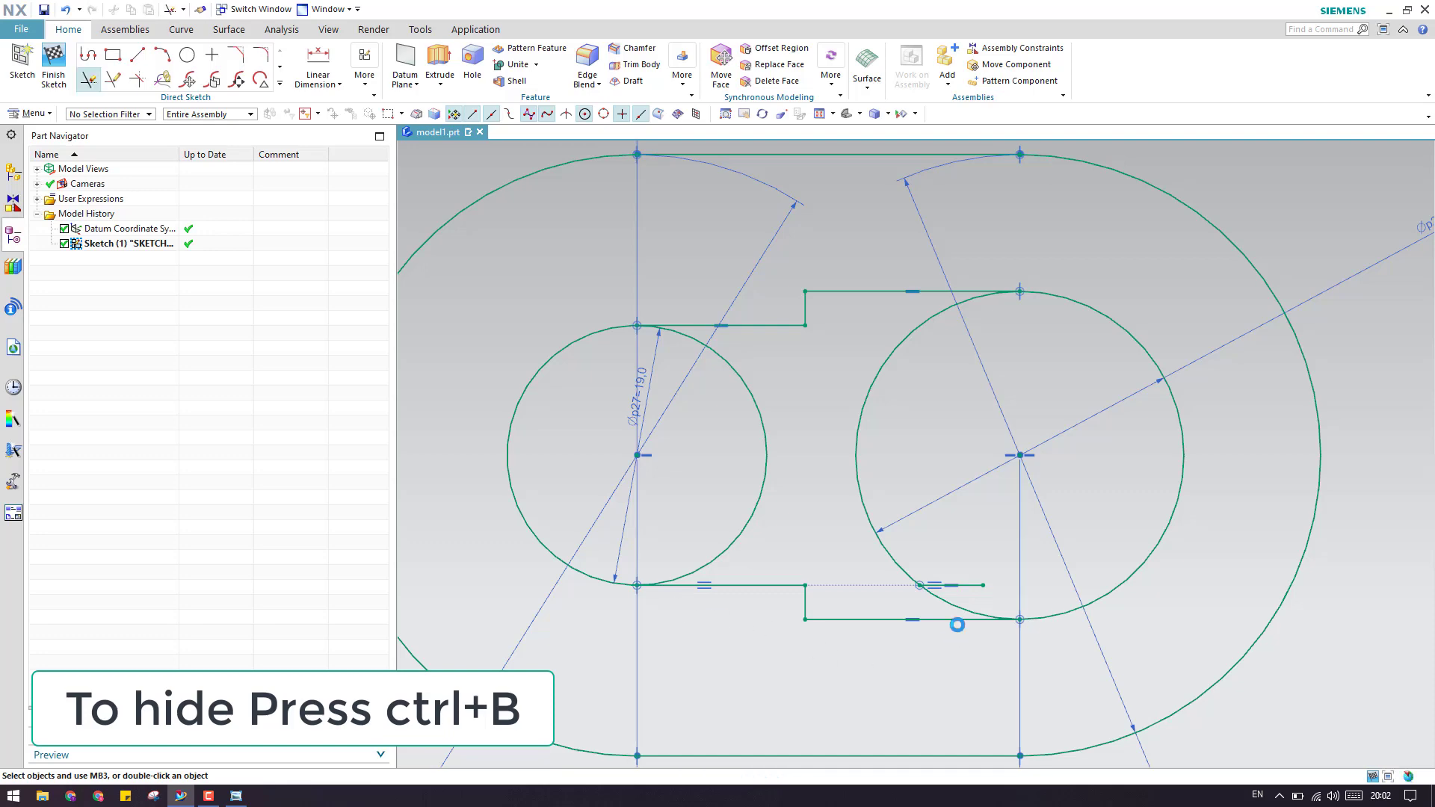
left_click(961, 586)
key("Escape")
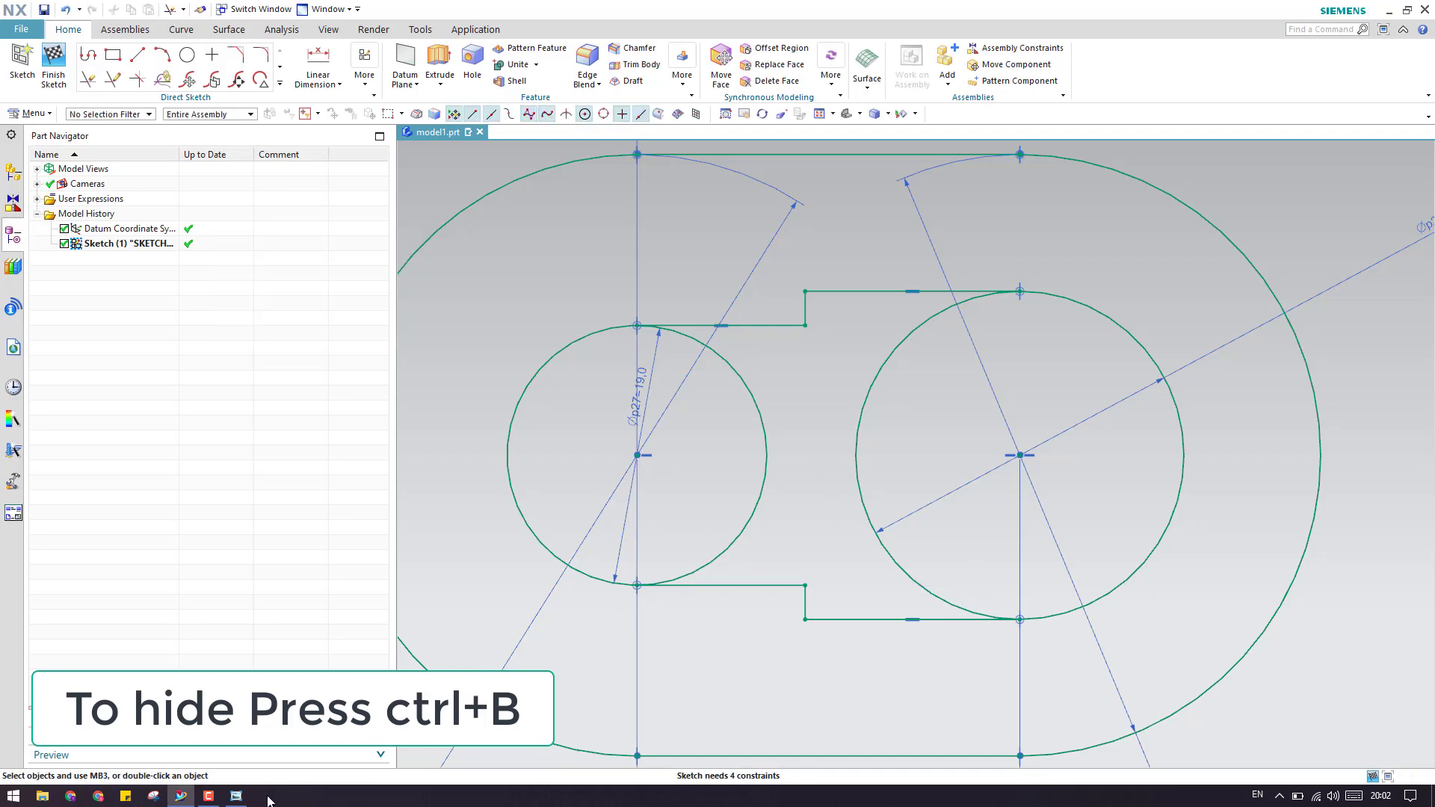
Step: Consult the reference drawing and set the horizontal distance from the 19 mm circle's centre to the slot's step to 14 mm
left_click(244, 797)
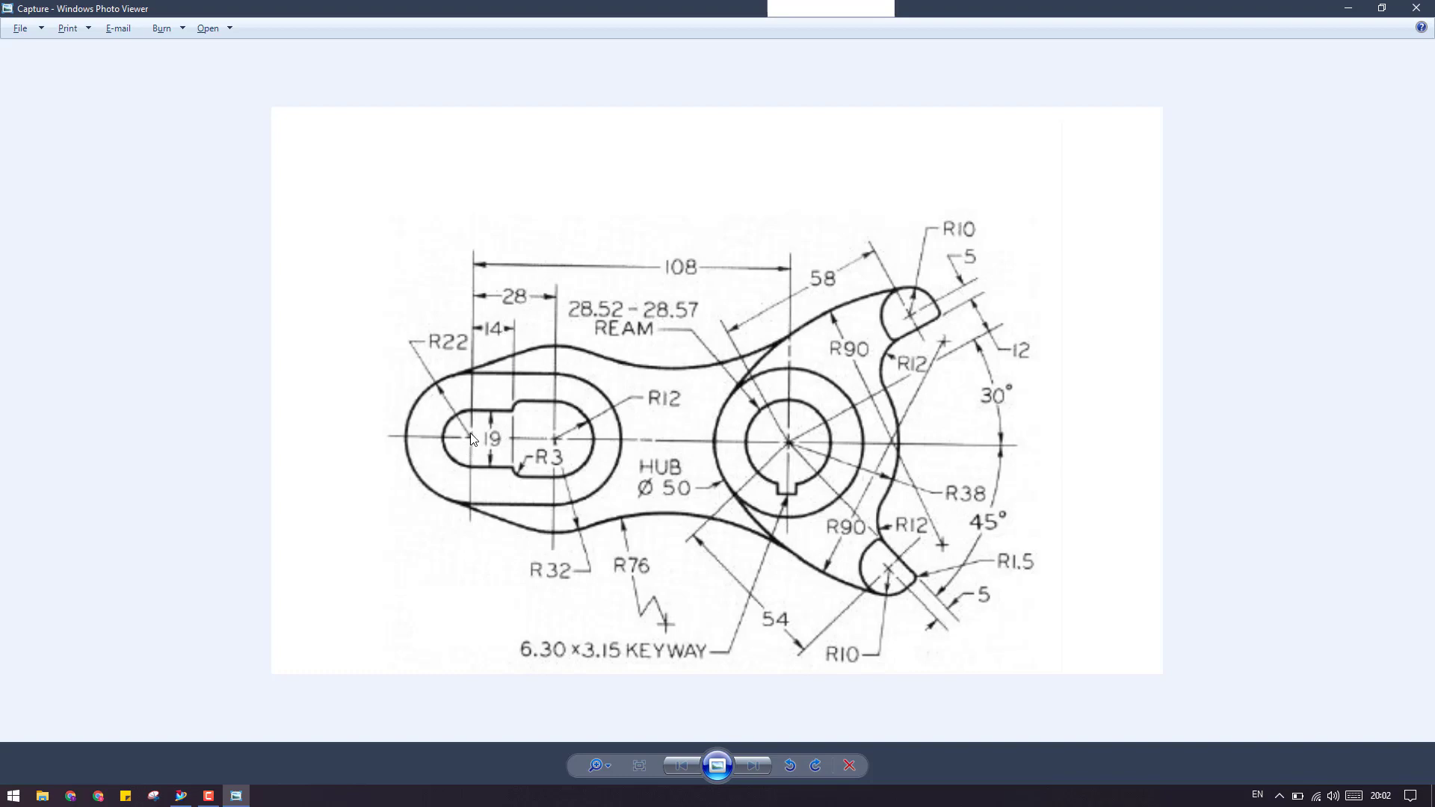
left_click(1349, 10)
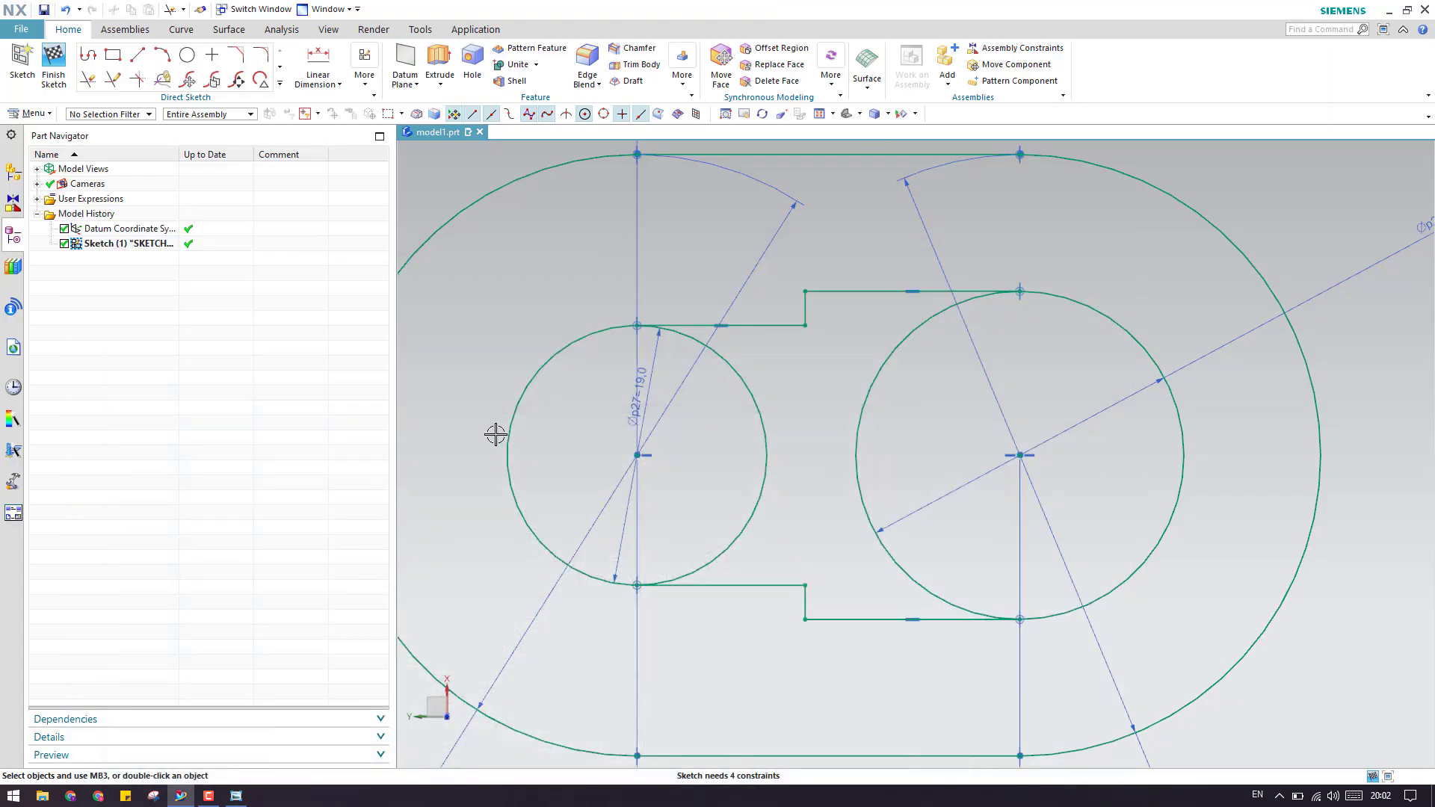
left_click(637, 454)
left_click(807, 587)
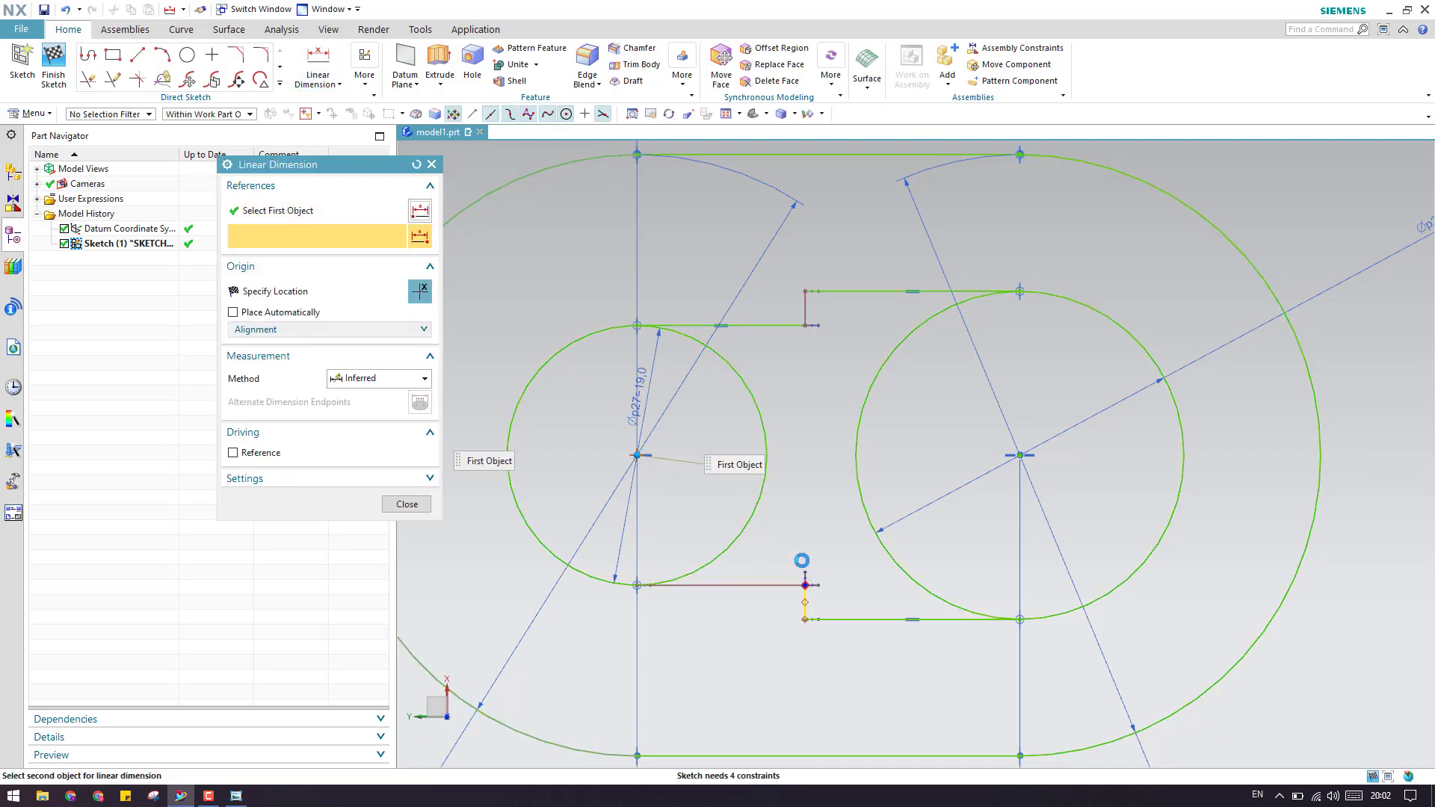
scroll(736, 438, "down", 2)
scroll(736, 437, "down", 2)
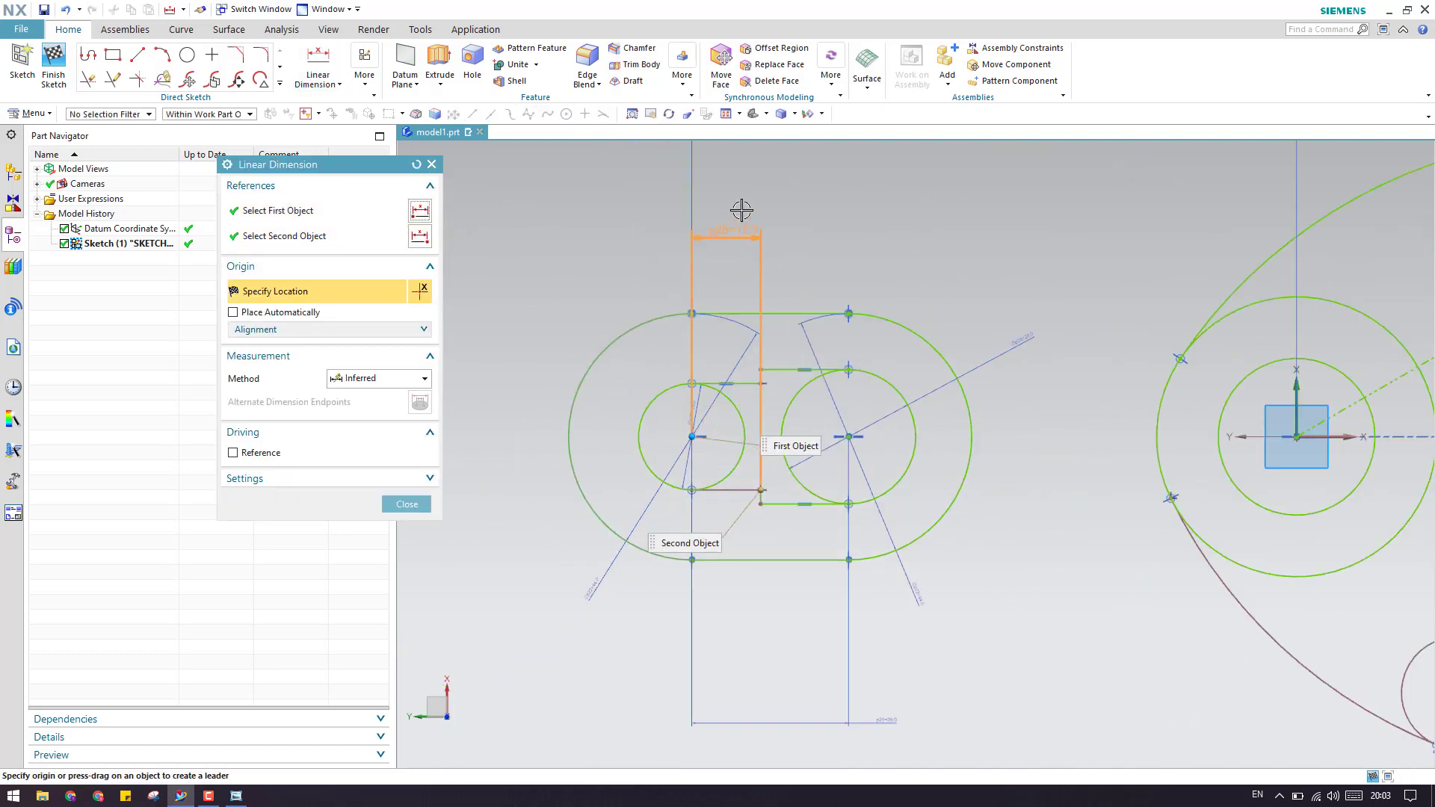
left_click(740, 207)
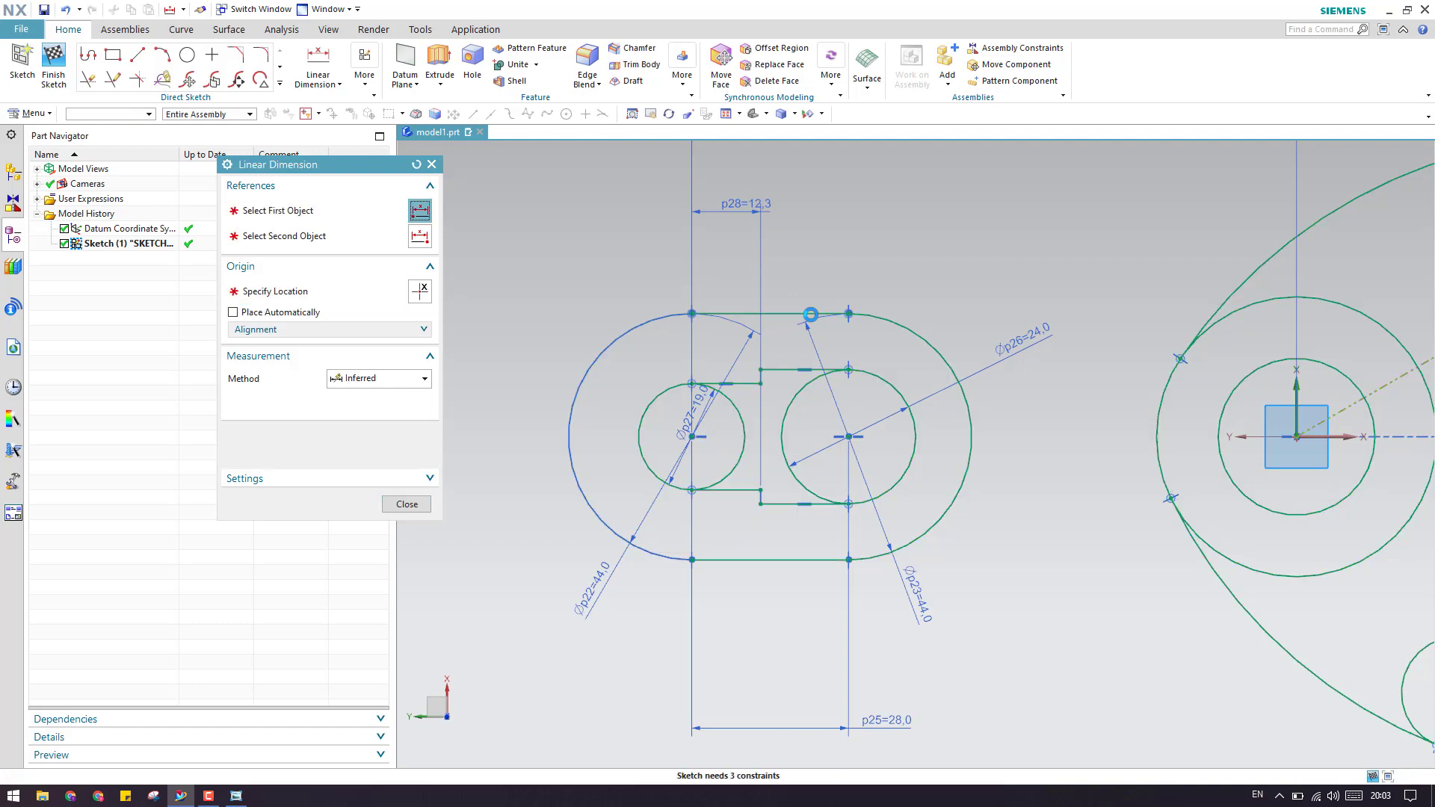
type("14")
key("Return")
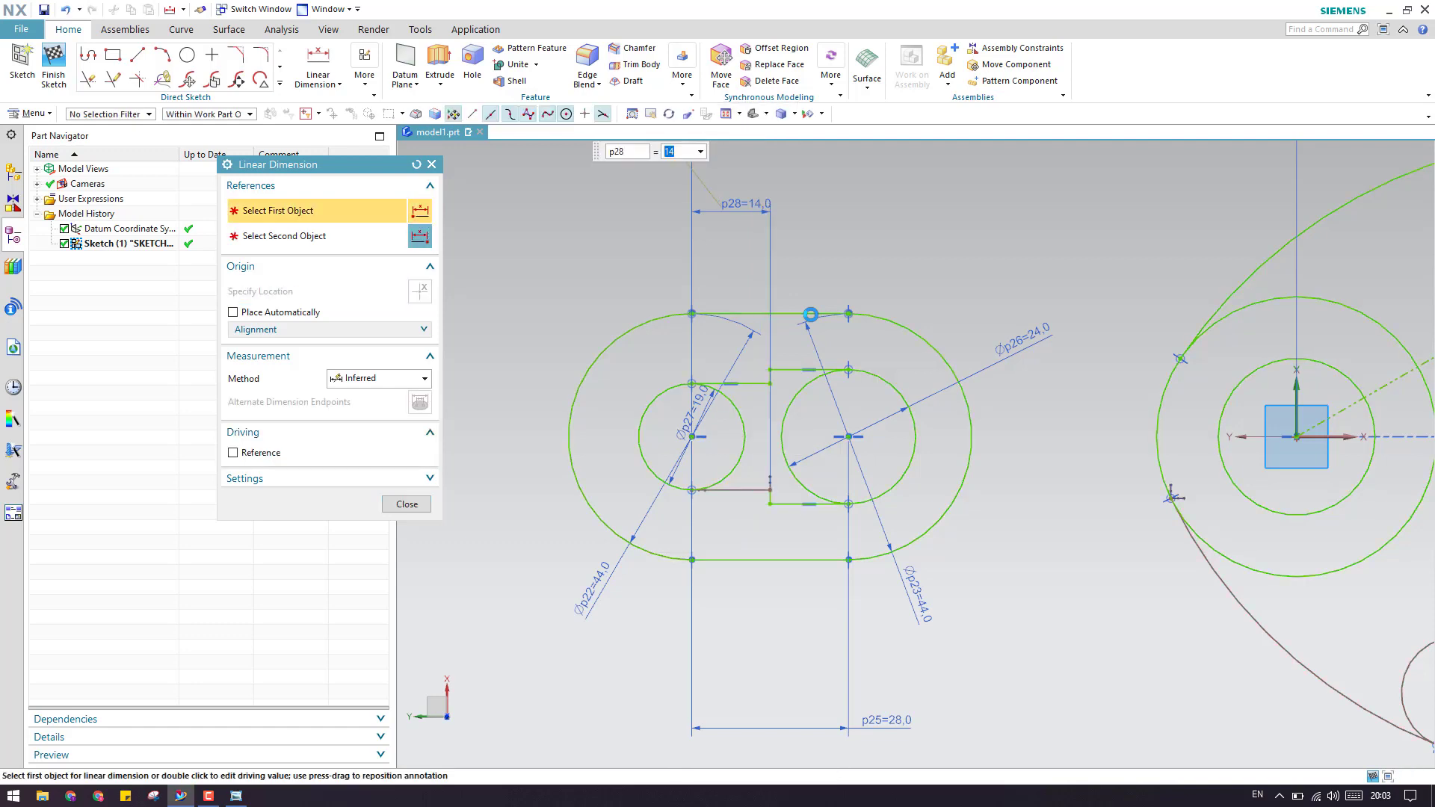
left_click(388, 506)
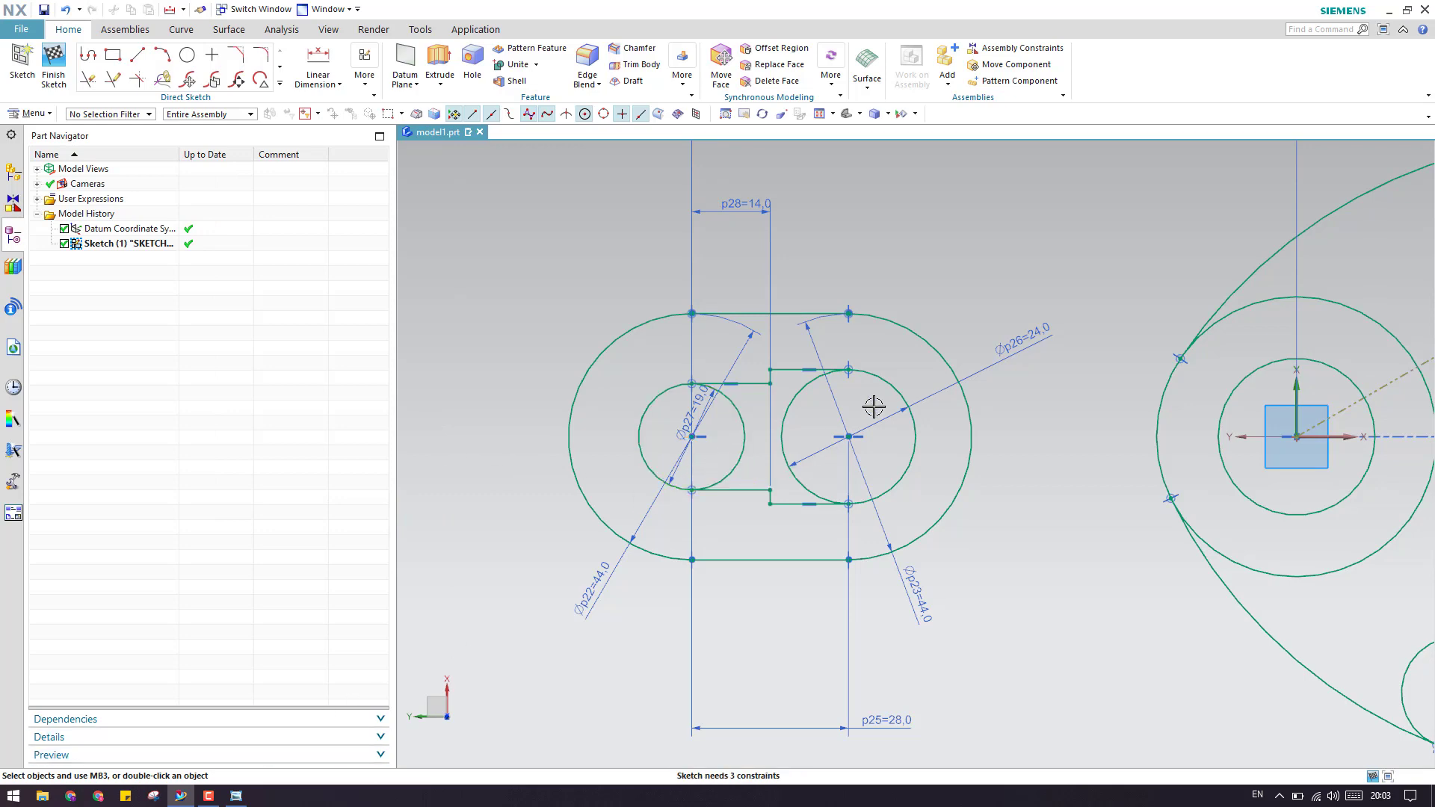
Step: Trim the inner halves of the 24 mm and 19 mm circles to leave one closed stepped slot outline
scroll(858, 399, "down", 3)
scroll(830, 401, "up", 5)
key("t")
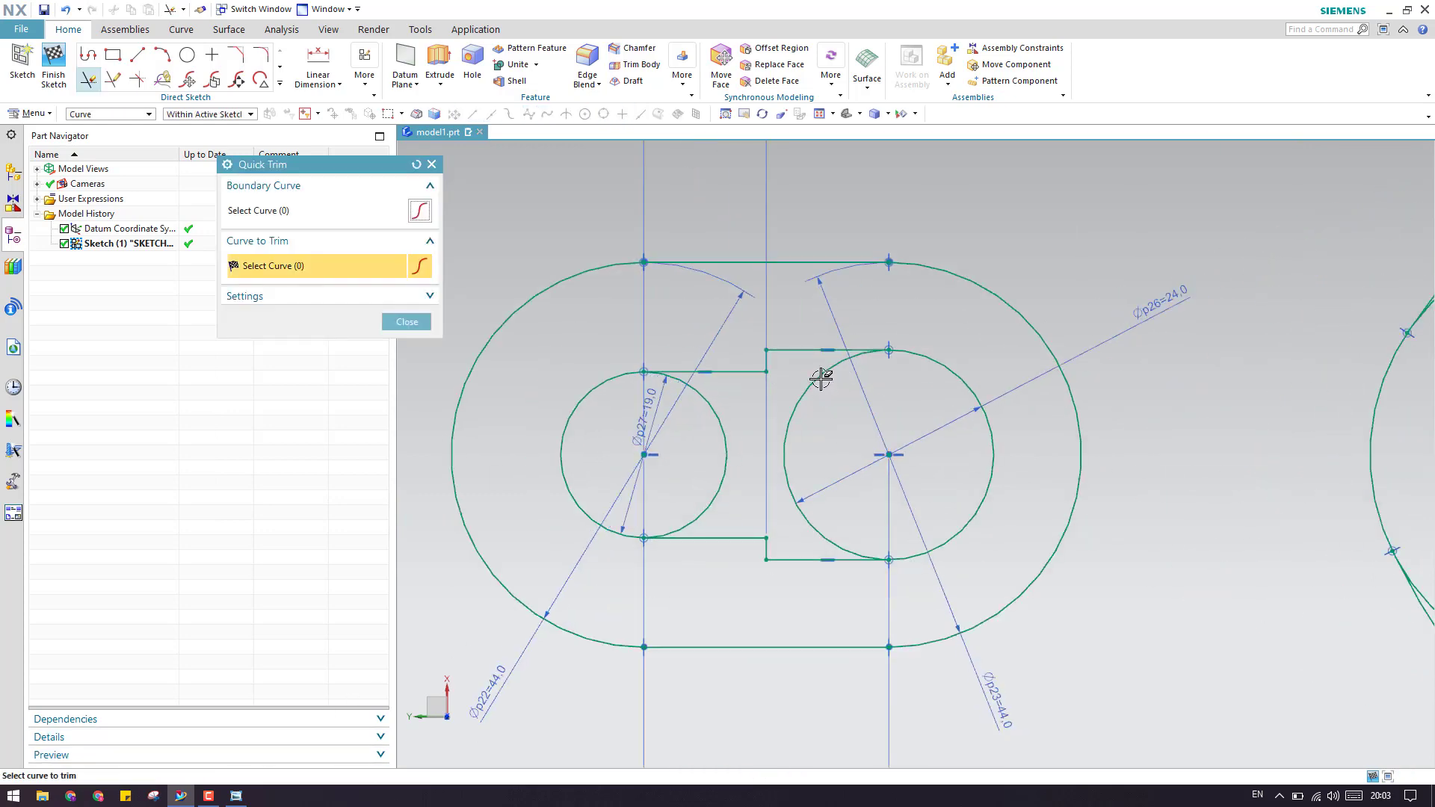
left_click(785, 460)
left_click(720, 434)
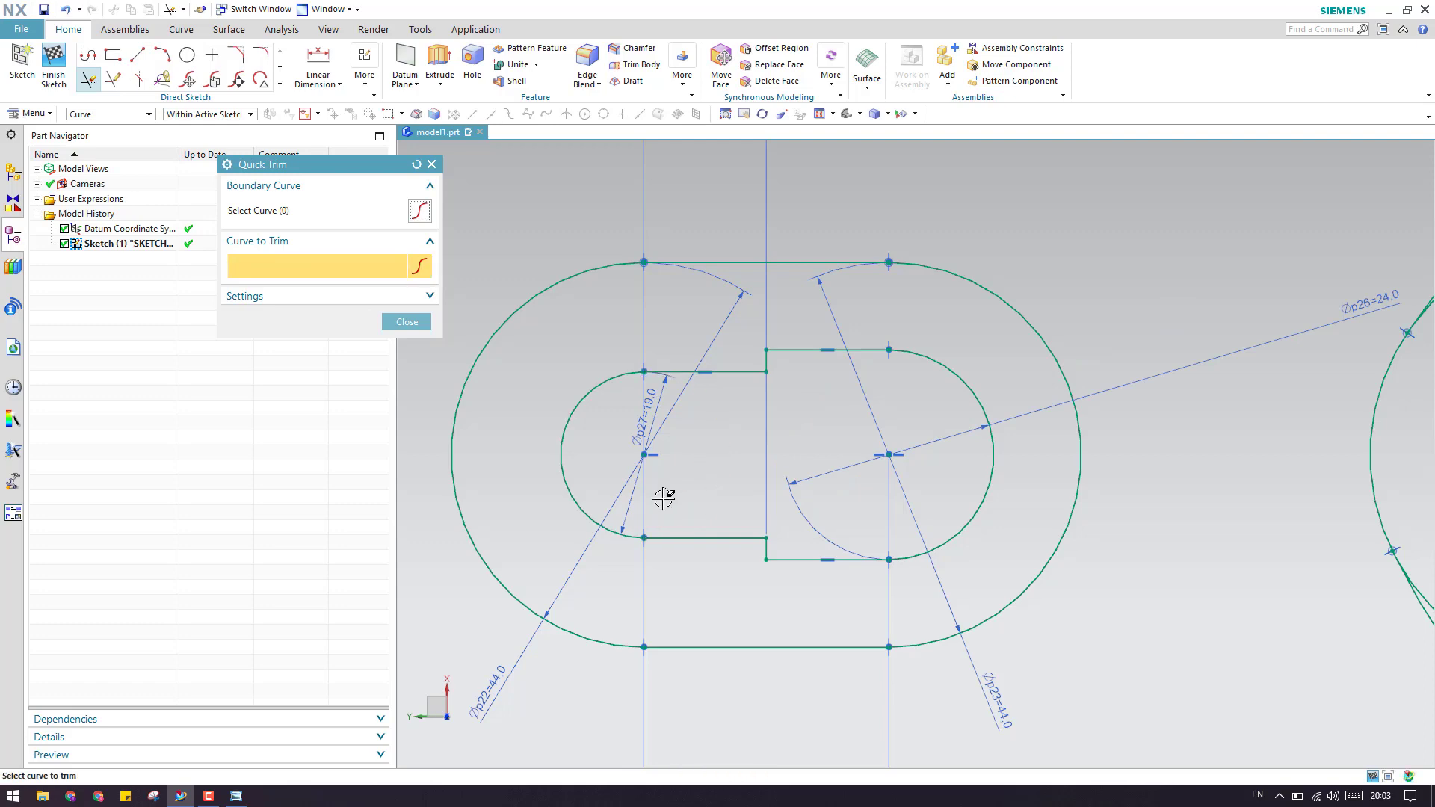
left_click(410, 322)
scroll(769, 427, "down", 4)
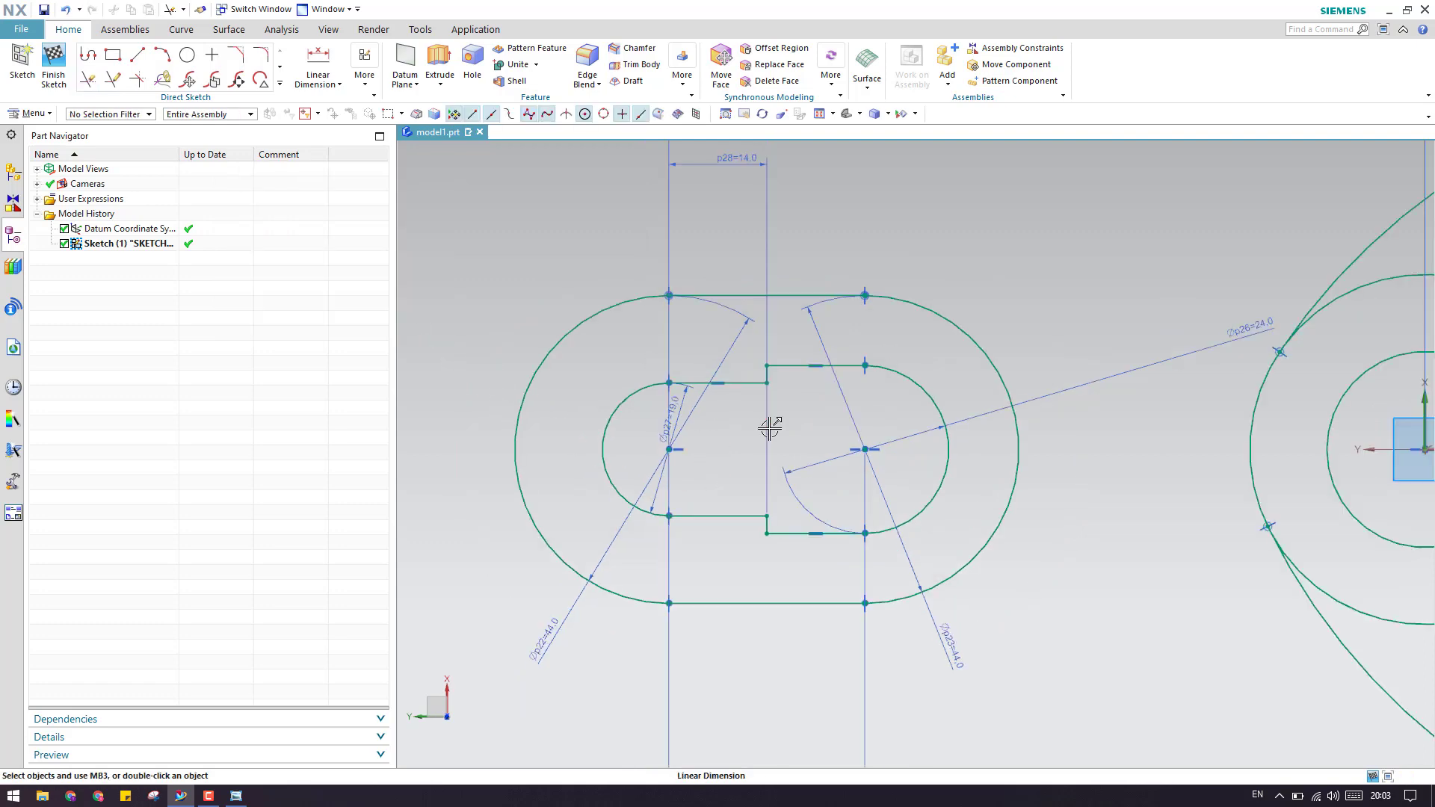
Step: Consult the reference drawing for the slot's corner radius and try a 3 mm fillet on the upper step corner of the inner slot
left_click(236, 796)
scroll(513, 433, "up", 1)
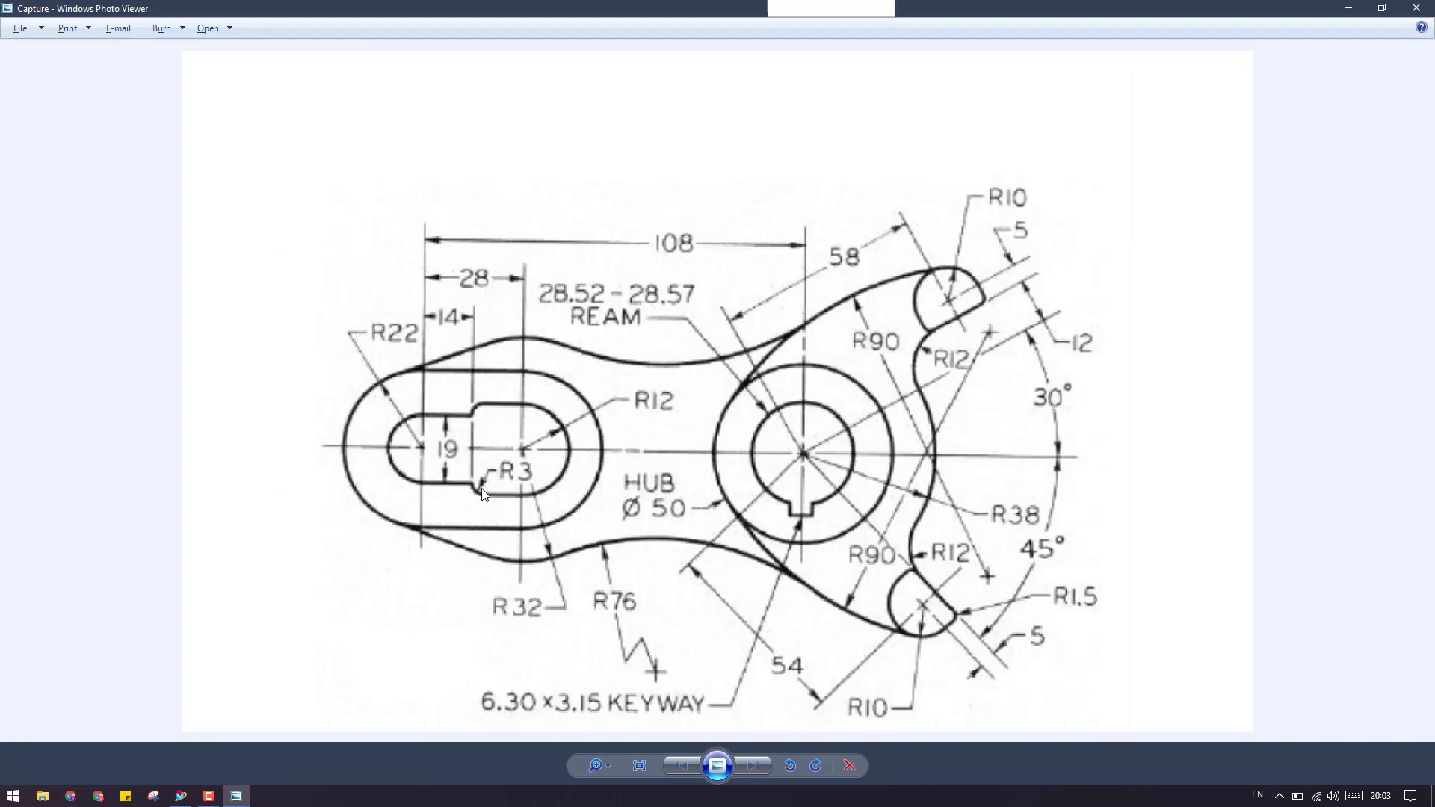
scroll(483, 493, "down", 1)
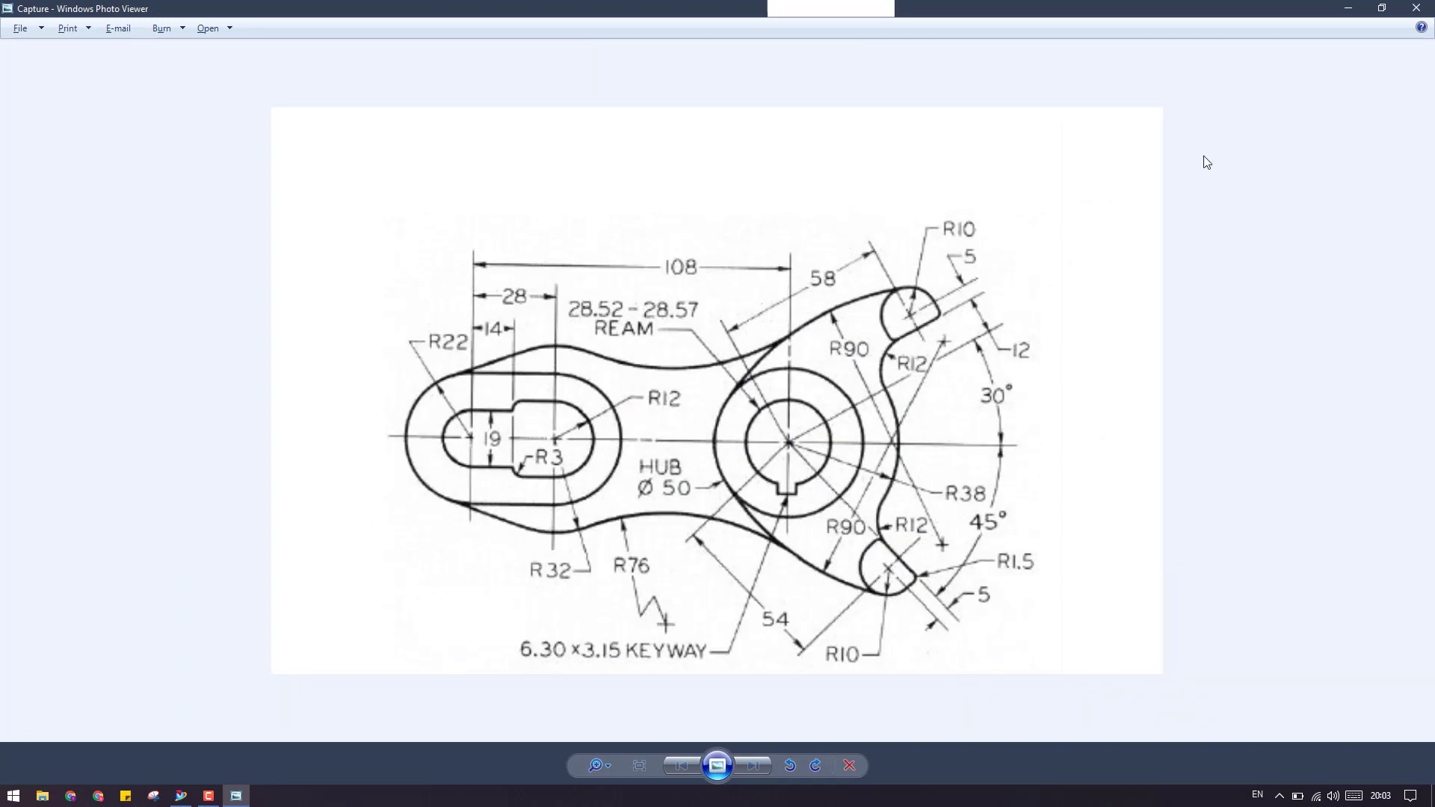
left_click(1353, 7)
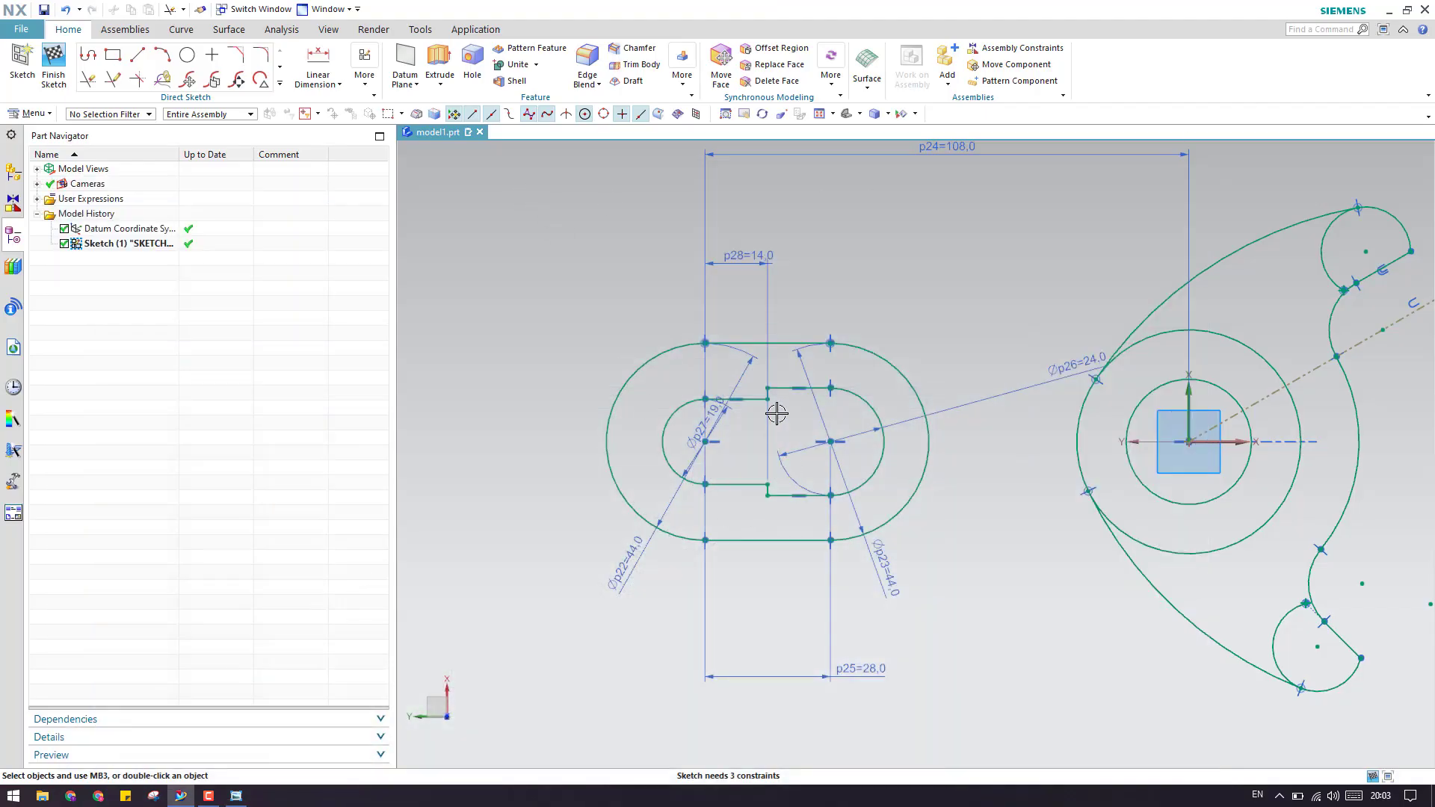
scroll(777, 413, "up", 3)
scroll(775, 407, "down", 7)
key("f")
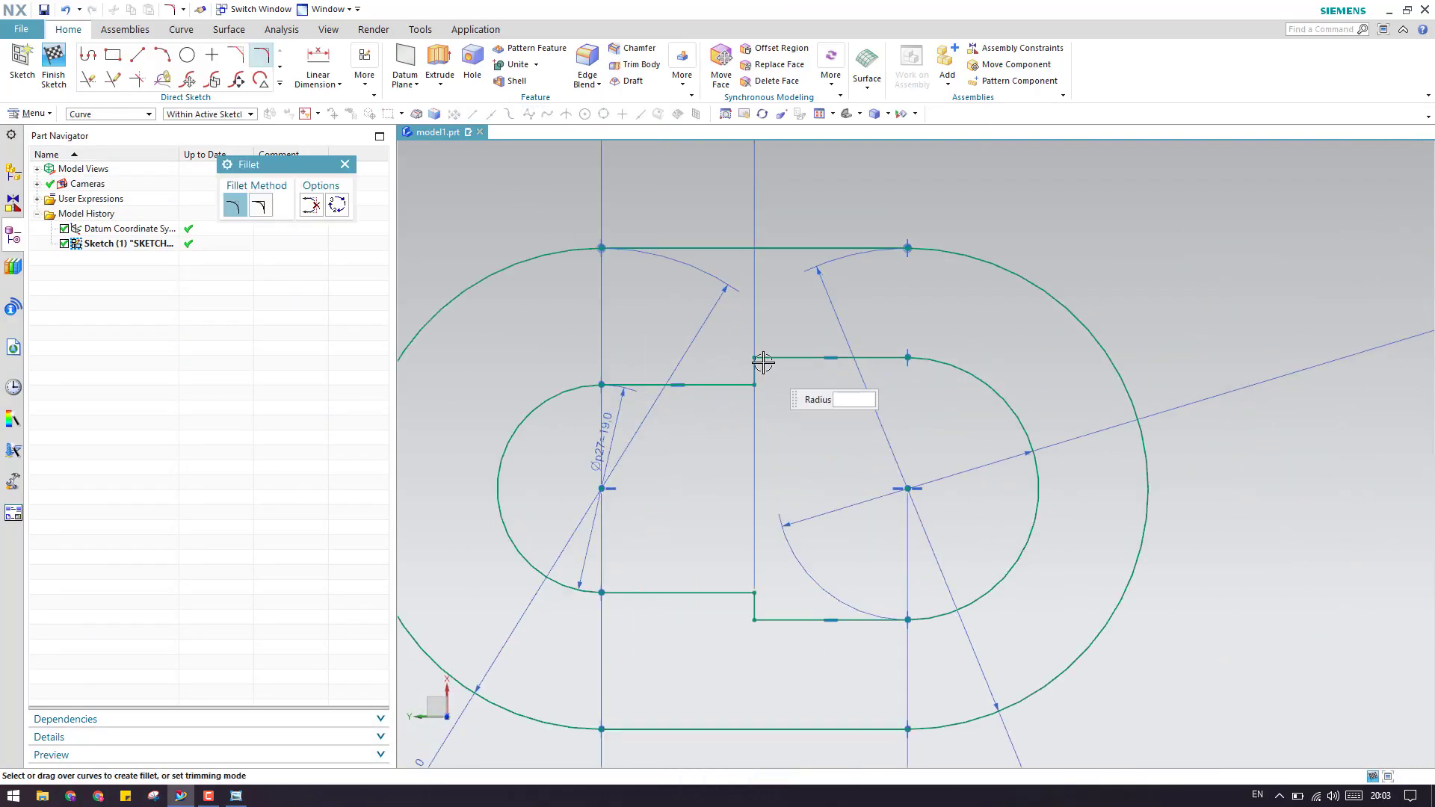
scroll(763, 363, "down", 4)
left_click(738, 376)
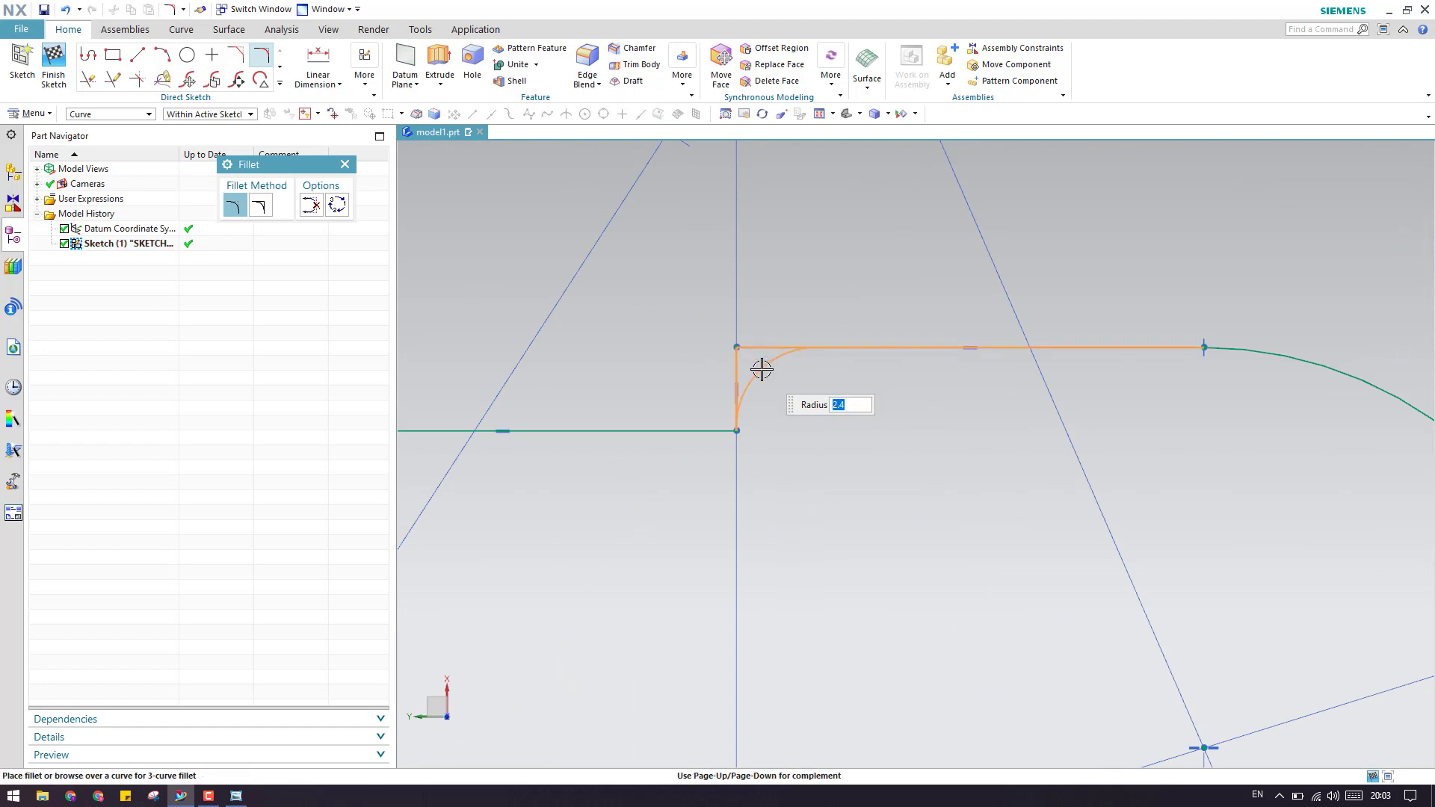
key("Return")
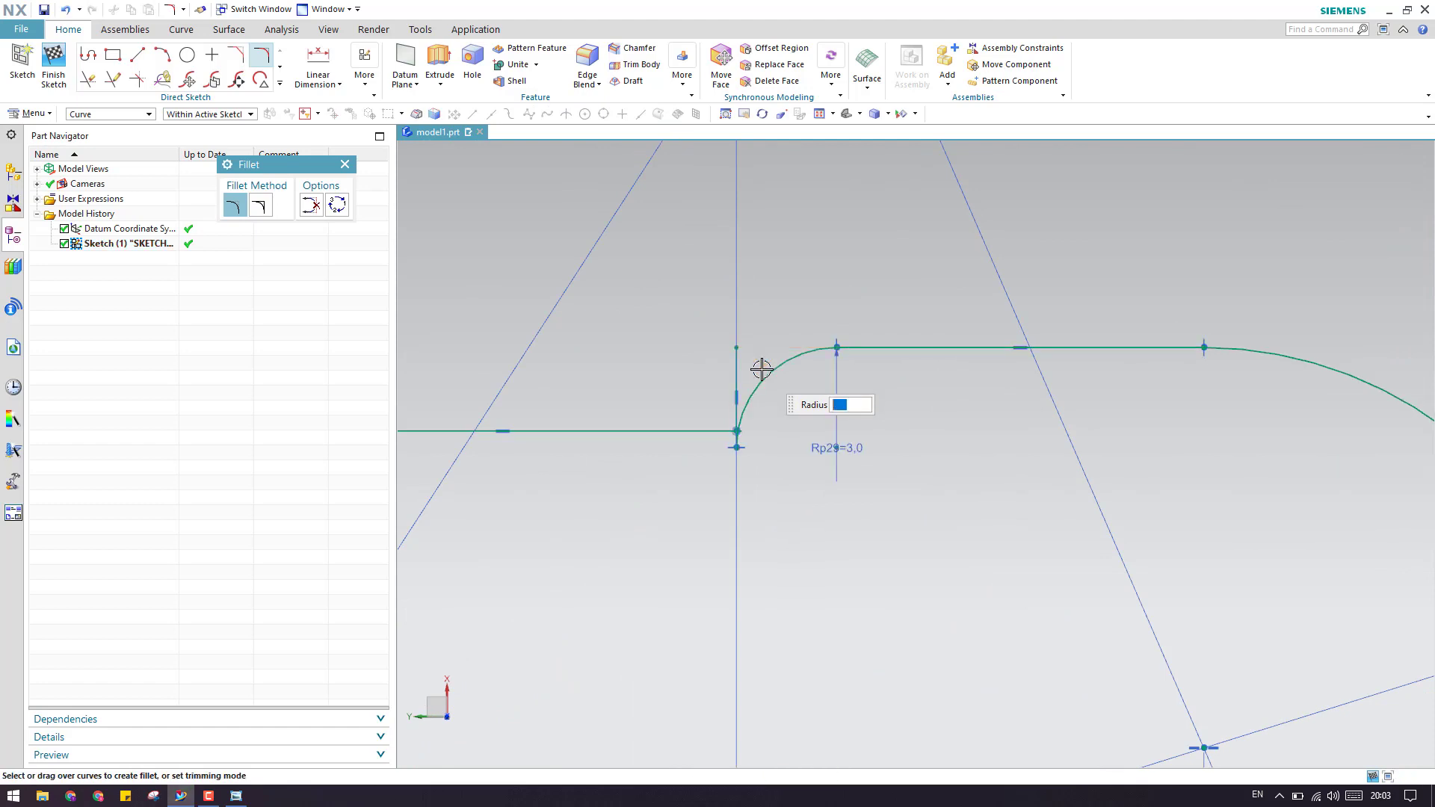
Step: Recheck the reference drawing and move the 24 mm and 19 mm diameter dimensions next to their slot arcs
scroll(761, 369, "up", 4)
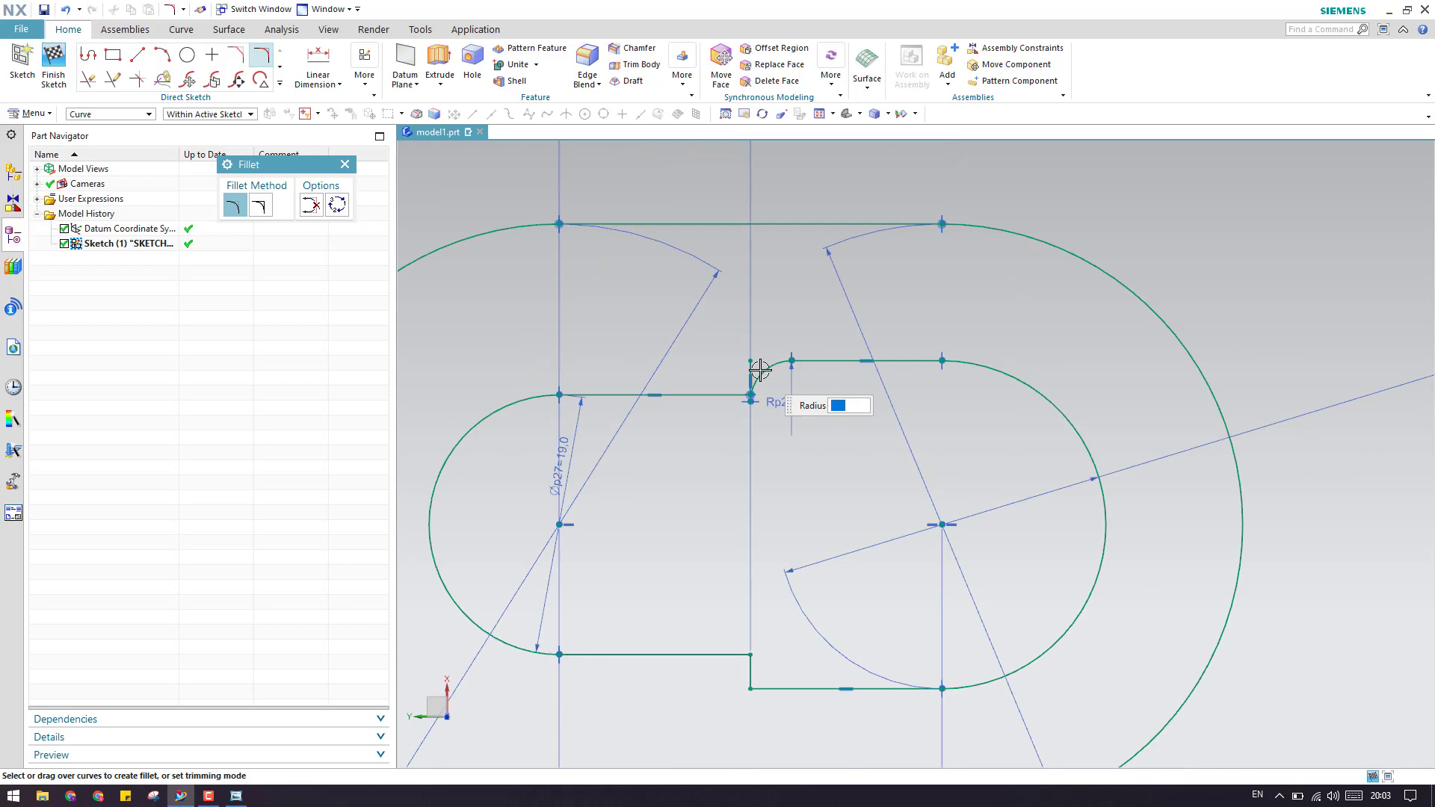
left_click(227, 798)
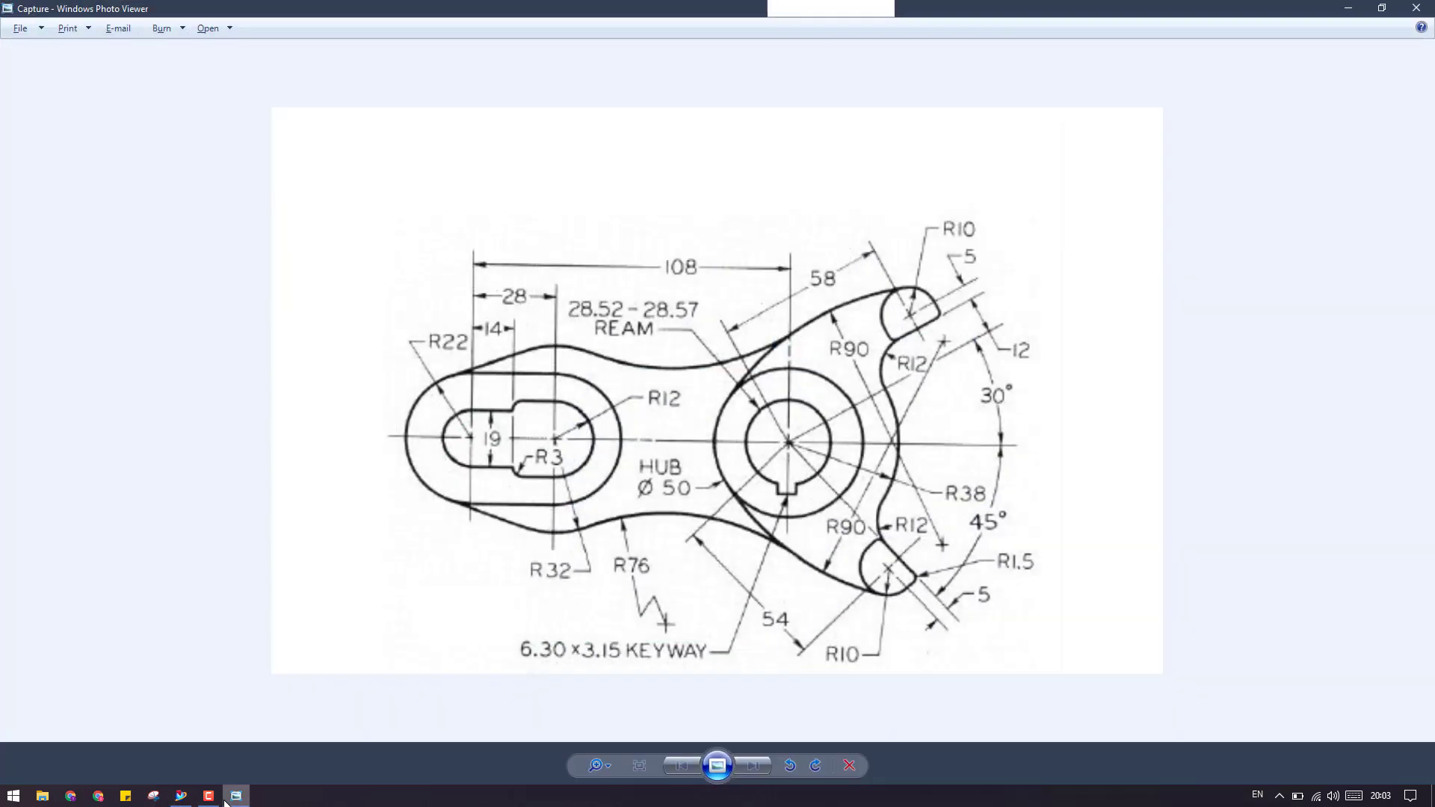
left_click(227, 800)
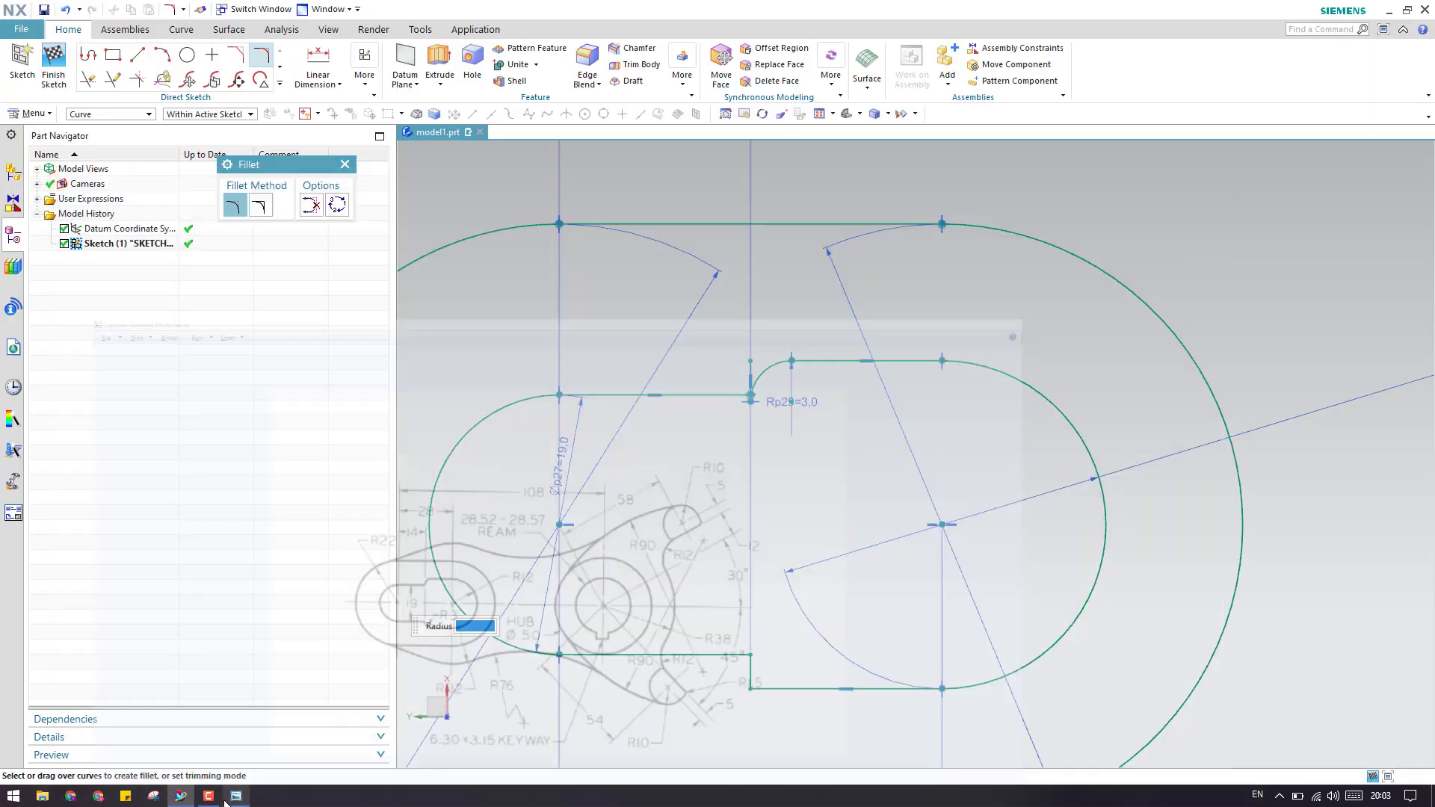
scroll(904, 441, "up", 2)
scroll(961, 629, "down", 1)
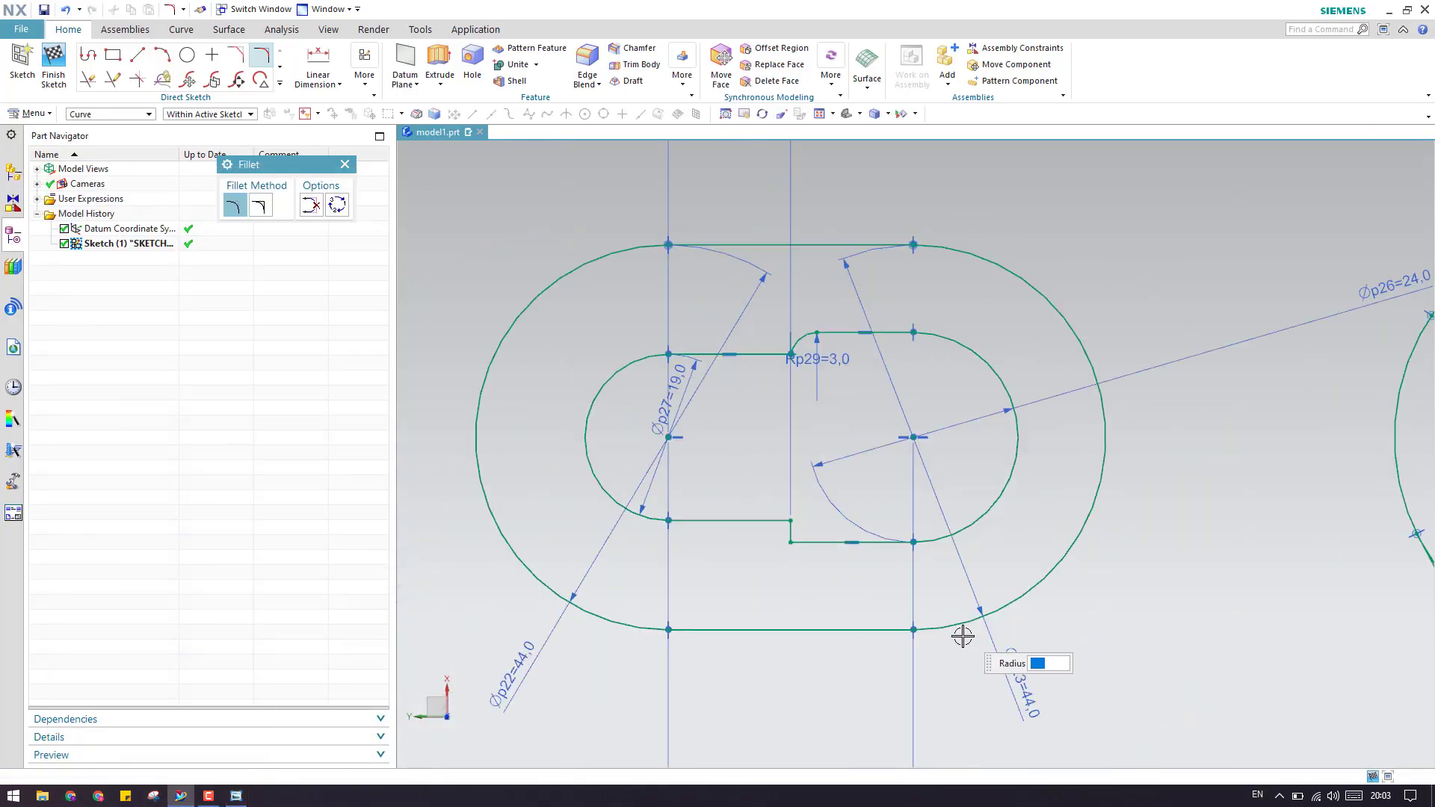
key("Escape")
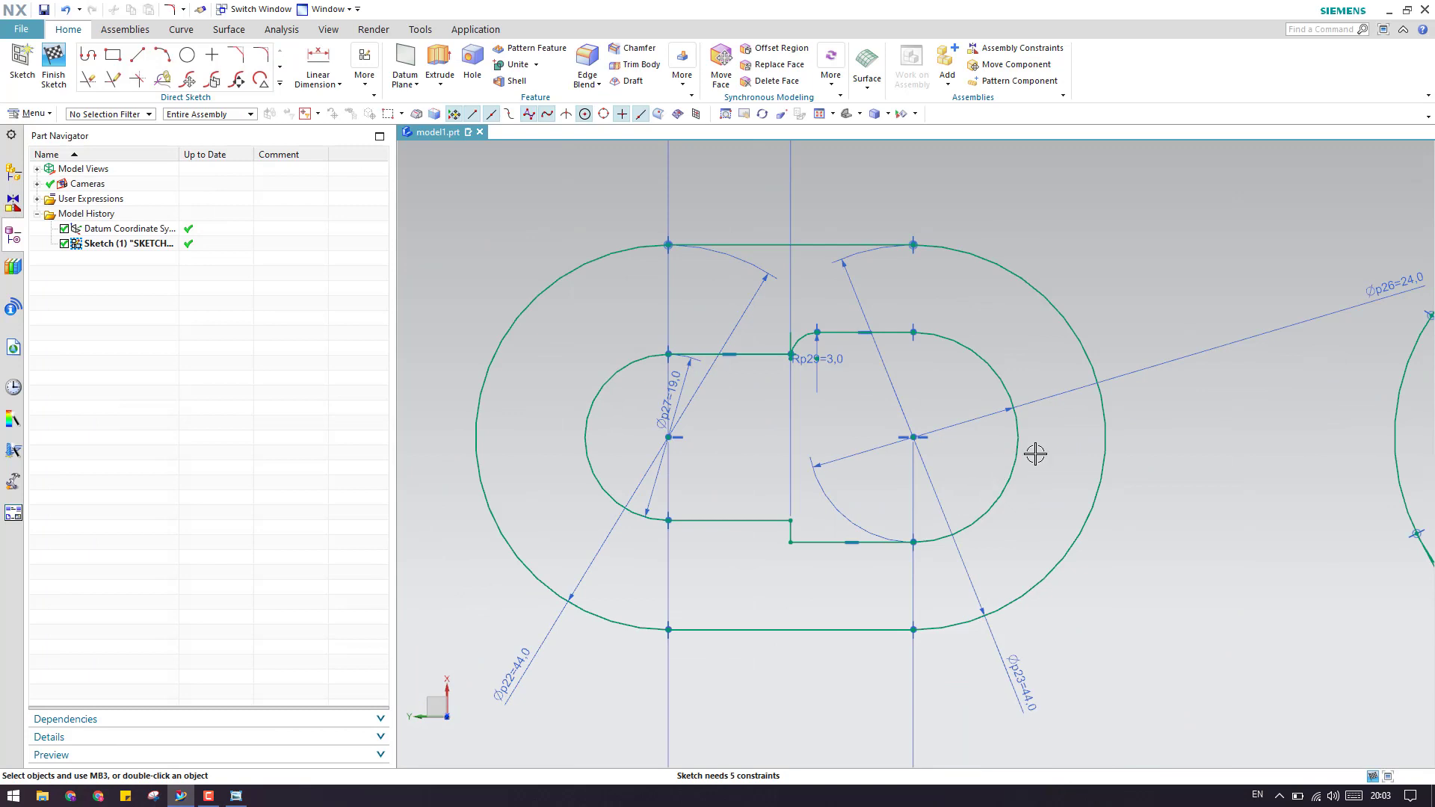
left_click_drag(1345, 292, 1002, 320)
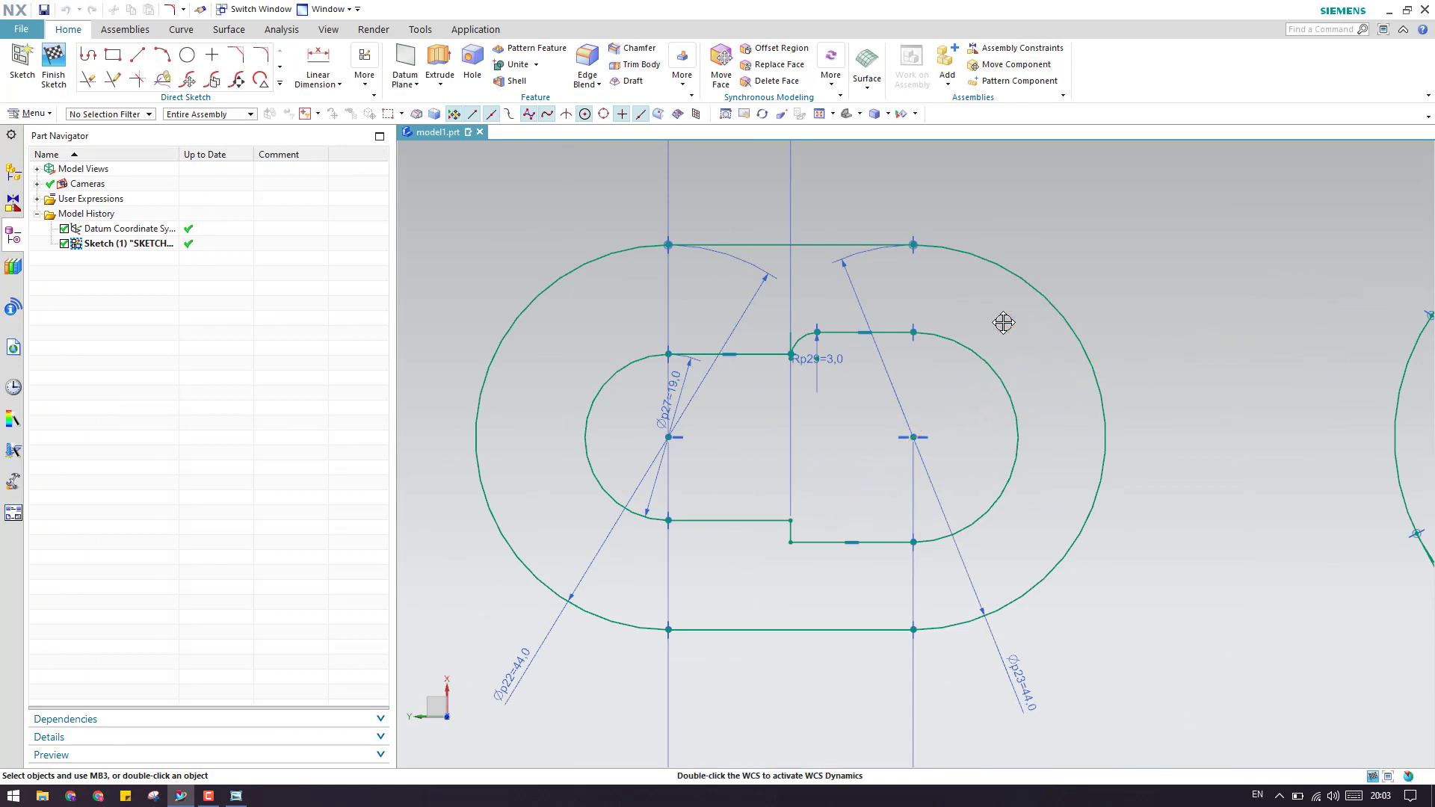
mouse_move(694, 387)
left_mouse_down()
mouse_move(528, 368)
mouse_move(656, 331)
mouse_move(598, 323)
left_mouse_up()
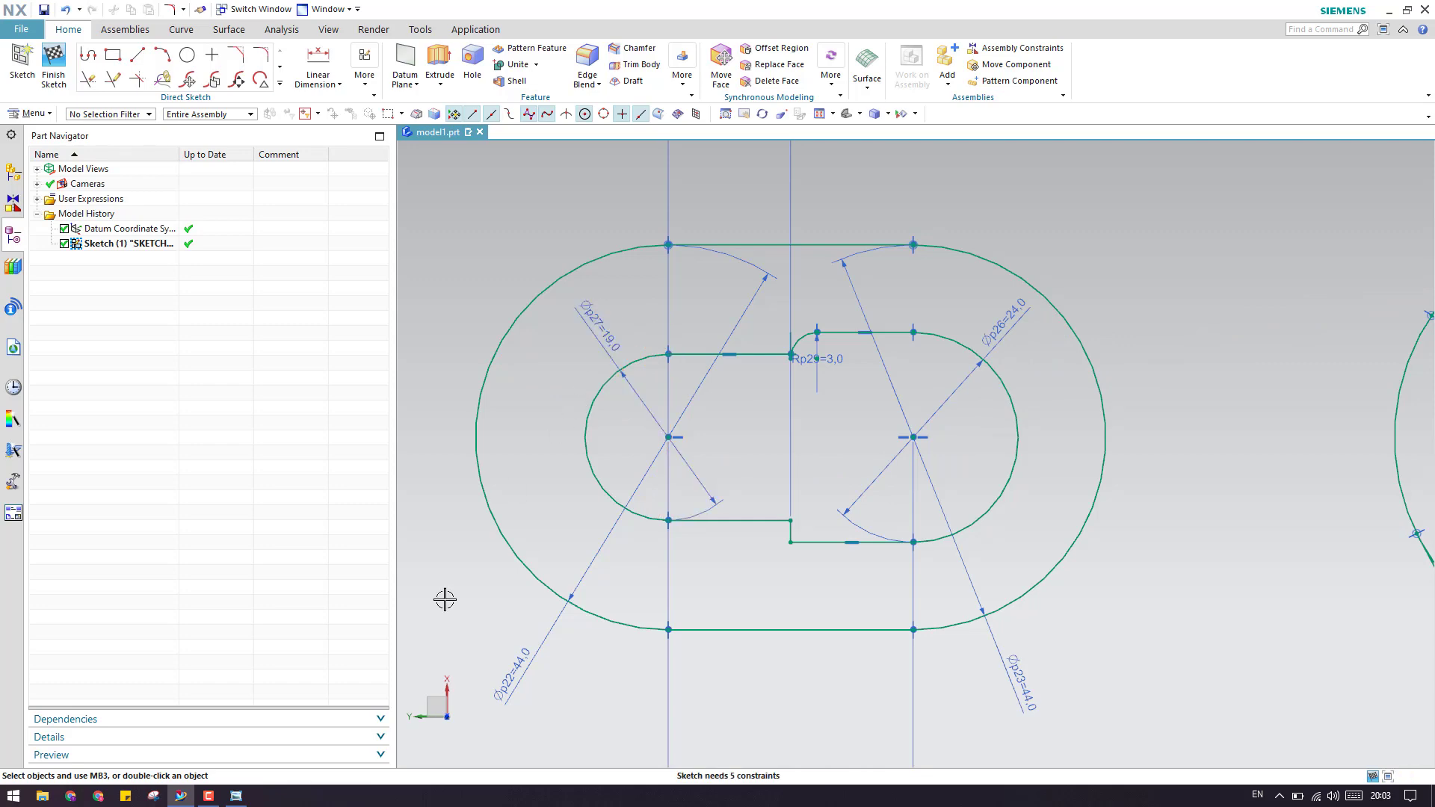
Step: Compare the slot with the reference drawing and undo the diameter dimension moves and the 3 mm fillet
left_click(235, 796)
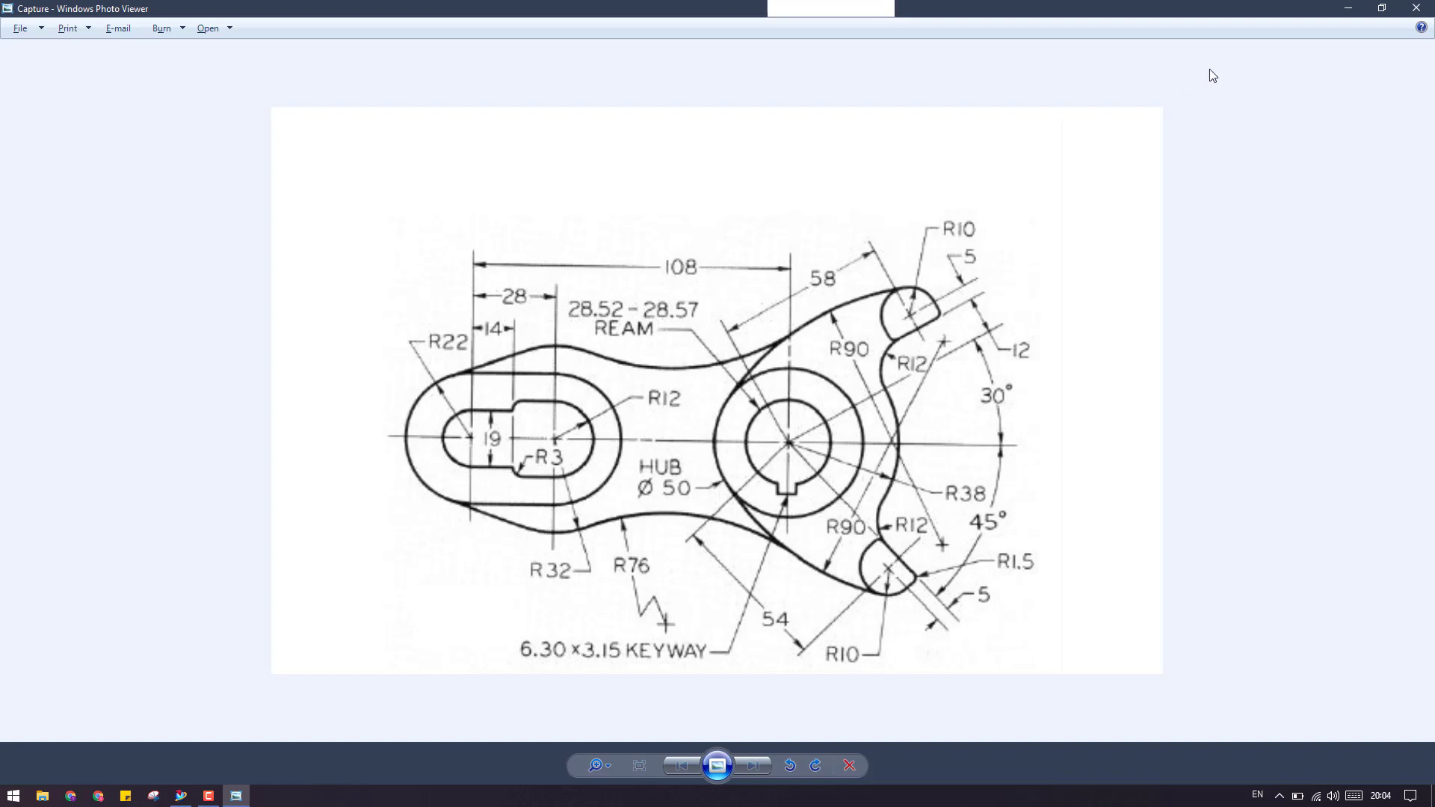
left_click(1345, 10)
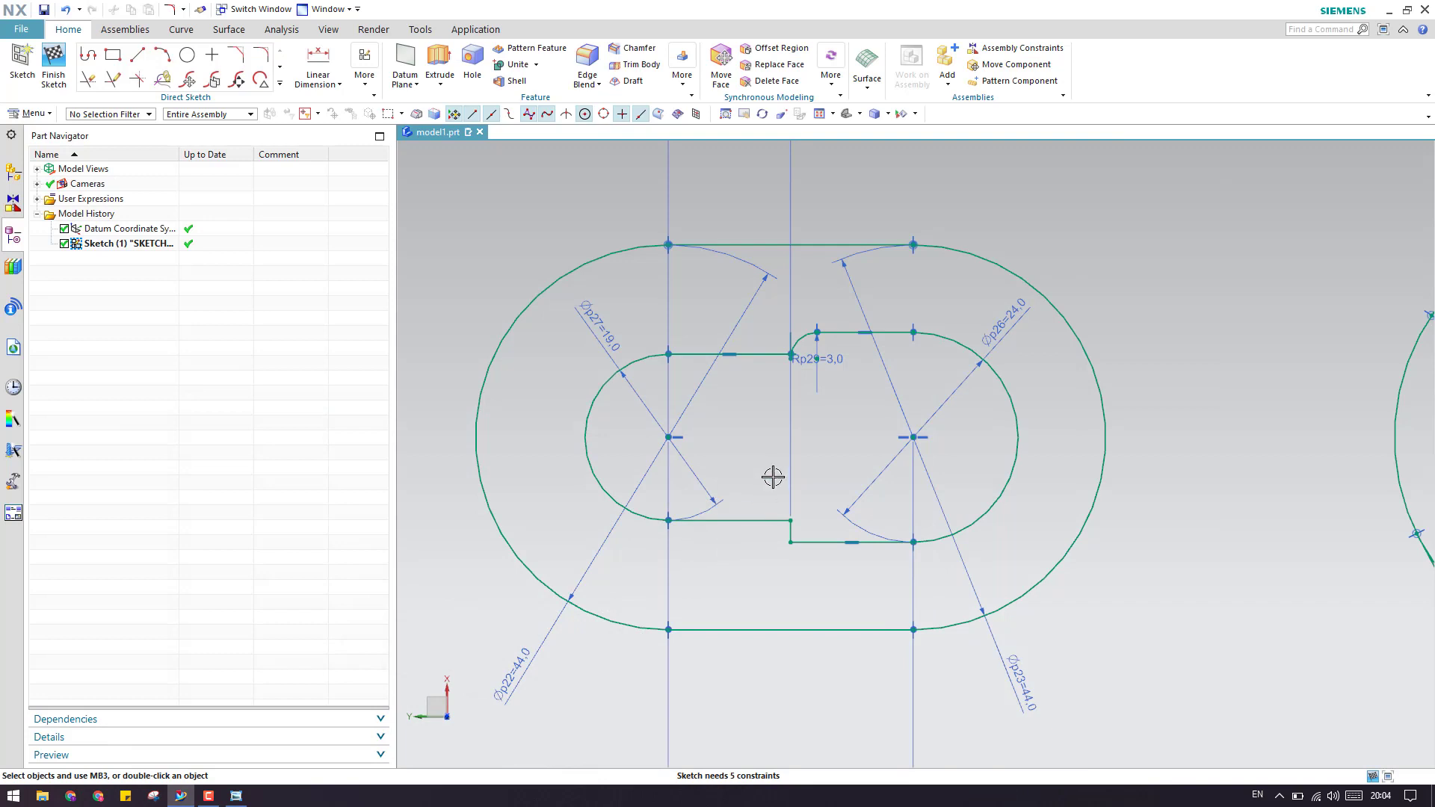
scroll(820, 391, "up", 5)
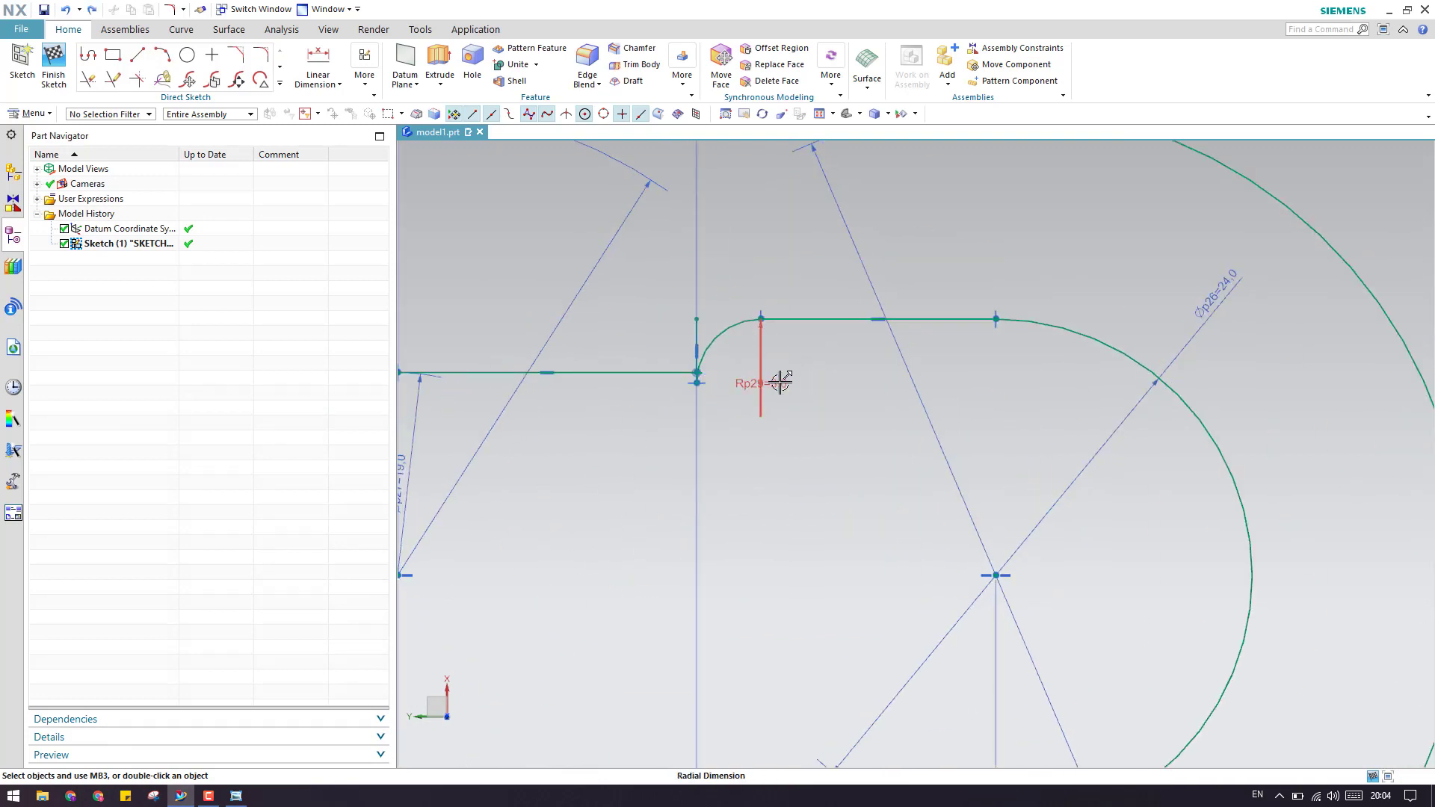
double_click(780, 382)
key("Escape")
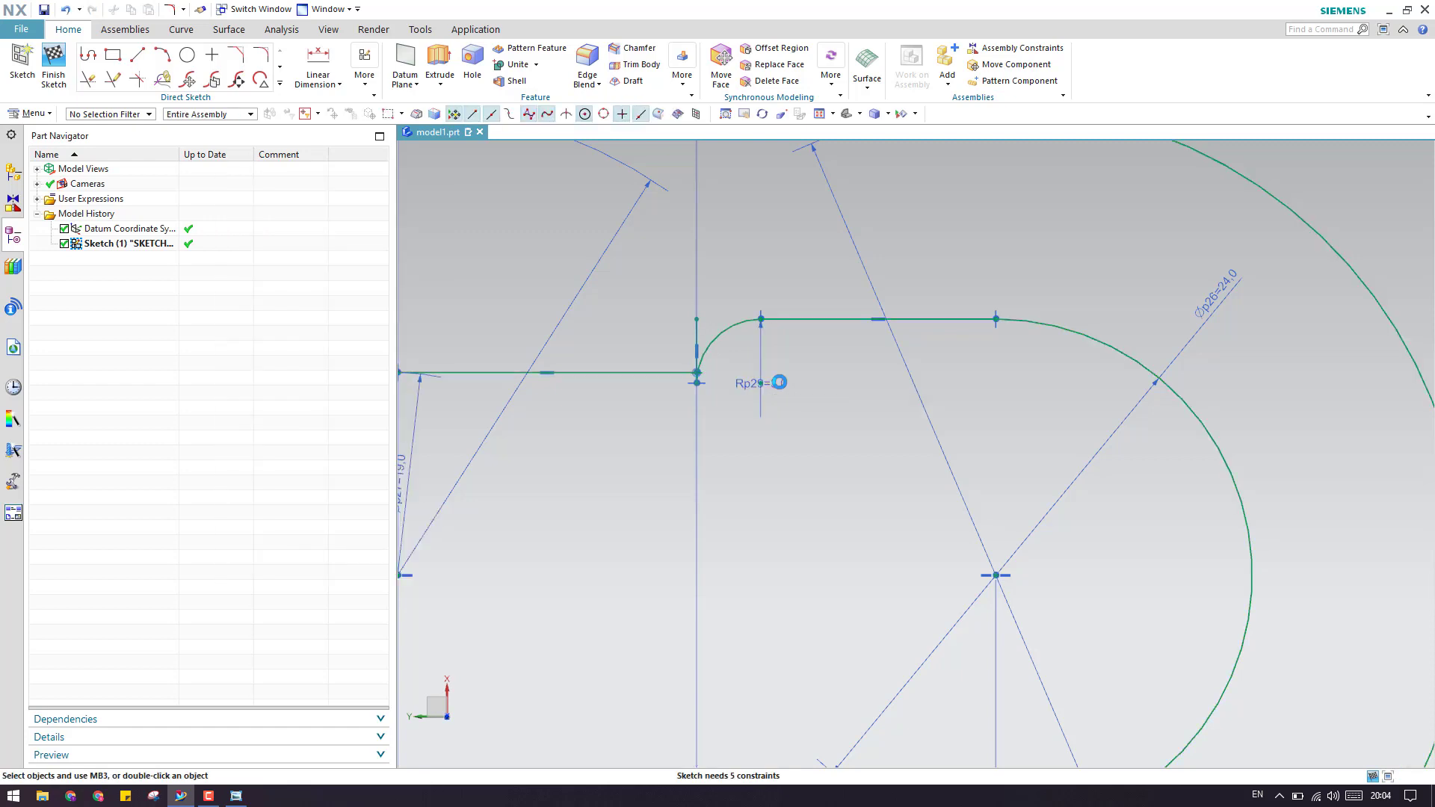
key("ctrl+z")
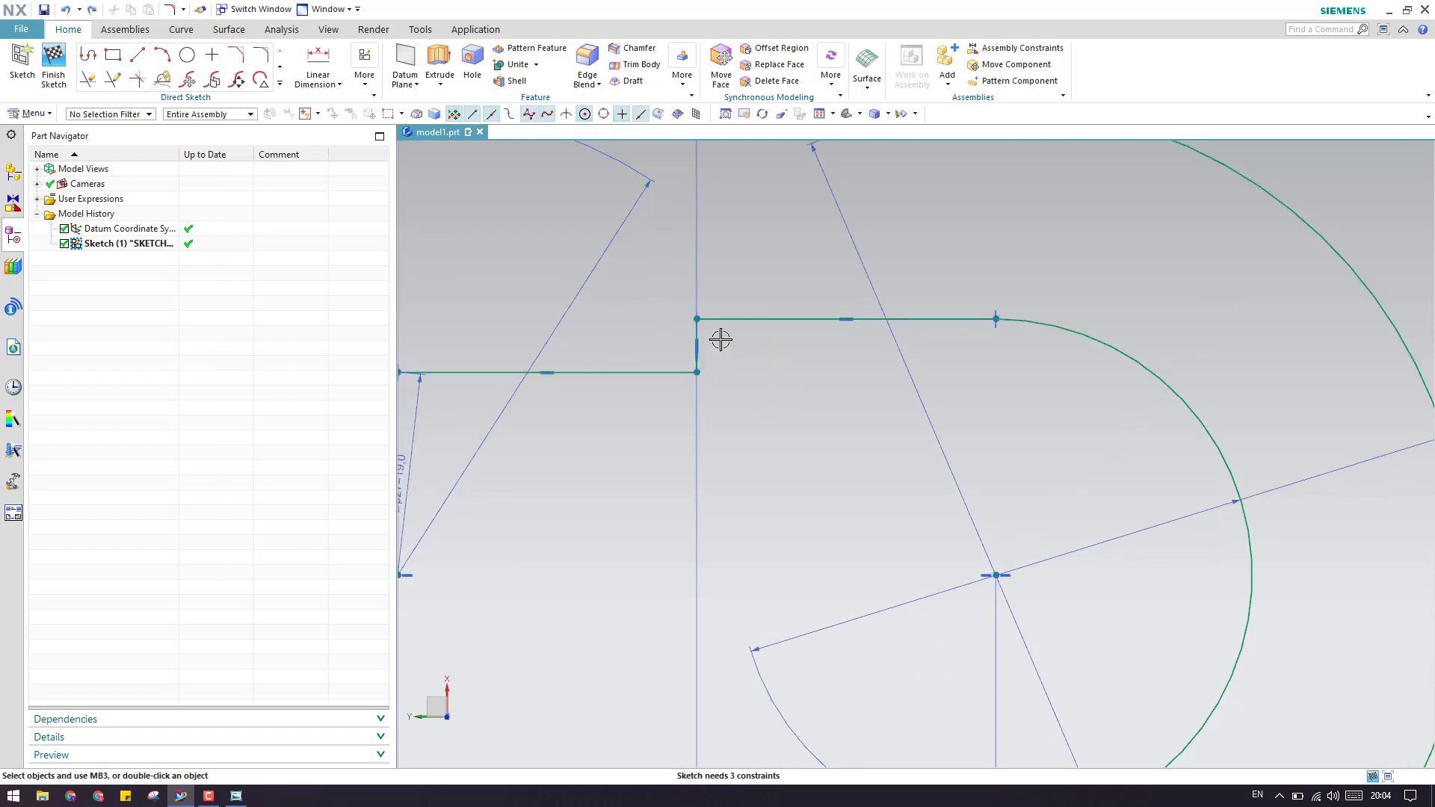
Step: Round the upper step corner of the inner slot with a 2 mm fillet
key("f")
scroll(719, 332, "up", 4)
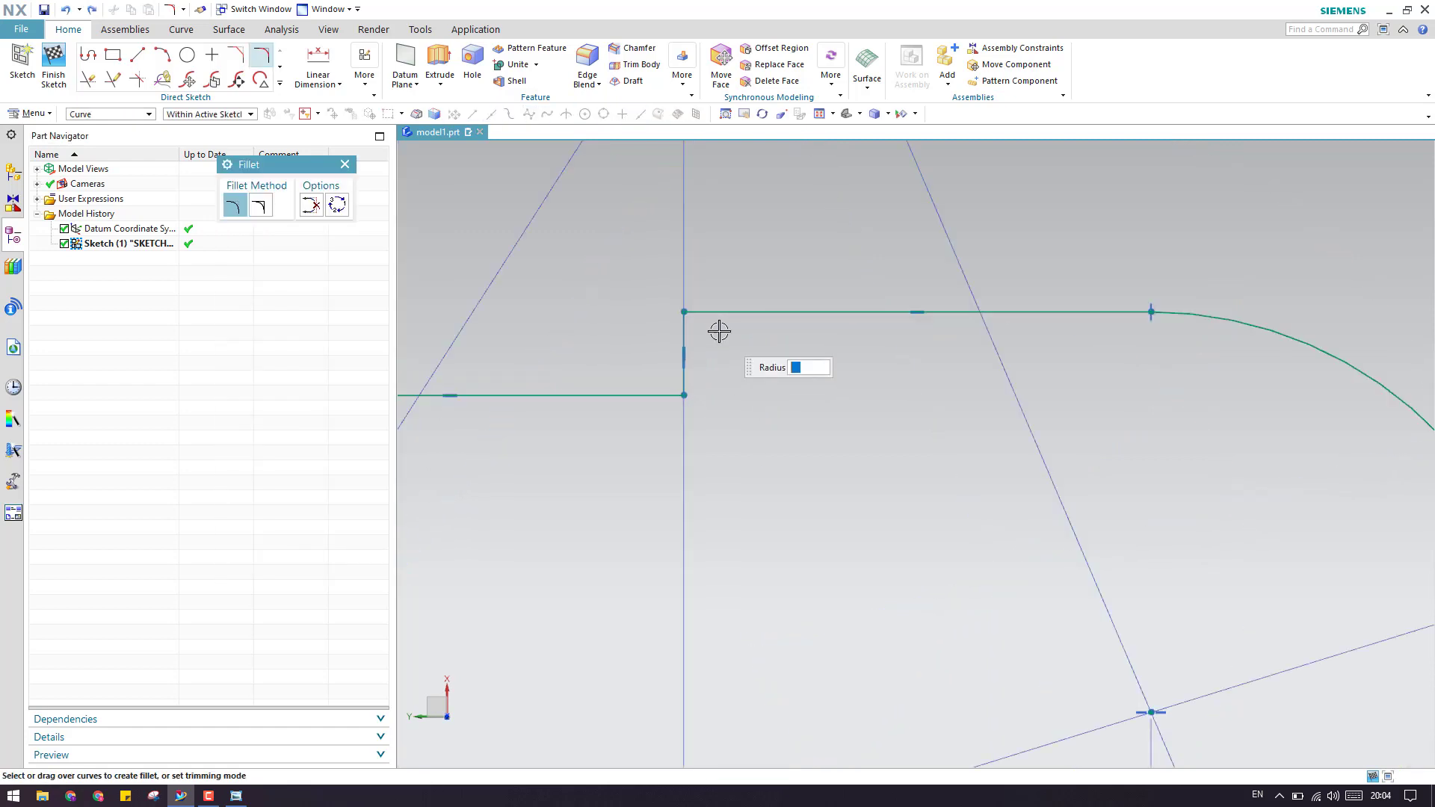
left_click(695, 302)
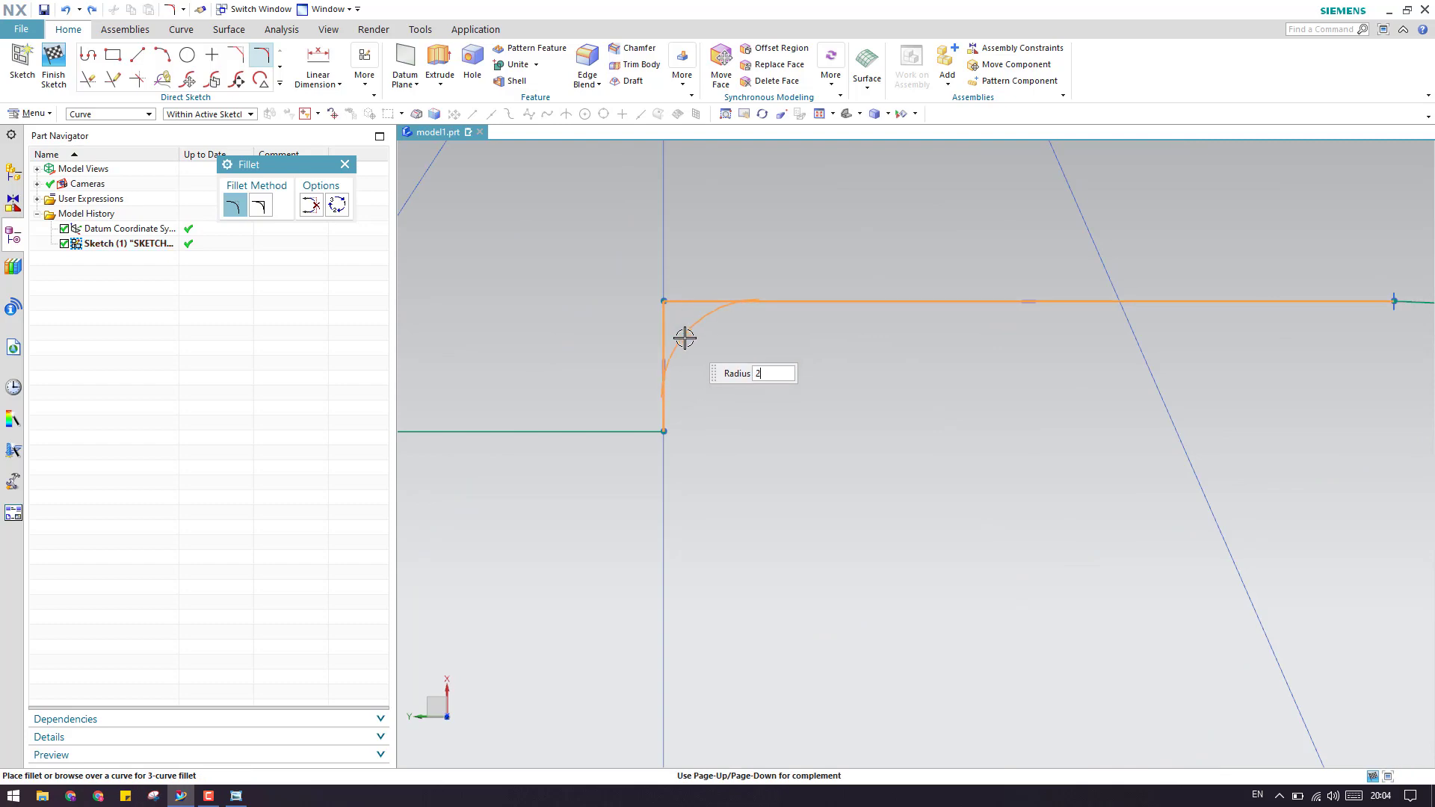
left_click(685, 338)
Step: Round the lower step corner of the inner slot with a 2 mm fillet and finish the Fillet command
scroll(688, 343, "down", 5)
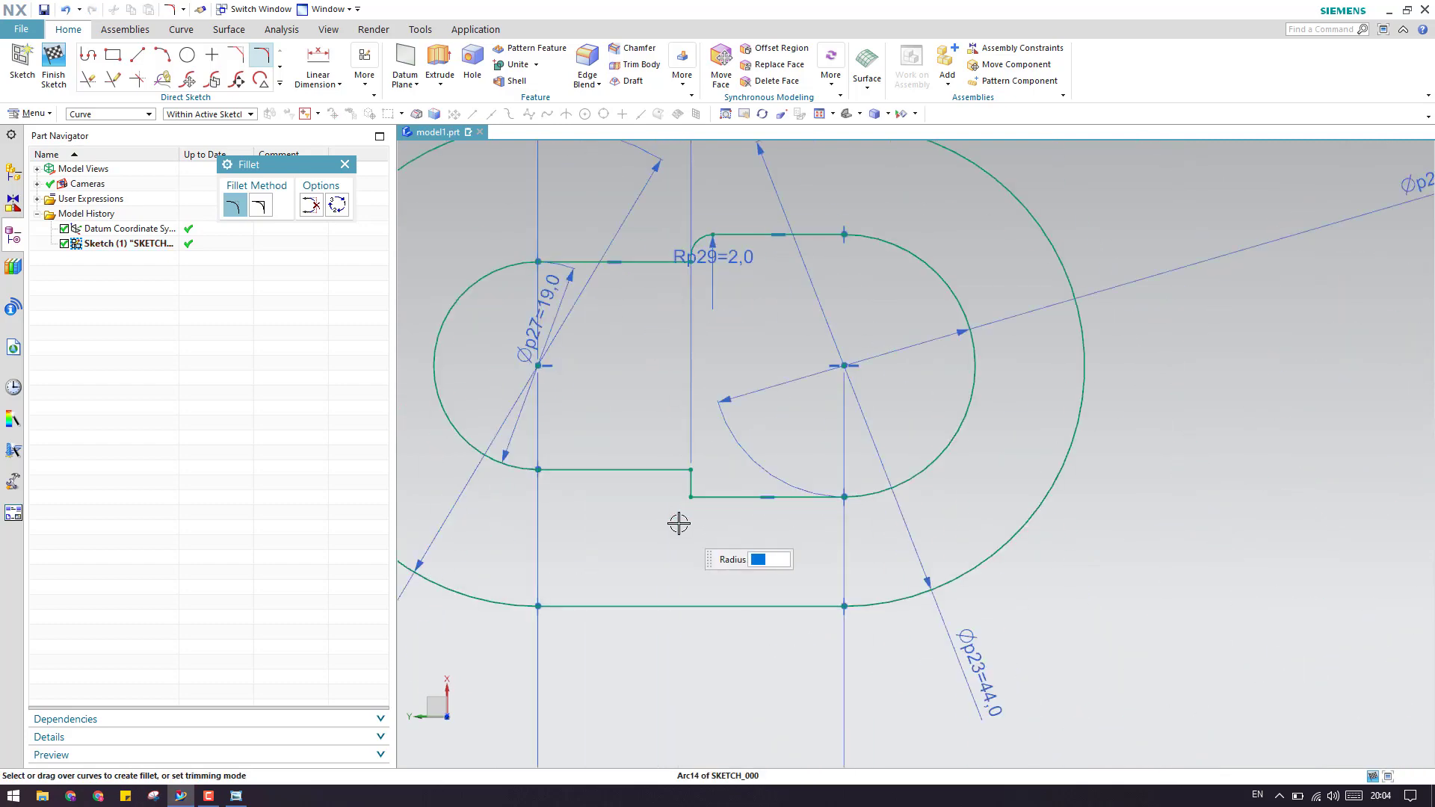
scroll(683, 504, "up", 5)
left_click(706, 438)
left_click(740, 481)
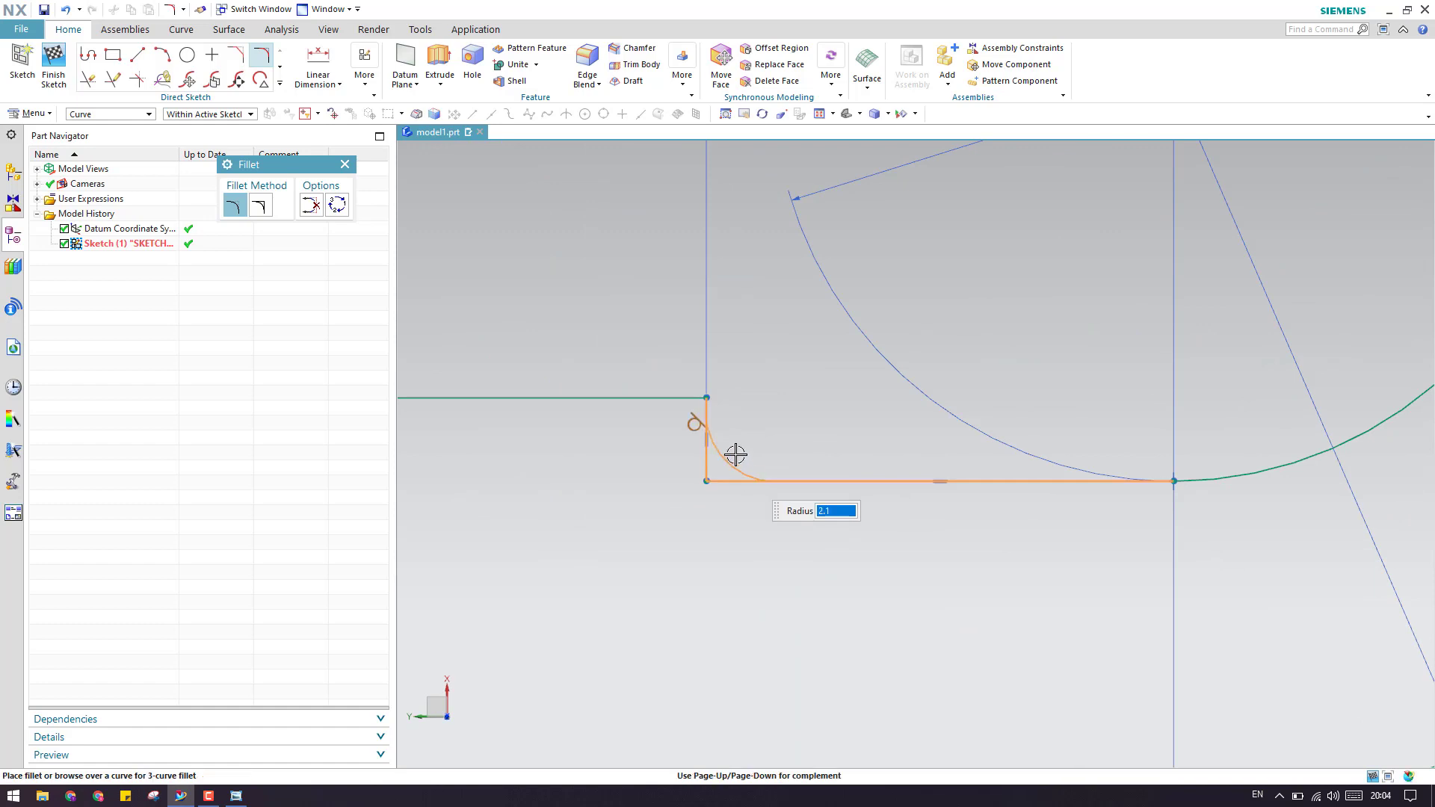
key("Return")
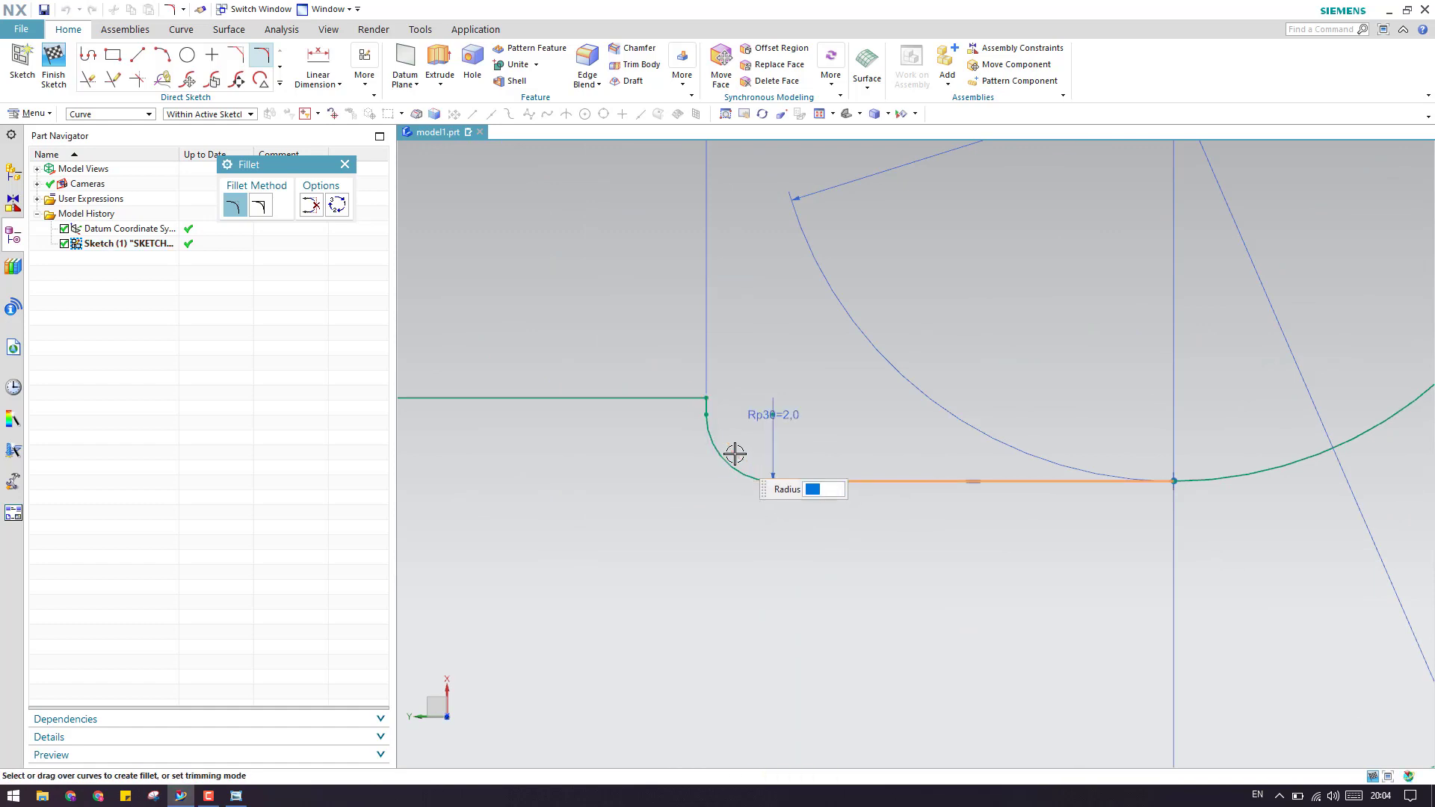
key("Escape")
scroll(762, 482, "down", 4)
scroll(767, 484, "down", 3)
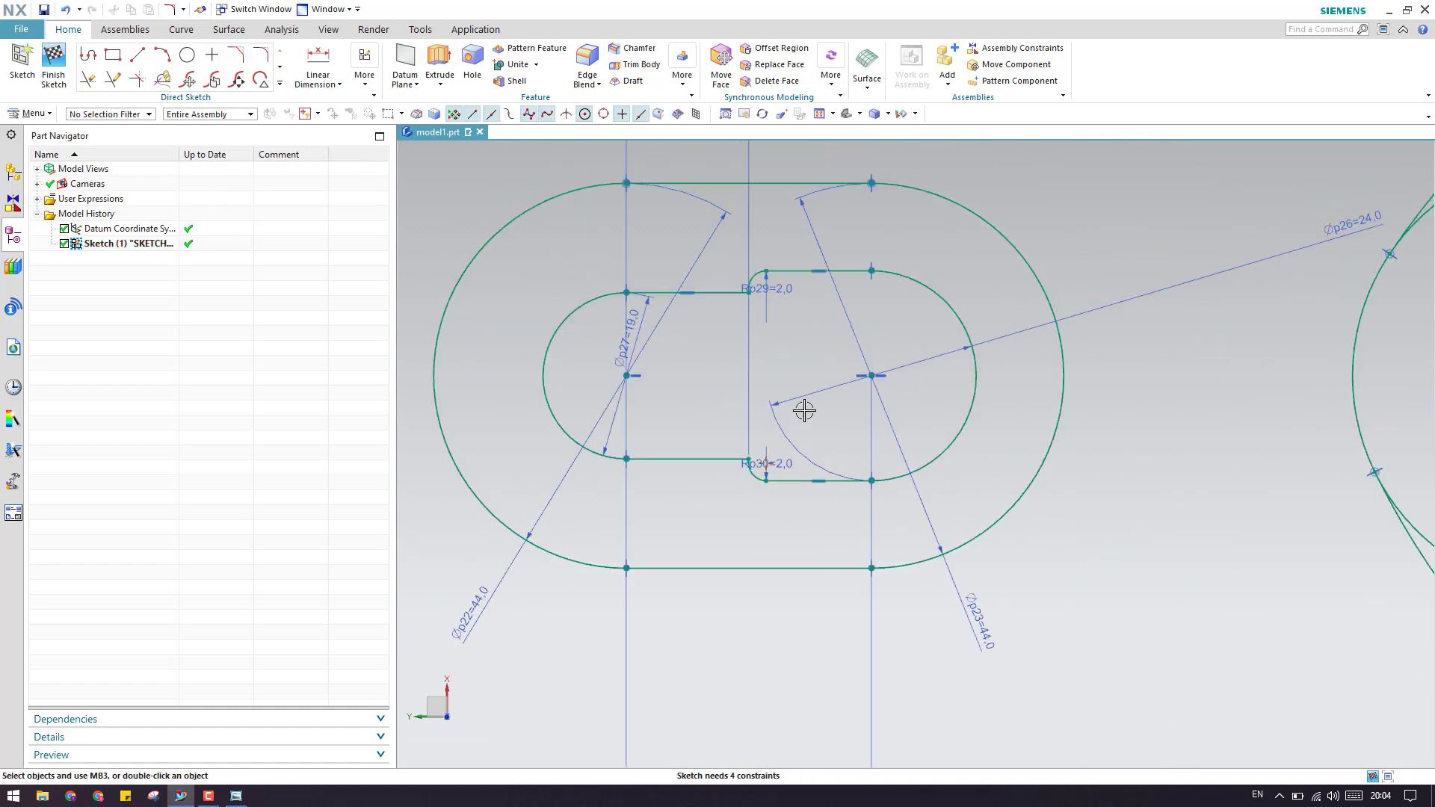
scroll(804, 400, "down", 2)
middle_click_drag(809, 365, 741, 429, "shift")
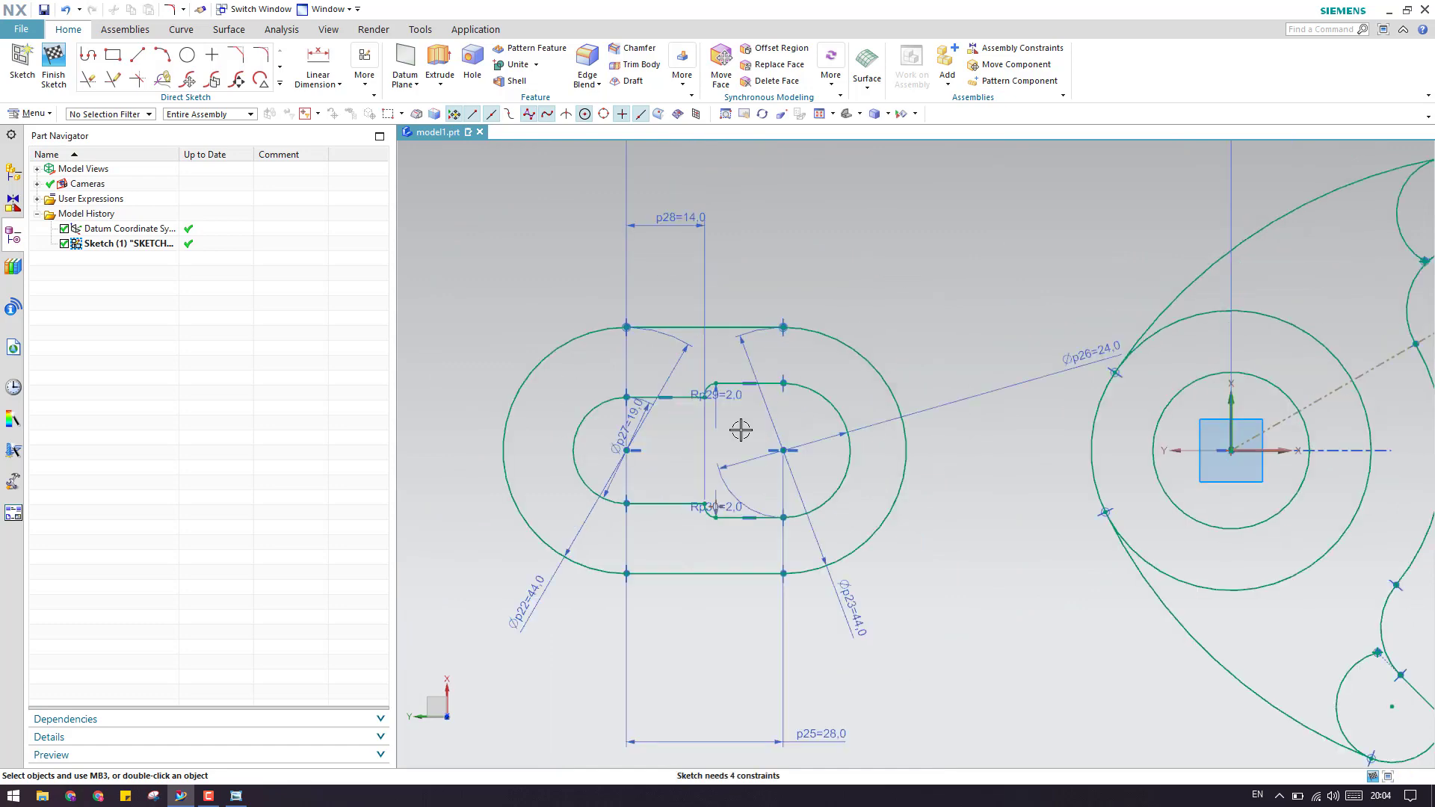
Step: Following the reference drawing, draw a 32 mm radius arc above the rounded end, centred on the slot's 24 mm arc centre
left_click(236, 797)
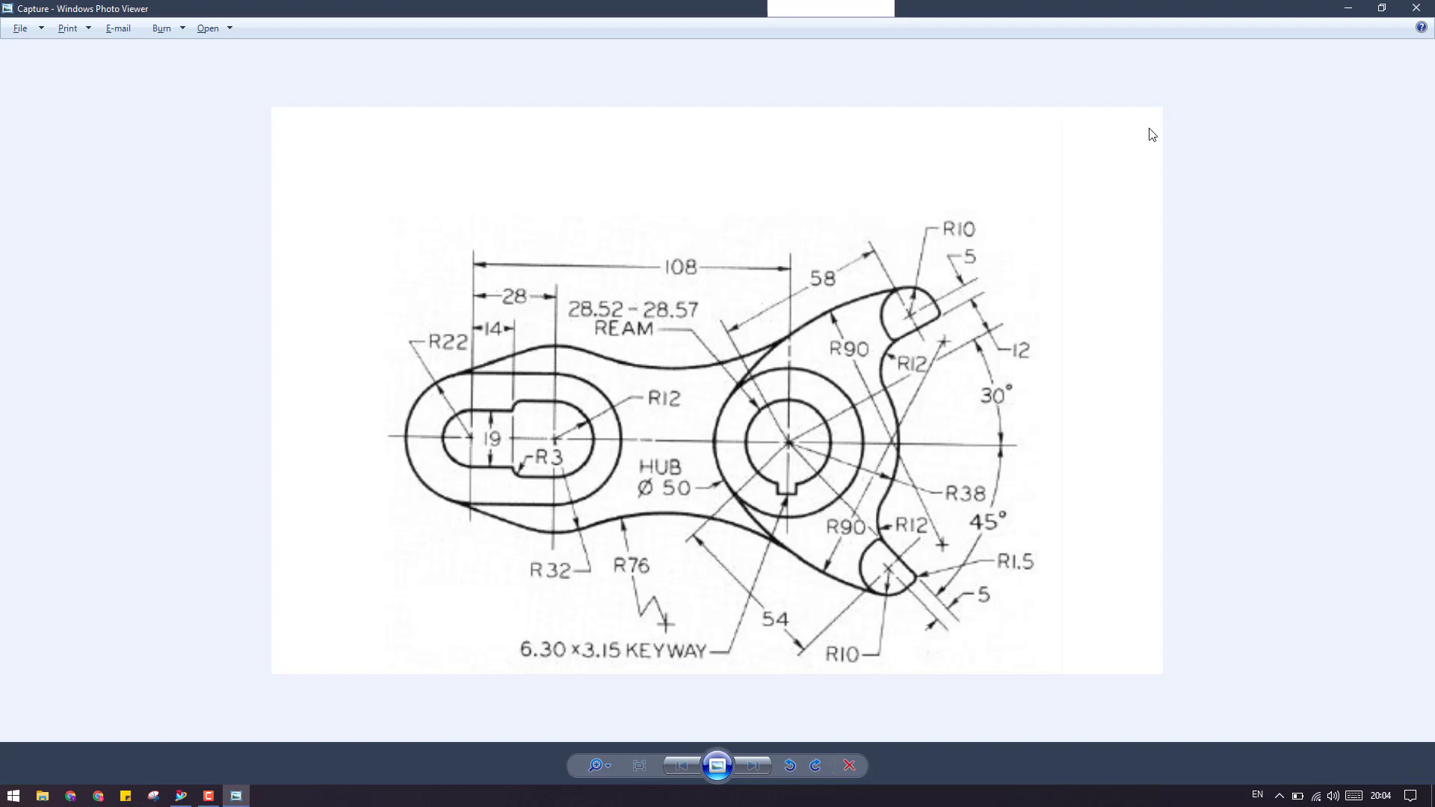
left_click(1350, 9)
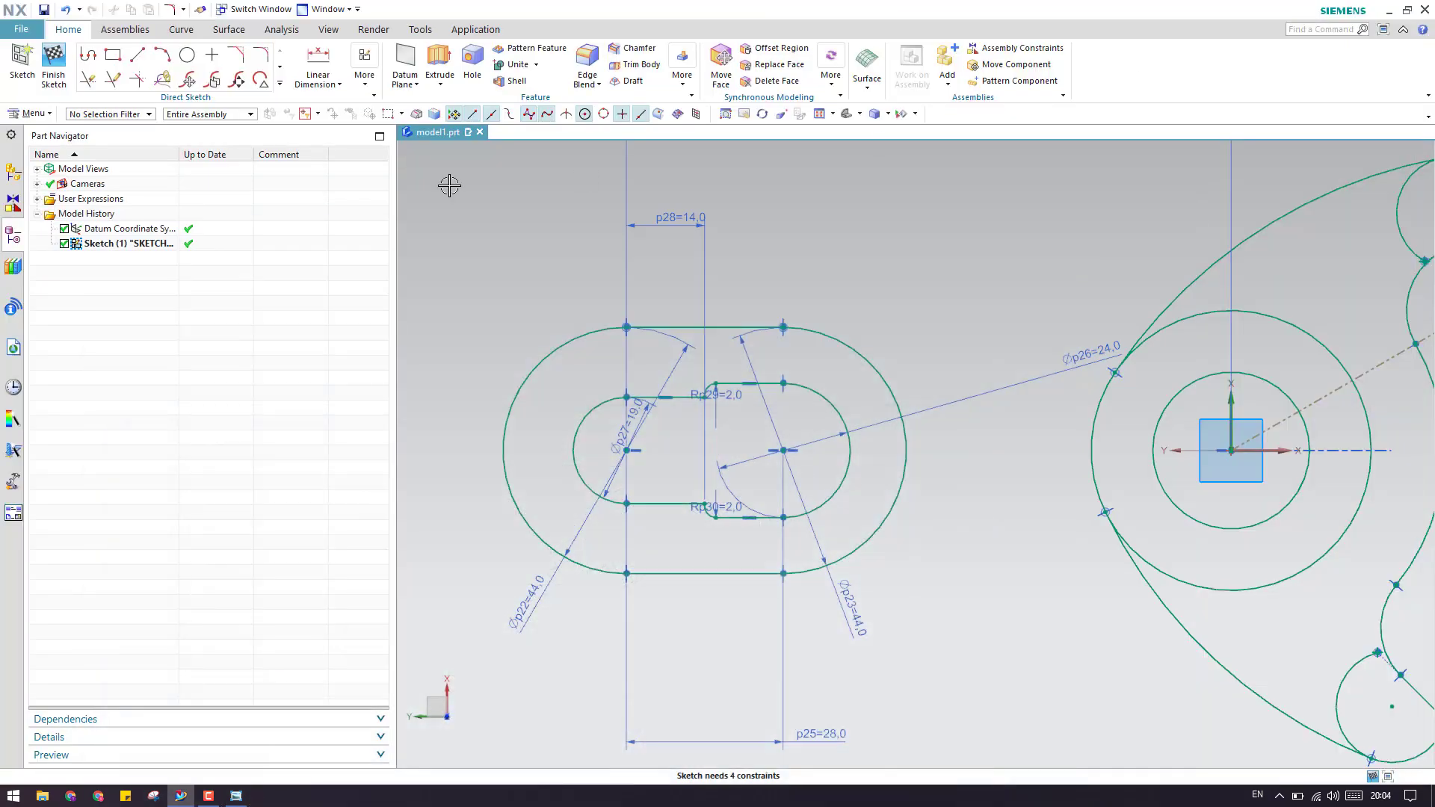
left_click(163, 54)
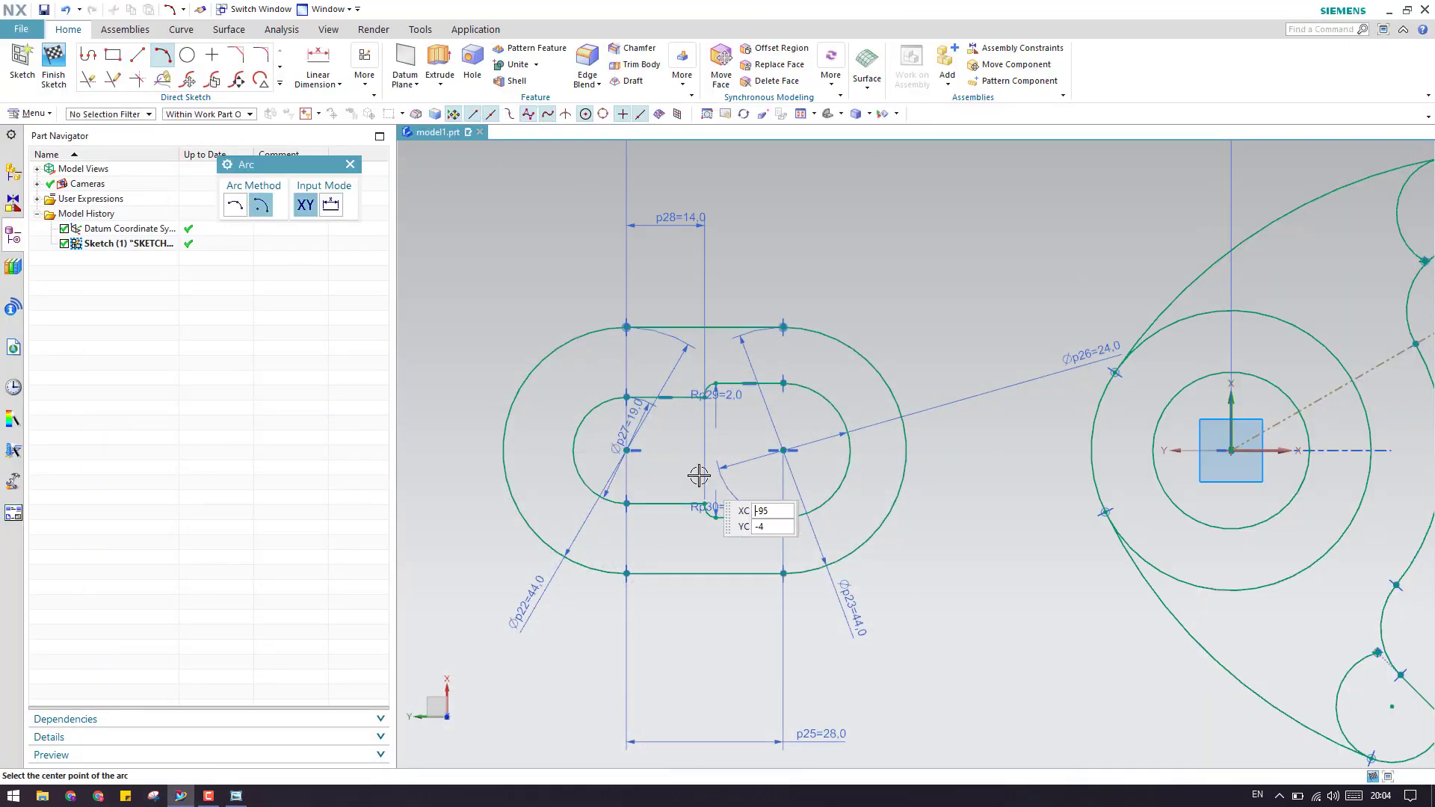
left_click(235, 797)
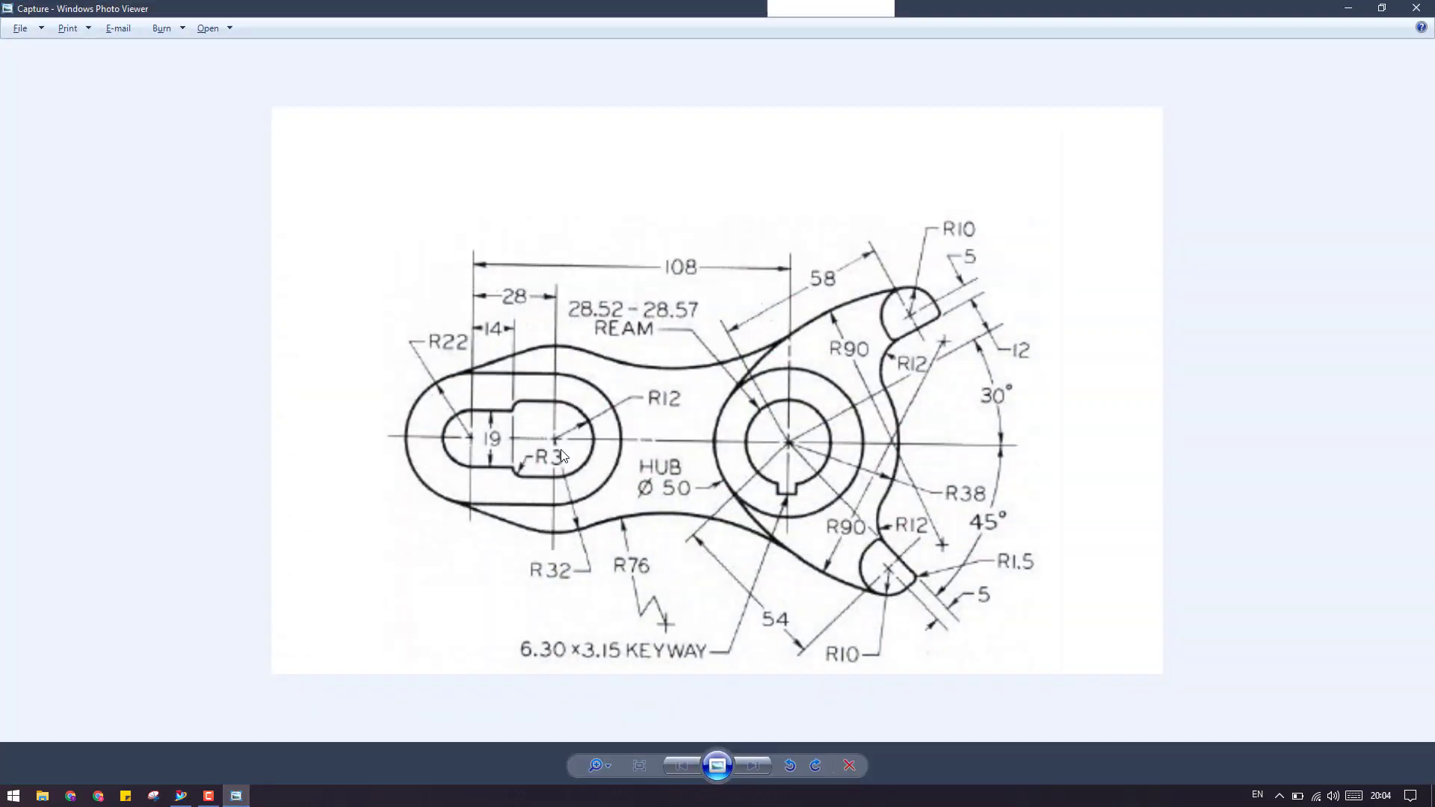
left_click(236, 797)
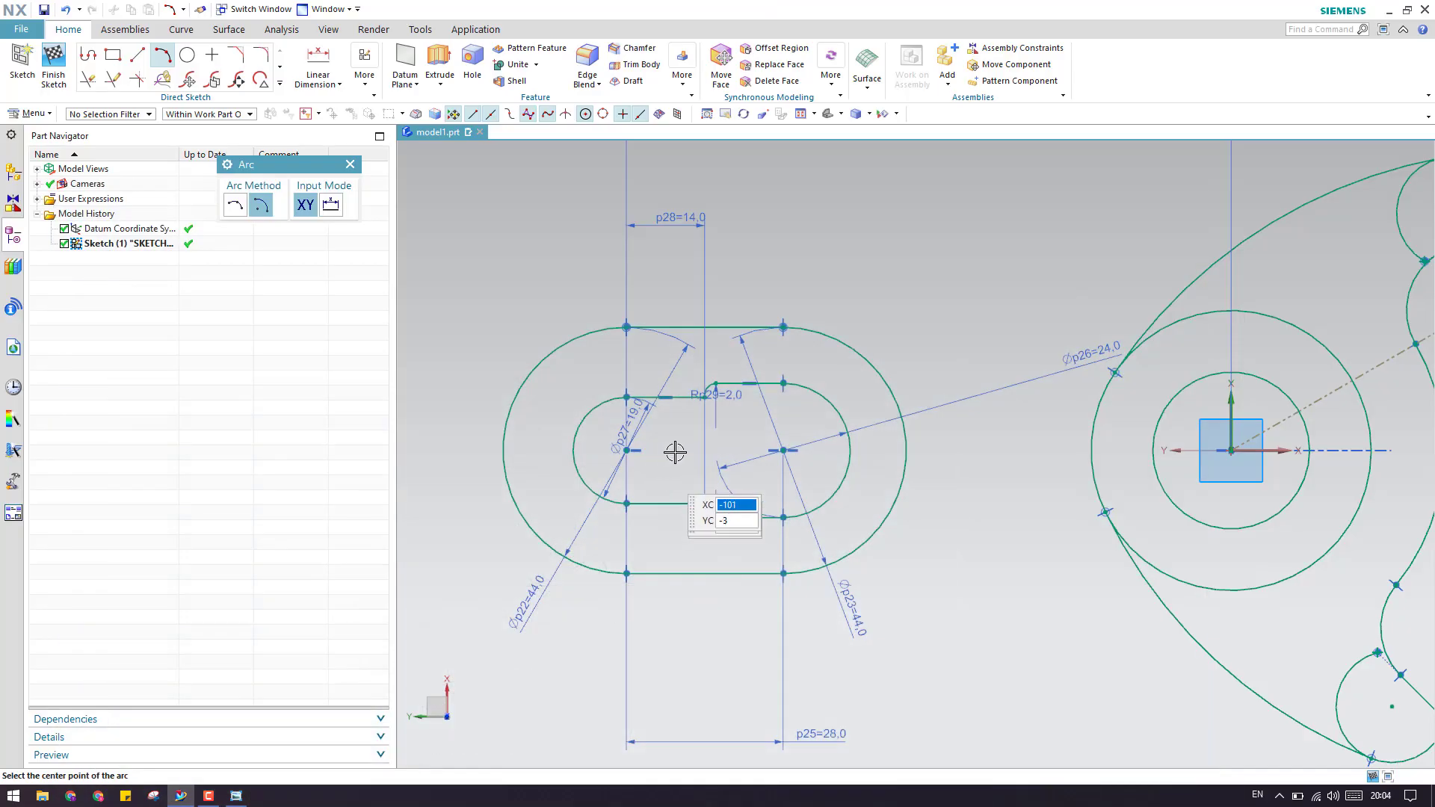
left_click(783, 449)
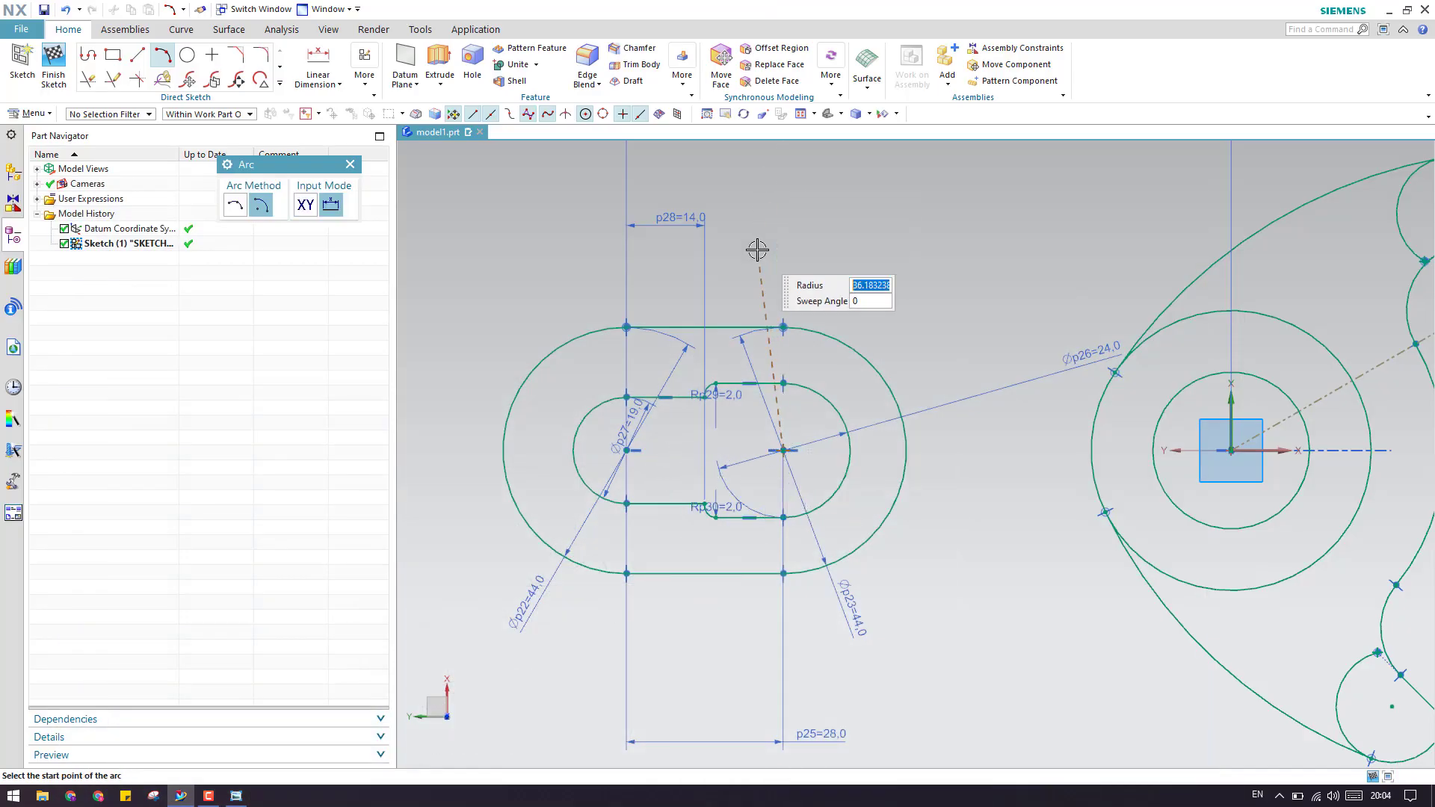
type("32")
key("Tab")
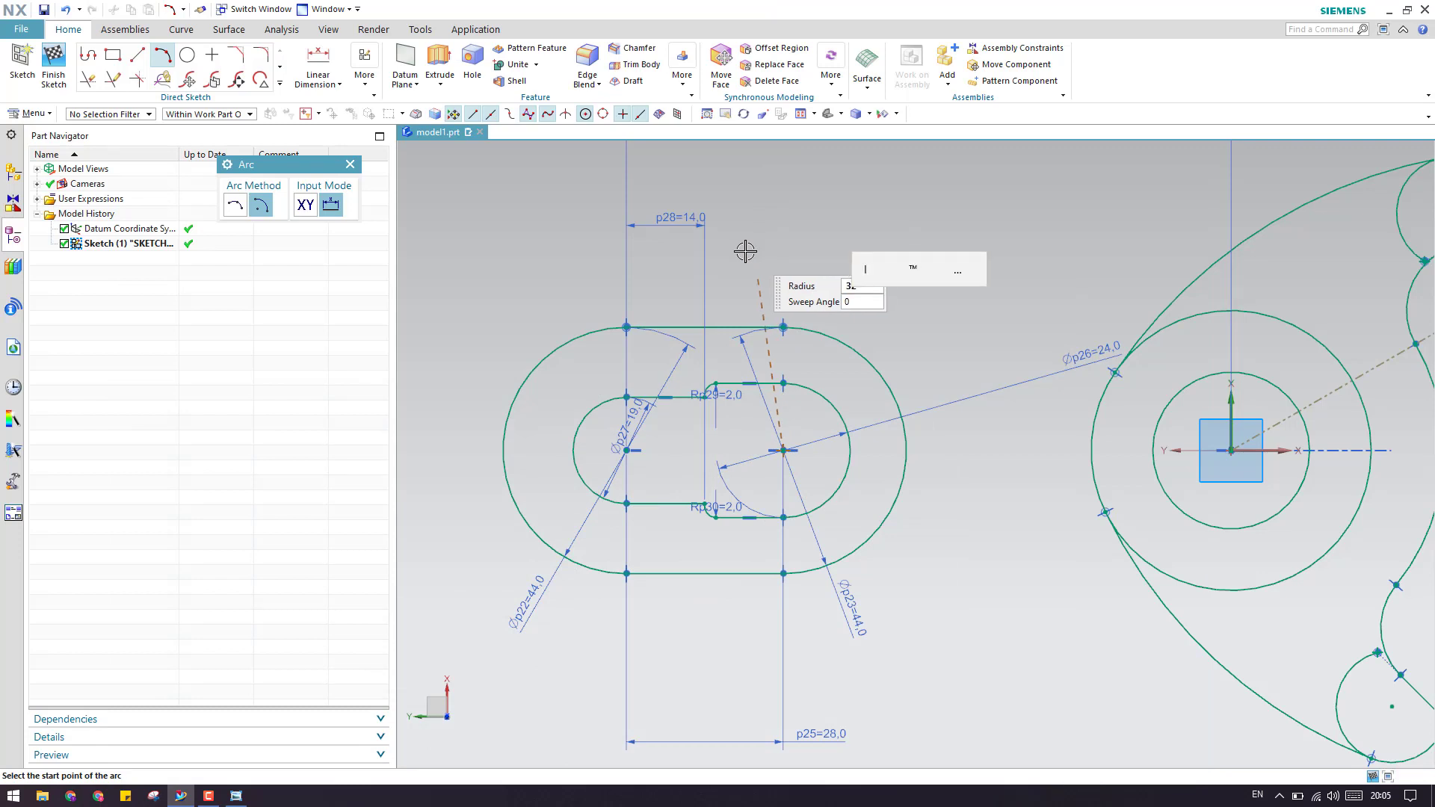
left_click(962, 244)
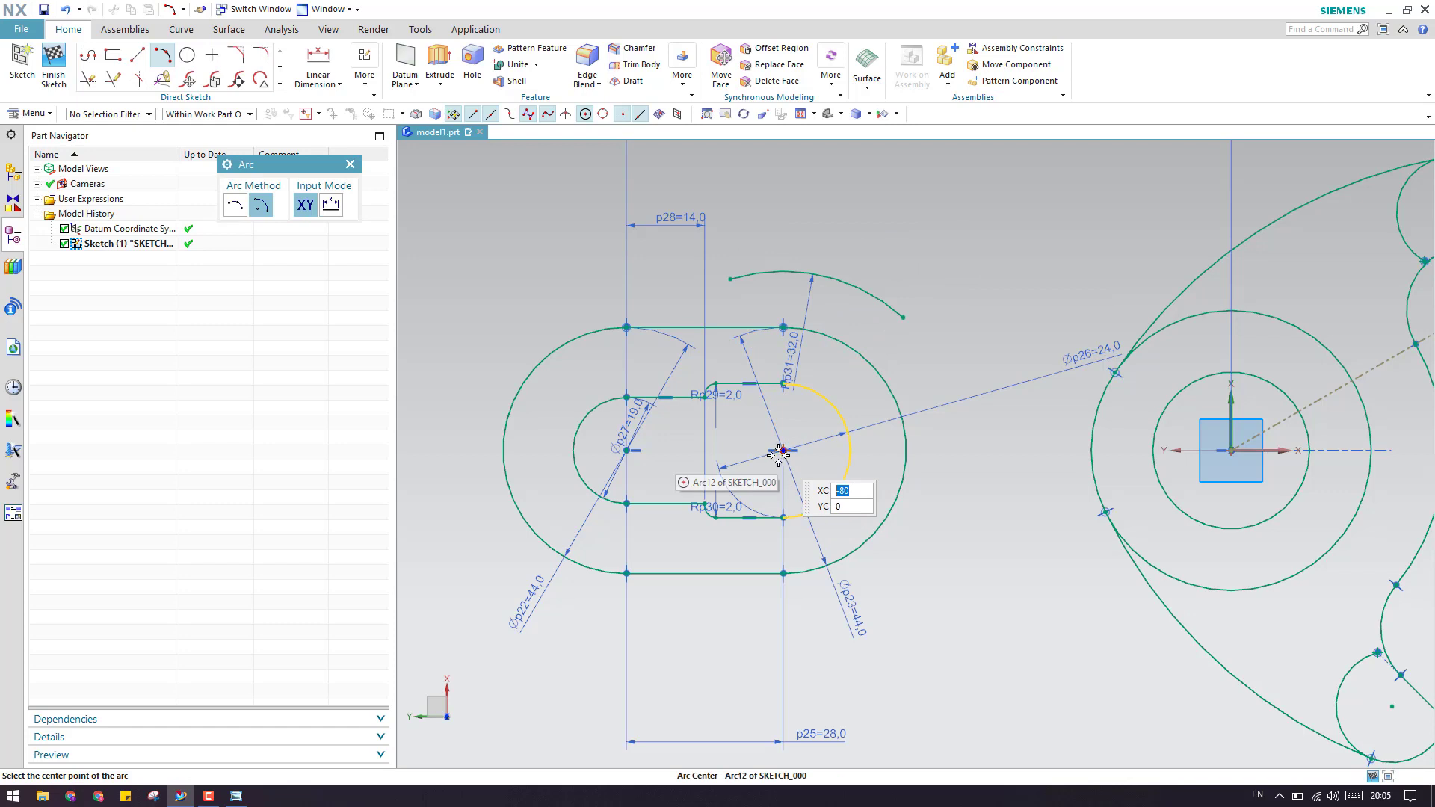
Step: Draw a matching 32 mm radius arc below the rounded end from the same centre and finish the Arc command
left_click(783, 451)
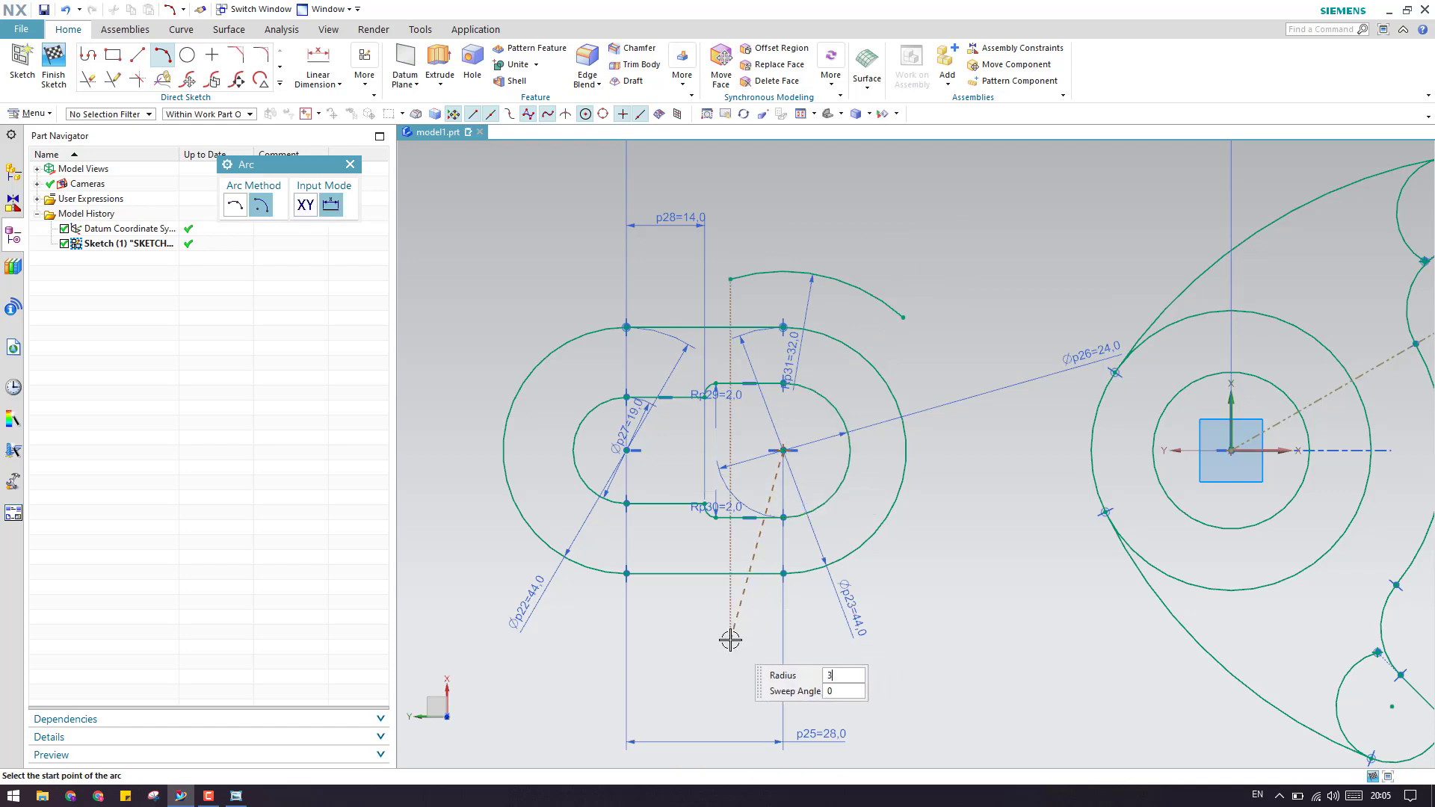
left_click(676, 642)
left_click(962, 632)
key("Escape")
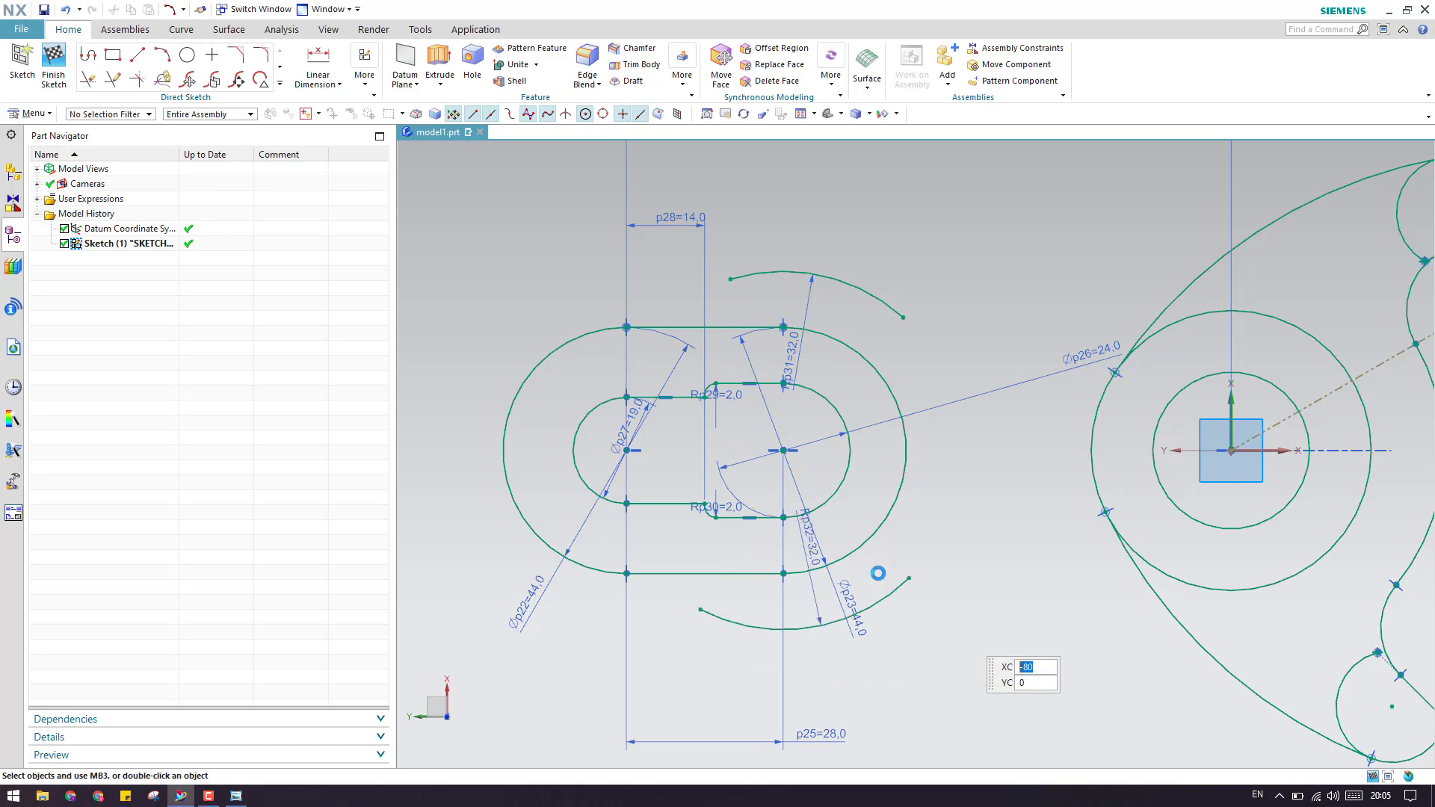
Step: Following the reference drawing, draw a slanted line about 44 mm long at about 24° above the slotted rounded end
scroll(705, 391, "down", 3)
scroll(767, 407, "up", 2)
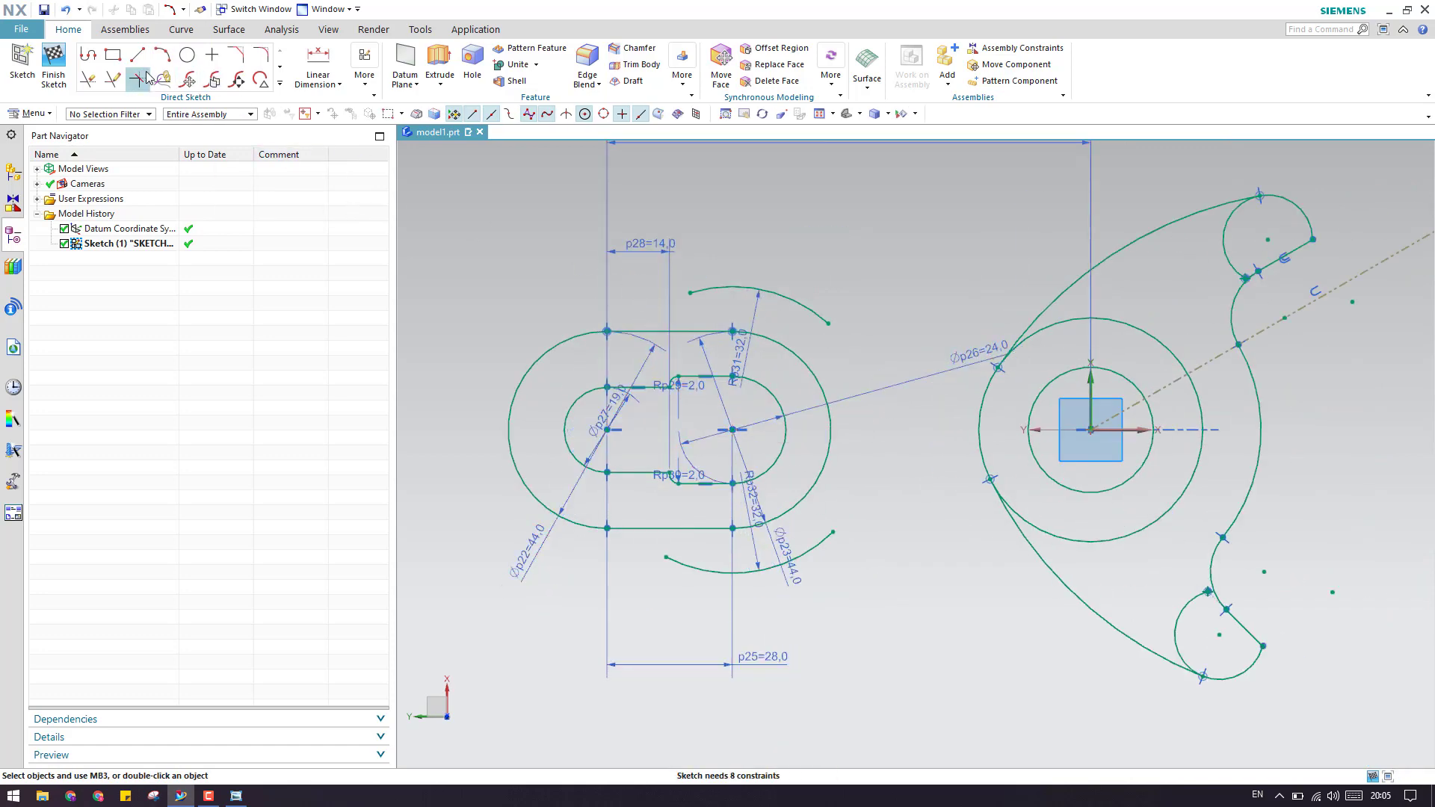
left_click(236, 797)
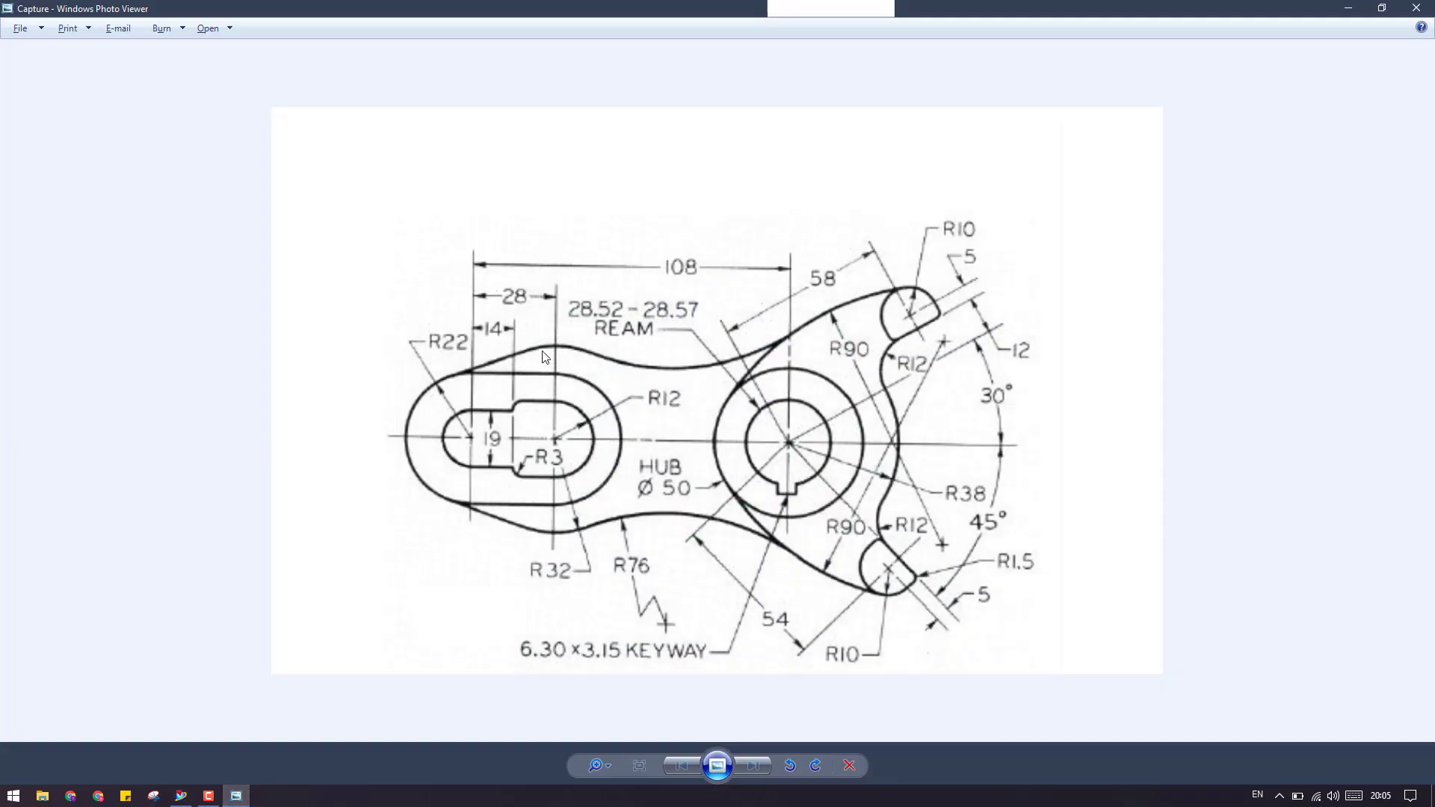
left_click(1348, 9)
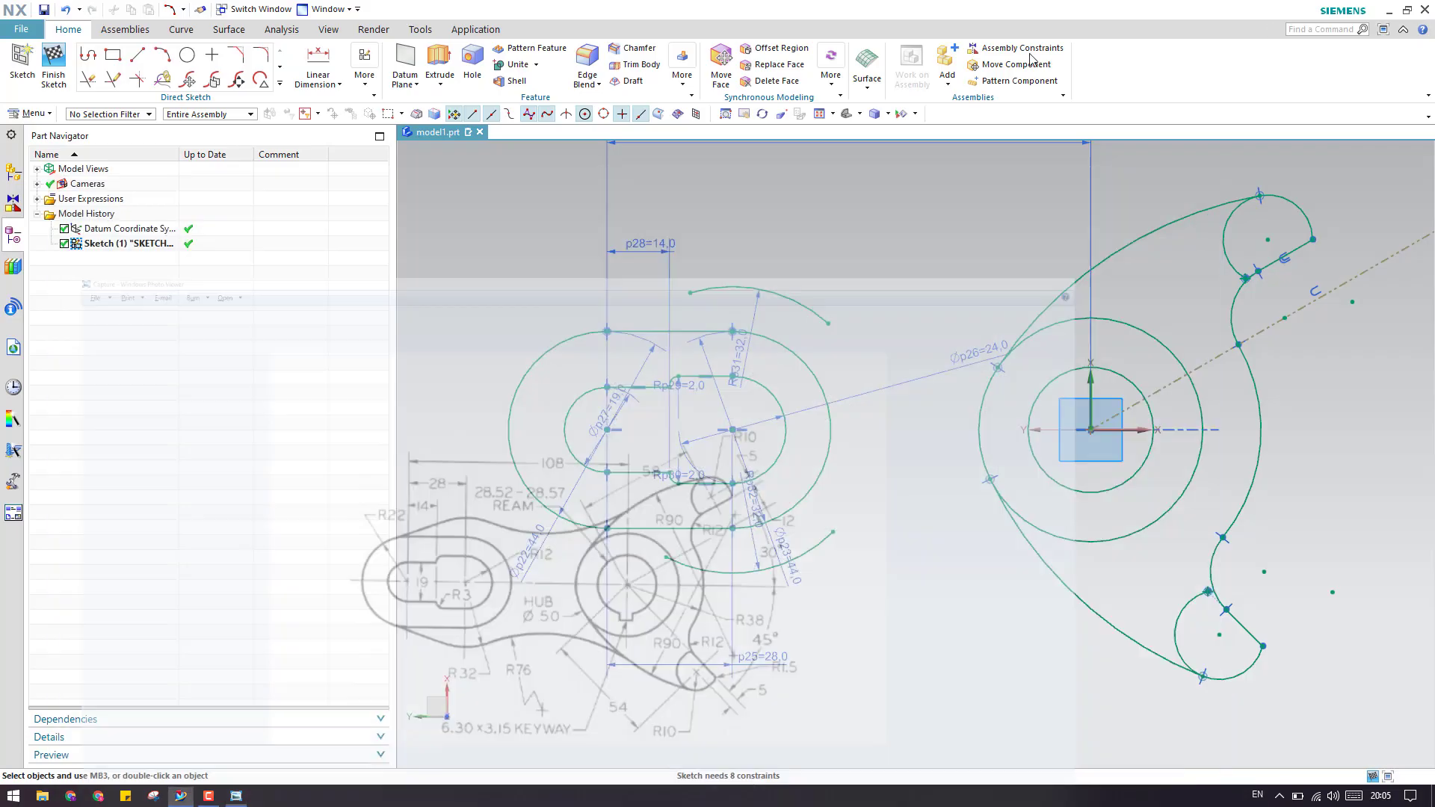
left_click(138, 55)
scroll(560, 303, "up", 3)
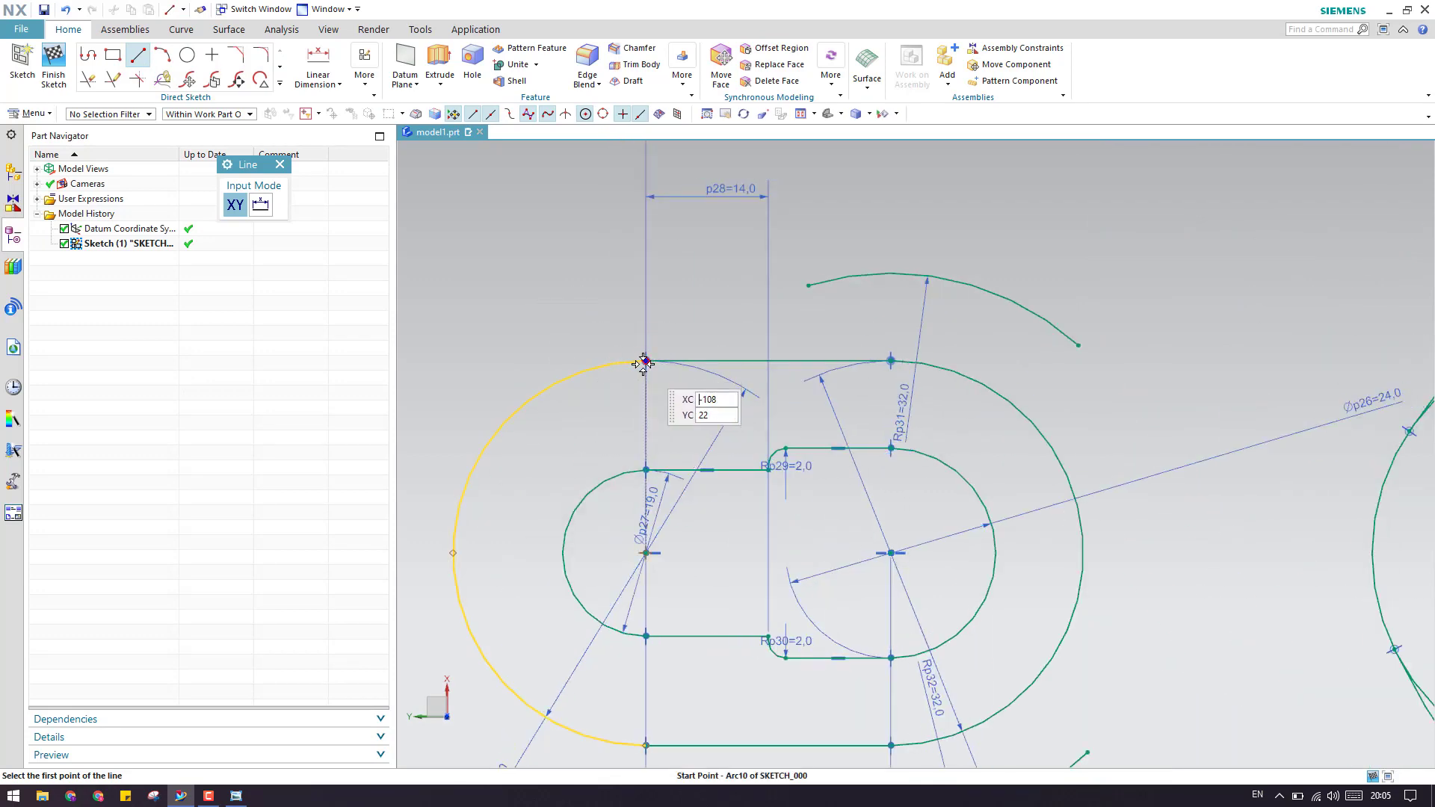
left_click(645, 361)
key("Escape")
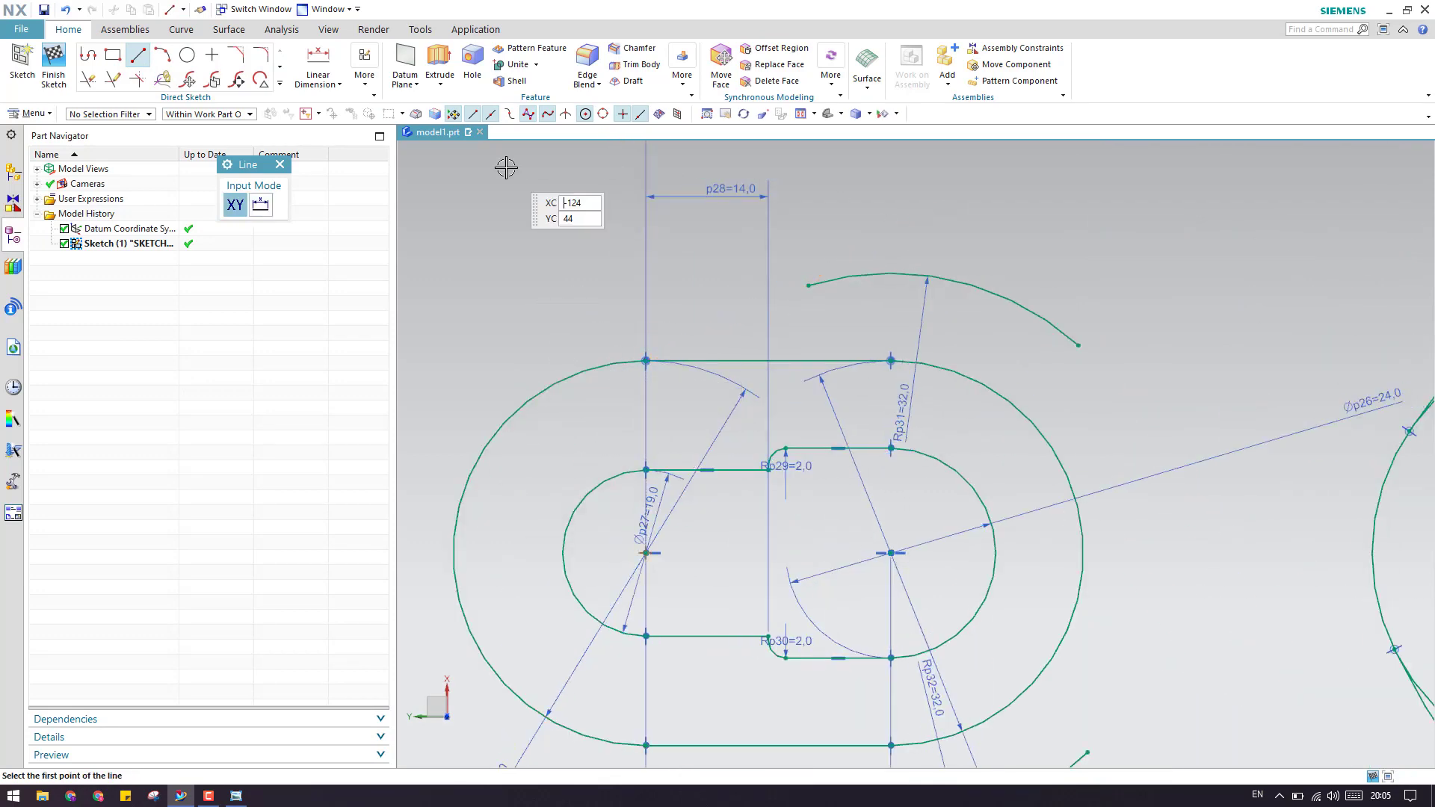
left_click(505, 343)
left_click(856, 189)
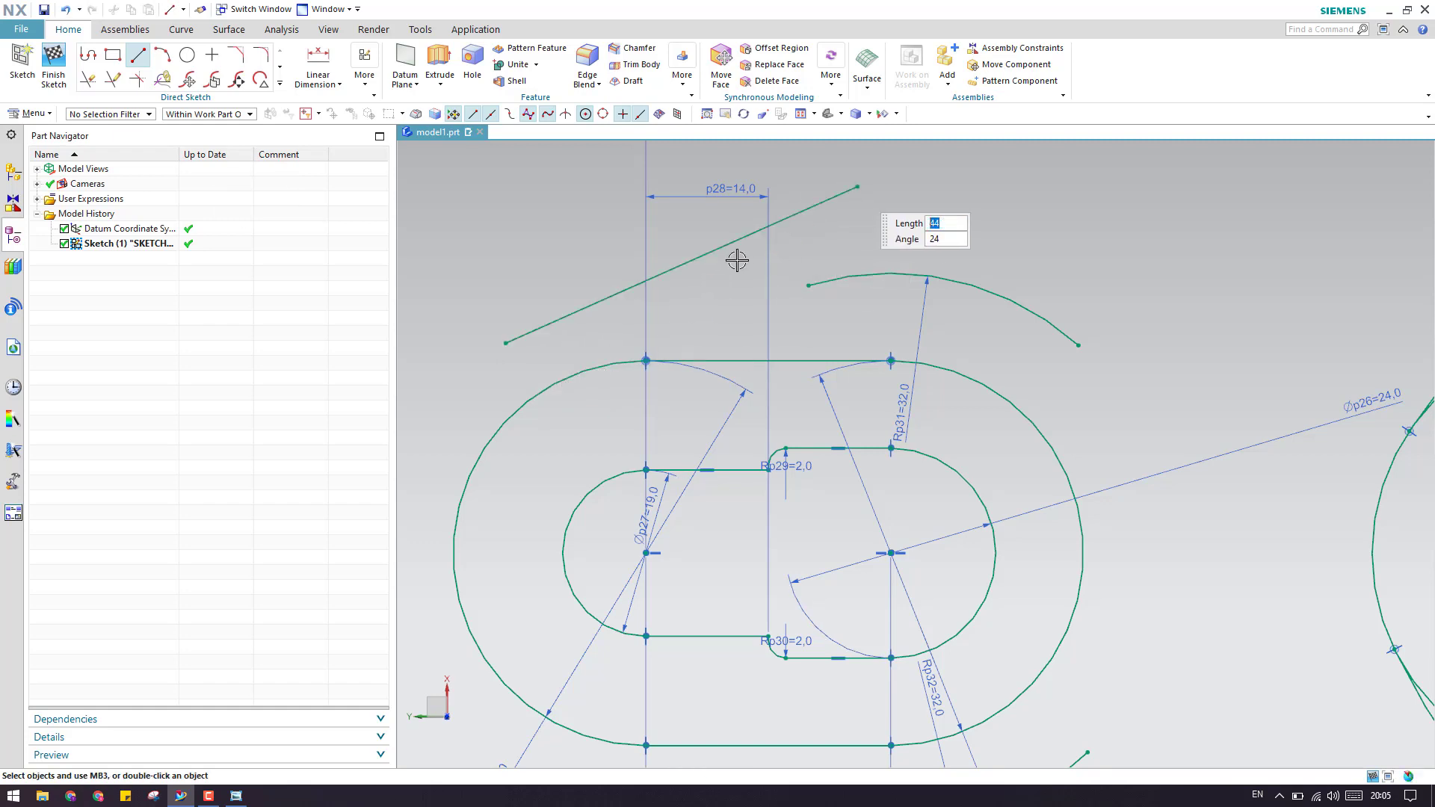
key("Escape")
Step: Draw an opposite slanted line below the rounded end and move the outer arc's 44 mm diameter dimension clear of it
scroll(689, 263, "down", 2)
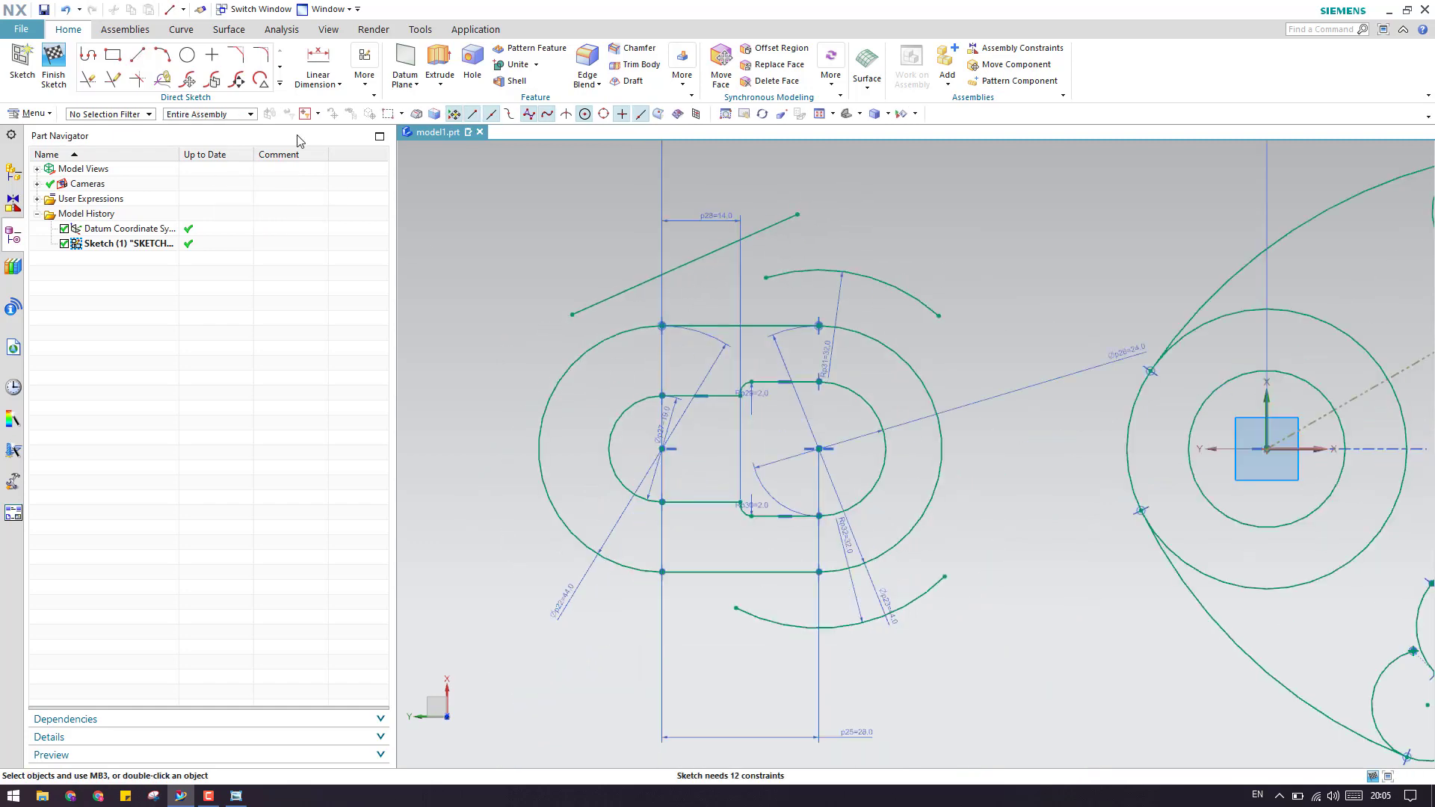
left_click(137, 54)
left_click(550, 582)
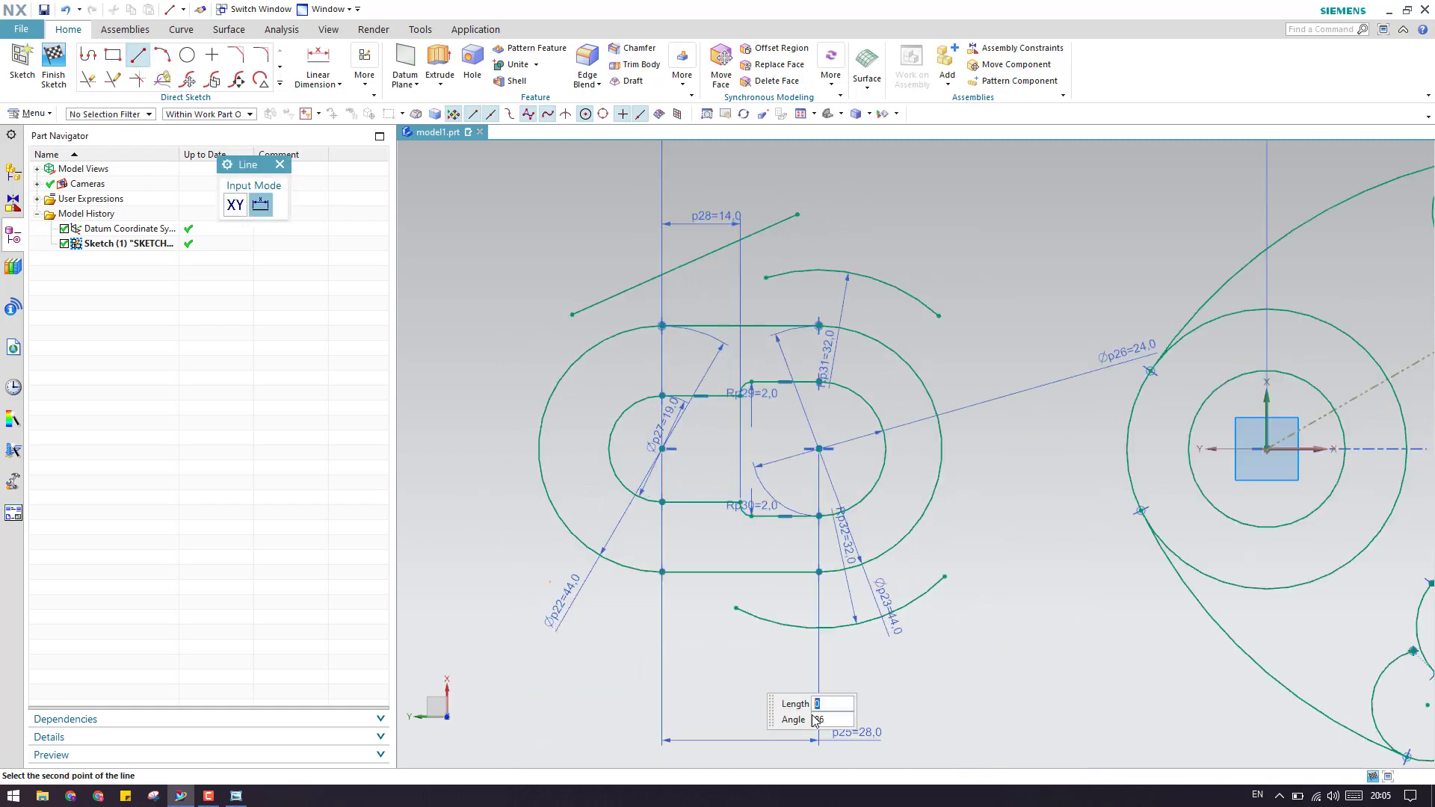
left_click(743, 684)
key("Escape")
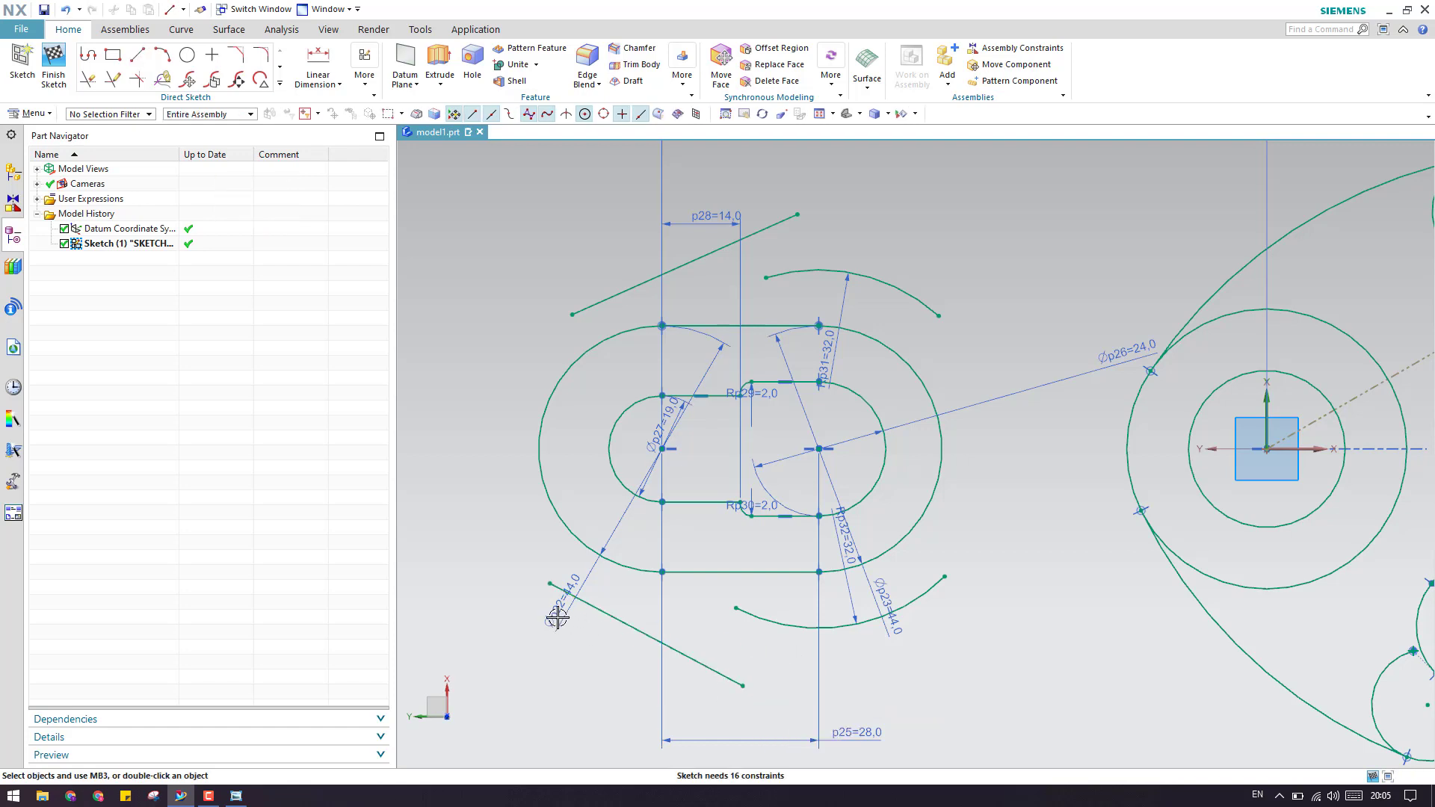
left_click_drag(553, 613, 439, 473)
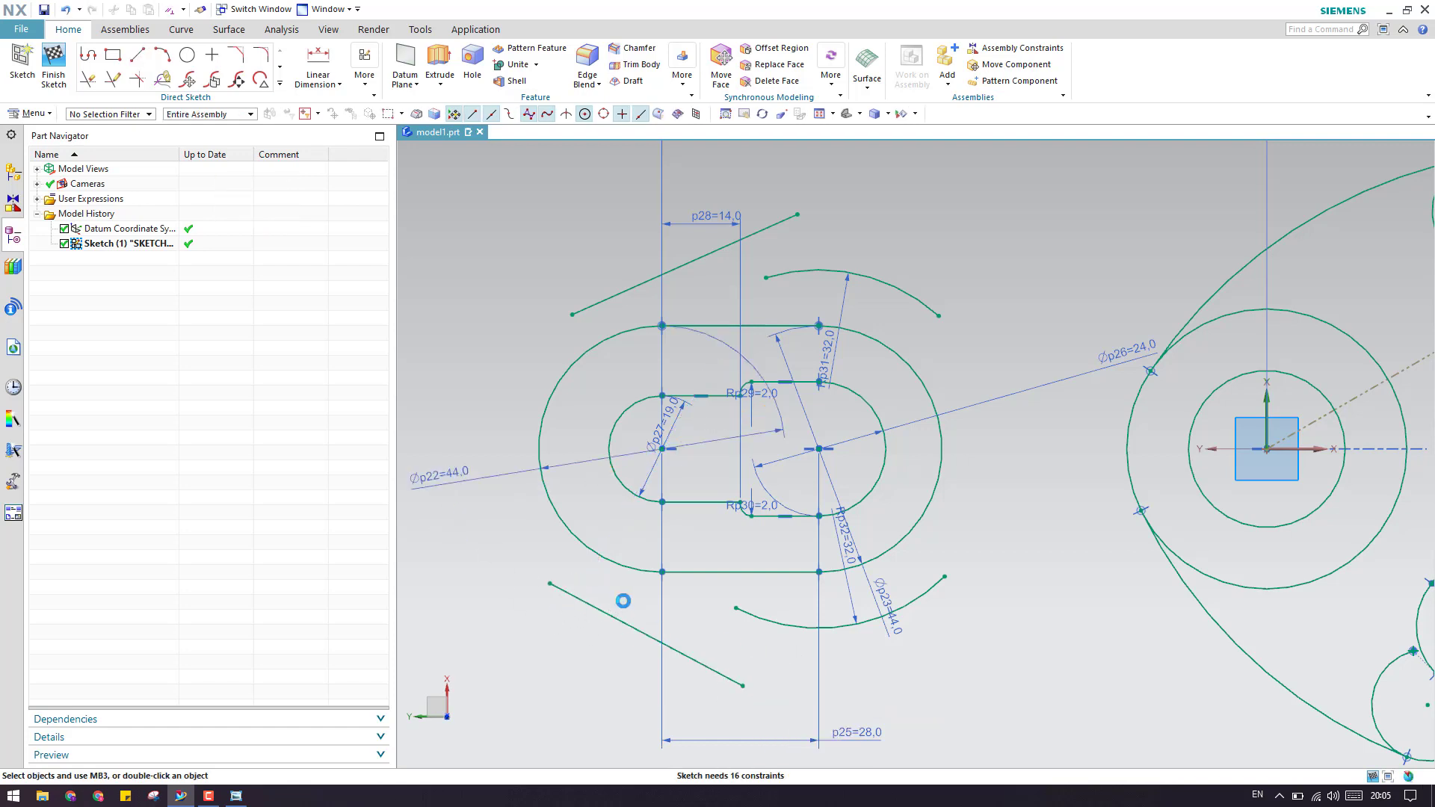
Step: Constrain the lower slanted line tangent to the outer 44 mm end arc and to the lower 32 mm radius arc
key("c")
left_click(295, 216)
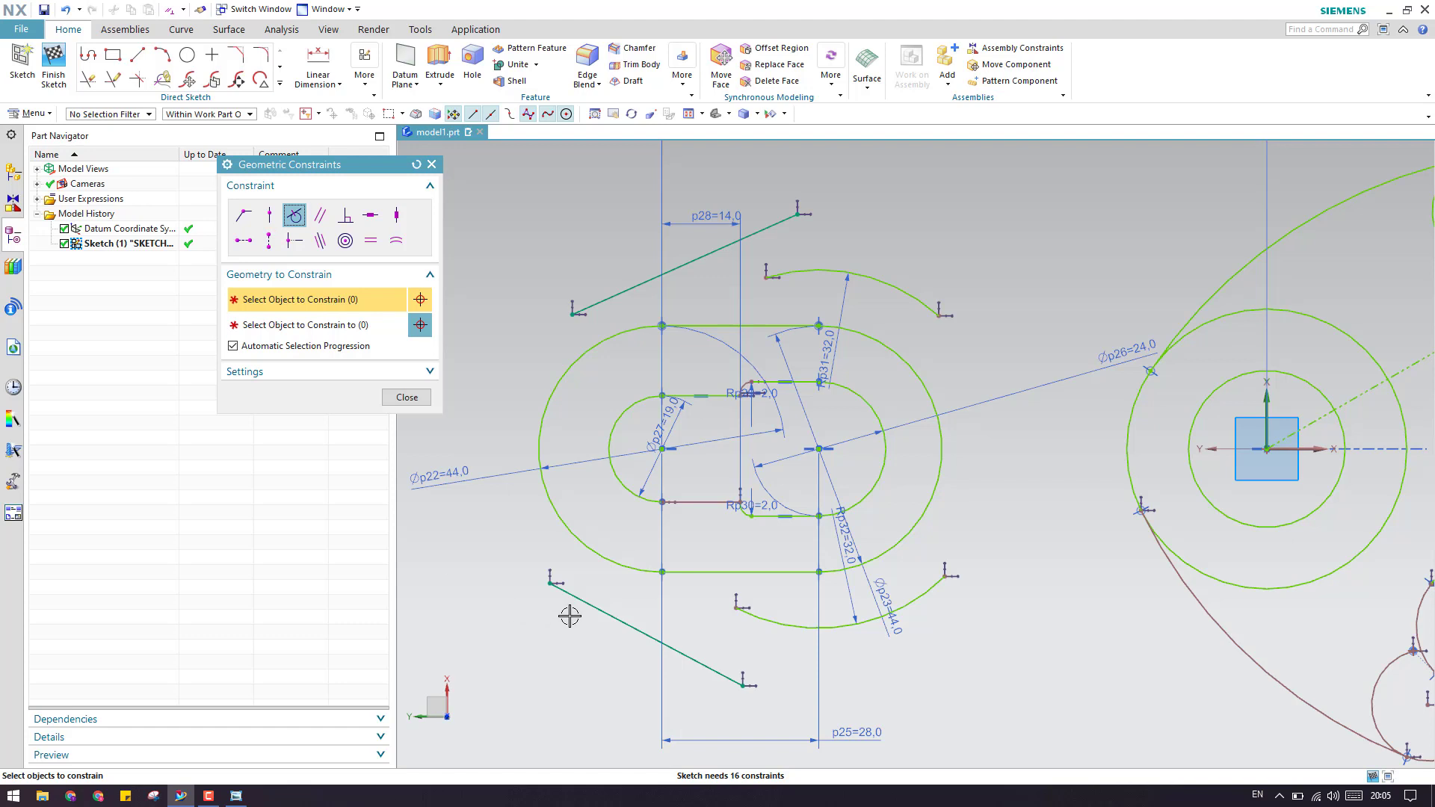
left_click(586, 580)
left_click(593, 554)
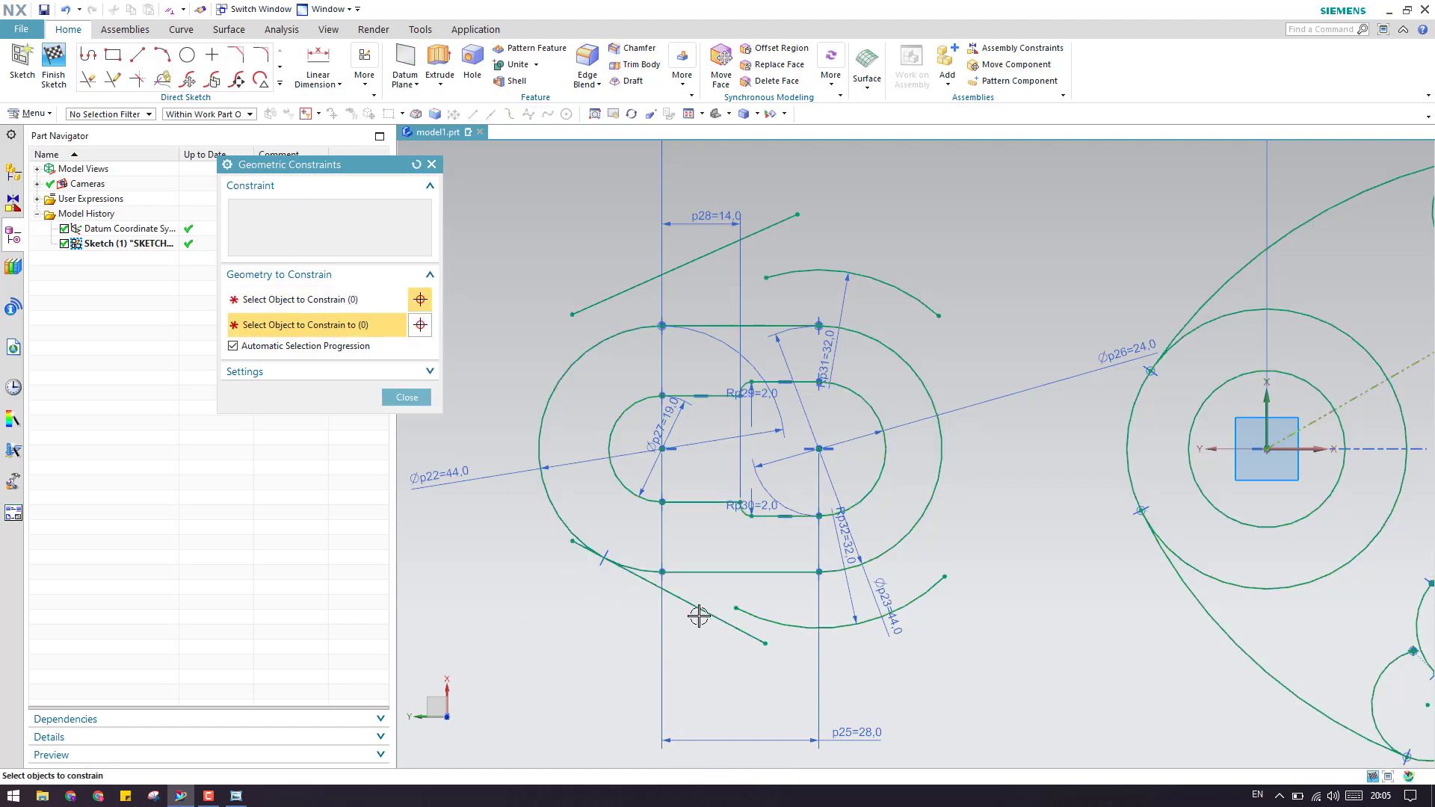
left_click(734, 632)
left_click(747, 614)
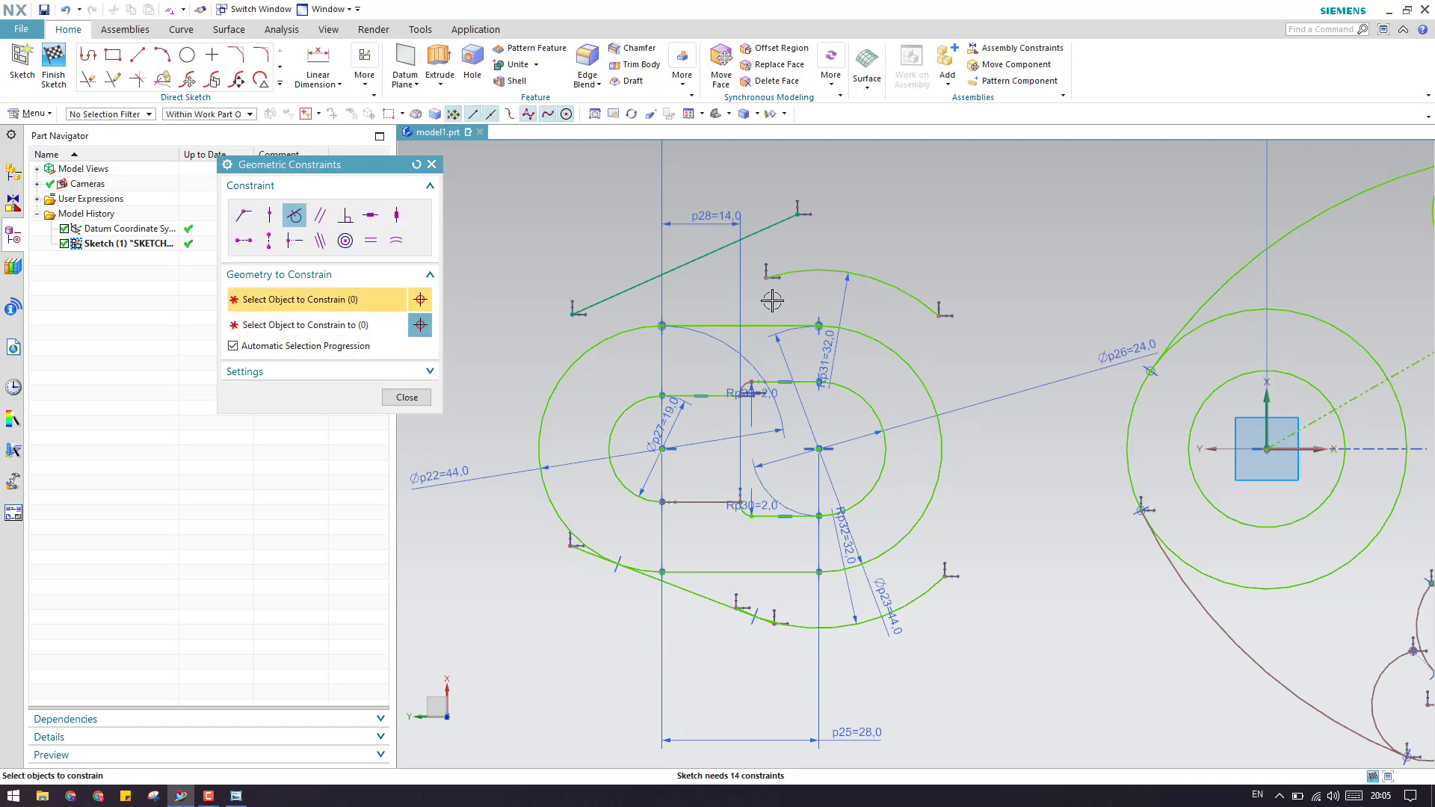
Step: Constrain the upper slanted line tangent to the upper 32 mm radius arc and the outer 44 mm end arc, and finish constraining
left_click(790, 273)
left_click(761, 233)
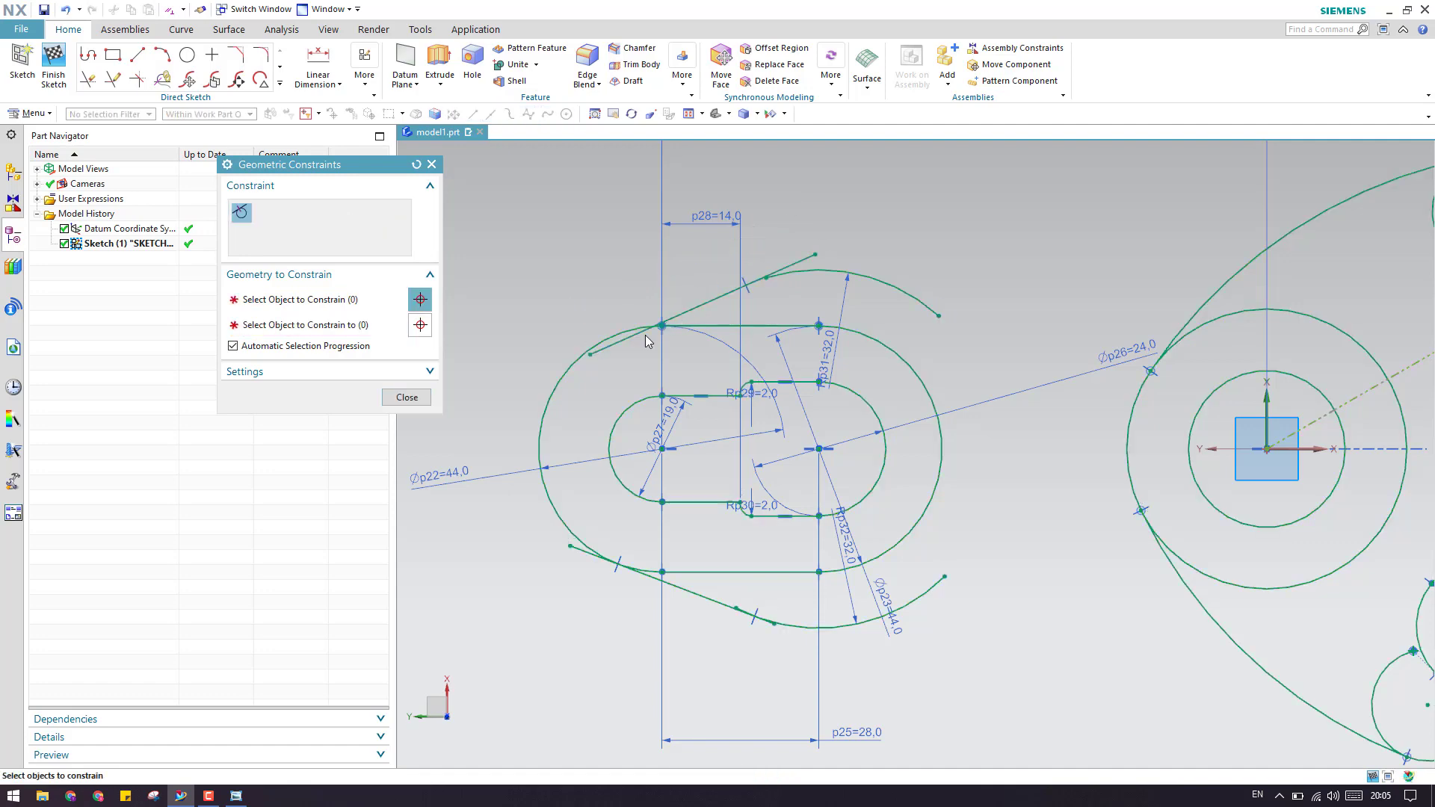
left_click(618, 348)
left_click(552, 395)
key("Escape")
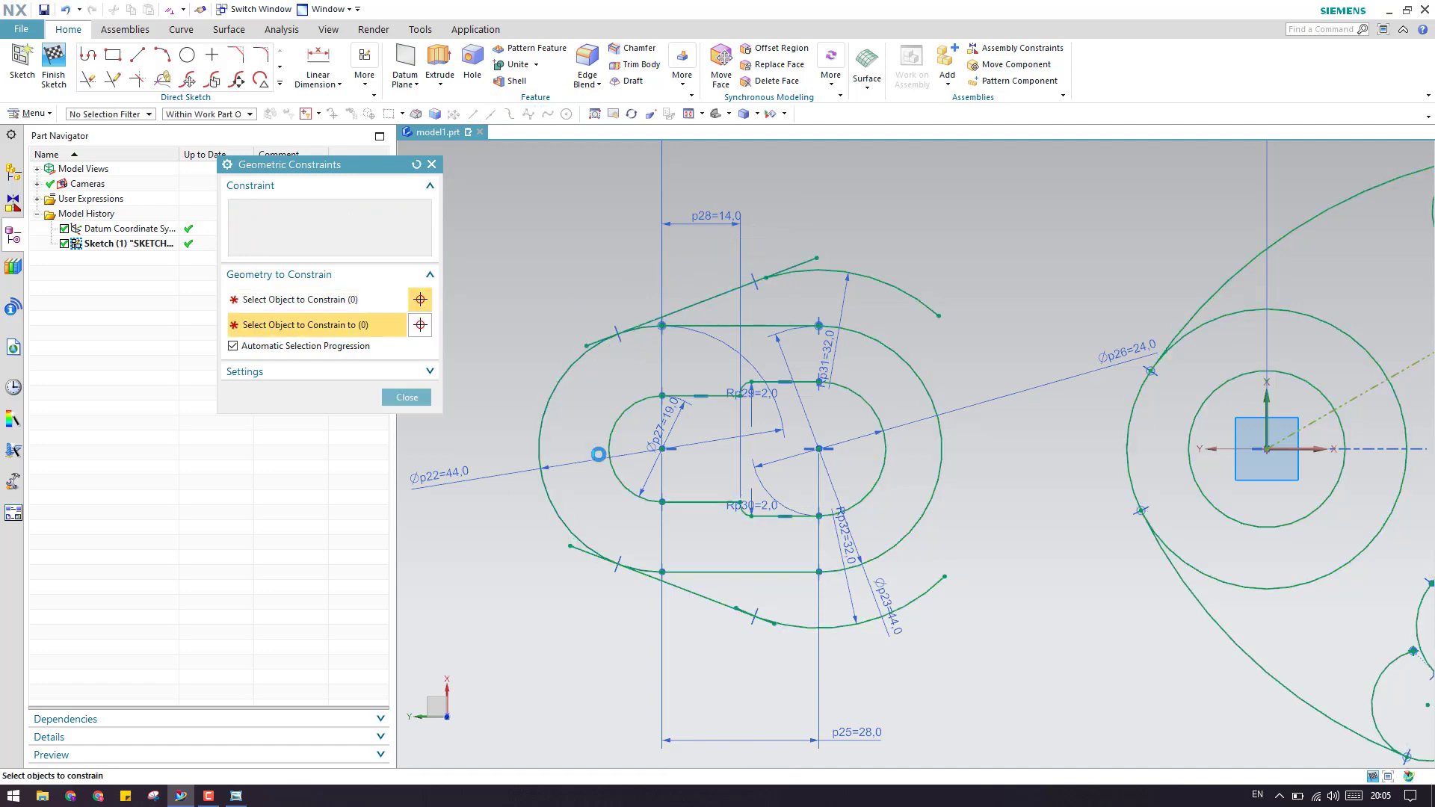
Step: Extend the upper 32 mm radius arc to its tangent point on the upper slanted line with Quick Extend
scroll(802, 252, "up", 2)
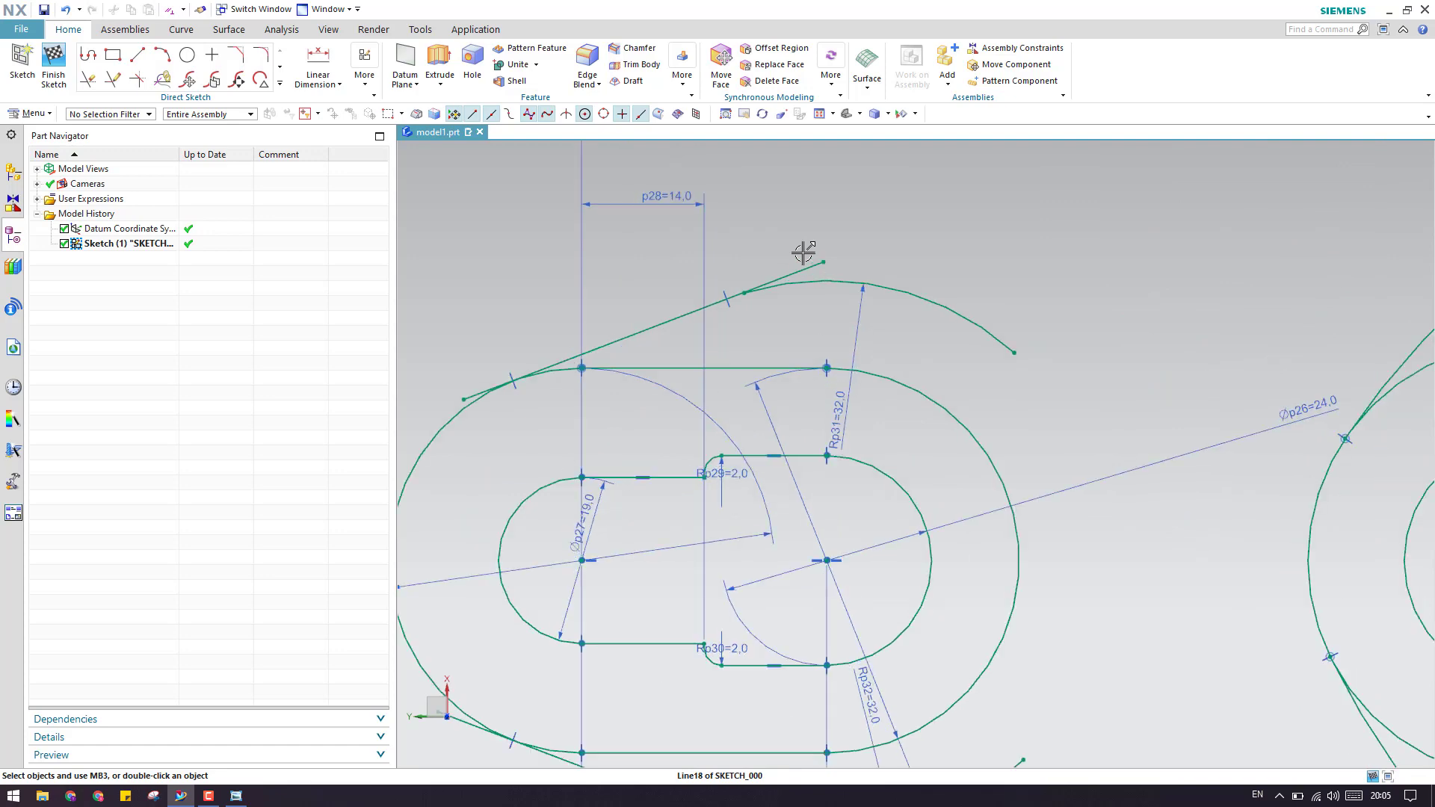
scroll(797, 279, "down", 2)
scroll(794, 307, "up", 3)
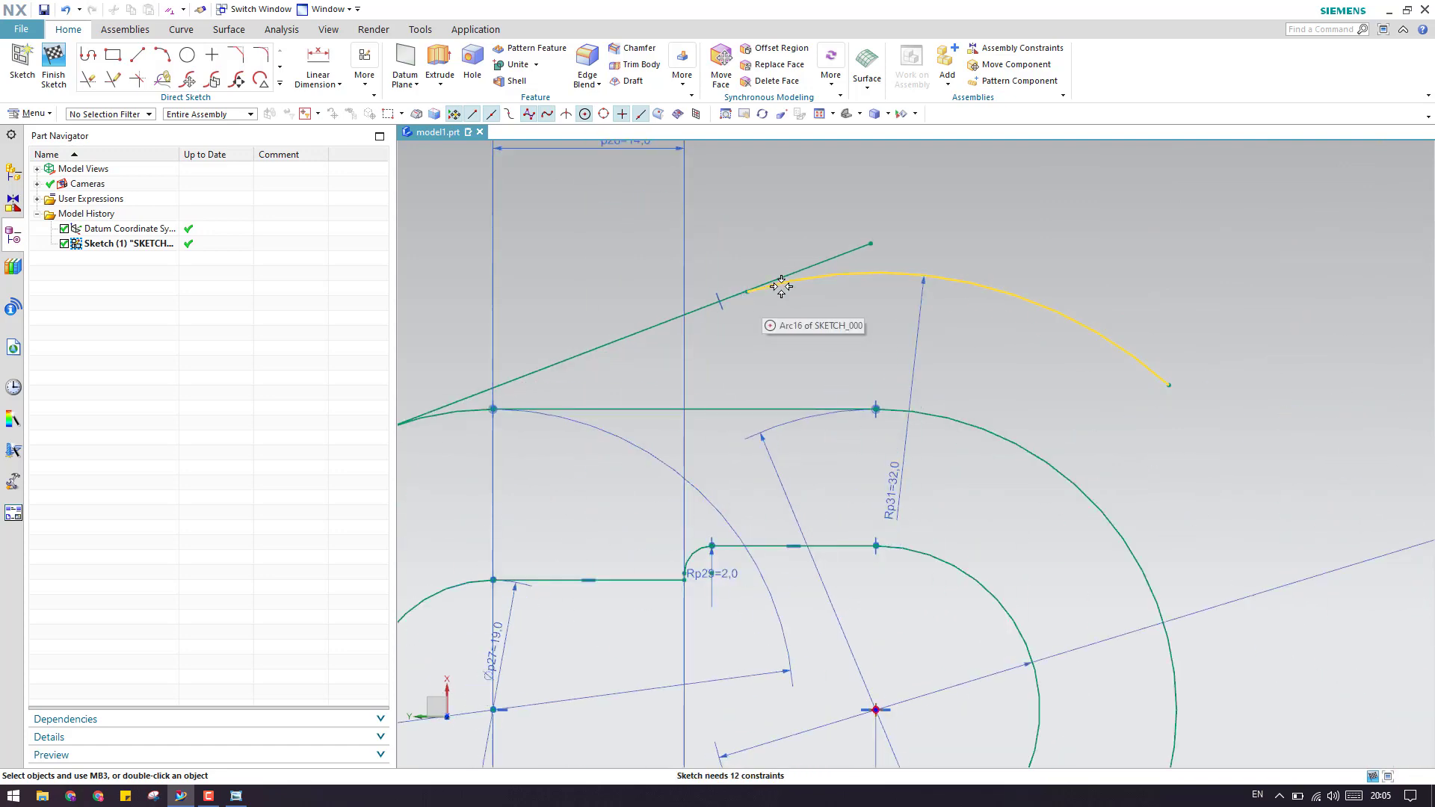
scroll(781, 286, "up", 4)
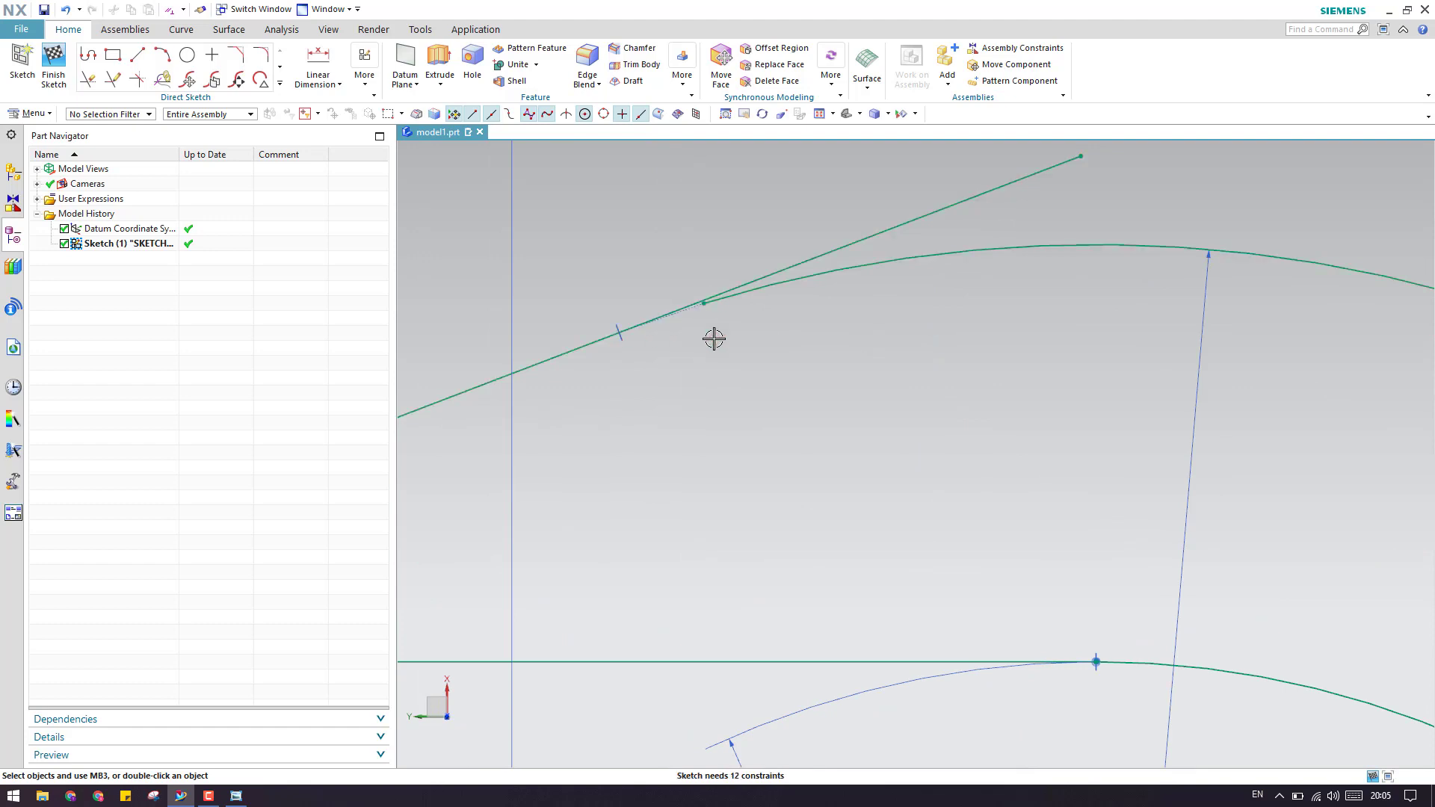
key("e")
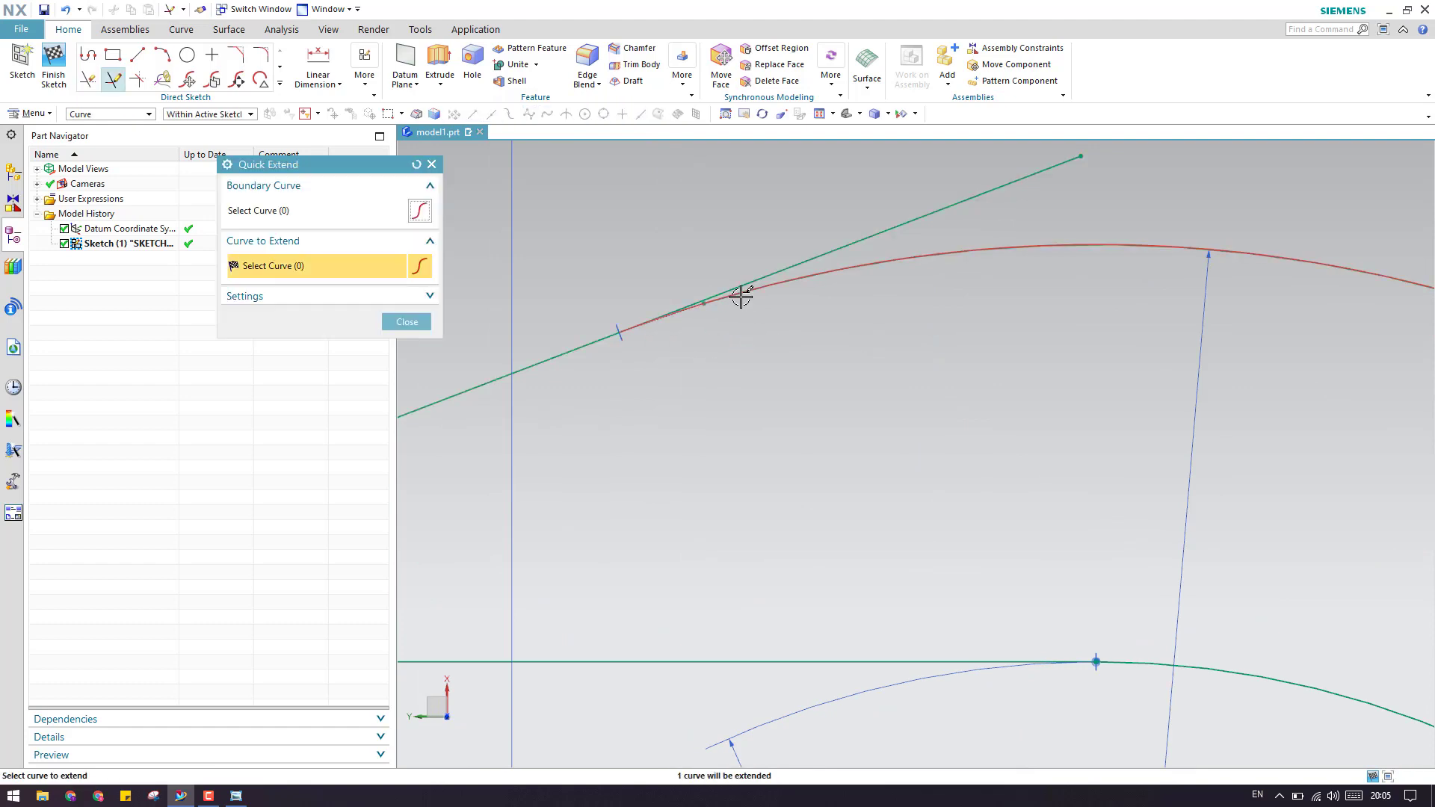
scroll(727, 341, "down", 2)
scroll(729, 337, "down", 1)
key("Escape")
Step: Trim both overhanging ends of the upper slanted line back to its tangent points with Quick Trim
key("t")
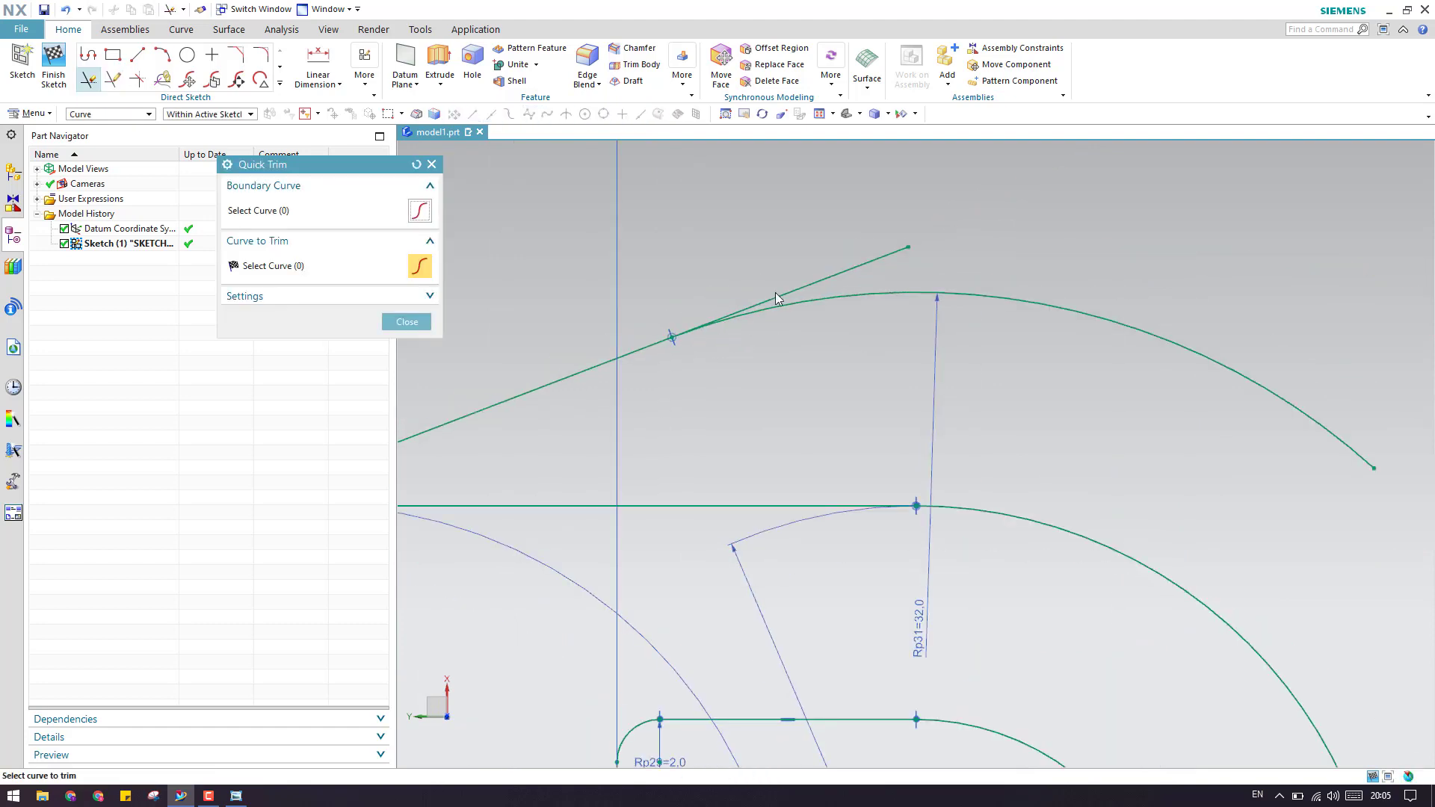
left_click(782, 295)
scroll(737, 311, "down", 4)
scroll(481, 391, "up", 3)
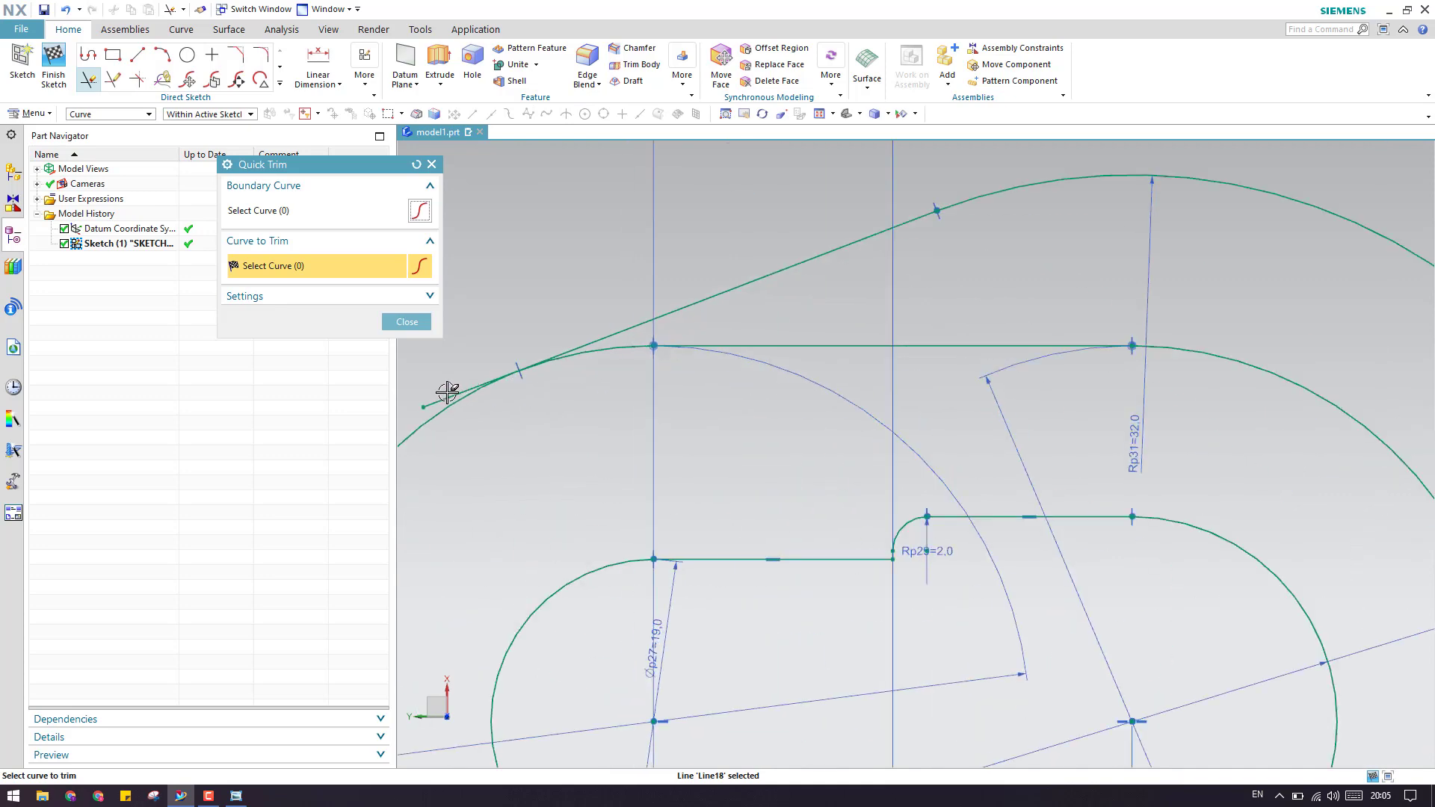
left_click(448, 396)
scroll(557, 295, "down", 3)
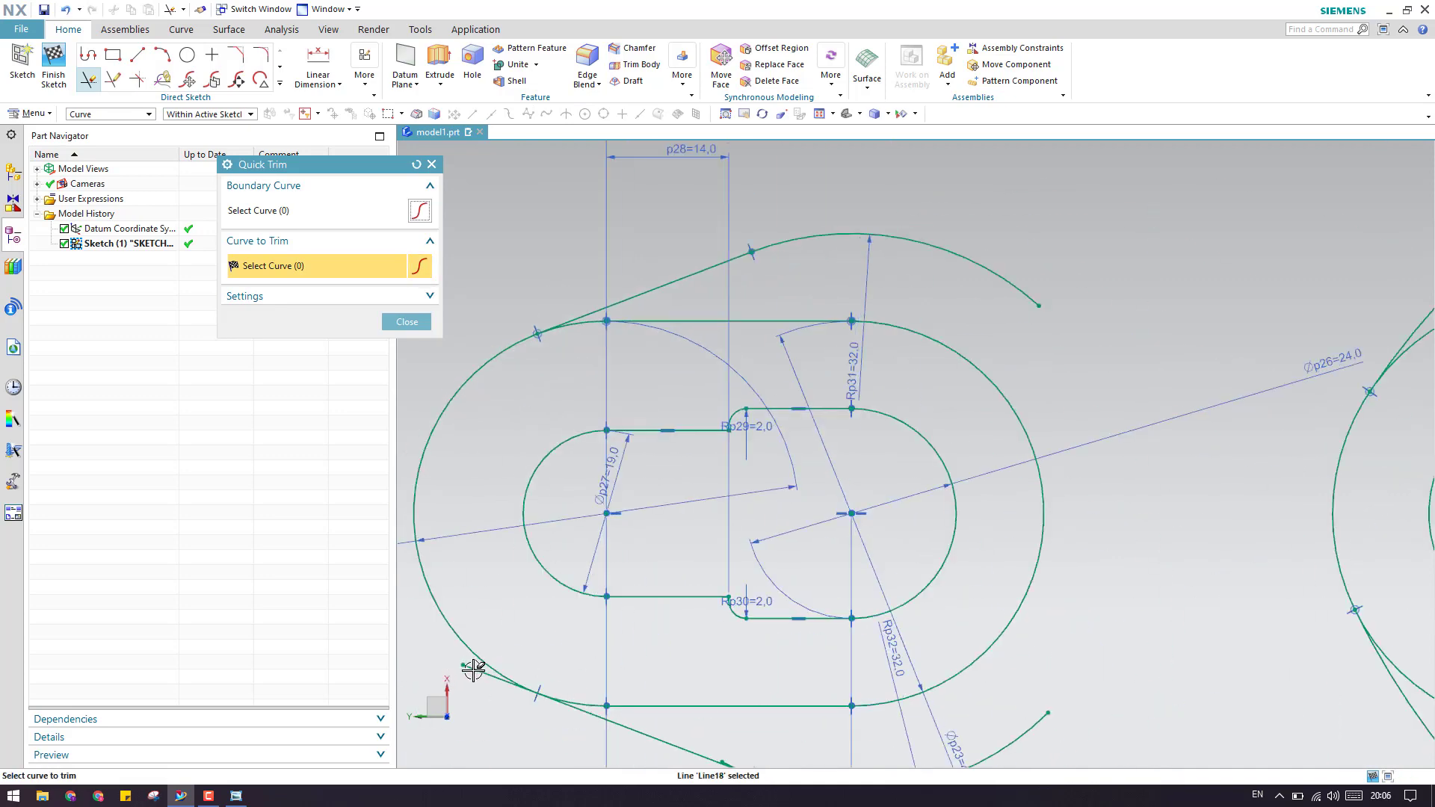
Step: Trim the lower slanted line's overhanging ends and the excess of the lower 32 mm arc at their tangent points, and finish Quick Trim
scroll(628, 598, "up", 3)
scroll(730, 615, "down", 8)
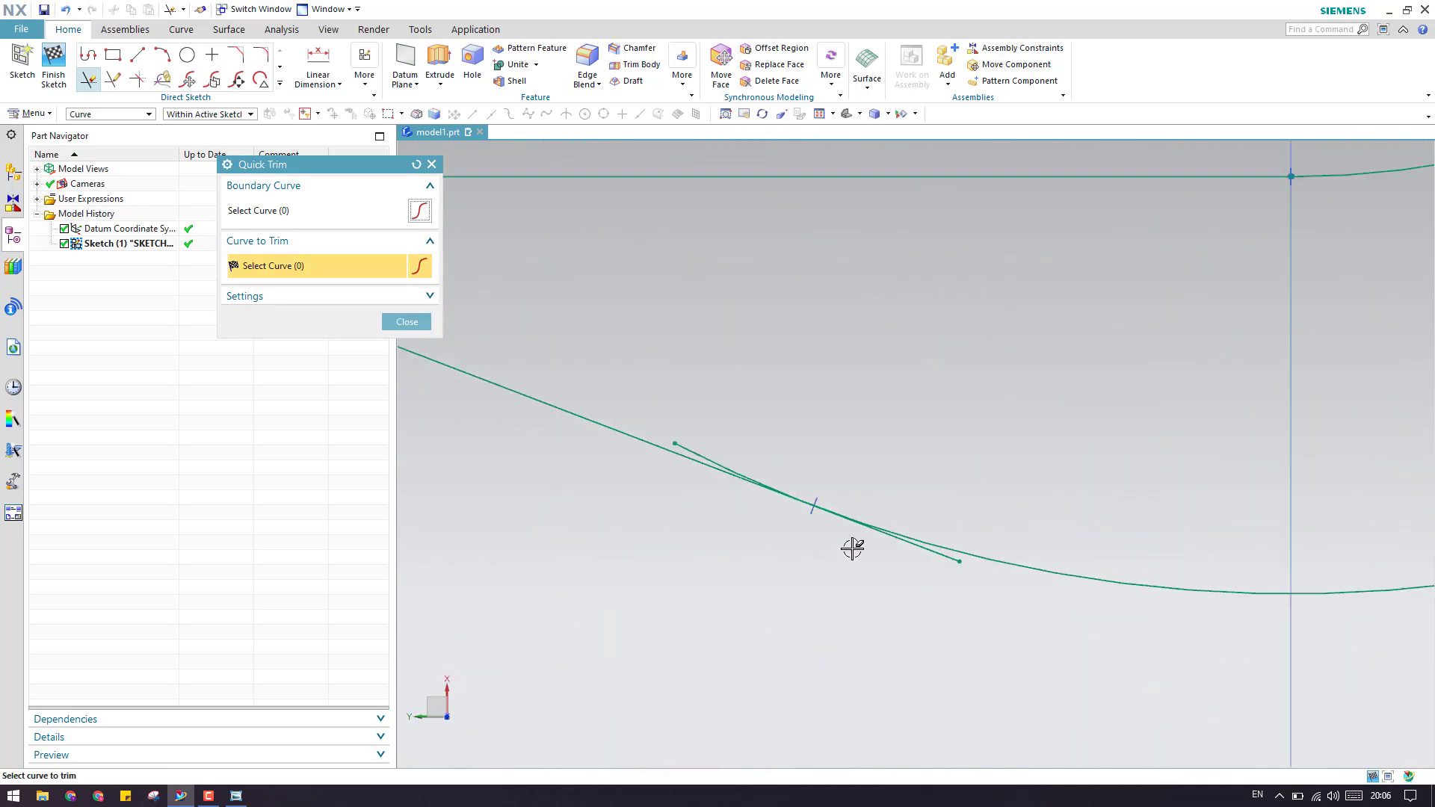
left_click(913, 548)
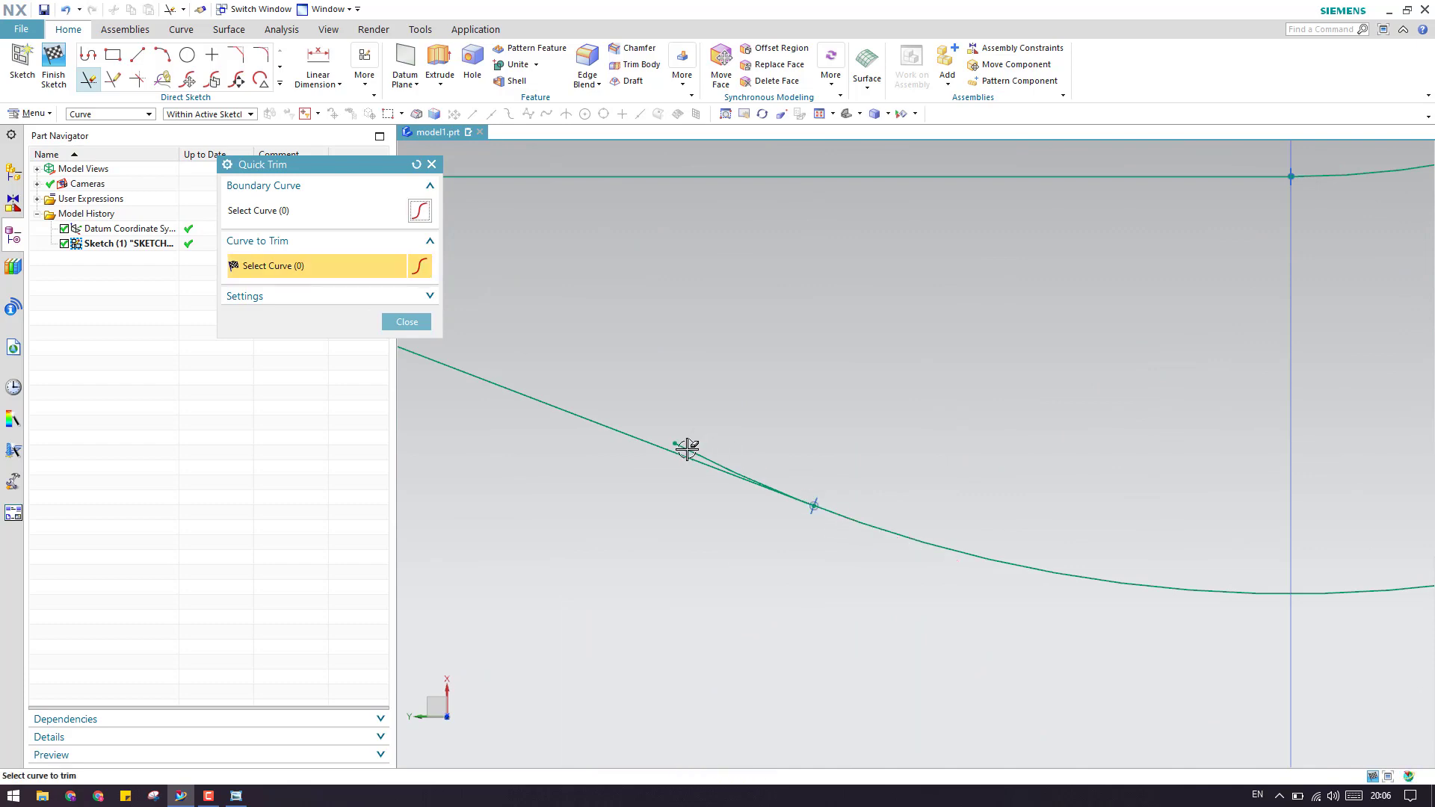
left_click(686, 449)
left_click(407, 321)
scroll(495, 546, "up", 4)
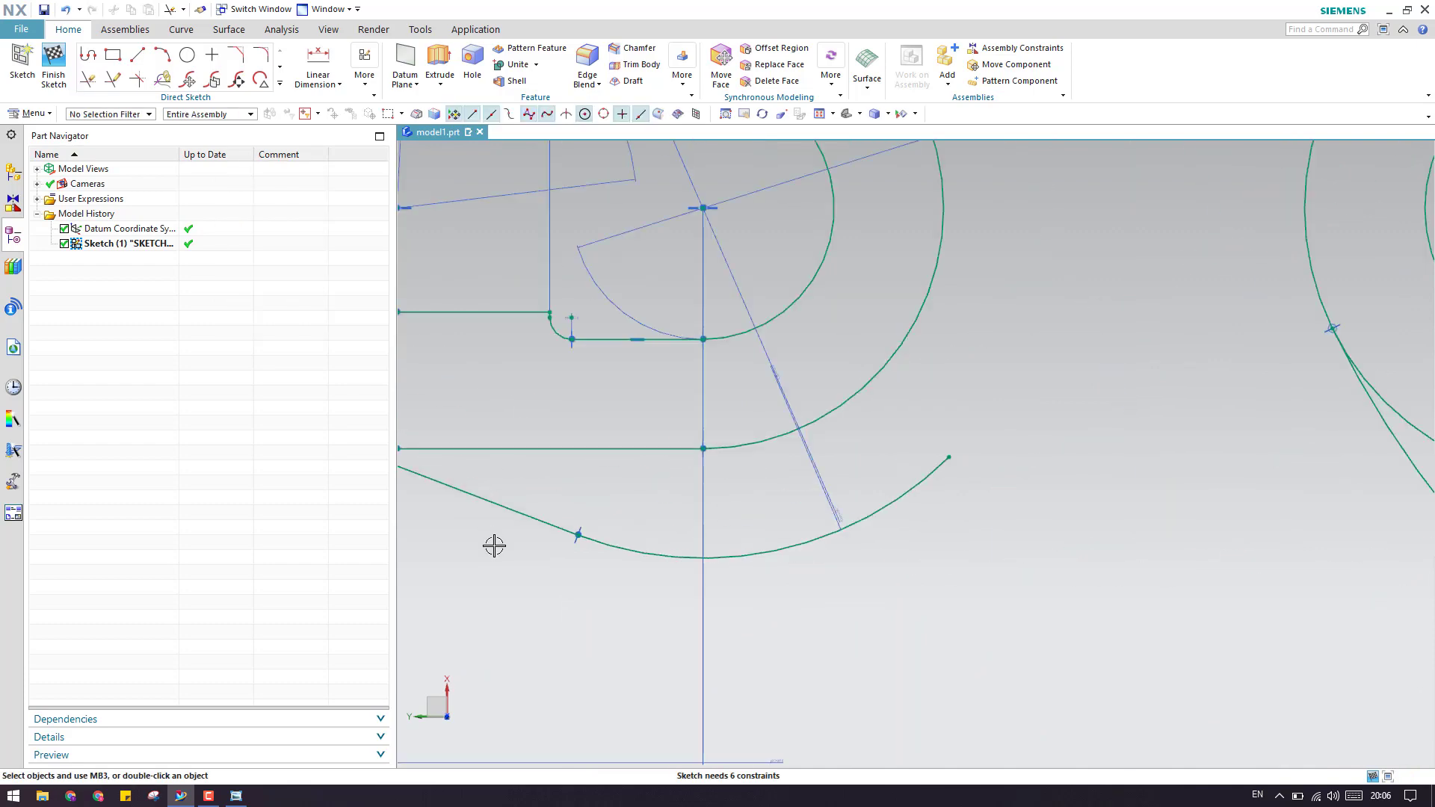
Step: Following the reference drawing, draw a 76 mm radius arc below the gap between the rounded end and the hub, centred beneath it
scroll(494, 547, "up", 5)
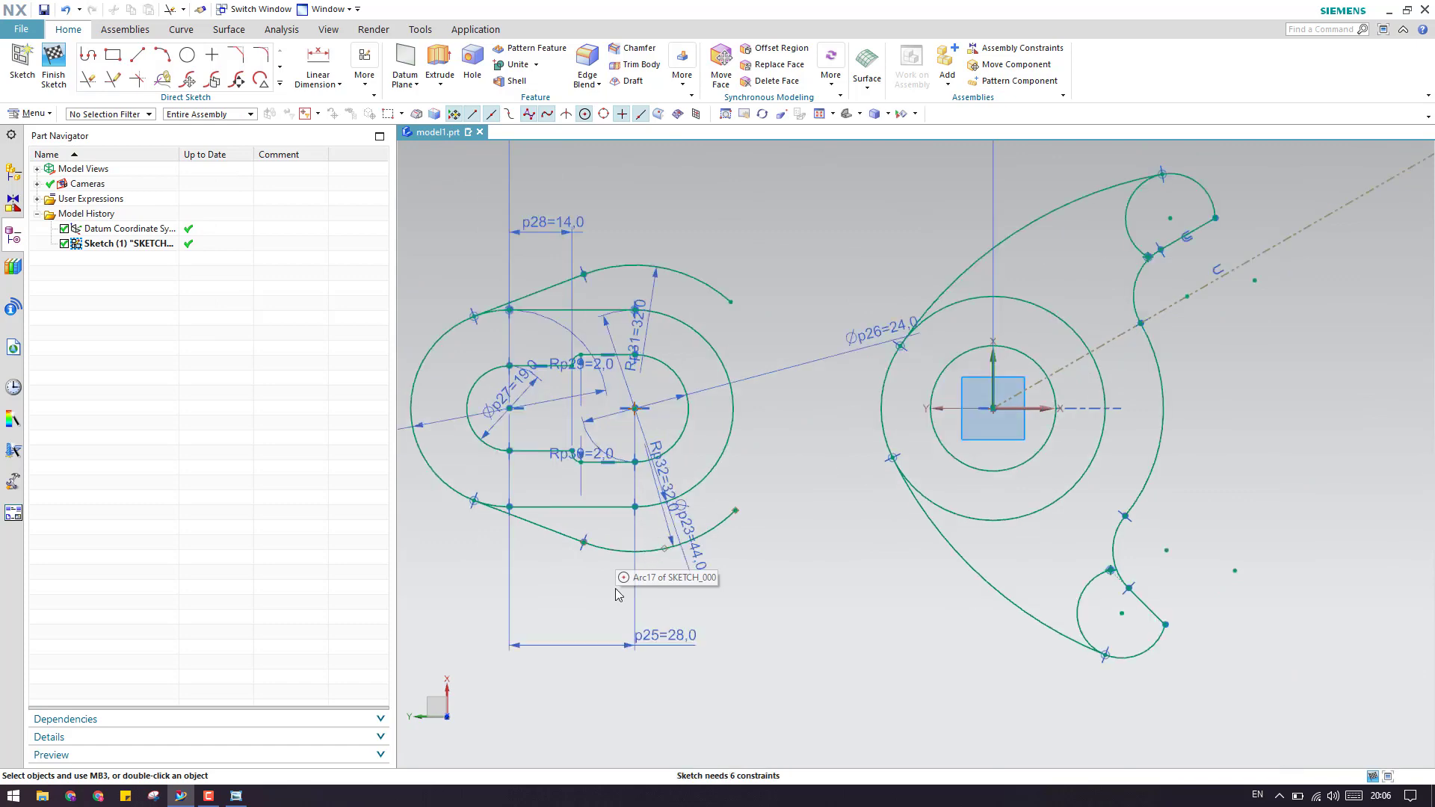
left_click(241, 798)
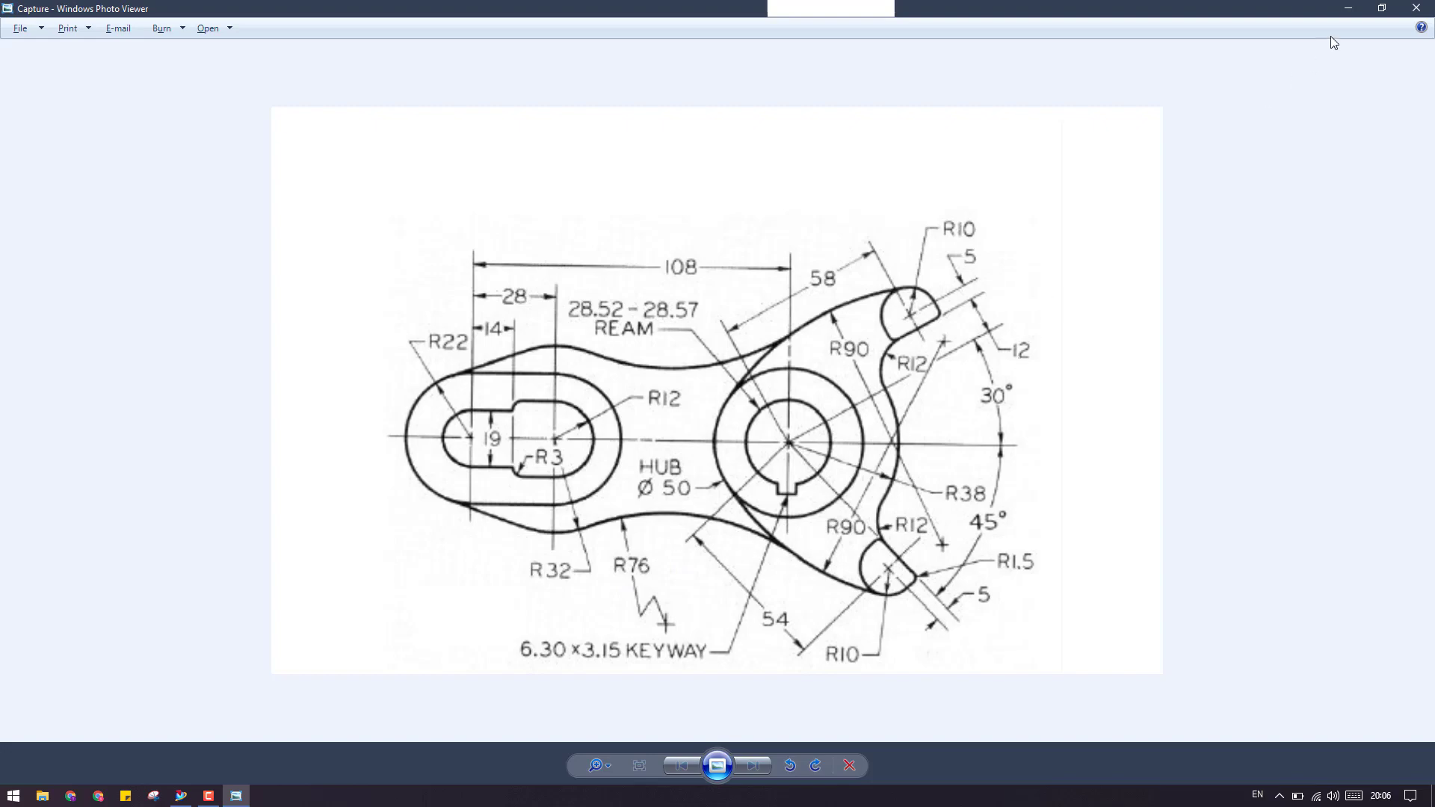
left_click(1346, 9)
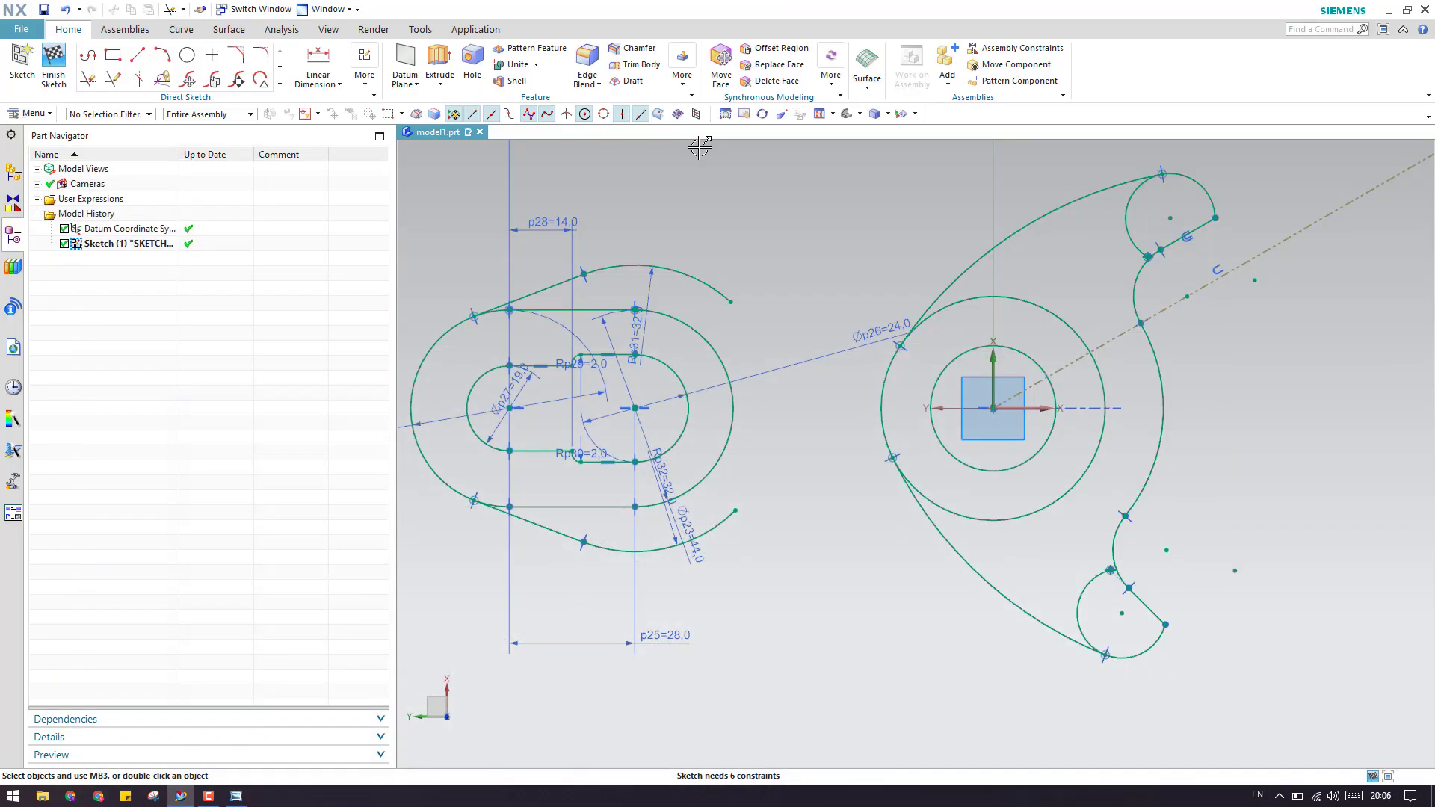
left_click(162, 54)
scroll(758, 493, "down", 2)
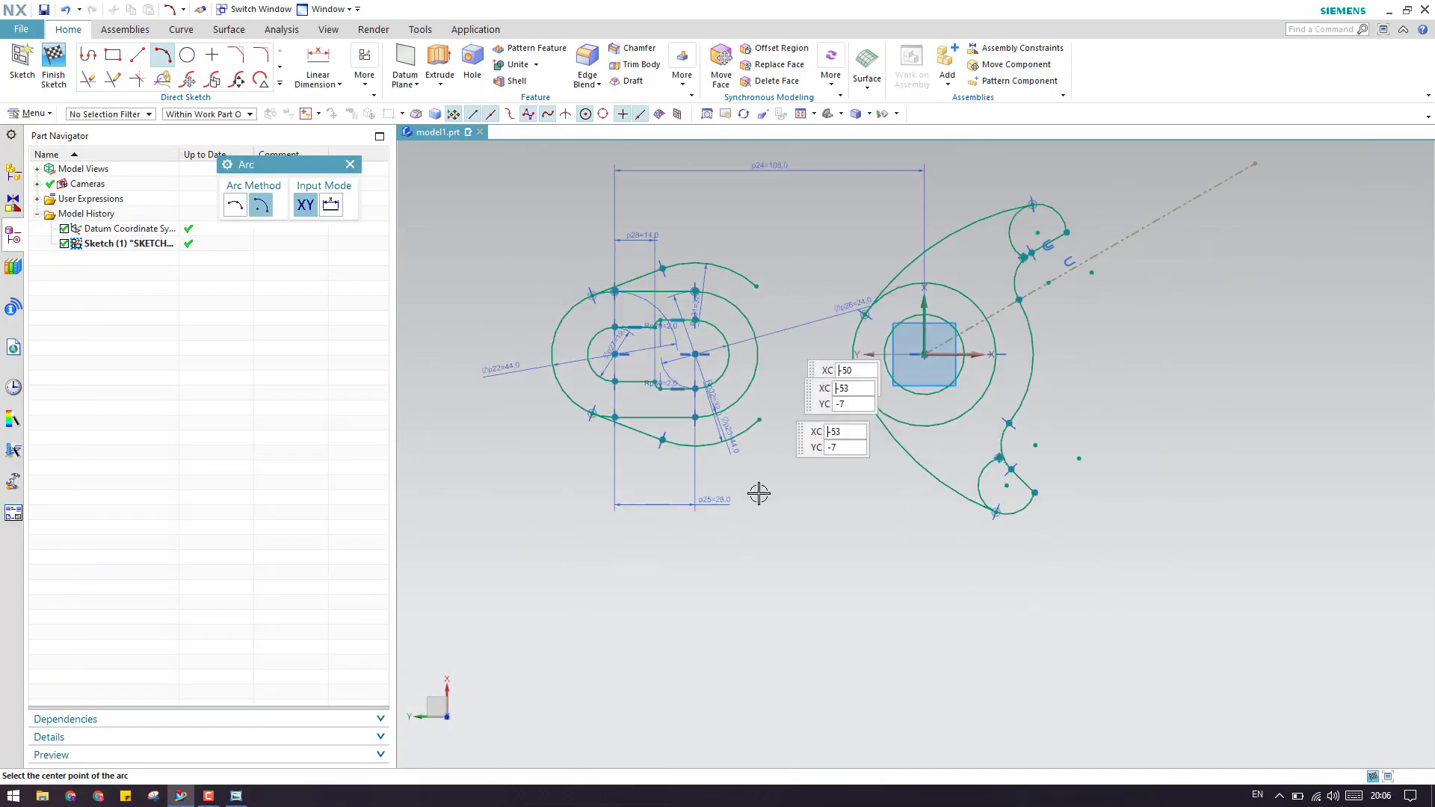
left_click(758, 691)
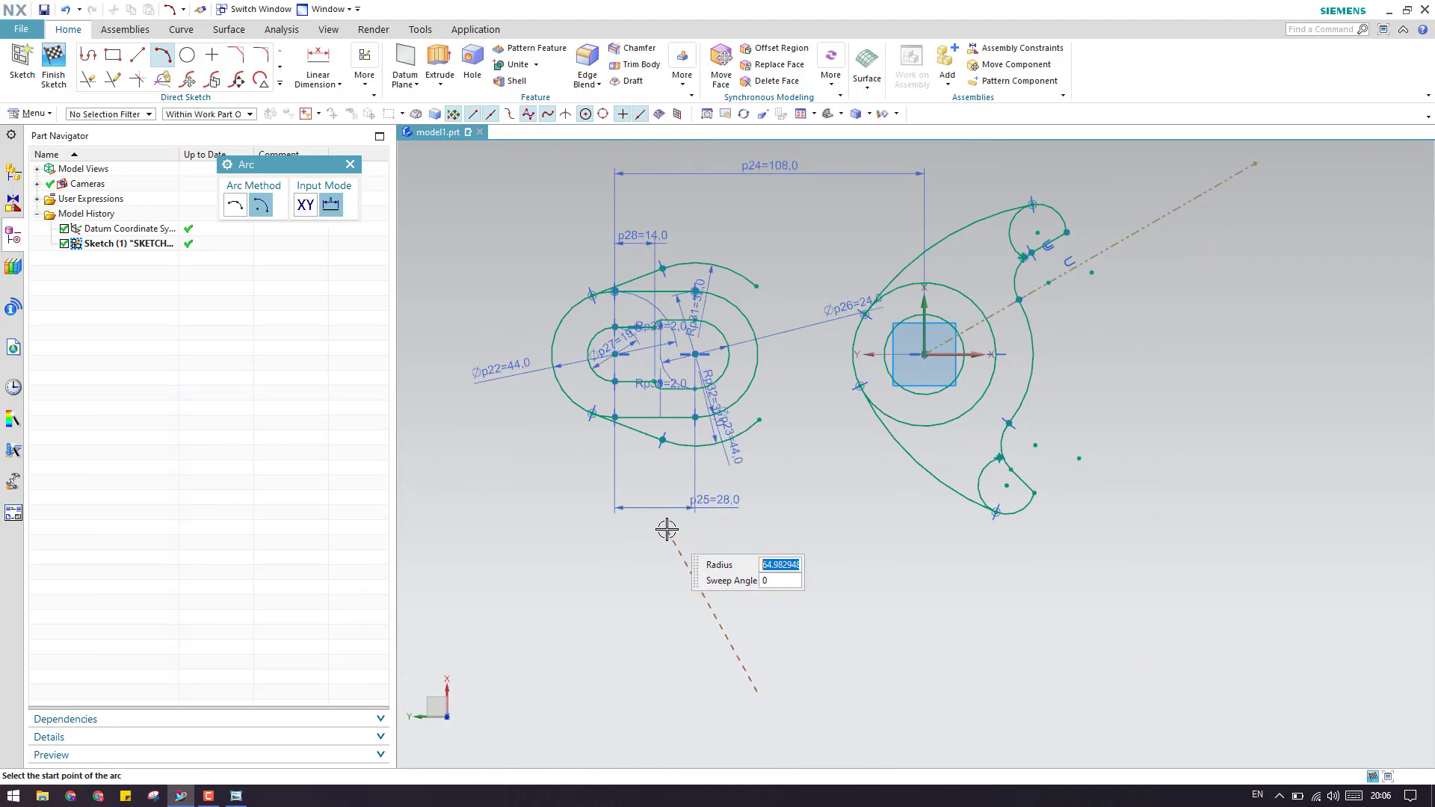
type("70")
key("Tab")
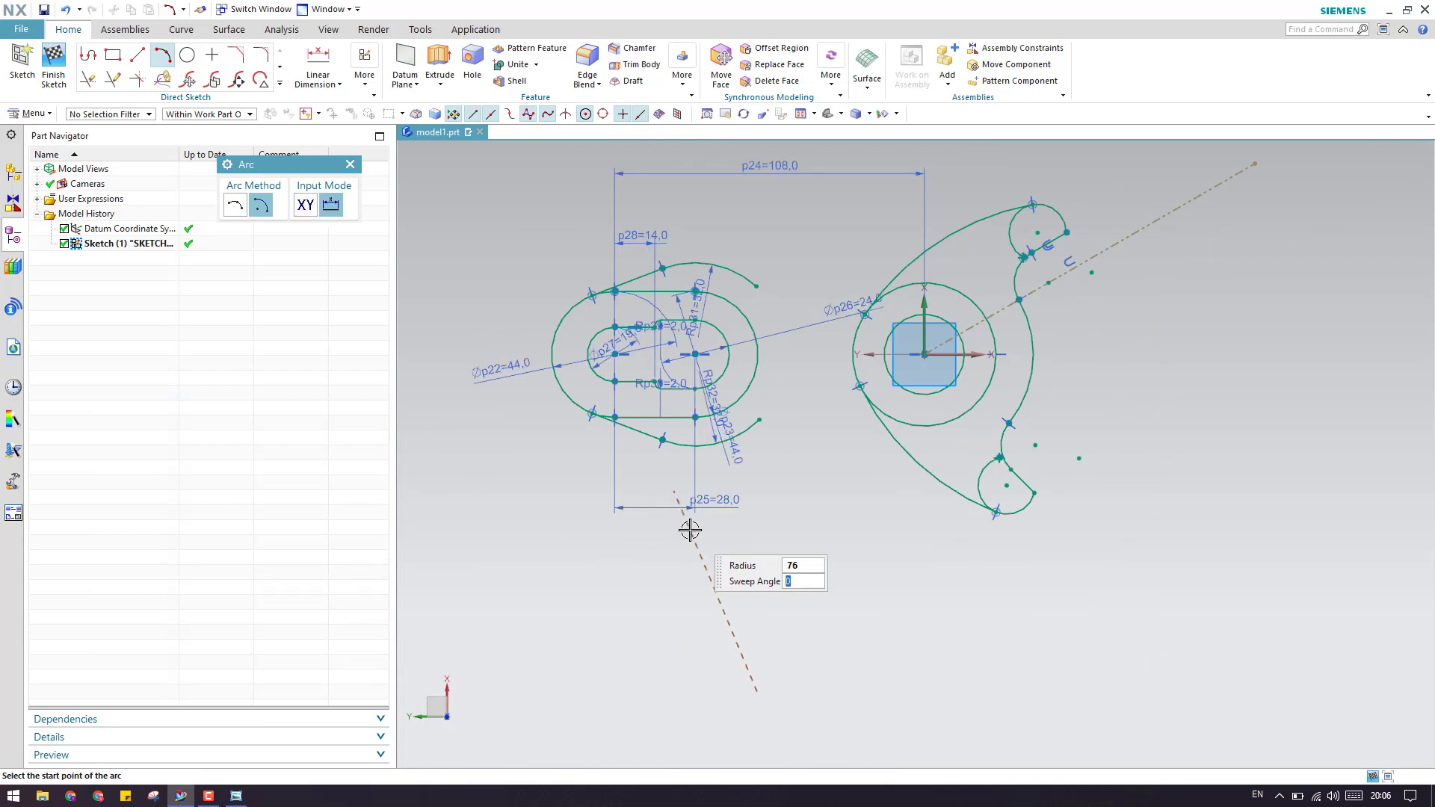
left_click(689, 527)
left_click(890, 563)
Step: Draw a 76 mm radius arc above the gap between the rounded end and the hub, centred above it, and leave the Arc command
scroll(756, 492, "down", 3)
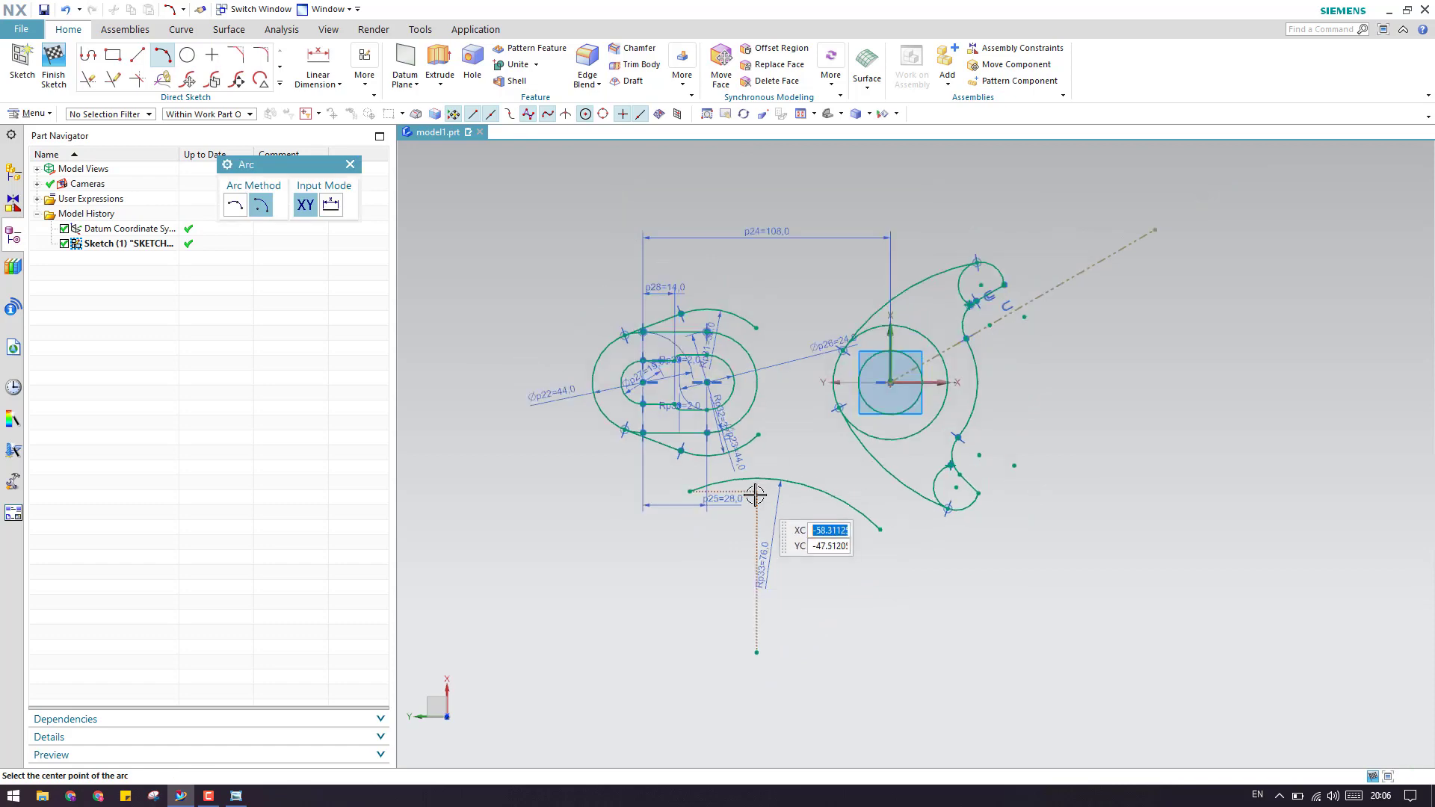
scroll(770, 254, "up", 6)
left_click(786, 234)
scroll(770, 306, "down", 3)
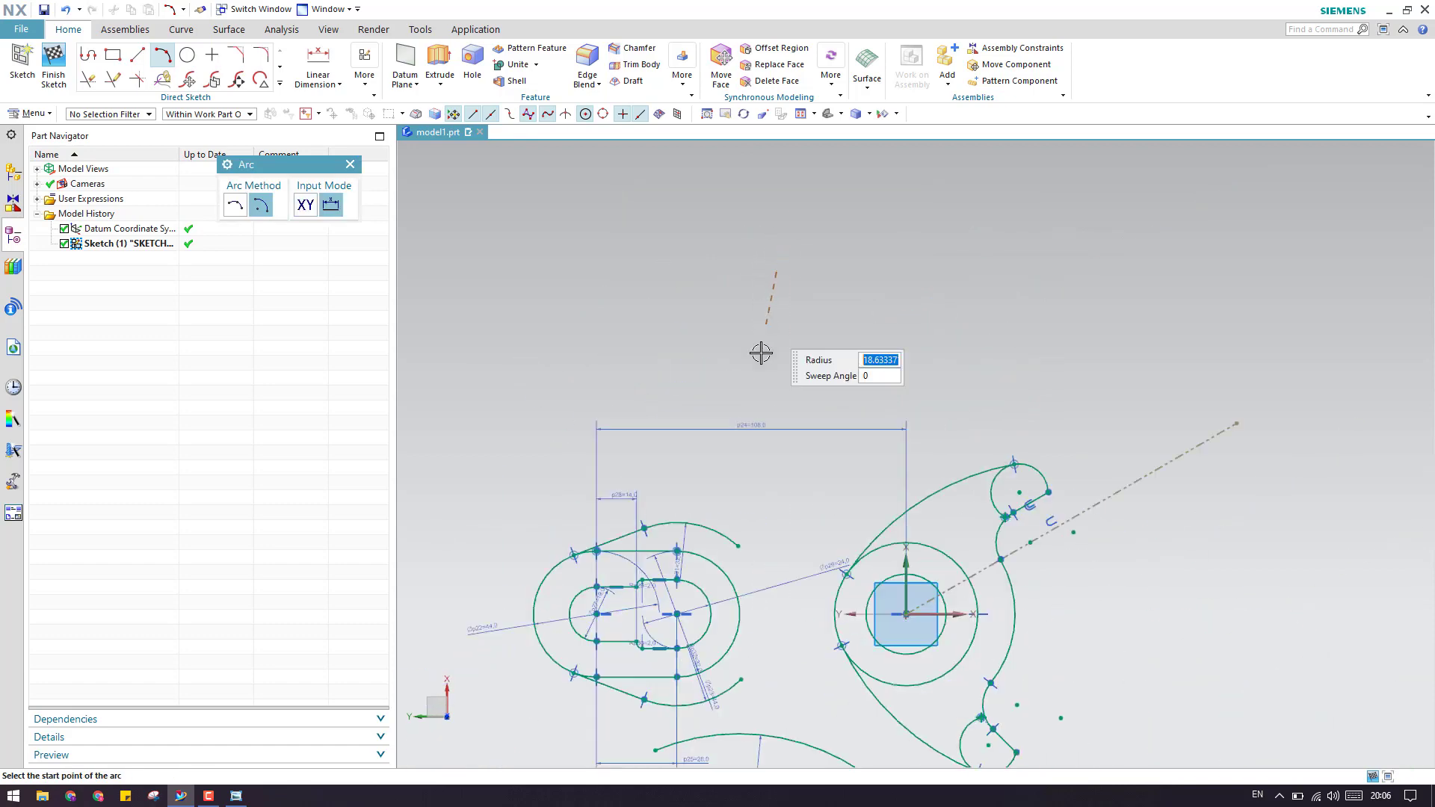
type("76")
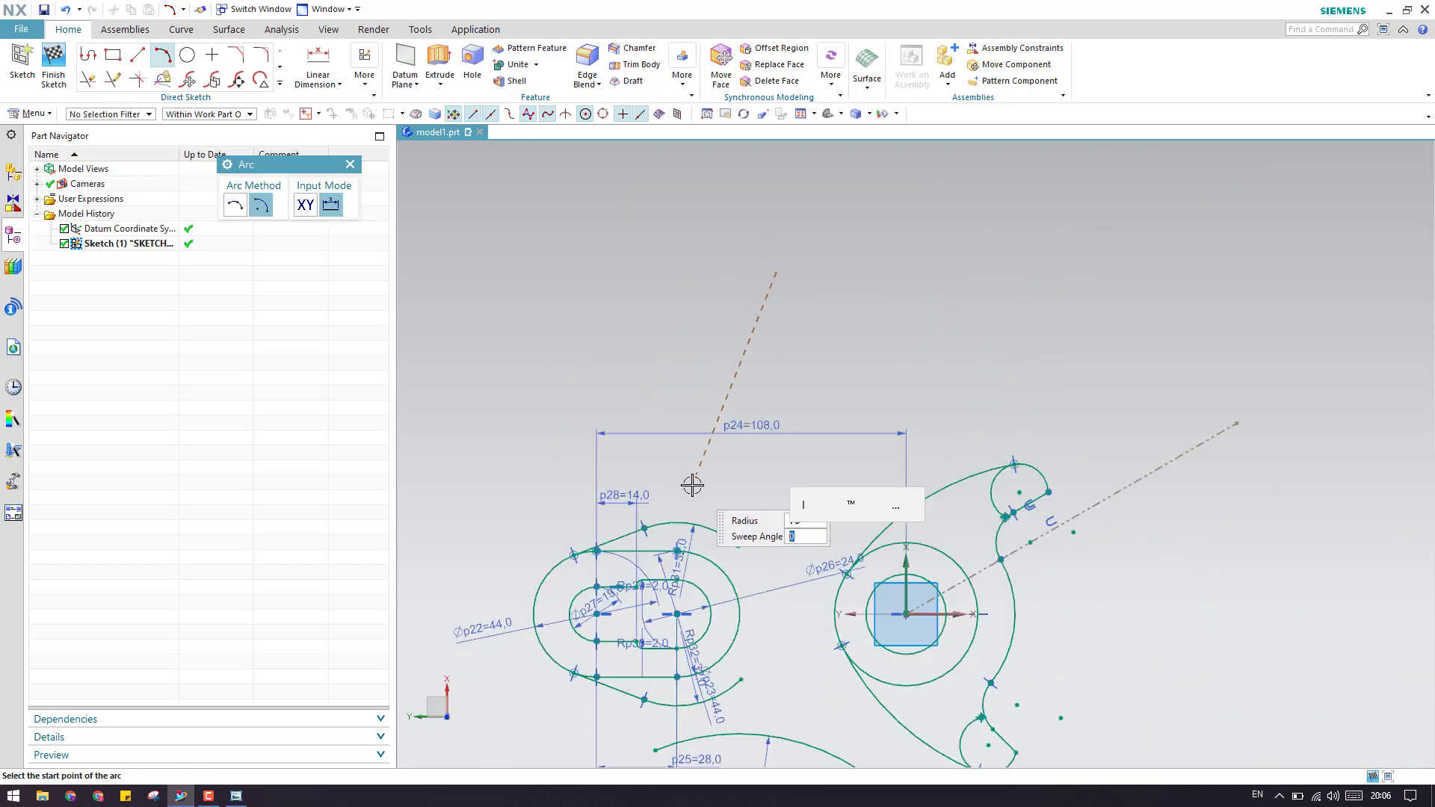
left_click(679, 487)
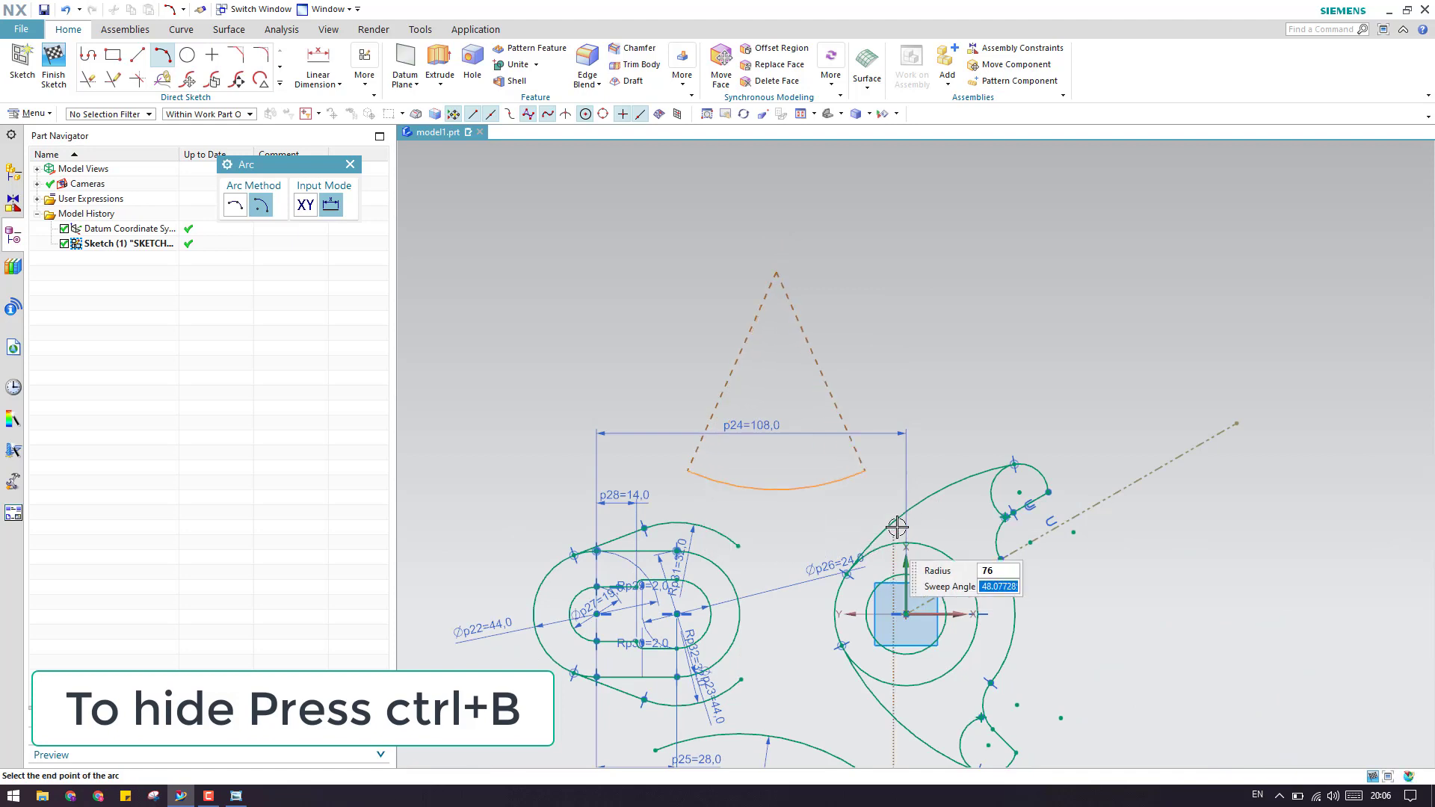
left_click(932, 484)
key("Escape")
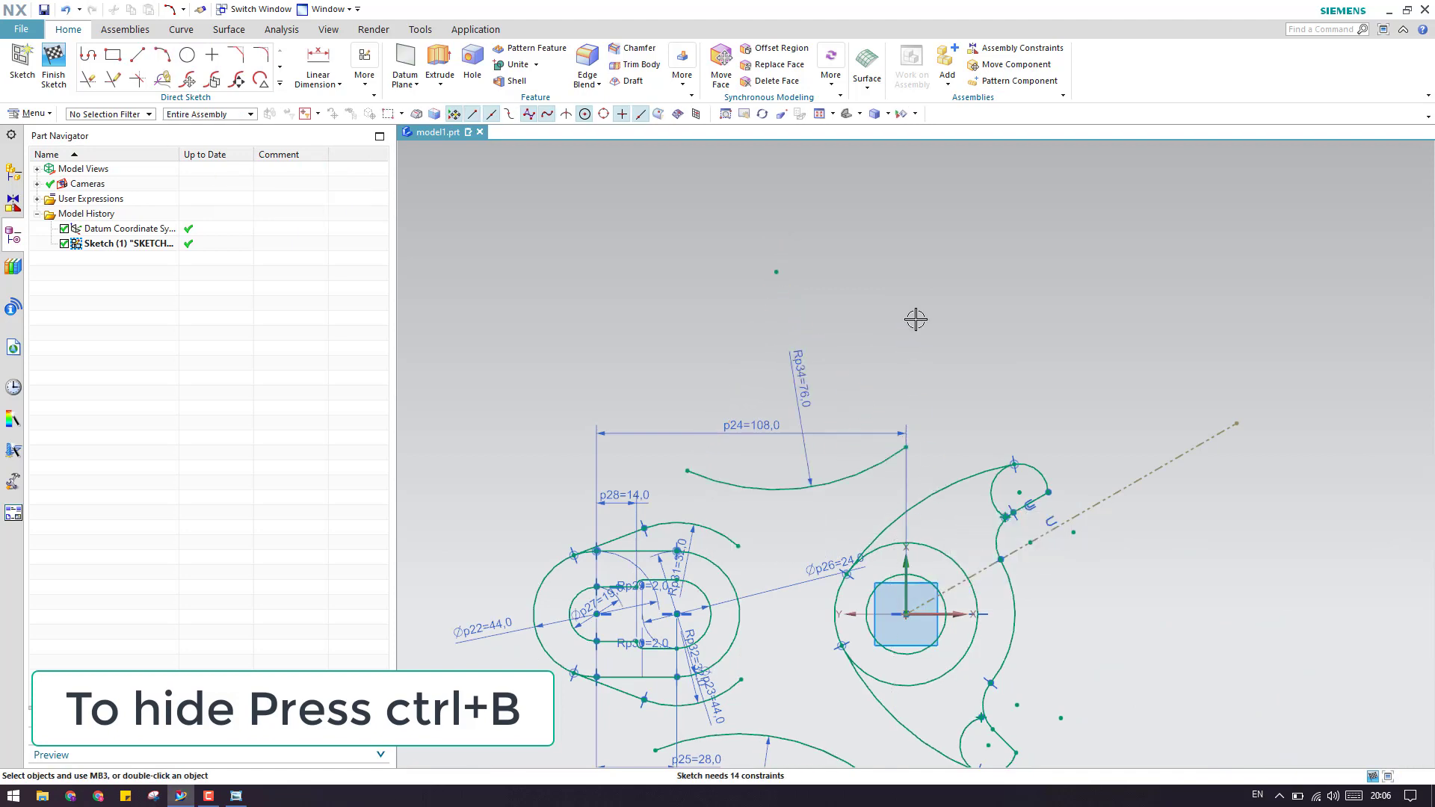
Step: Constrain the upper 76 mm arc tangent to the upper 32 mm arc and to the upper arm's large outer arc
key("c")
scroll(860, 287, "down", 1)
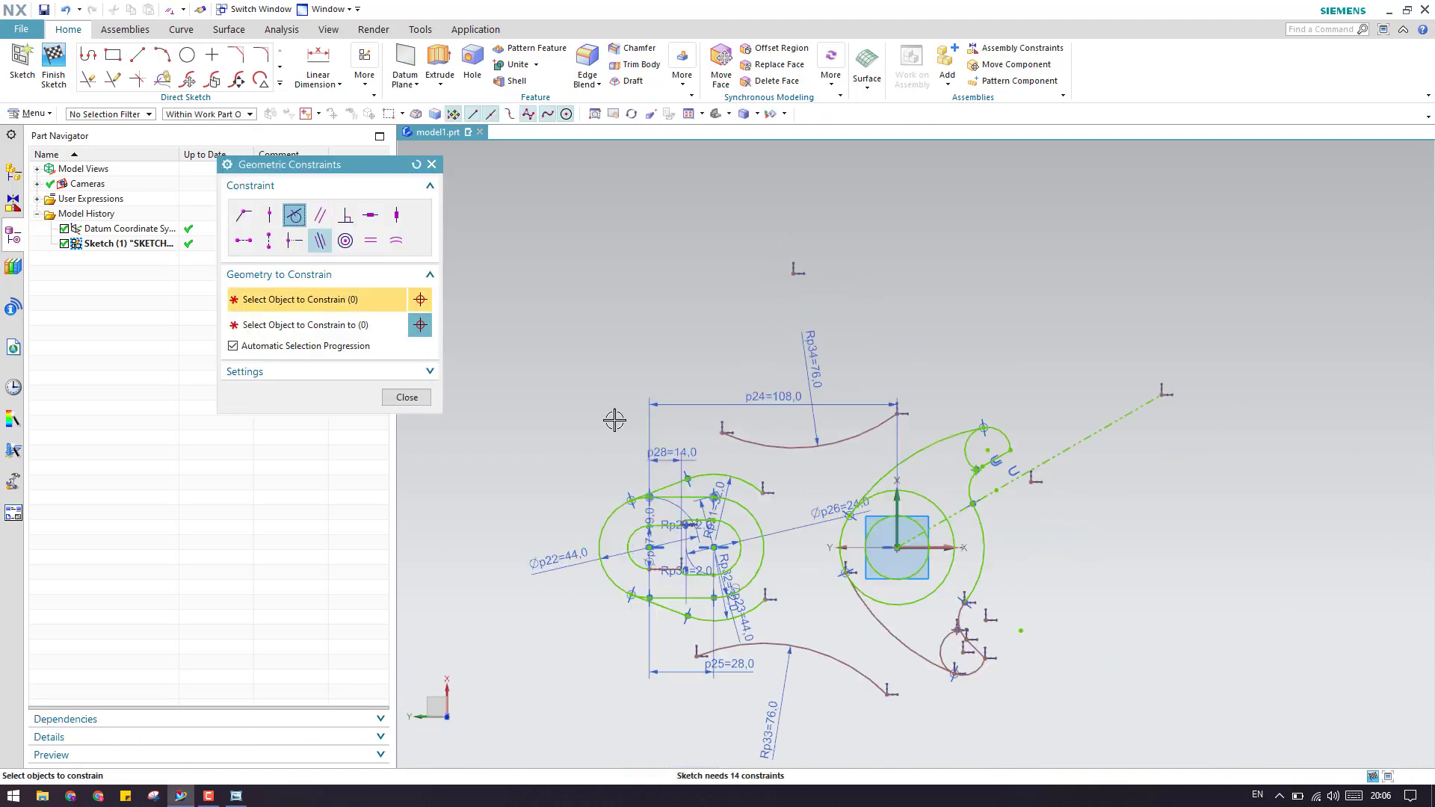
left_click(766, 450)
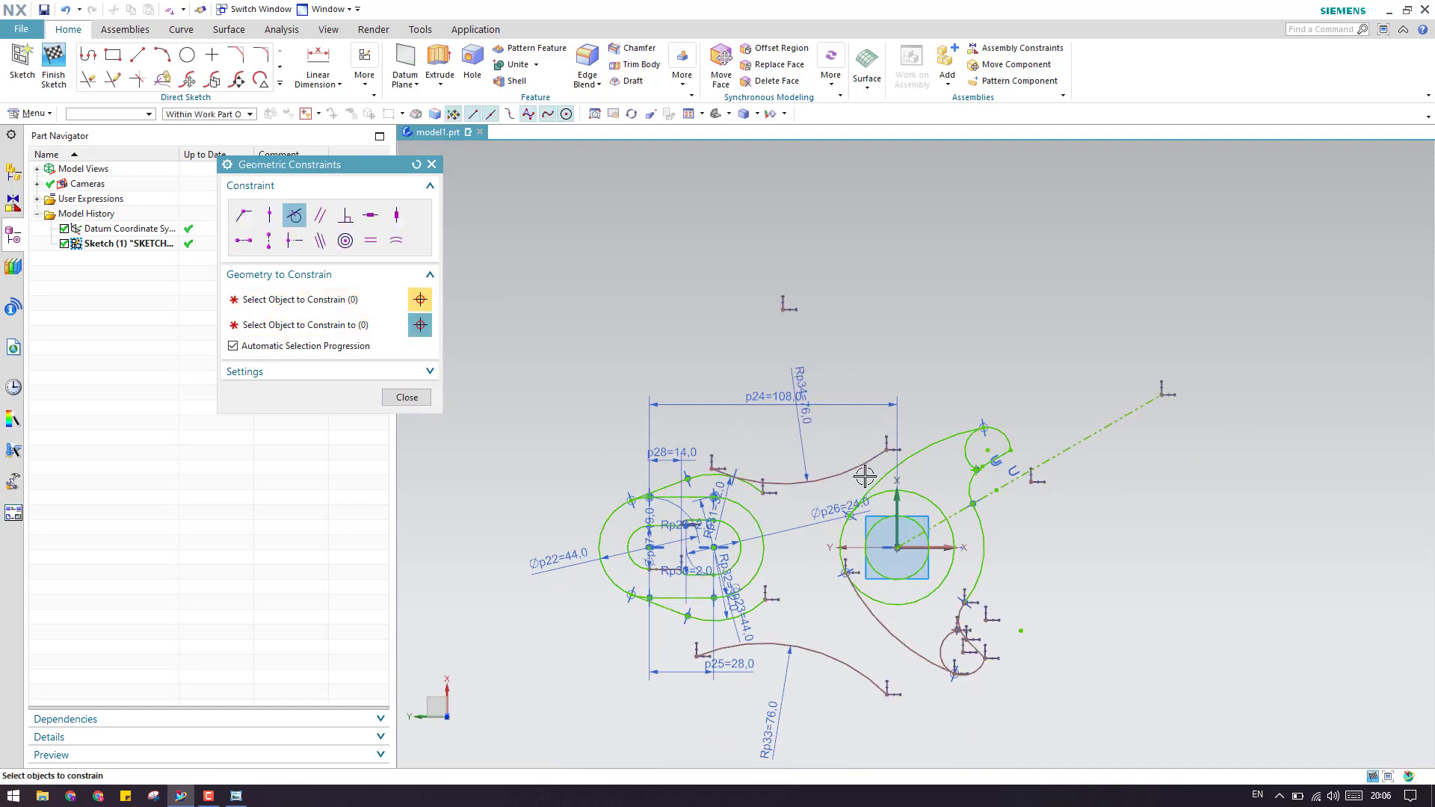
left_click(891, 463)
scroll(793, 653, "up", 3)
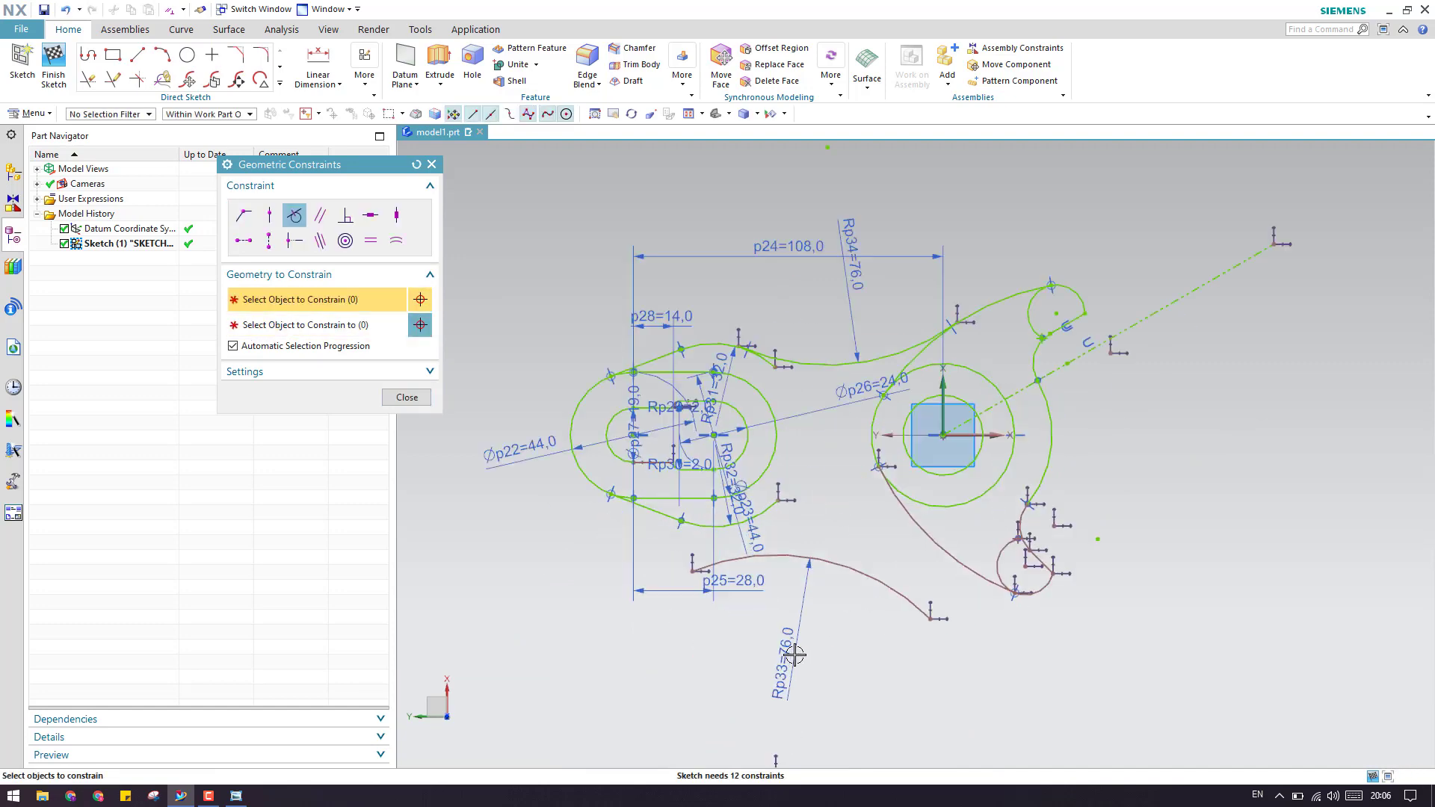
Step: Constrain the lower 76 mm arc tangent to the lower 32 mm arc and the lower arm's large outer arc, and finish constraining
left_click(743, 500)
left_click(737, 441)
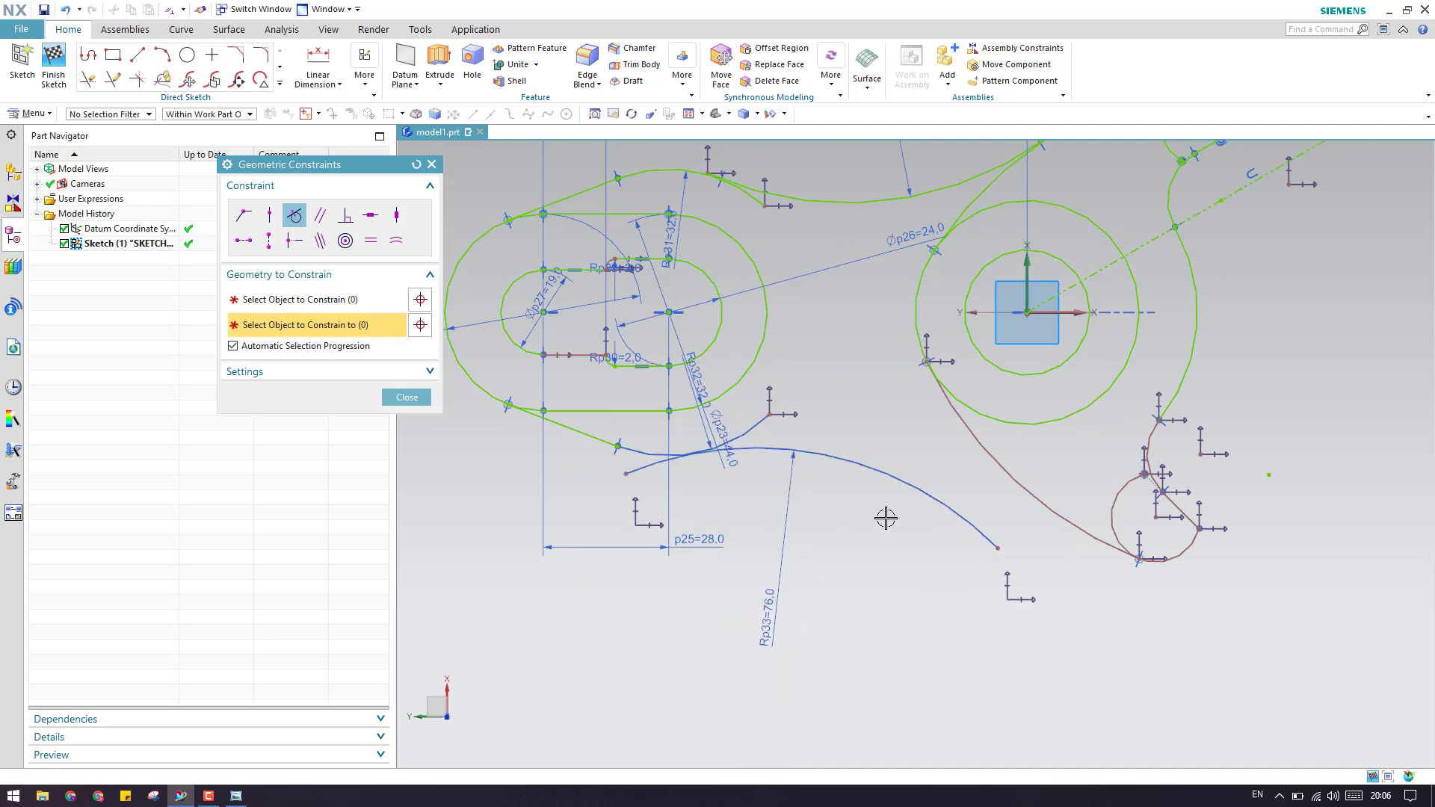
left_click(977, 448)
left_click(929, 508)
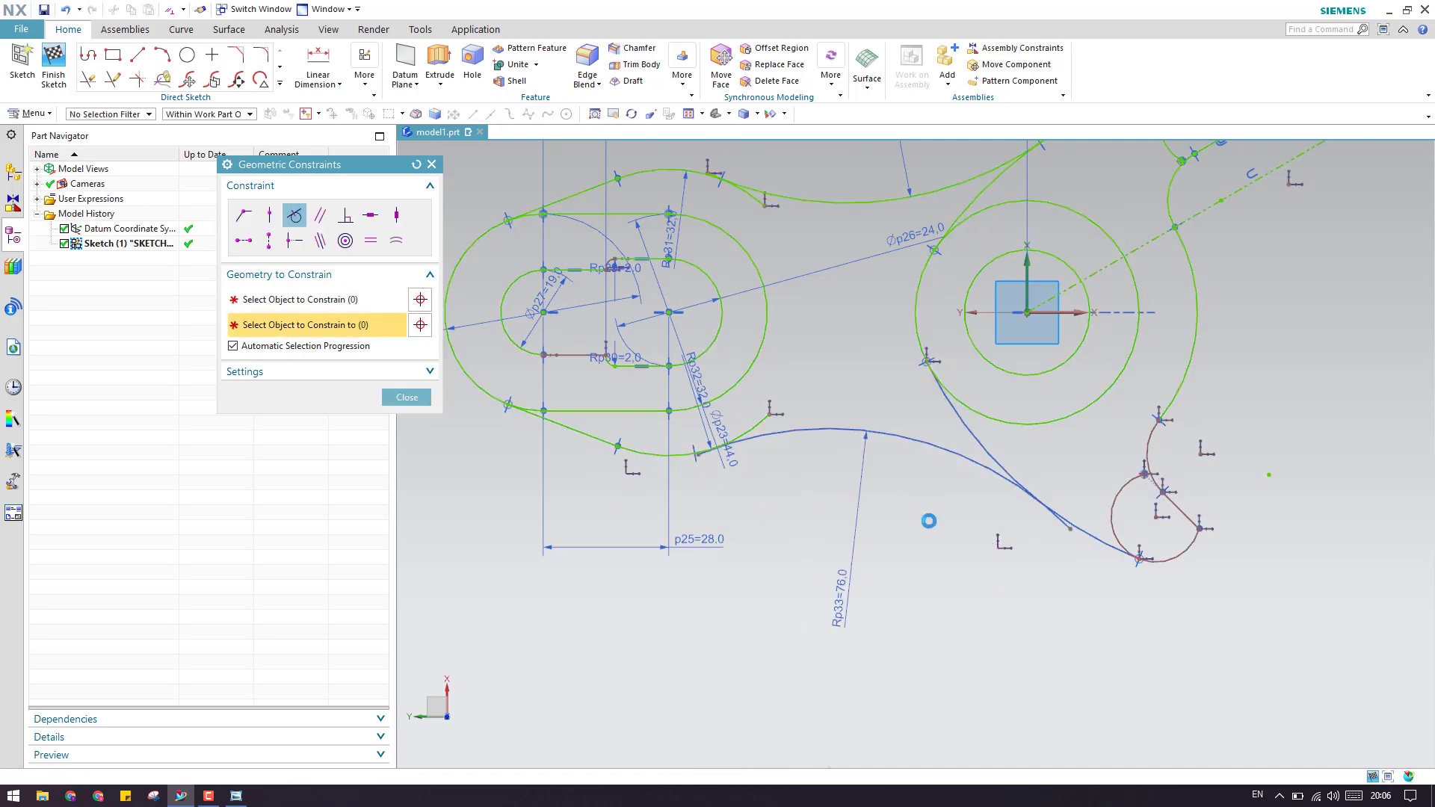
key("Escape")
Step: Trim the overhanging ends of both 76 mm arcs and both 32 mm arcs at their tangent points with Quick Trim
key("t")
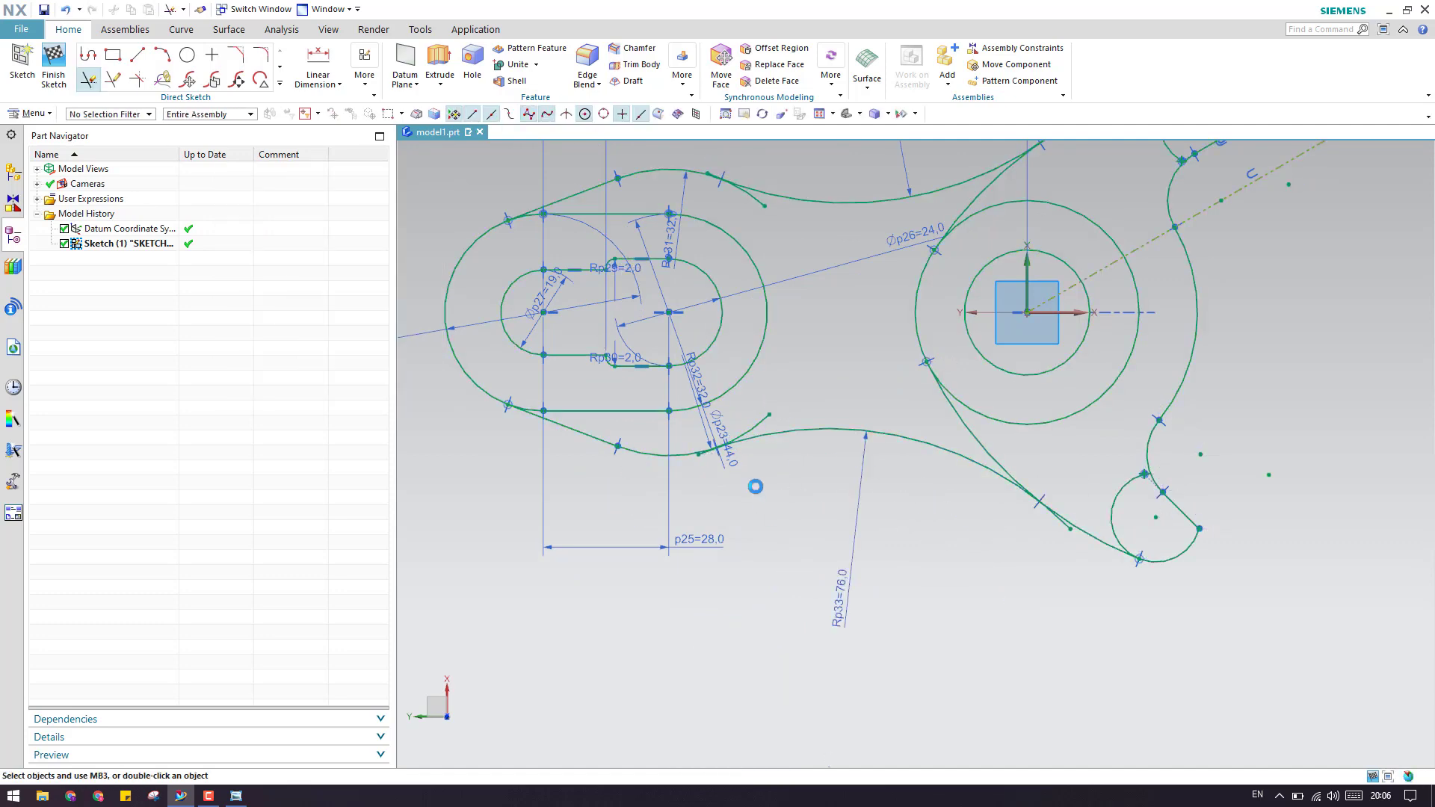
left_click(756, 417)
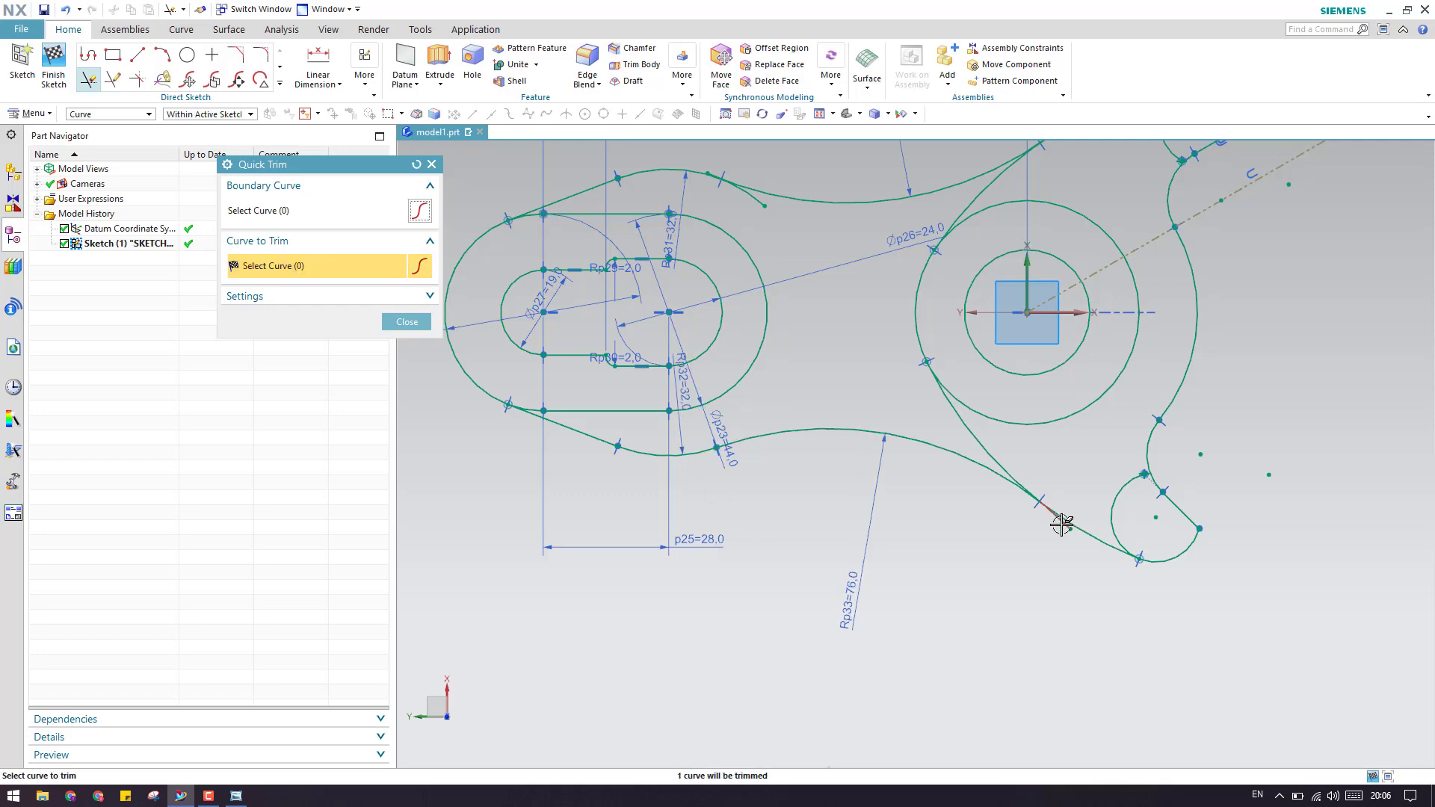
scroll(1000, 580, "down", 2)
scroll(990, 375, "up", 6)
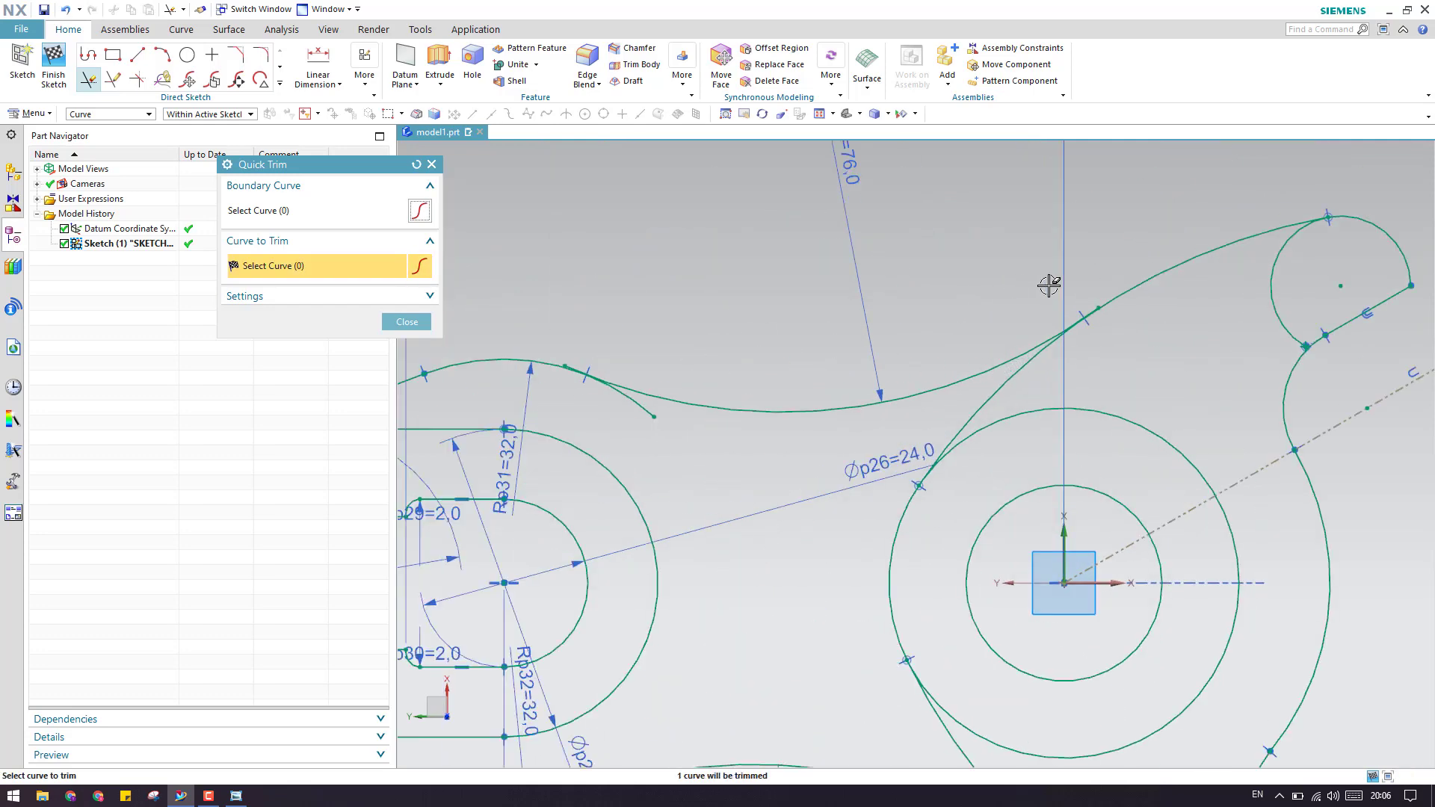
left_click(1096, 308)
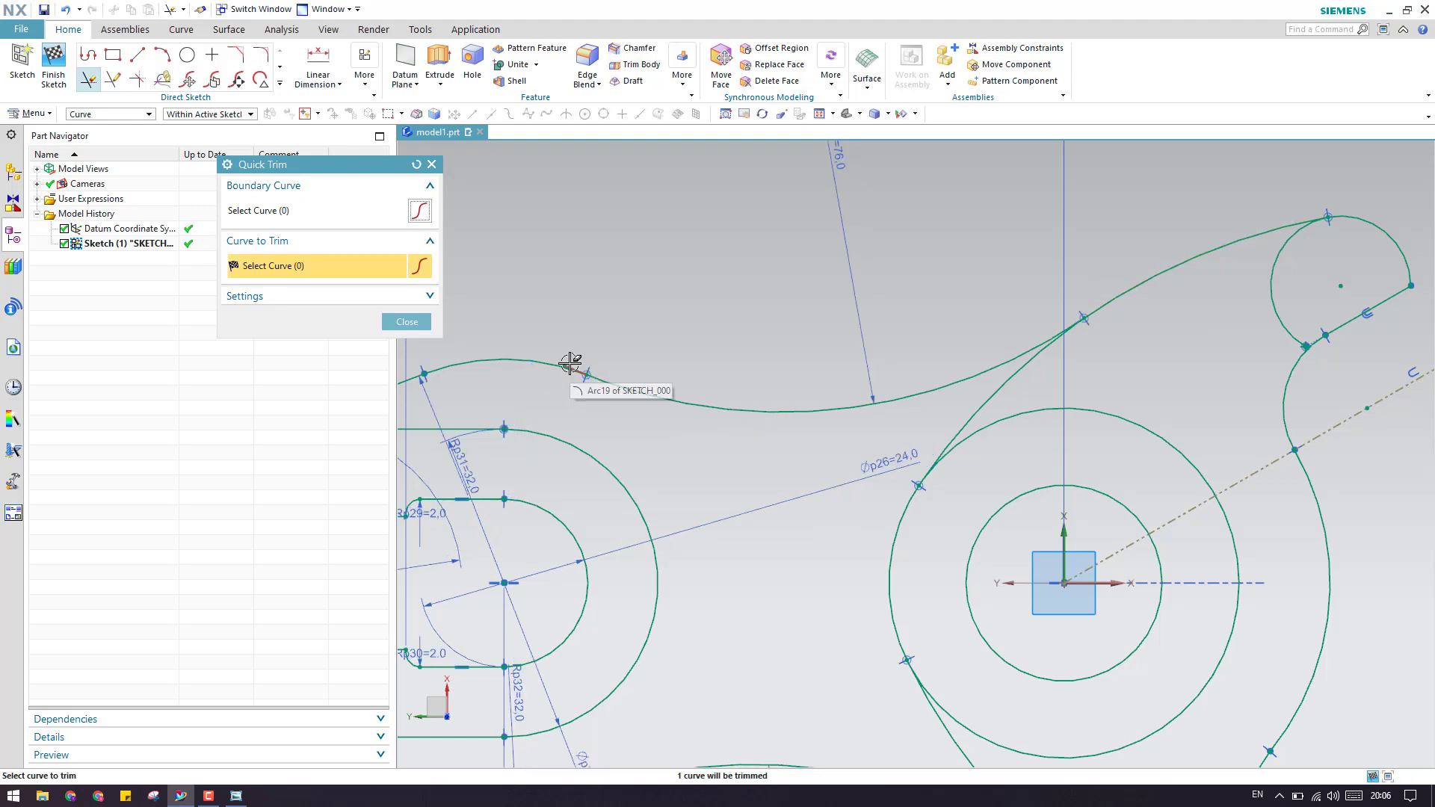
left_click(570, 364)
left_click(411, 324)
scroll(863, 323, "down", 4)
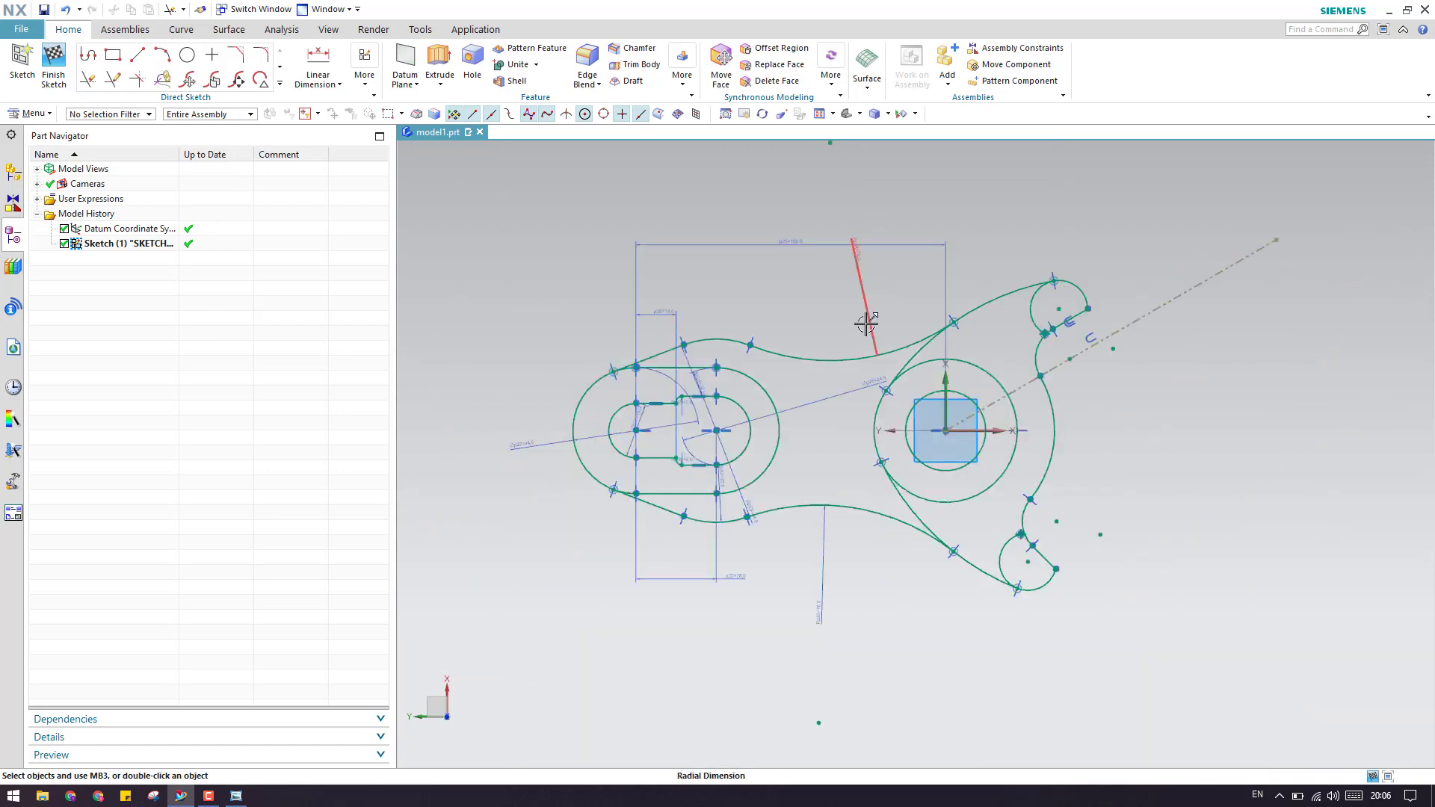
Step: Filter the selection to Dimension, hide all sketch dimensions at once, and fit the sketch in the view
scroll(867, 324, "down", 1)
left_click(119, 115)
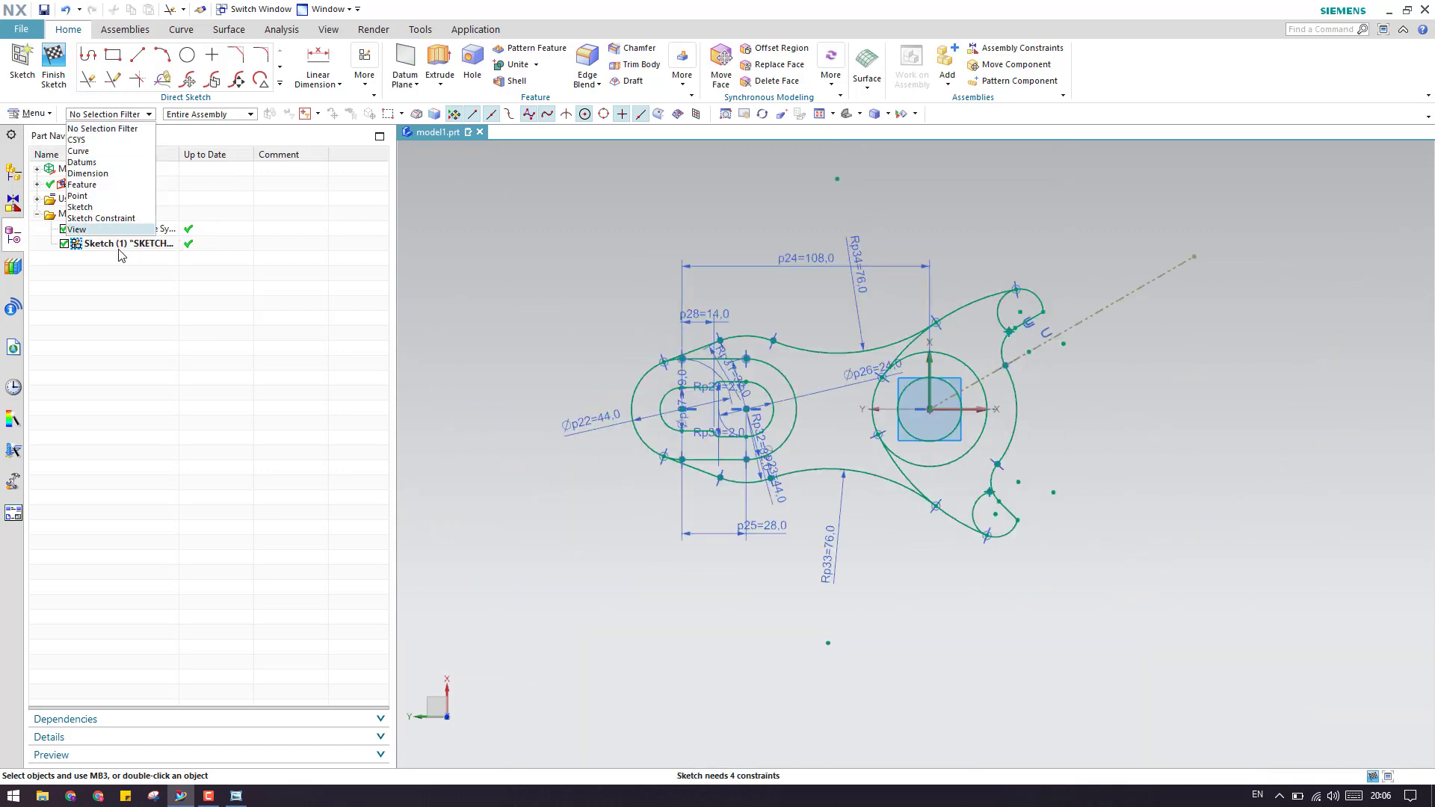
left_click(112, 173)
key("ctrl+a")
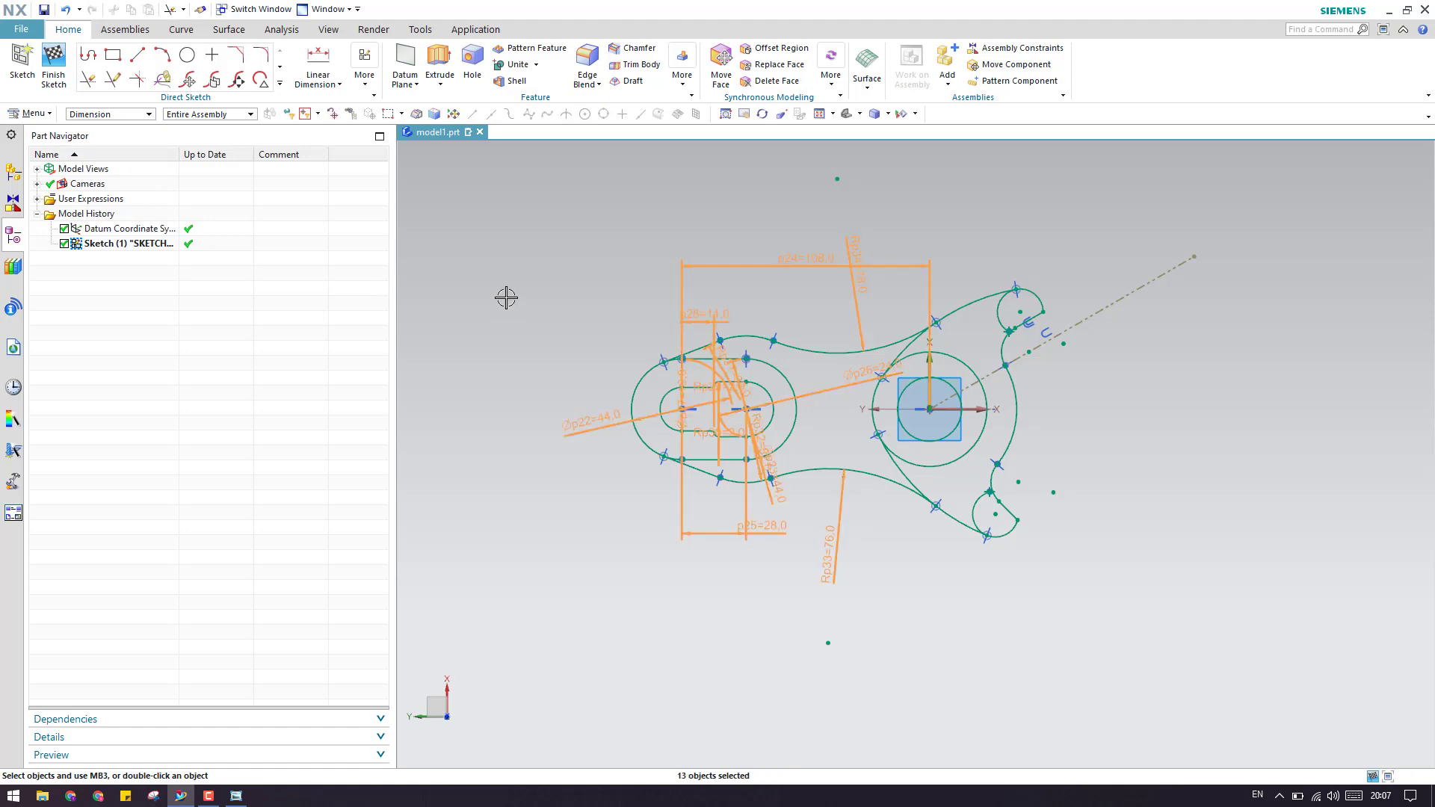
key("Delete")
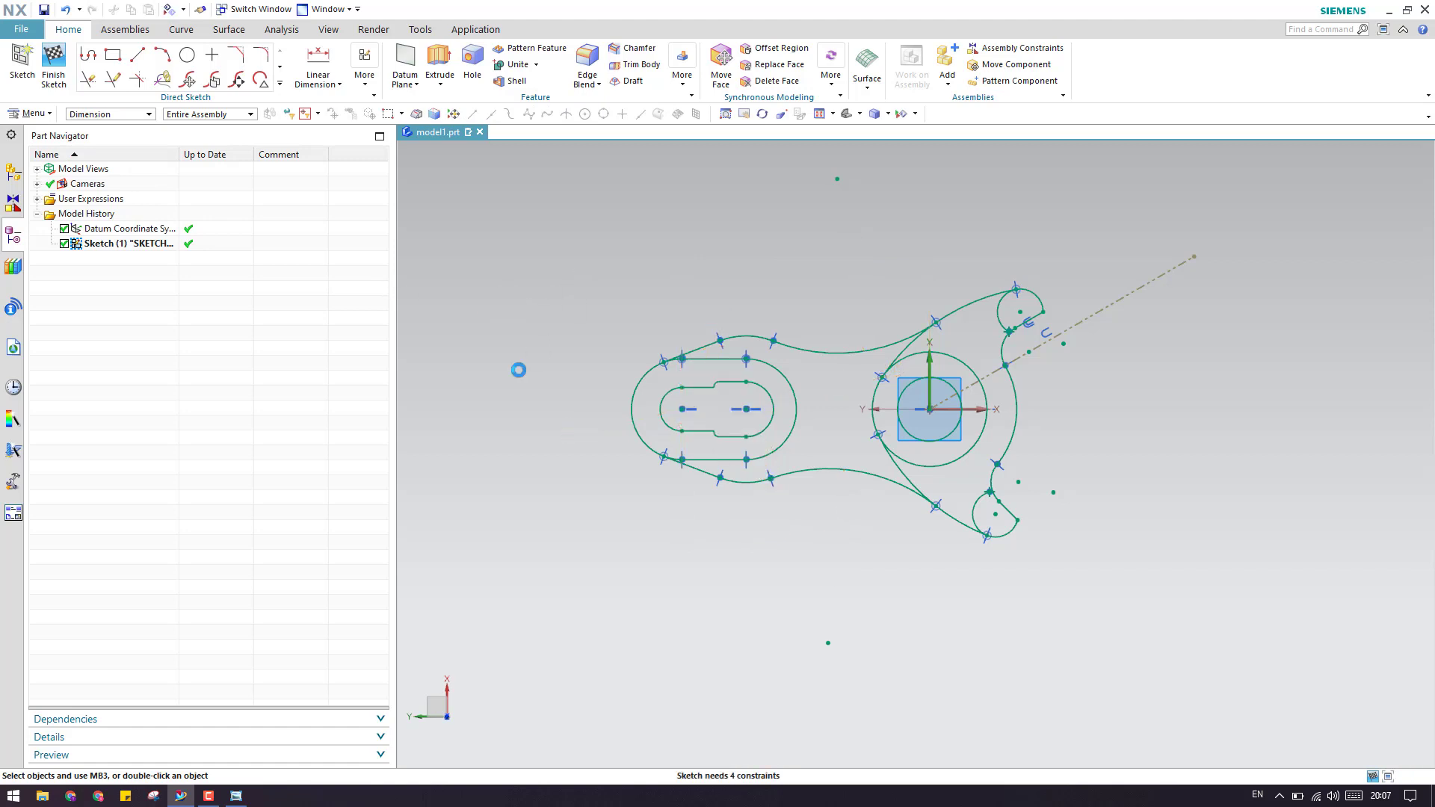
key("ctrl+f")
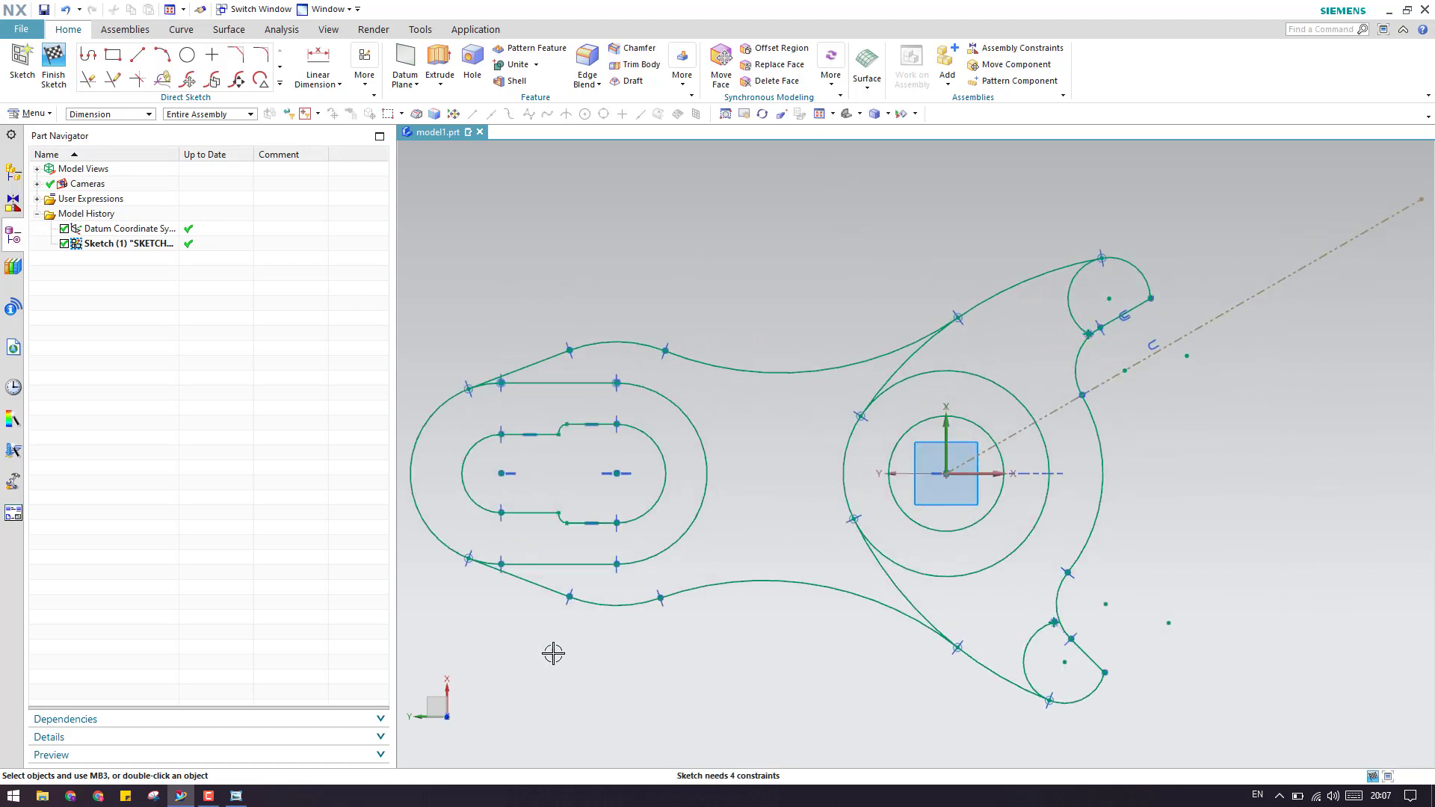
Step: Following the reference drawing's keyway, draw a two-point rectangle about 10 by 10 mm across the lower edge of the hub's outer circle
left_click(233, 796)
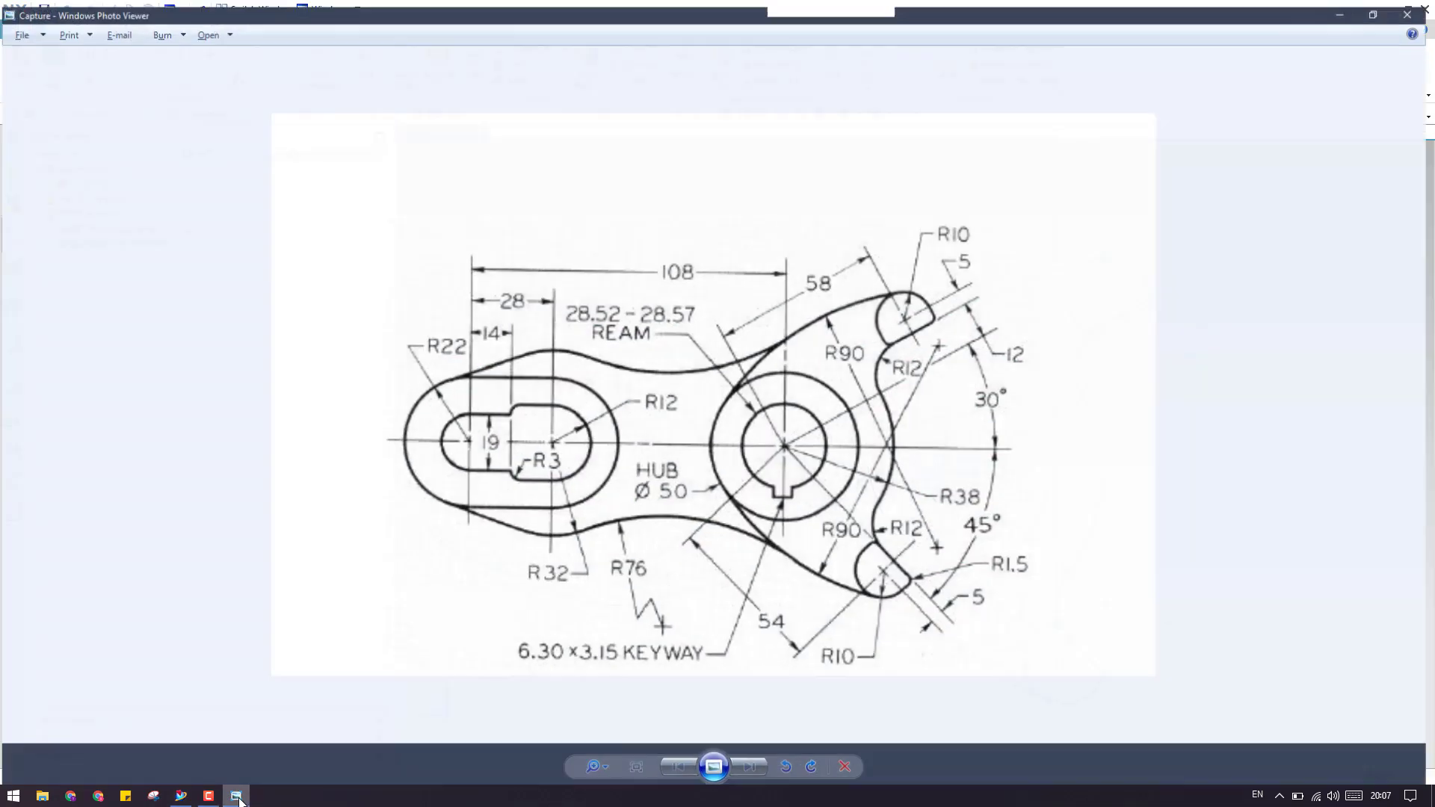
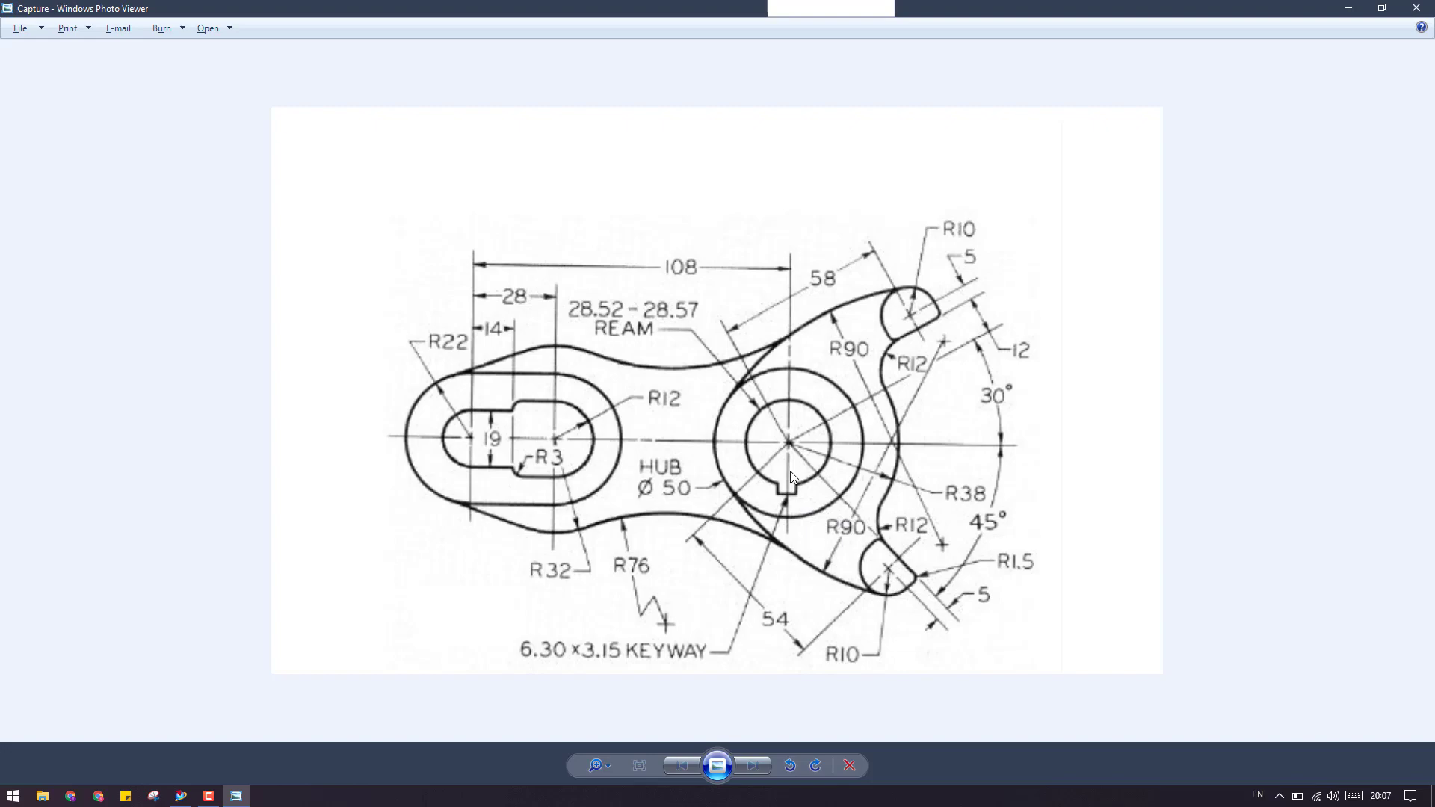
left_click(1348, 11)
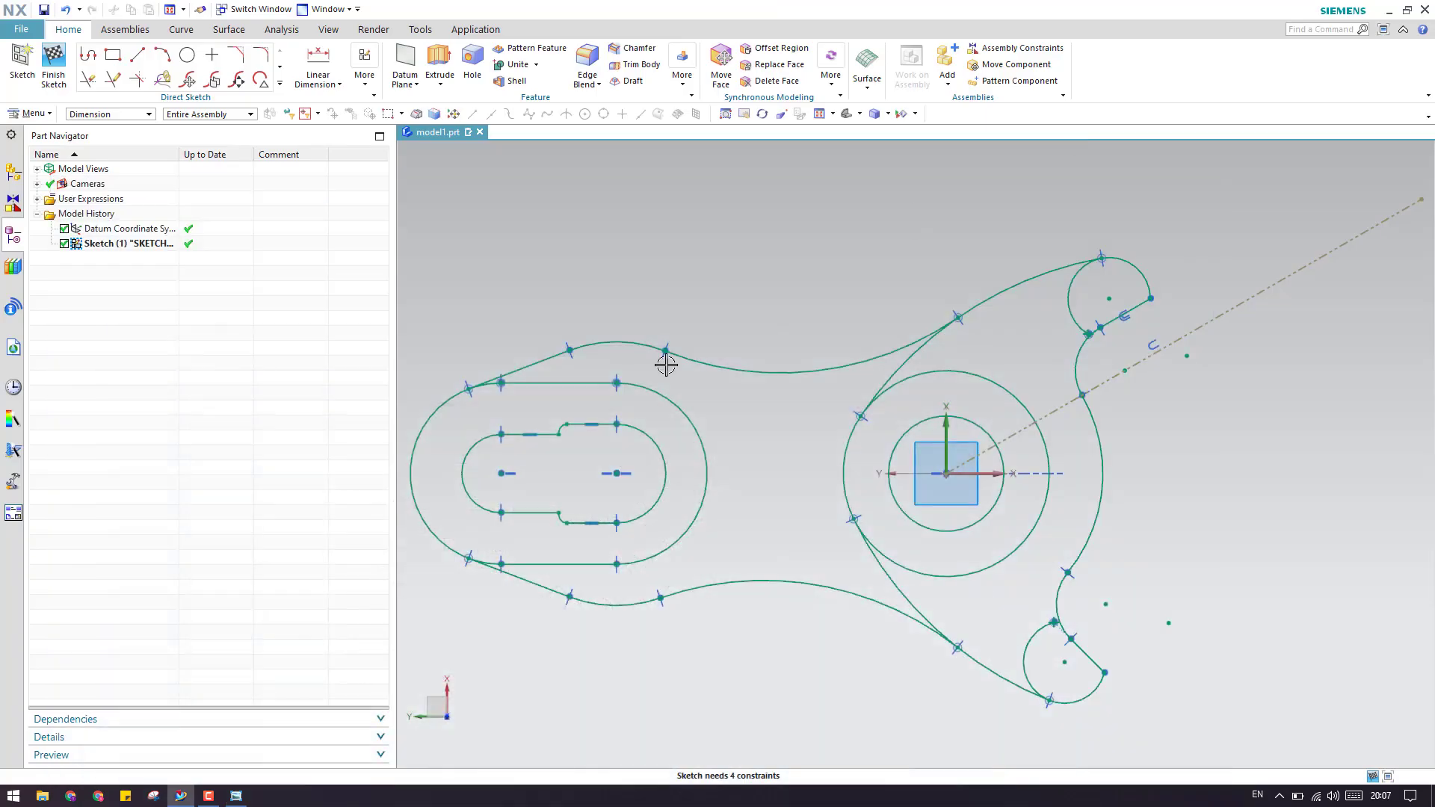
left_click(111, 60)
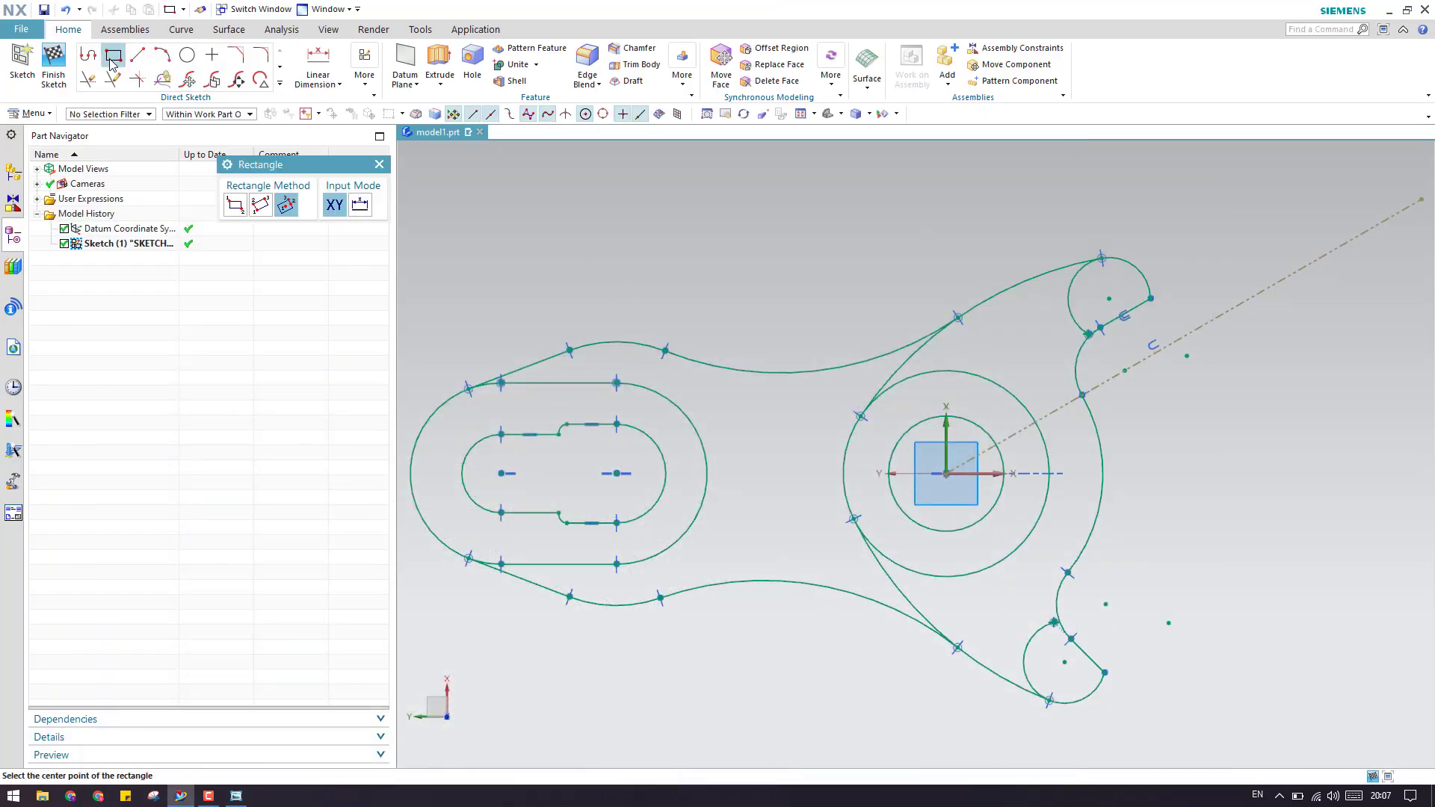
scroll(901, 567, "up", 5)
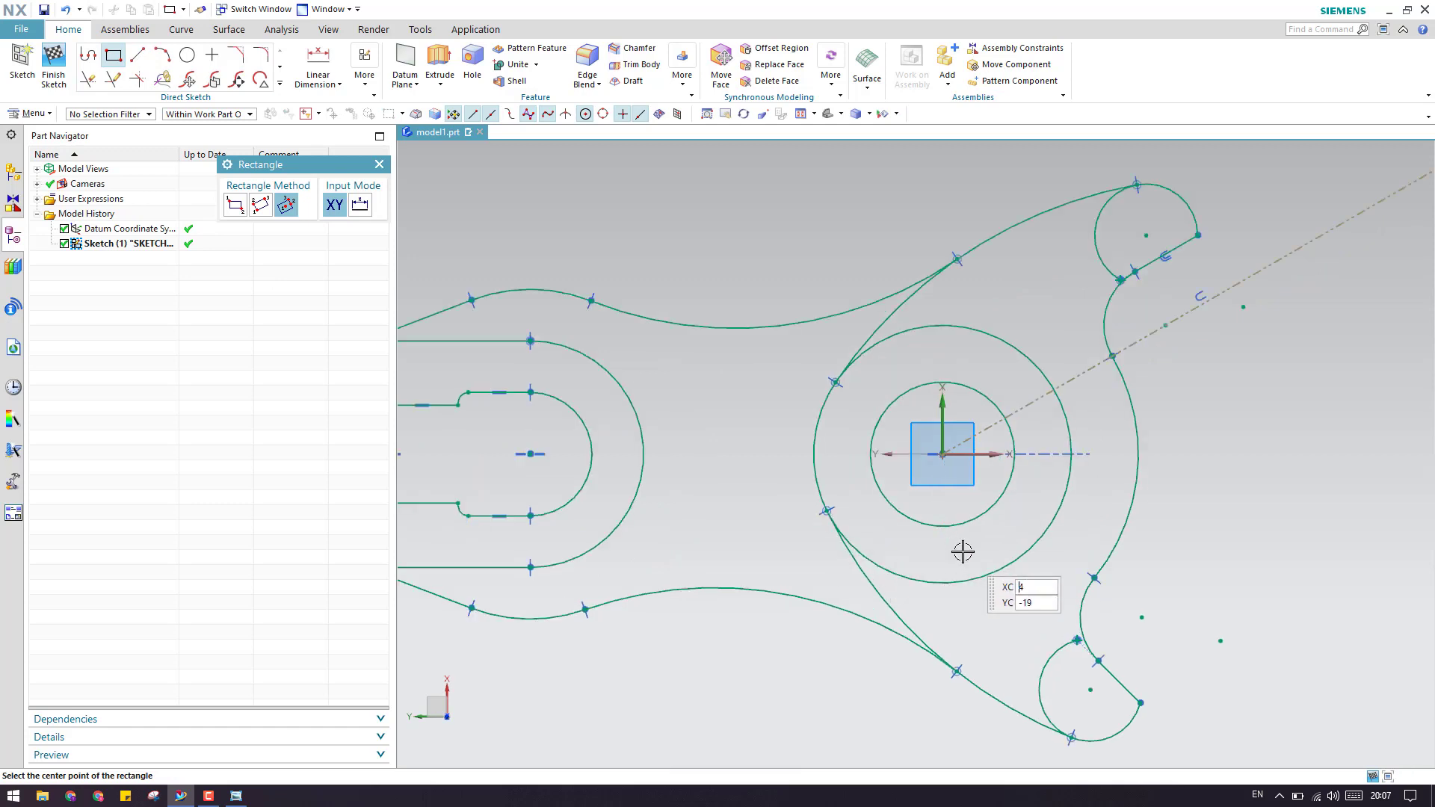
left_click(901, 566)
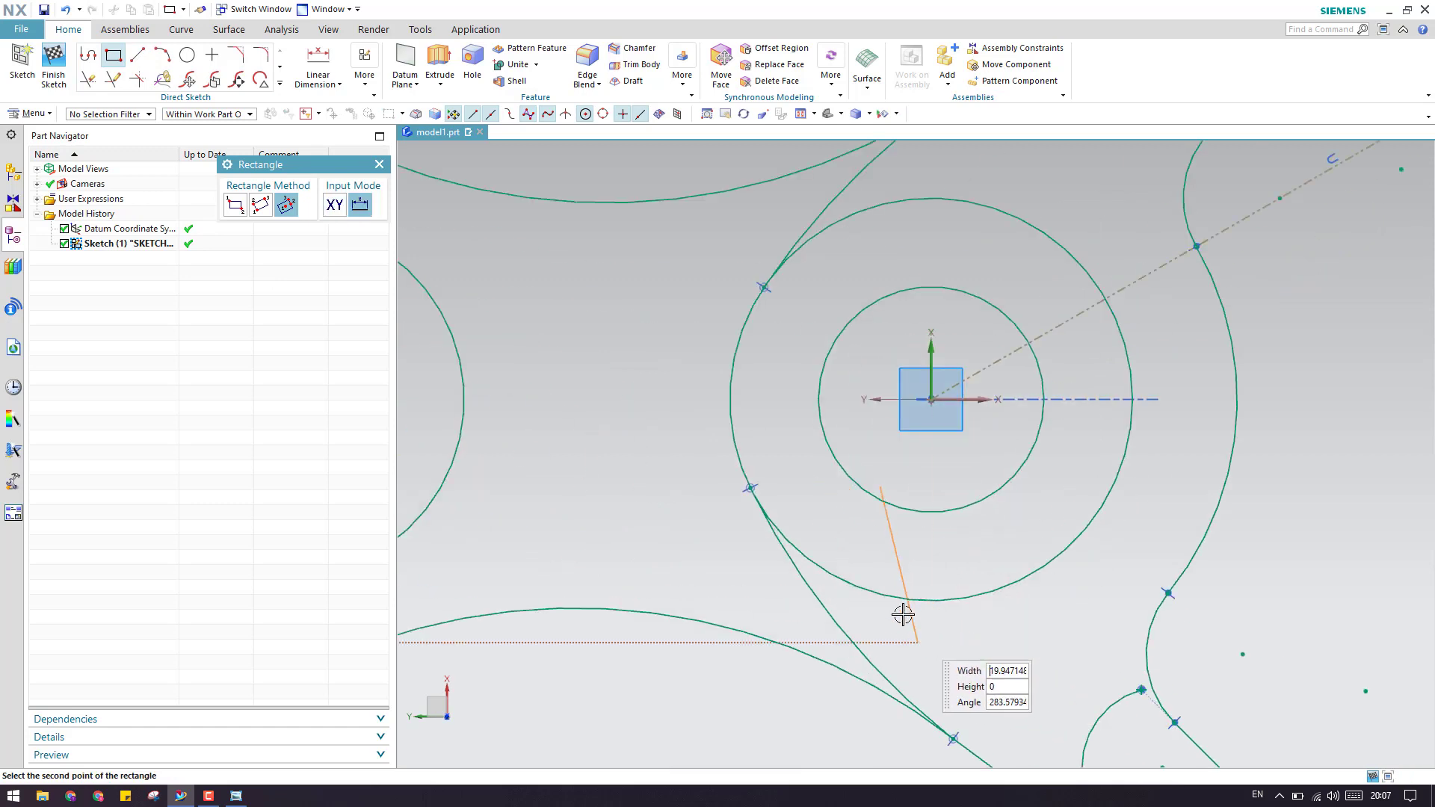
left_click(235, 206)
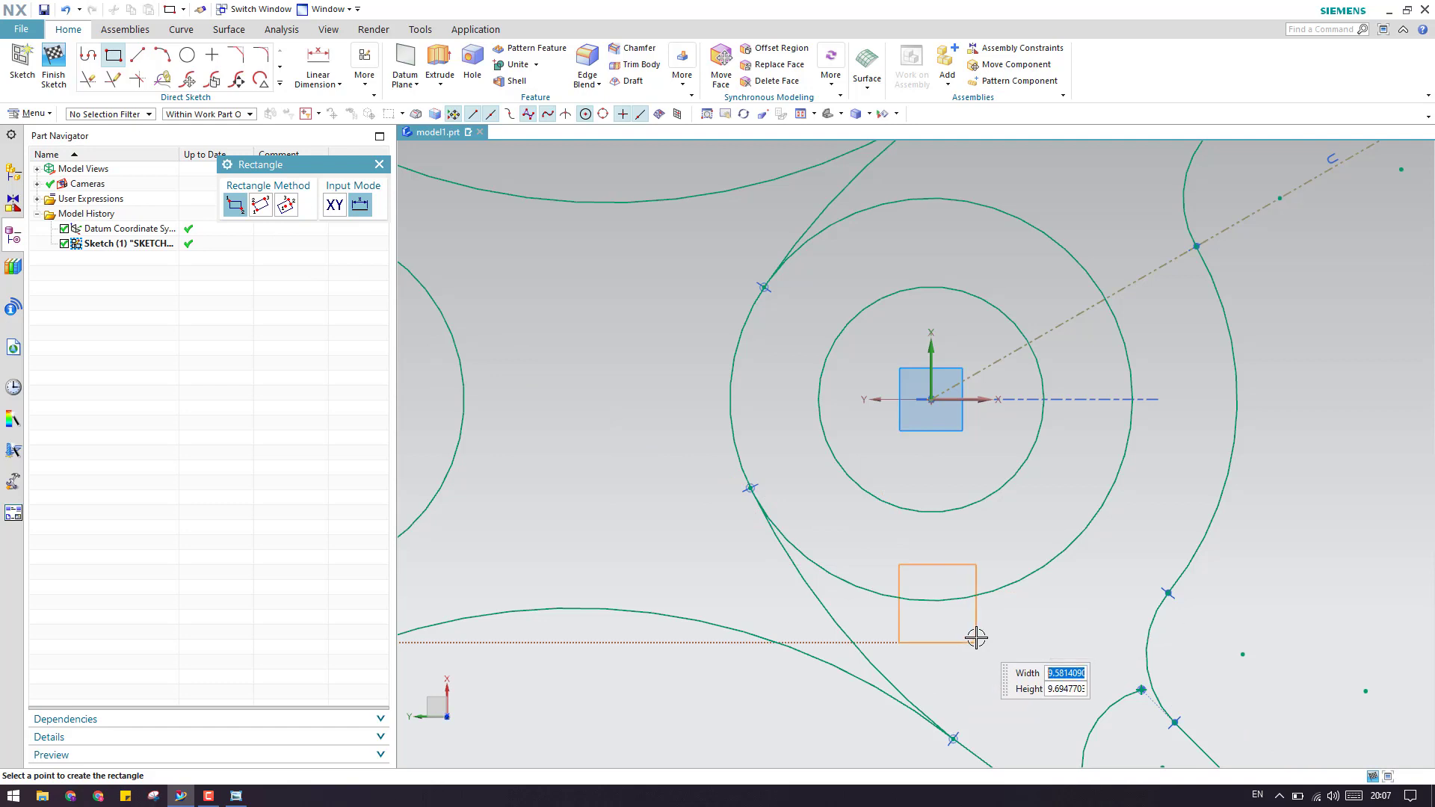
type("15")
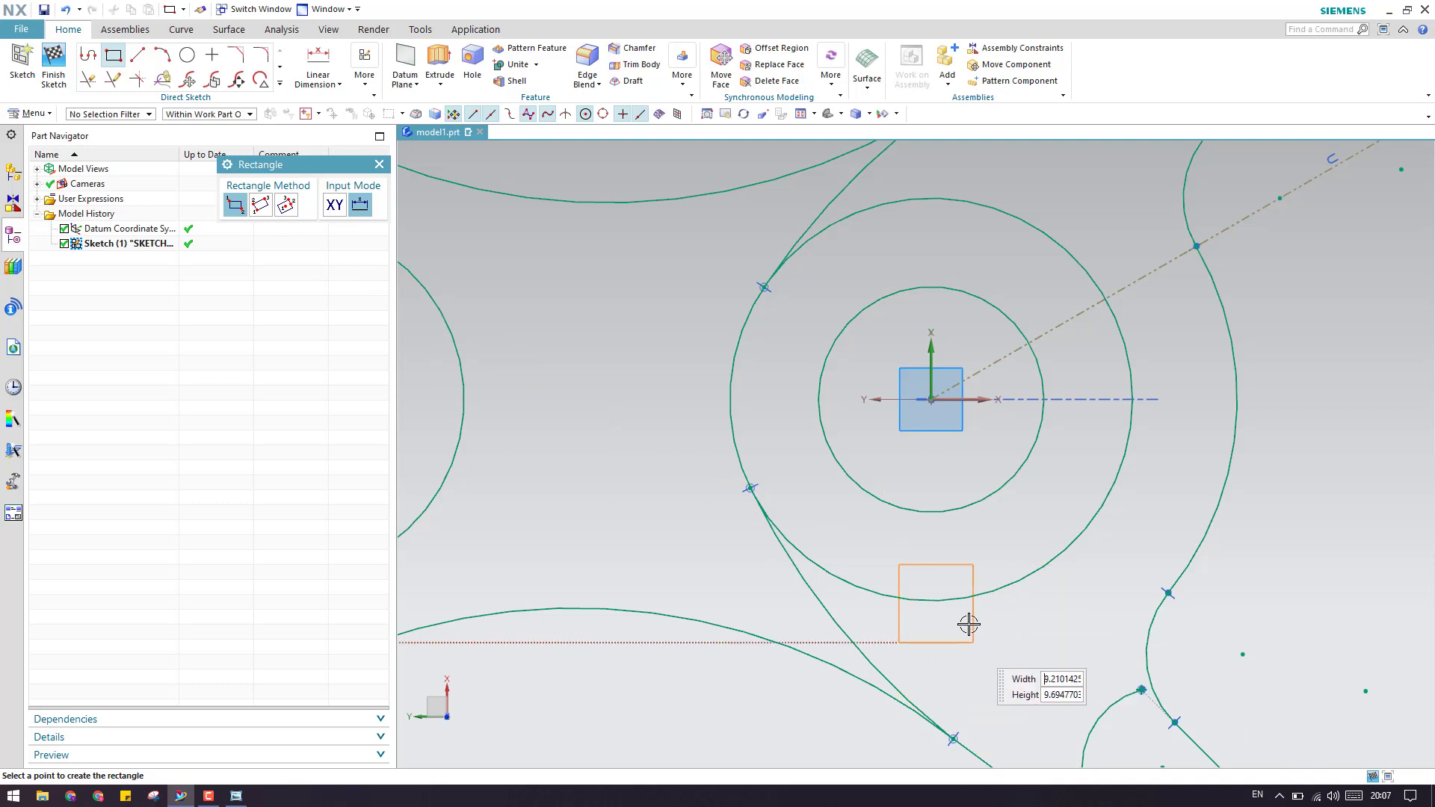
key("Tab")
type("13.5")
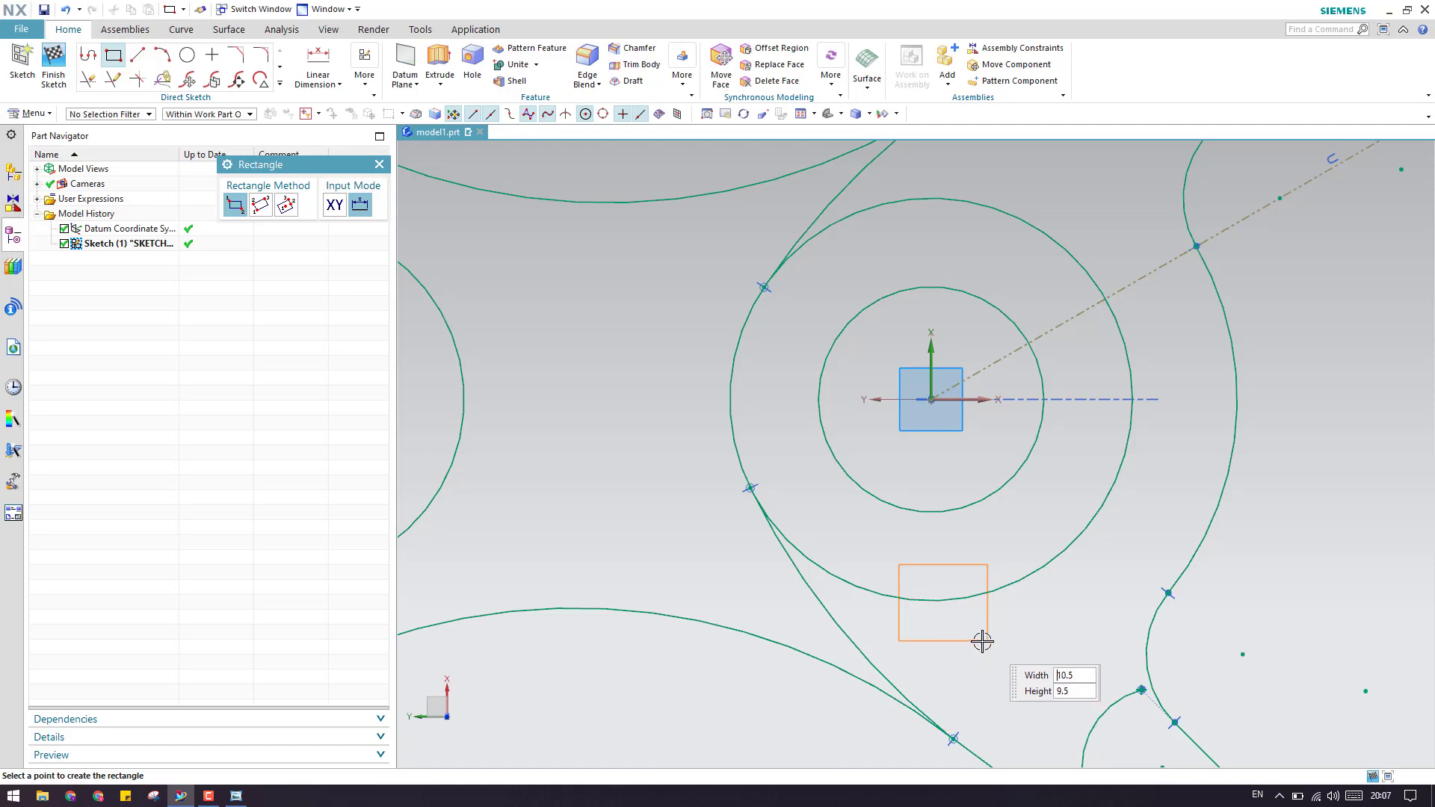
left_click(980, 645)
key("Escape")
scroll(896, 372, "down", 3)
scroll(907, 465, "up", 3)
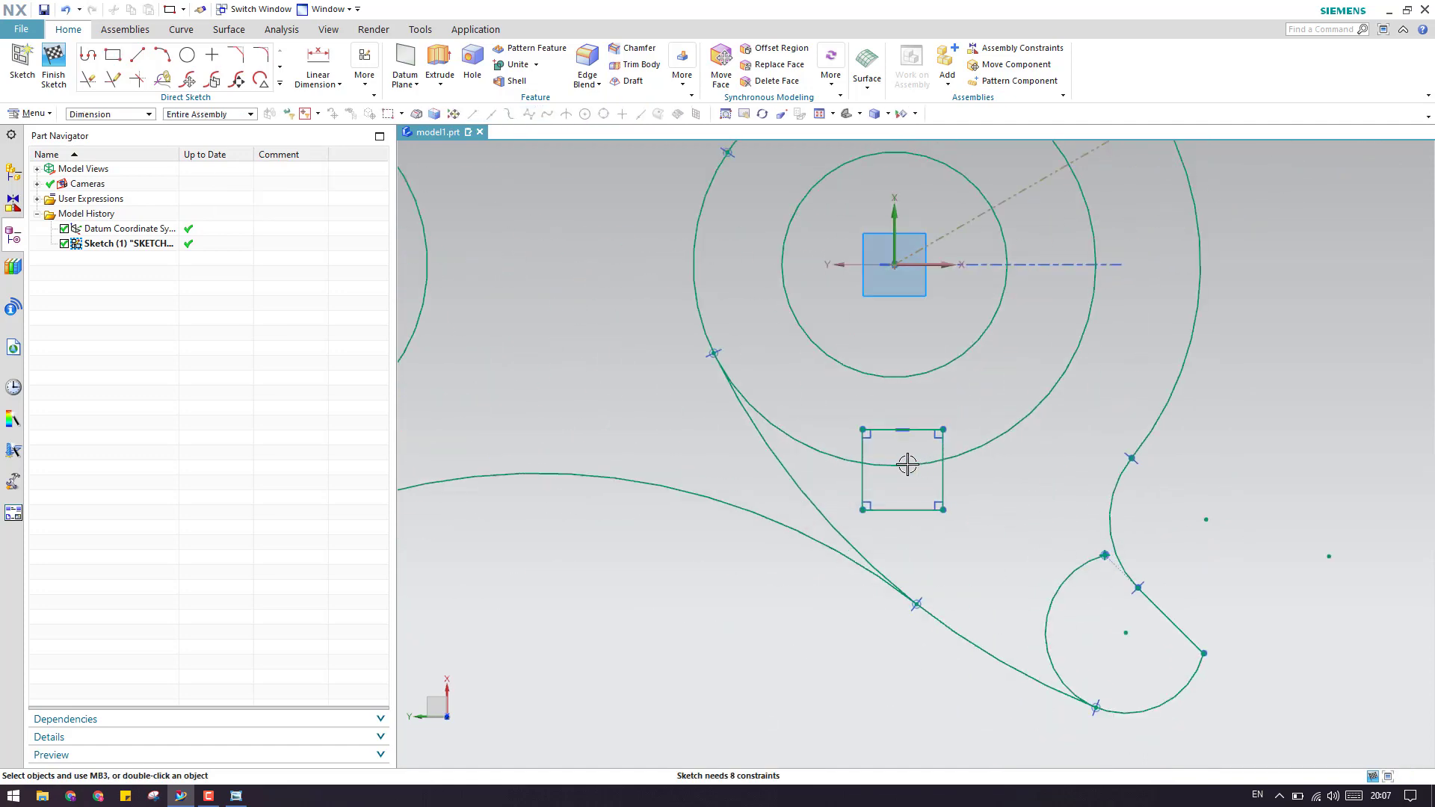
Step: Dimension the keyway rectangle's width as 6.3 mm from the reference drawing, and return to the drawing to check the keyway size
left_click(236, 796)
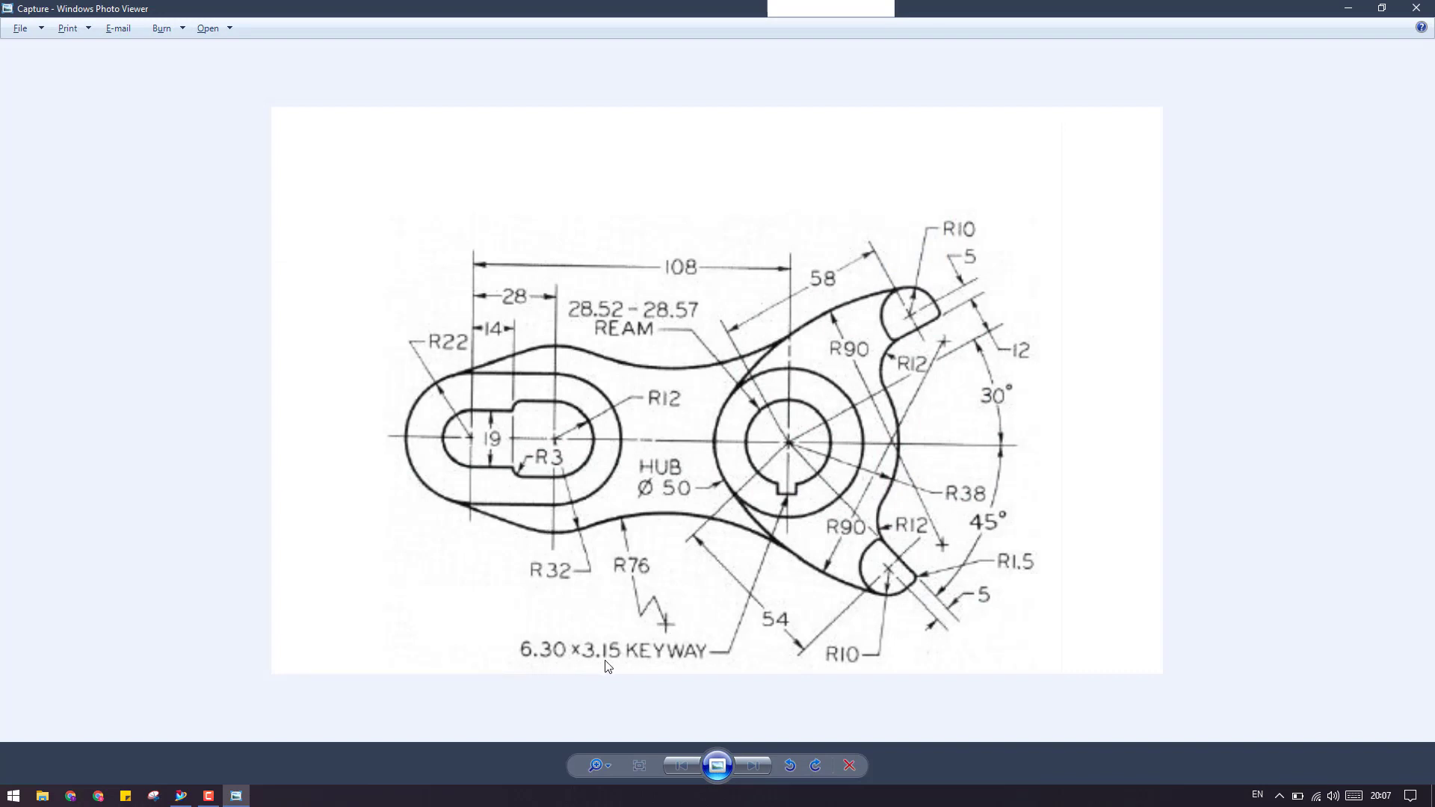
left_click(1349, 10)
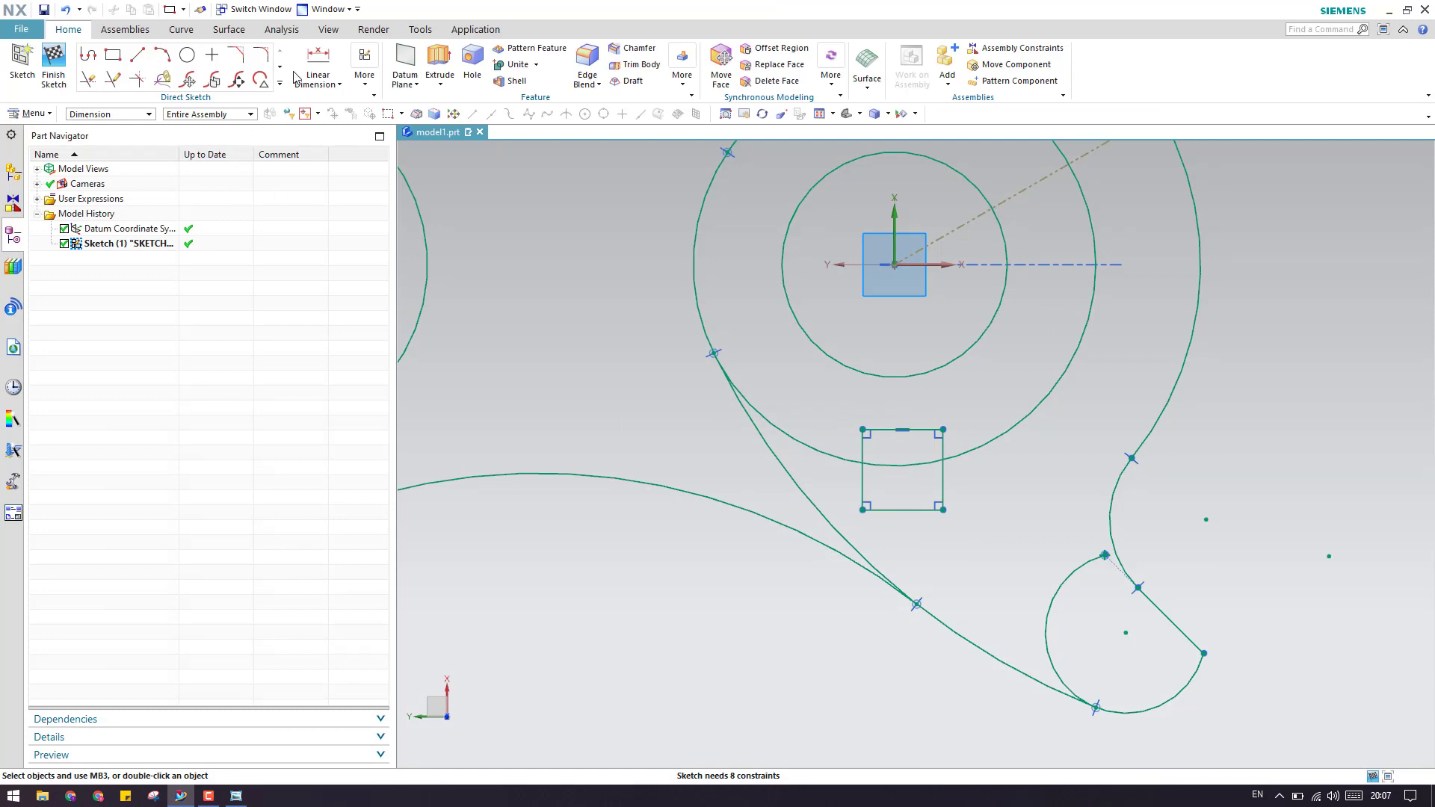
left_click(317, 63)
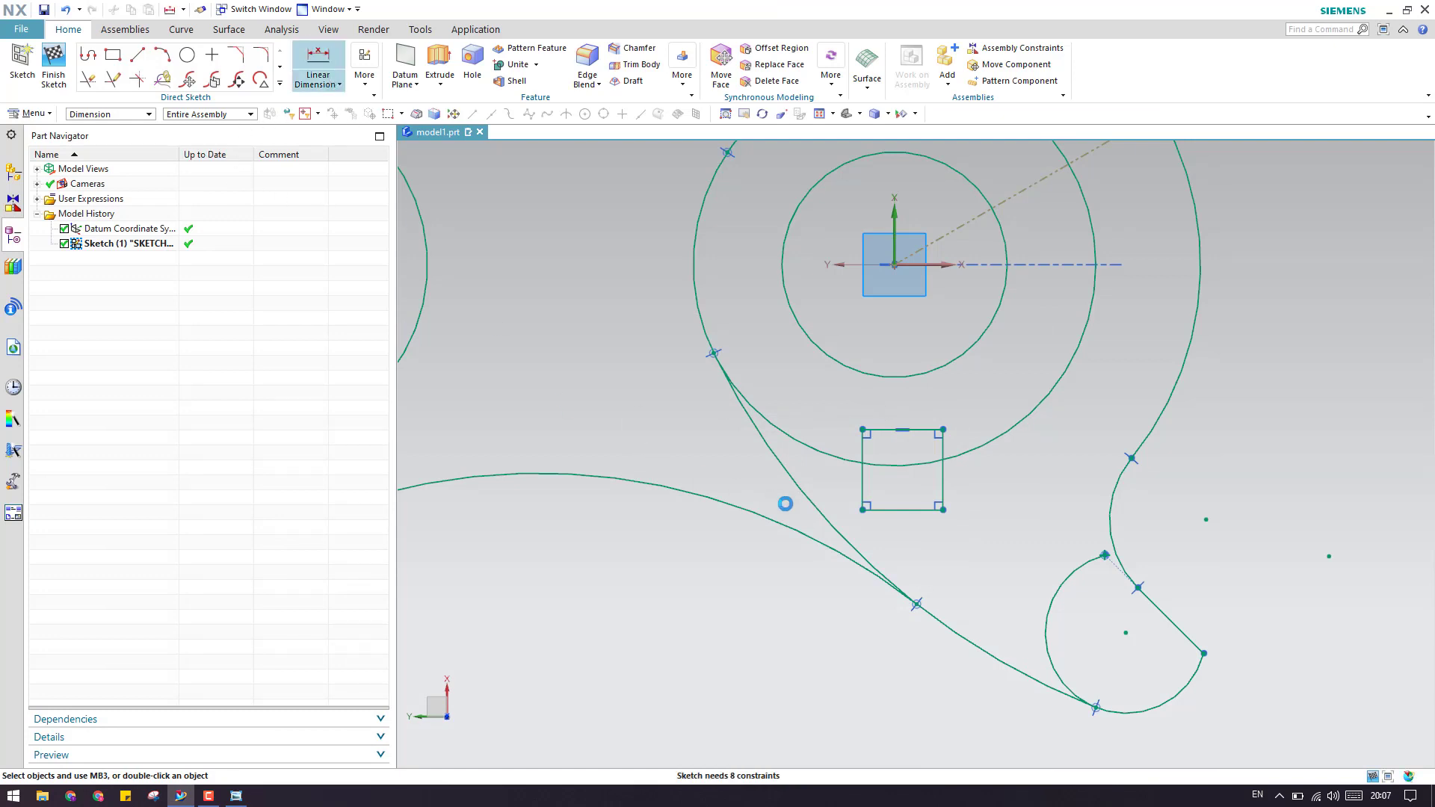
left_click(921, 513)
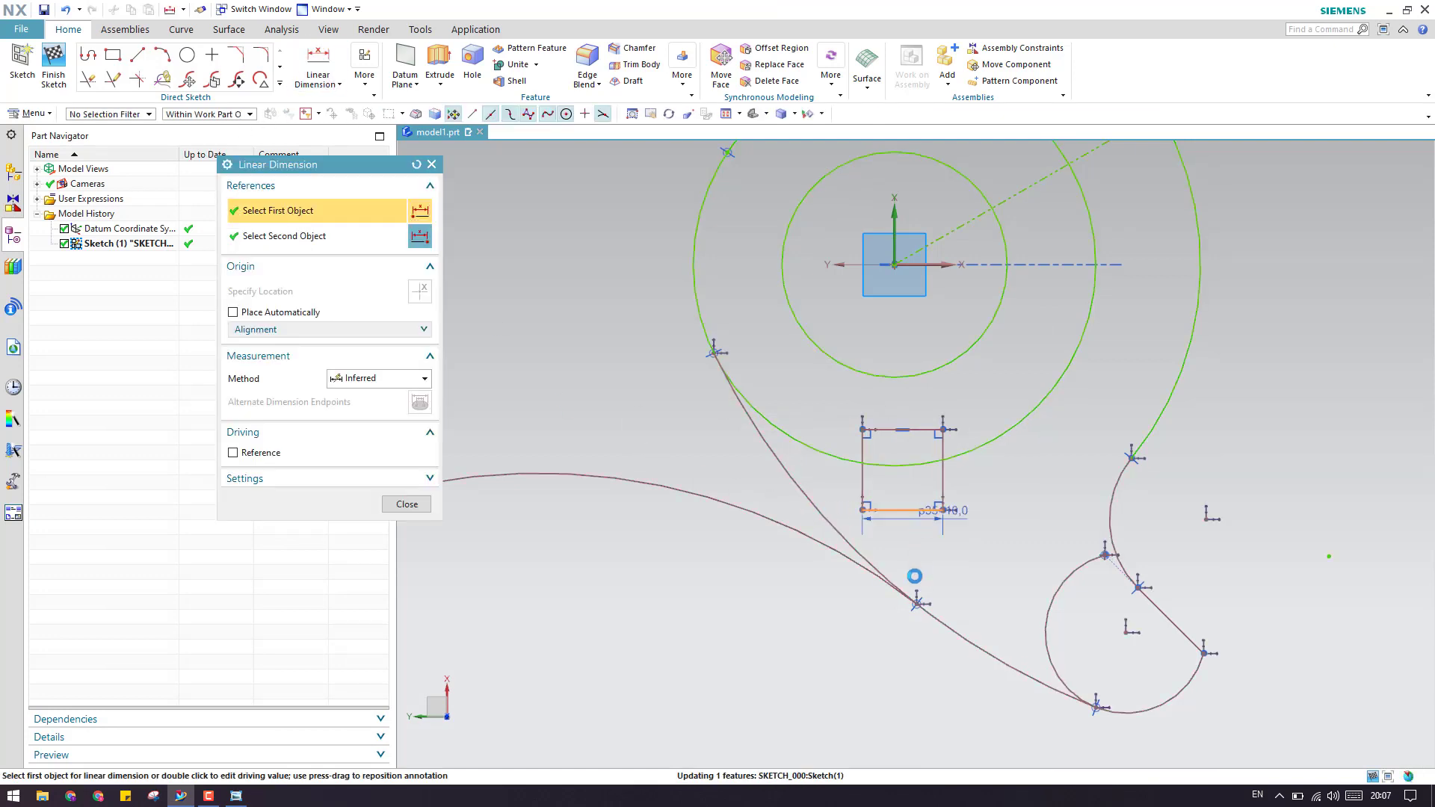
left_click(965, 584)
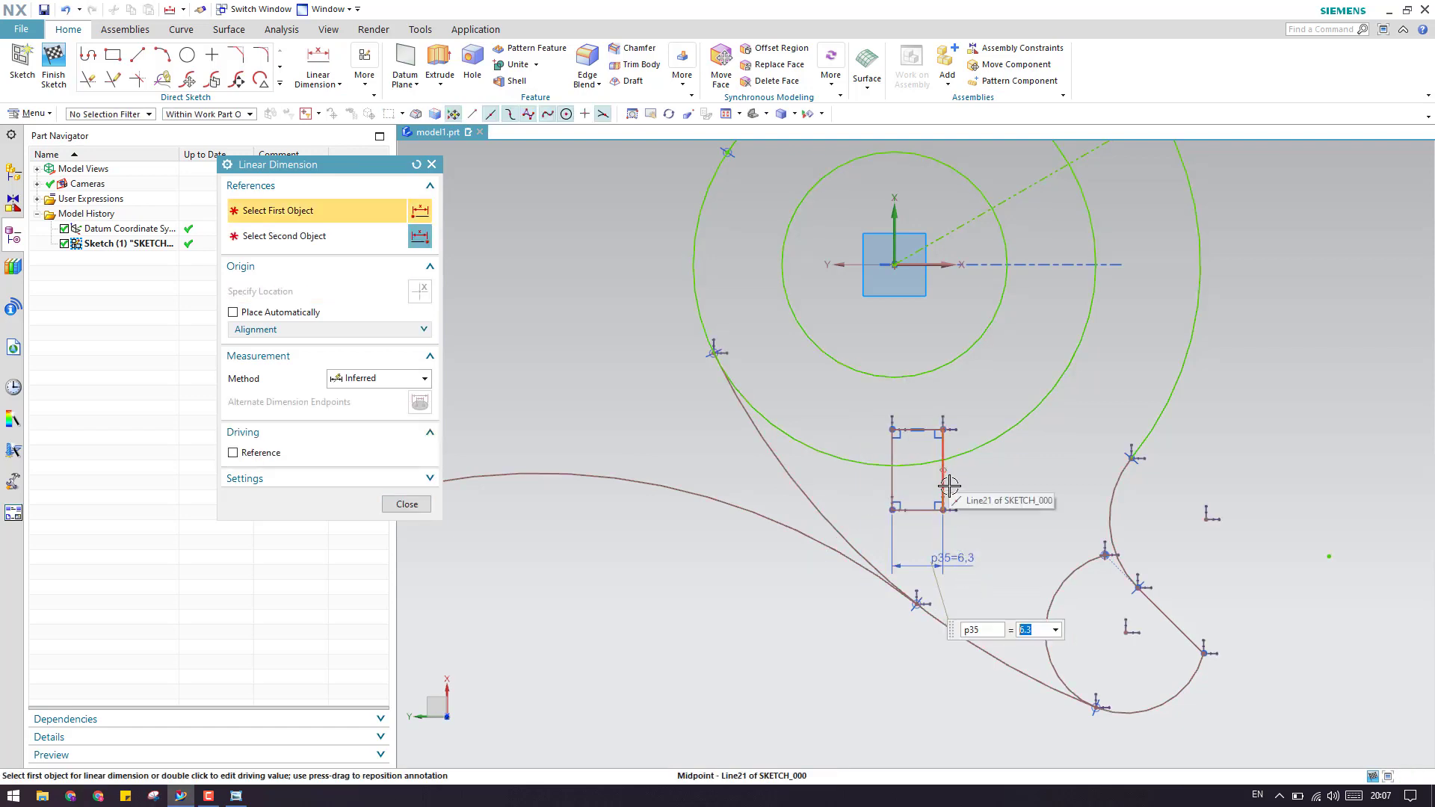
left_click(235, 798)
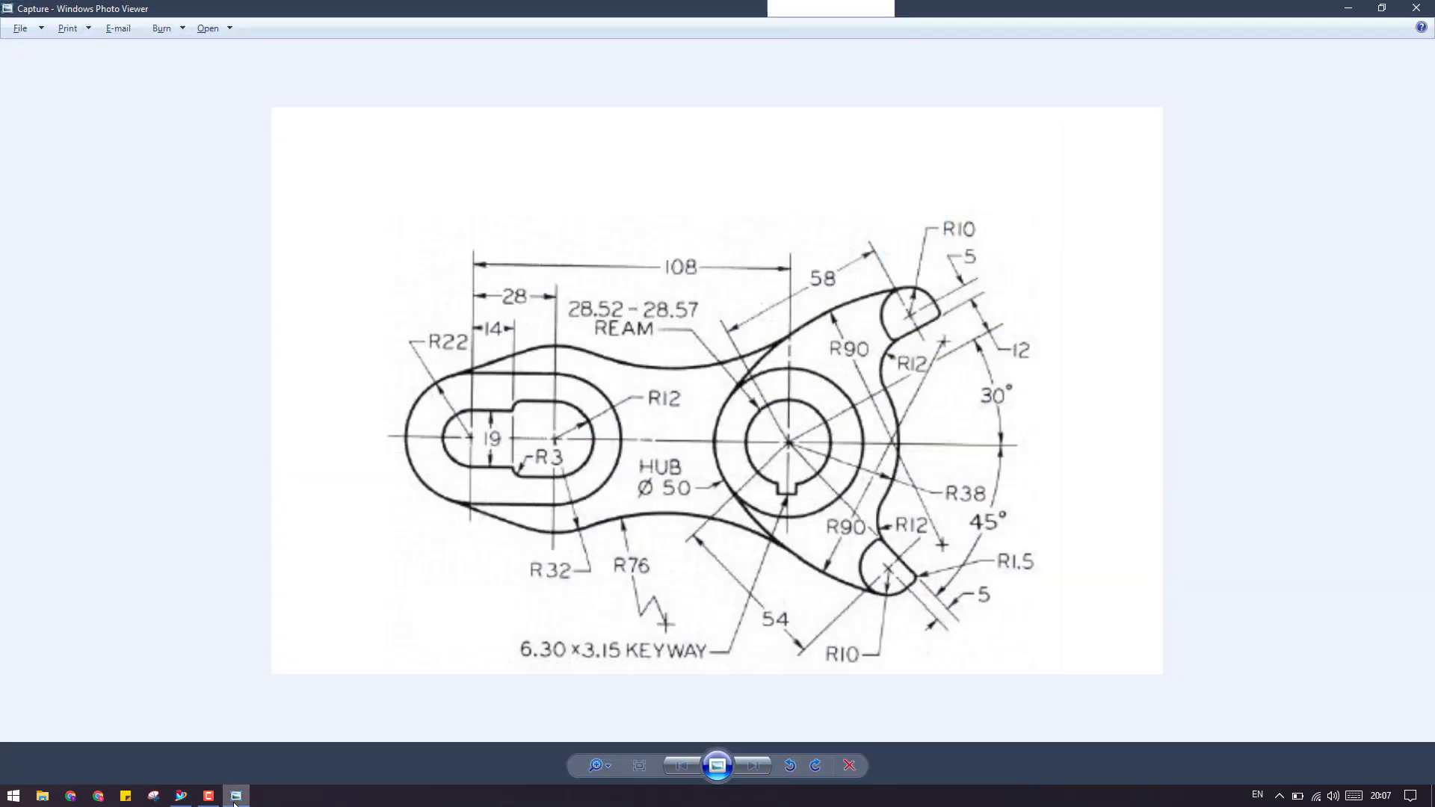
Step: Dimension the keyway rectangle's height as 3.15 mm according to the reference drawing
left_click(235, 798)
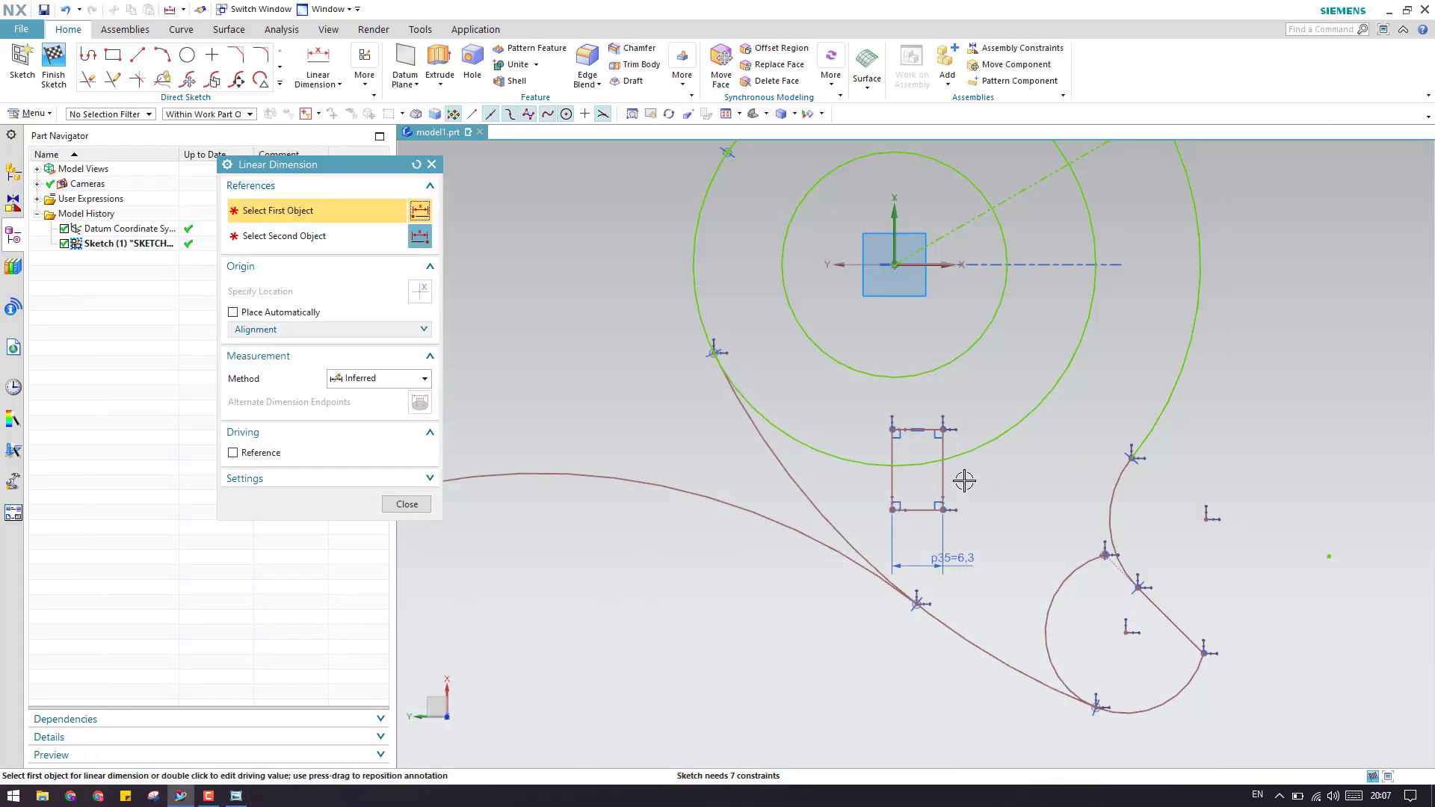
left_click(946, 487)
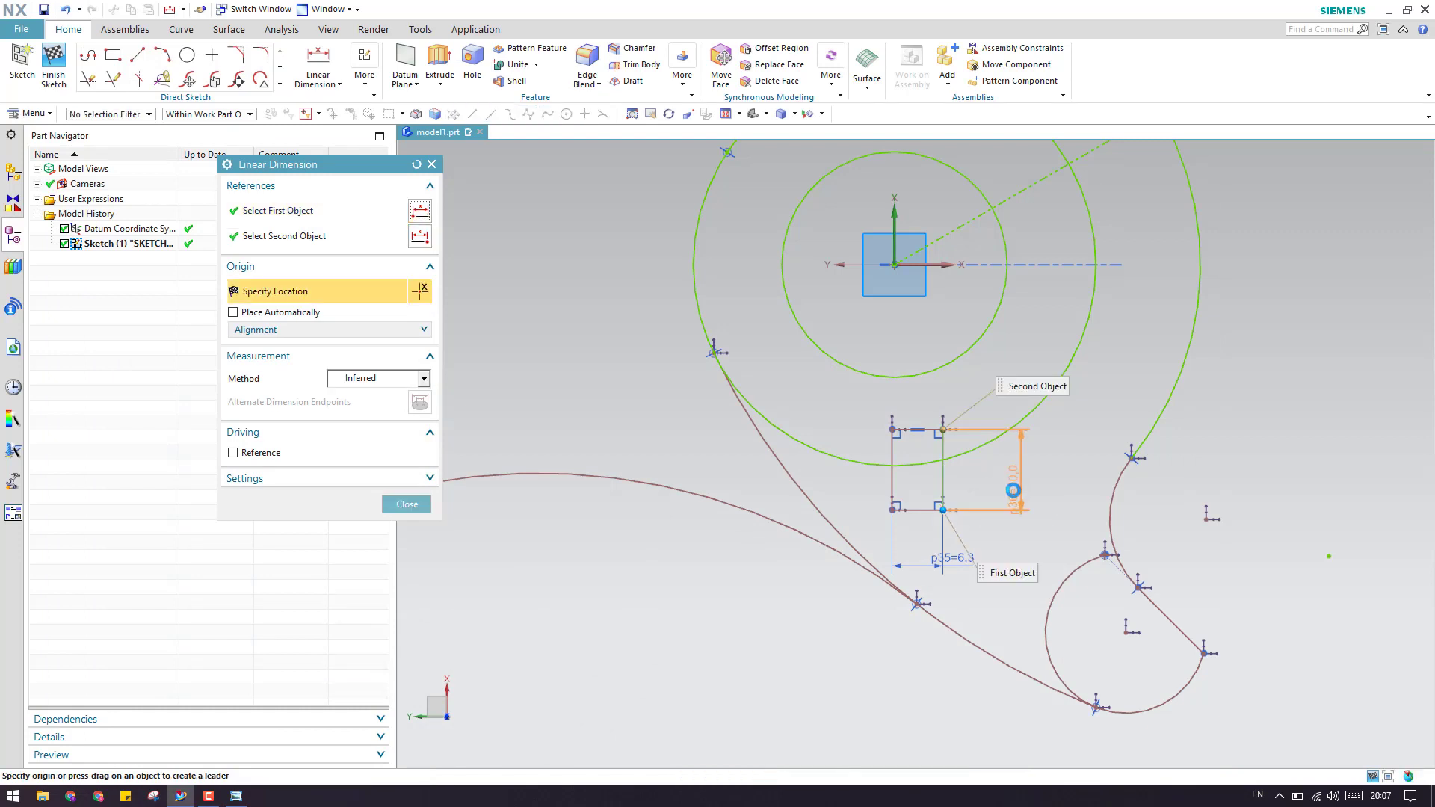
left_click(1011, 546)
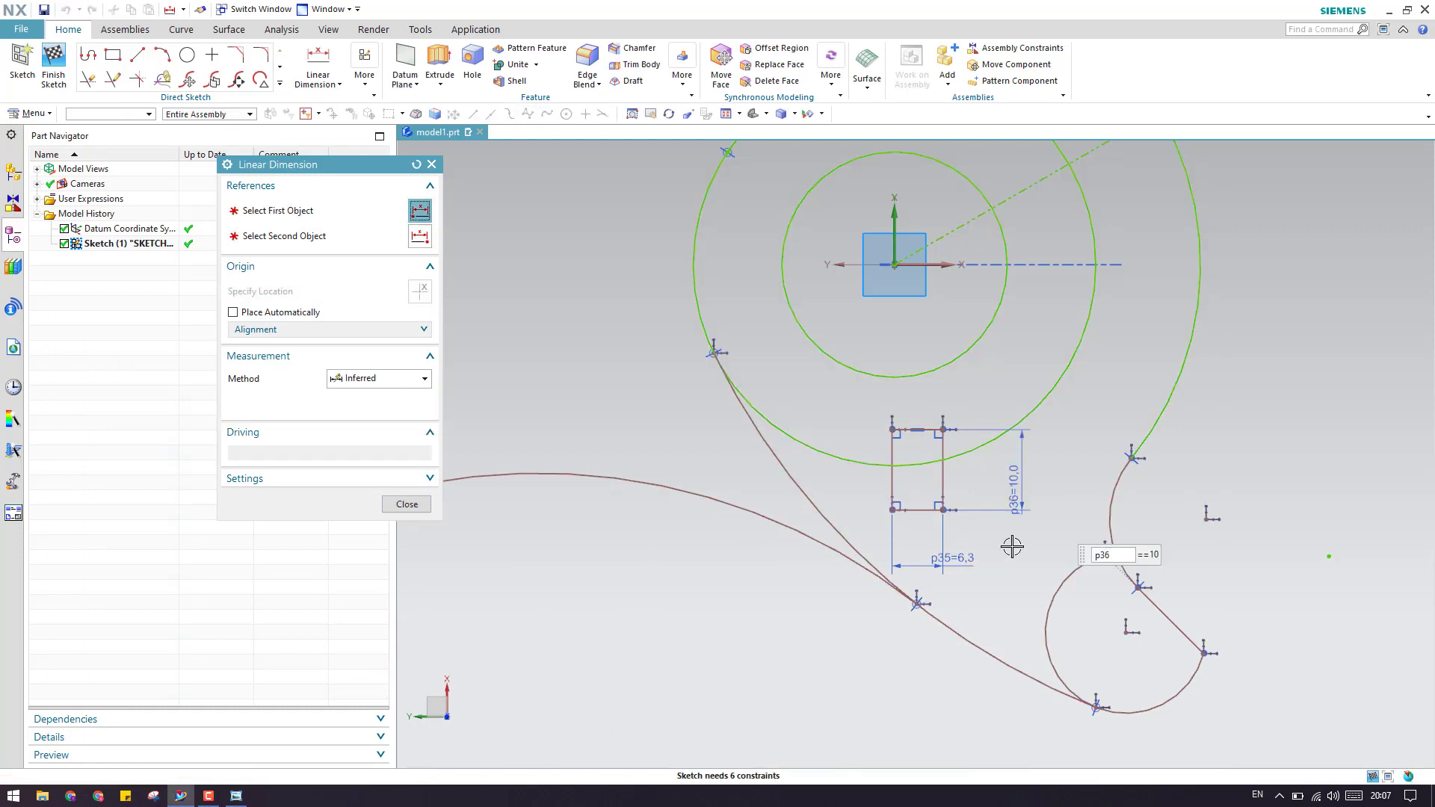
type("3.15")
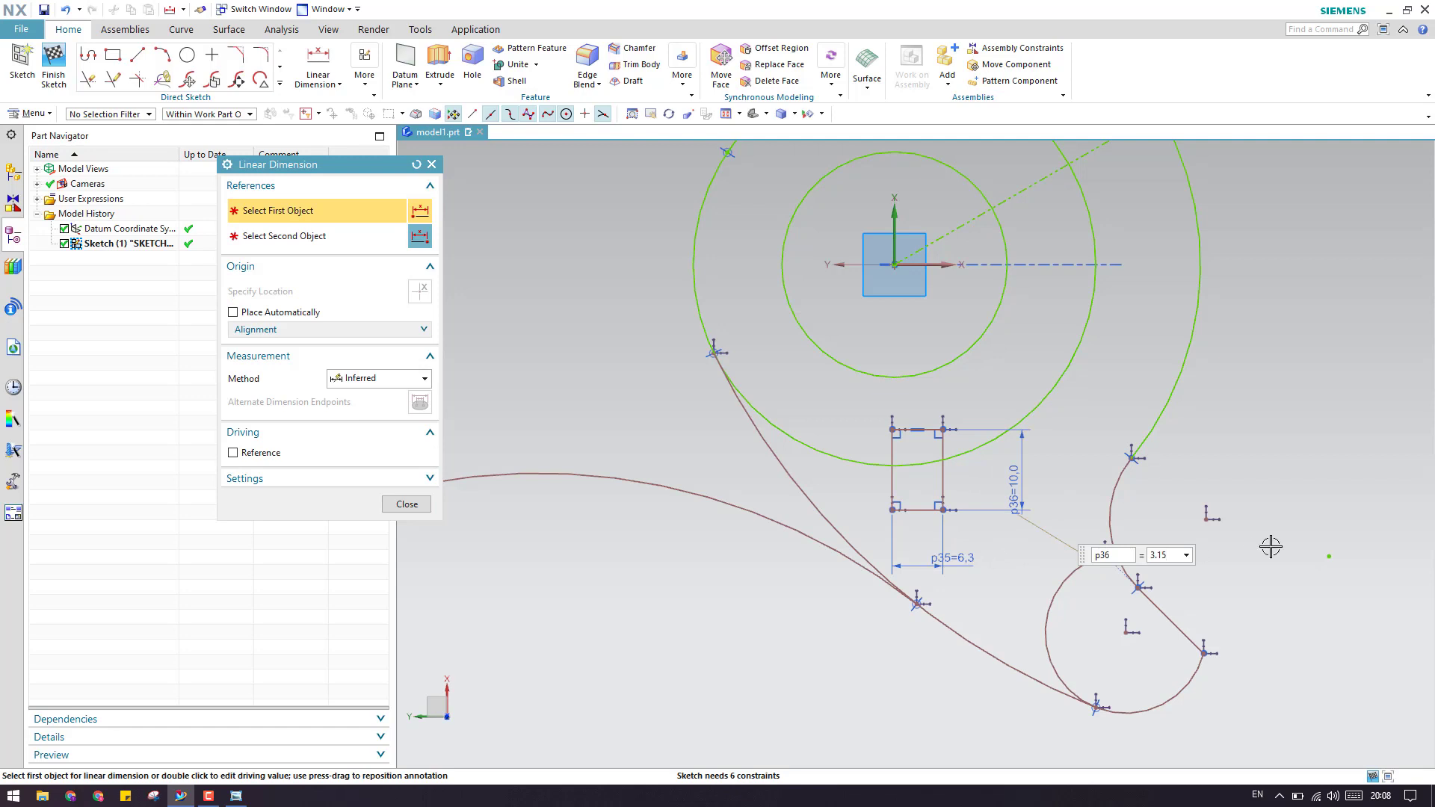
key("Return")
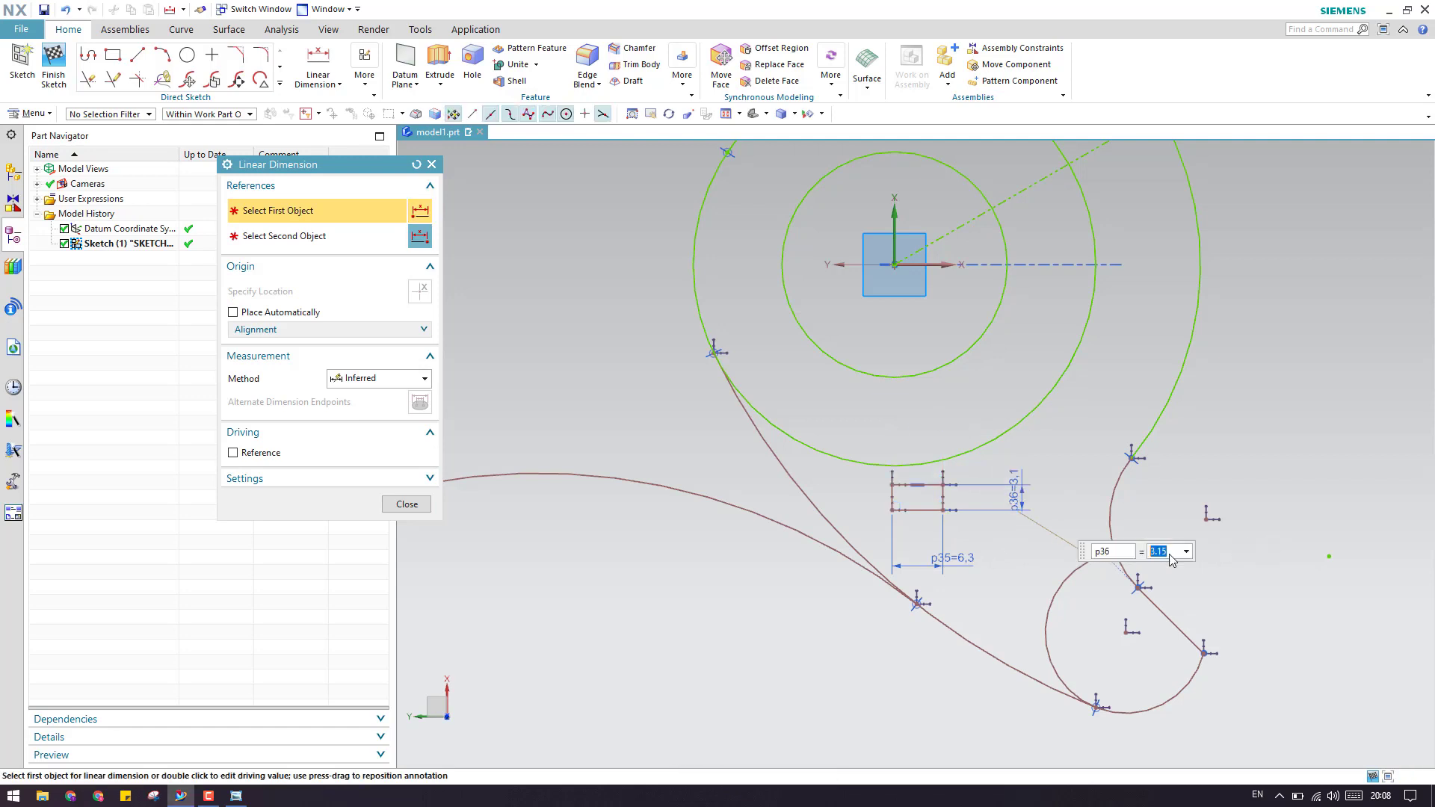
key("Escape")
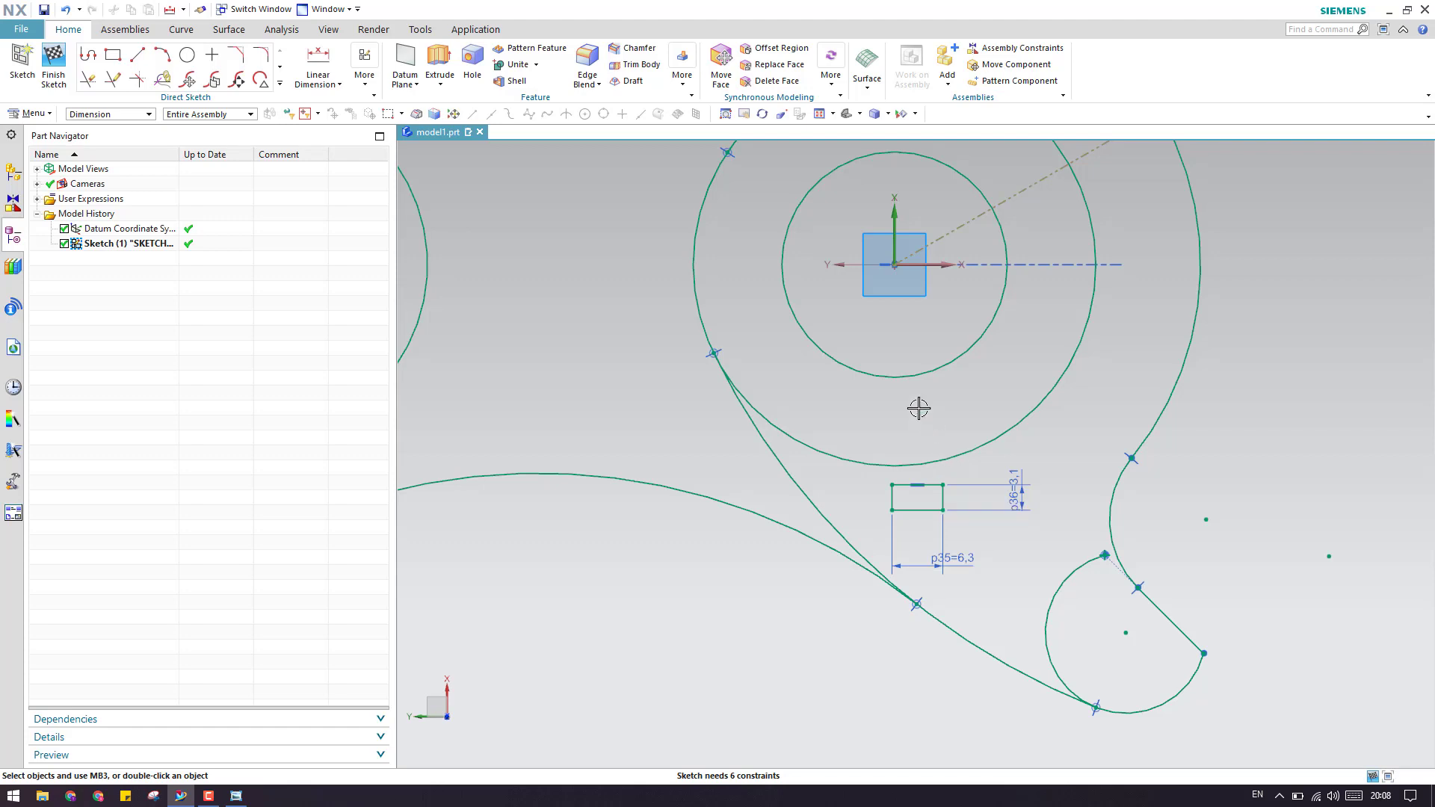
Step: Constrain the keyway rectangle's upper corners to lie on the hub's outer circle with Point on Curve
key("c")
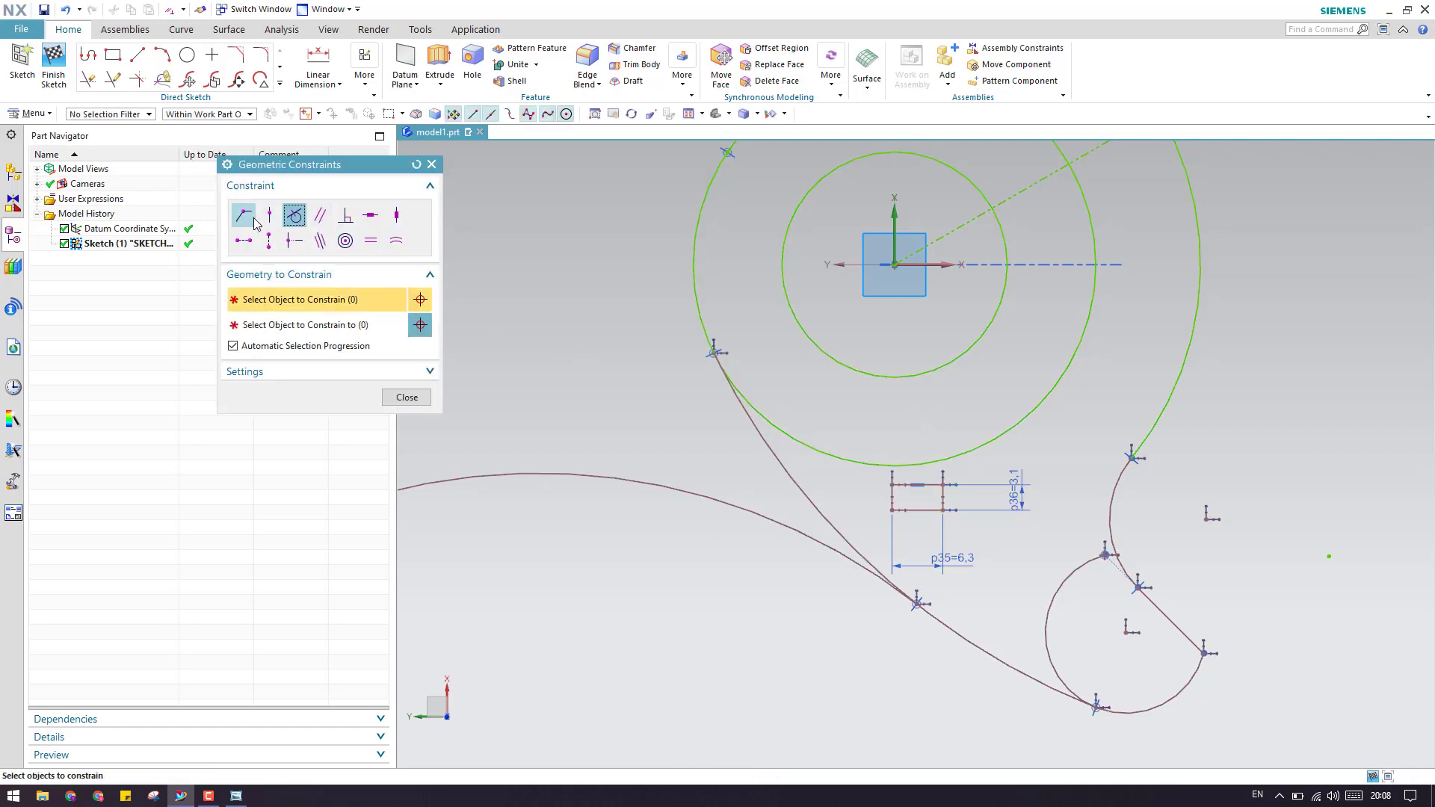
left_click(269, 215)
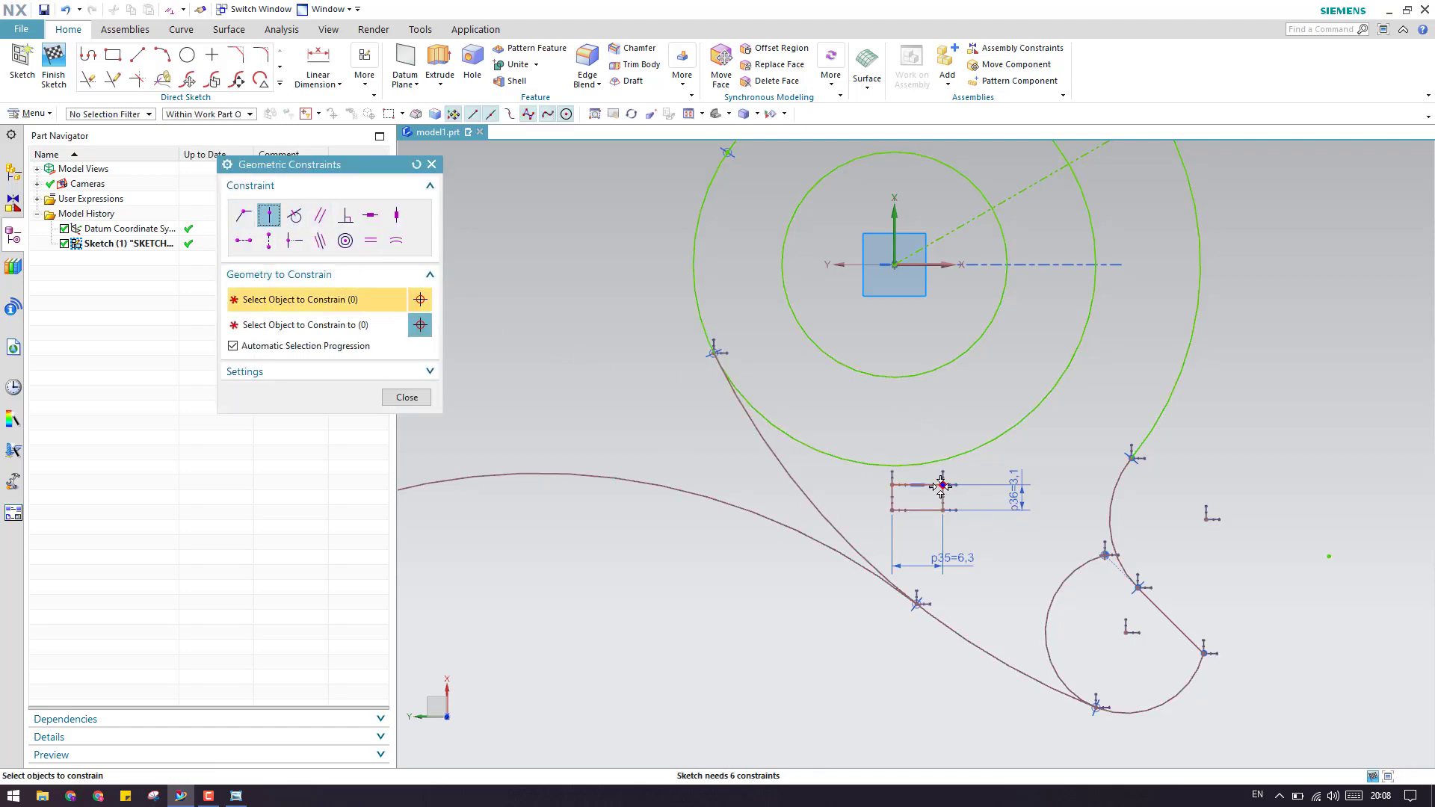
left_click(978, 450)
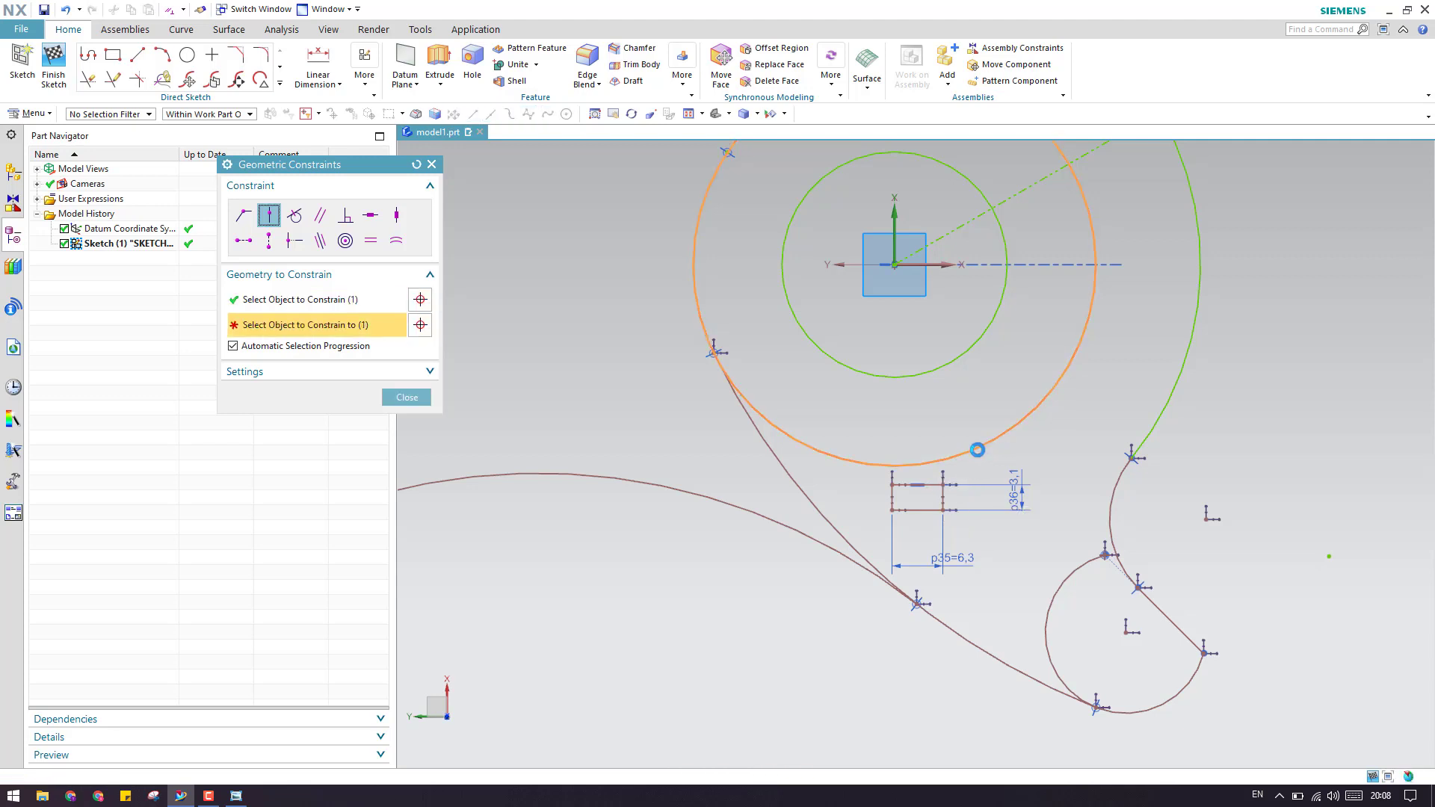
left_click(860, 468)
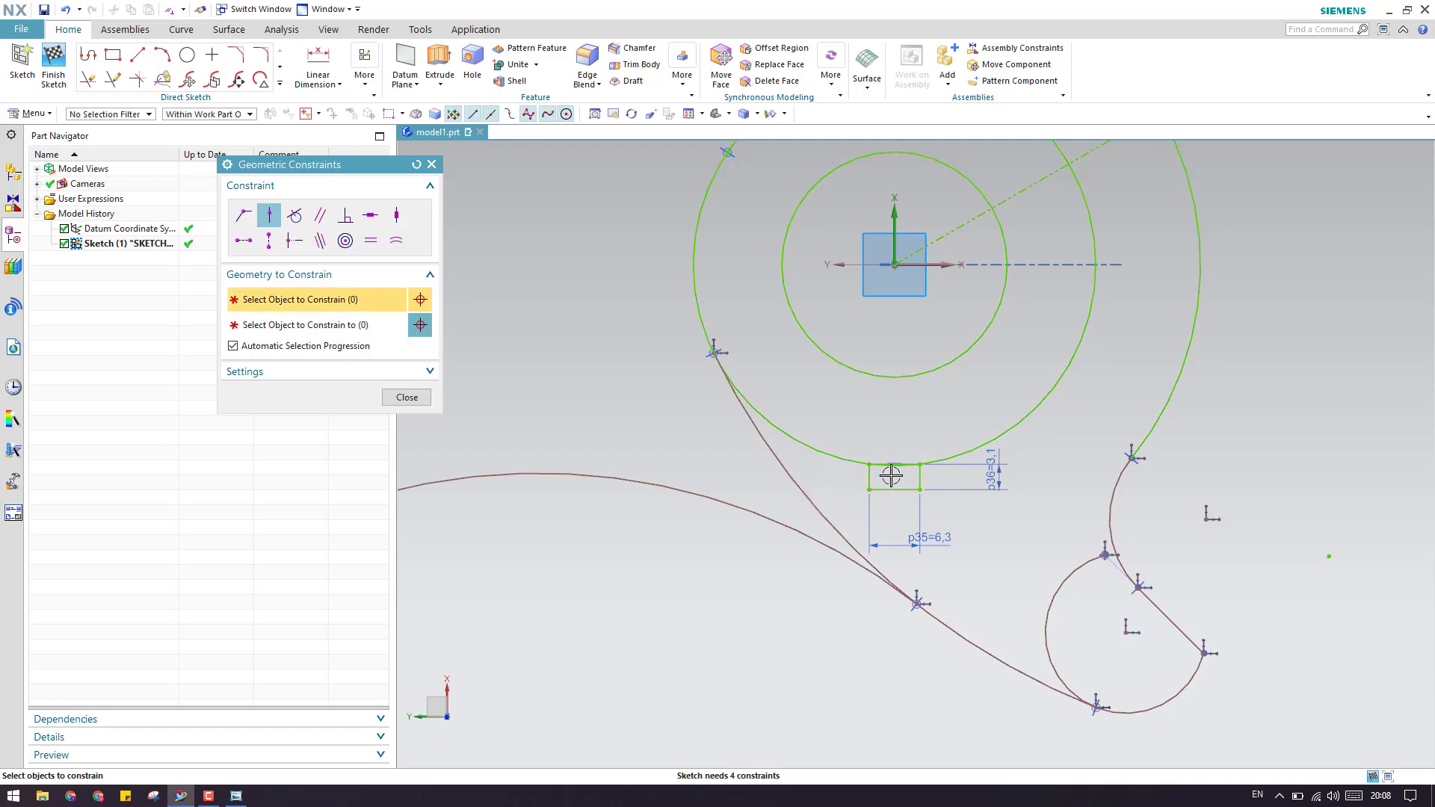
Step: Trim the hub circle's segment that closes the top of the keyway with Quick Trim
key("t")
scroll(891, 475, "up", 8)
left_click(859, 424)
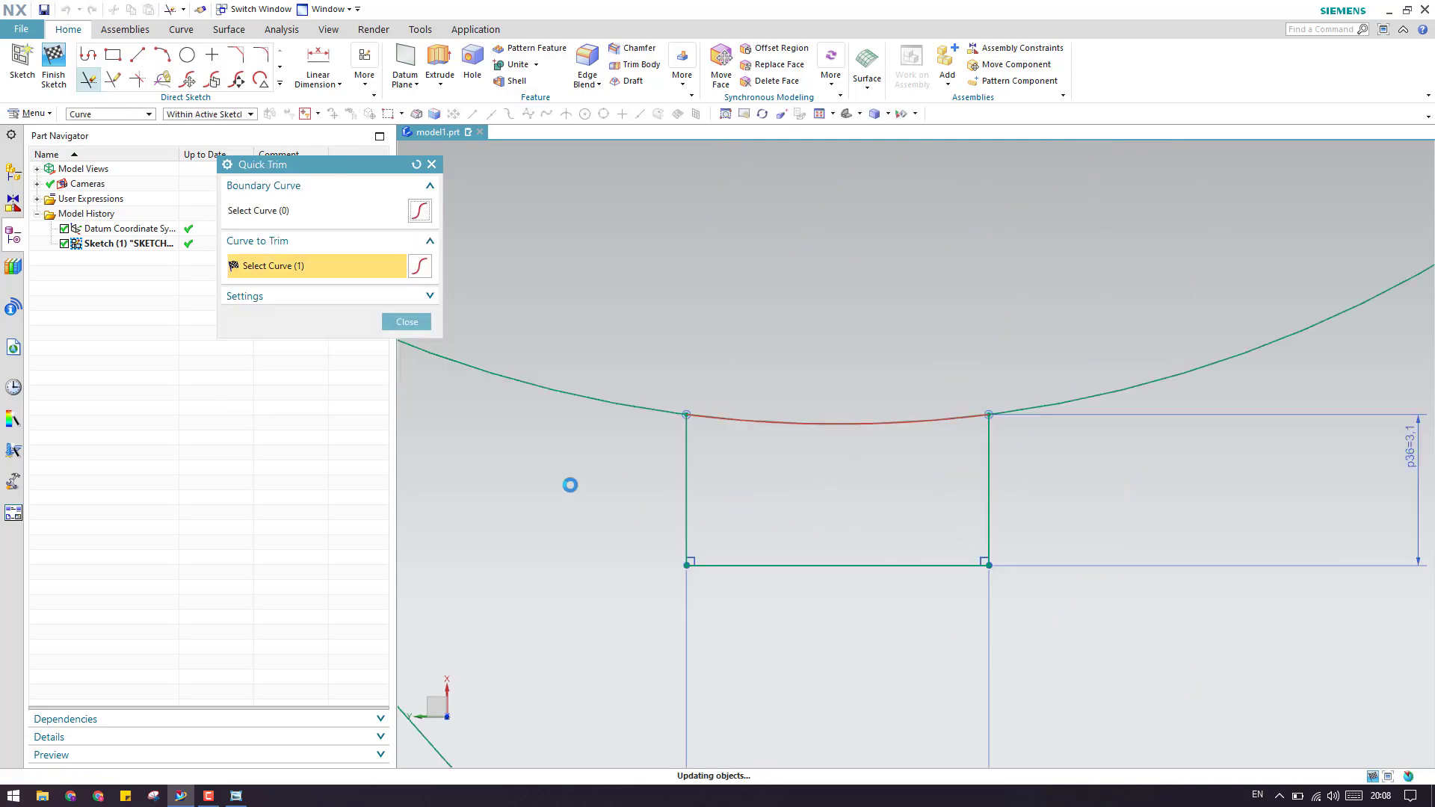
left_click(406, 321)
scroll(851, 428, "down", 8)
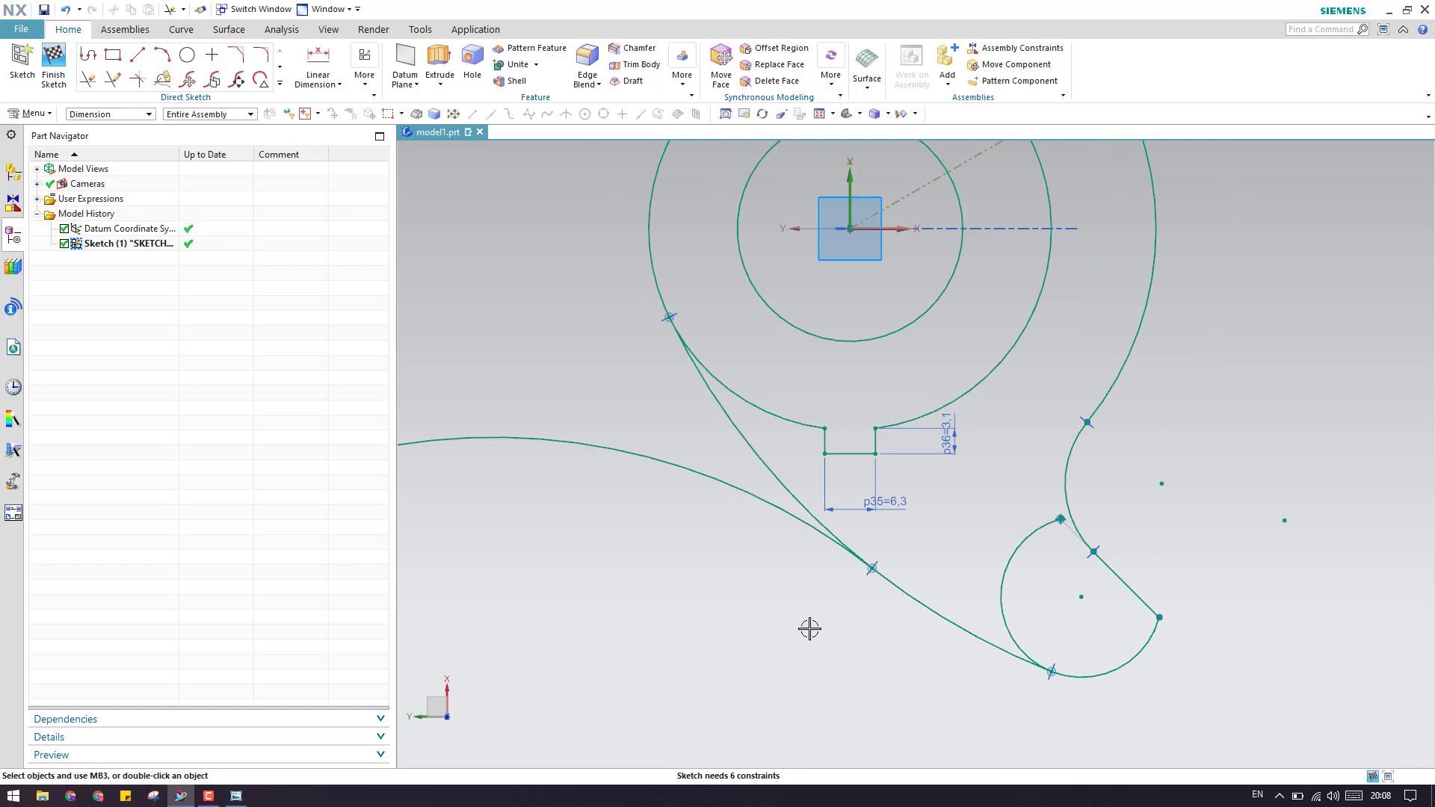
scroll(812, 628, "down", 3)
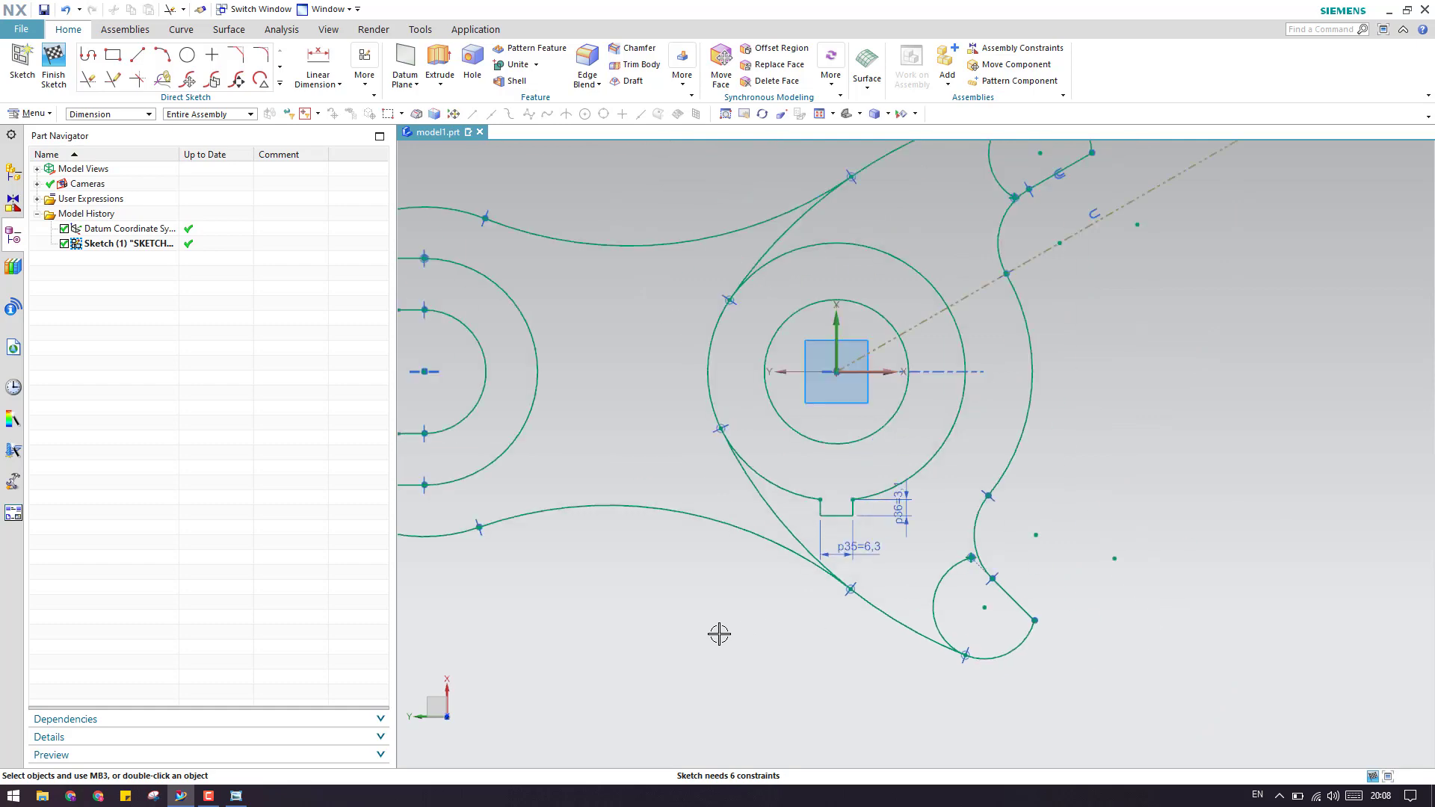
Step: Compare the sketch with the reference drawing and examine the inner arc ends of the lower and upper 10 mm lobes
left_click(236, 796)
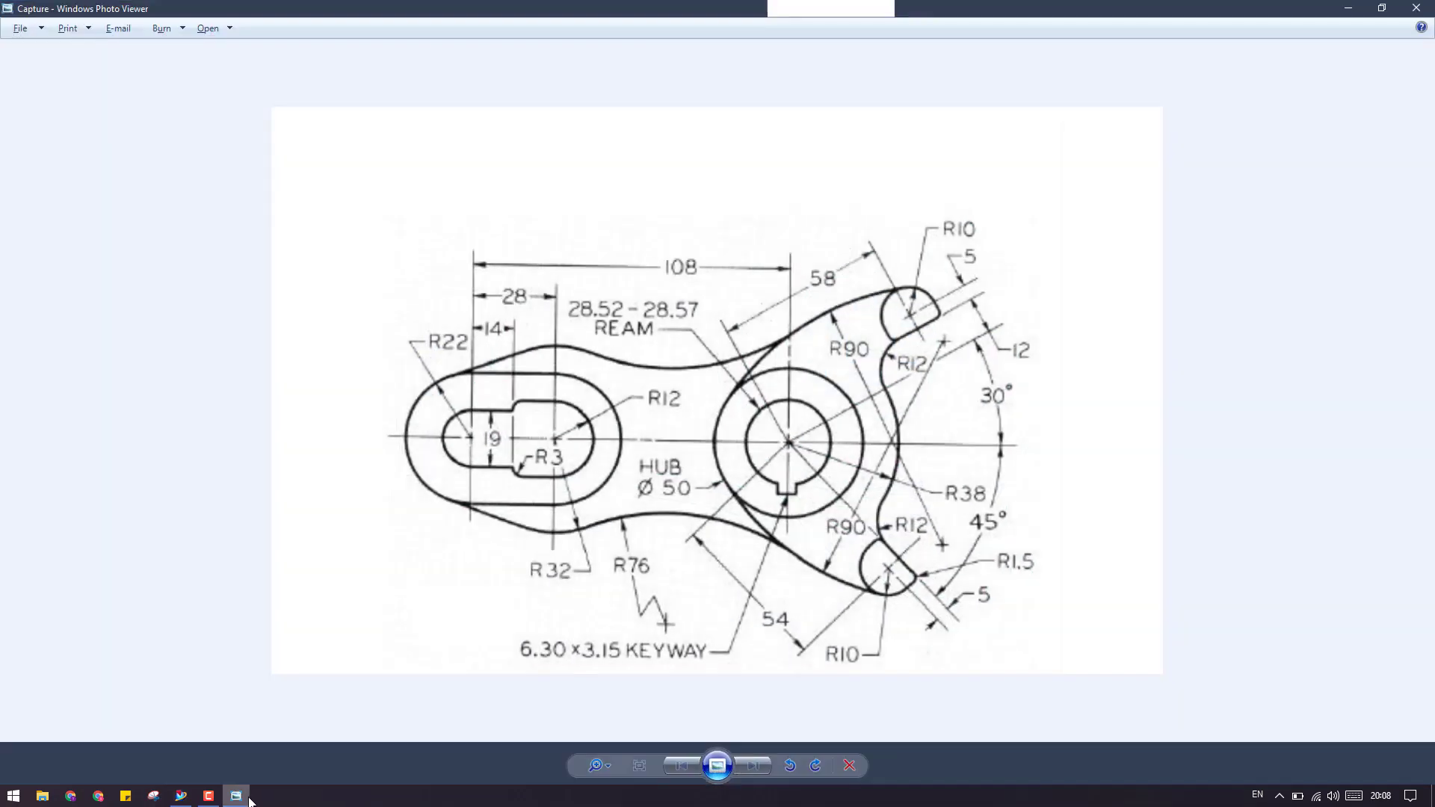
left_click(247, 797)
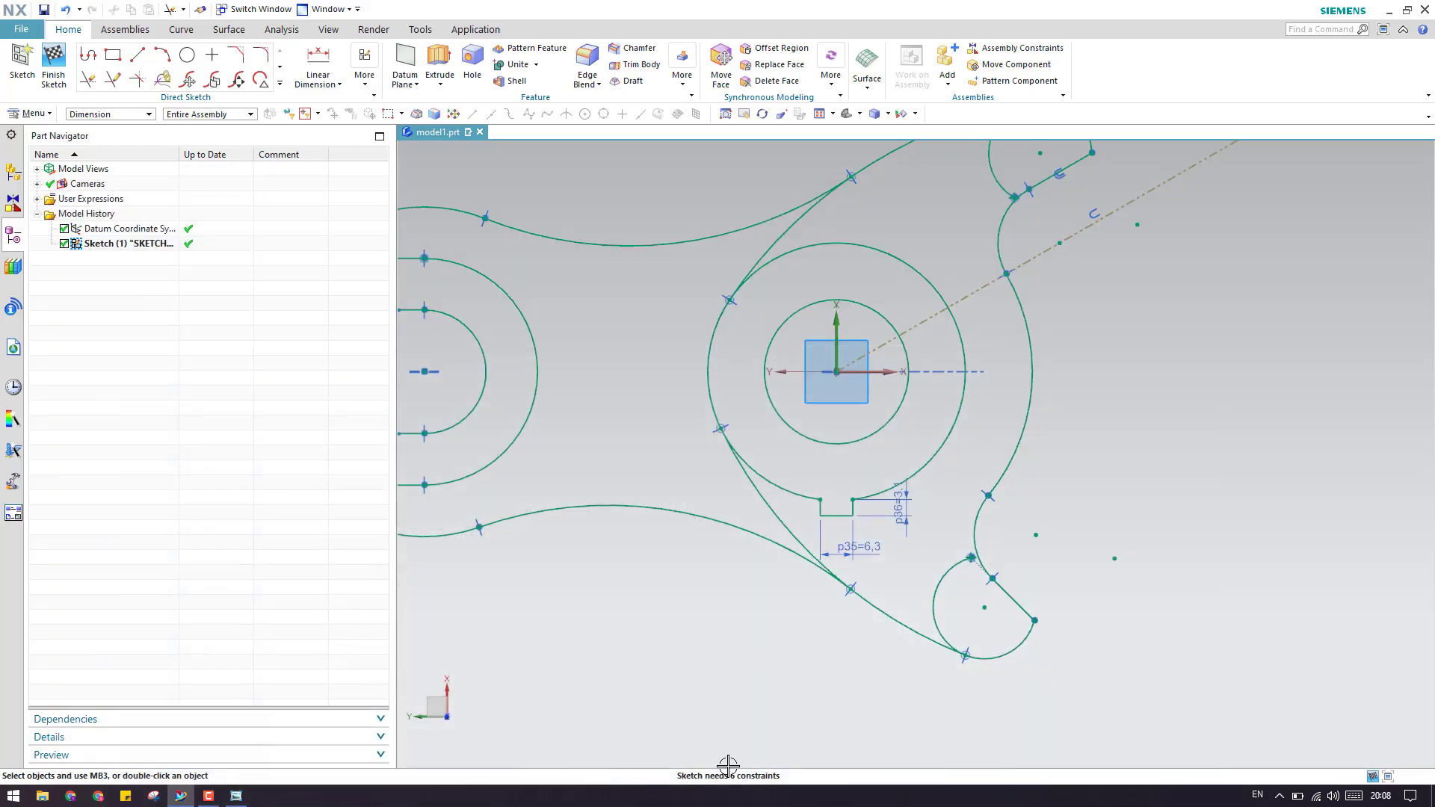
scroll(818, 697, "down", 1)
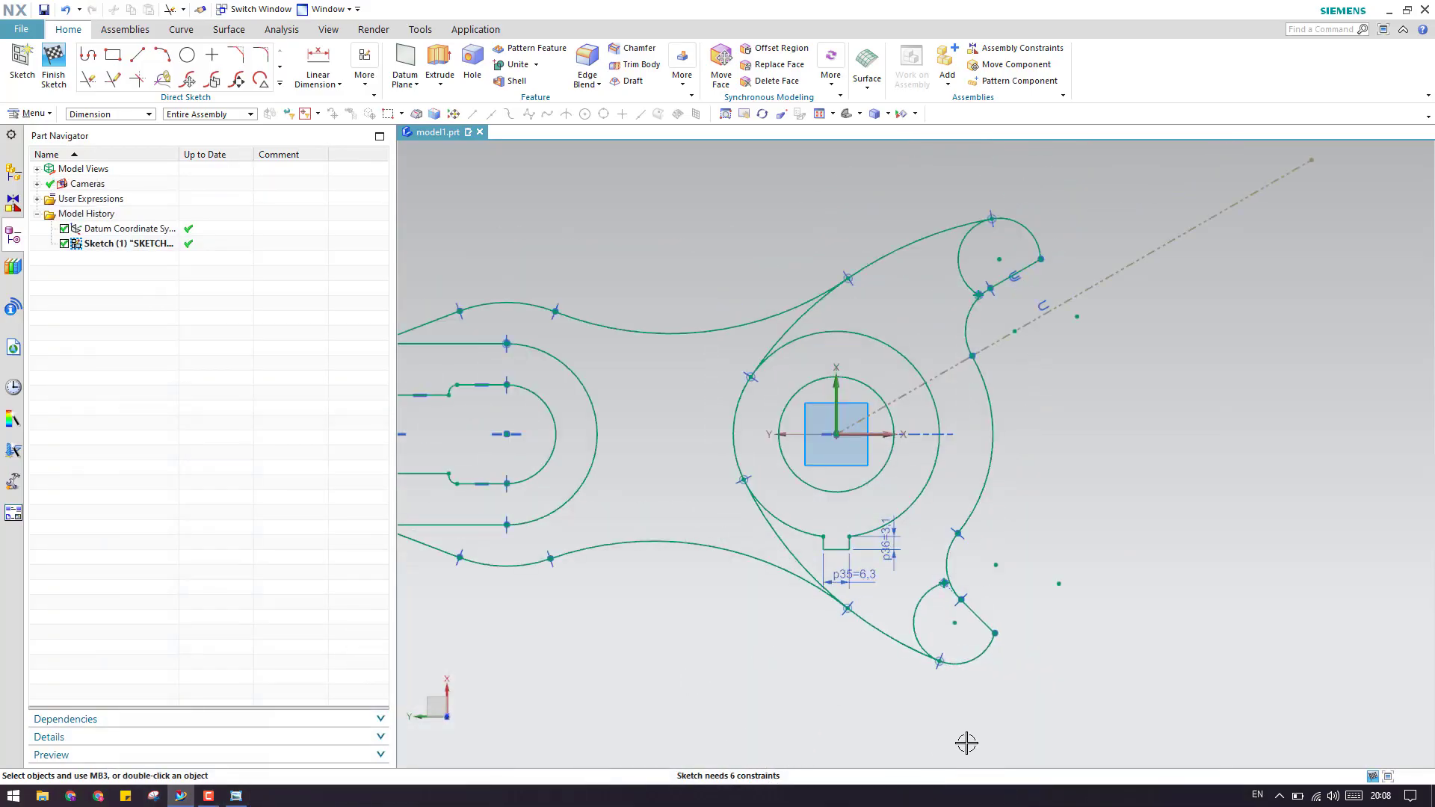
left_click(236, 797)
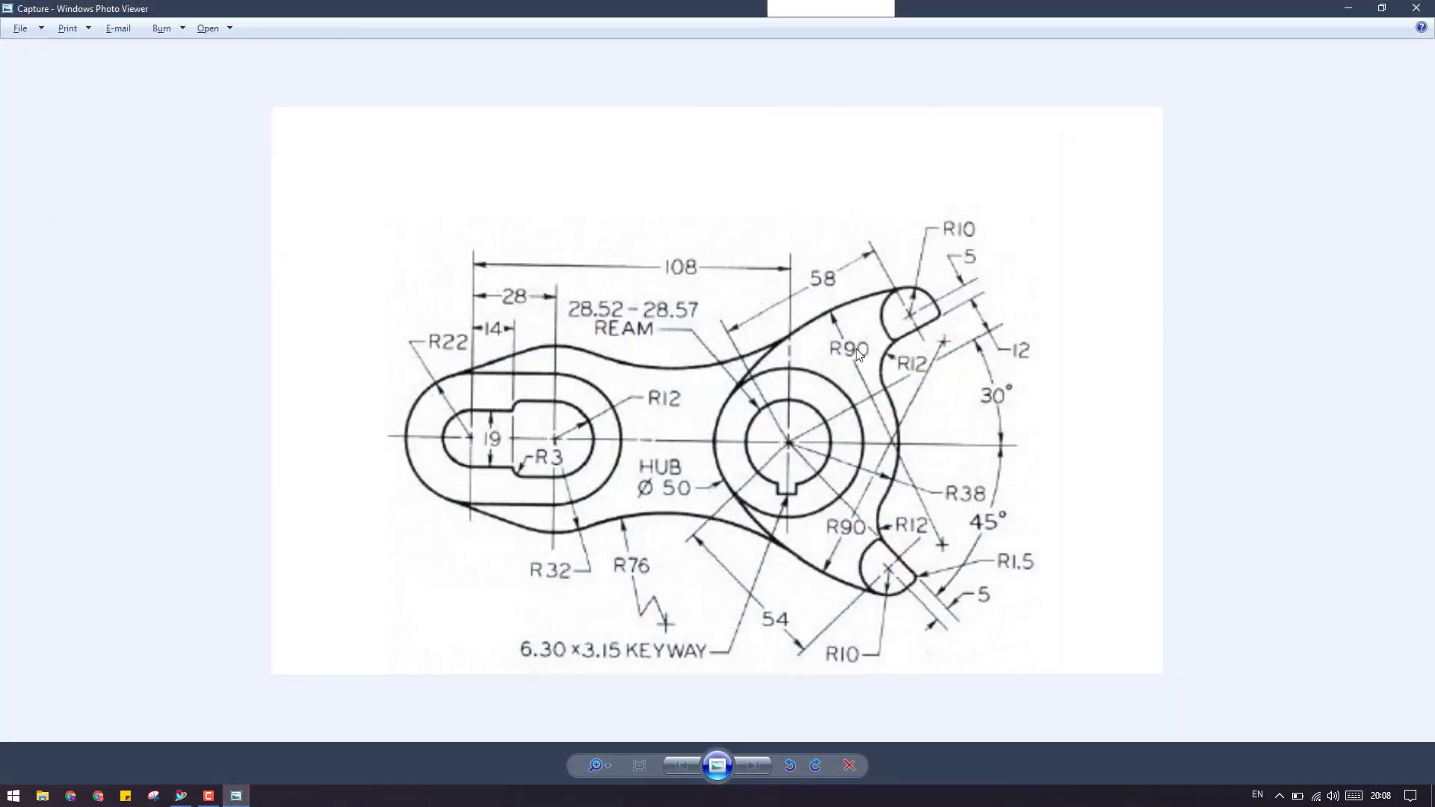
left_click(235, 797)
scroll(935, 568, "up", 5)
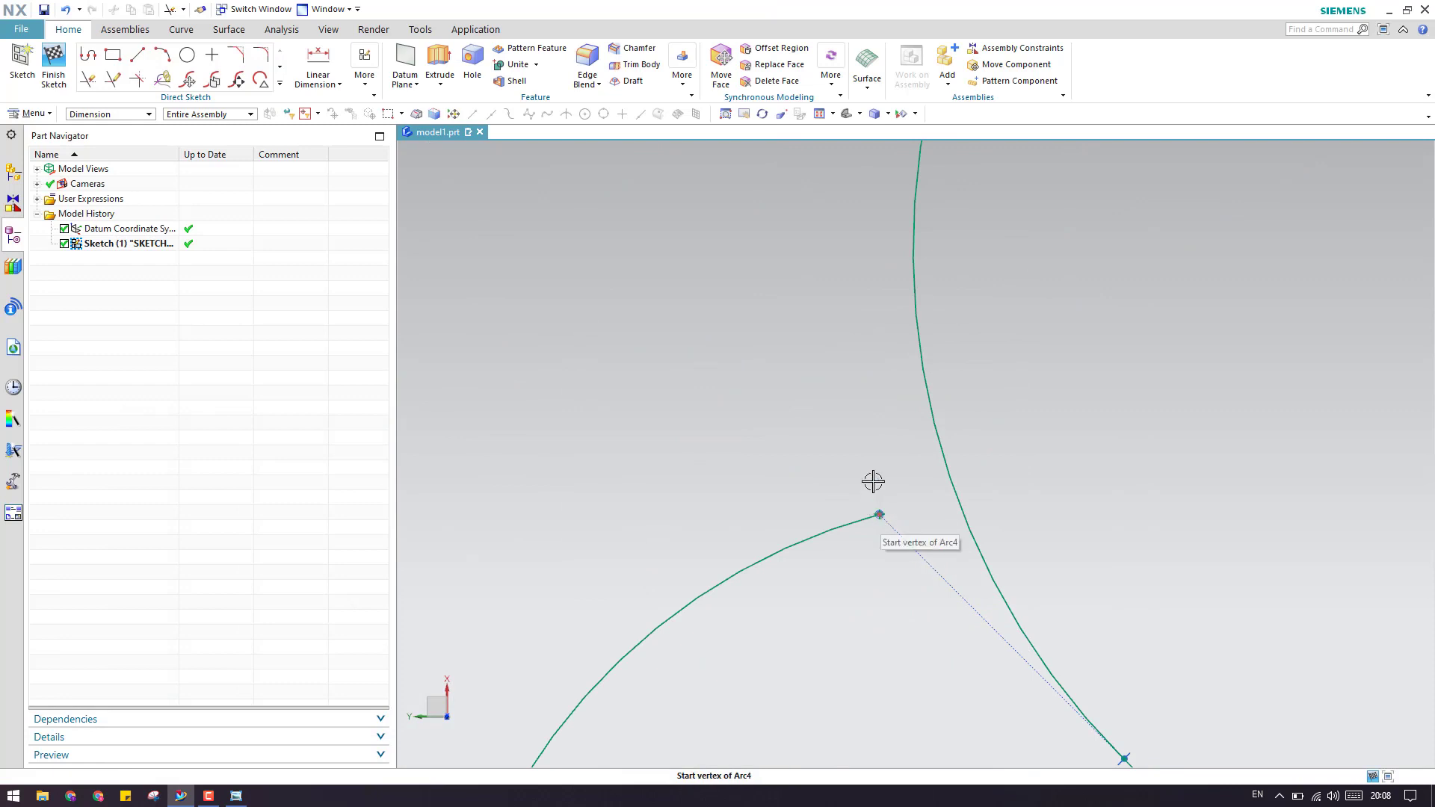
scroll(860, 449, "down", 4)
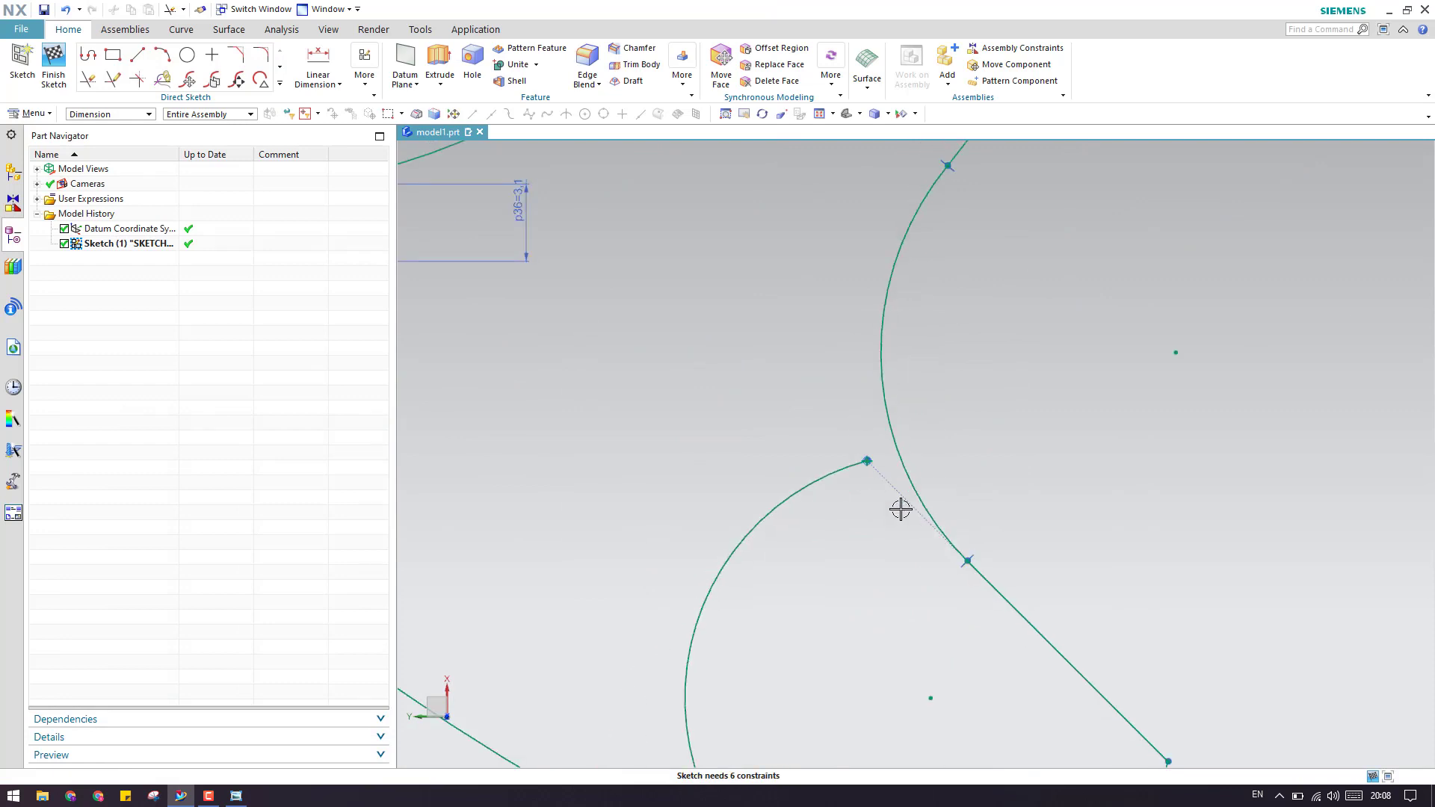
scroll(900, 509, "down", 6)
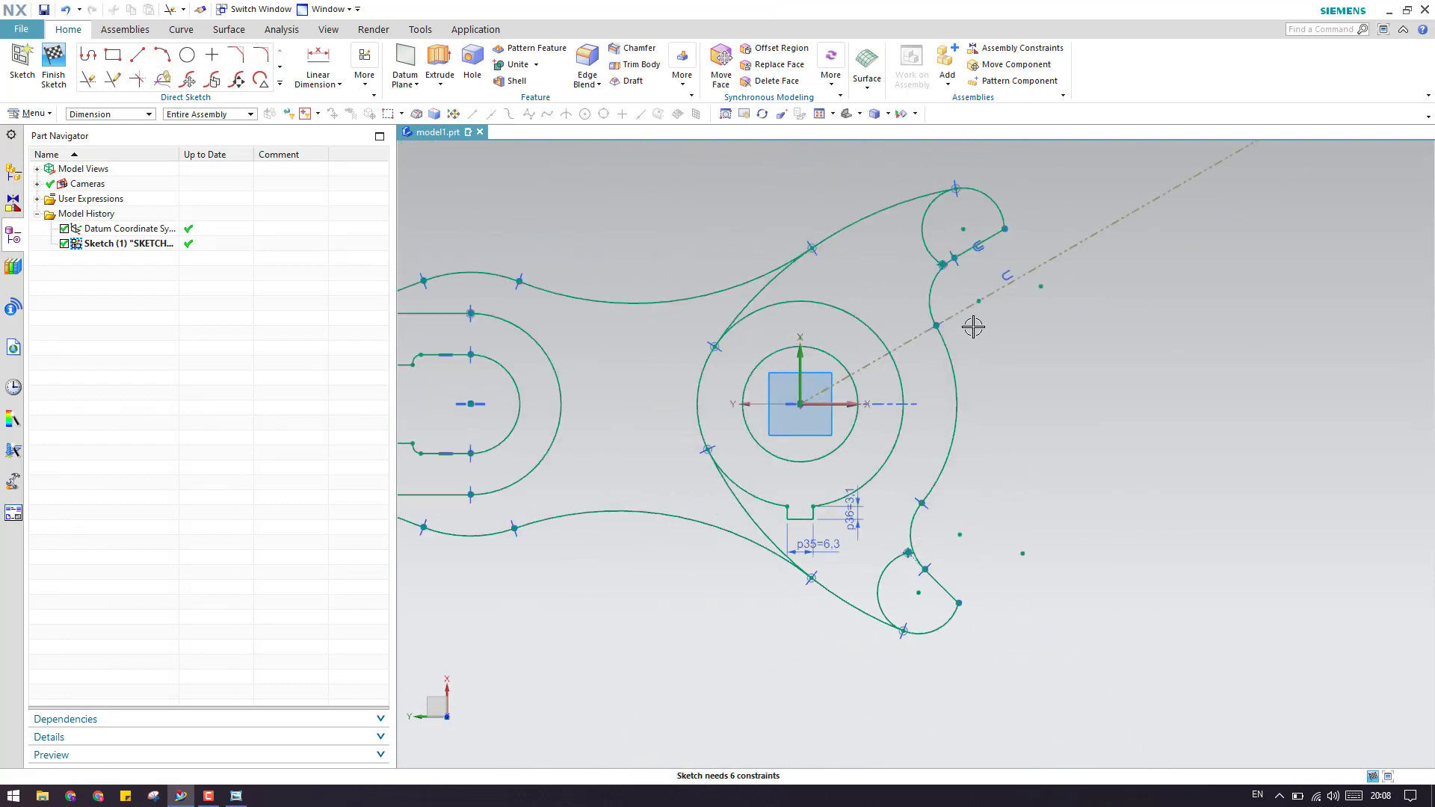
scroll(973, 326, "up", 8)
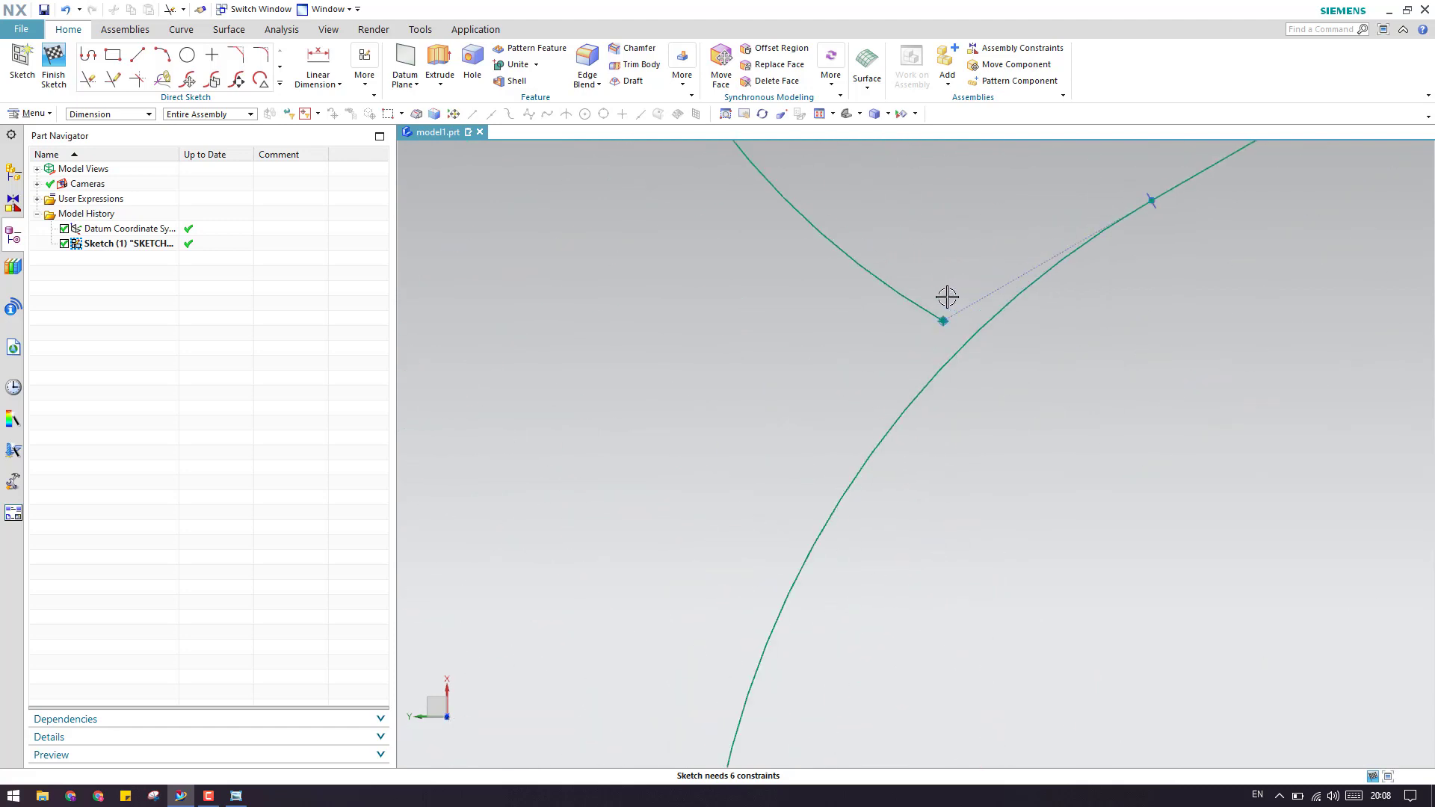
scroll(941, 306, "down", 3)
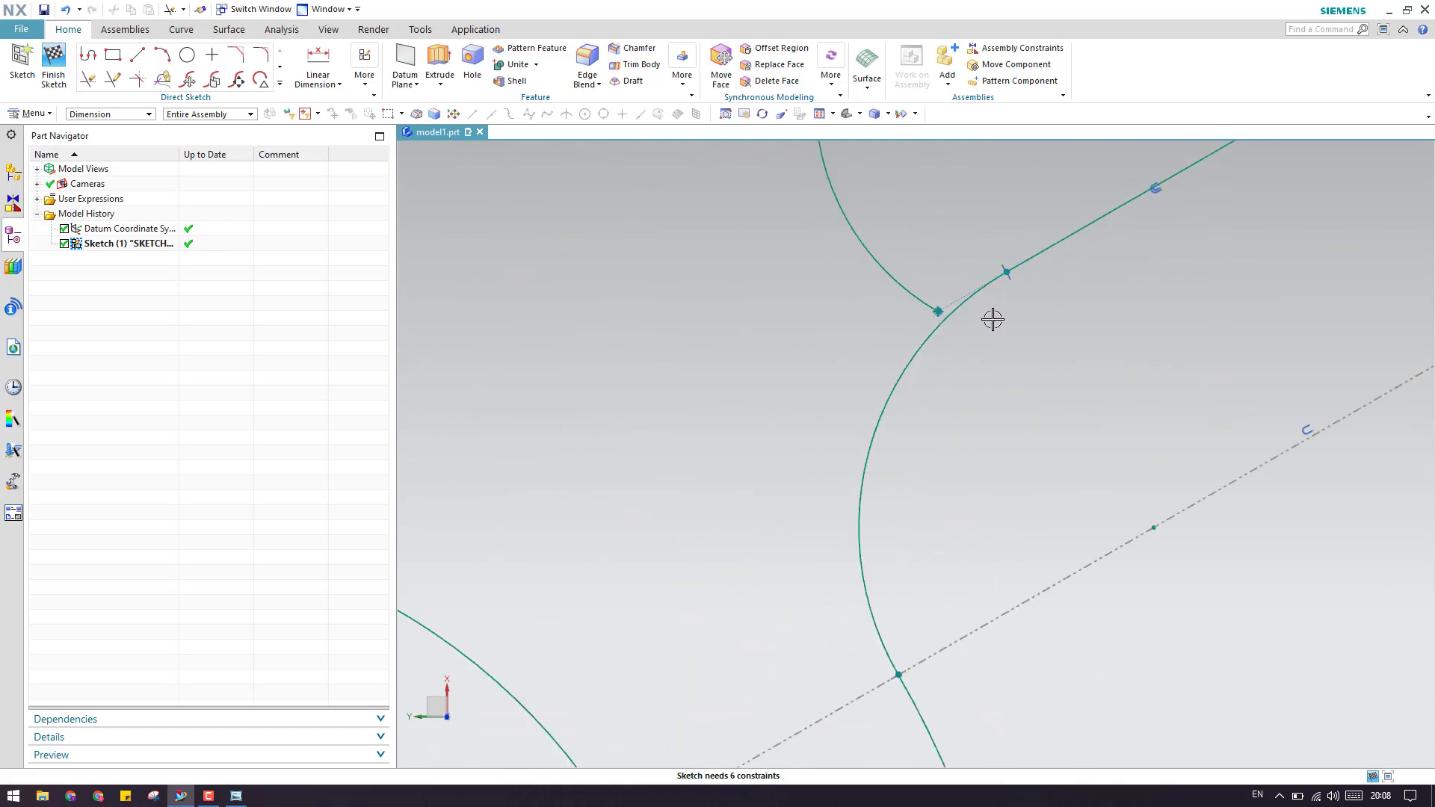
Step: Extend the straight edges of the upper and lower lobes to their inner arc ends with Quick Extend
key("t")
key("e")
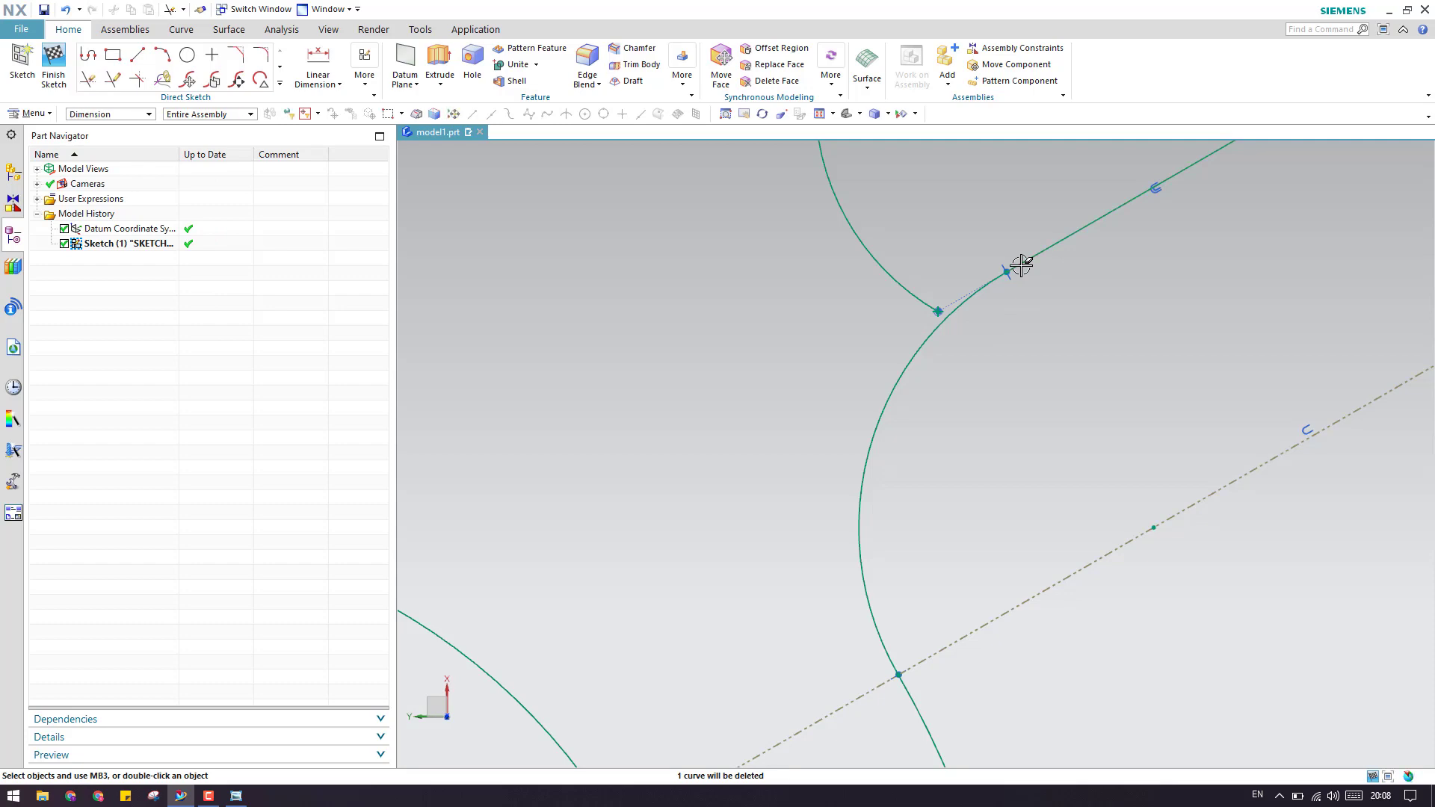
scroll(864, 308, "down", 3)
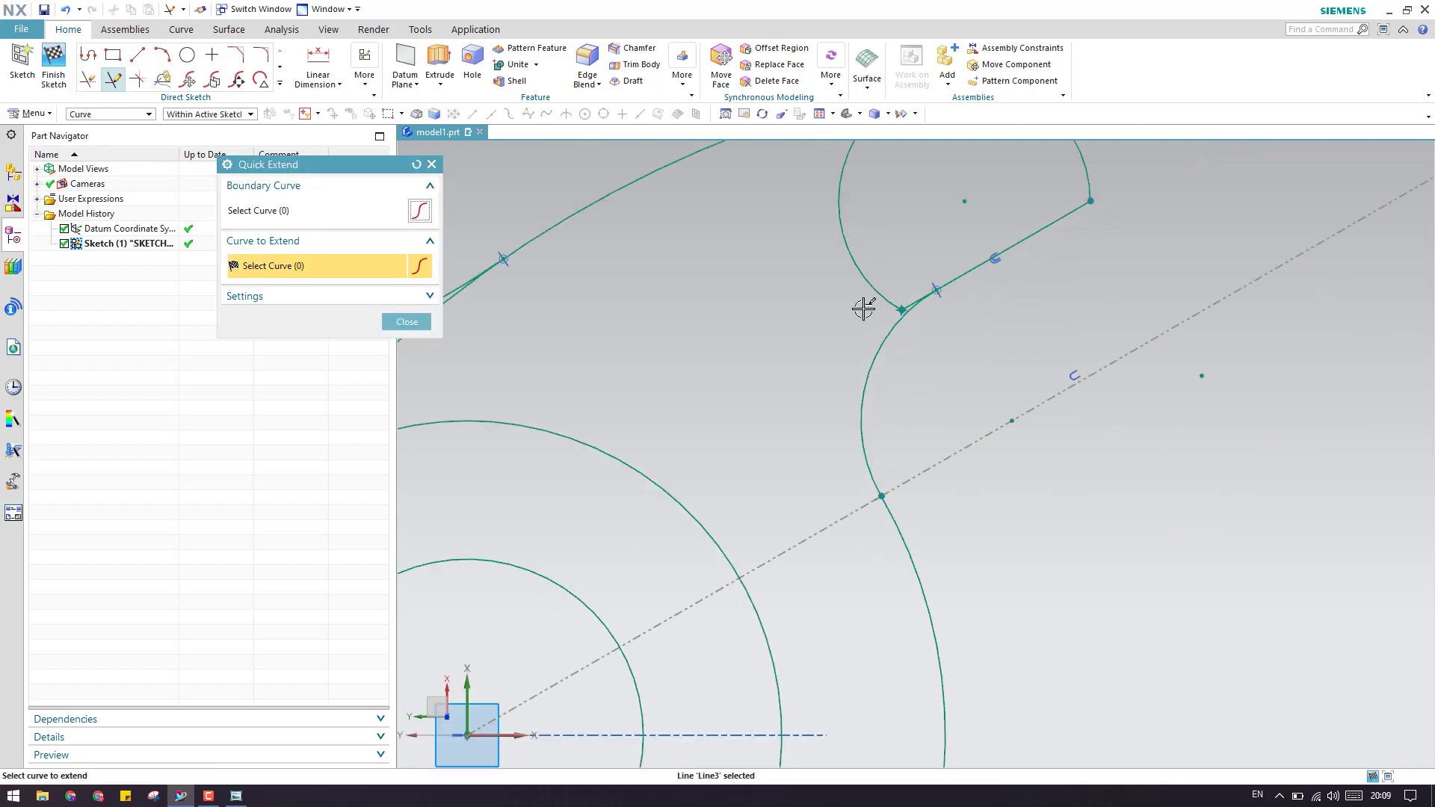
scroll(876, 493, "down", 3)
scroll(900, 497, "up", 3)
scroll(865, 676, "down", 3)
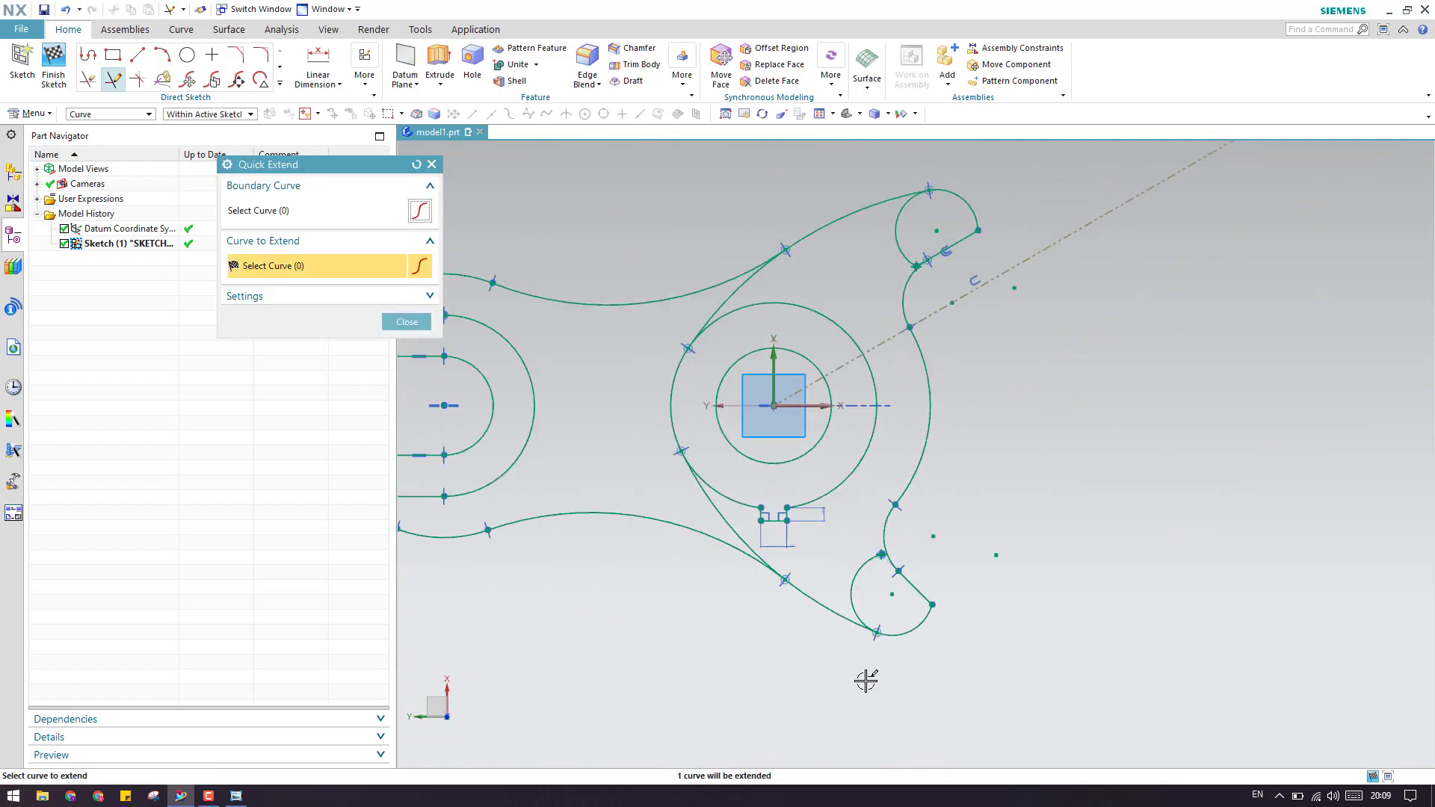
scroll(927, 433, "up", 3)
scroll(927, 433, "up", 4)
left_click(1063, 378)
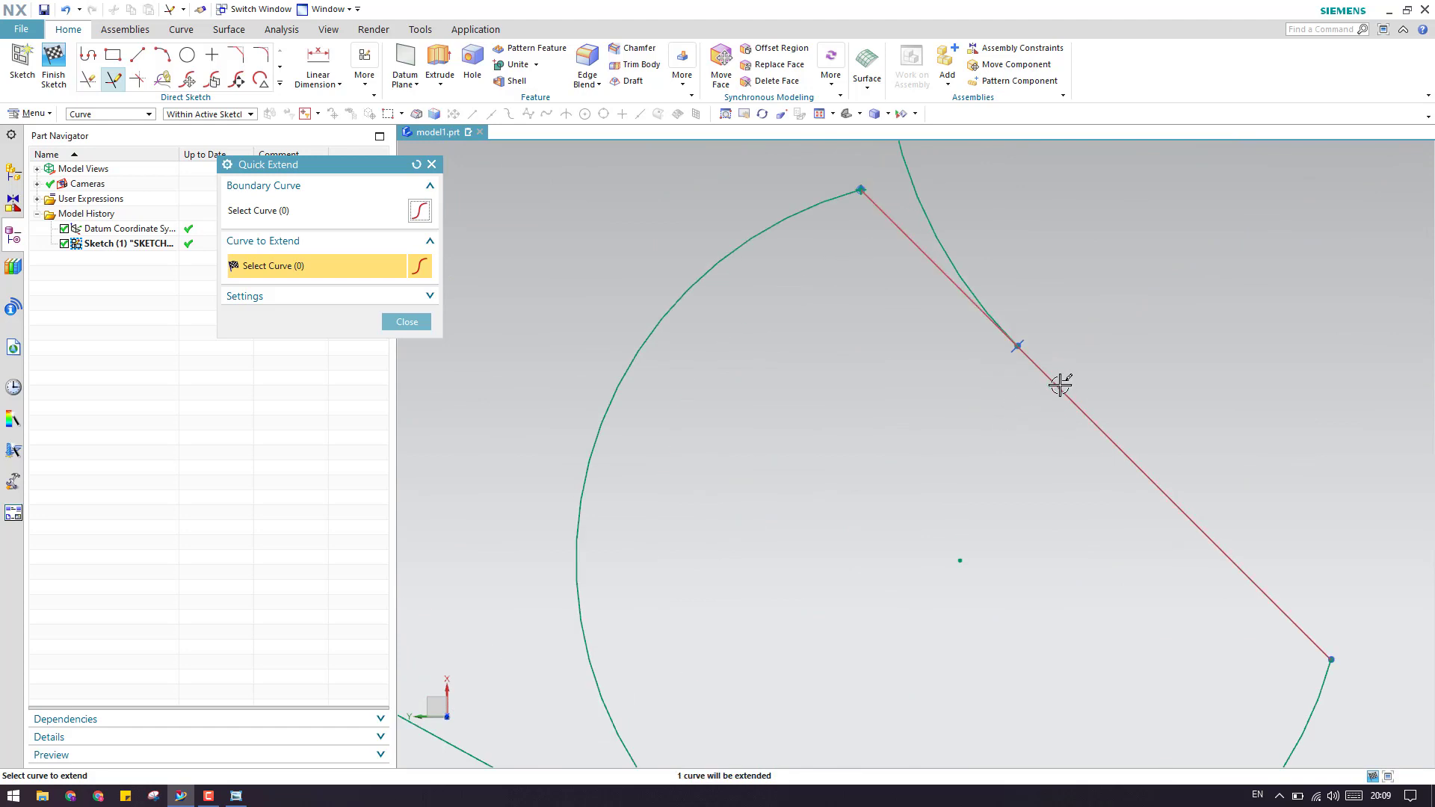
left_click(395, 322)
scroll(1007, 538, "down", 3)
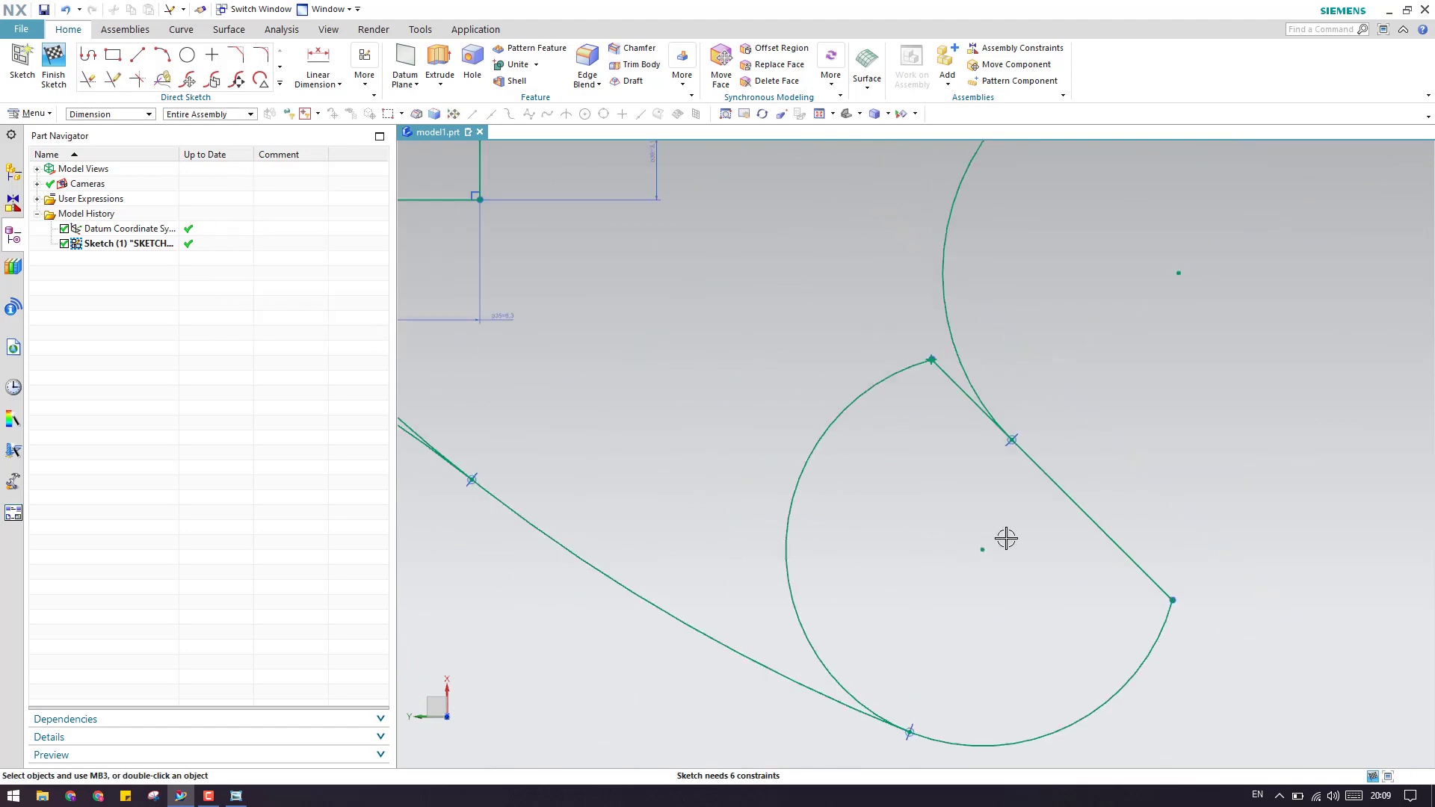
Step: Reposition the keyway's height dimension text below its extension lines
scroll(971, 536, "down", 1)
middle_click_drag(827, 452, 961, 576, "shift")
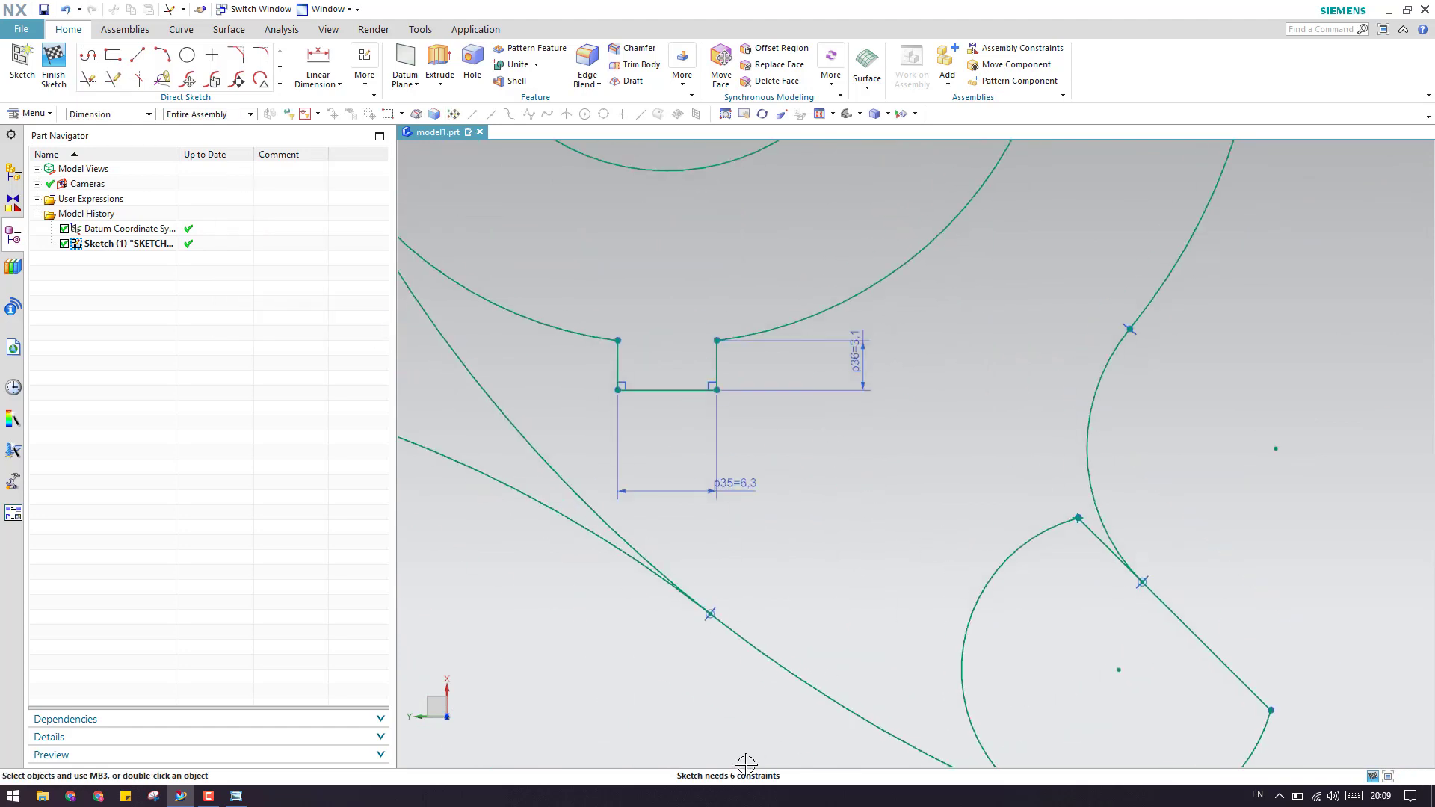
scroll(955, 574, "down", 2)
left_click_drag(900, 436, 920, 507)
scroll(919, 506, "down", 2)
middle_click_drag(756, 577, 842, 655, "shift")
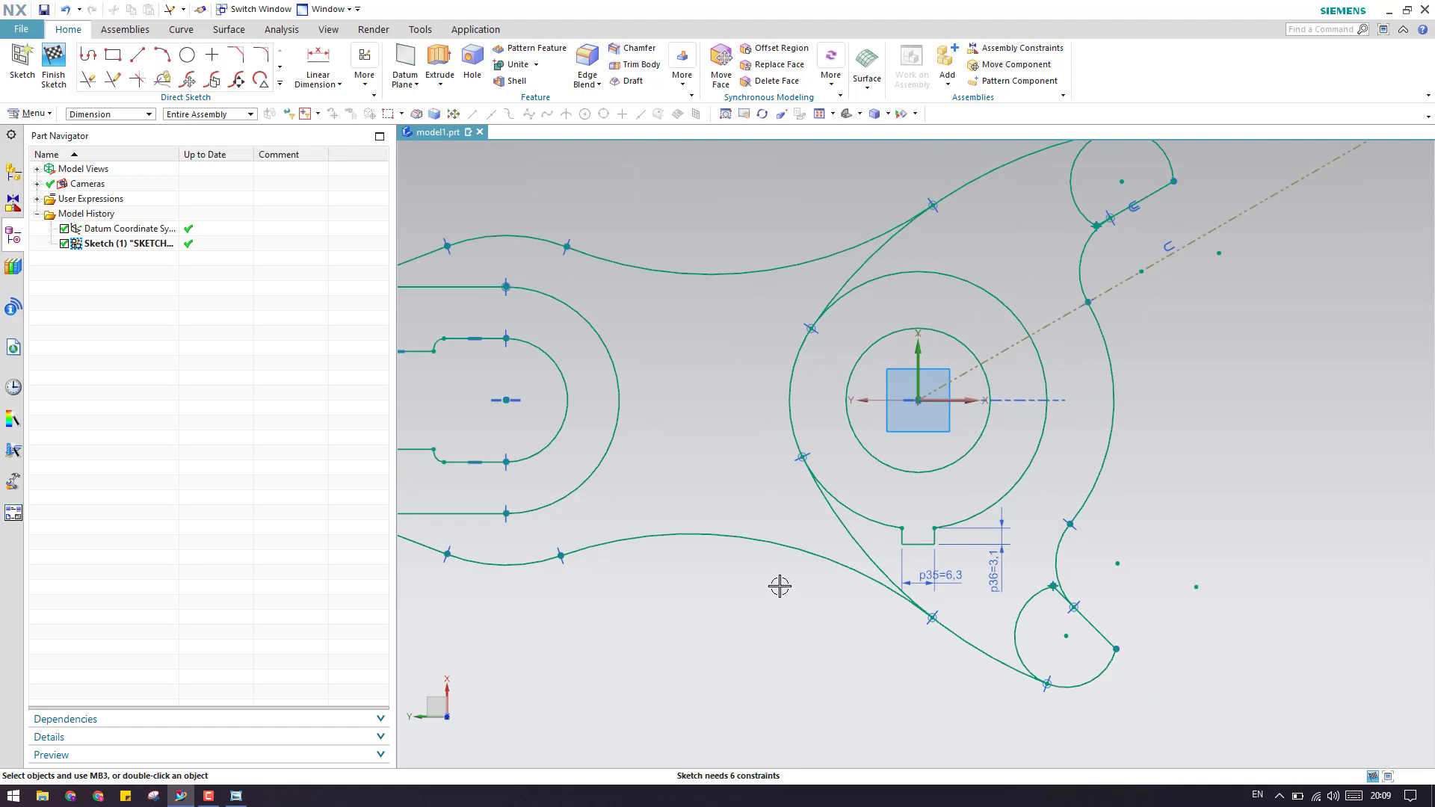
middle_click_drag(733, 443, 733, 412, "shift")
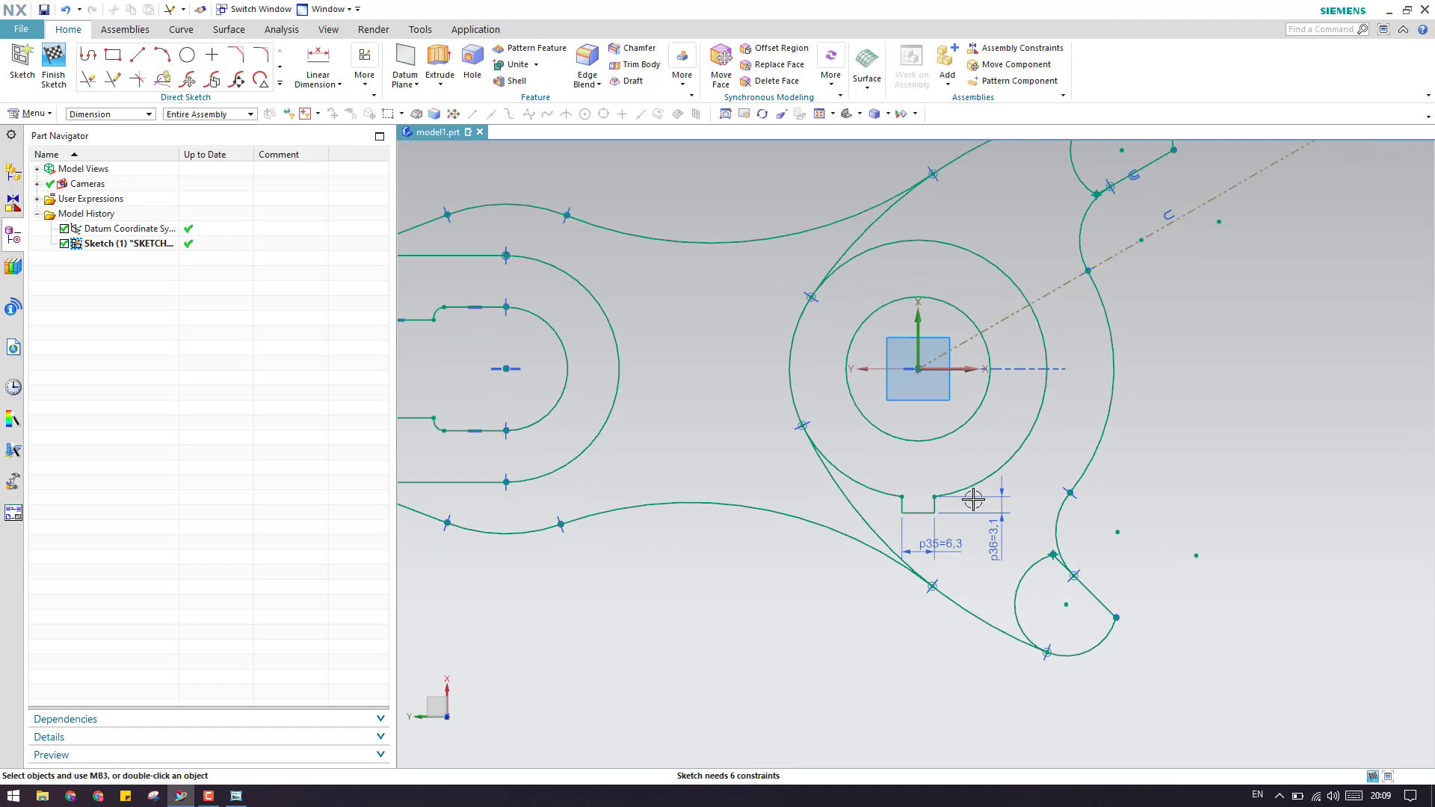
Step: Try to move the keyway's lower right corner slightly upward, and undo the move
scroll(953, 523, "up", 3)
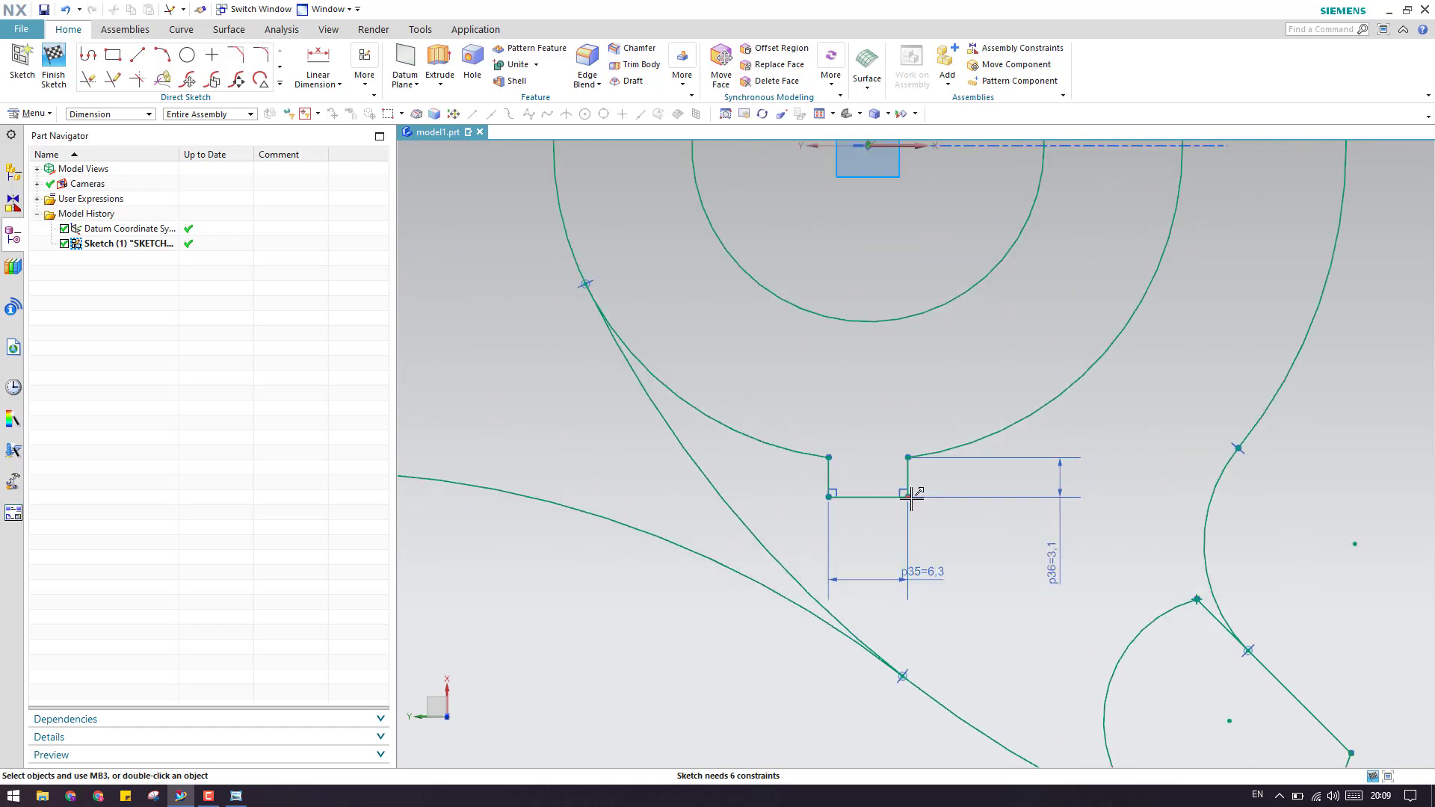
mouse_move(908, 496)
left_mouse_down()
mouse_move(961, 459)
mouse_move(1003, 458)
mouse_move(907, 476)
left_mouse_up()
key("ctrl+z")
Step: Reset the selection filter to No Selection Filter and constrain the keyway's bottom edge as horizontal
scroll(863, 542, "up", 4)
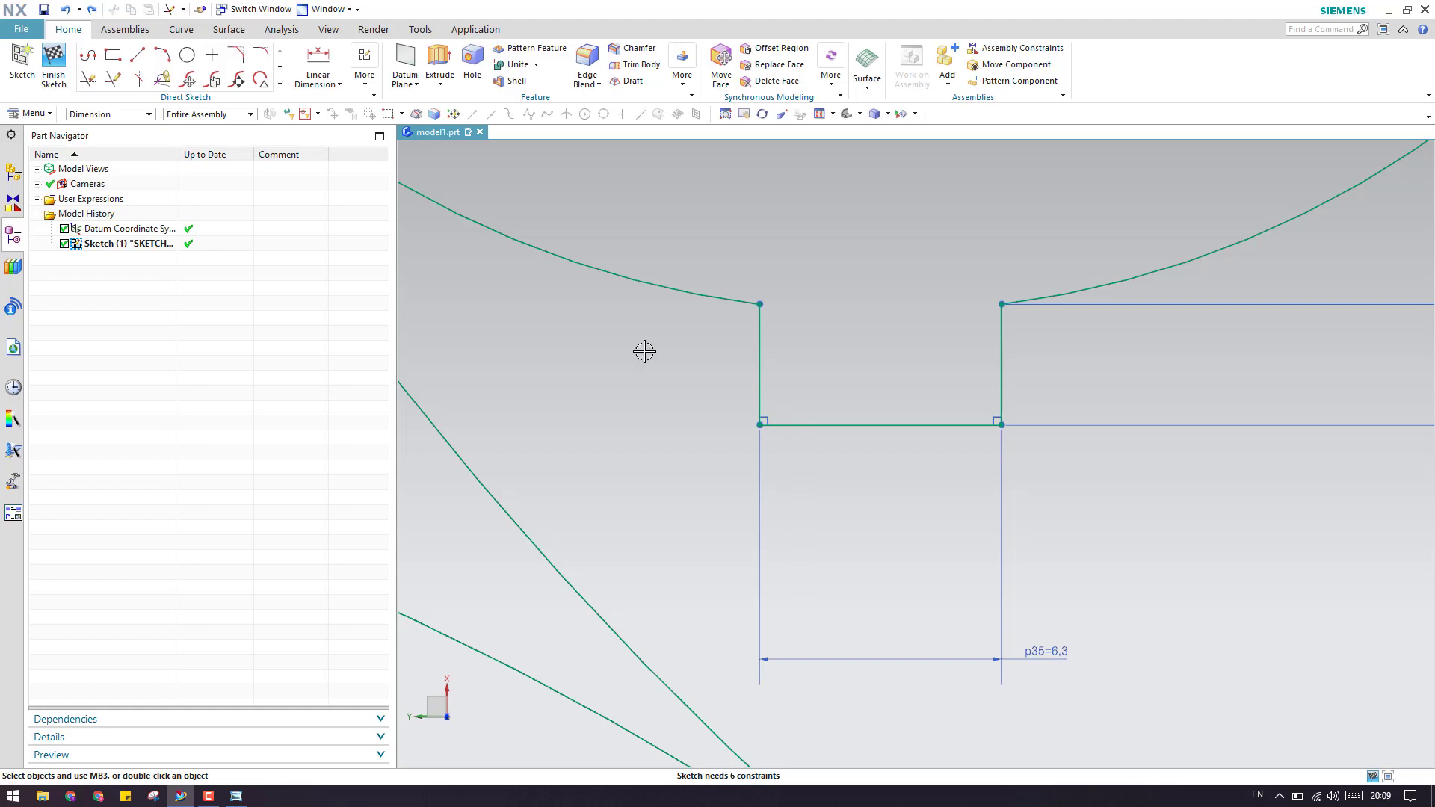
left_click(119, 114)
left_click(105, 127)
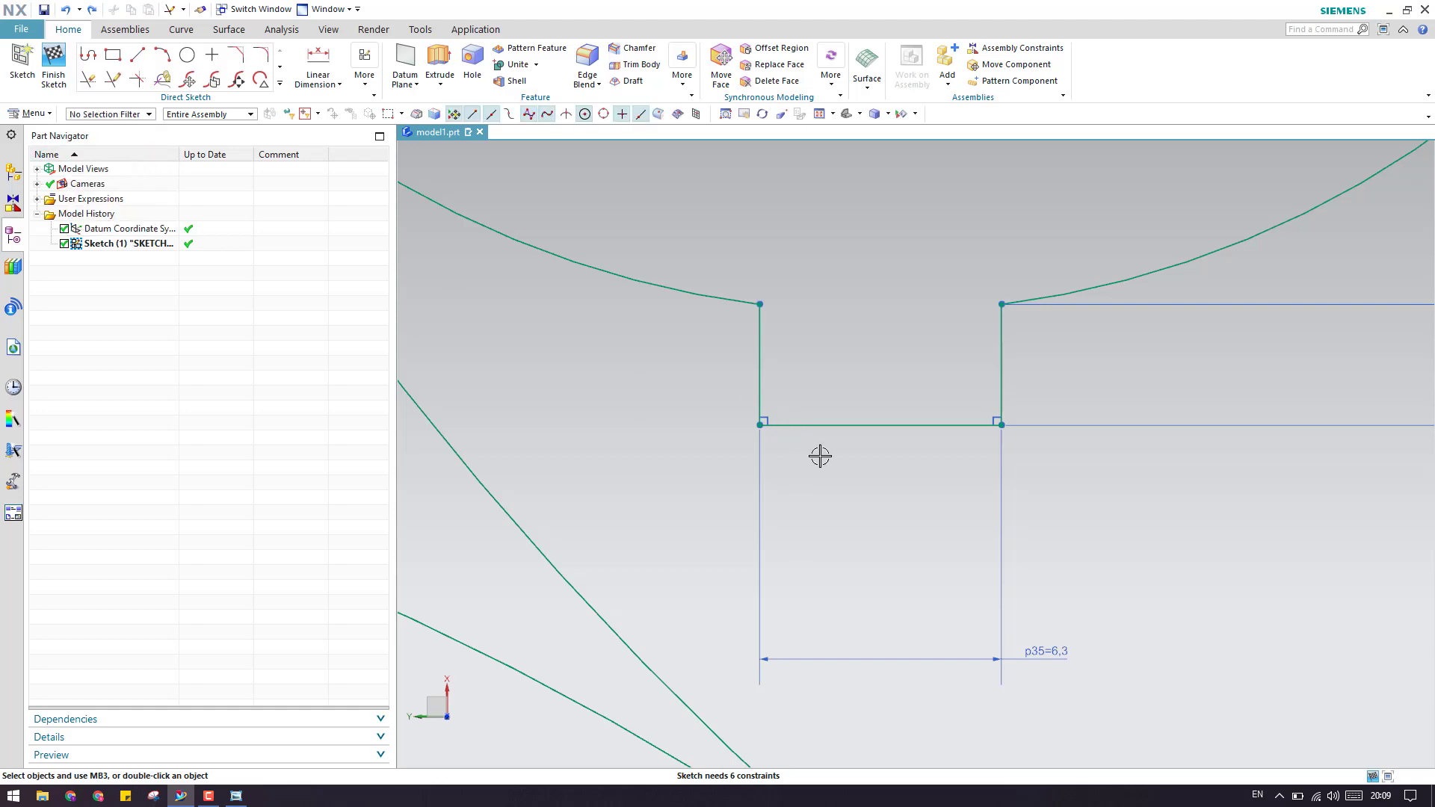
right_click(849, 426)
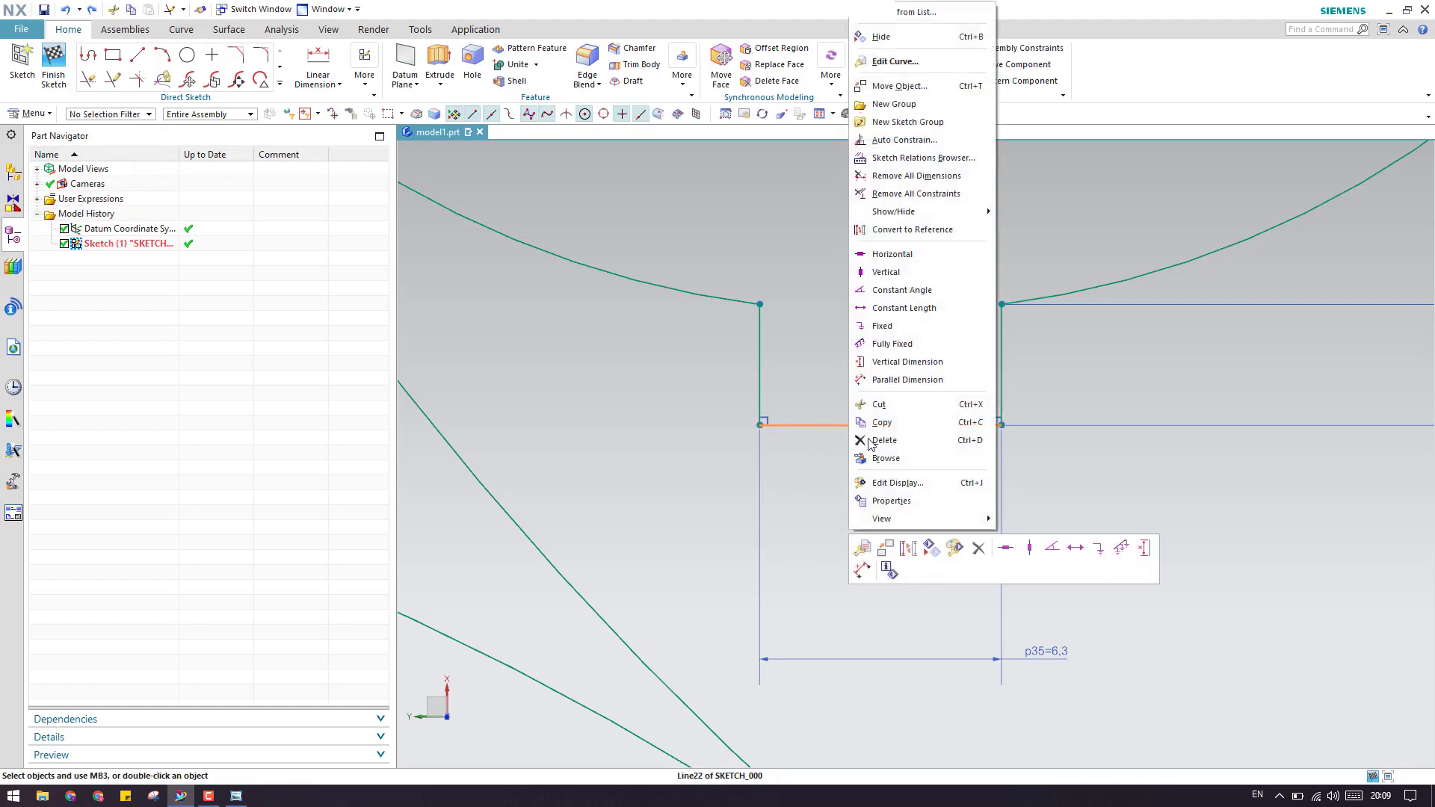
left_click(1007, 549)
Step: Constrain the keyway's two side edges as vertical
right_click(1001, 364)
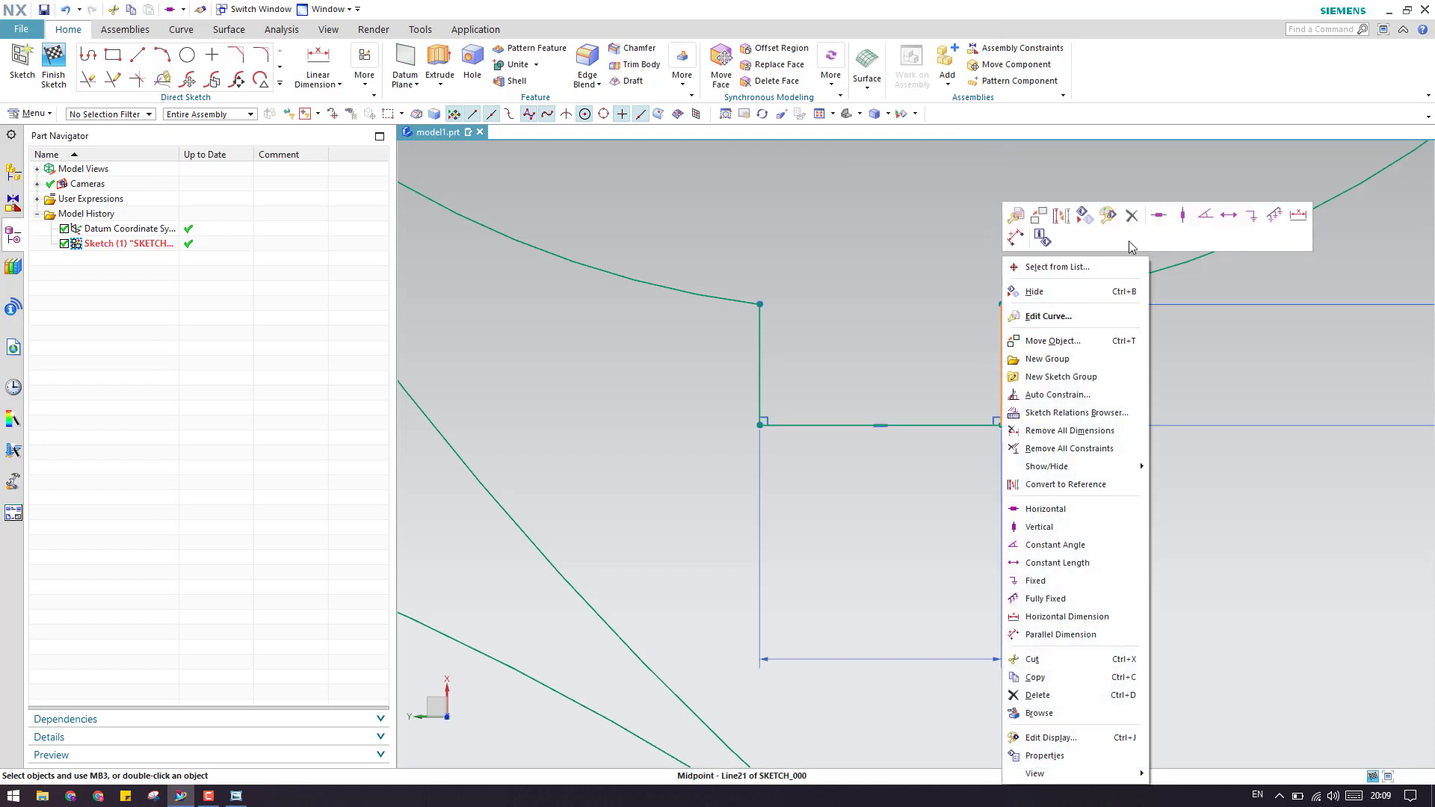
left_click(1182, 219)
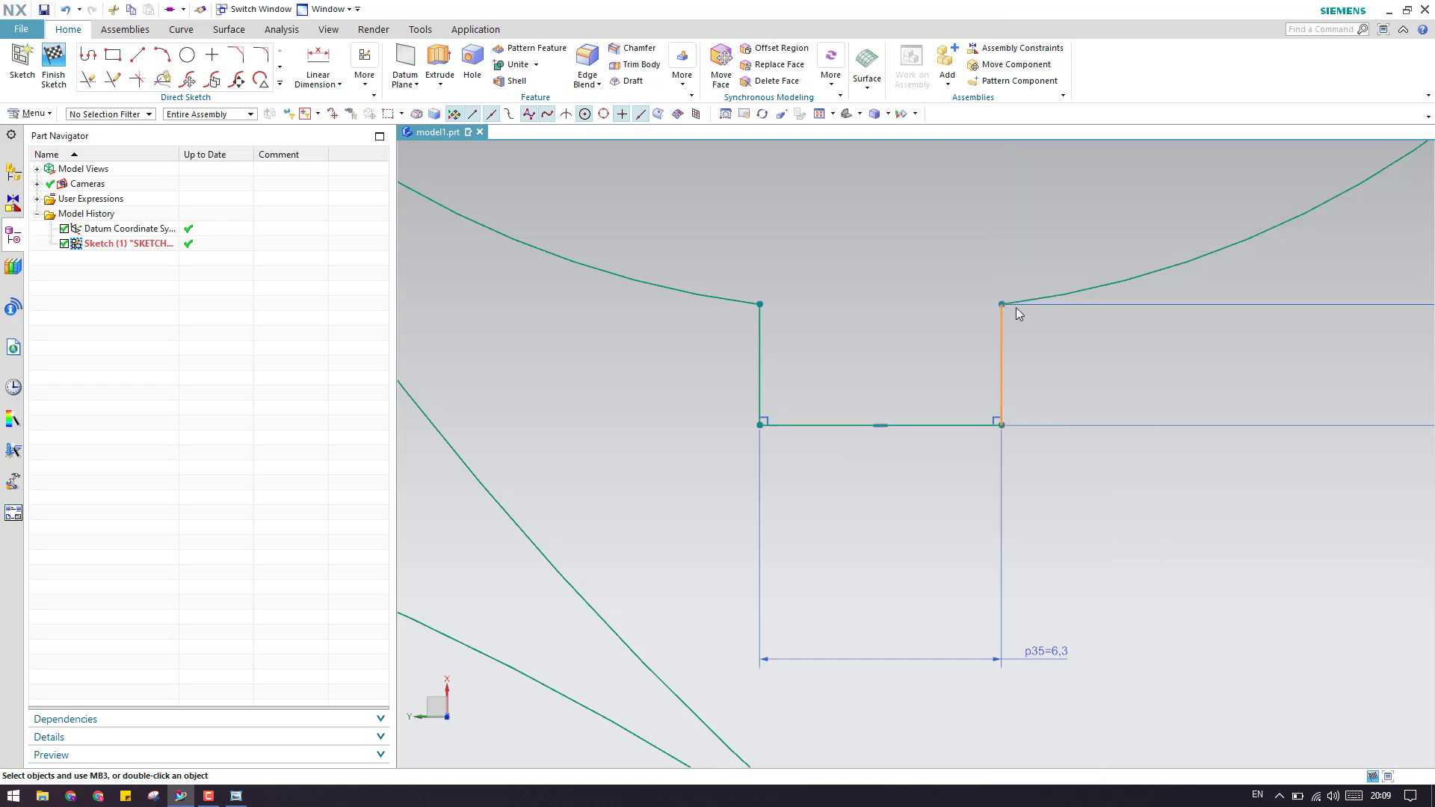
right_click(760, 345)
left_click(941, 216)
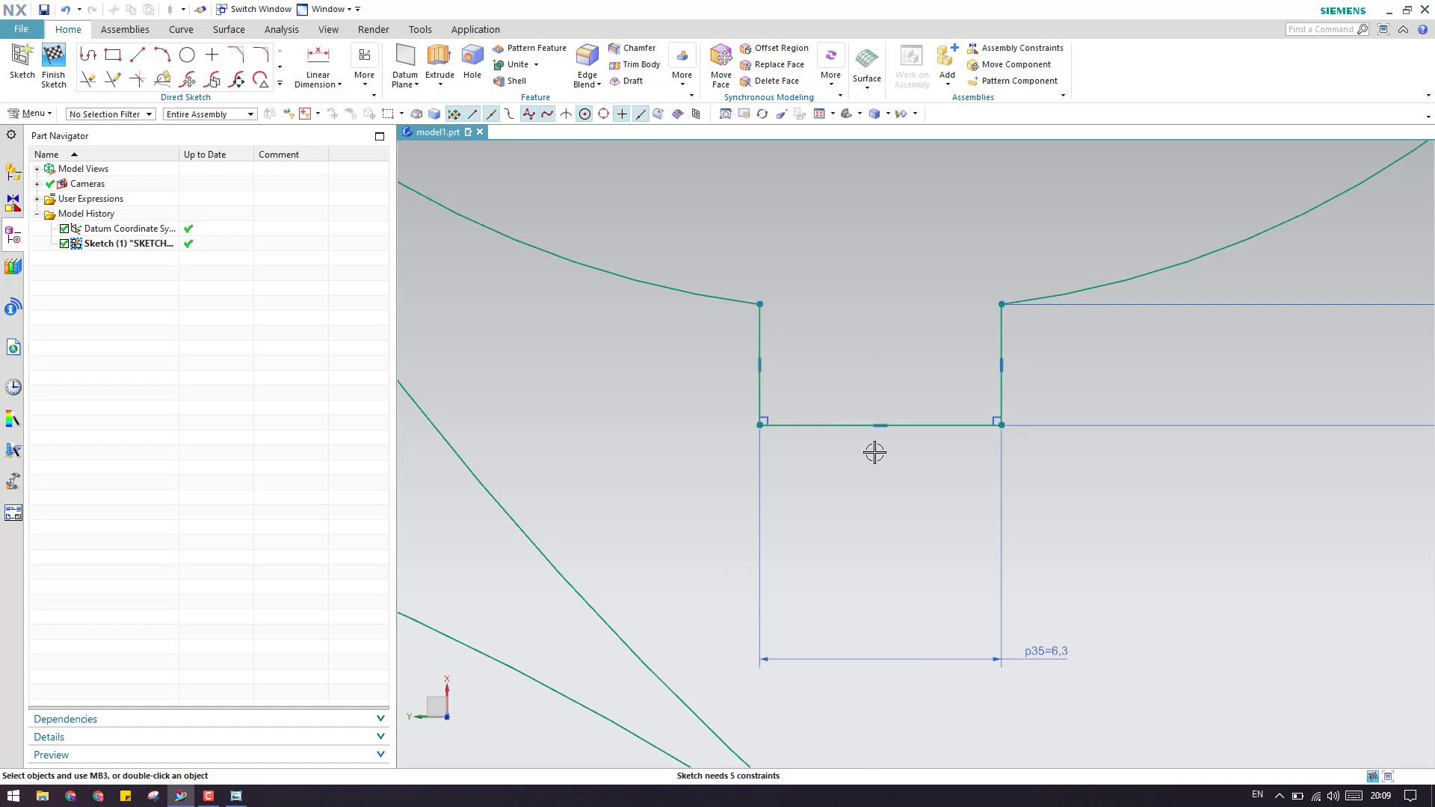
Step: Try to move the keyway's upper left corner sideways along the hub, and undo the move
scroll(859, 478, "up", 1)
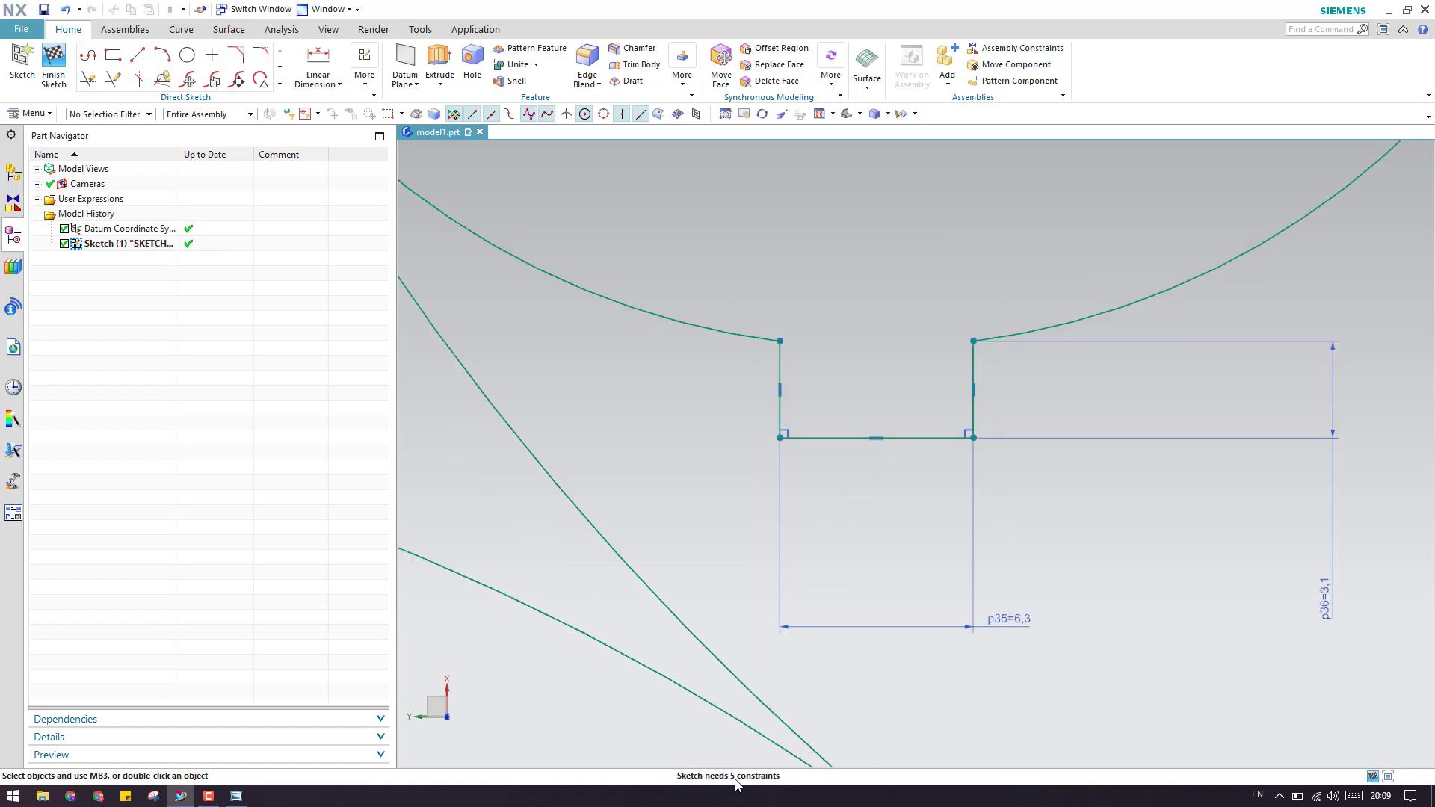
scroll(909, 550, "up", 6)
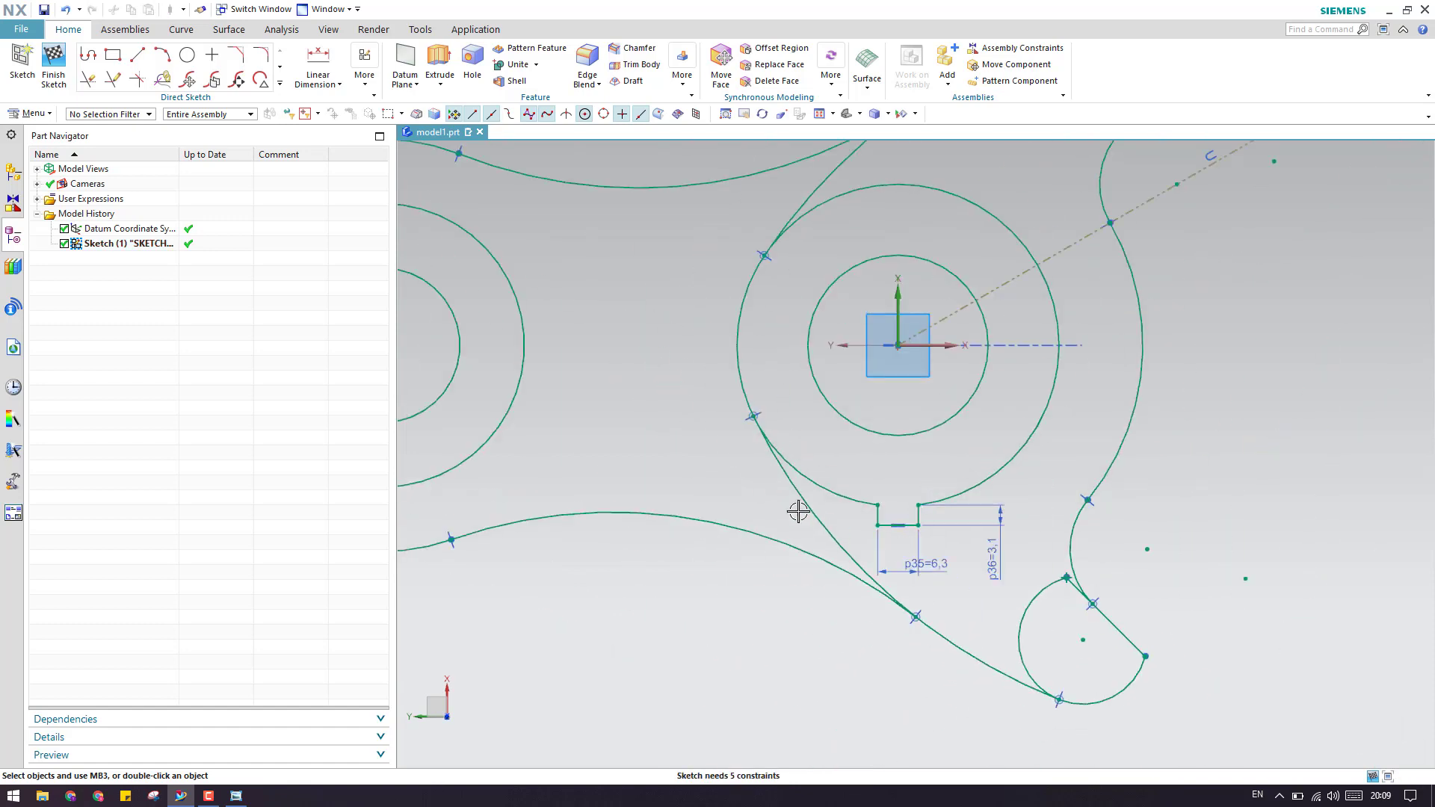
mouse_move(877, 505)
left_mouse_down()
mouse_move(811, 437)
mouse_move(875, 476)
mouse_move(942, 464)
mouse_move(859, 500)
mouse_move(887, 507)
left_mouse_up()
scroll(888, 507, "down", 5)
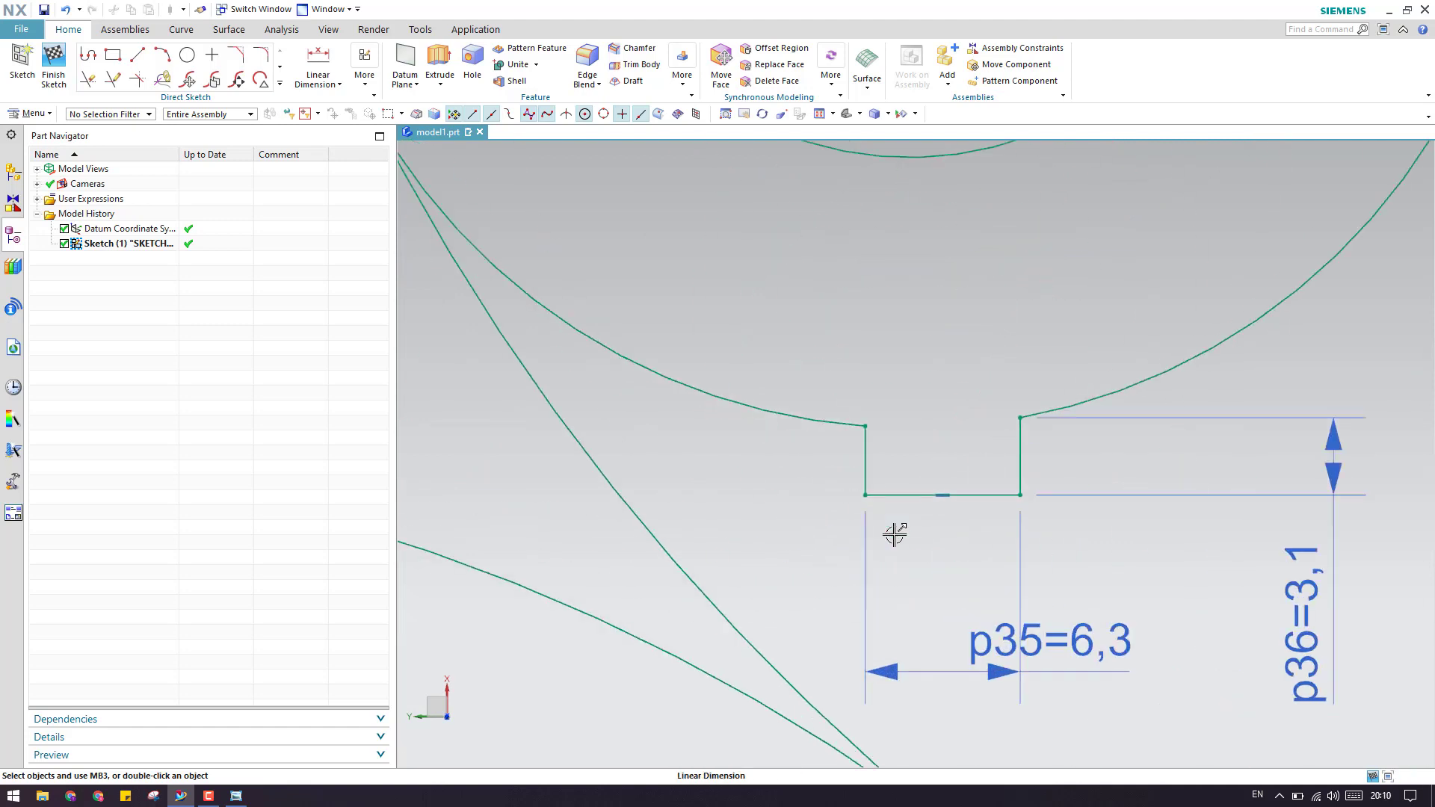
key("ctrl+z")
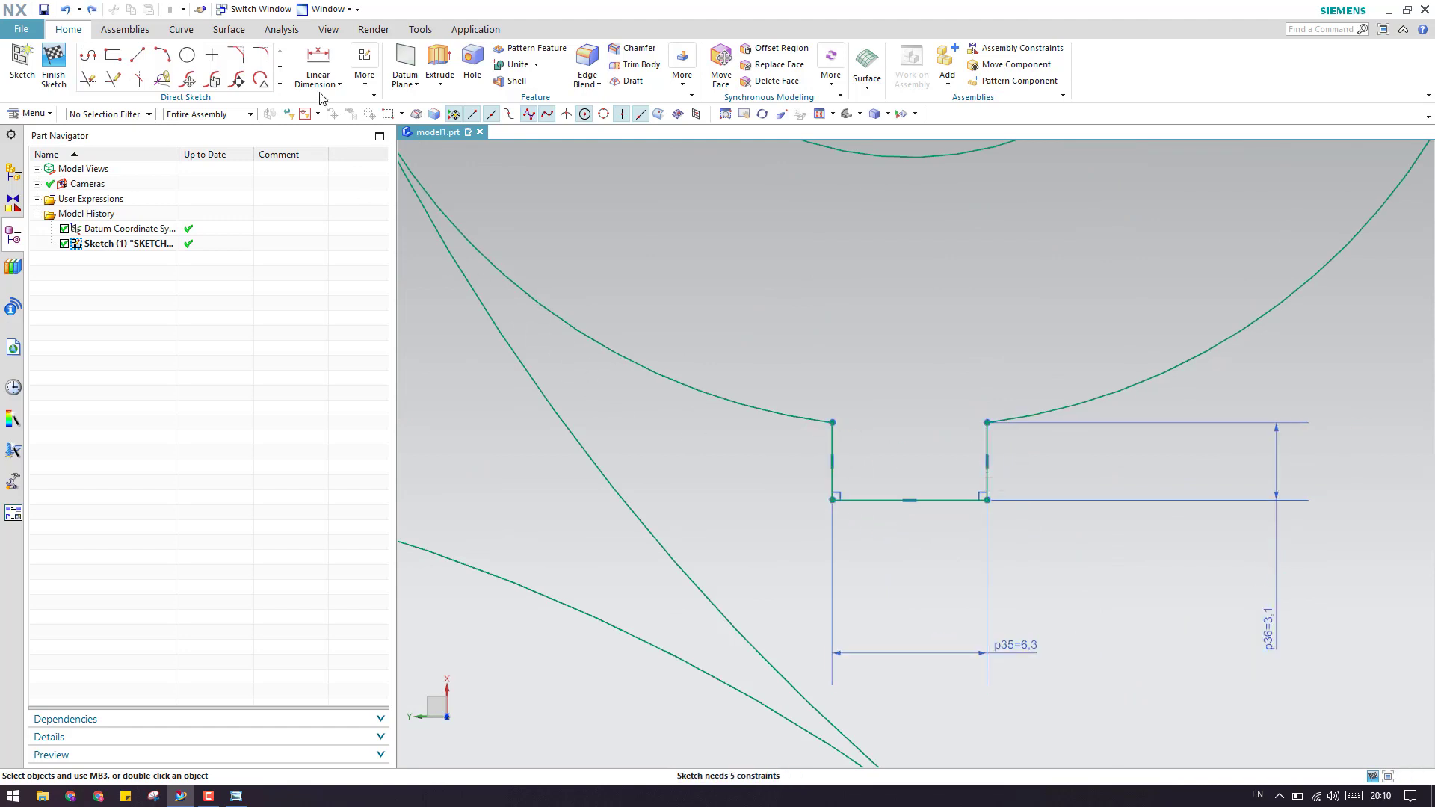
Step: Make the keyway's two side edges symmetric about the vertical axis through the hub centre
left_click(367, 89)
left_click(404, 119)
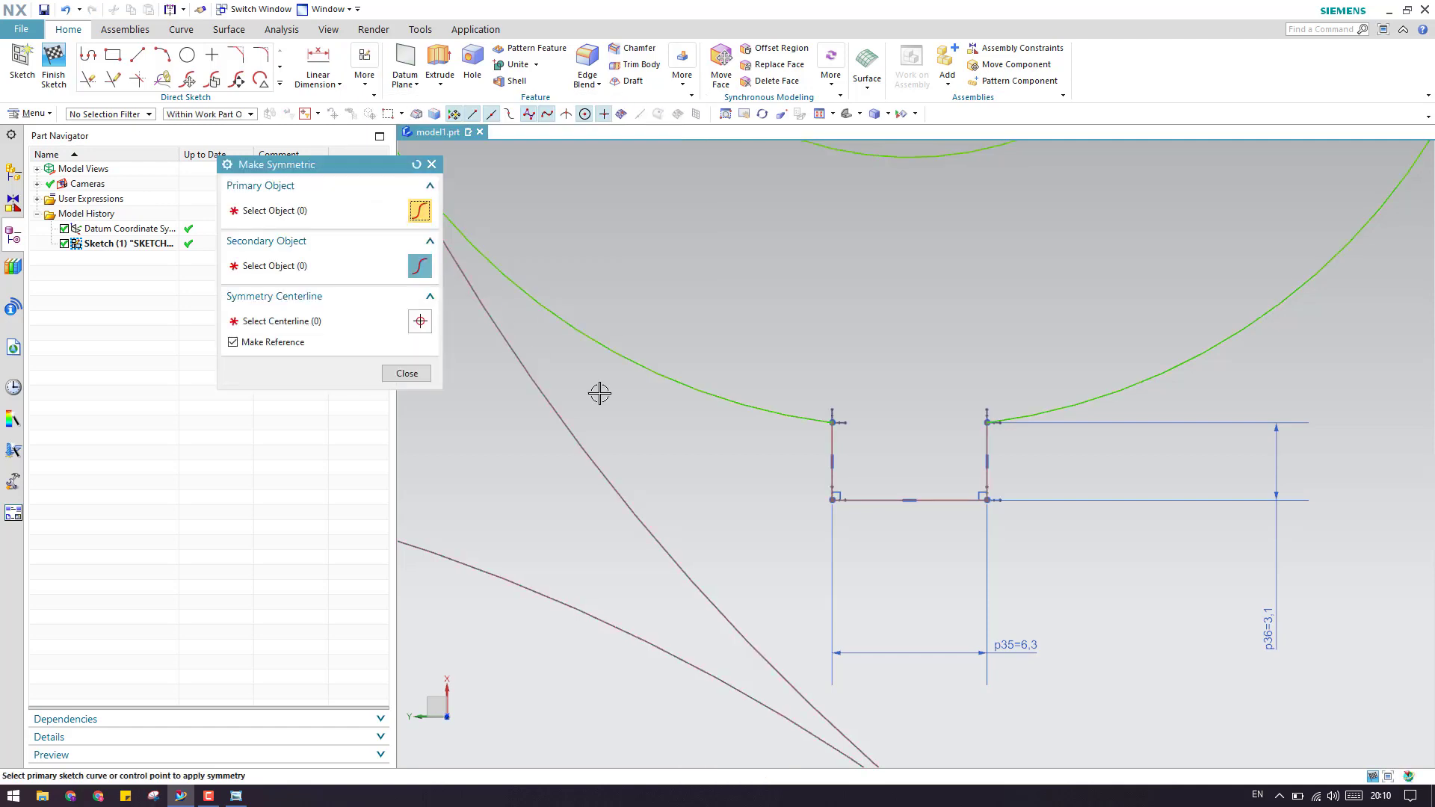
left_click(831, 440)
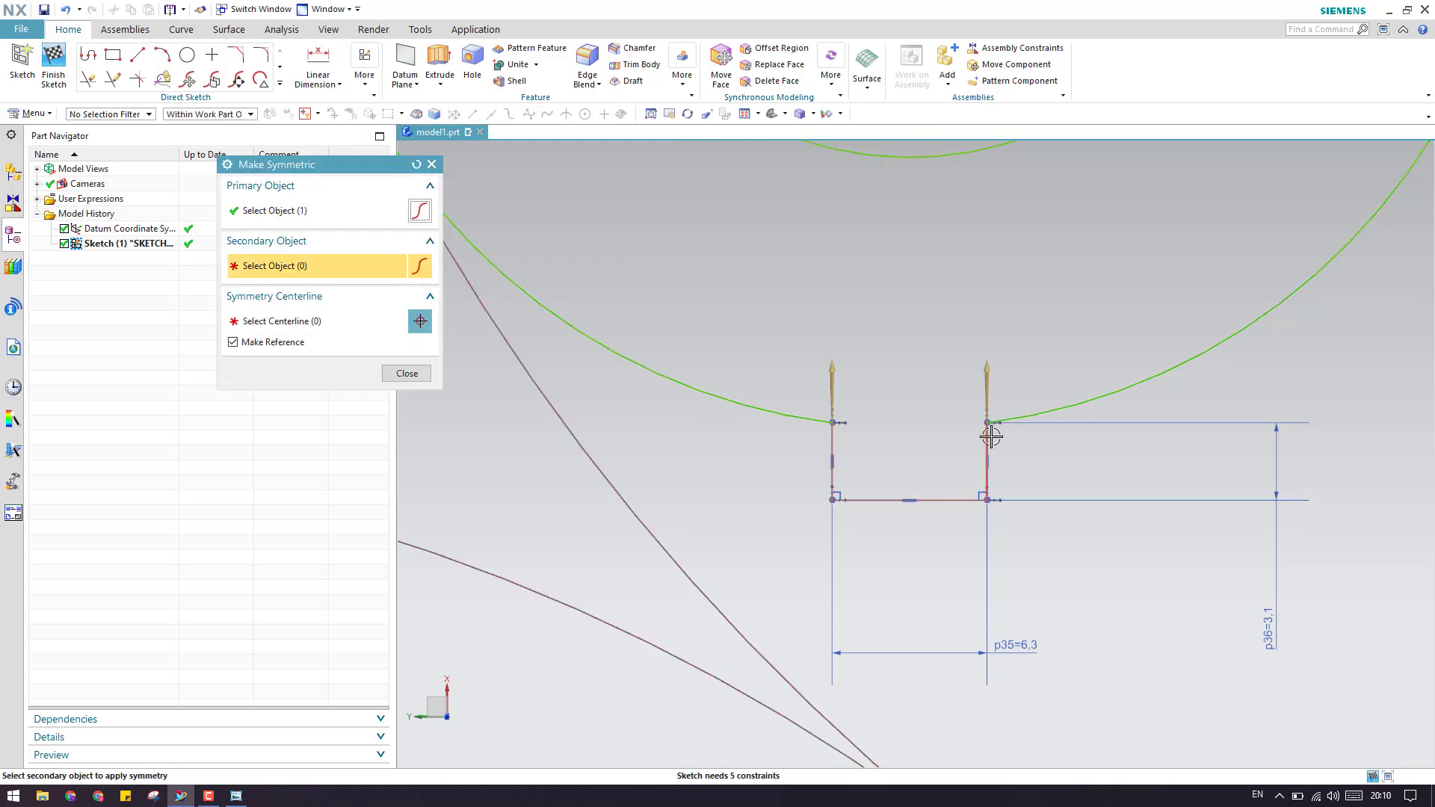
left_click(991, 437)
scroll(913, 480, "down", 4)
left_click(912, 172)
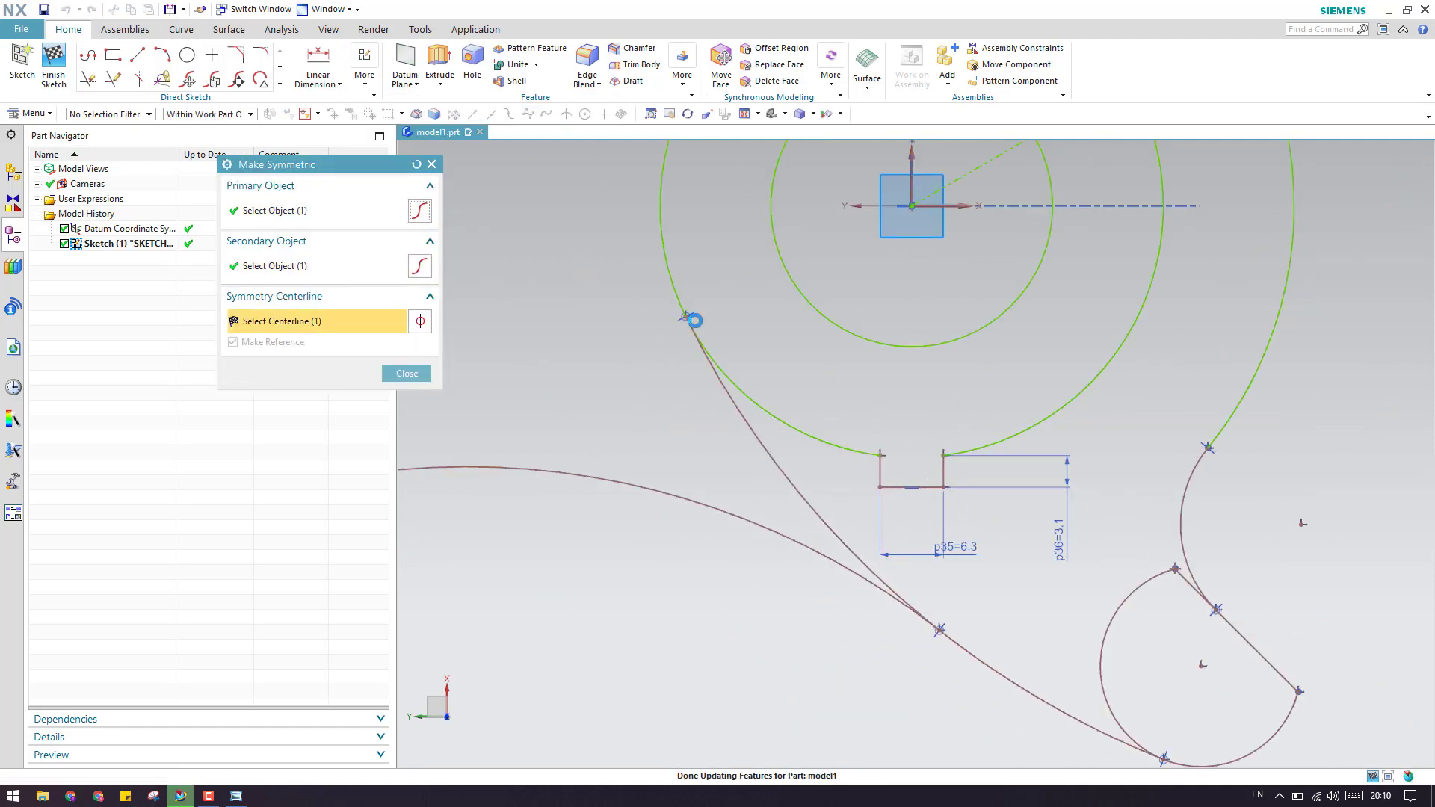
left_click(408, 374)
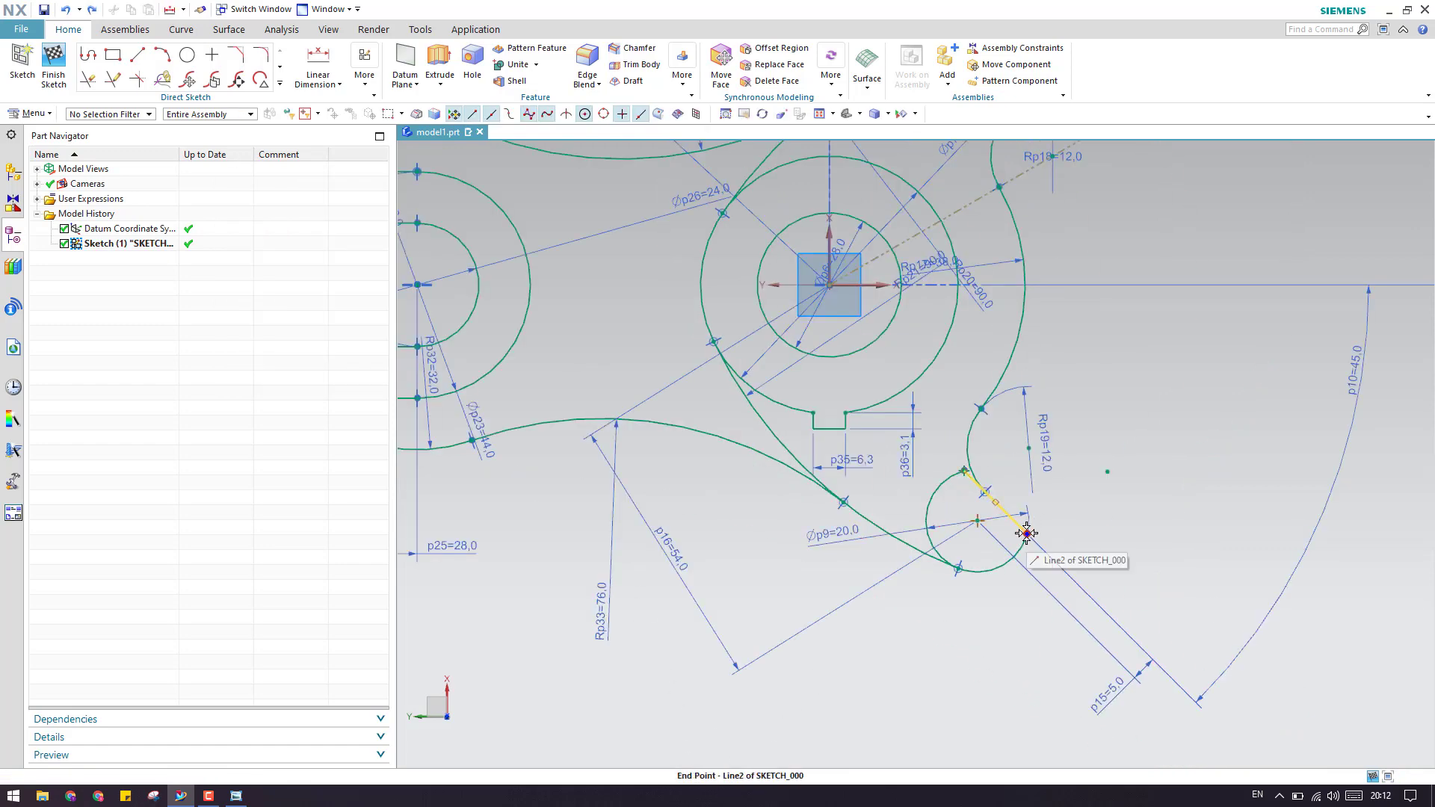
Step: Reposition the 54 mm, 5 mm and 45° dimensions of the lower lobe farther away from the profile
mouse_move(1019, 529)
left_mouse_down()
mouse_move(1051, 497)
mouse_move(1012, 545)
mouse_move(1039, 529)
mouse_move(1021, 546)
mouse_move(1027, 535)
left_mouse_up()
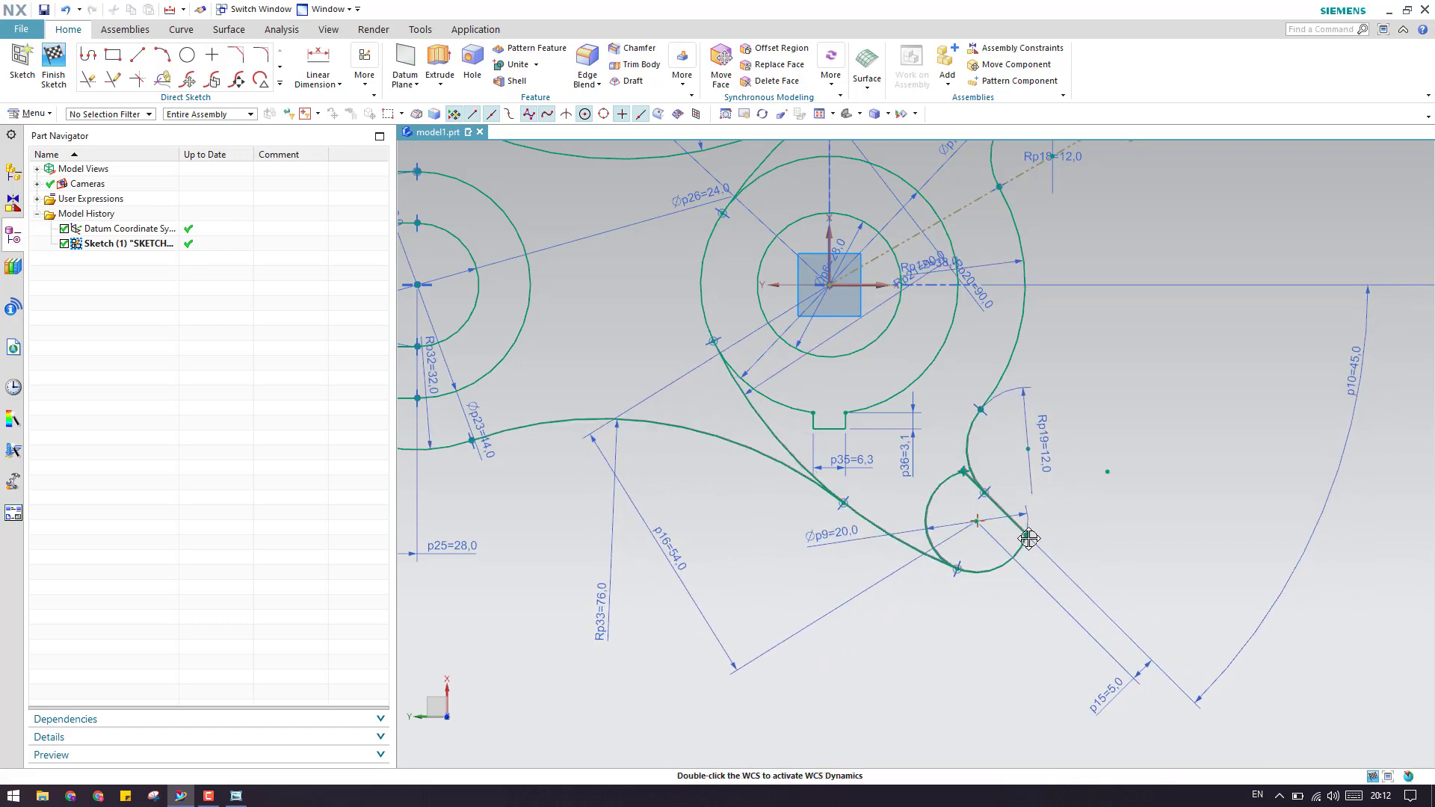
left_click_drag(672, 565, 560, 609)
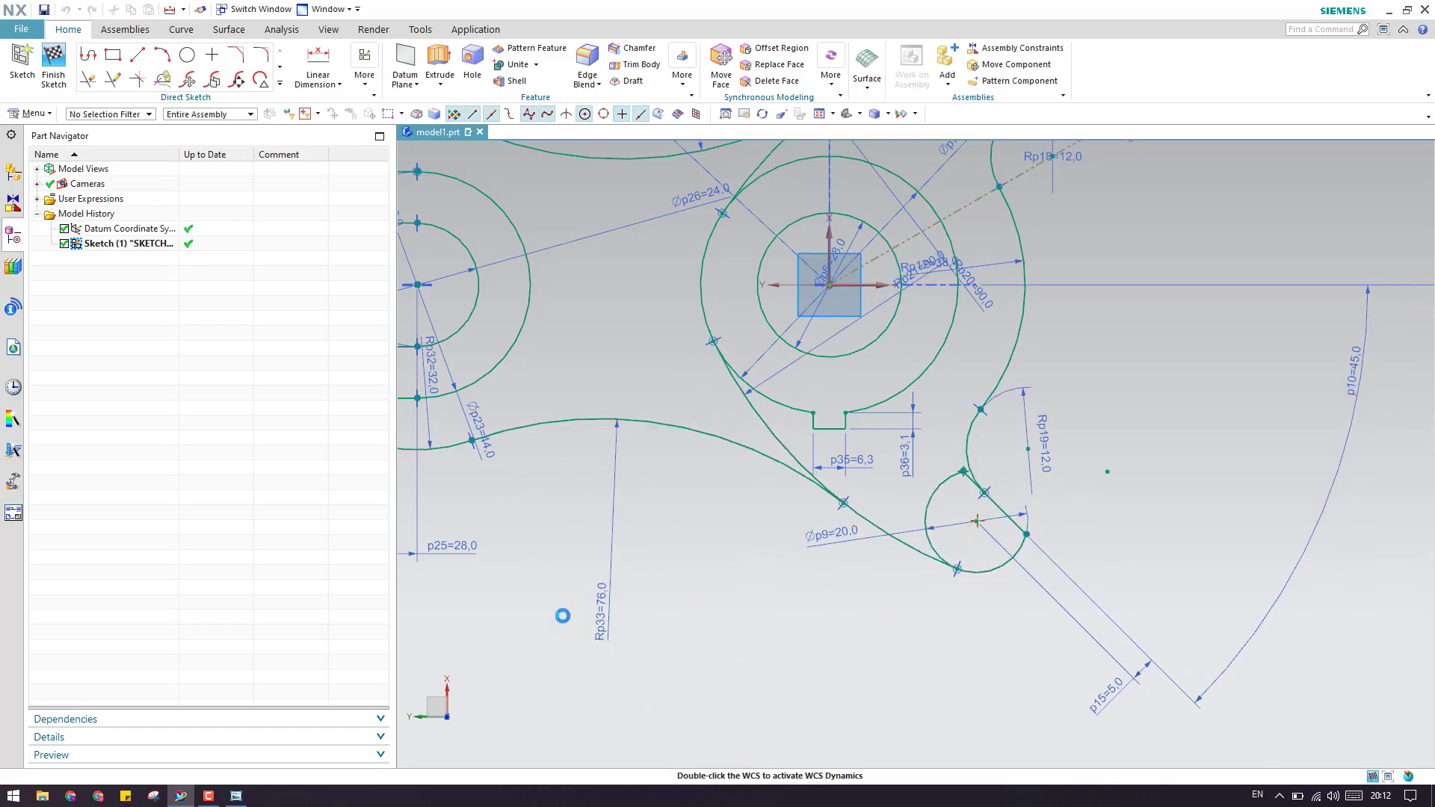
left_click_drag(1127, 688, 1152, 701)
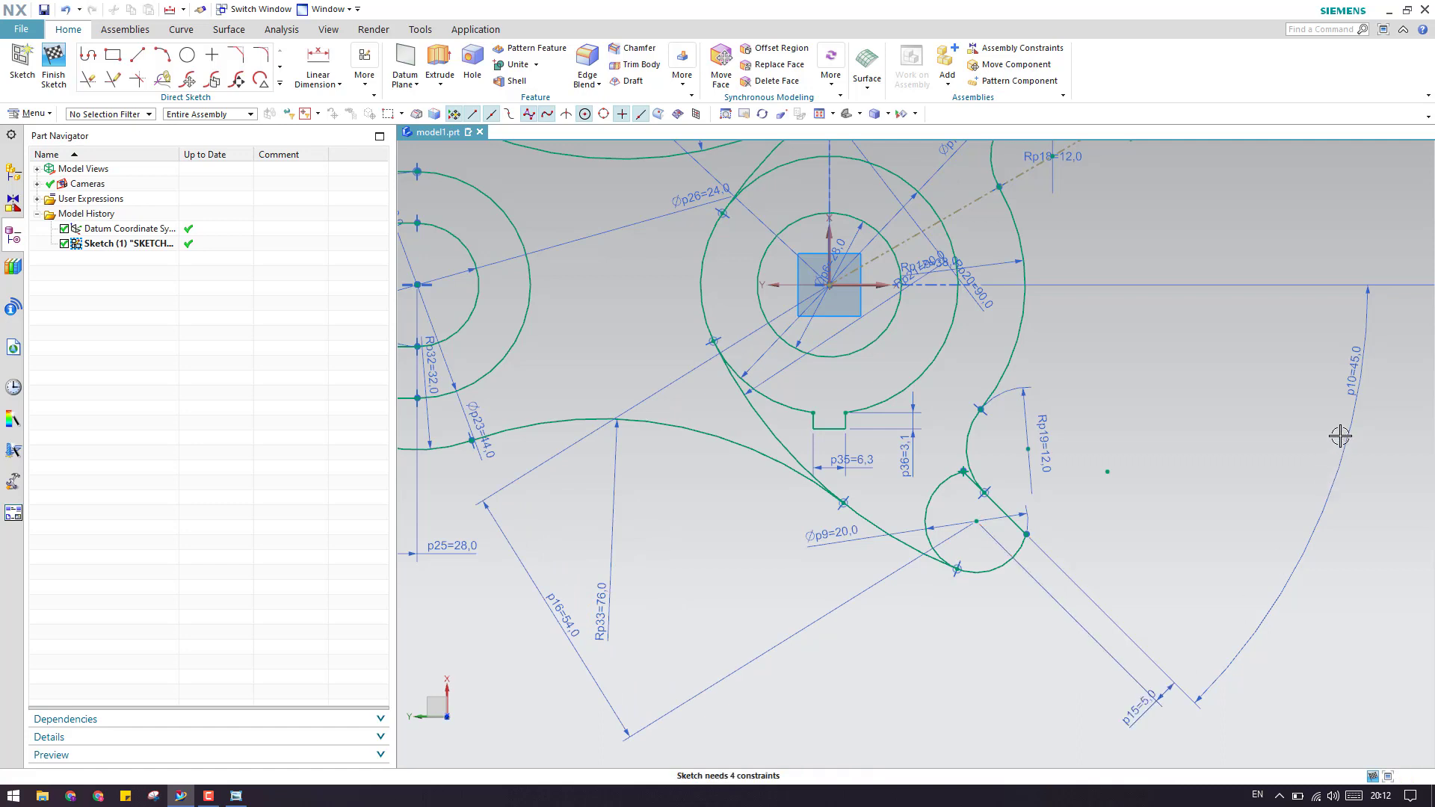
left_click_drag(1339, 435, 1376, 397)
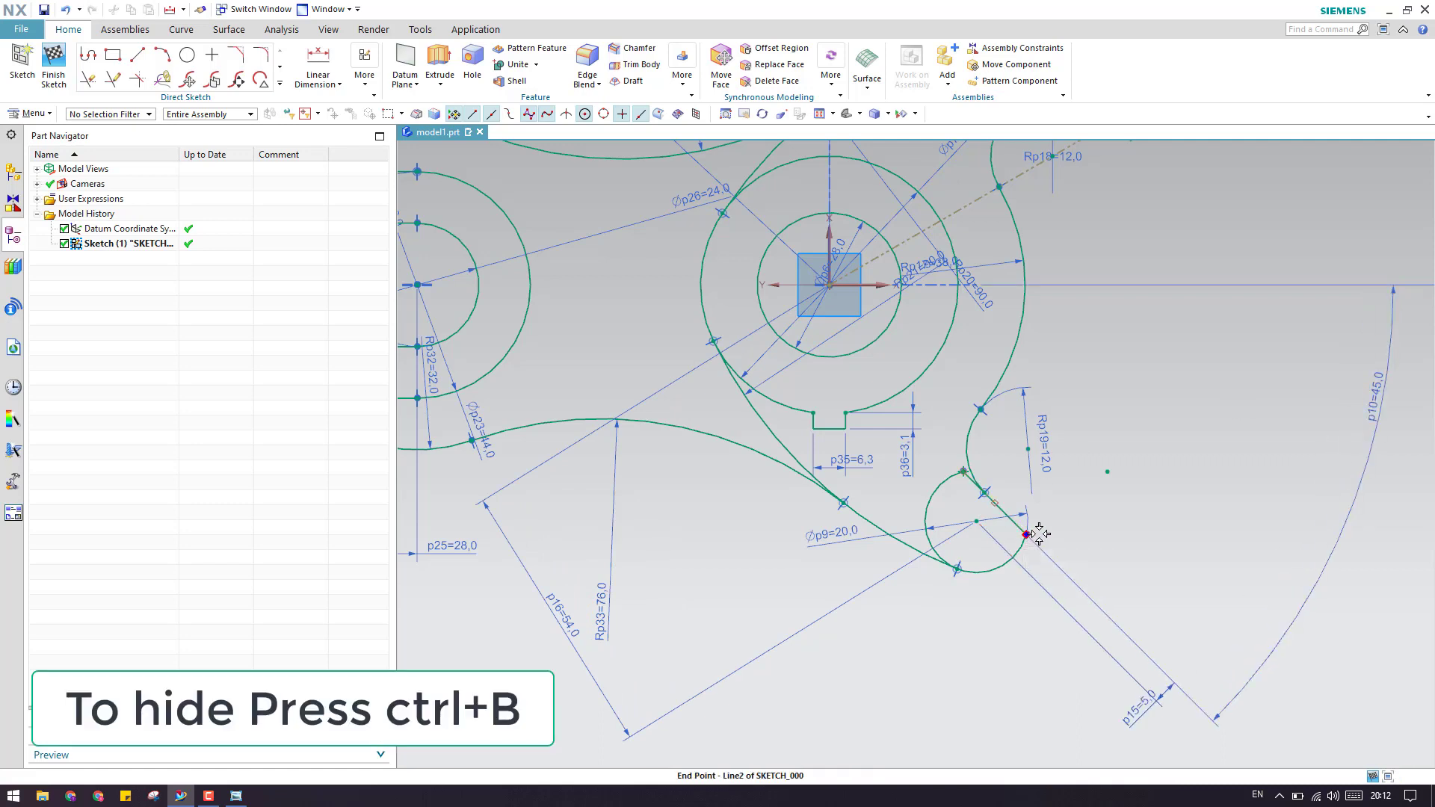
Step: Add a vertical linear dimension between the hub centre and the centre of the lower lobe's arc
left_click(1107, 471)
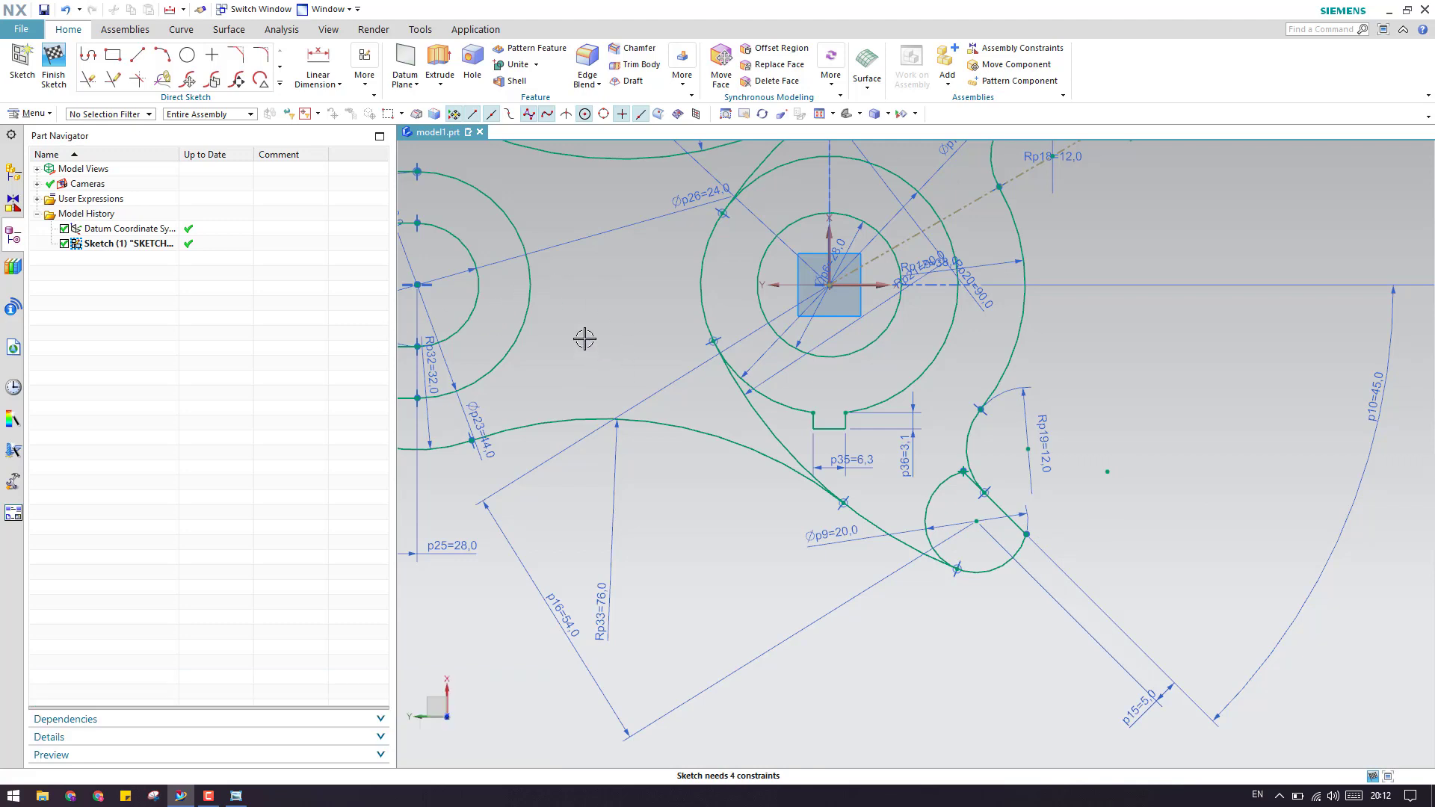
left_click(318, 60)
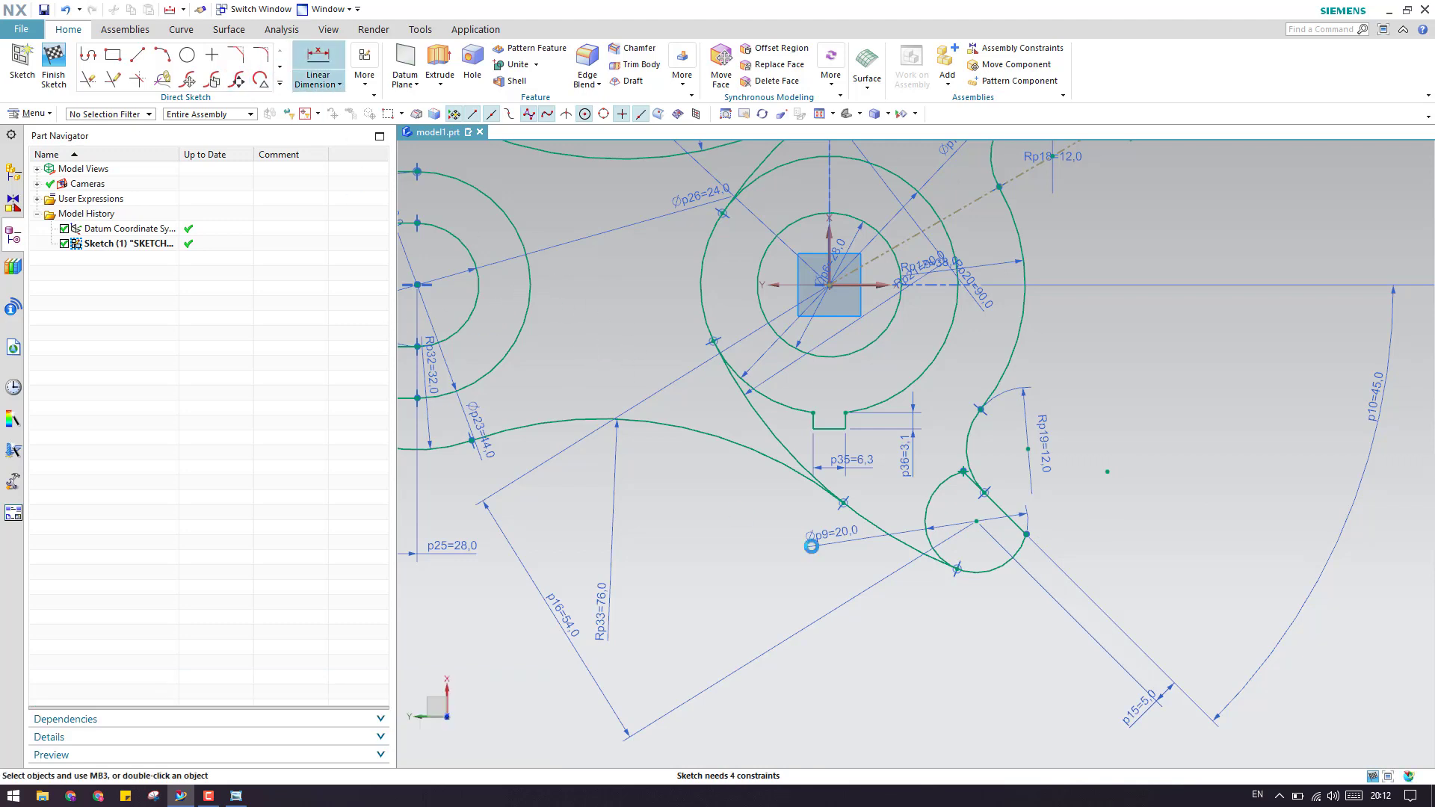
left_click(976, 521)
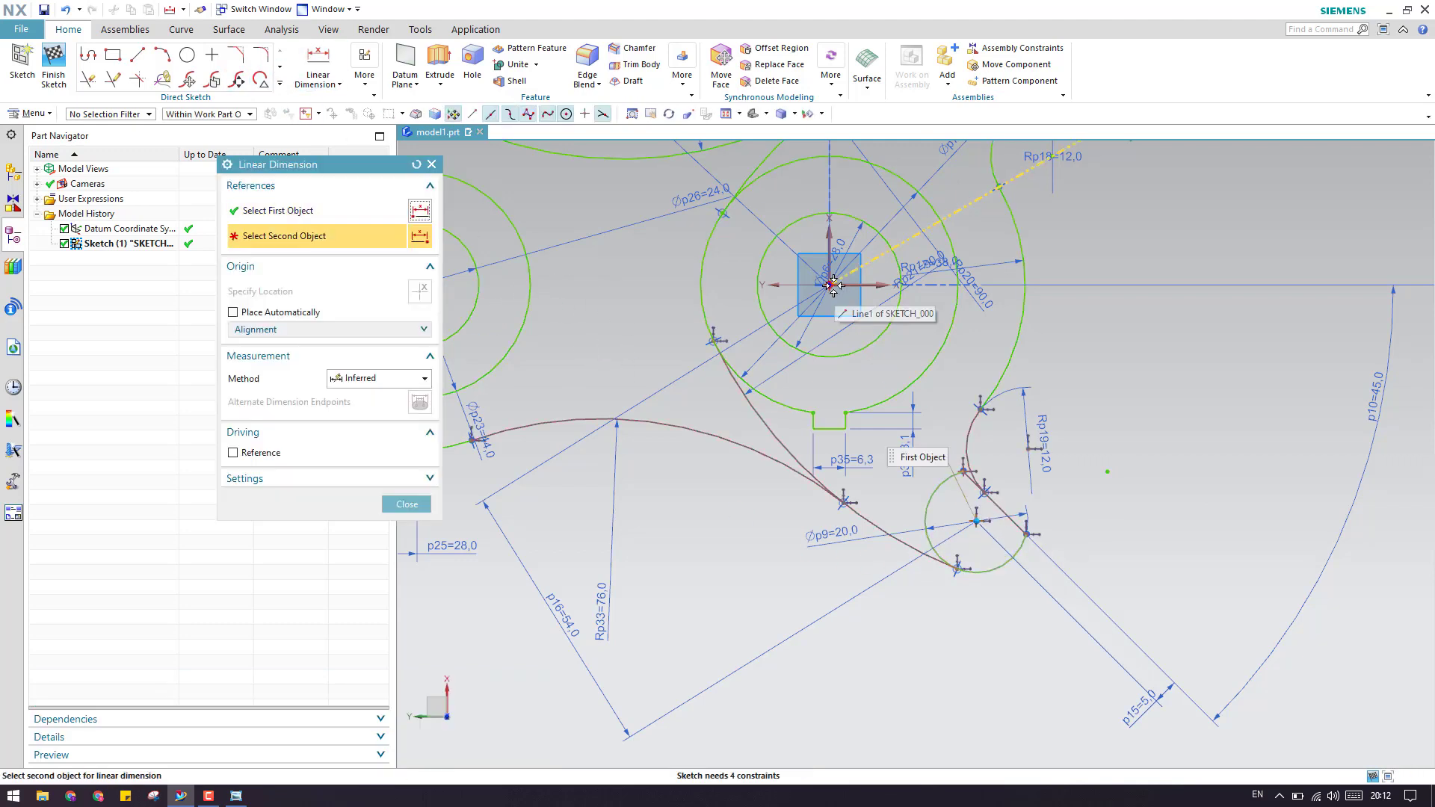
left_click(1183, 392)
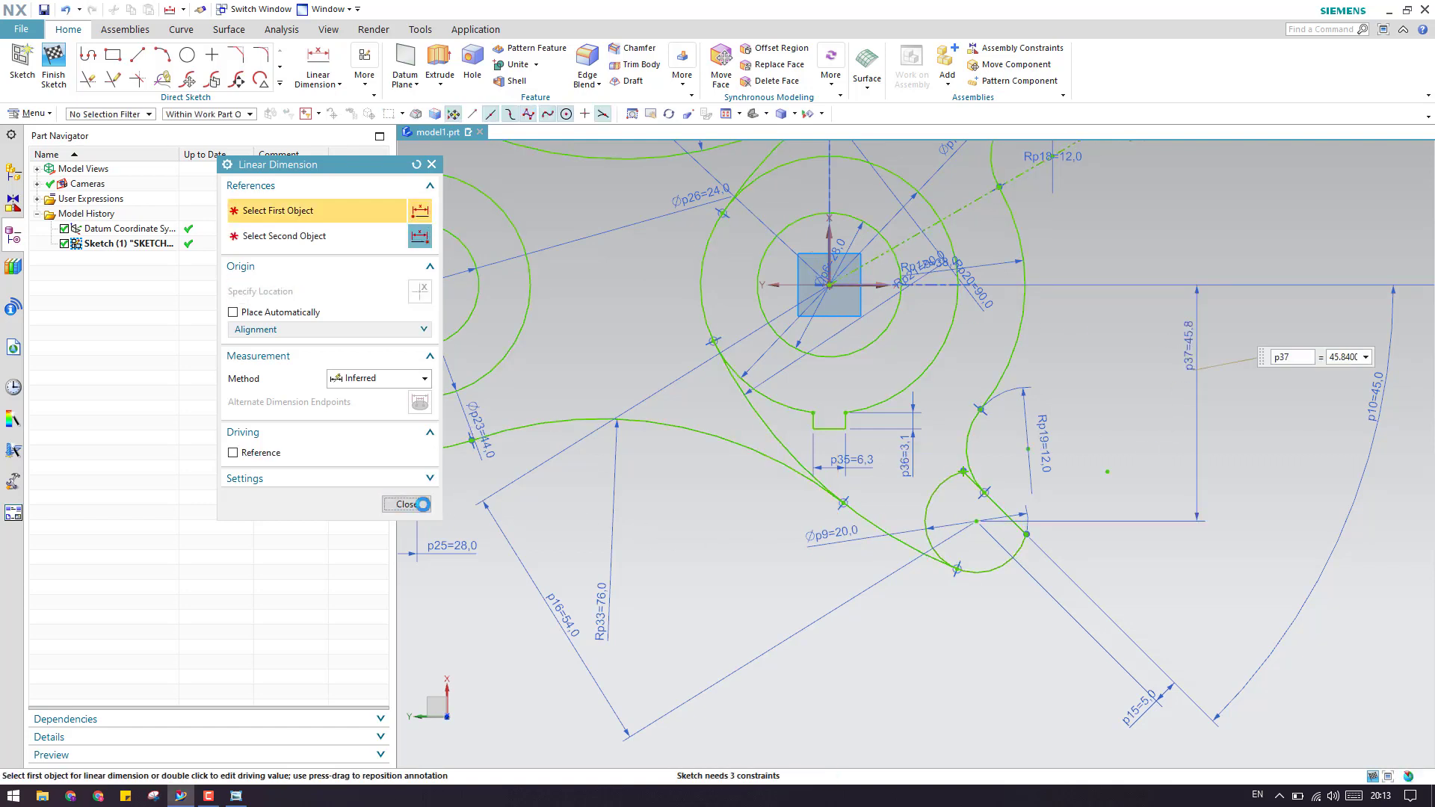
left_click(420, 504)
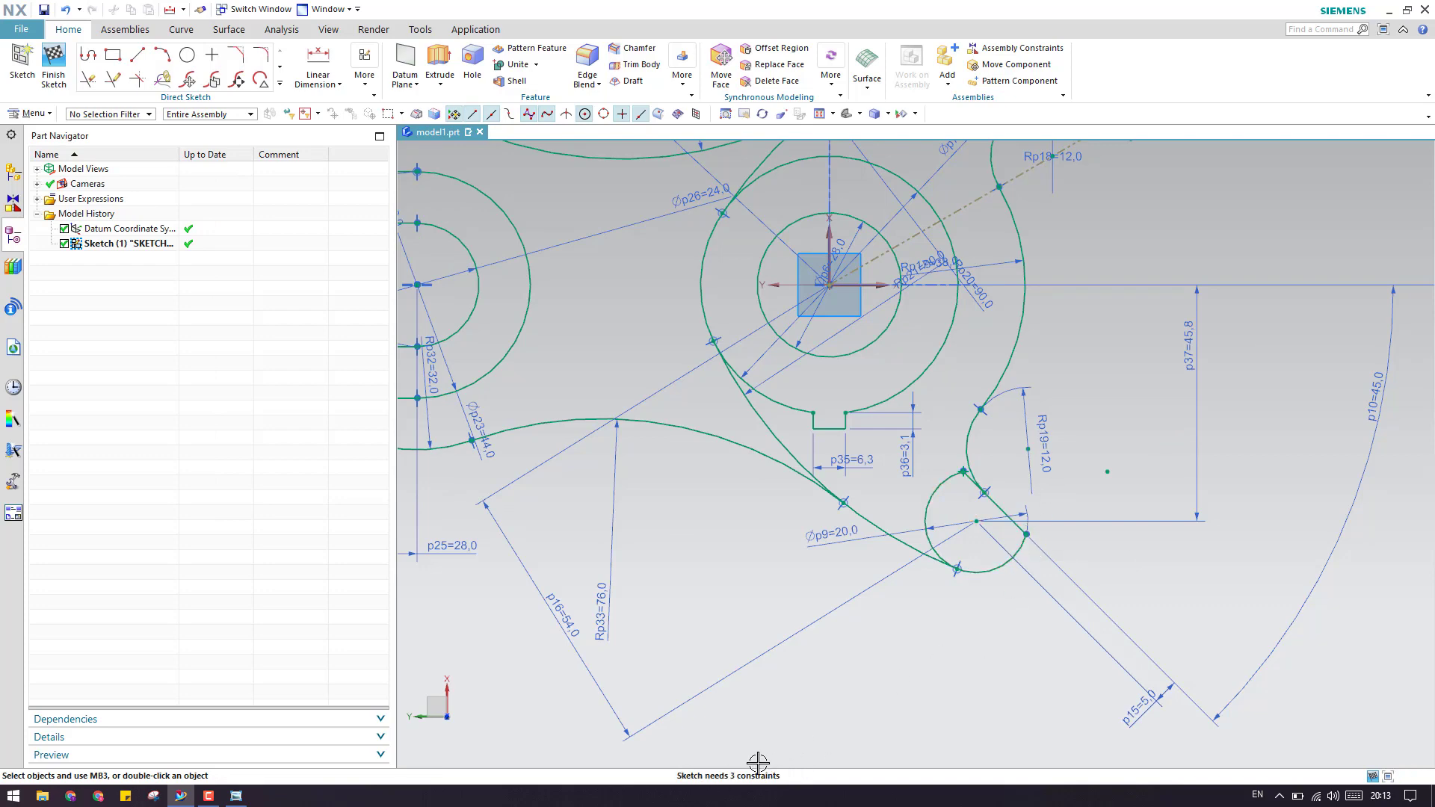
Step: Examine the slotted end's tangent edges and the overall sketch for curves that still lack constraints
scroll(886, 689, "down", 3)
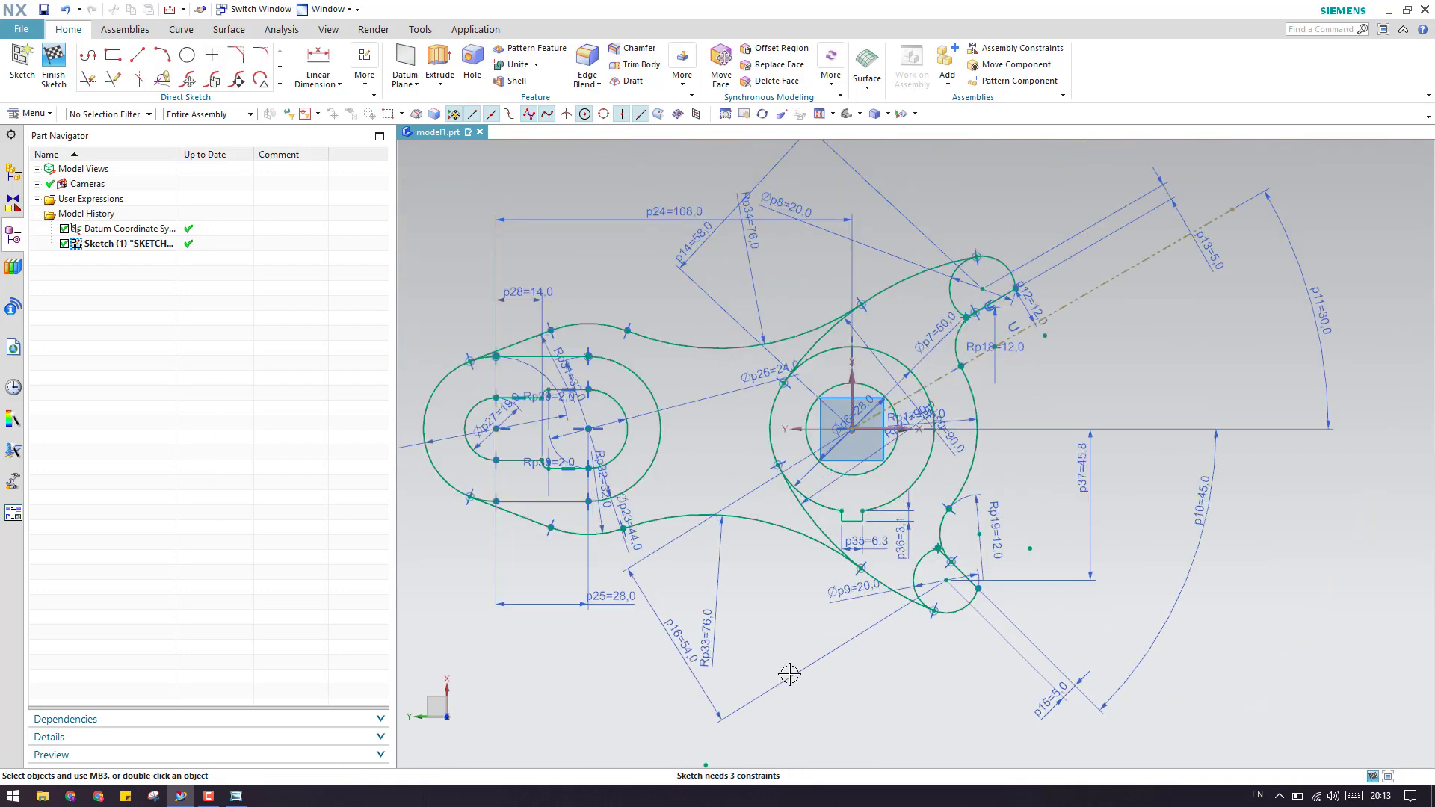
scroll(747, 528, "up", 2)
scroll(619, 326, "up", 3)
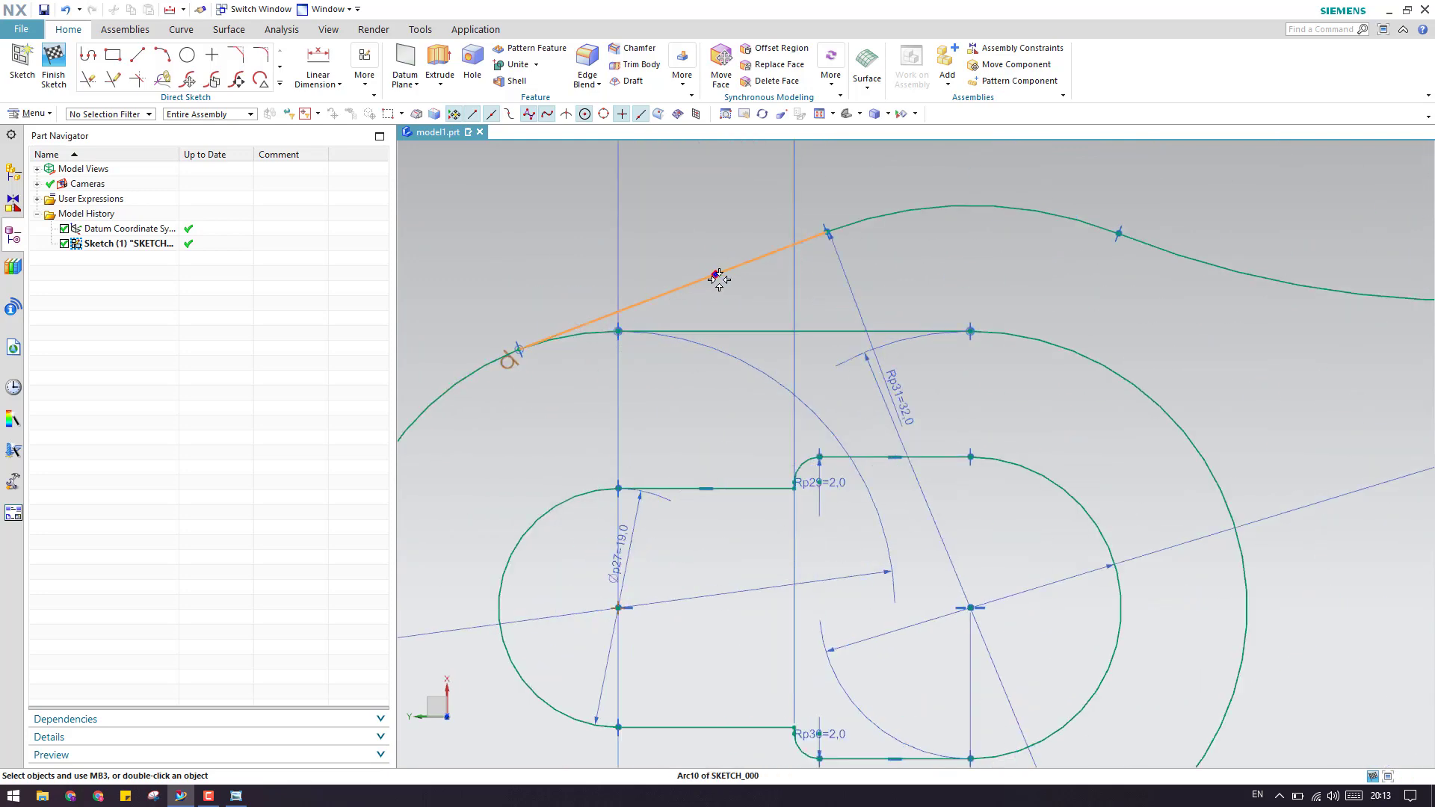
scroll(747, 298, "down", 2)
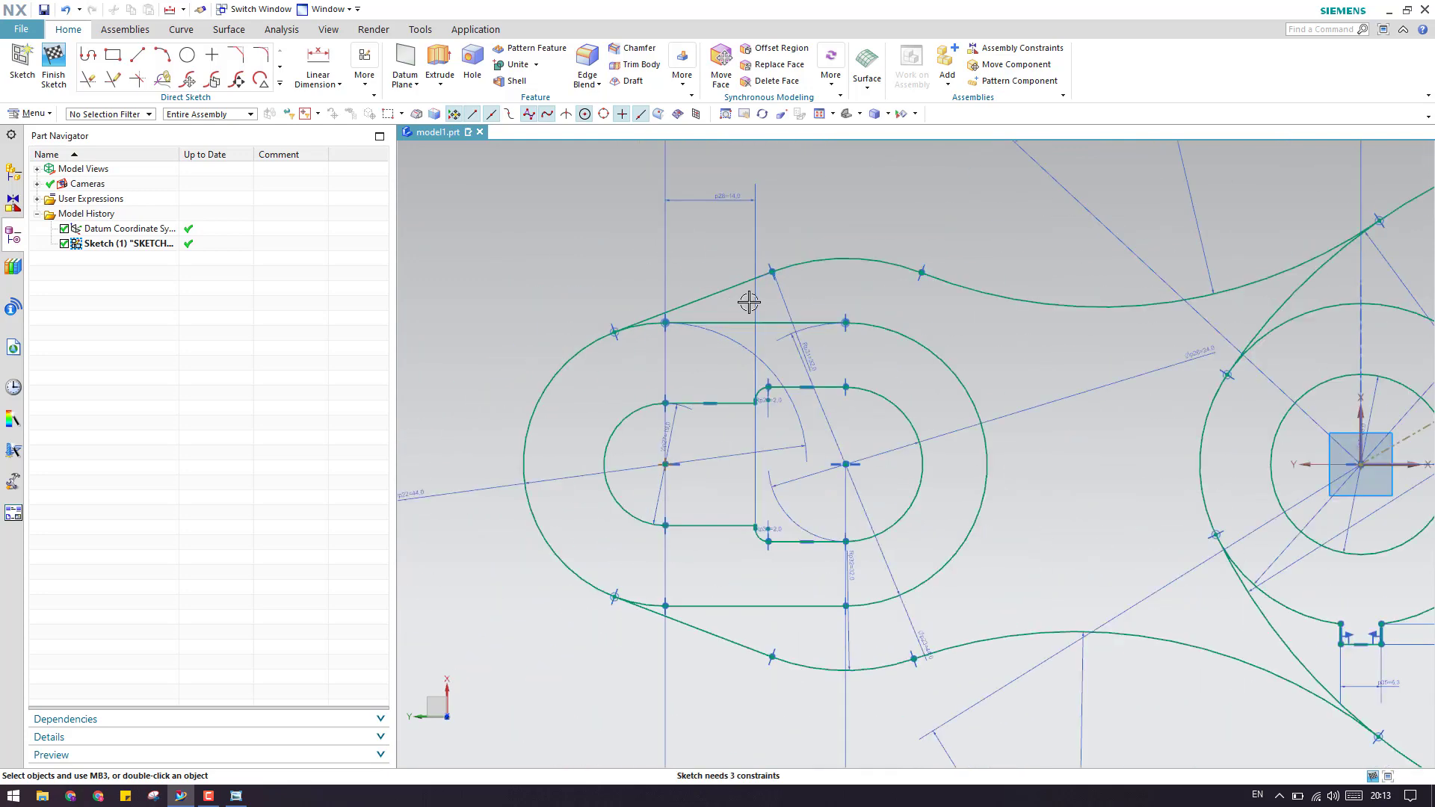
scroll(776, 273, "up", 3)
scroll(777, 274, "down", 5)
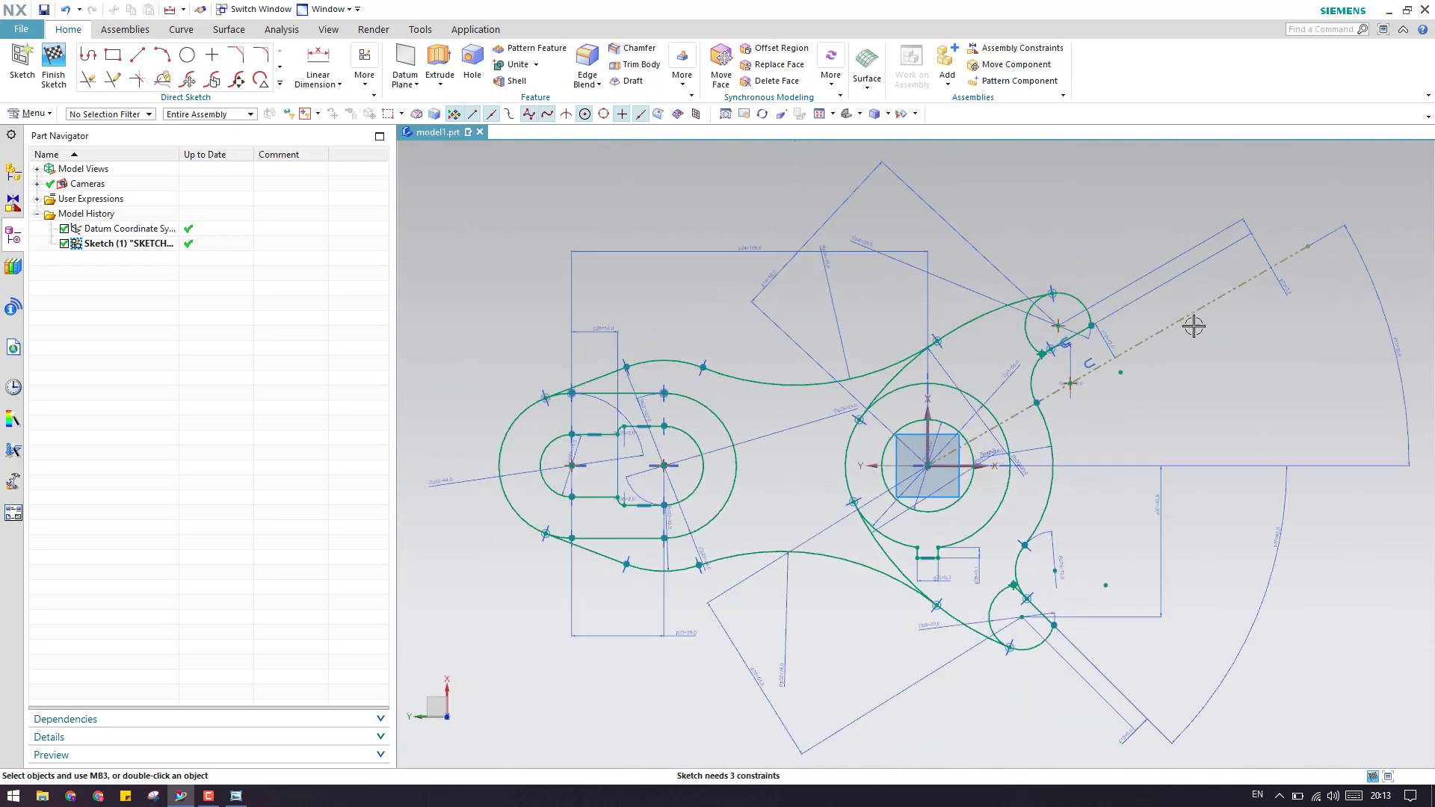
scroll(1105, 320, "up", 2)
scroll(1105, 320, "down", 2)
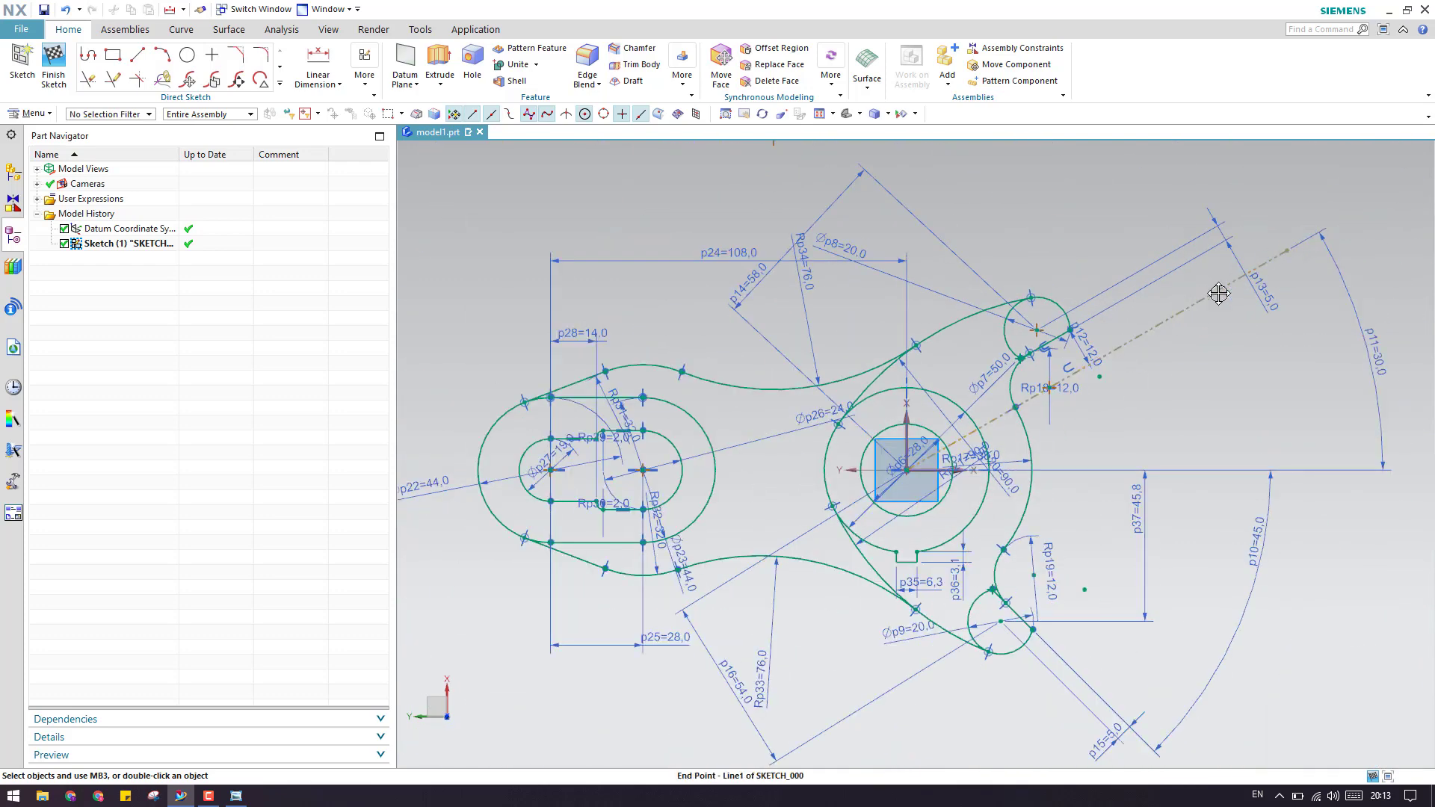
Step: Shorten the 30° reference line to a horizontal extent of about 83 mm and dimension that extent from the hub centre
scroll(1177, 326, "up", 1)
left_click_drag(1177, 326, 1185, 319)
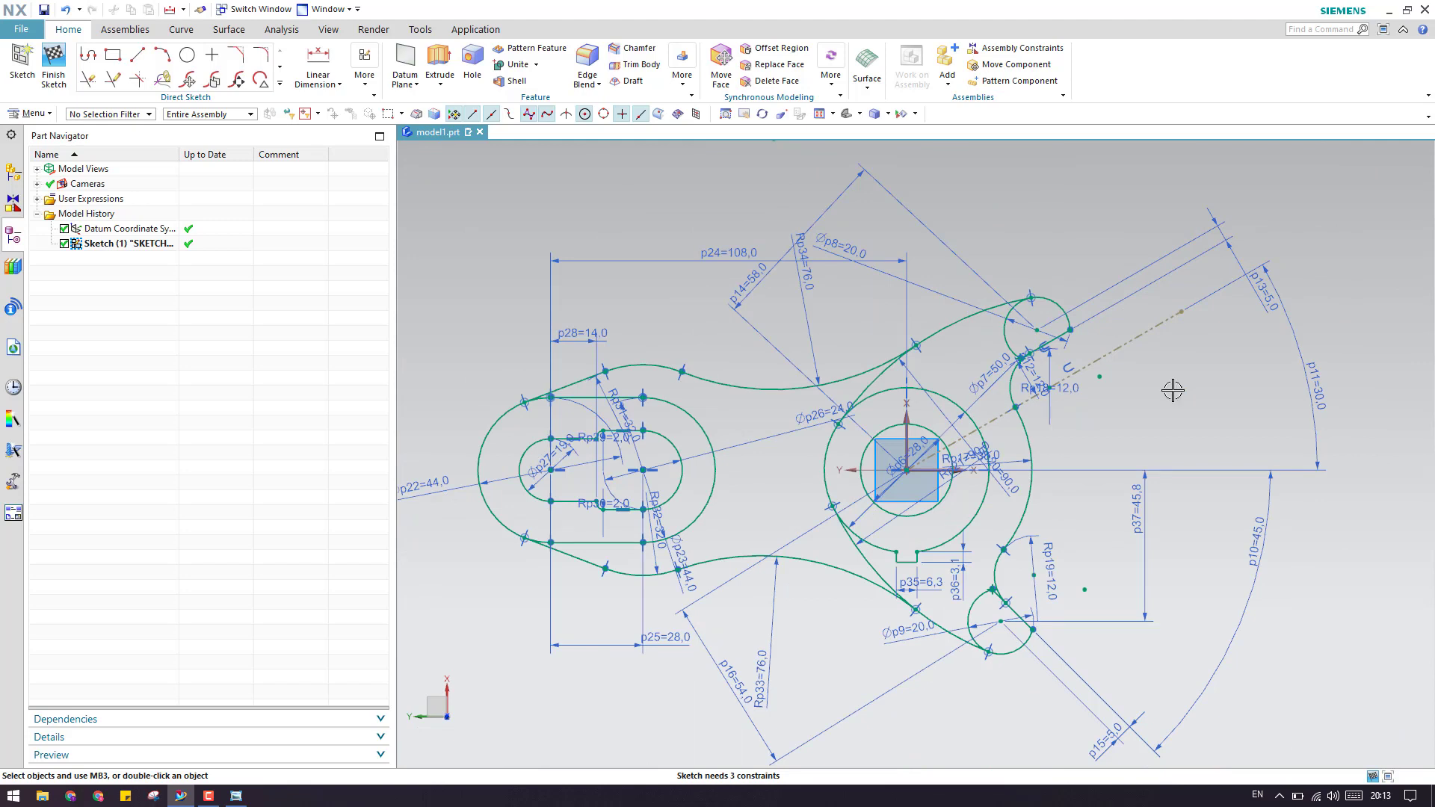
left_click(318, 58)
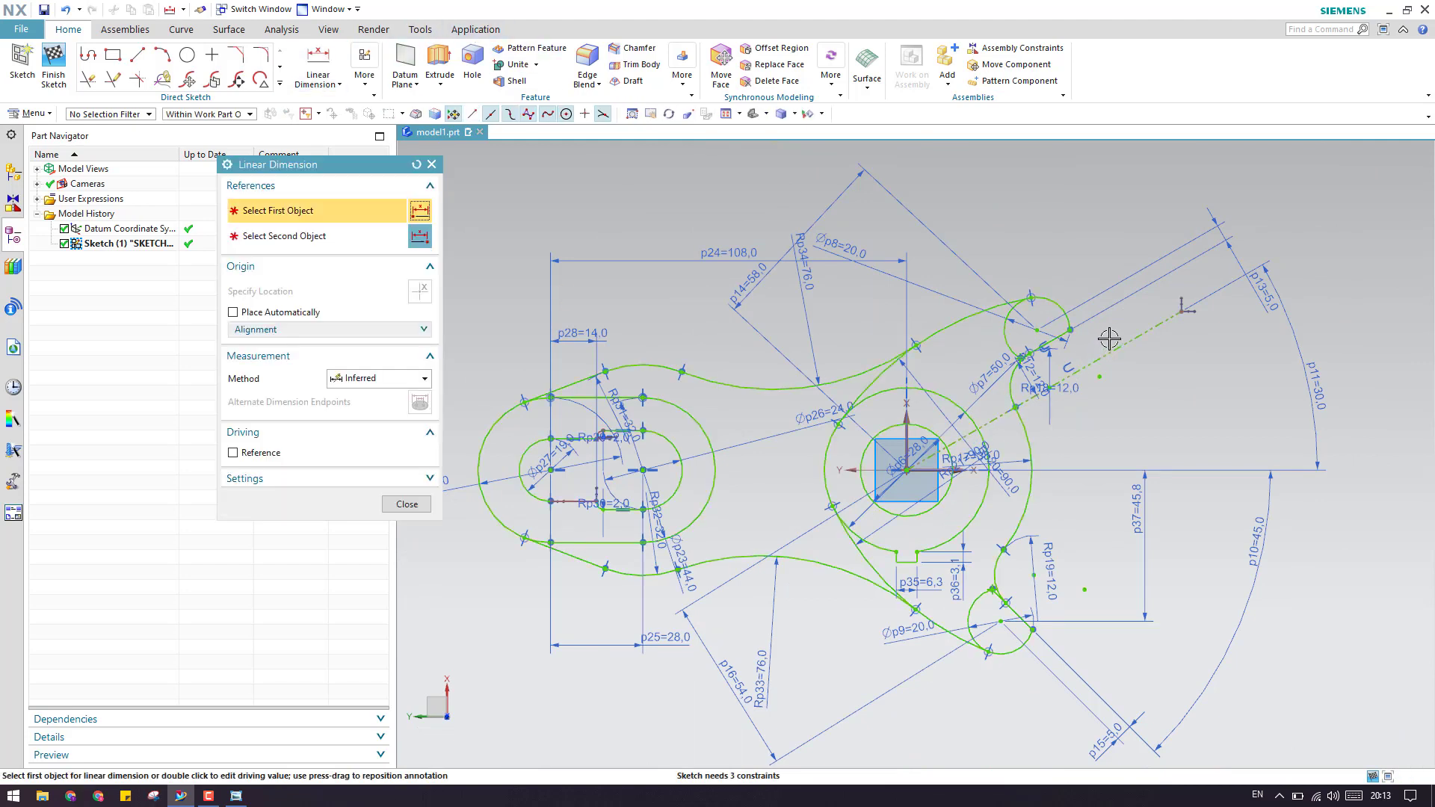
left_click(1115, 348)
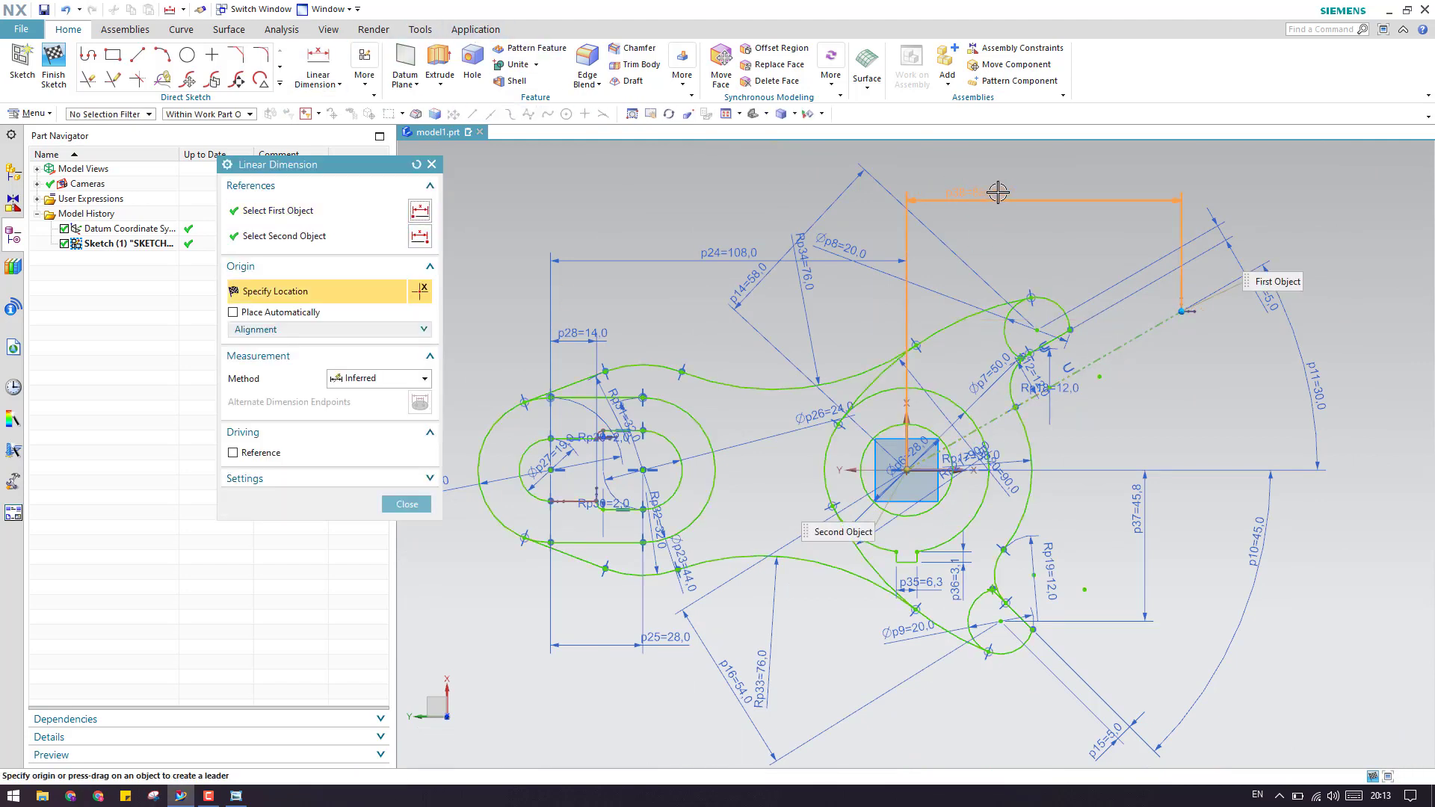
left_click(998, 192)
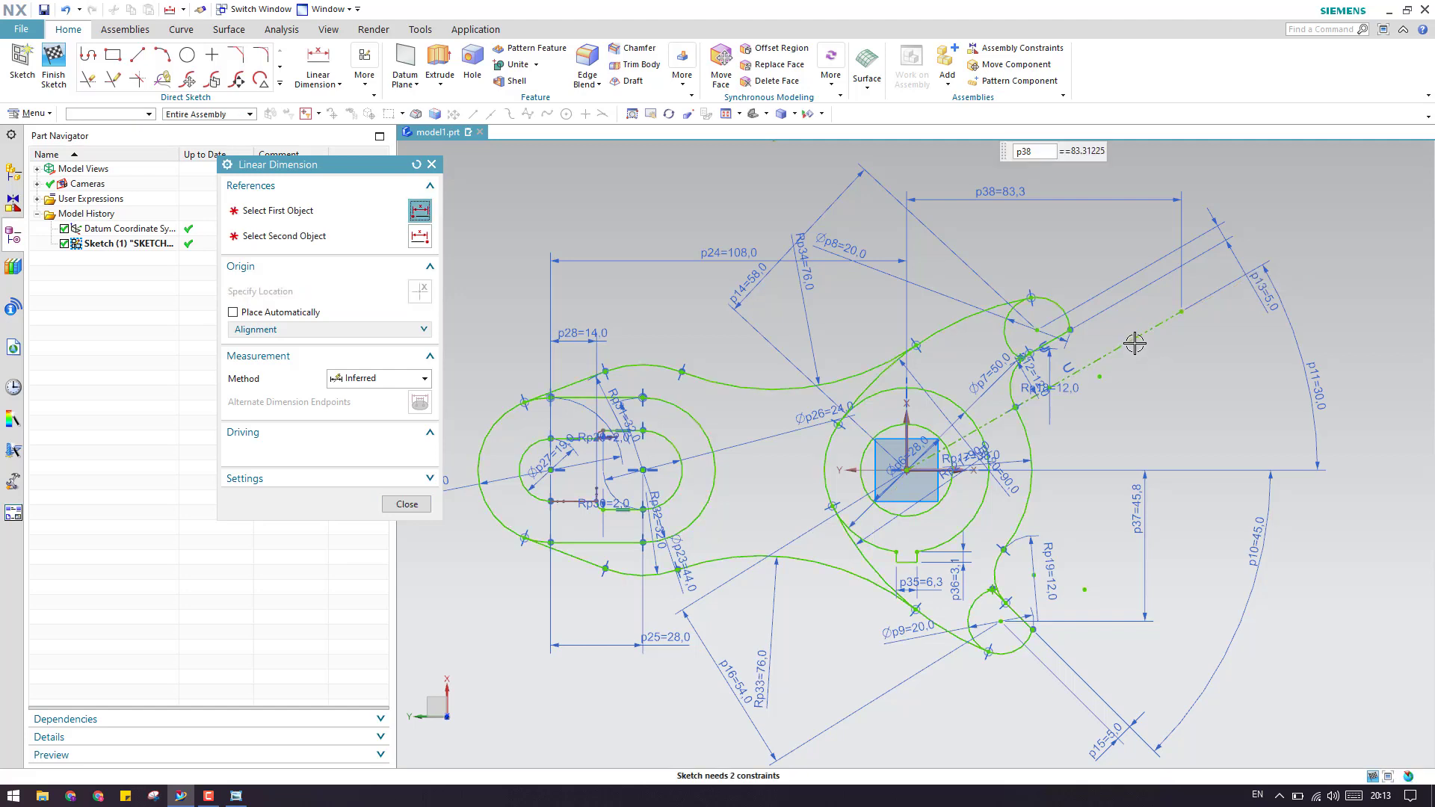
left_click(404, 504)
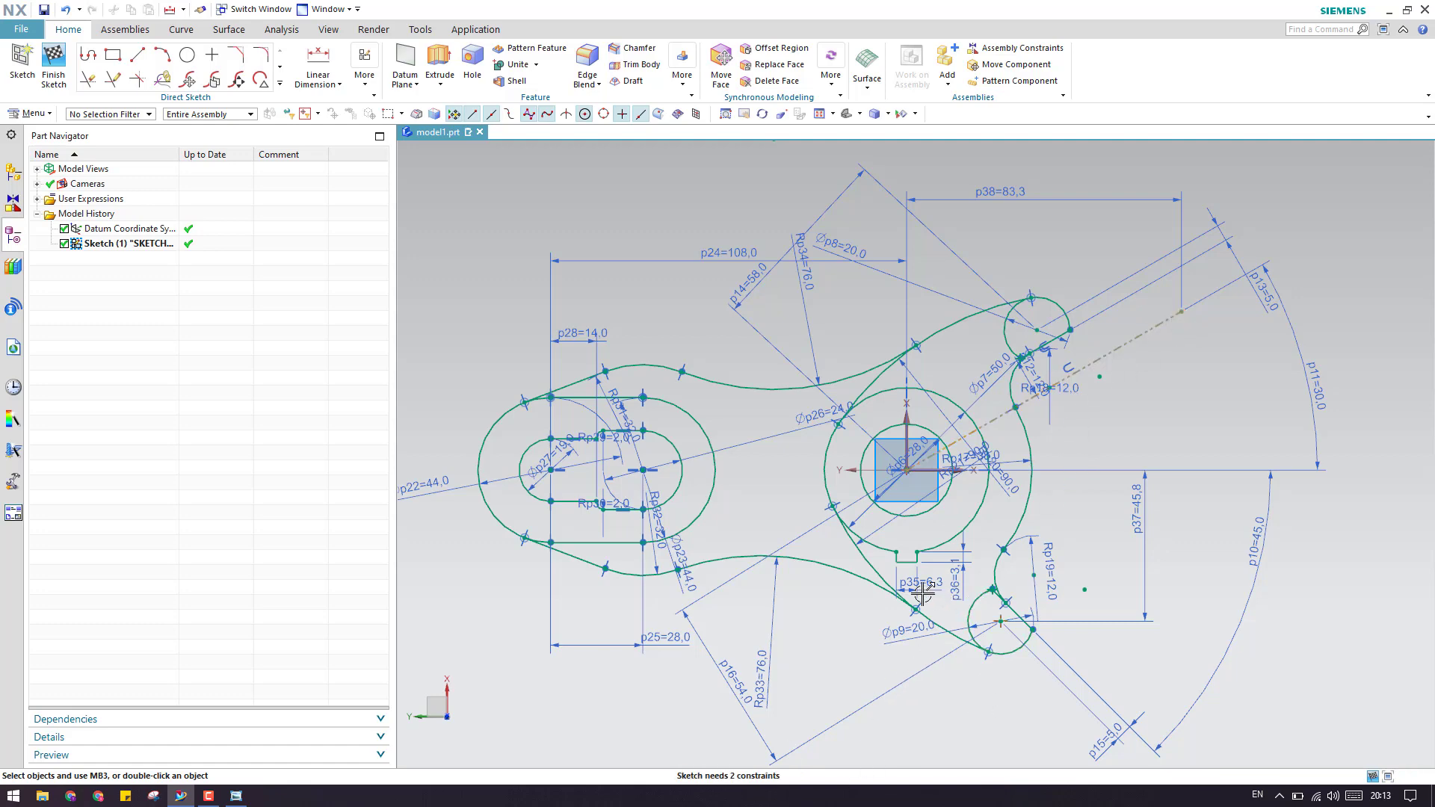
Step: Try displacing the slot's lower step edge to test whether it is still free, and undo the displacement
scroll(904, 588, "down", 1)
scroll(901, 588, "up", 3)
scroll(903, 566, "down", 1)
middle_click_drag(618, 410, 632, 392, "shift")
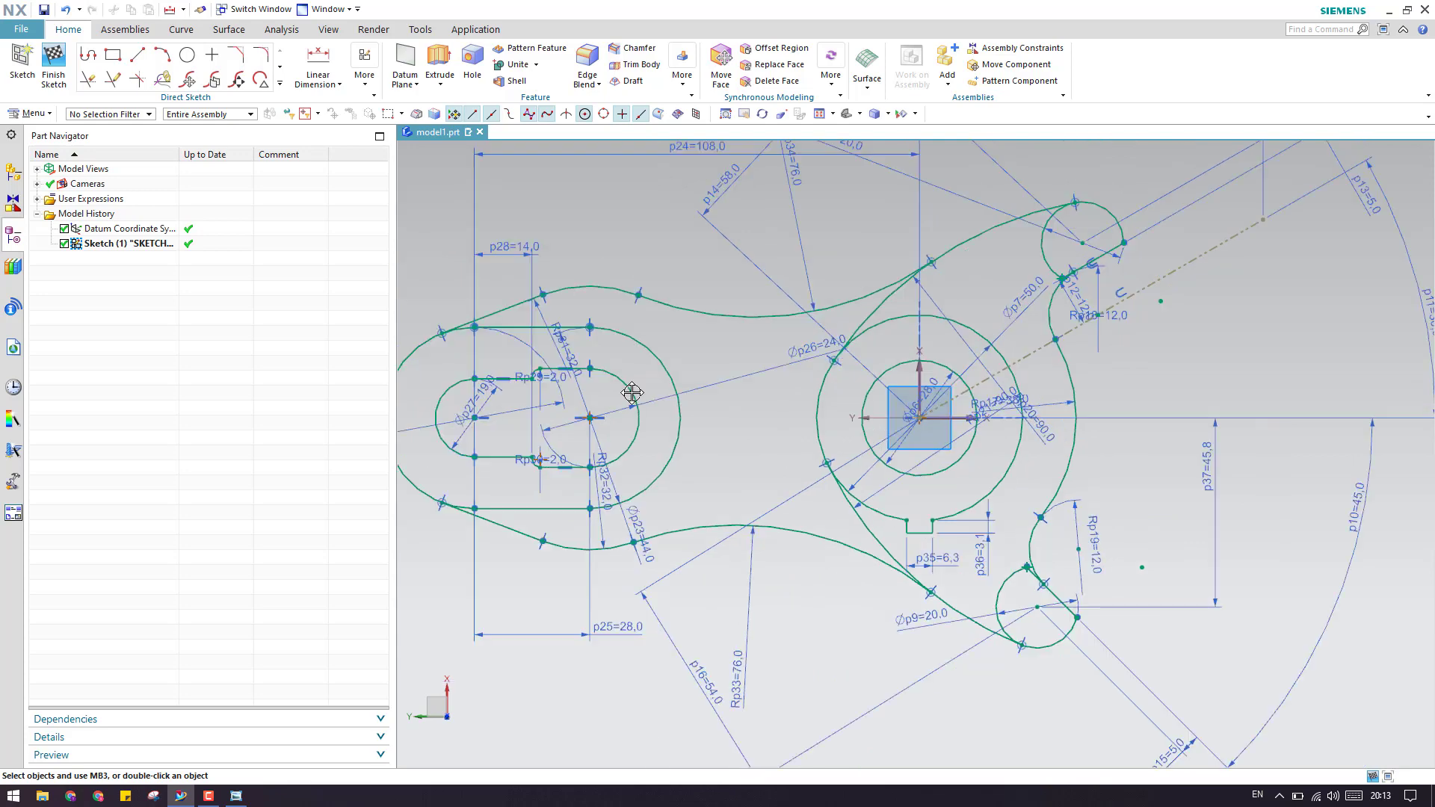
scroll(554, 457, "up", 5)
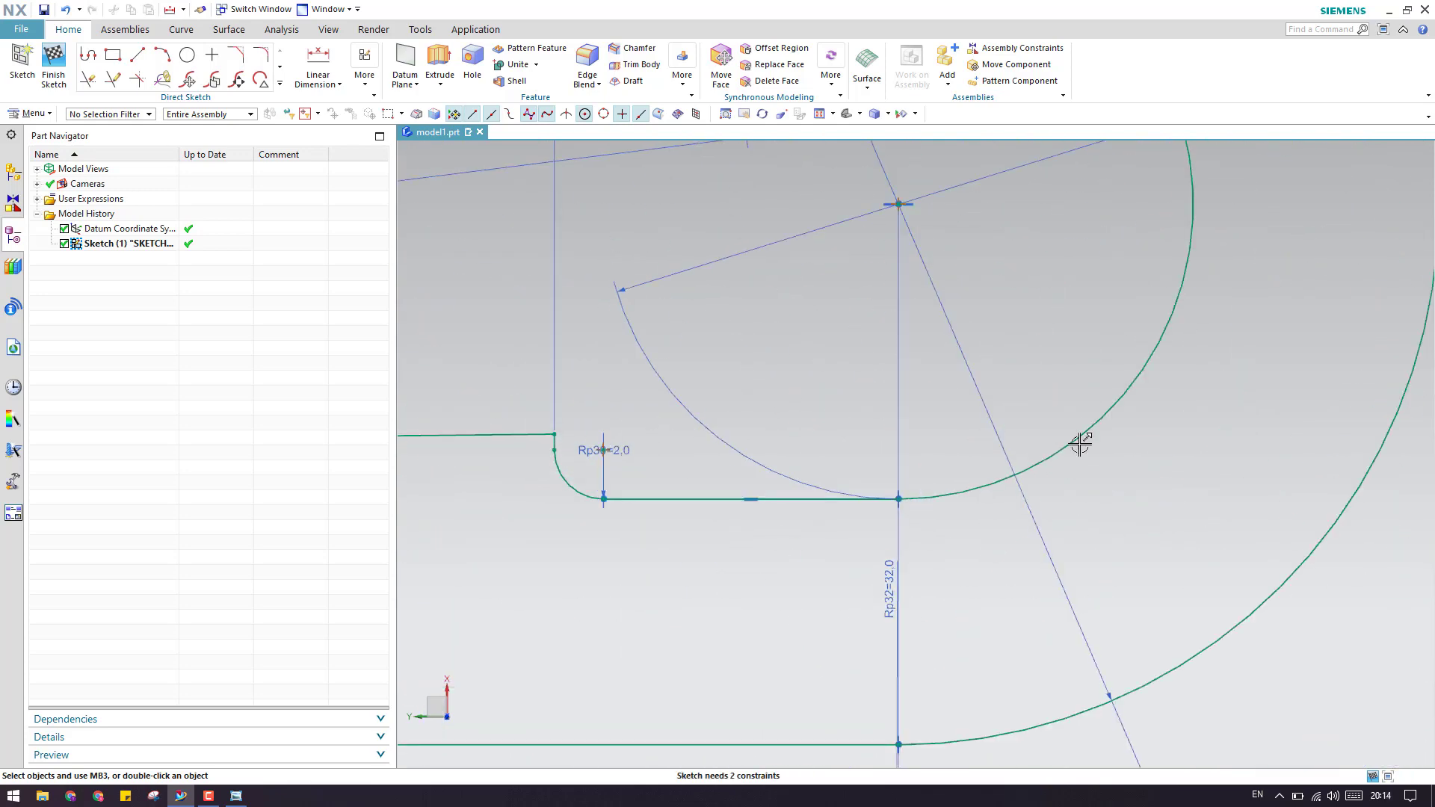
scroll(1080, 445, "down", 4)
scroll(871, 448, "up", 4)
mouse_move(923, 468)
left_mouse_down()
mouse_move(927, 385)
mouse_move(932, 413)
left_mouse_up()
scroll(867, 589, "down", 3)
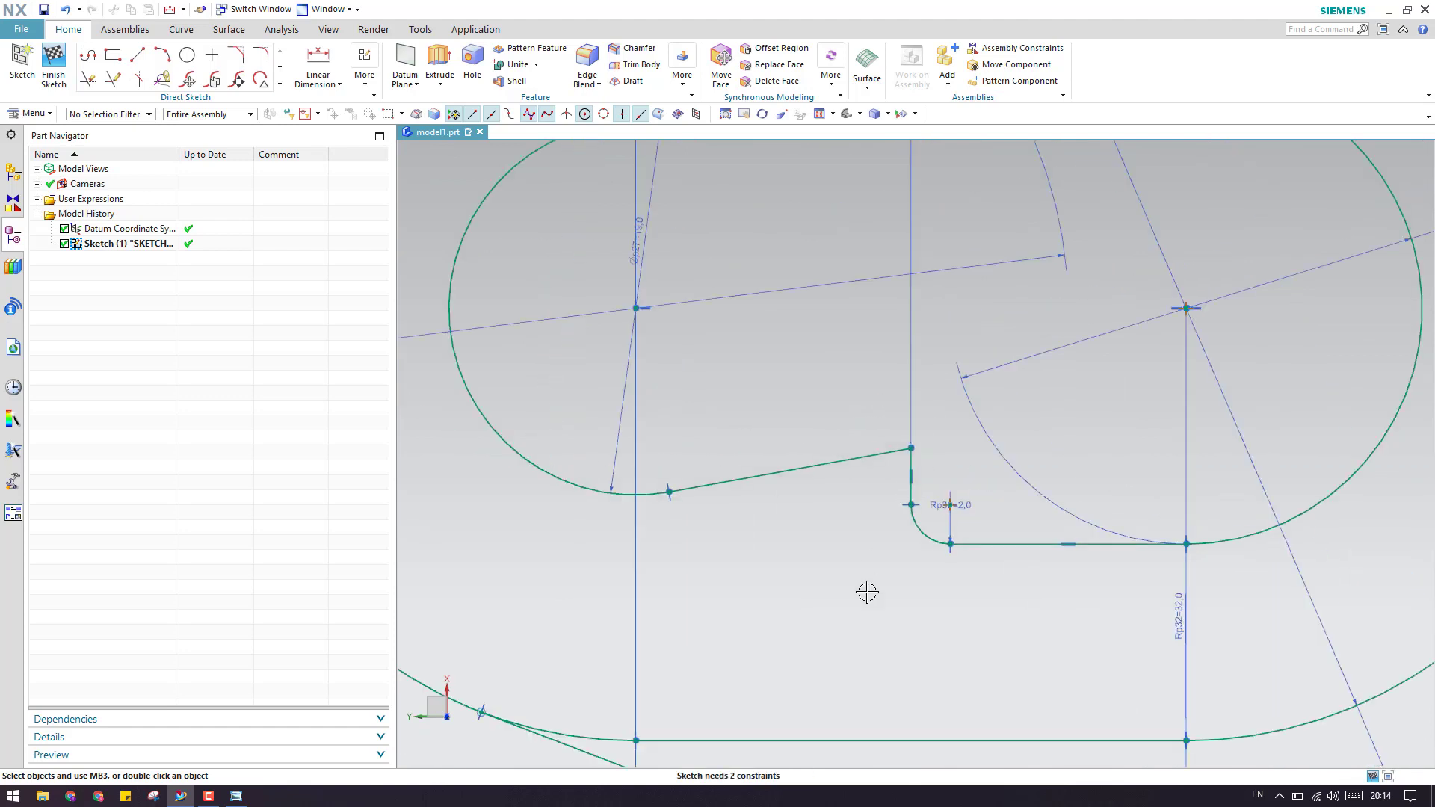
key("ctrl+z")
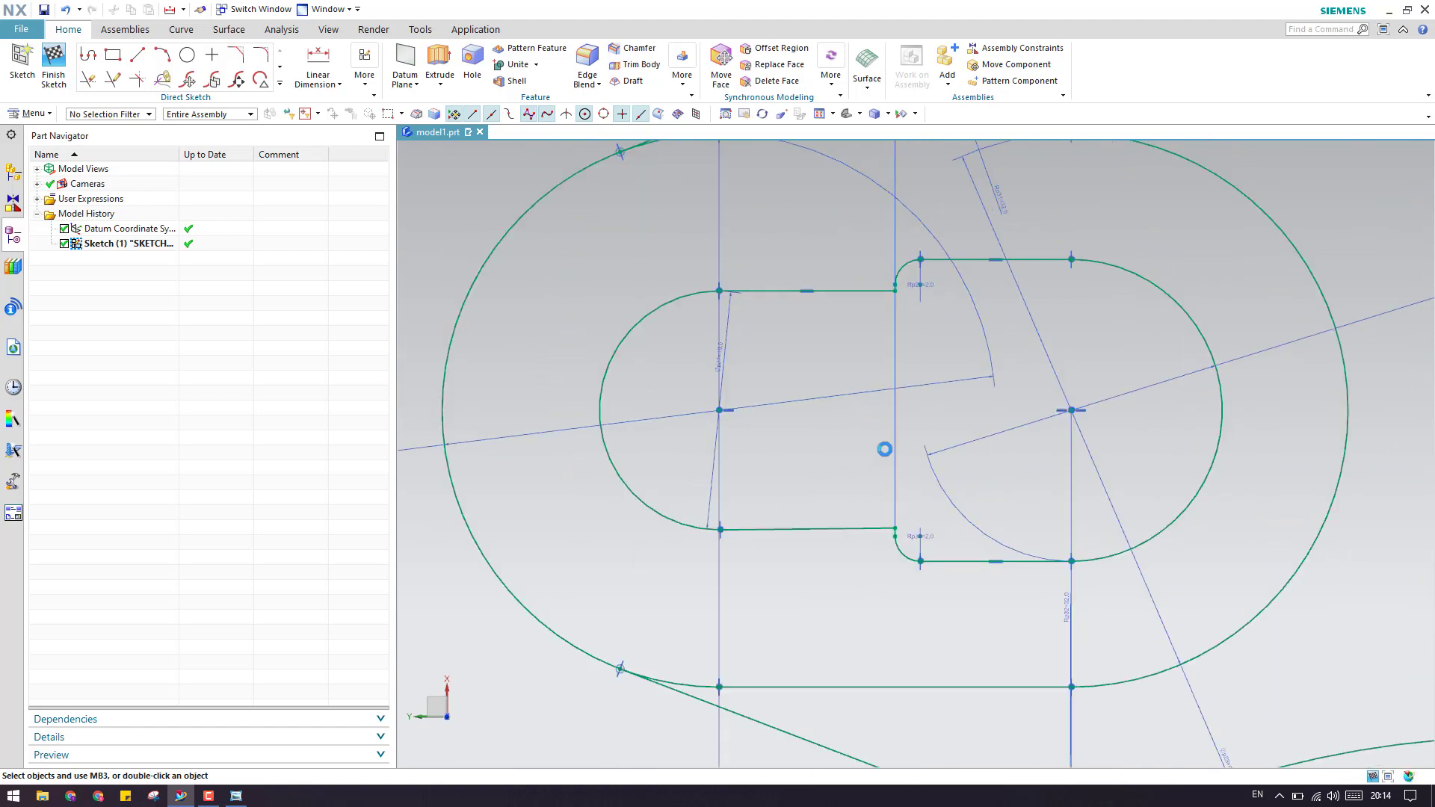
Step: Apply a horizontal constraint to the lower straight edge of the slot's narrow section
scroll(847, 519, "up", 5)
right_click(823, 547)
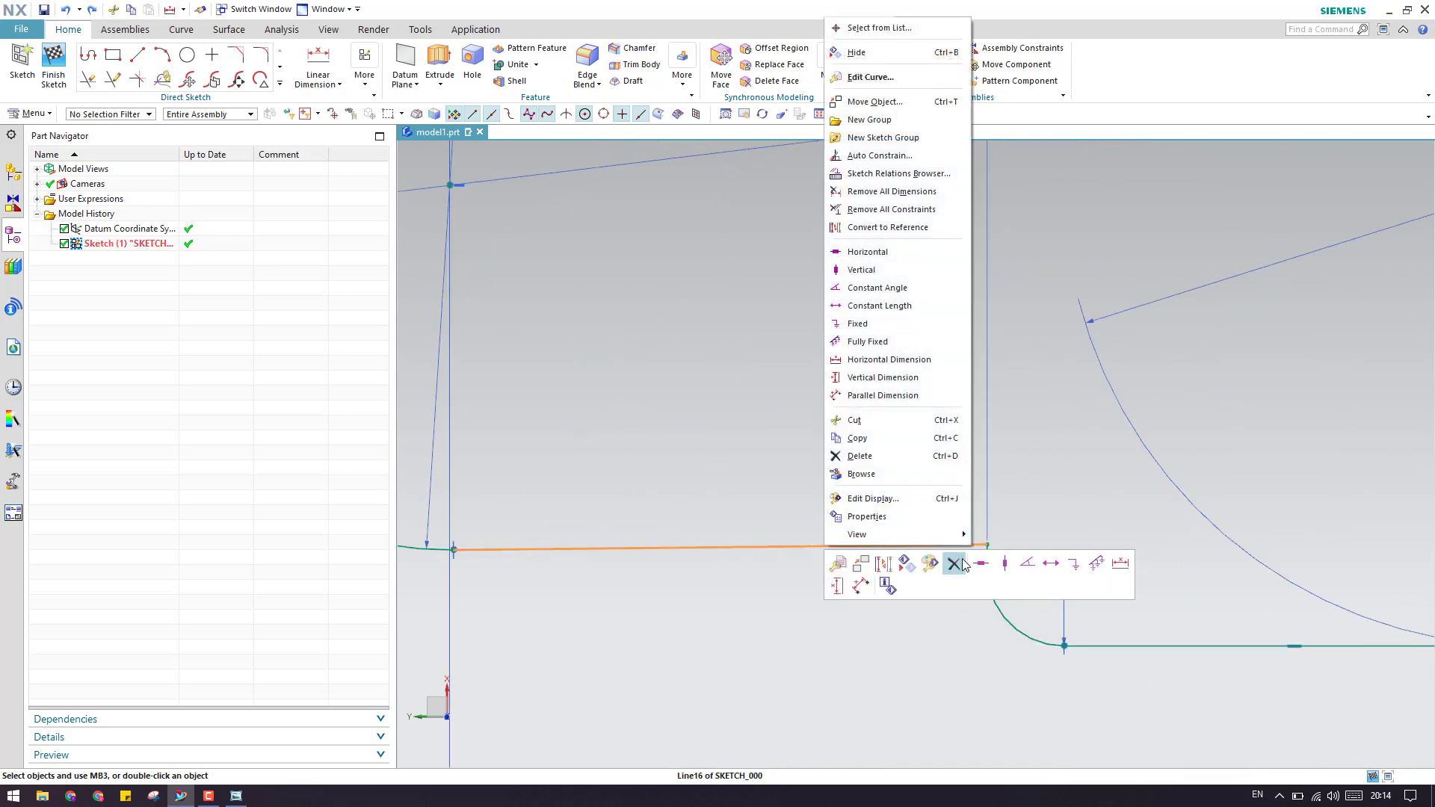
left_click(982, 563)
scroll(708, 415, "down", 2)
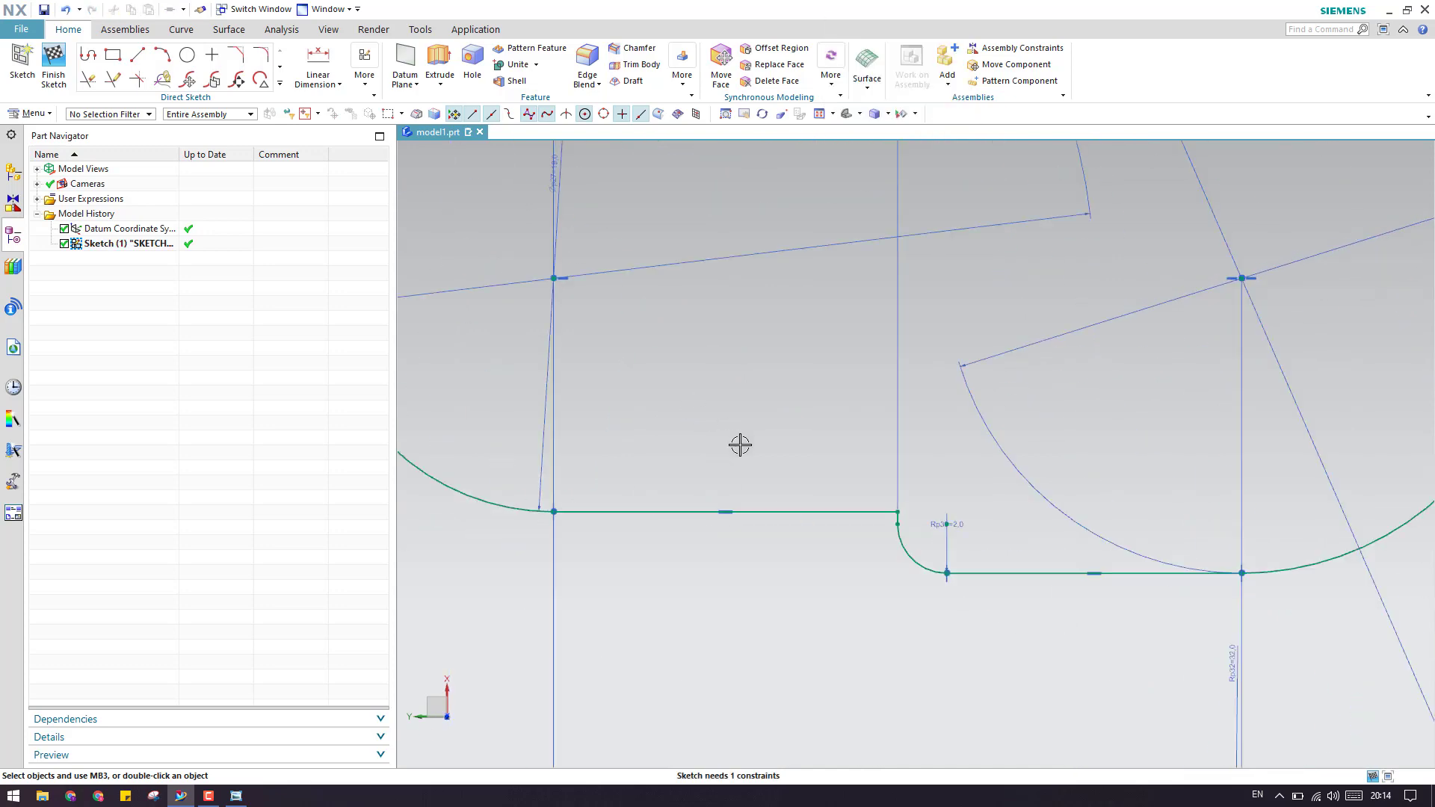
Step: Examine the slot's lower and upper step corners for remaining freedom, shifting the upper step sideways as a test
scroll(743, 442, "down", 3)
scroll(802, 464, "up", 6)
scroll(802, 463, "up", 5)
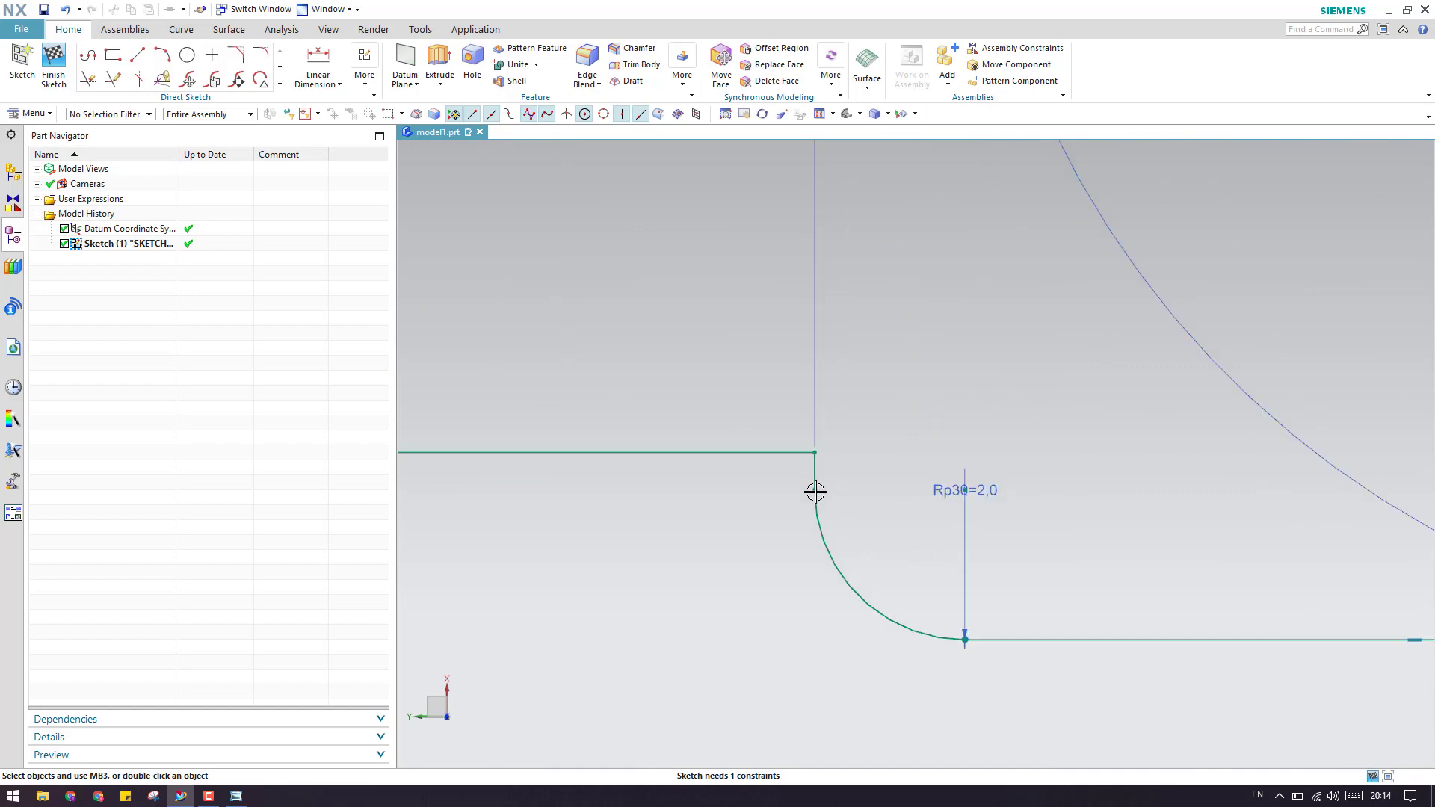
scroll(778, 468, "down", 2)
scroll(781, 462, "down", 6)
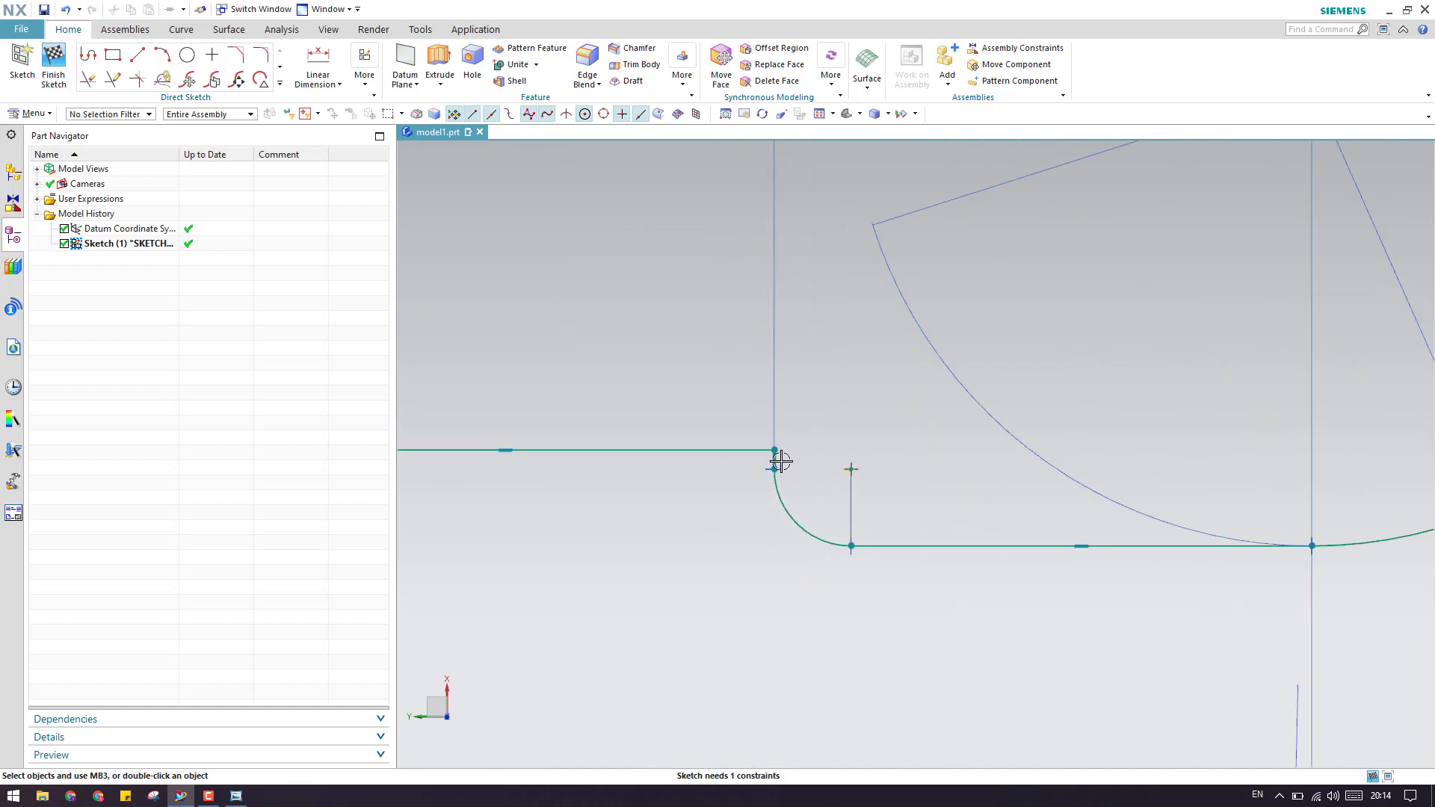
scroll(785, 547, "down", 2)
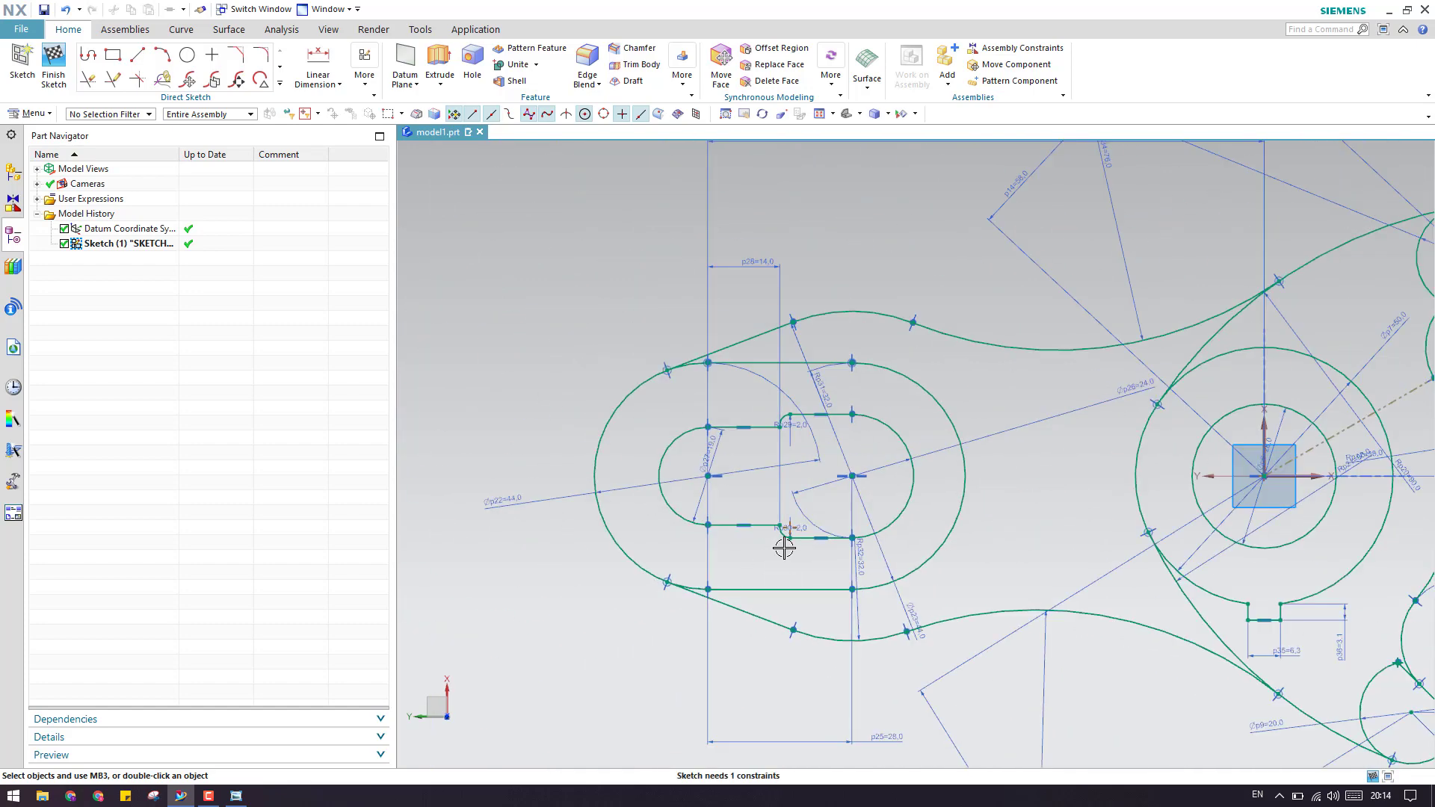
scroll(740, 396, "up", 5)
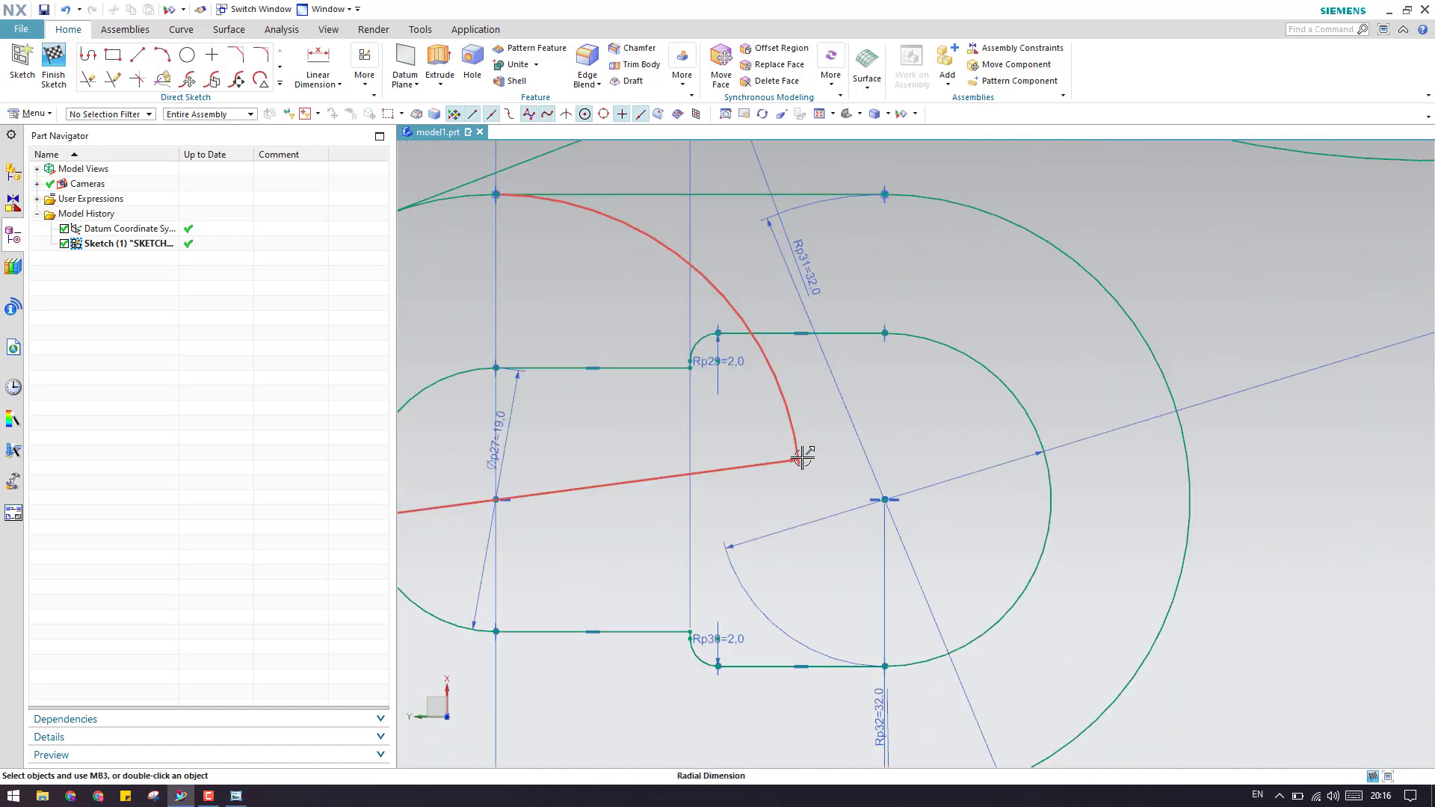
scroll(801, 448, "down", 3)
scroll(720, 409, "up", 6)
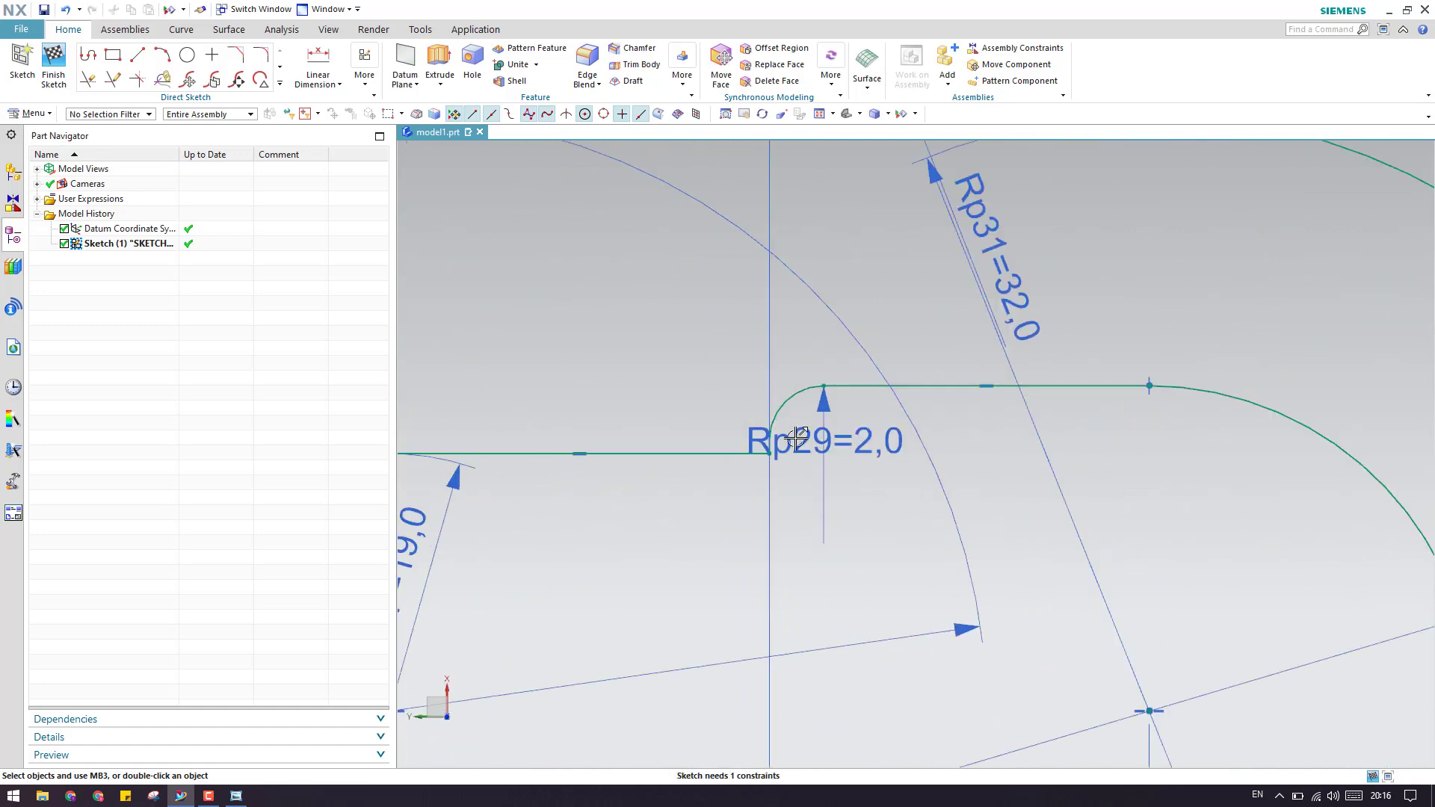
mouse_move(439, 430)
left_mouse_down()
mouse_move(888, 429)
mouse_move(657, 424)
mouse_move(852, 425)
mouse_move(769, 416)
mouse_move(823, 411)
left_mouse_up()
scroll(823, 448, "down", 5)
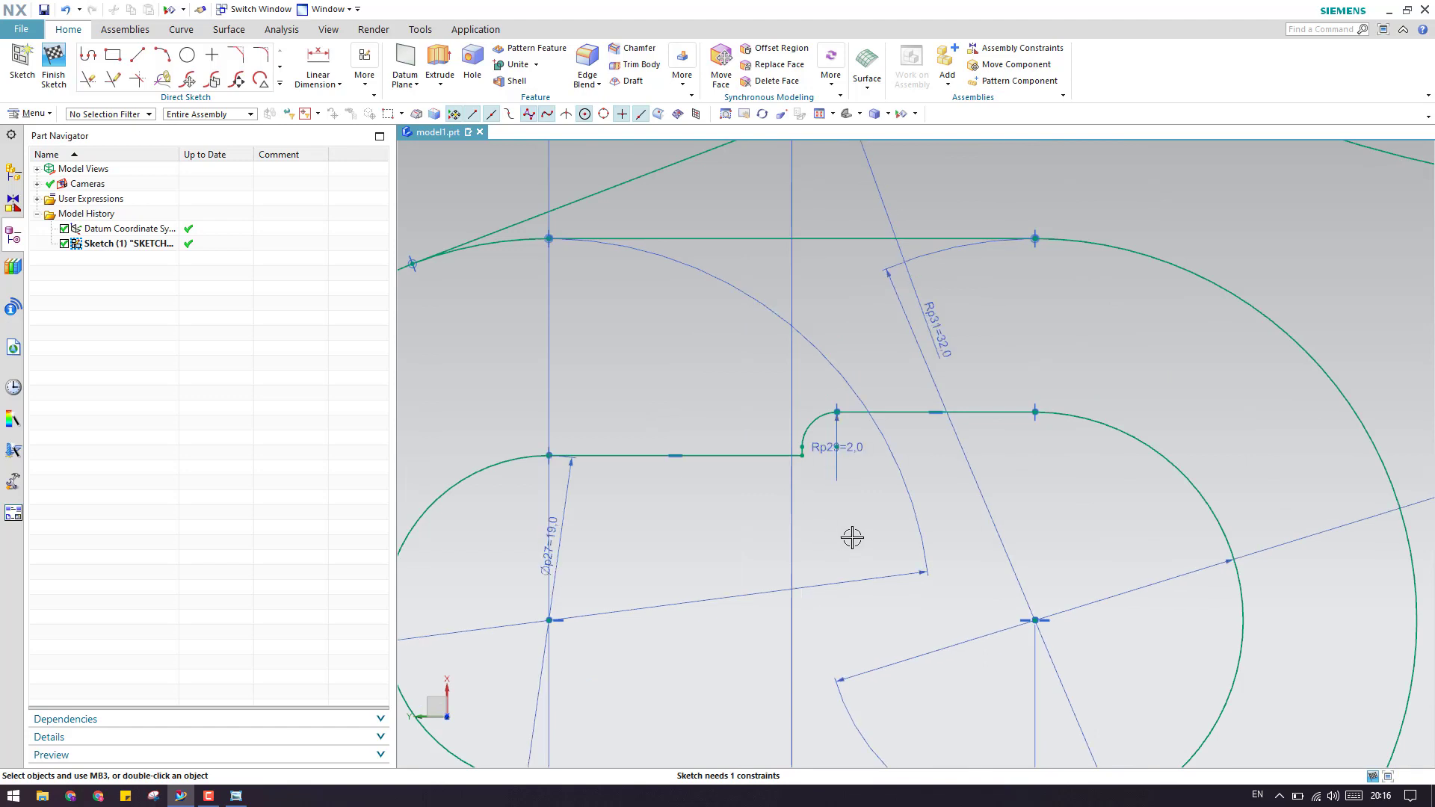
Step: Apply a vertical alignment constraint between the slot's upper and lower step corner points
key("c")
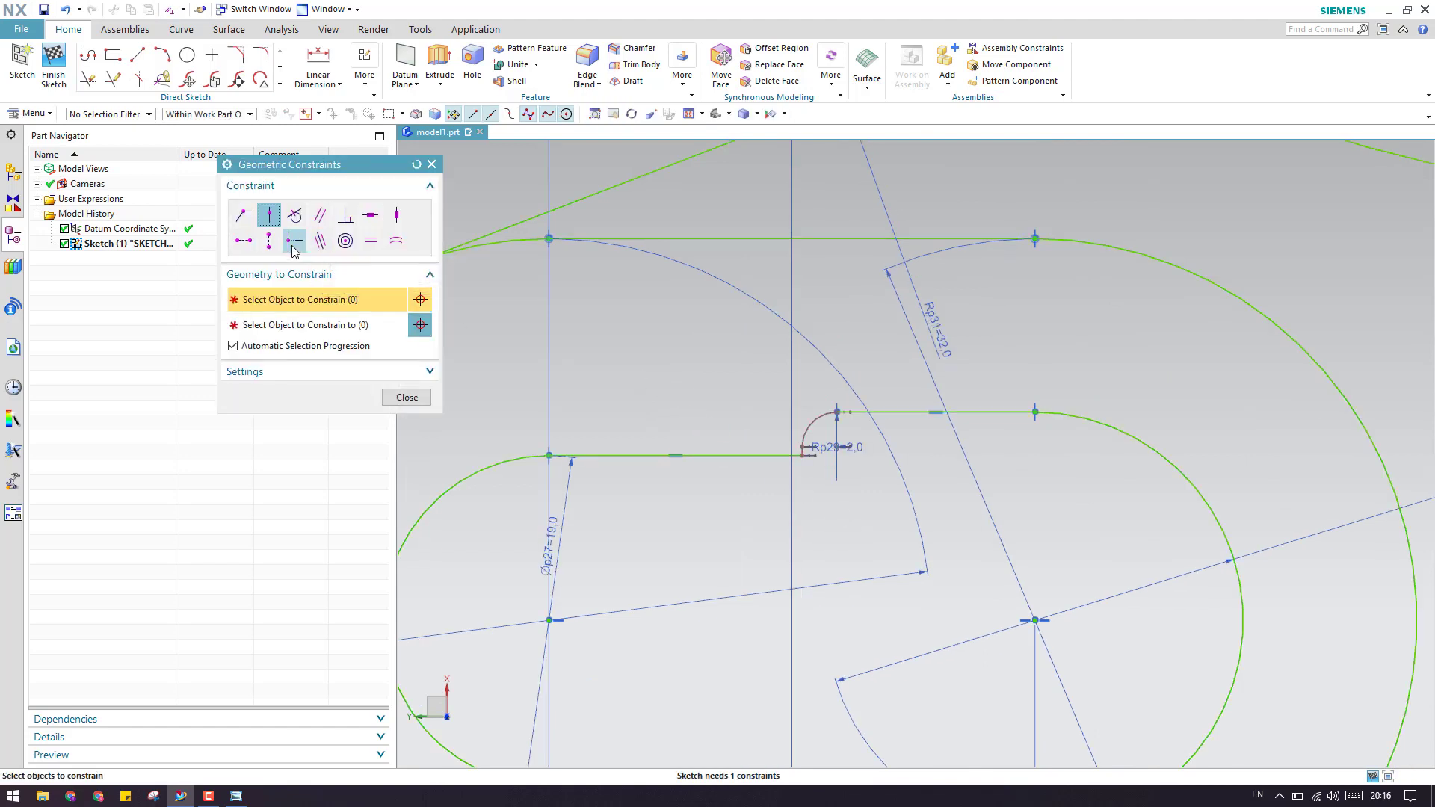
left_click(269, 241)
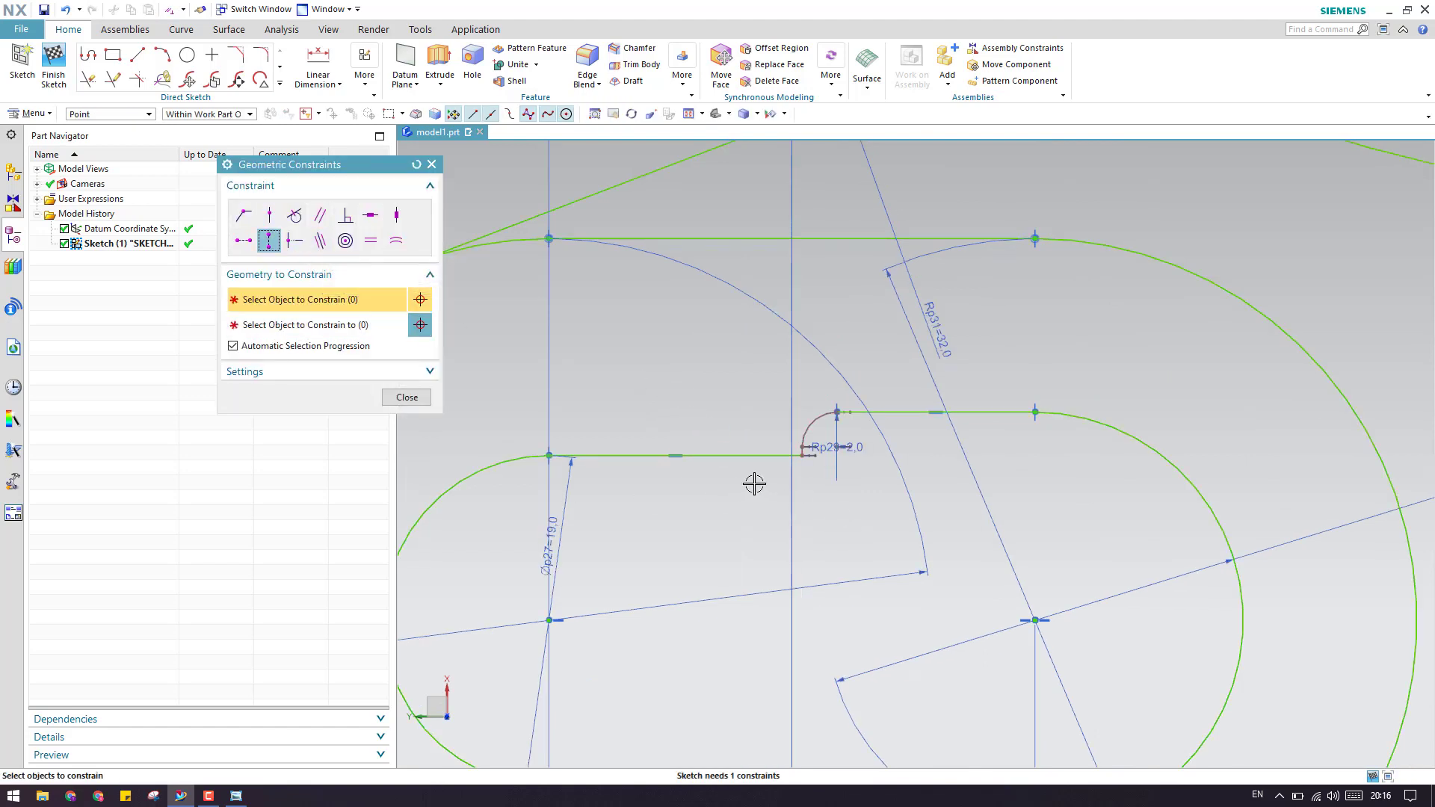
left_click(804, 455)
scroll(733, 361, "down", 2)
scroll(757, 634, "up", 5)
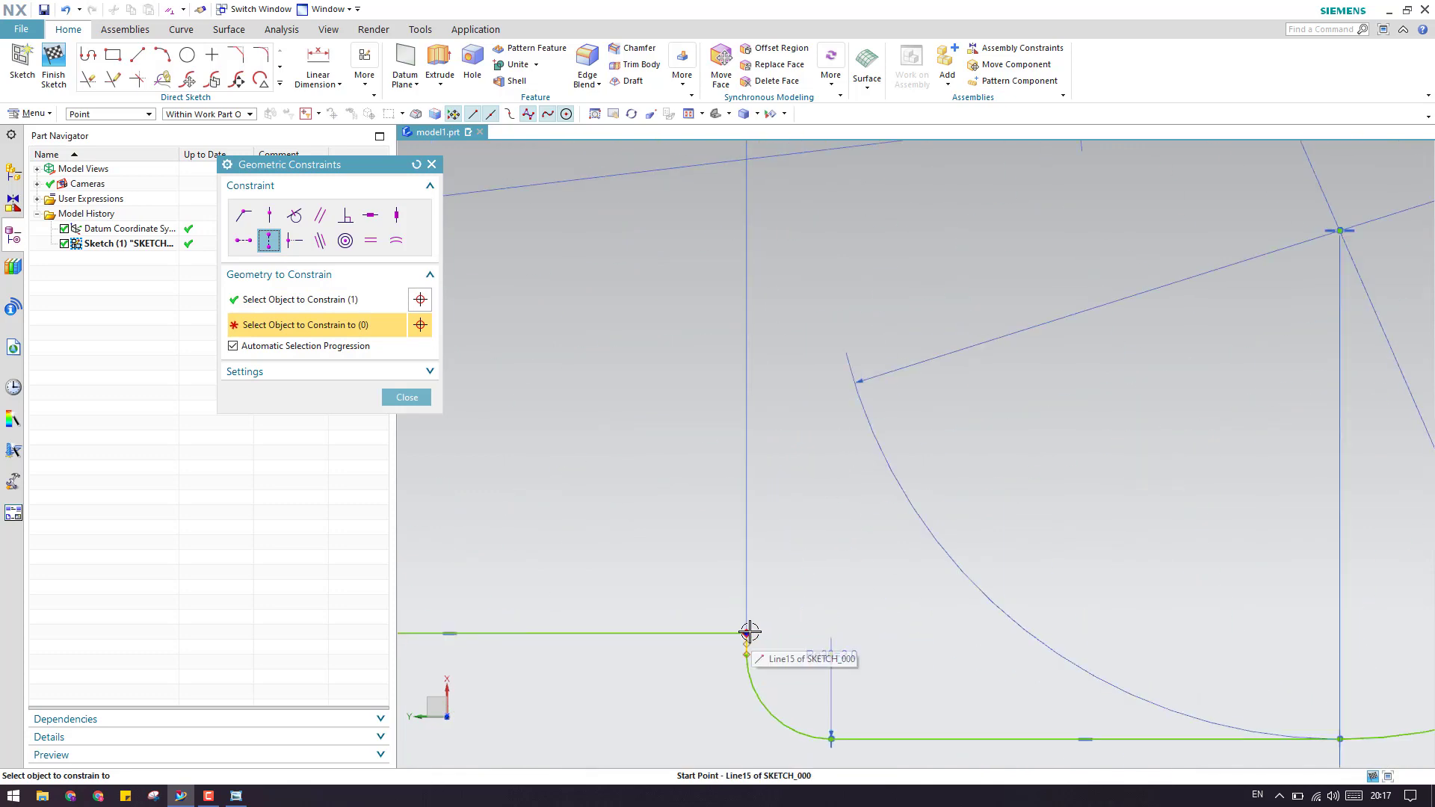
left_click(748, 634)
left_click(406, 397)
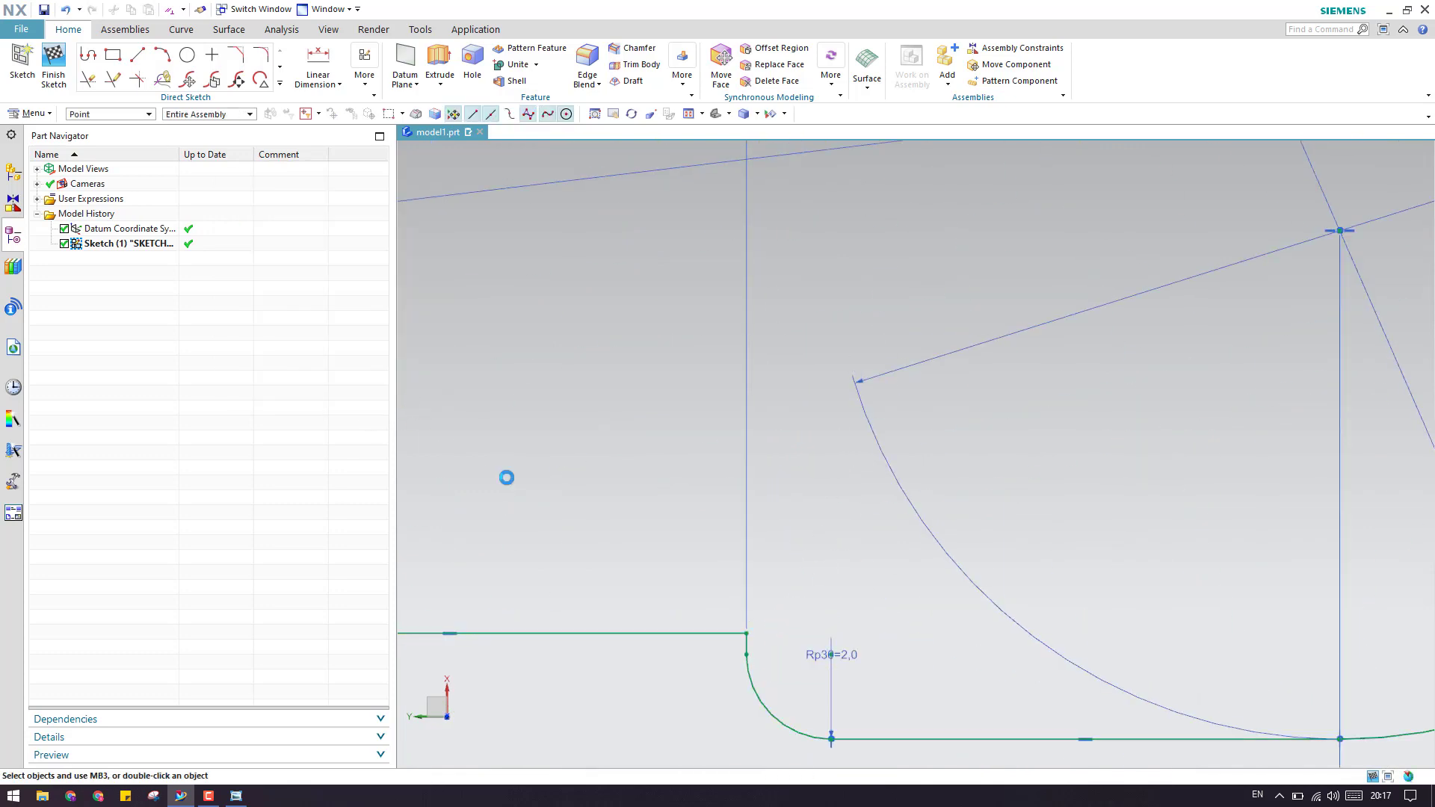
Step: Limit the selection filter to dimensions, hide all dimensions of the sketch, and fit the profile in view
scroll(845, 512, "down", 5)
scroll(471, 417, "down", 3)
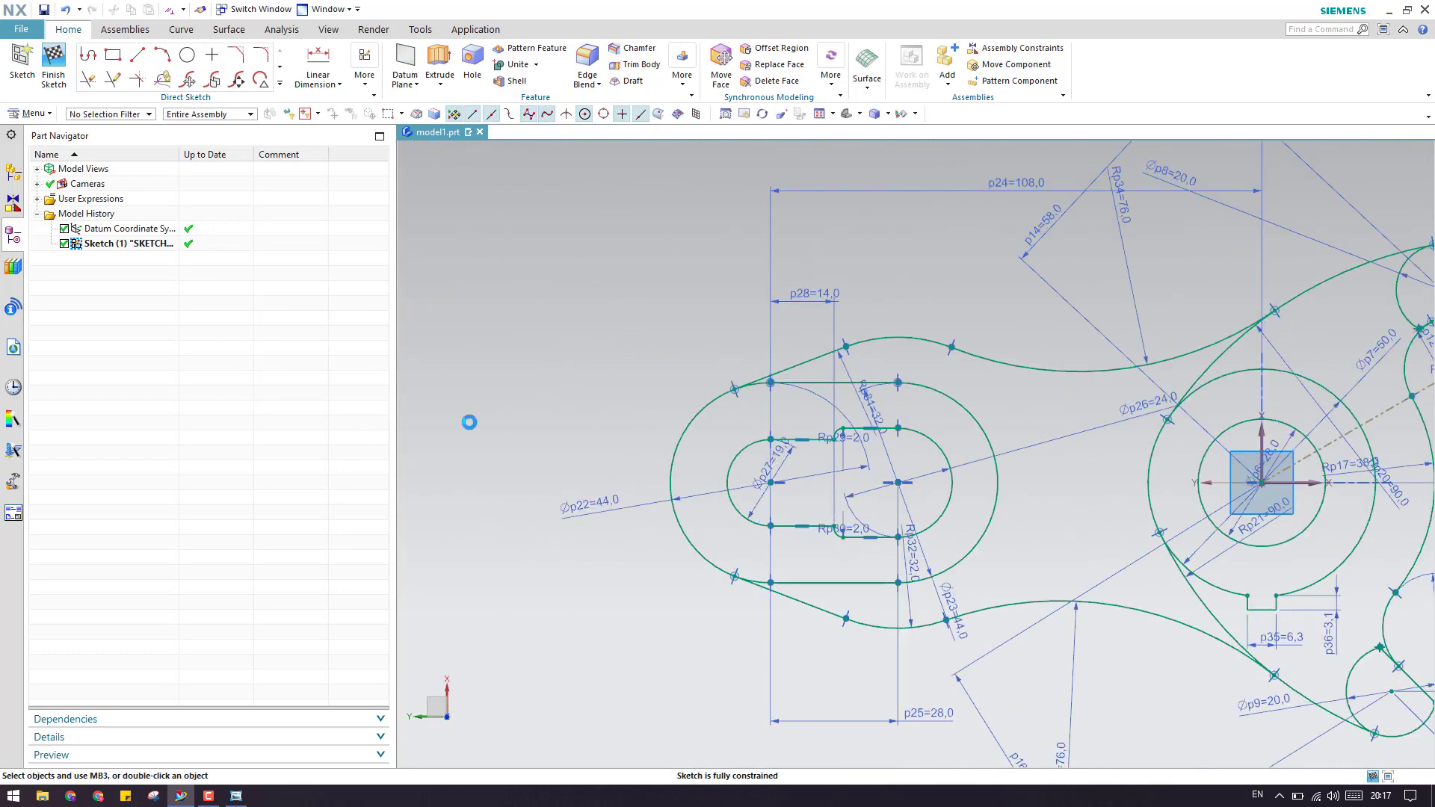
left_click(107, 114)
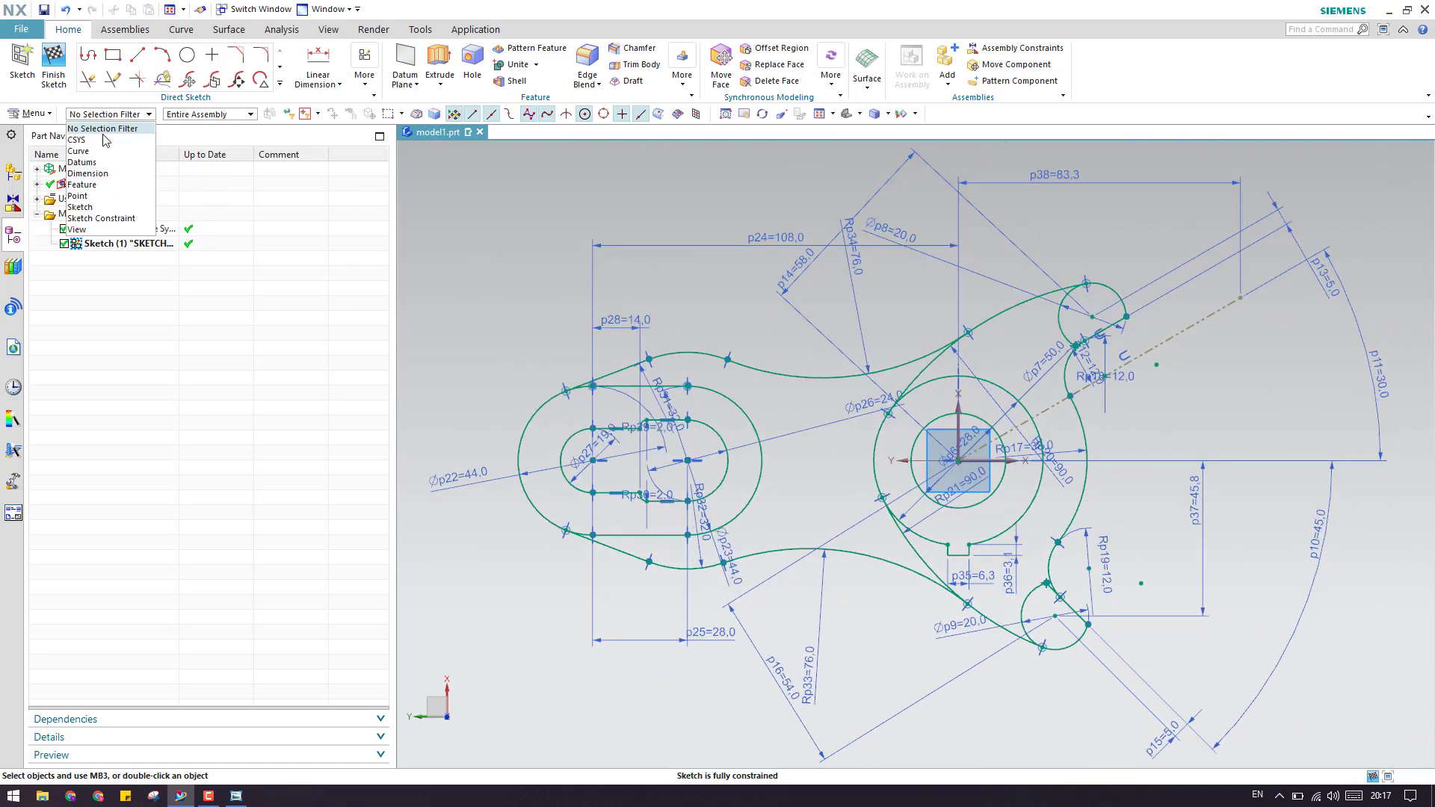
left_click(103, 185)
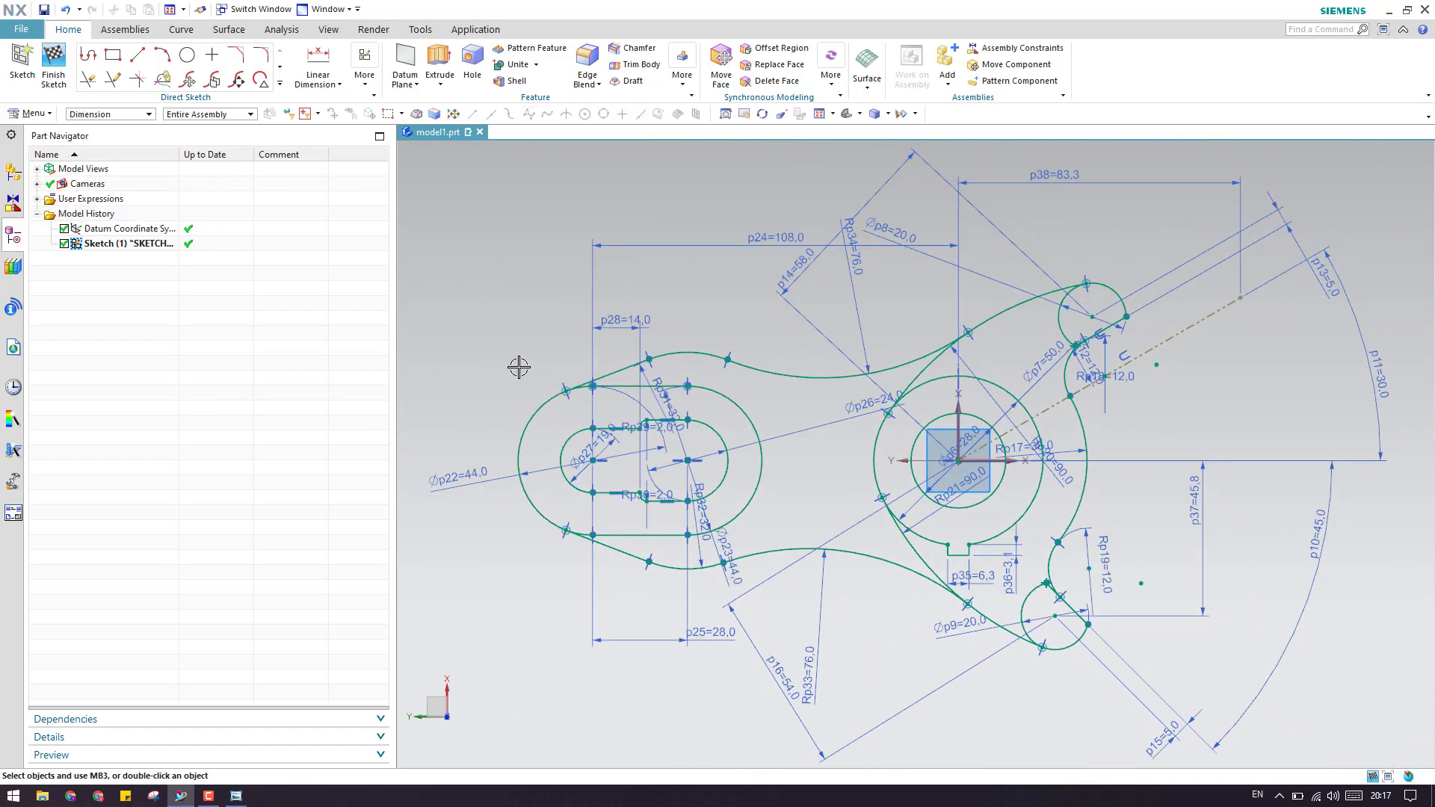
key("ctrl+a")
key("ctrl+b")
key("ctrl+f")
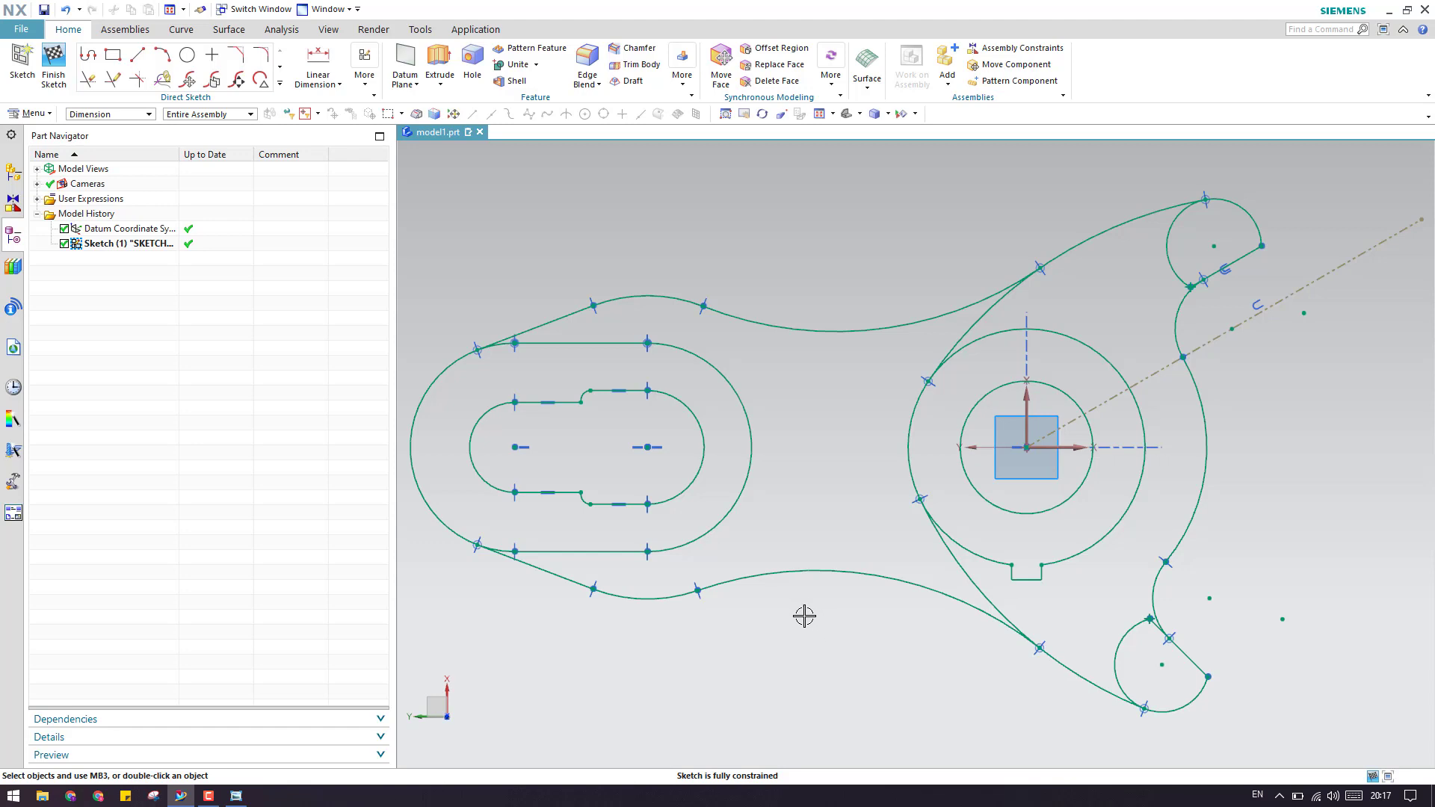
scroll(801, 615, "down", 3)
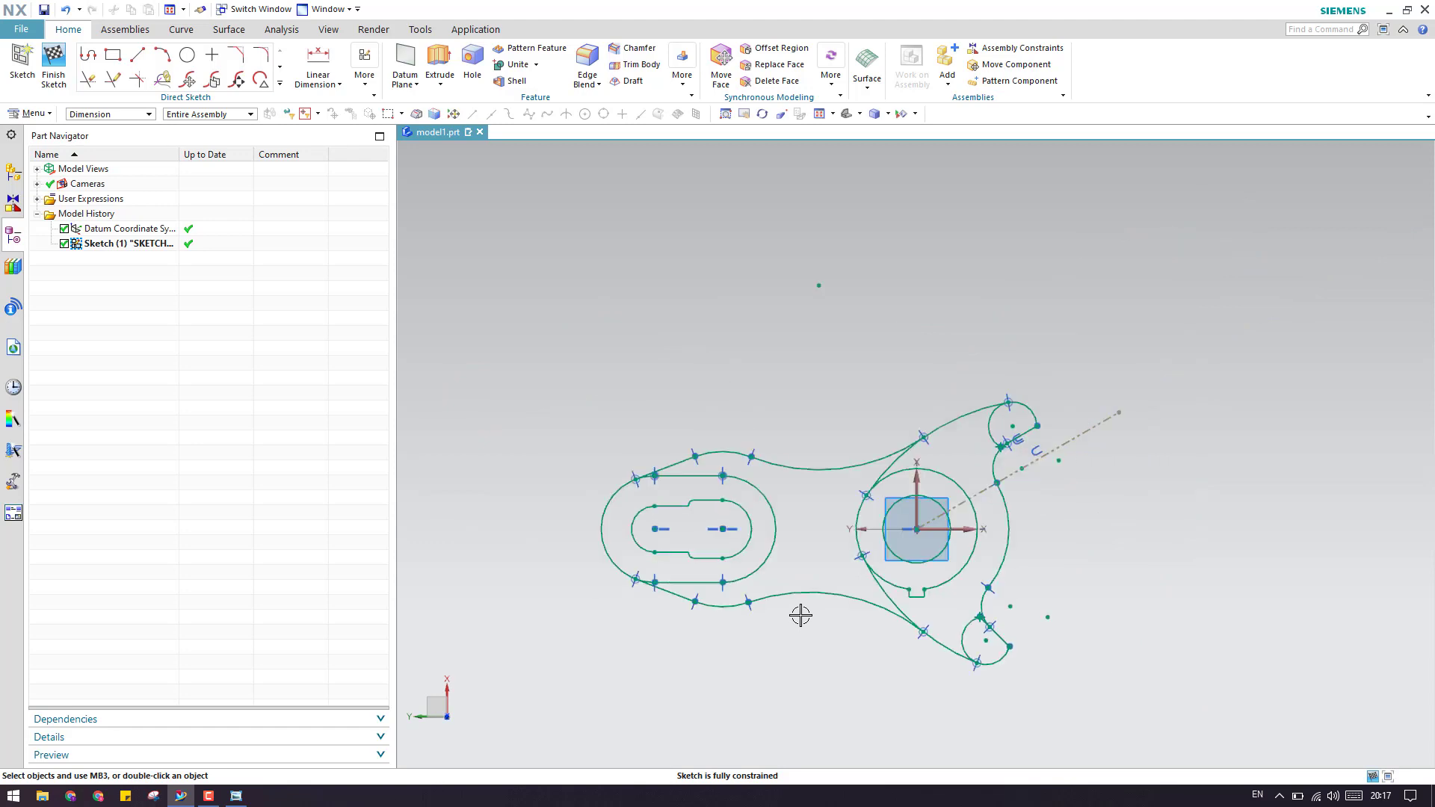
scroll(744, 653, "up", 3)
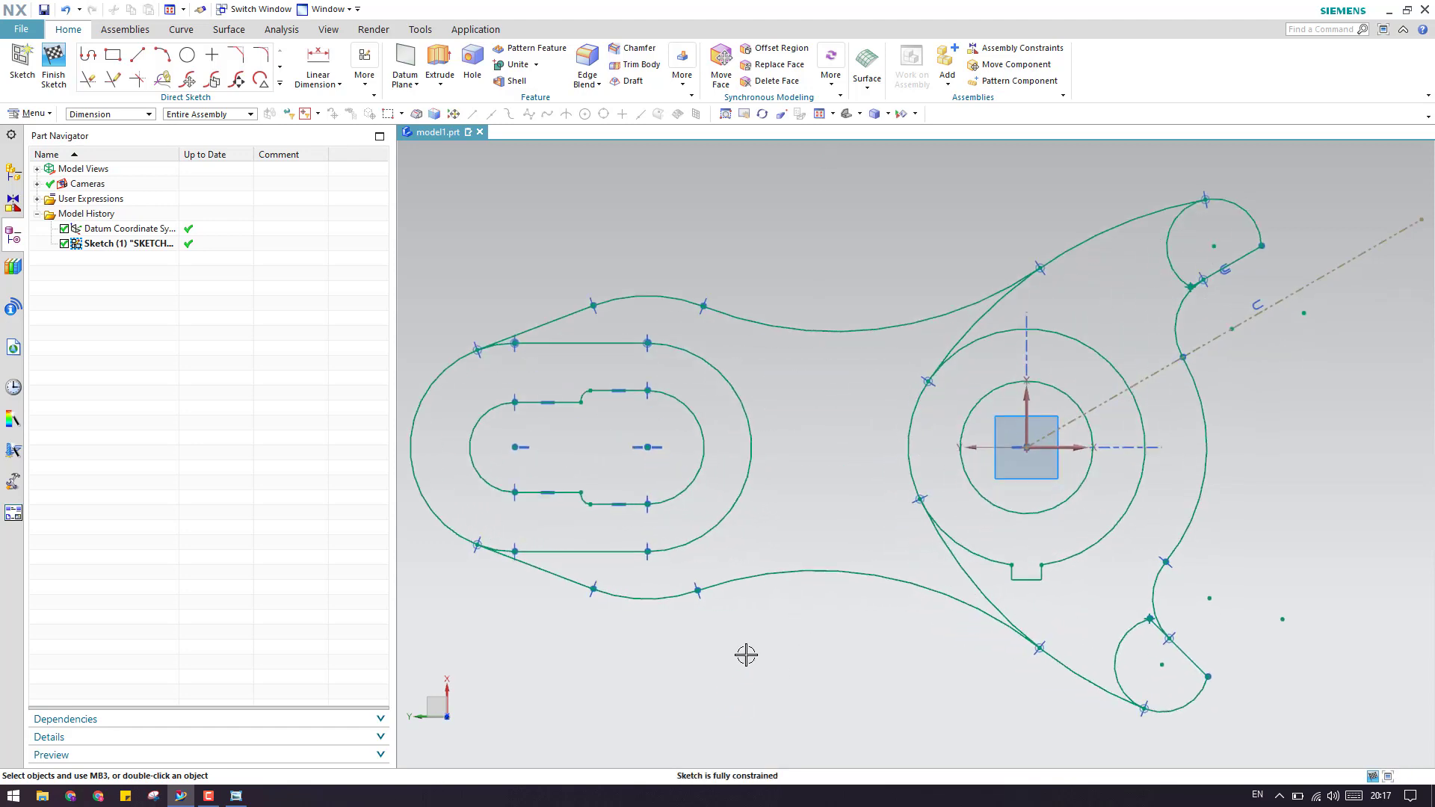